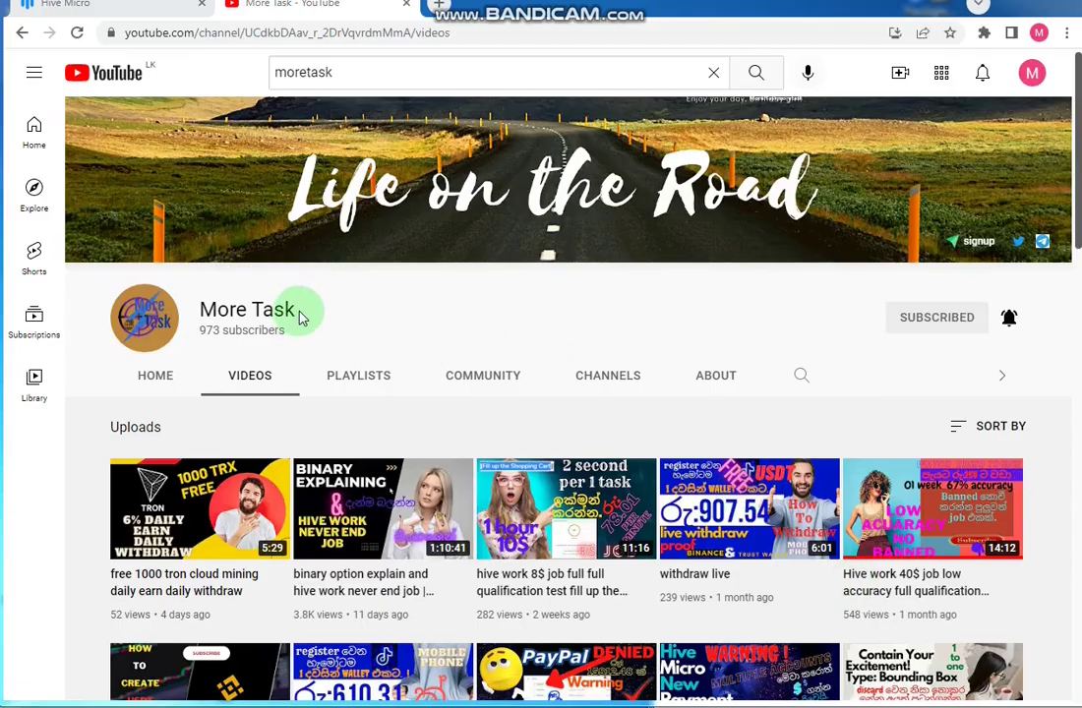
- Look over the More Task channel page, scrolling down and back up
drag(300, 315, 181, 309)
click(145, 315)
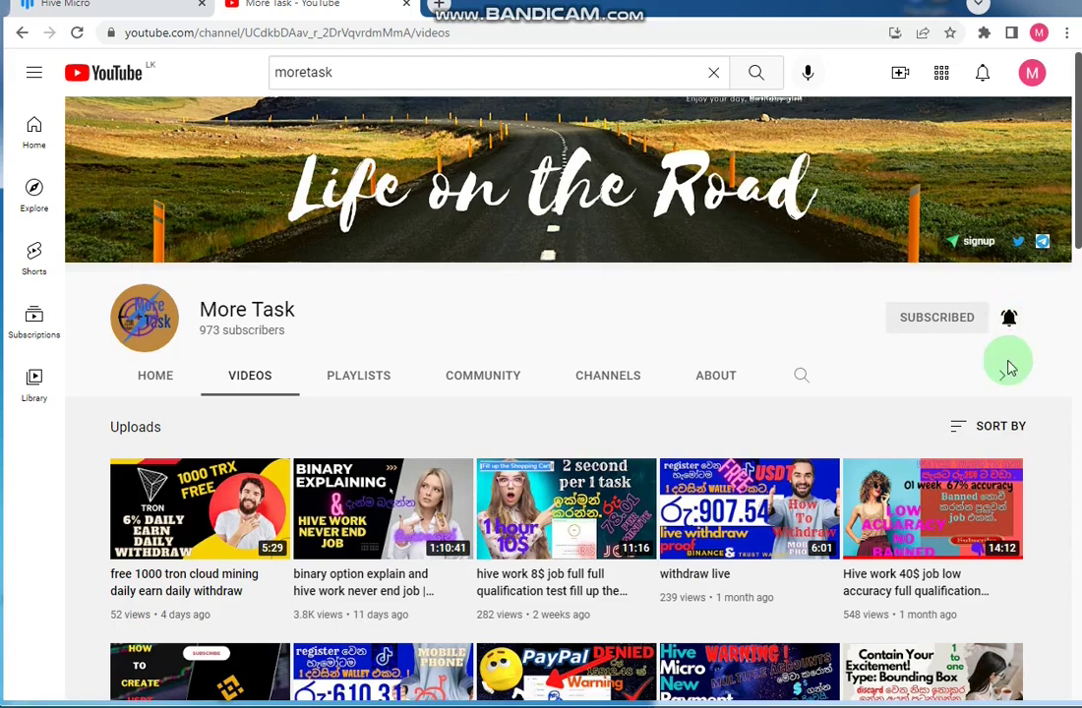
scroll(1040, 379, down, 2)
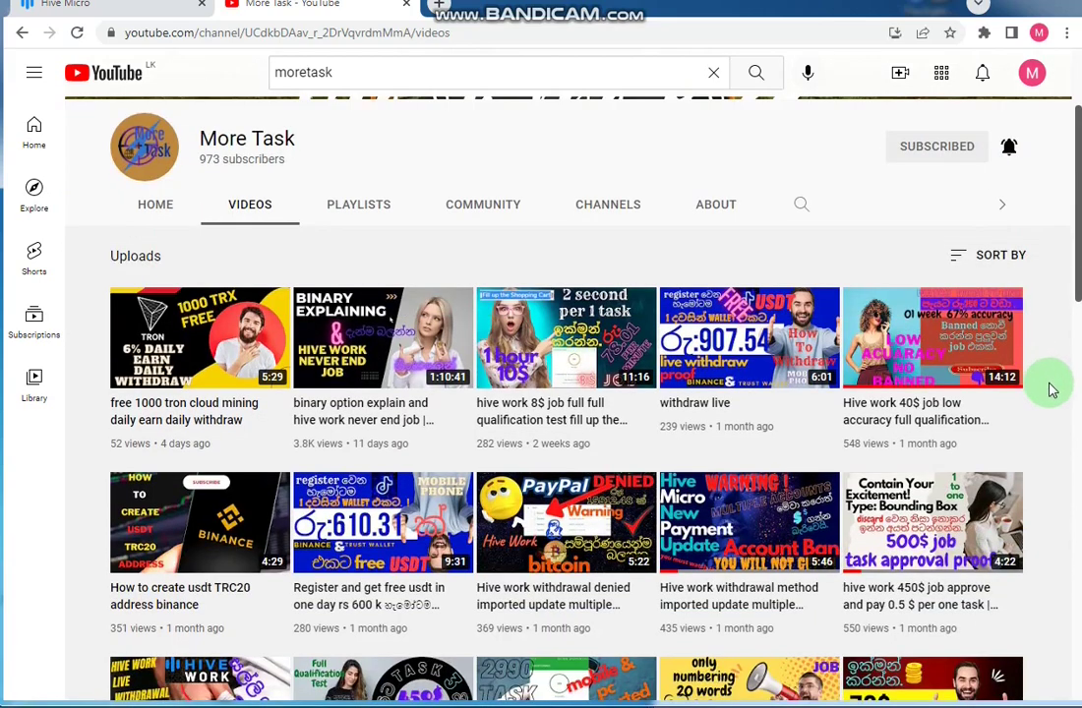
scroll(1054, 389, down, 1)
scroll(1054, 390, down, 2)
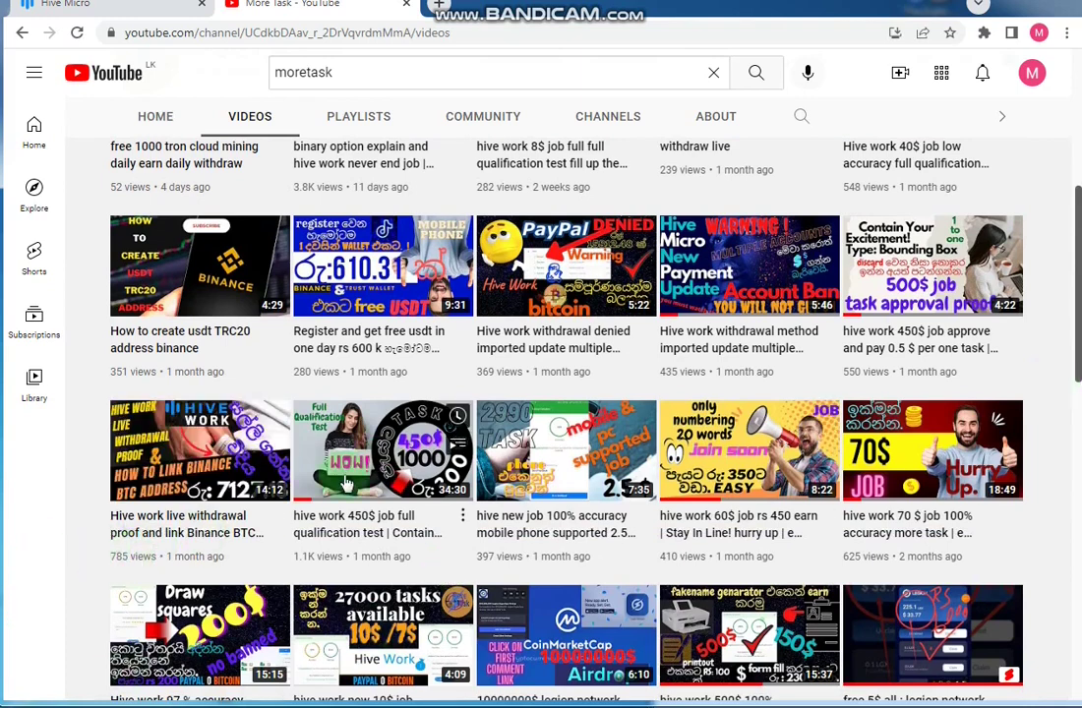
mouse_move(382, 513)
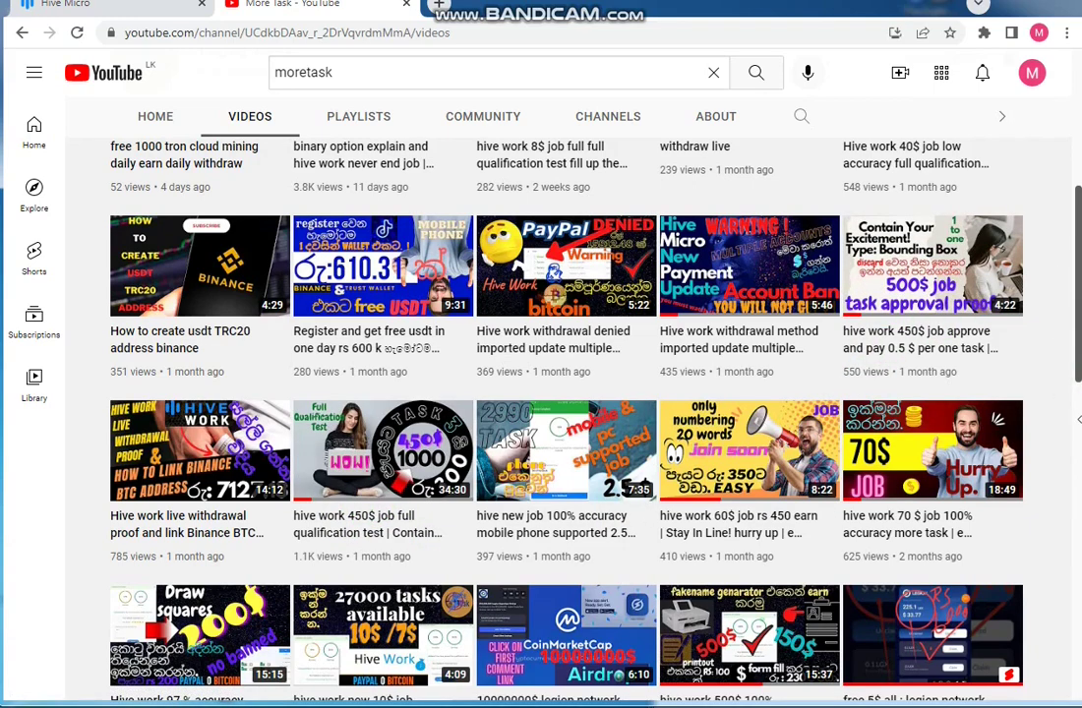
scroll(1061, 449, up, 1)
scroll(1065, 459, up, 1)
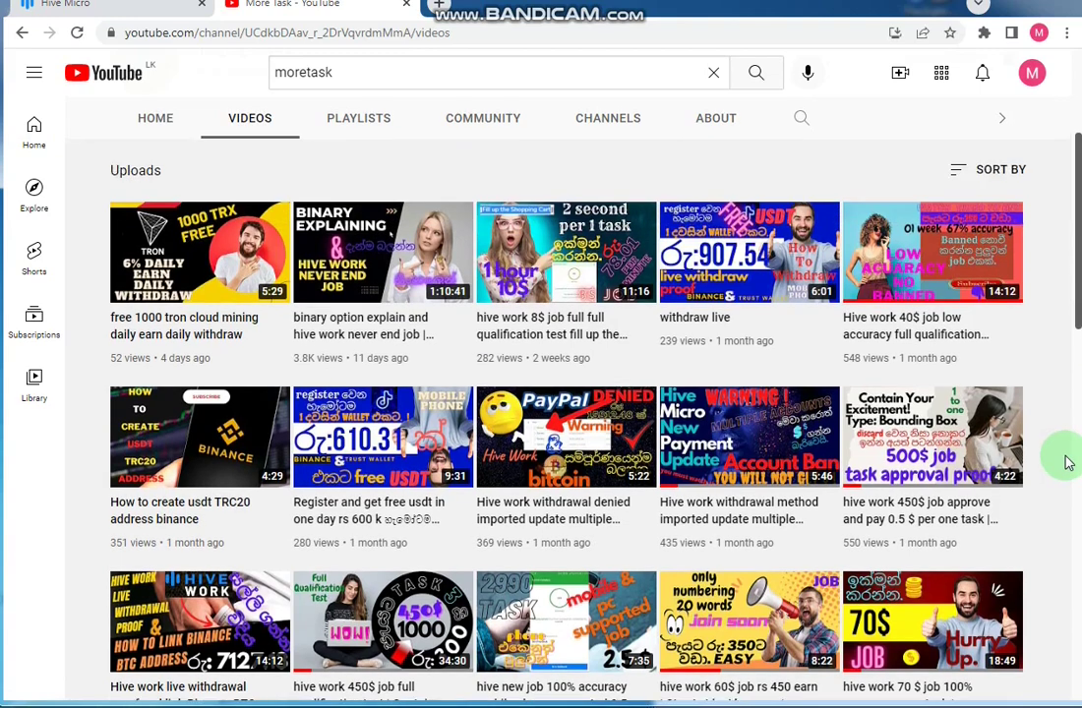
scroll(1065, 458, up, 1)
scroll(1065, 458, up, 2)
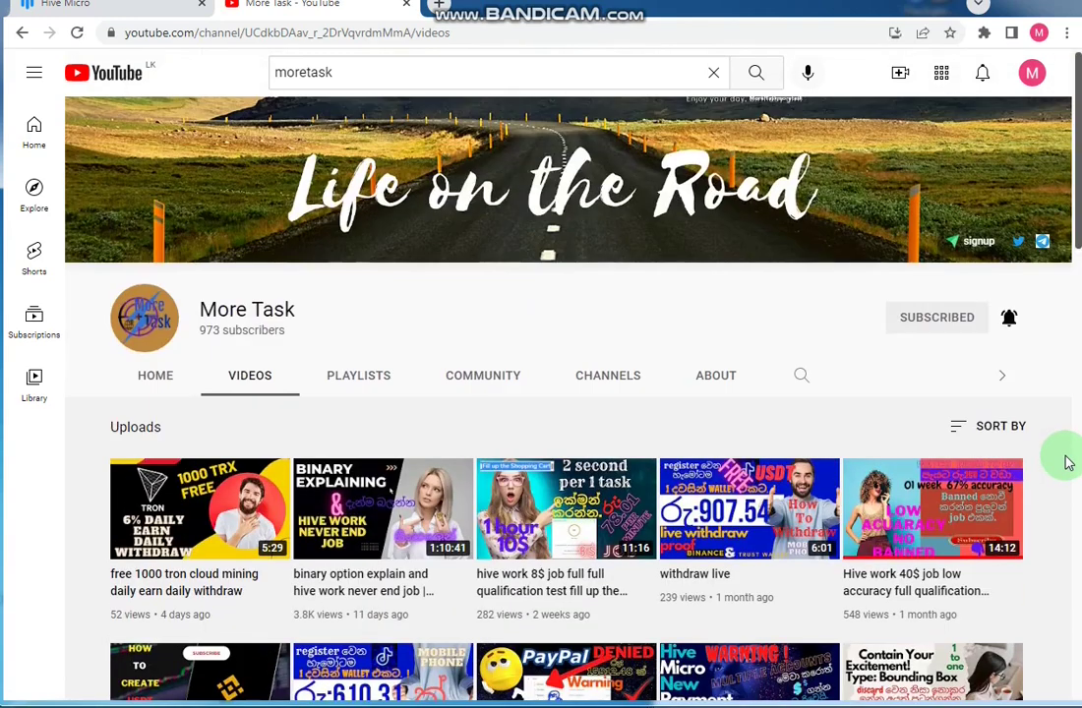
- Back on the jobs page, start the qualification test for the $88.00, 210-task transcription job
click(148, 10)
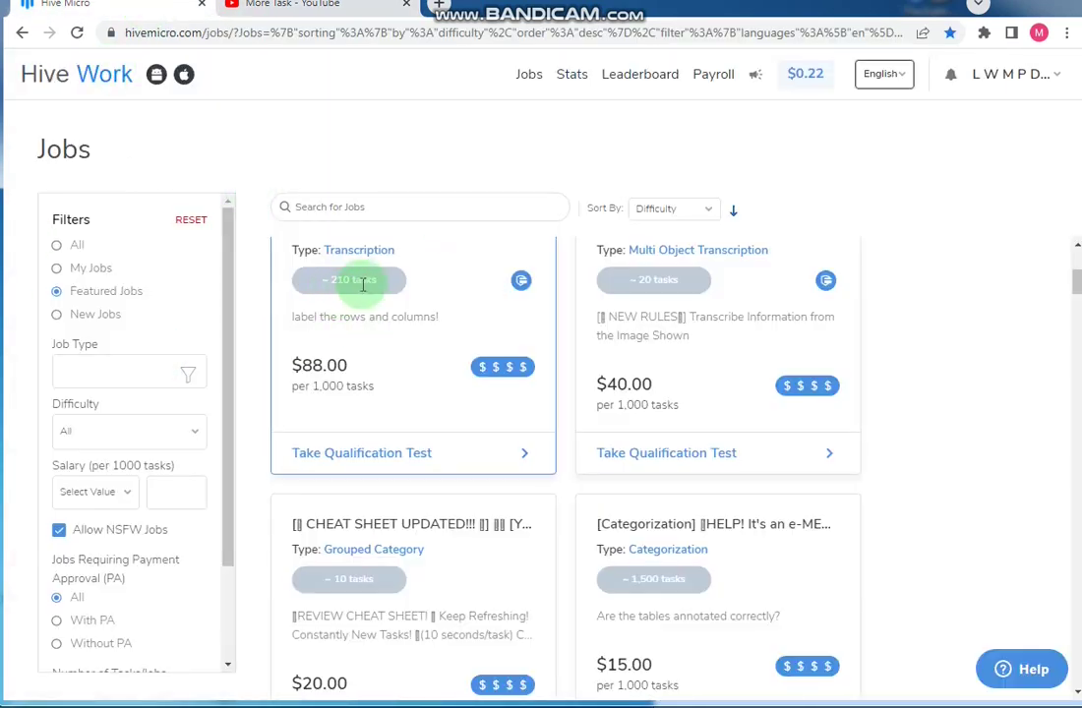
drag(376, 279, 331, 281)
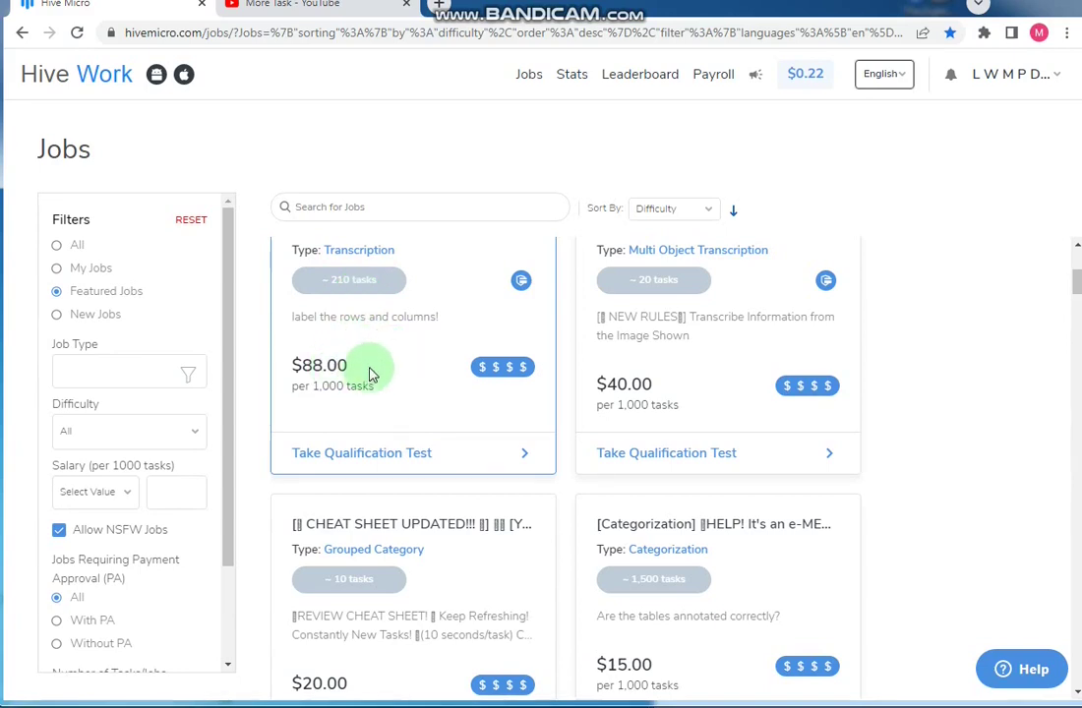
drag(356, 365, 303, 364)
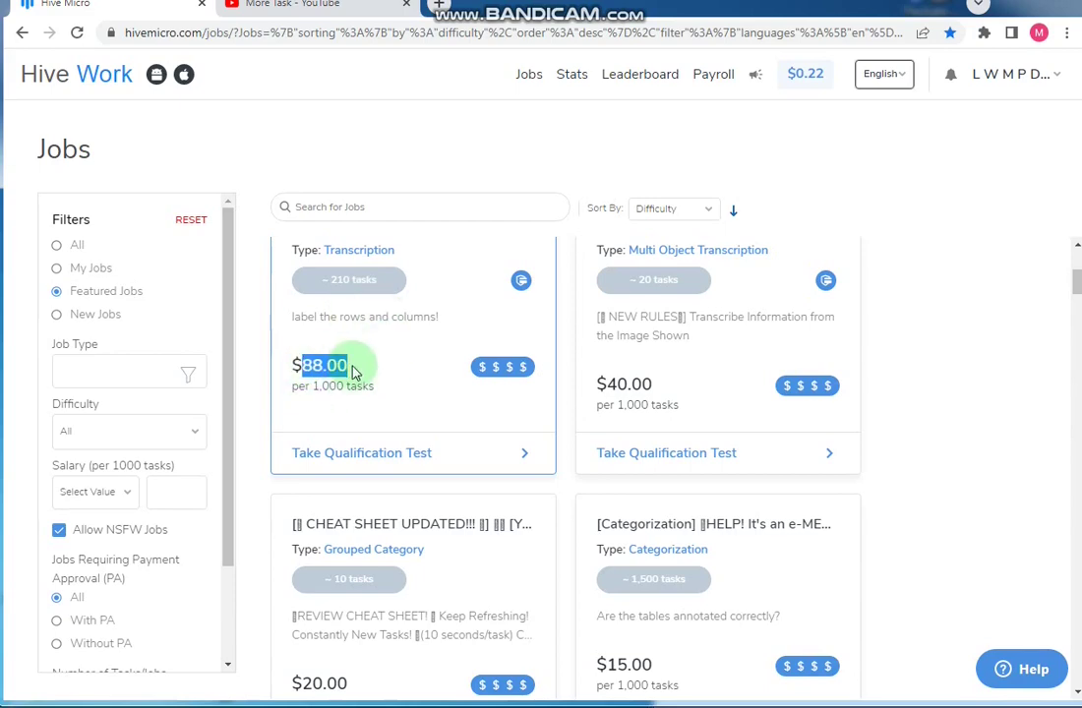
click(471, 458)
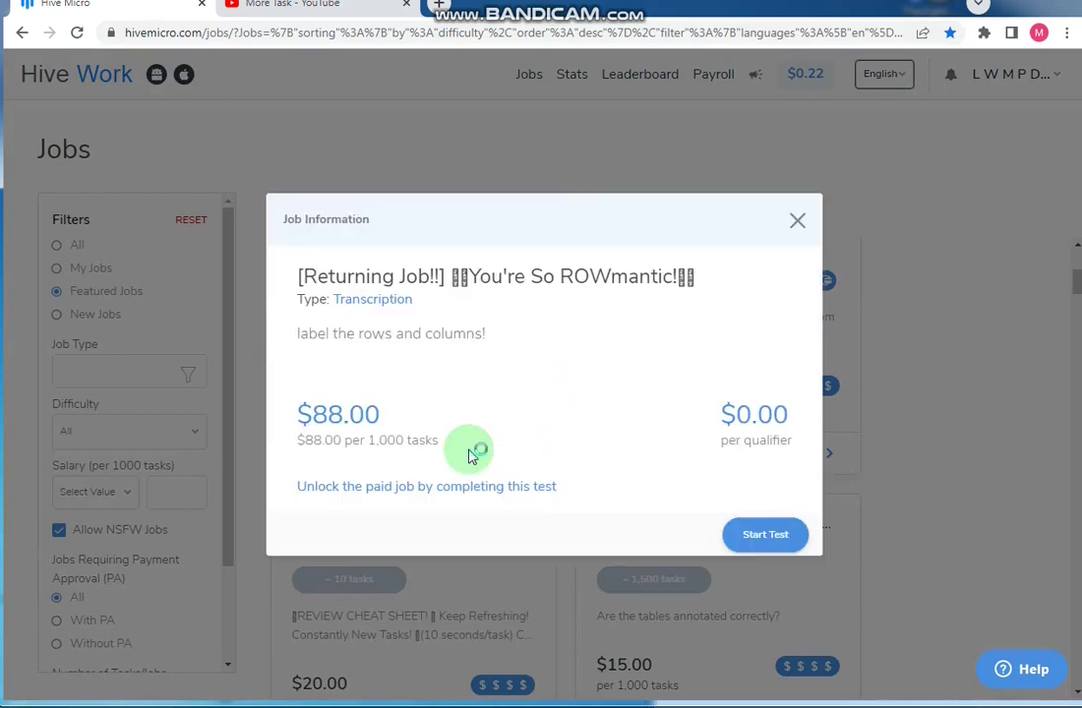
click(764, 536)
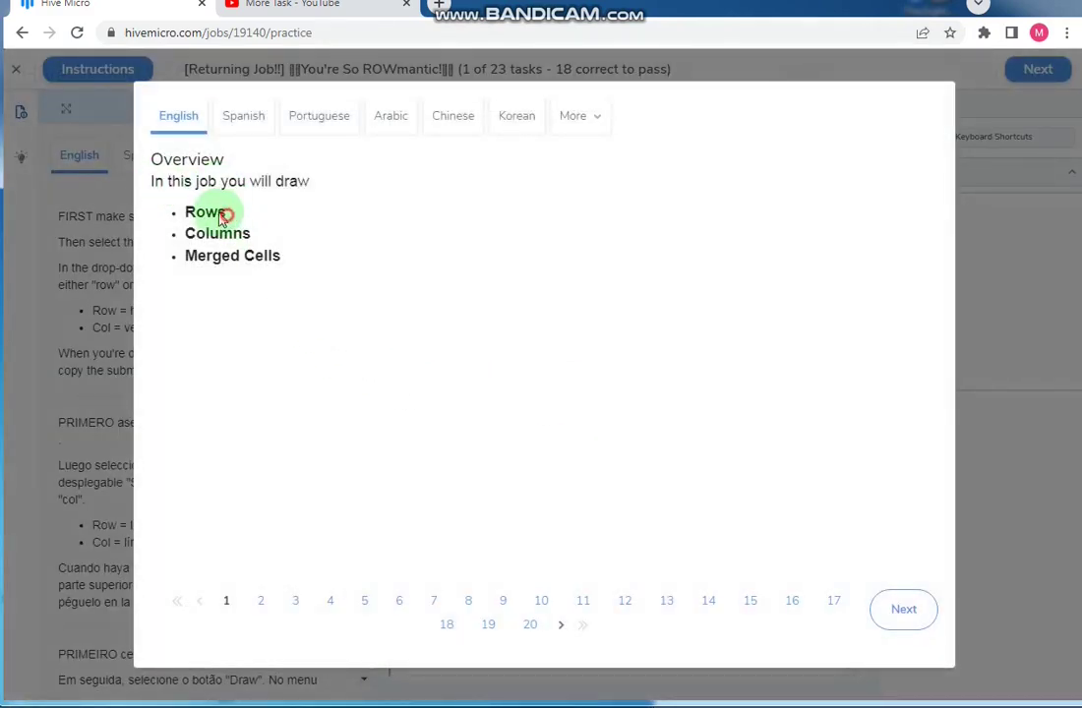
- Review the overview's Rows, Columns and Merged Cells items
drag(222, 216, 187, 212)
drag(253, 238, 181, 233)
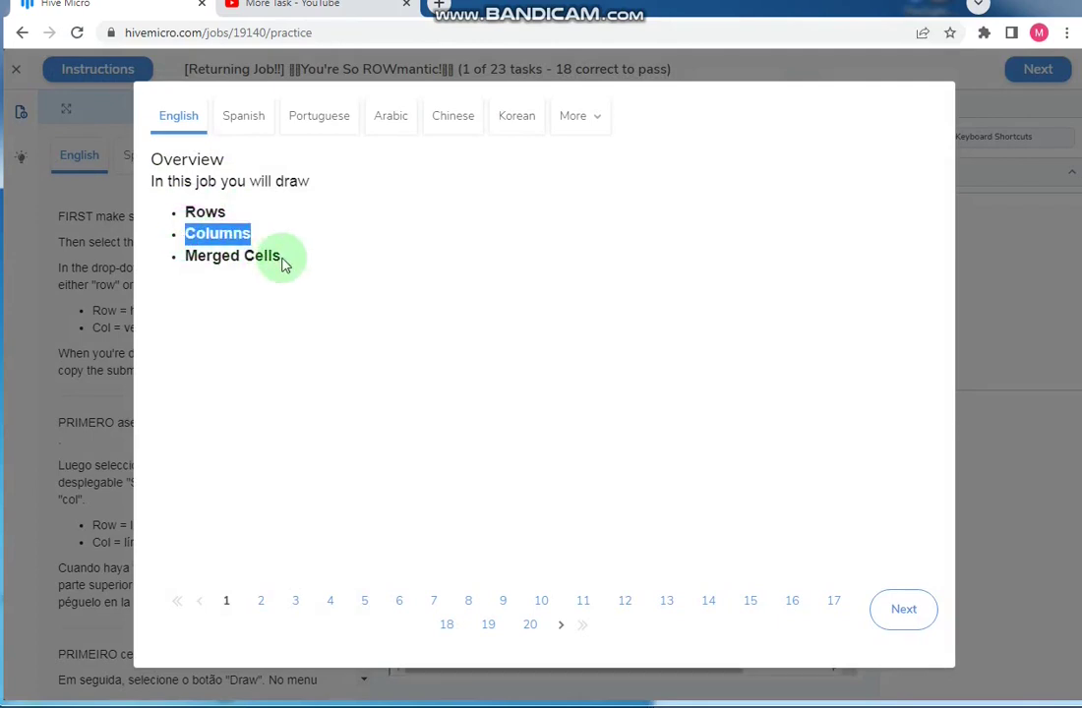
drag(284, 263, 183, 256)
click(220, 257)
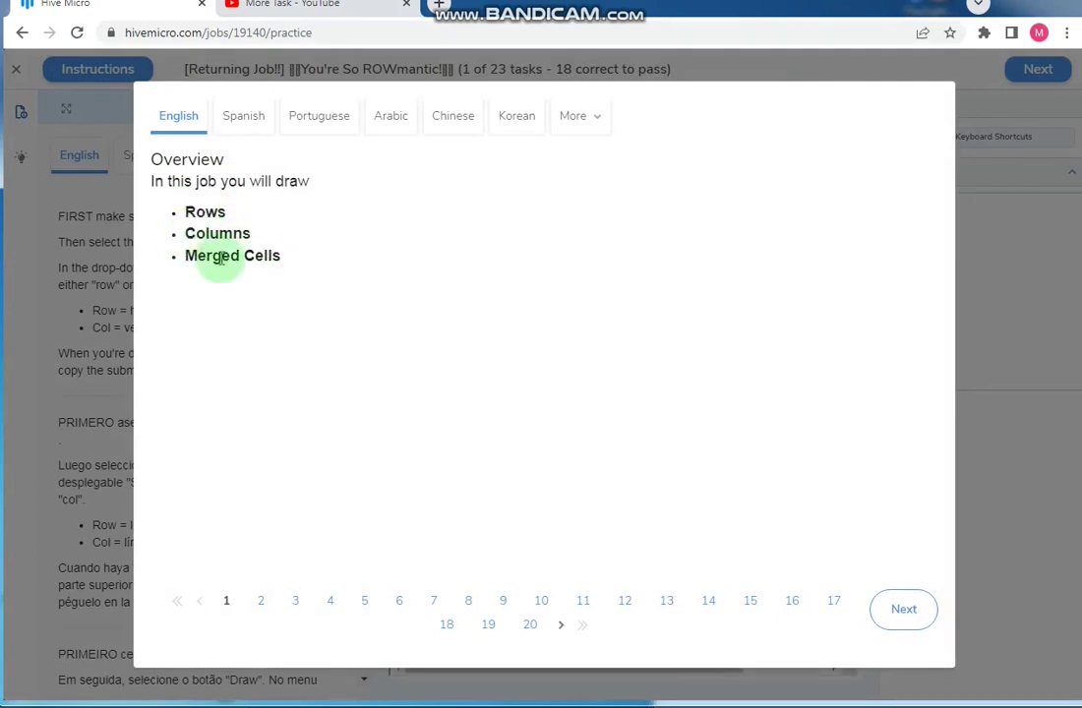
- Page past the WARNING (100% perfect requirement) and Job Tasks slides to the Draw Grid Lines video
click(903, 610)
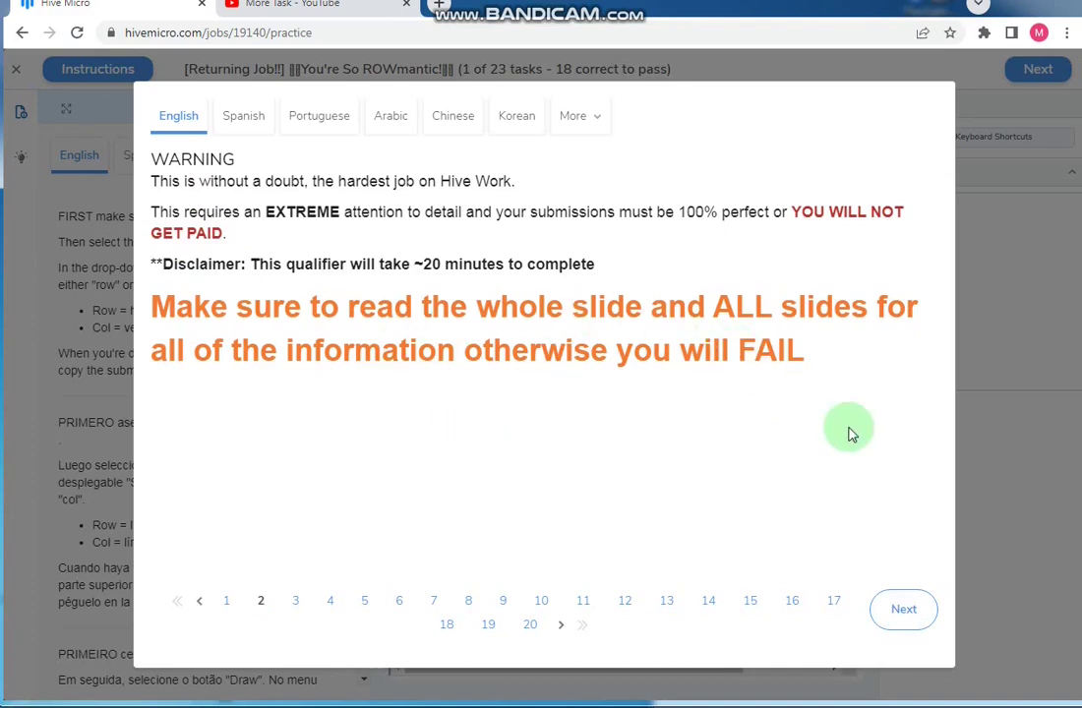
click(904, 610)
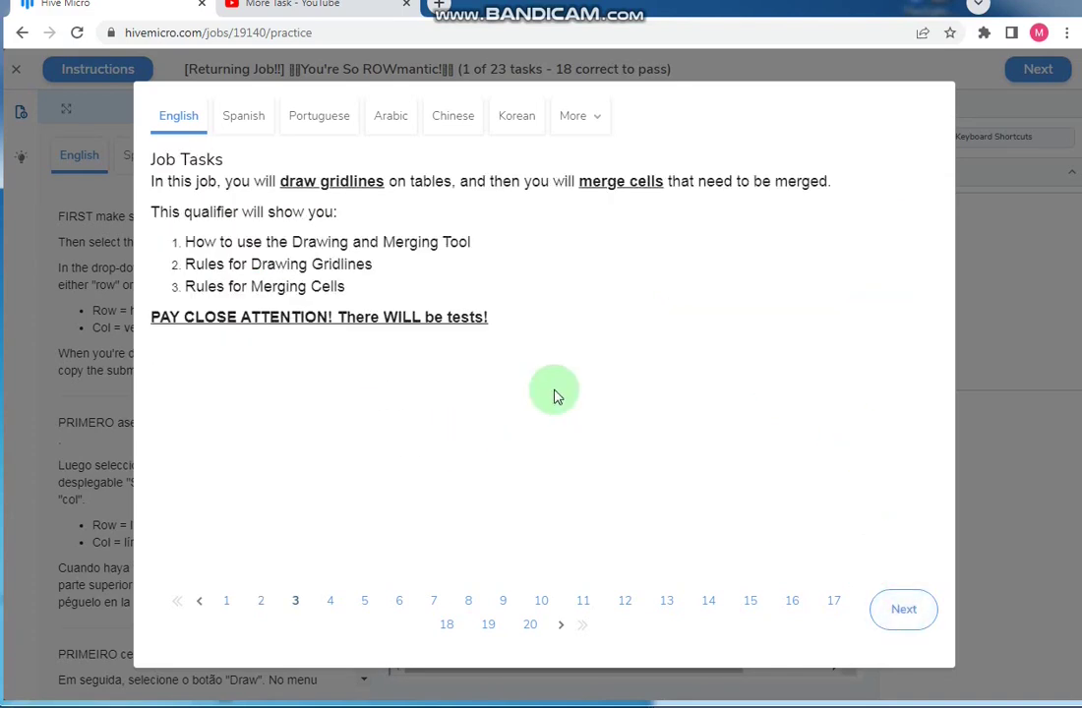
click(259, 602)
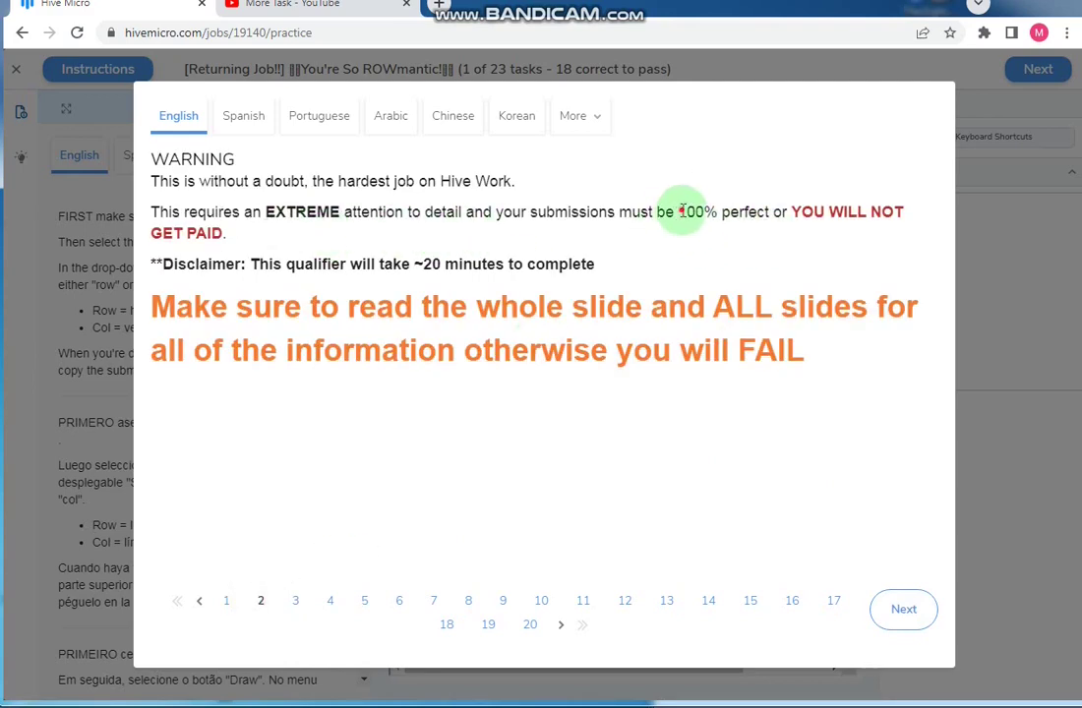
mouse_move(681, 211)
mouse_down()
mouse_move(893, 217)
mouse_move(310, 242)
mouse_up()
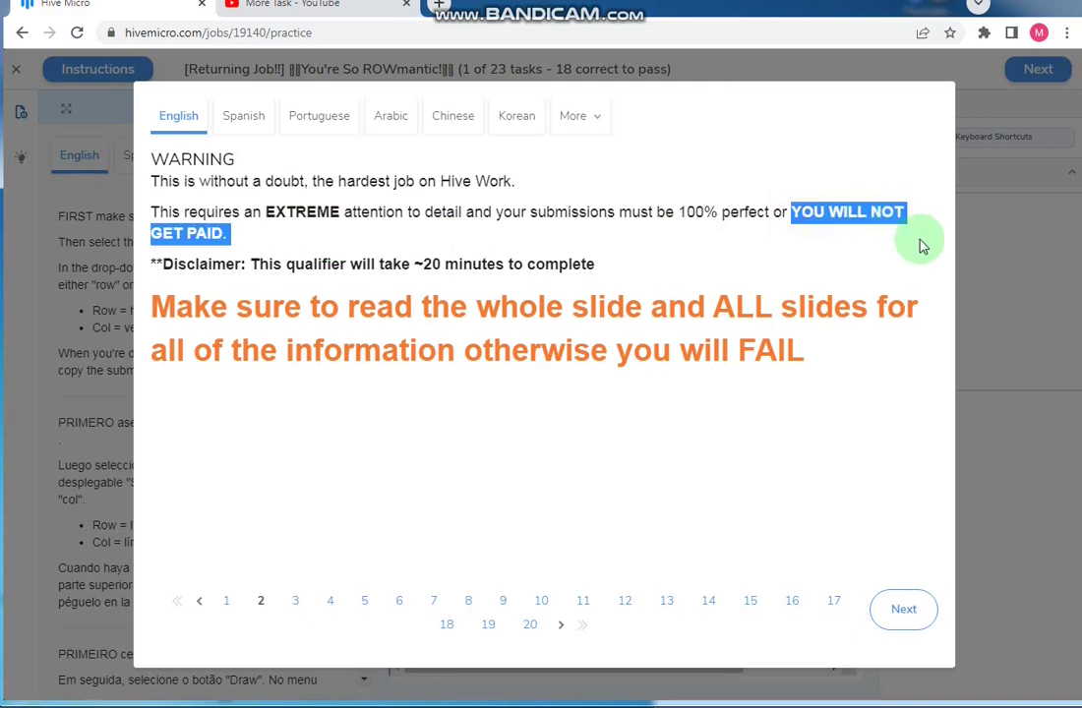
click(311, 242)
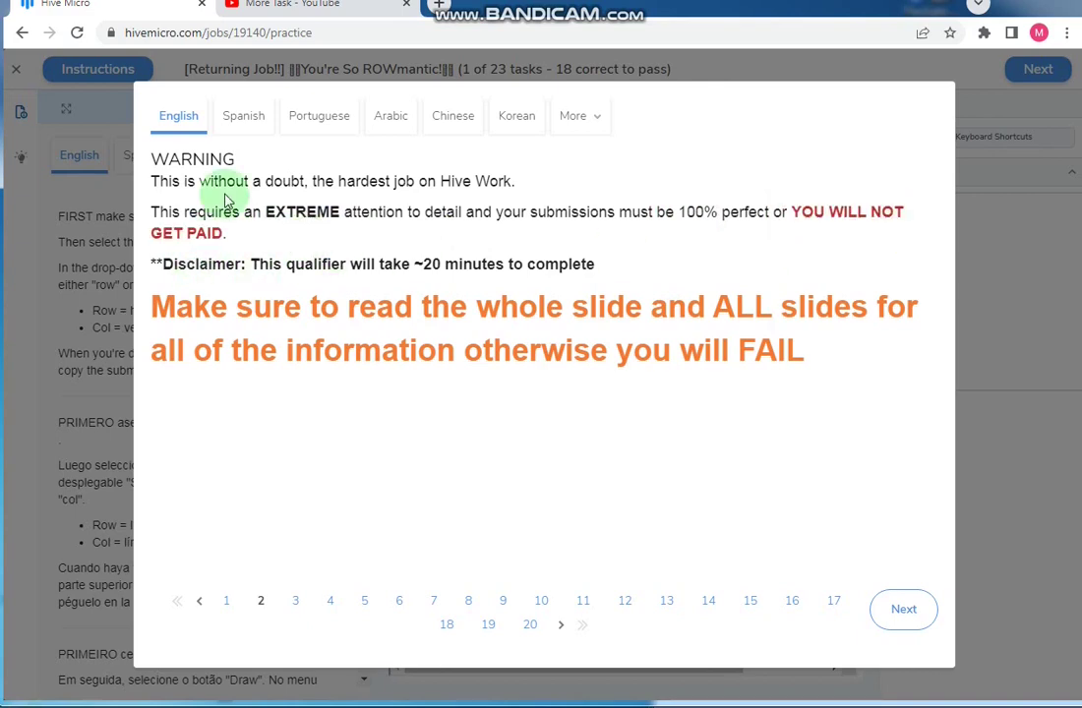
click(902, 612)
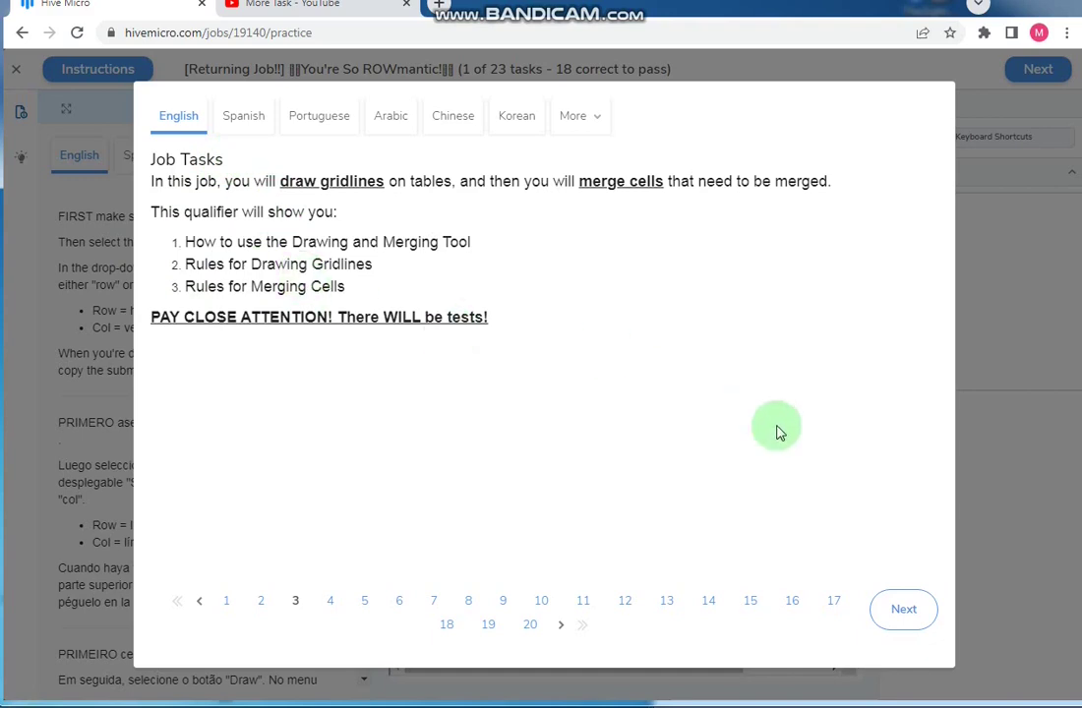
click(900, 614)
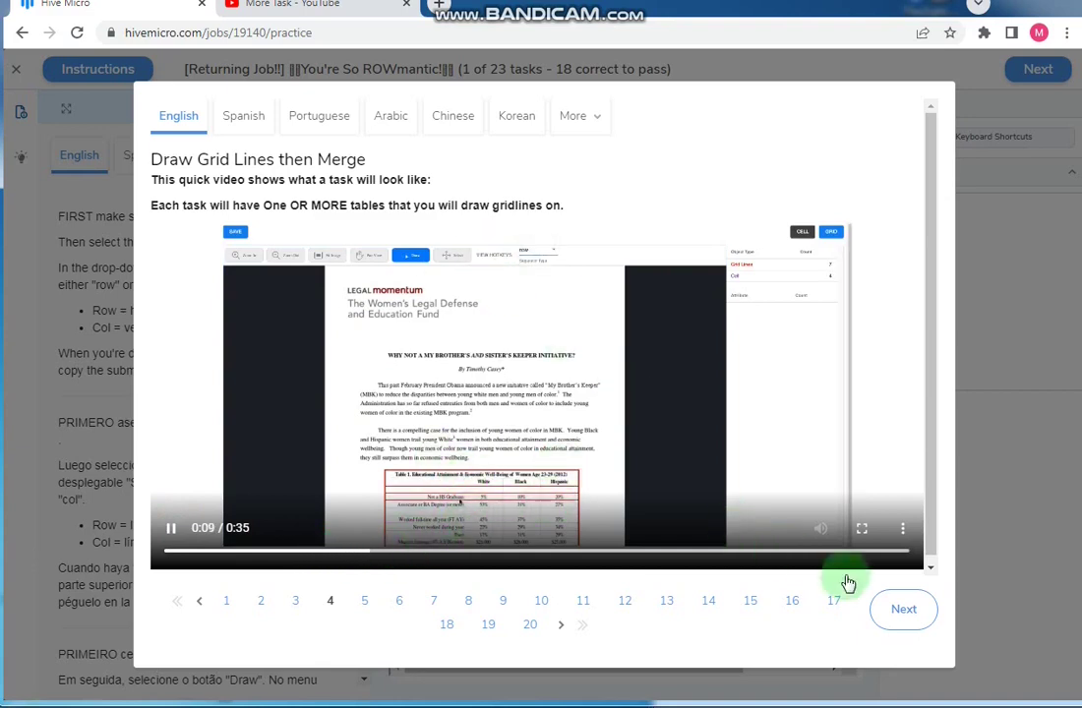
- Page through the Navigating, Hotkeys and Viewing Your Progress 1–3 slides to slide 10
click(902, 611)
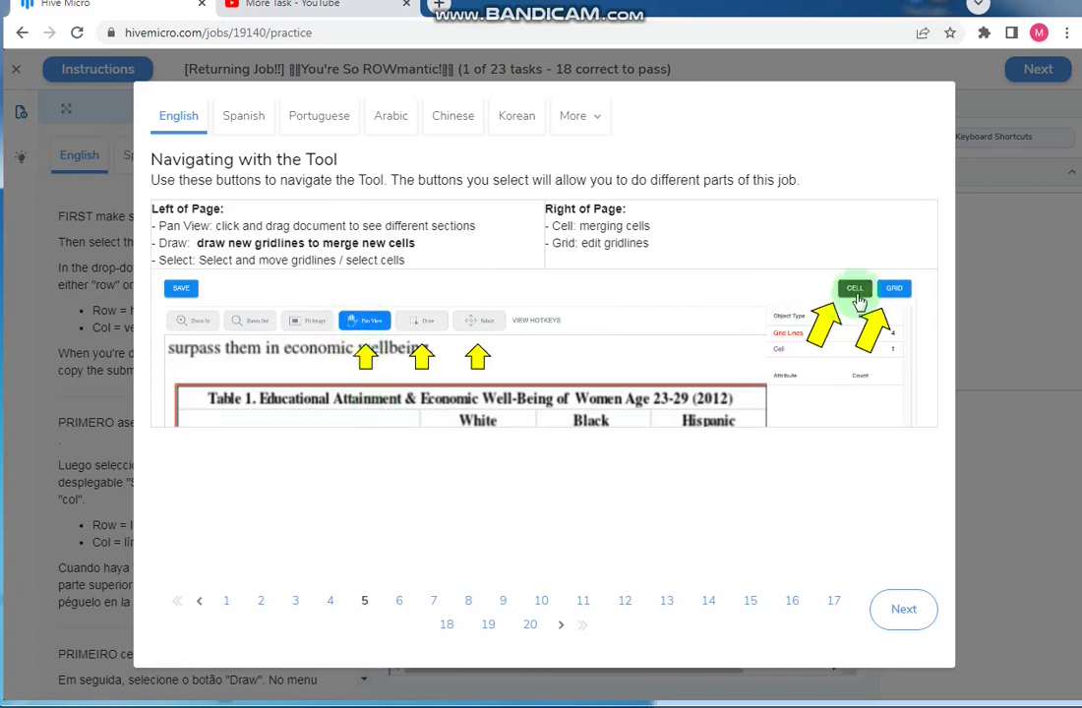
click(910, 609)
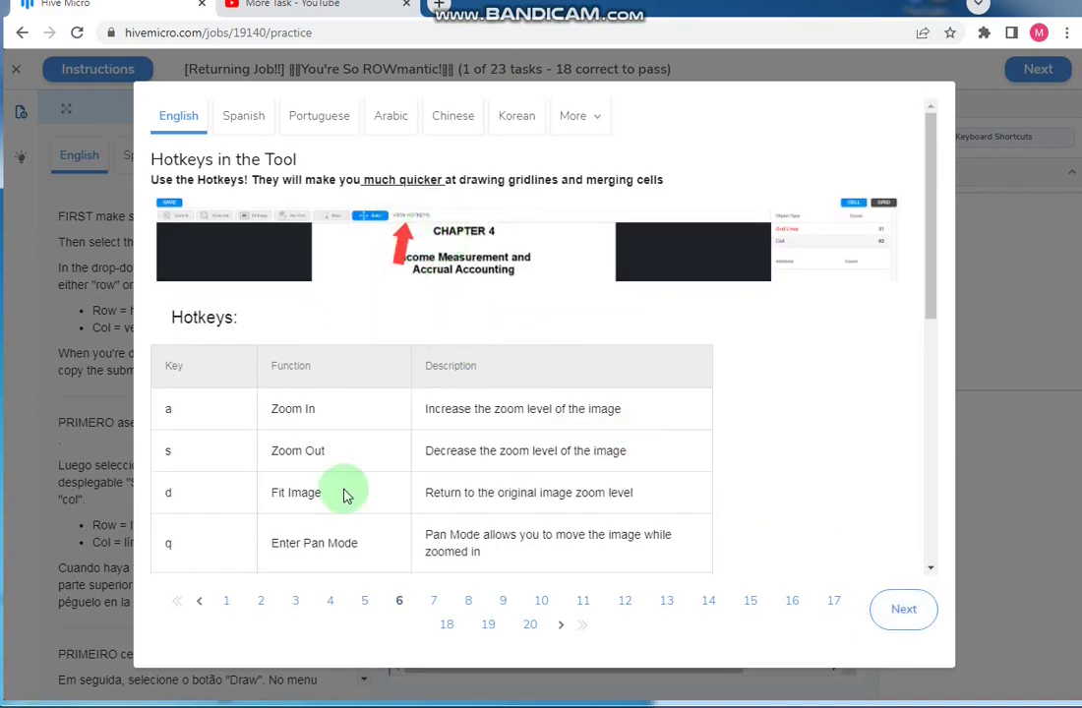
click(899, 610)
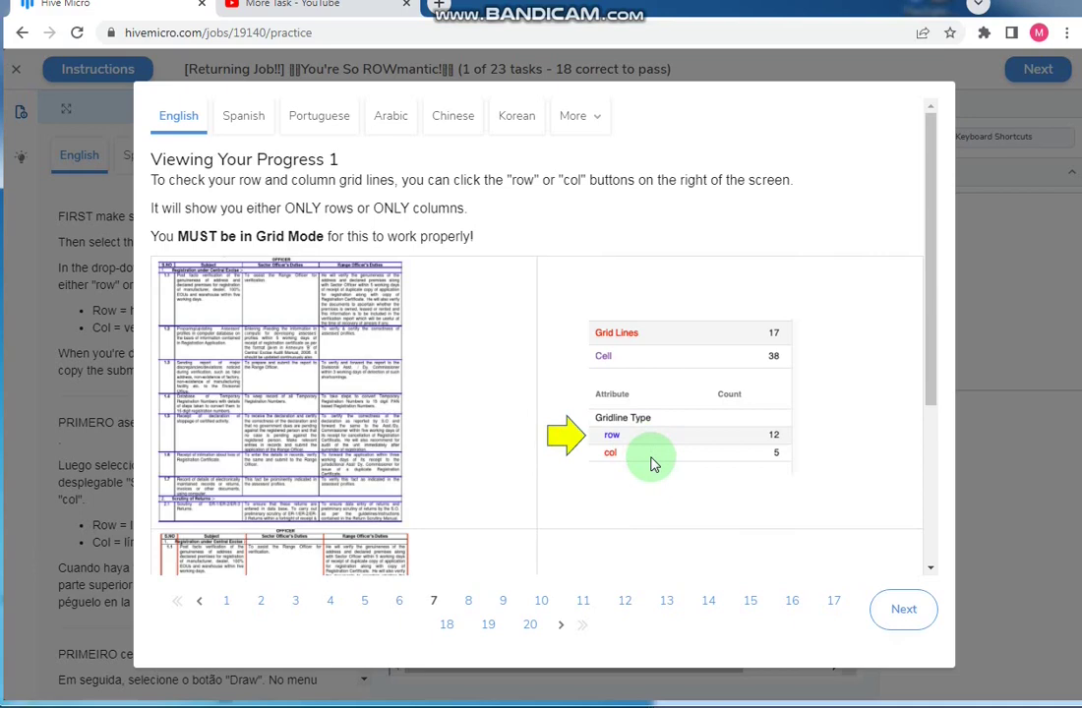
click(900, 611)
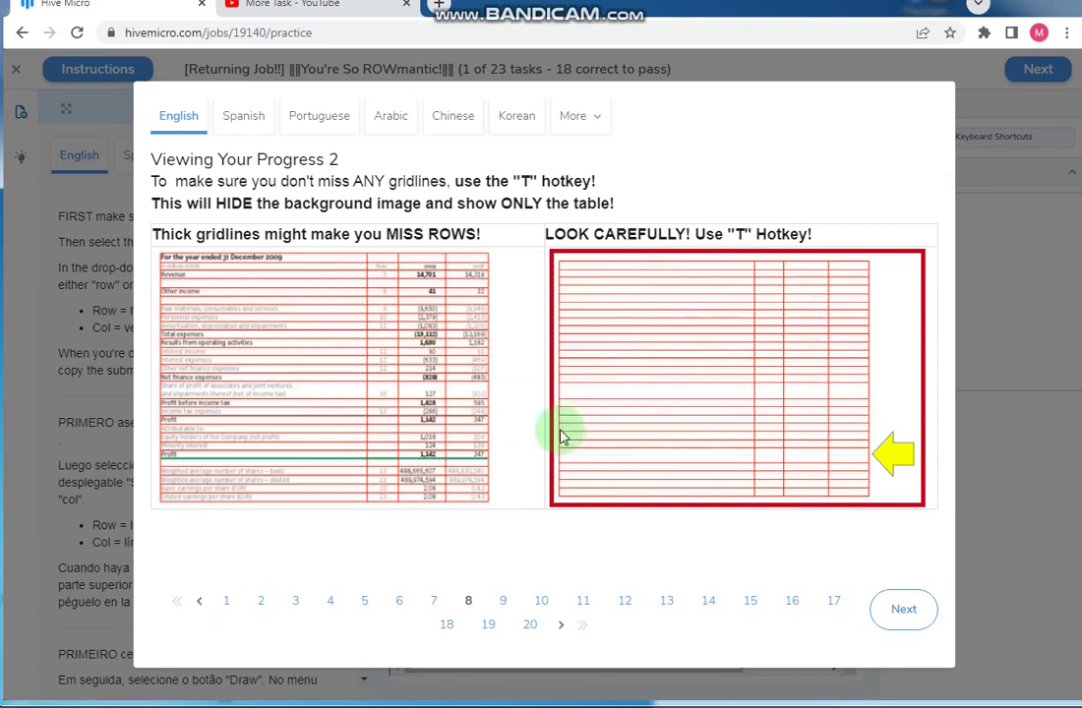
click(901, 610)
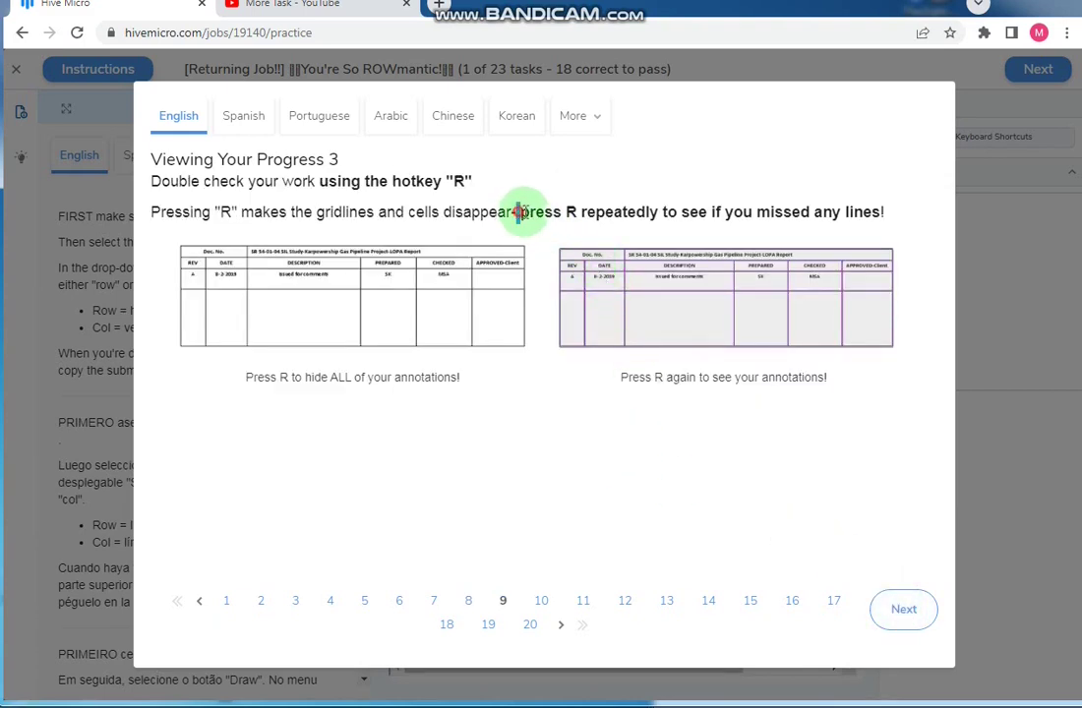
drag(518, 212, 888, 218)
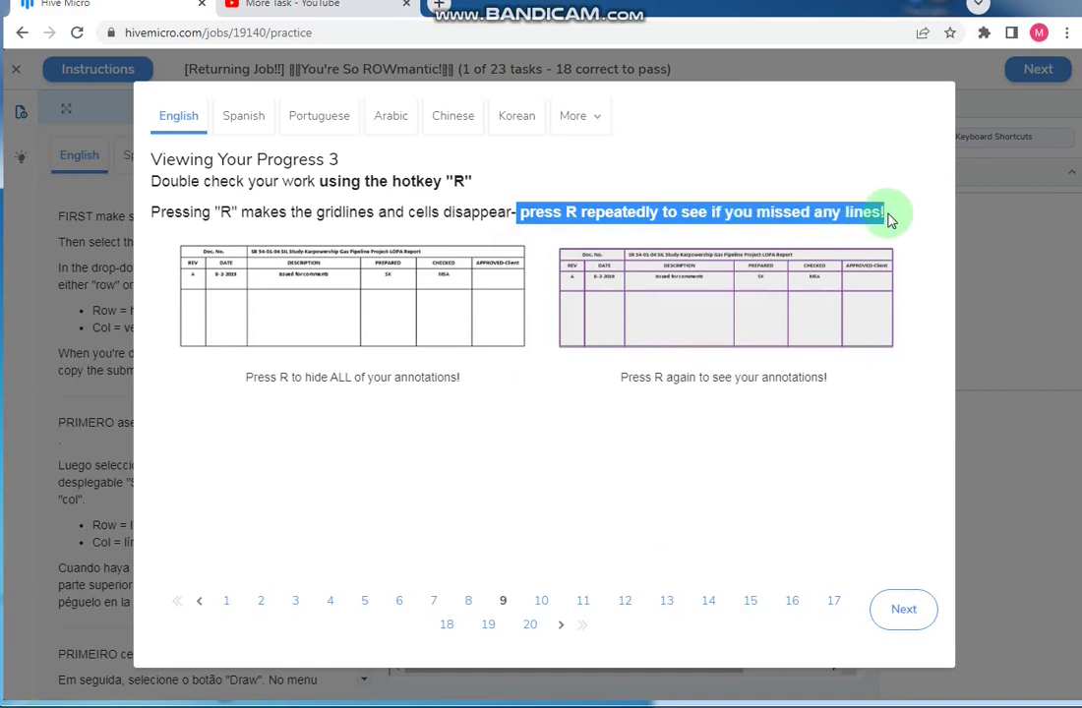
click(844, 213)
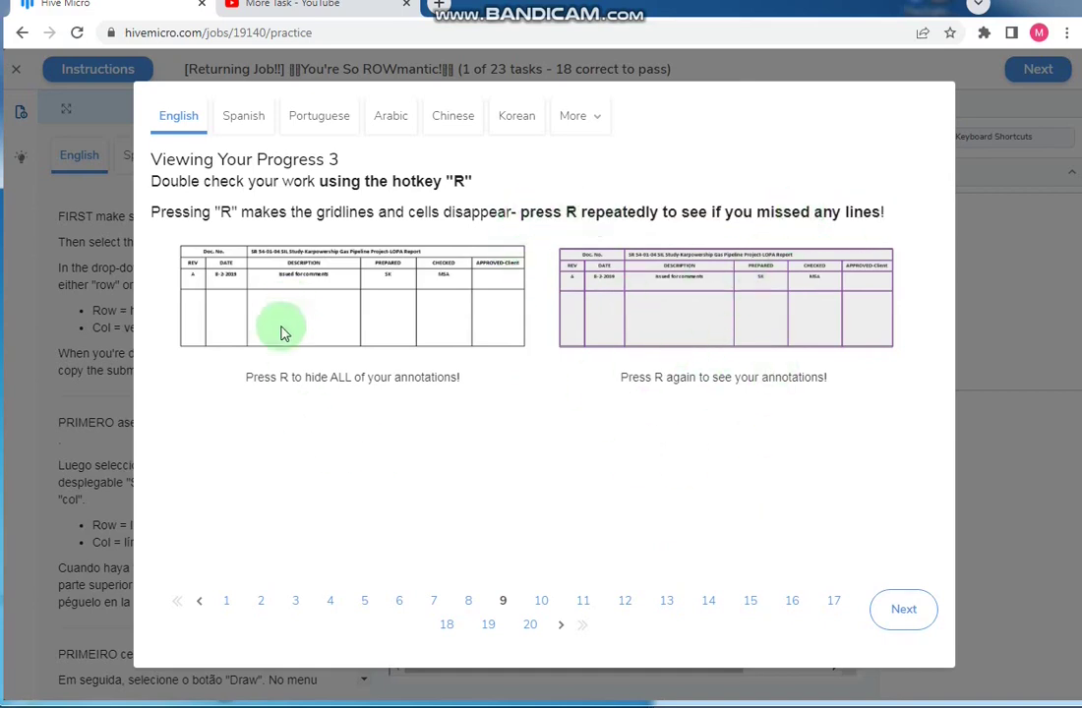
click(901, 617)
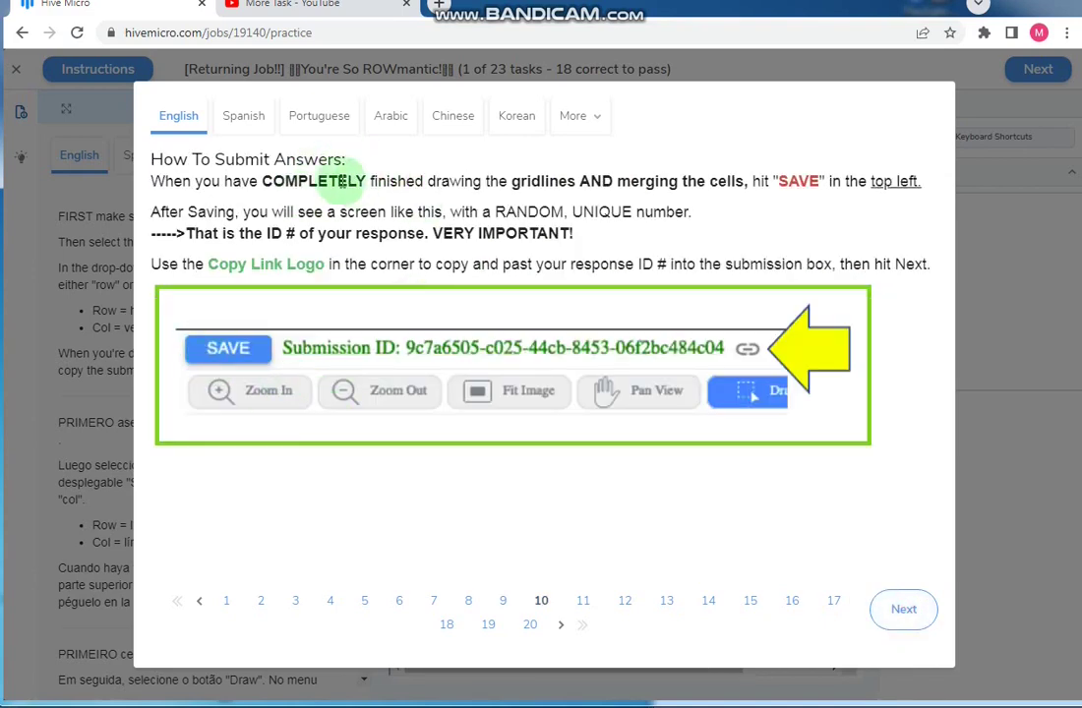
- Read the gridlines-and-merging and response ID notes, then advance from page 10 to page 13
drag(513, 181, 744, 182)
click(531, 181)
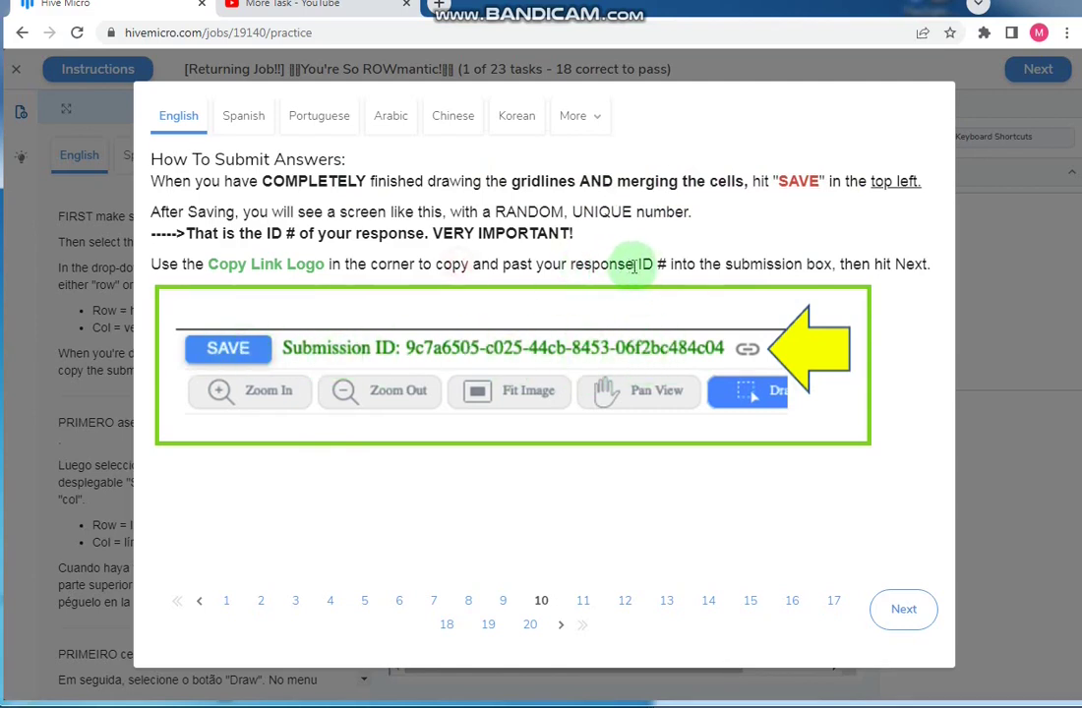
drag(637, 264, 664, 268)
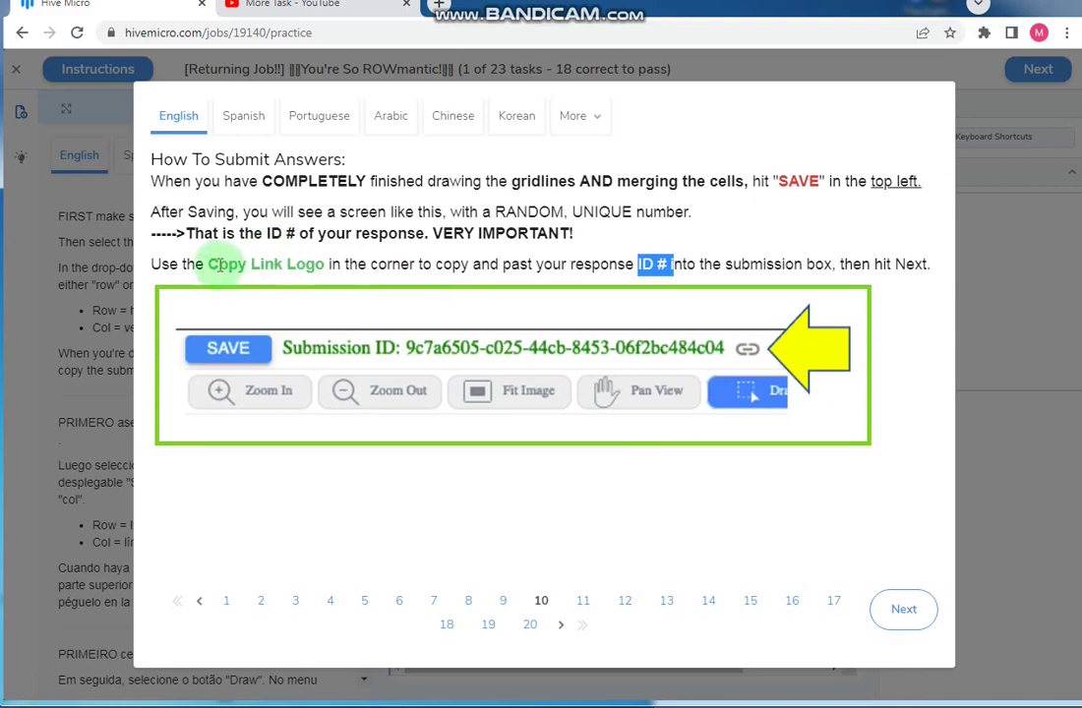
click(897, 610)
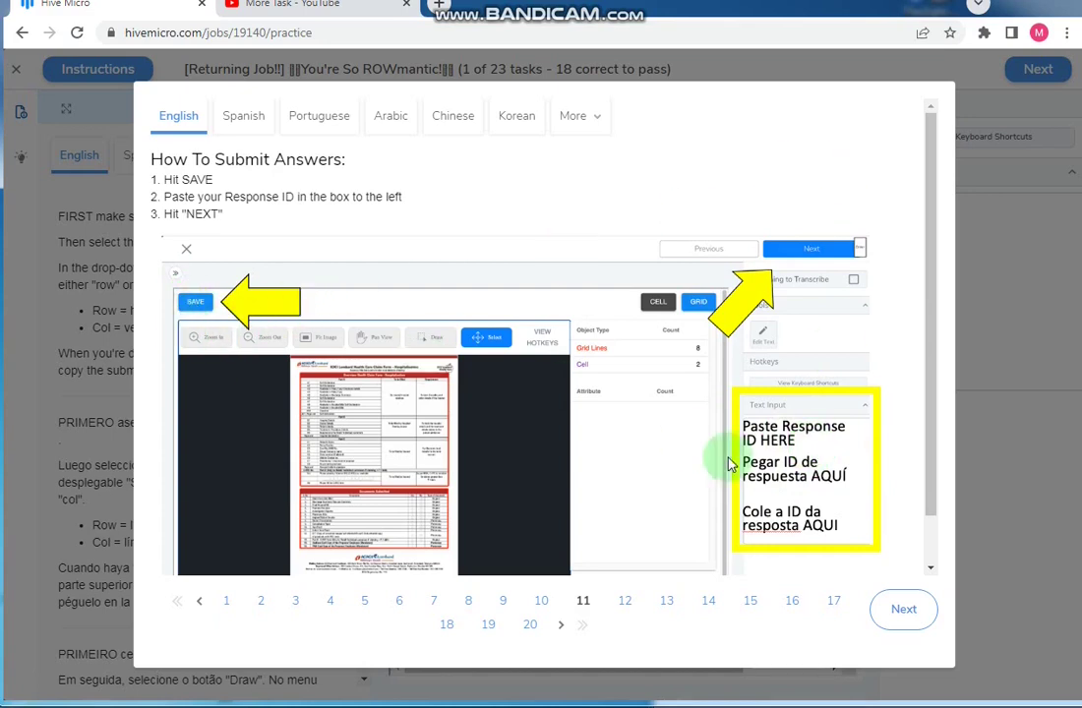
click(905, 609)
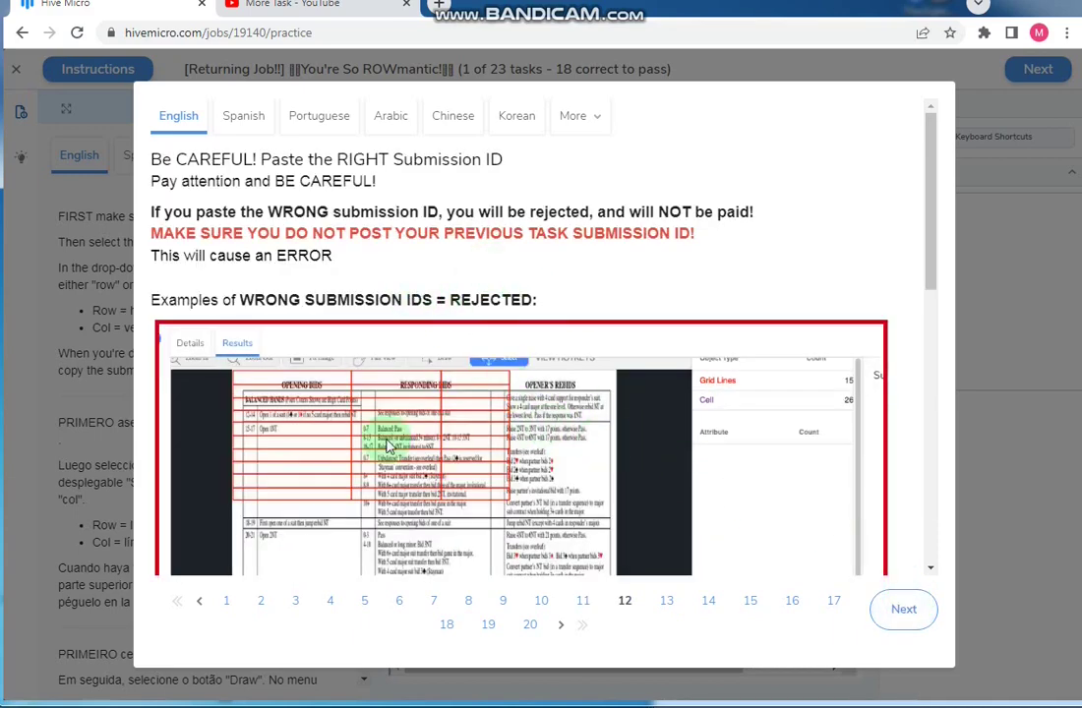
scroll(801, 546, down, 3)
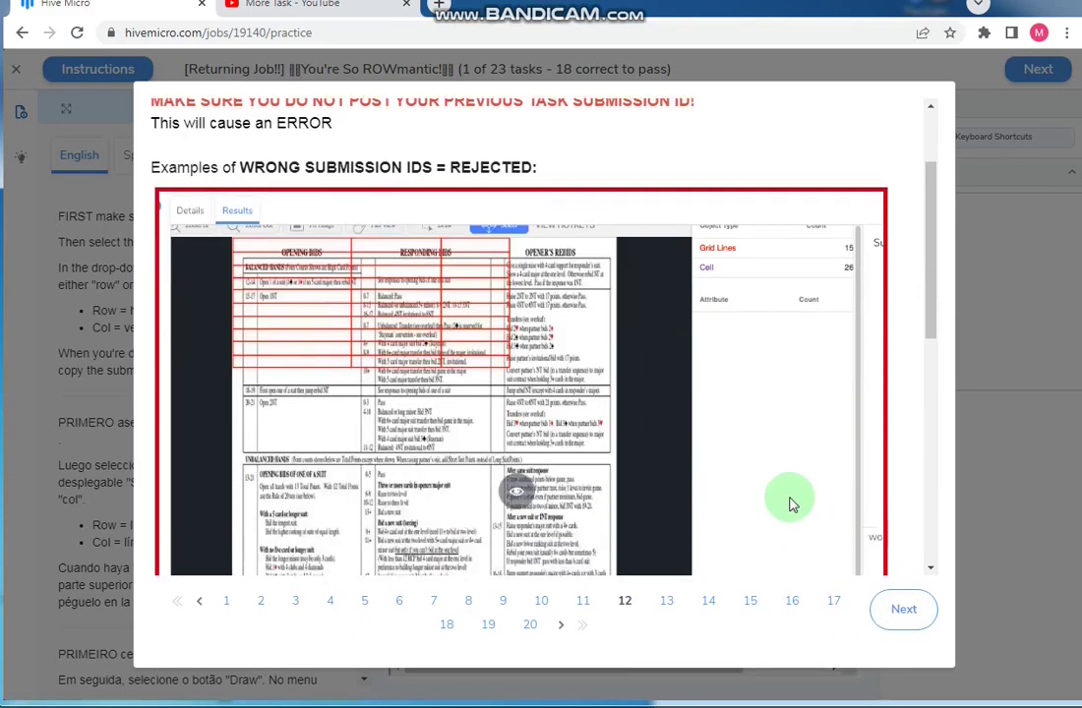
scroll(792, 501, down, 4)
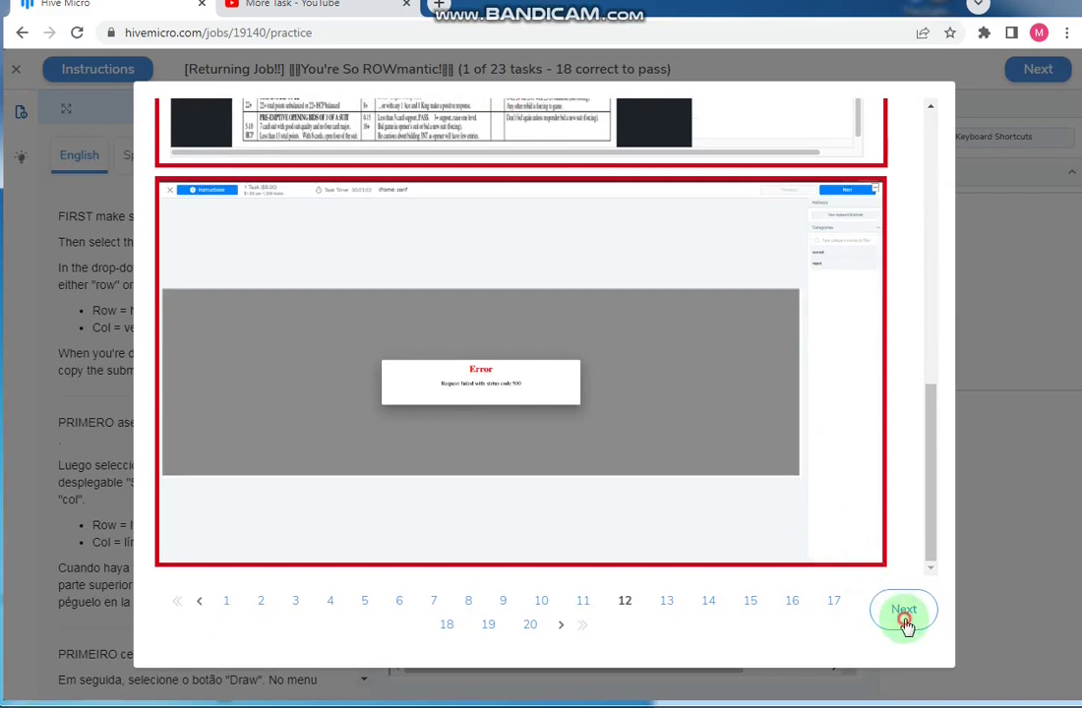
click(904, 612)
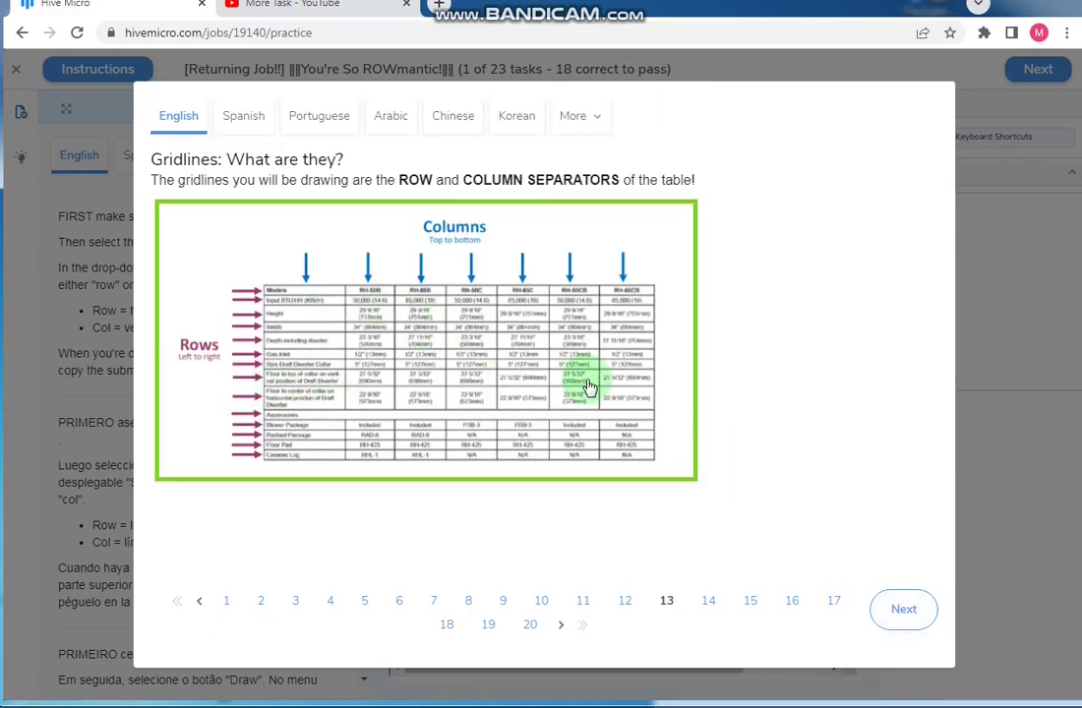
- Go through the how-to-draw gridlines lesson and the separator-drawing tutorial video
click(899, 612)
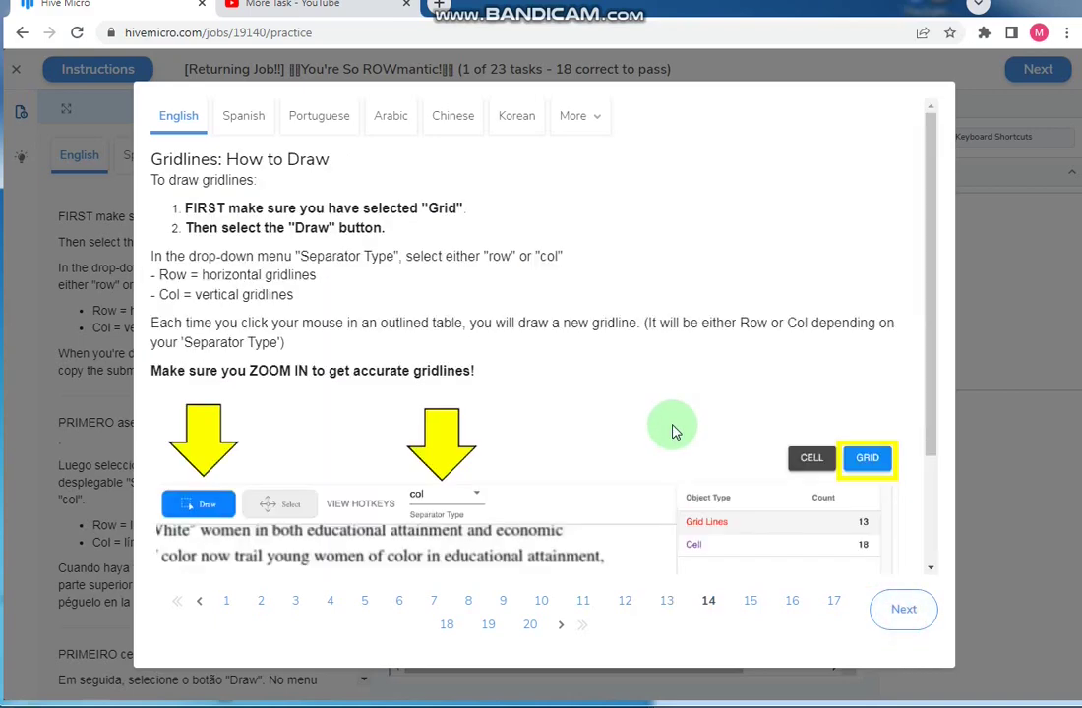
scroll(338, 394, down, 3)
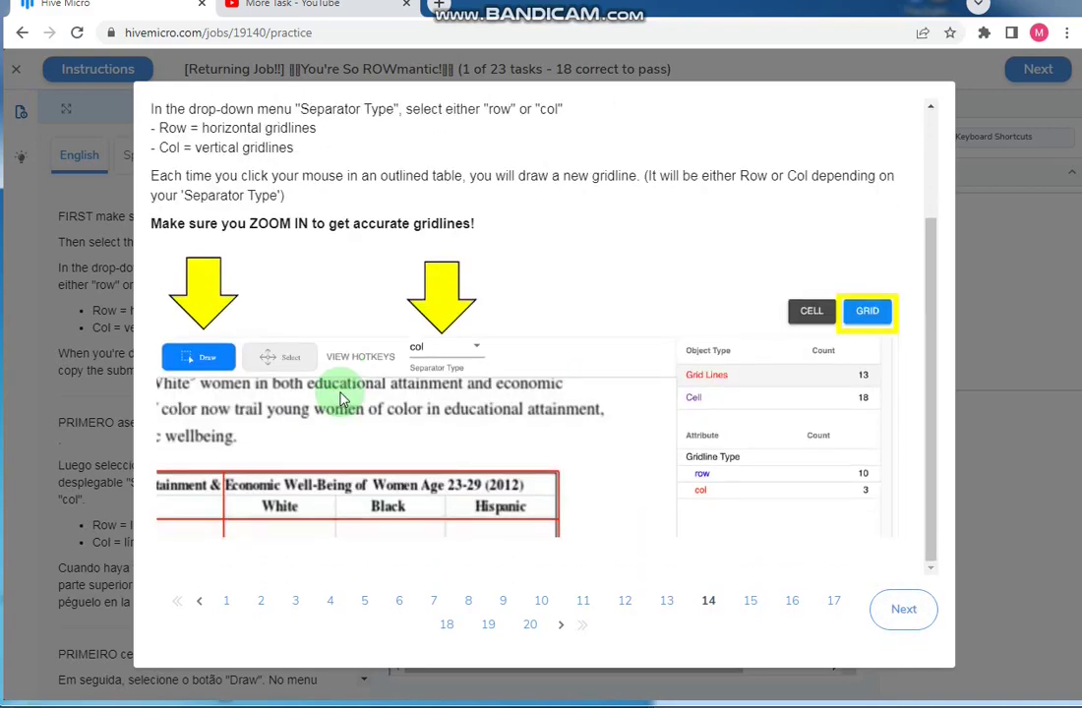
scroll(338, 393, up, 3)
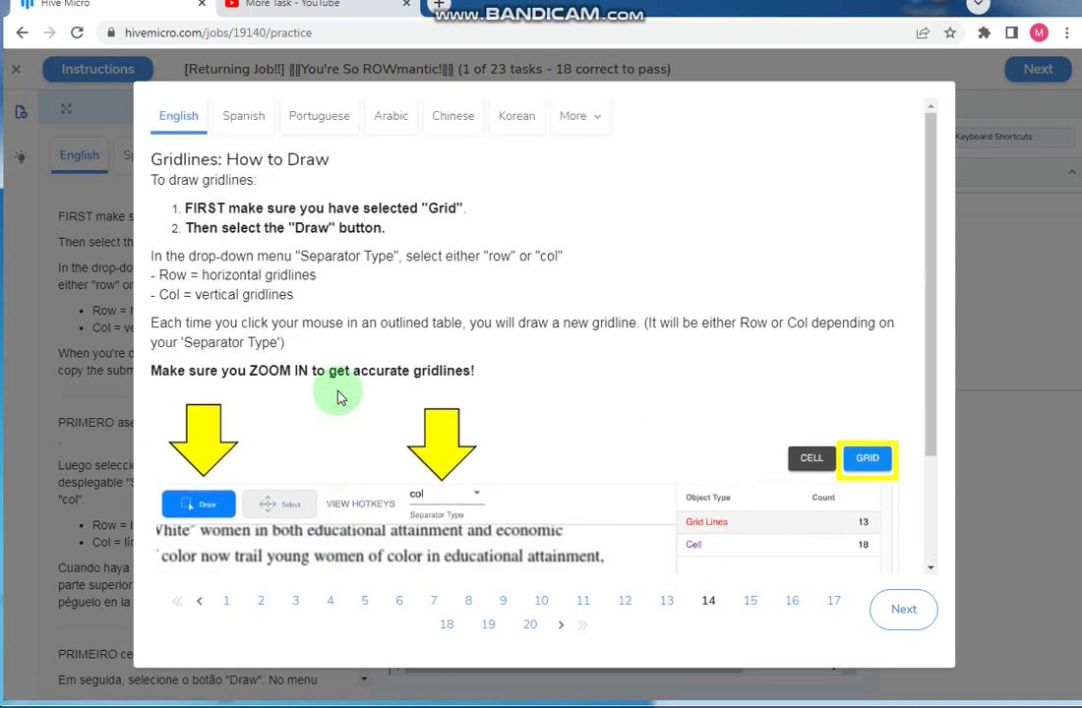
scroll(439, 415, down, 3)
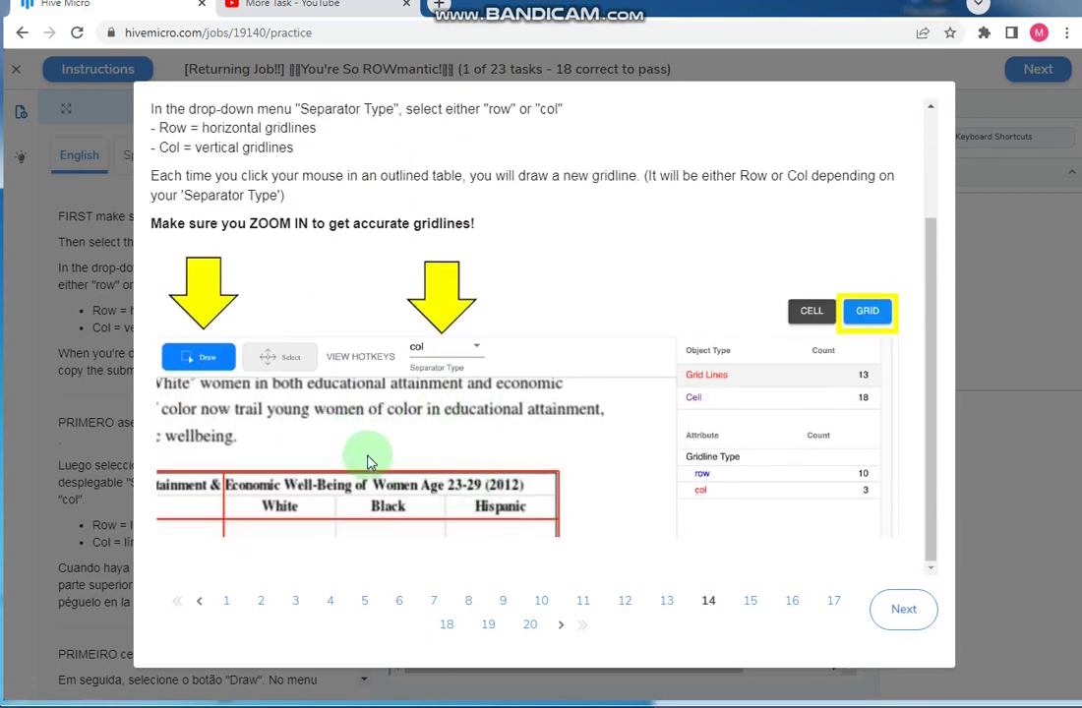
click(893, 602)
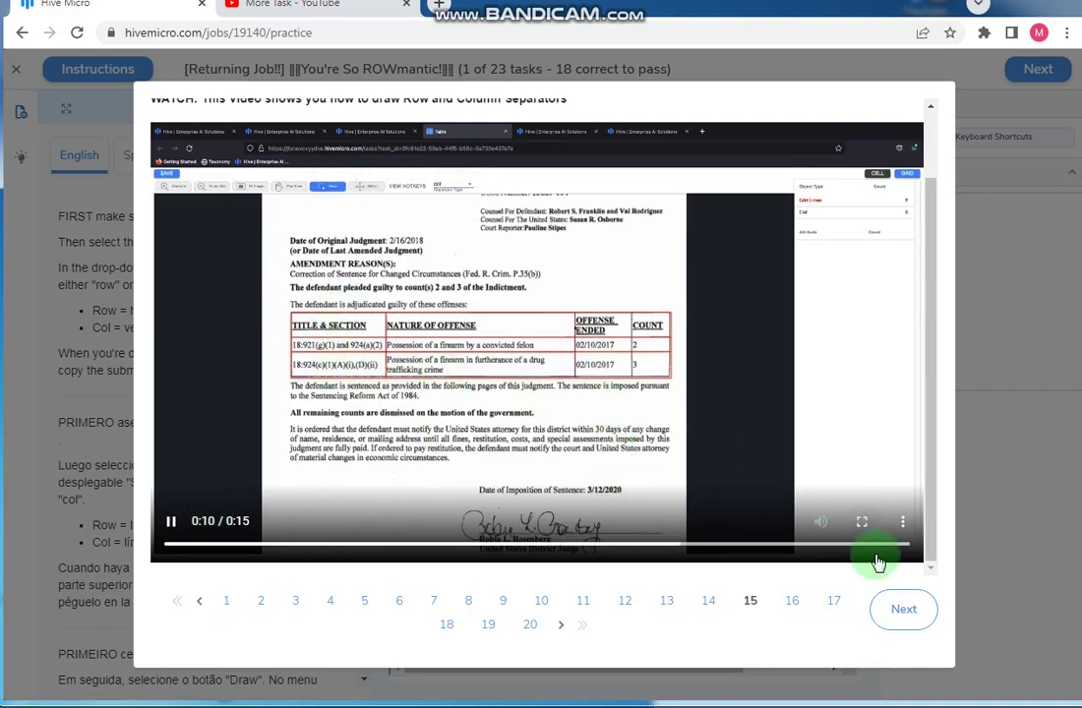
click(912, 614)
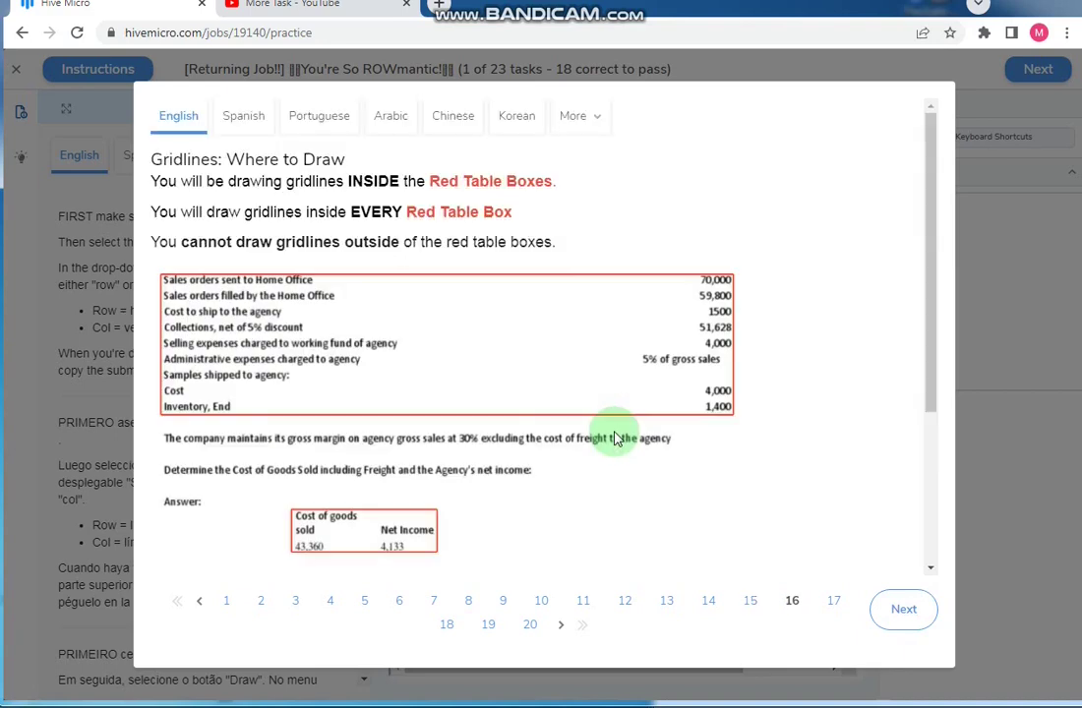
scroll(491, 413, down, 2)
scroll(480, 413, up, 2)
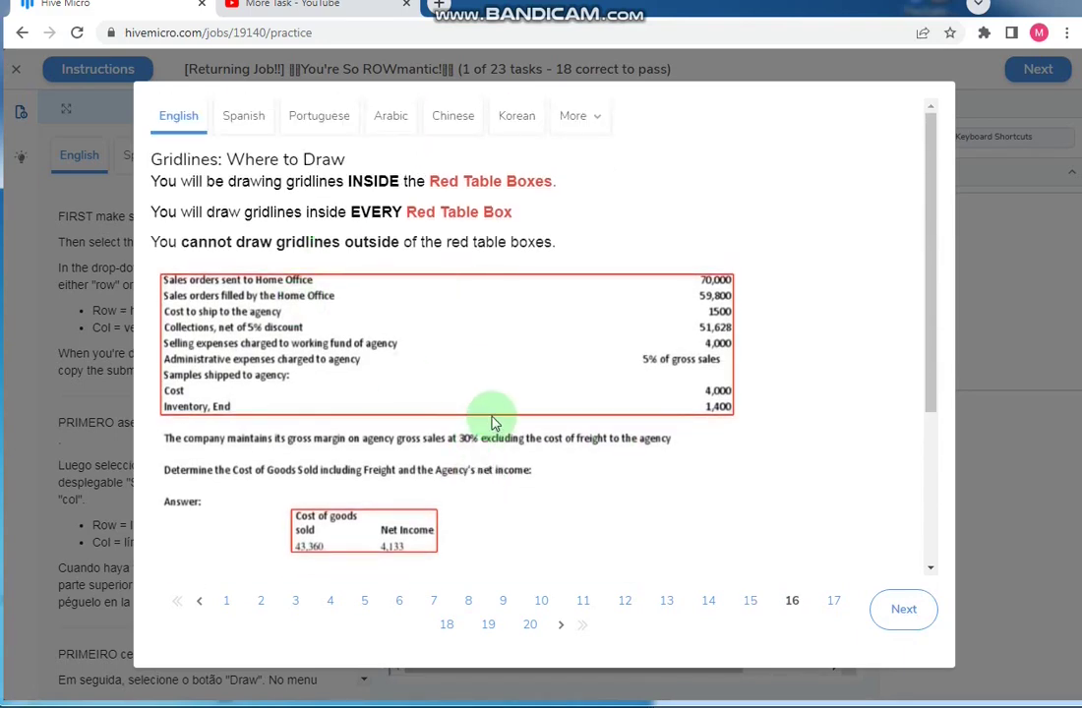
scroll(495, 408, down, 5)
scroll(472, 432, down, 4)
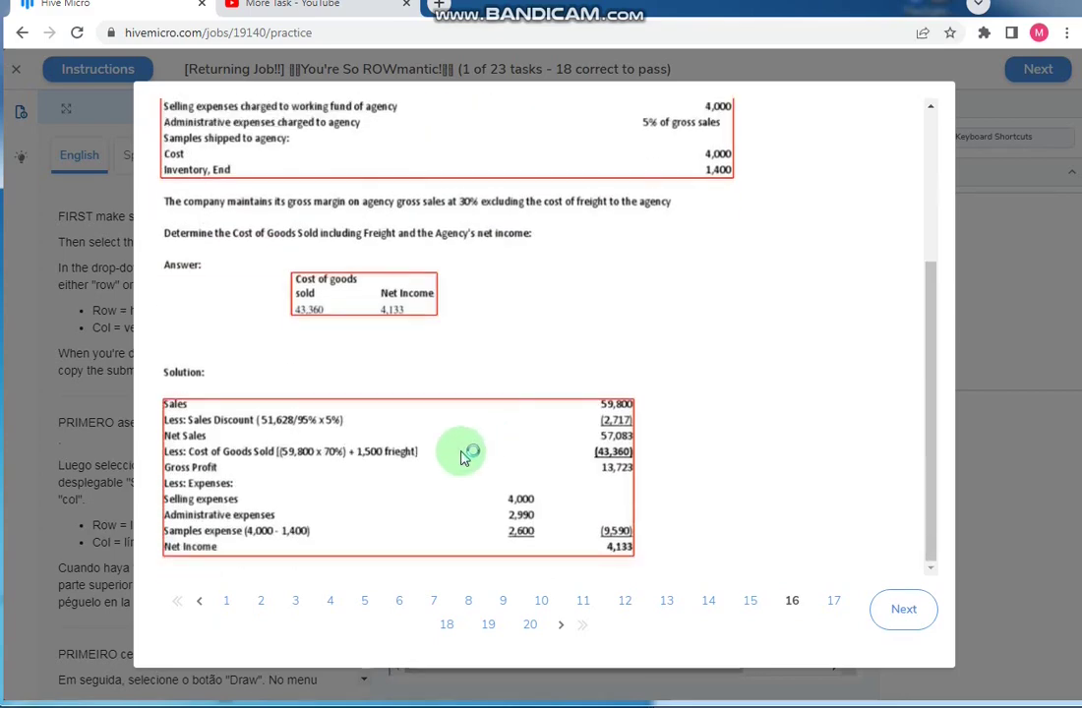
- Finish the columns, rows and placement lessons, then start the section test
click(898, 609)
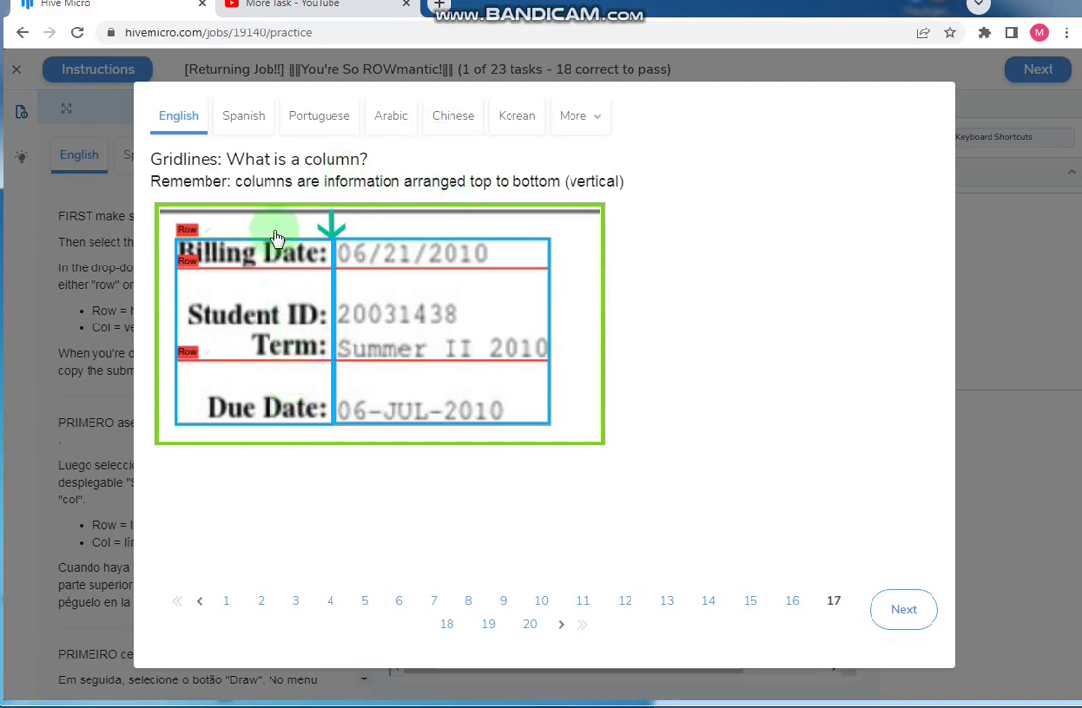
click(901, 614)
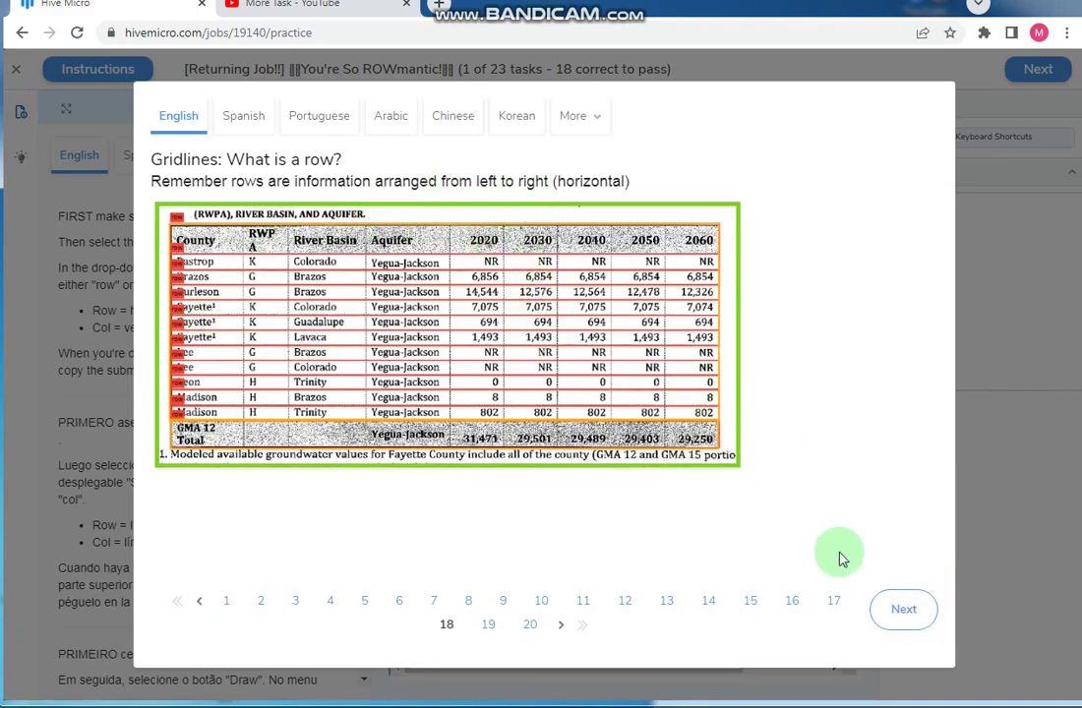
click(890, 607)
scroll(768, 514, down, 2)
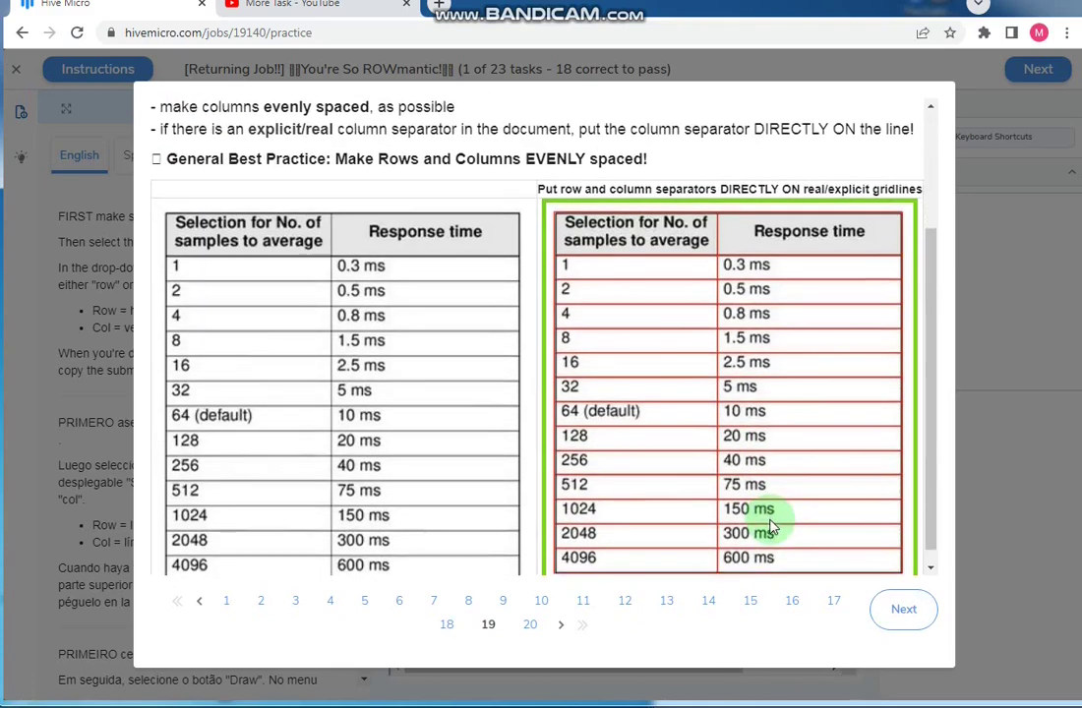
click(893, 609)
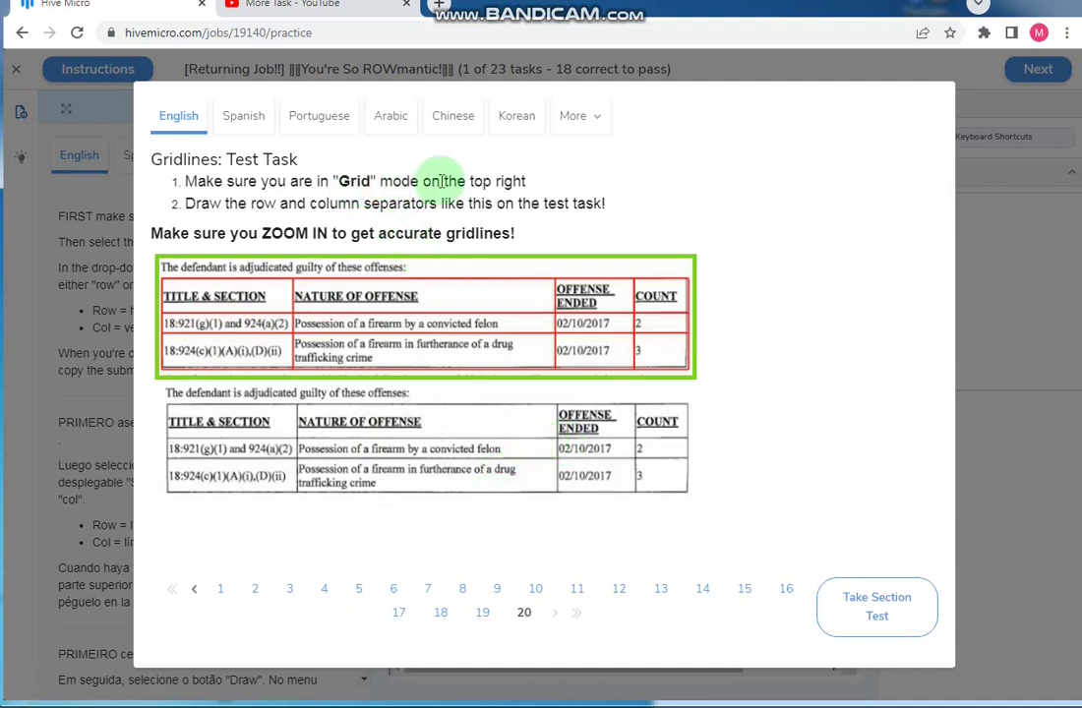
click(886, 607)
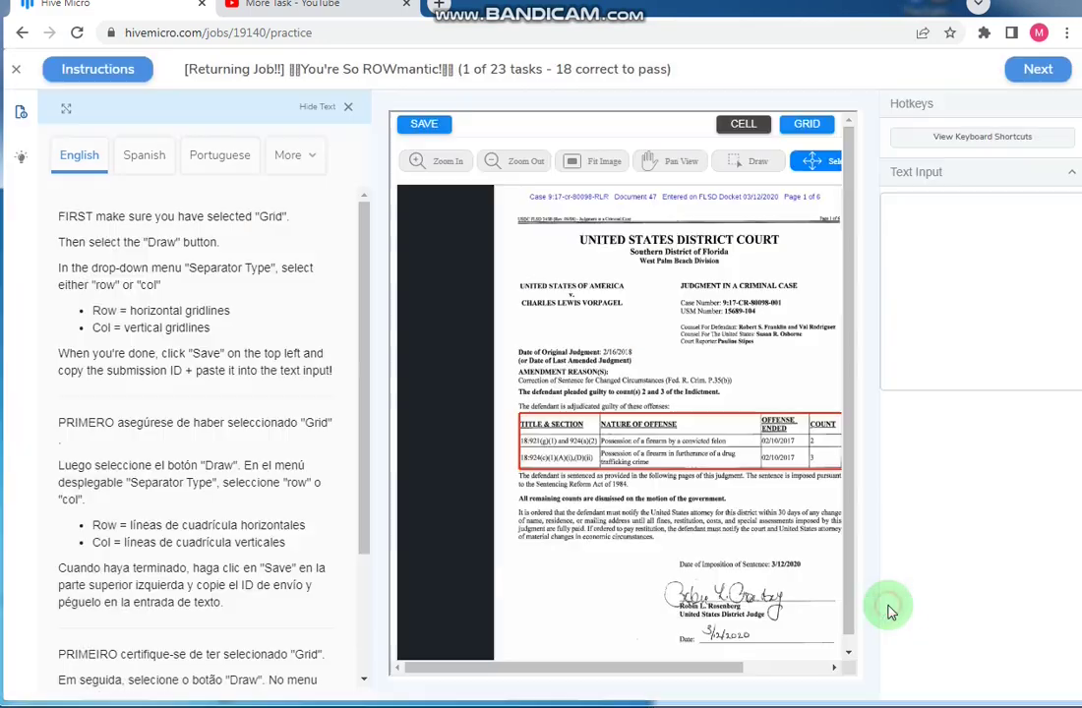
- Hide the instructions text and turn on Draw mode with the row separator type
click(351, 108)
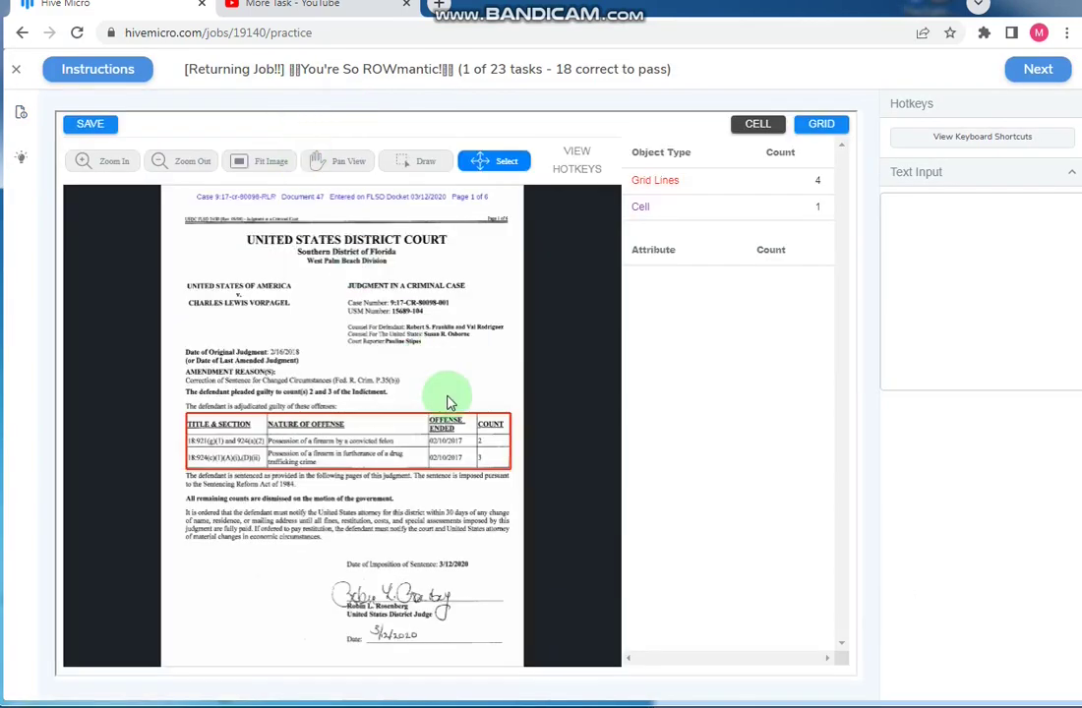
scroll(212, 430, up, 2)
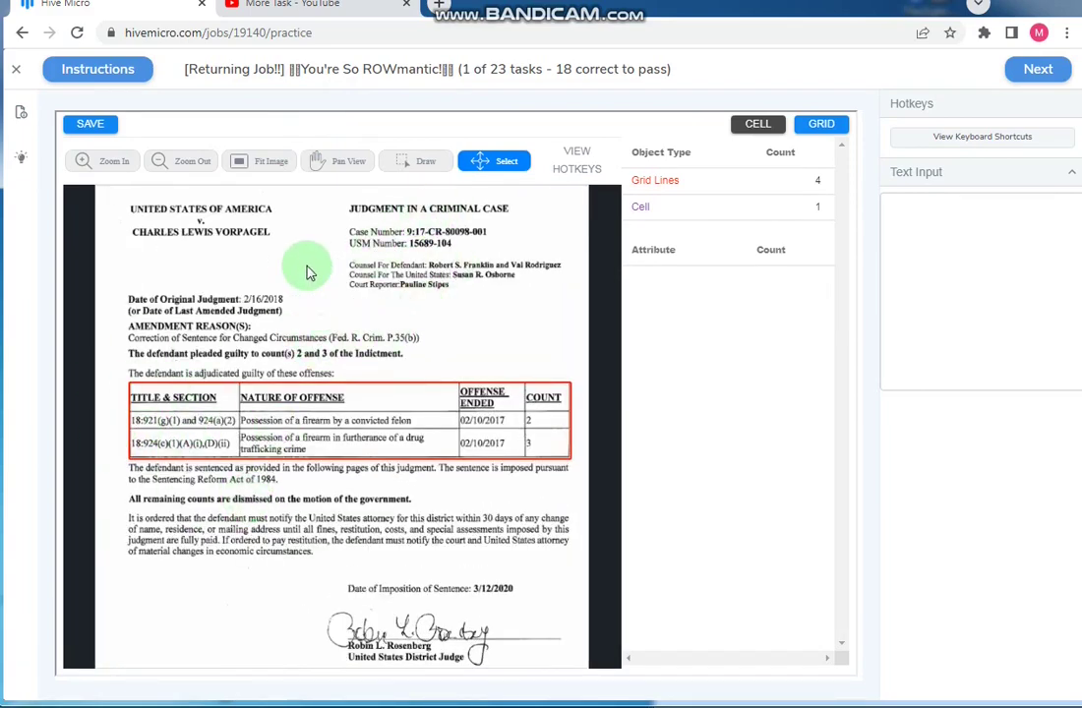
click(425, 164)
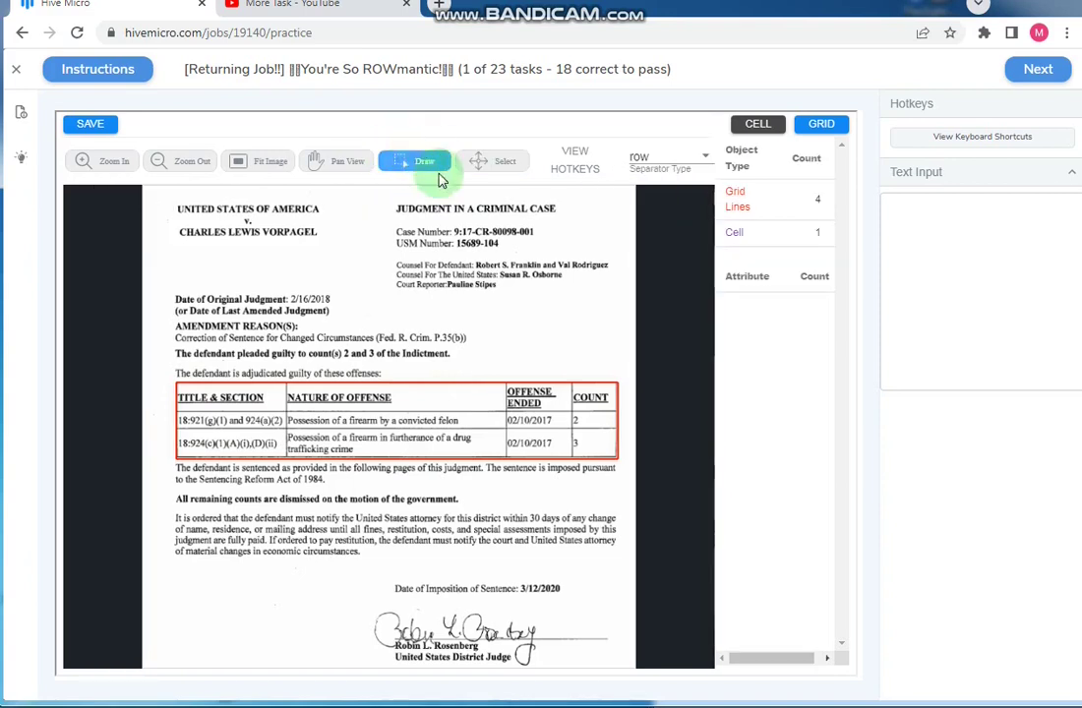
click(649, 164)
click(656, 162)
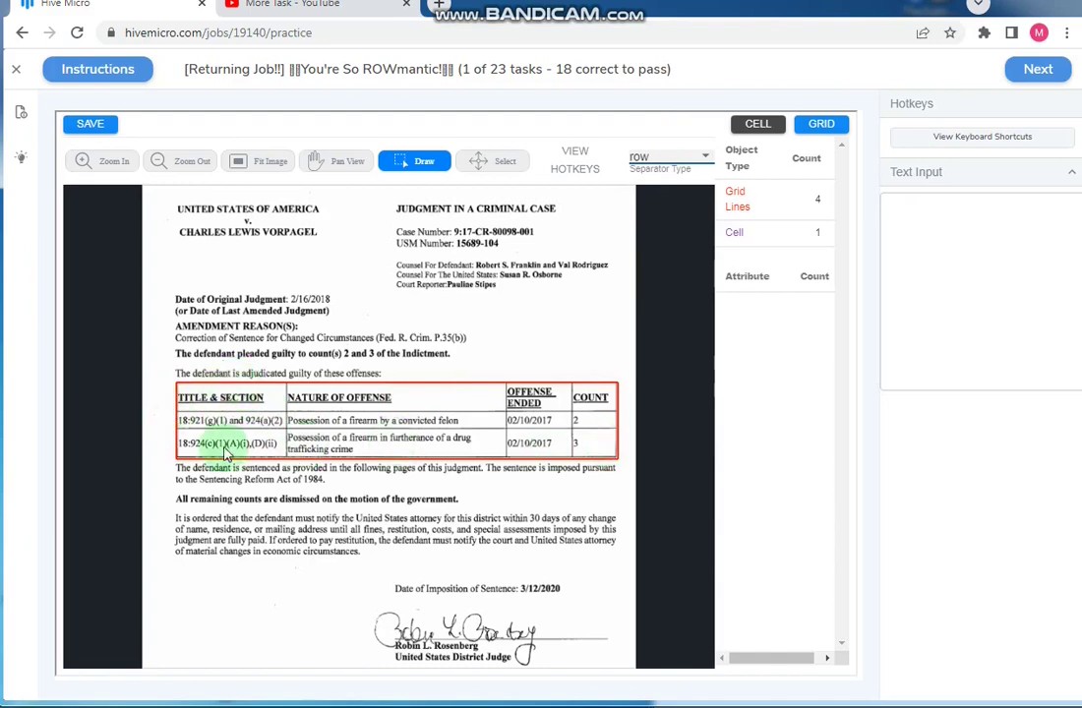
- Add row separators below the table header and between the two offense rows
scroll(181, 479, up, 1)
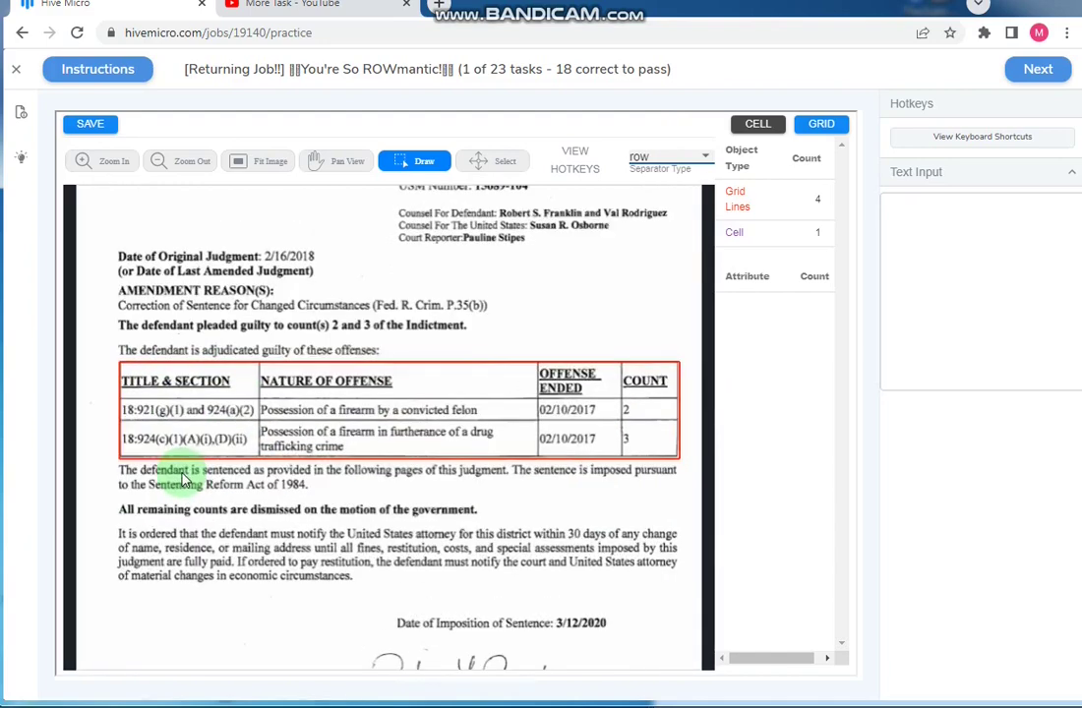
click(241, 399)
click(263, 423)
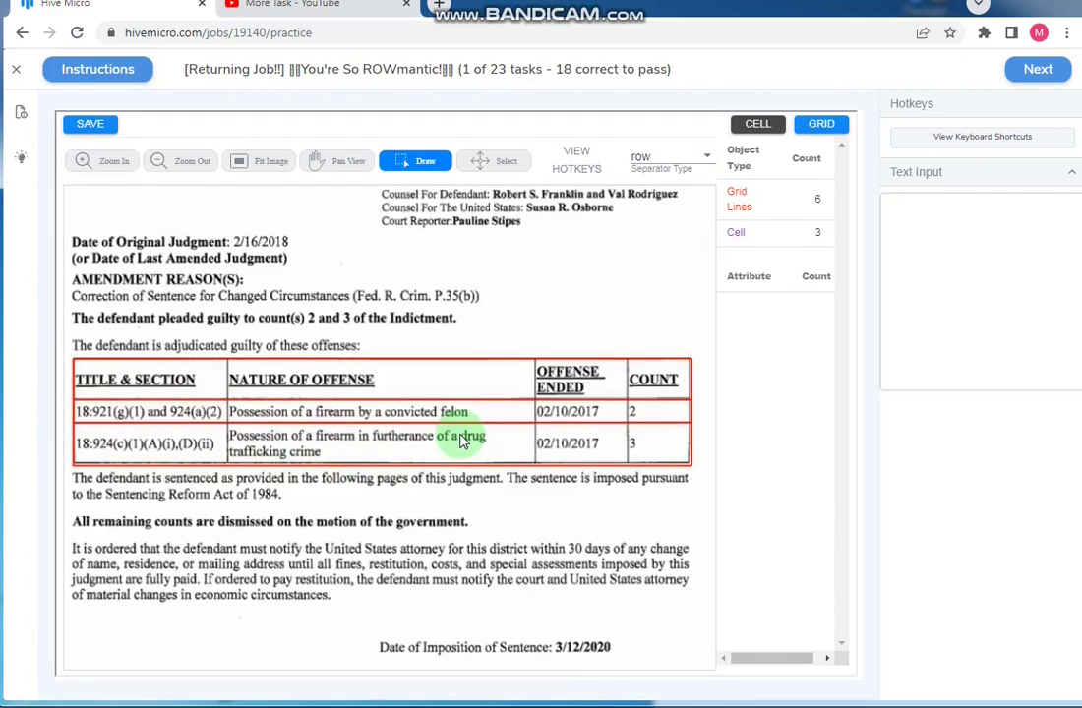
scroll(428, 415, up, 1)
scroll(430, 405, up, 1)
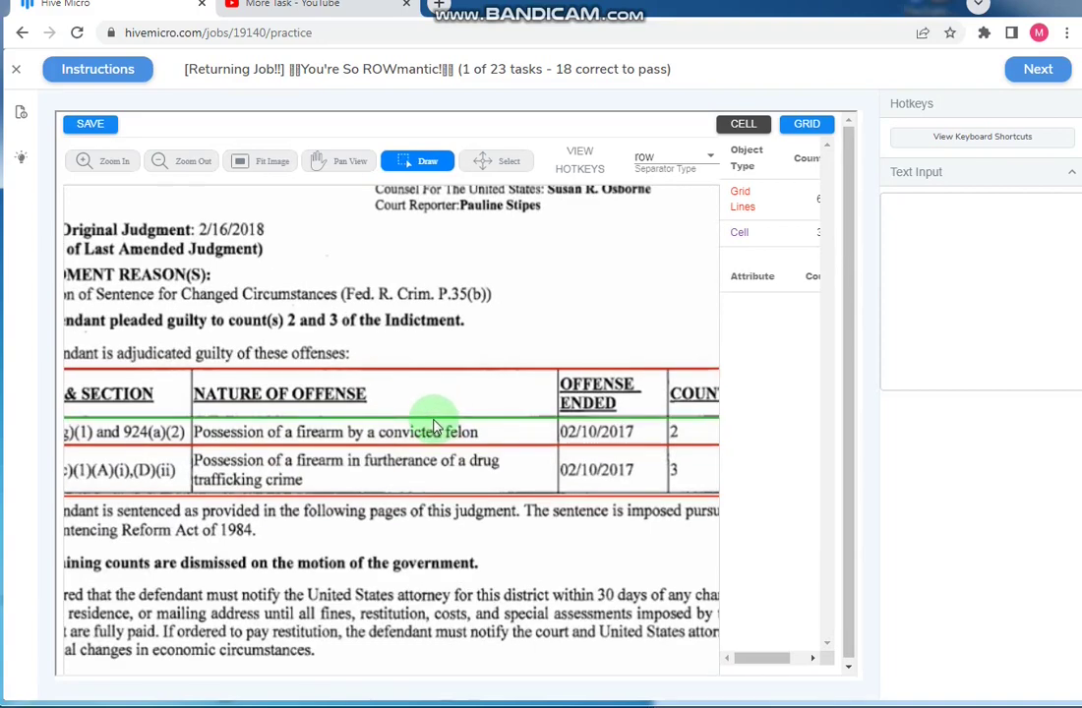
scroll(466, 350, down, 1)
scroll(187, 395, down, 1)
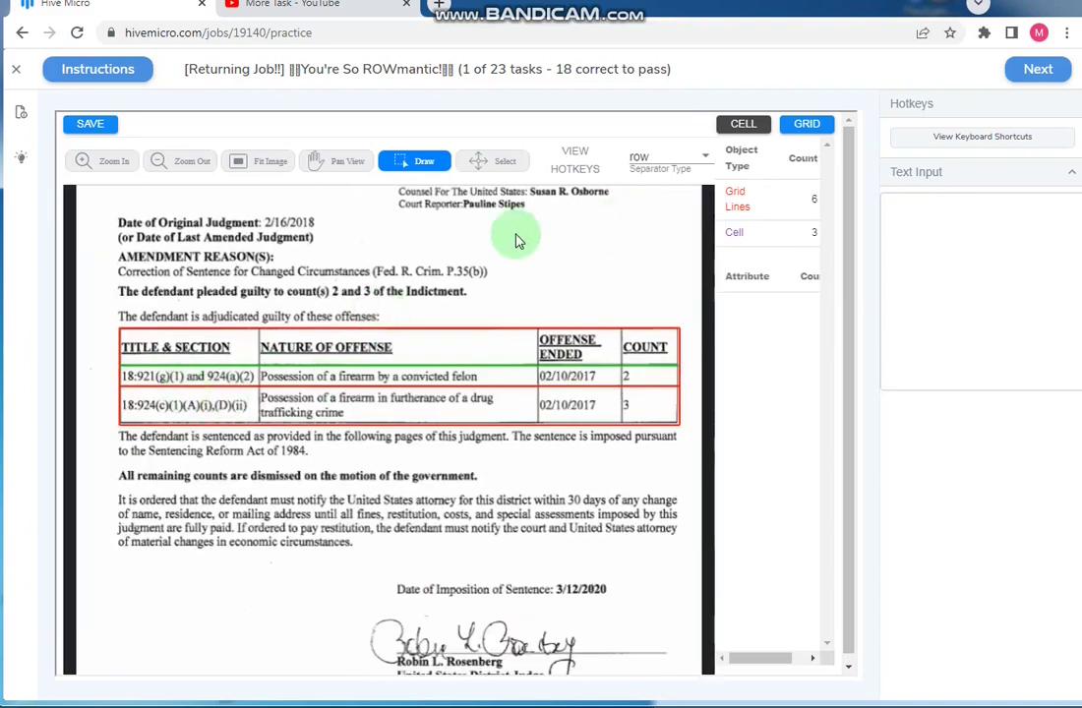
click(686, 162)
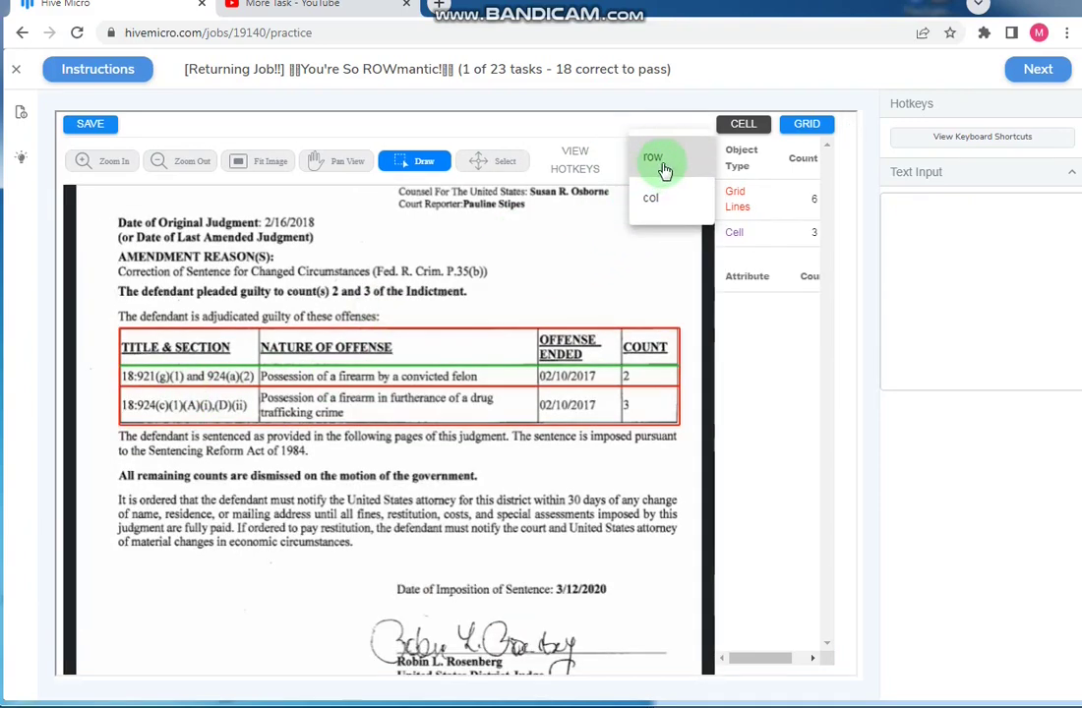
- Draw column separators before NATURE OF OFFENSE and before COUNT, then check the table
click(665, 210)
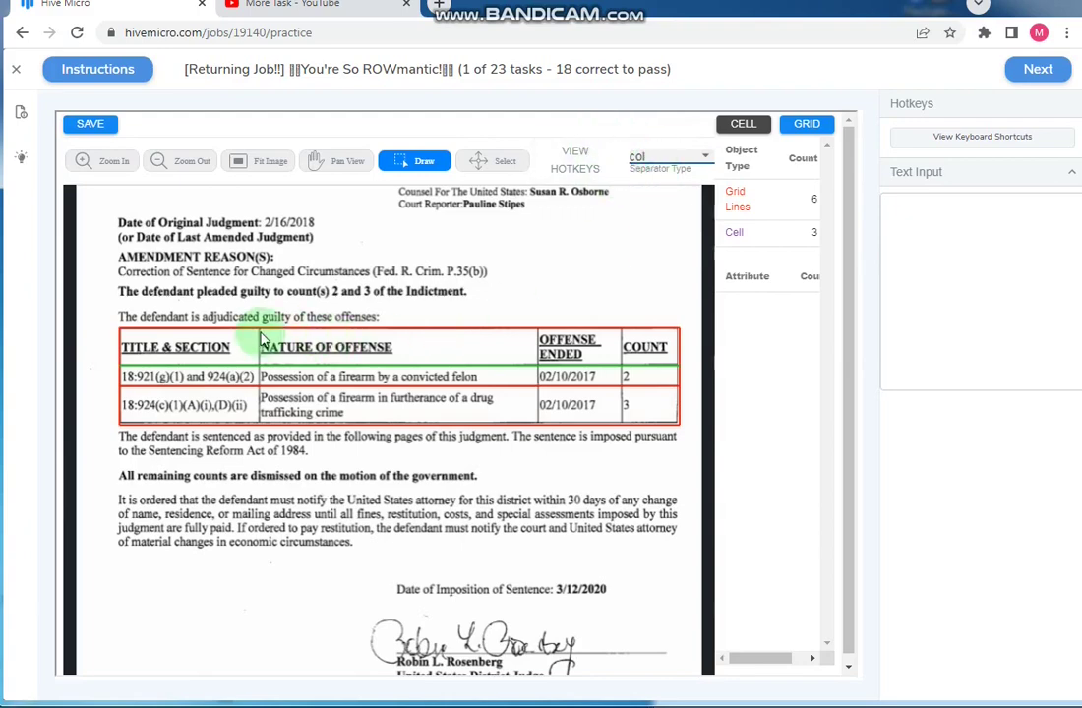
scroll(258, 352, up, 1)
click(246, 358)
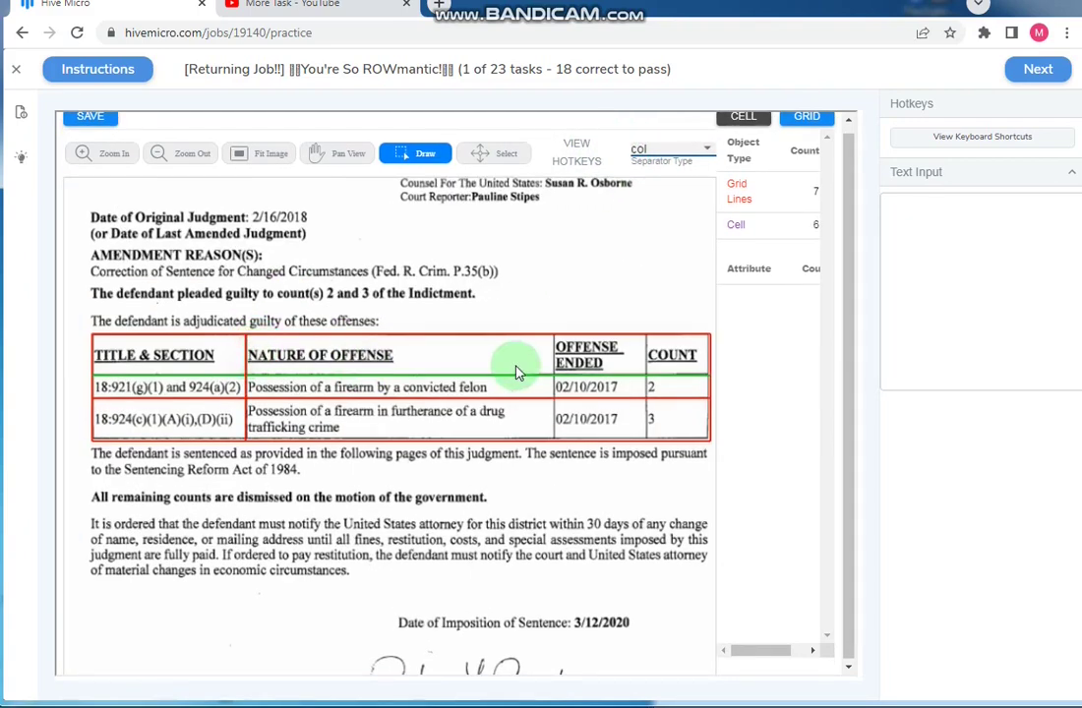
click(647, 366)
scroll(649, 371, up, 2)
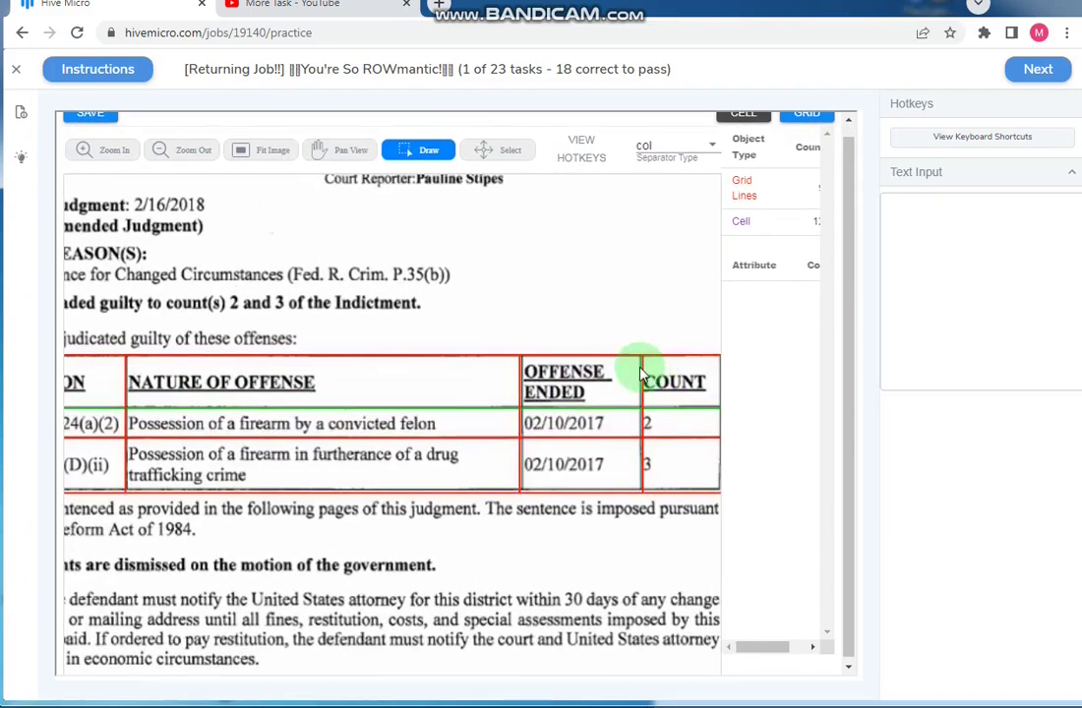
click(642, 381)
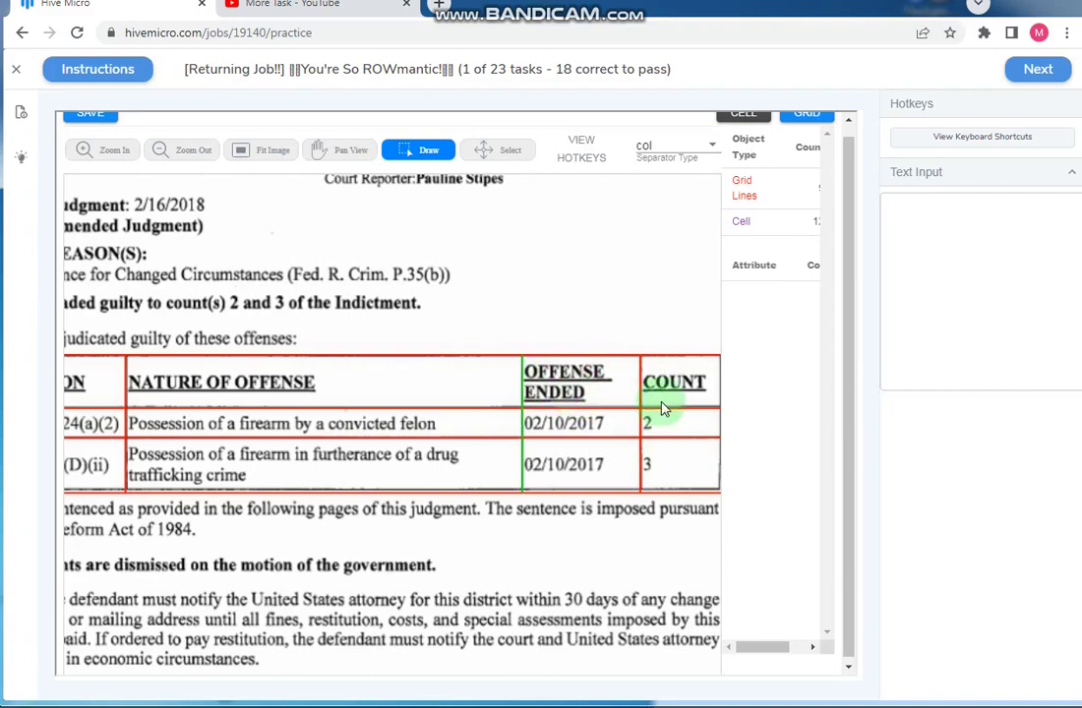
scroll(458, 411, down, 2)
scroll(197, 410, up, 2)
scroll(224, 394, up, 2)
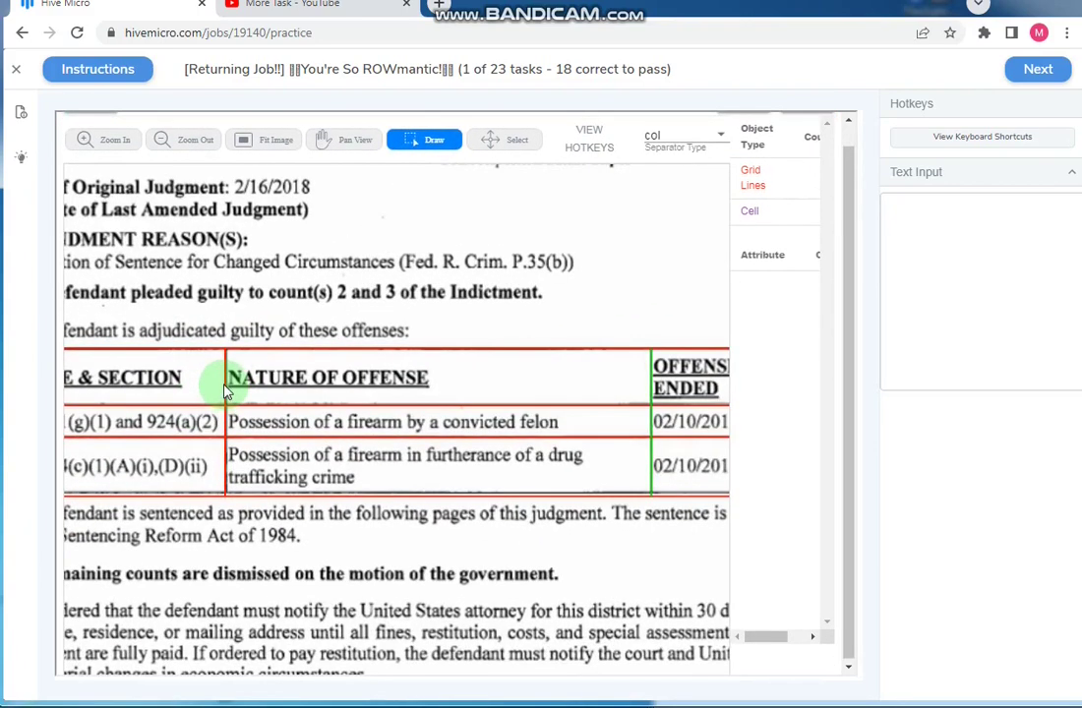
scroll(429, 404, down, 2)
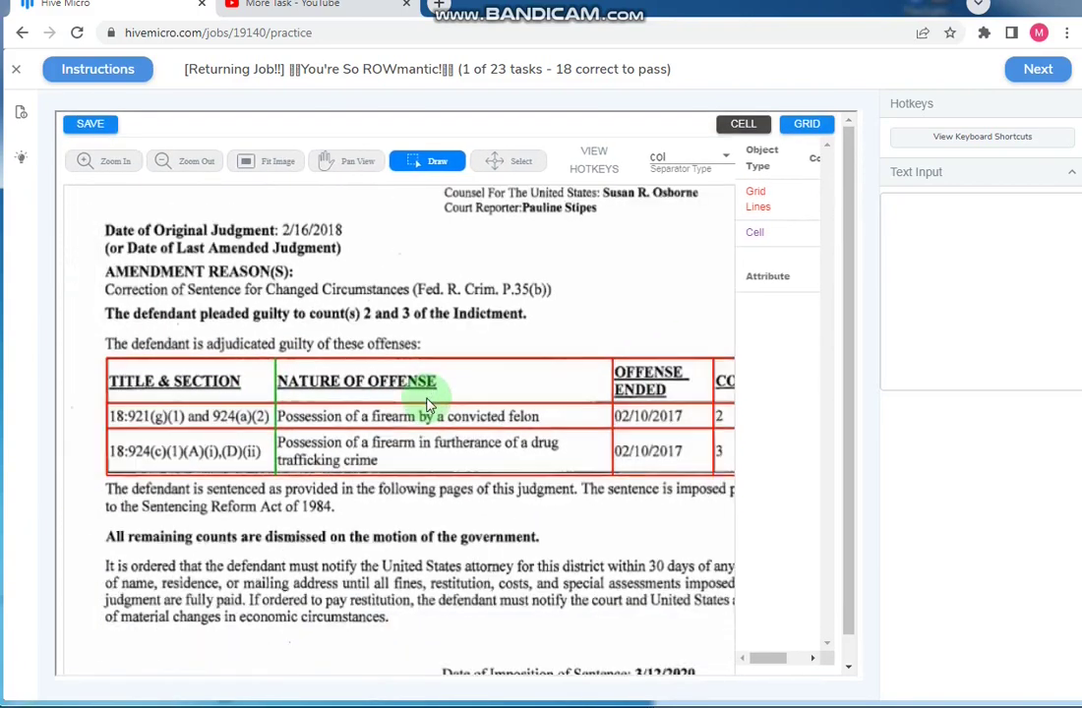
scroll(430, 406, down, 1)
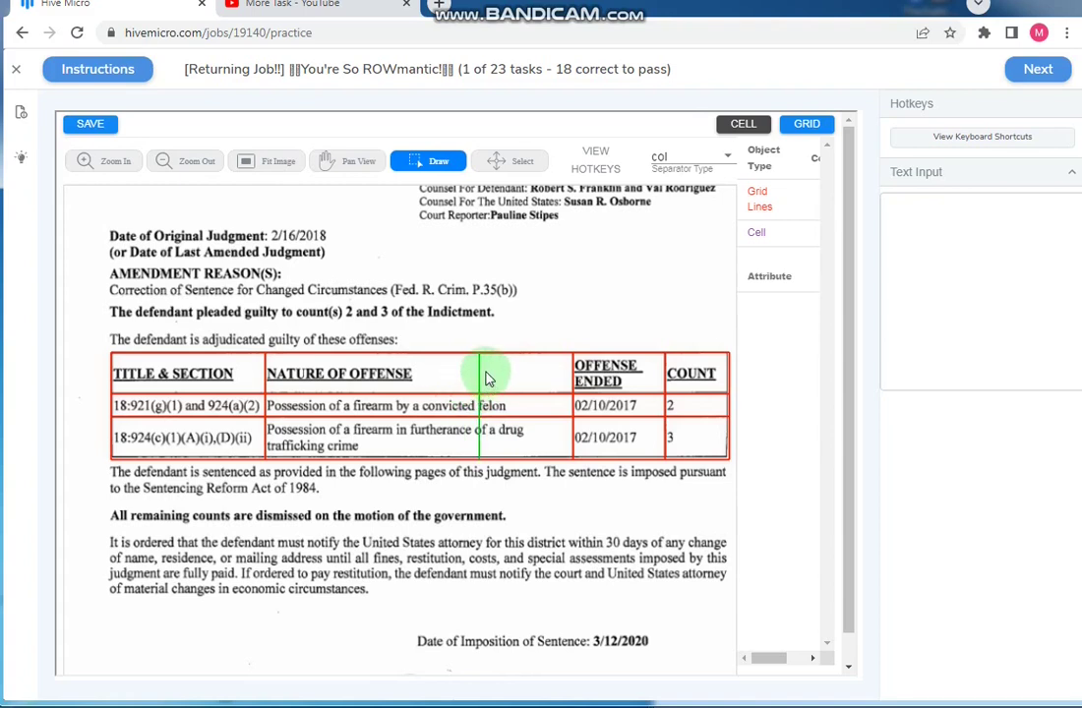
click(485, 378)
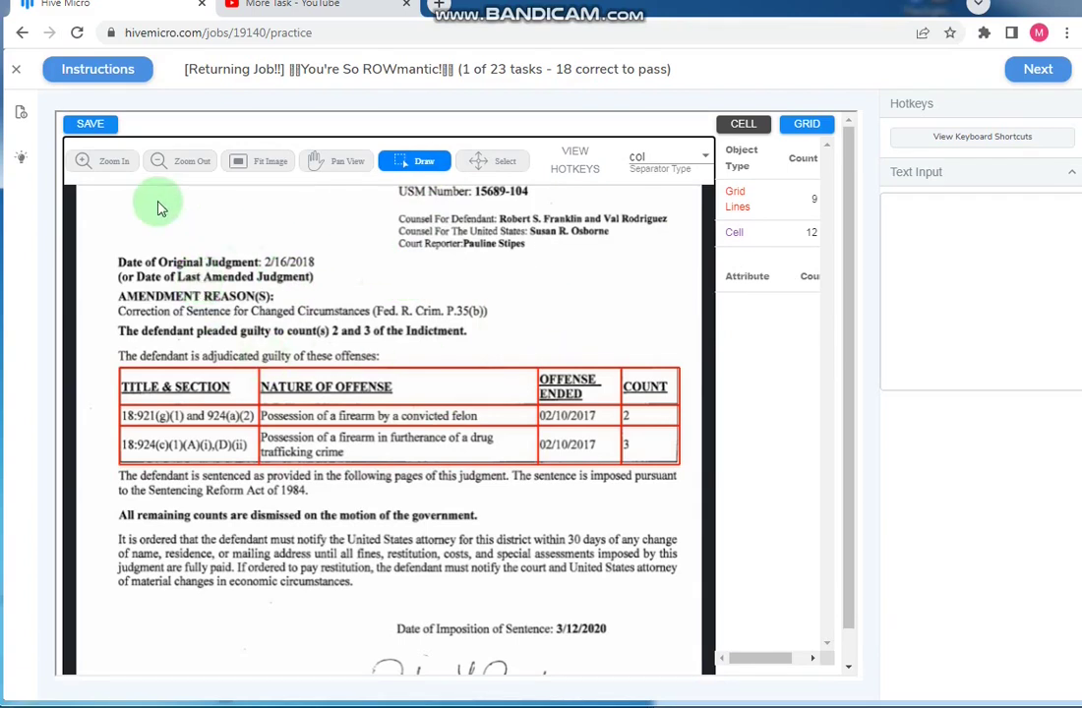
- Switch to cell view, save the annotation, and paste its submission ID into the answer box
click(742, 128)
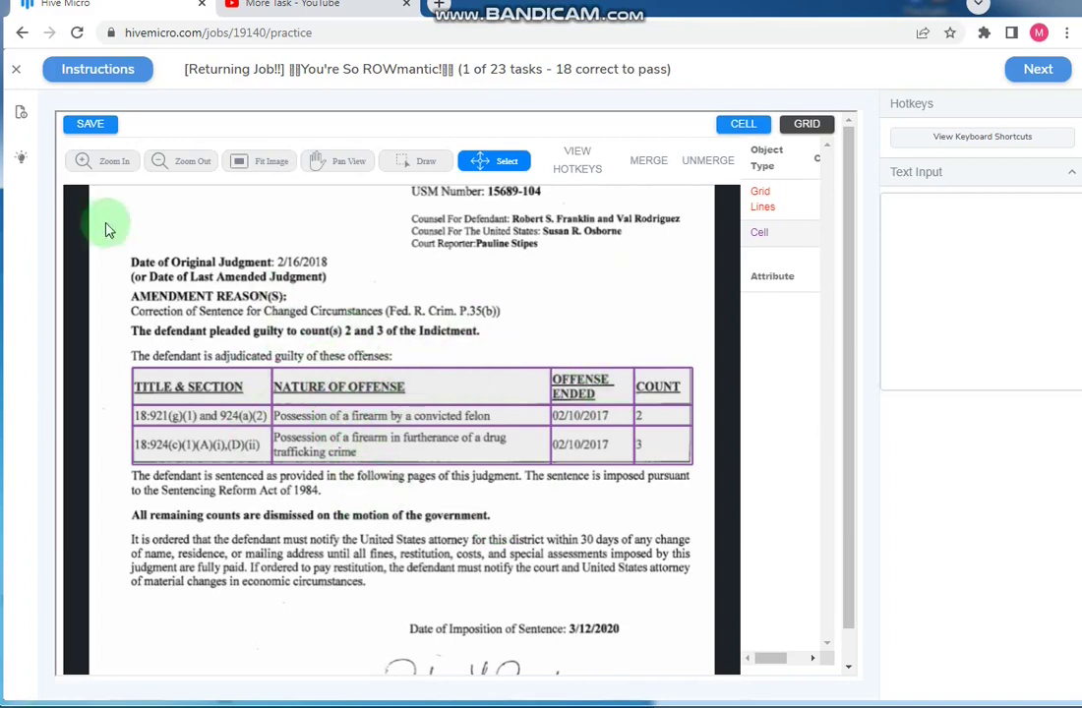
click(91, 134)
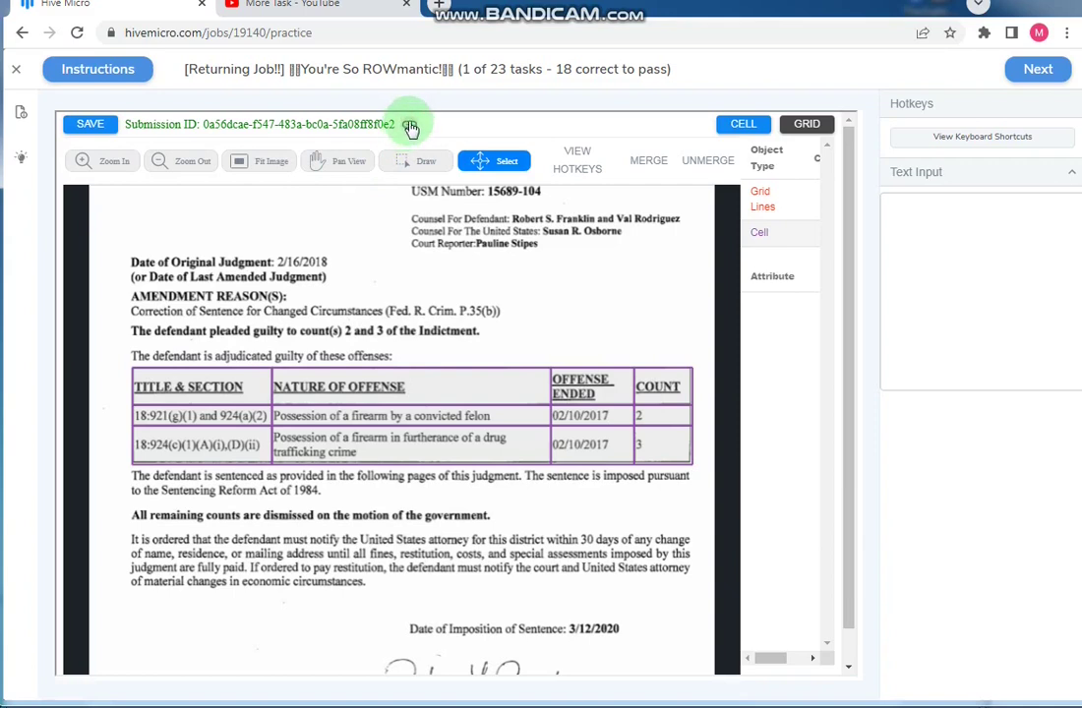
click(912, 219)
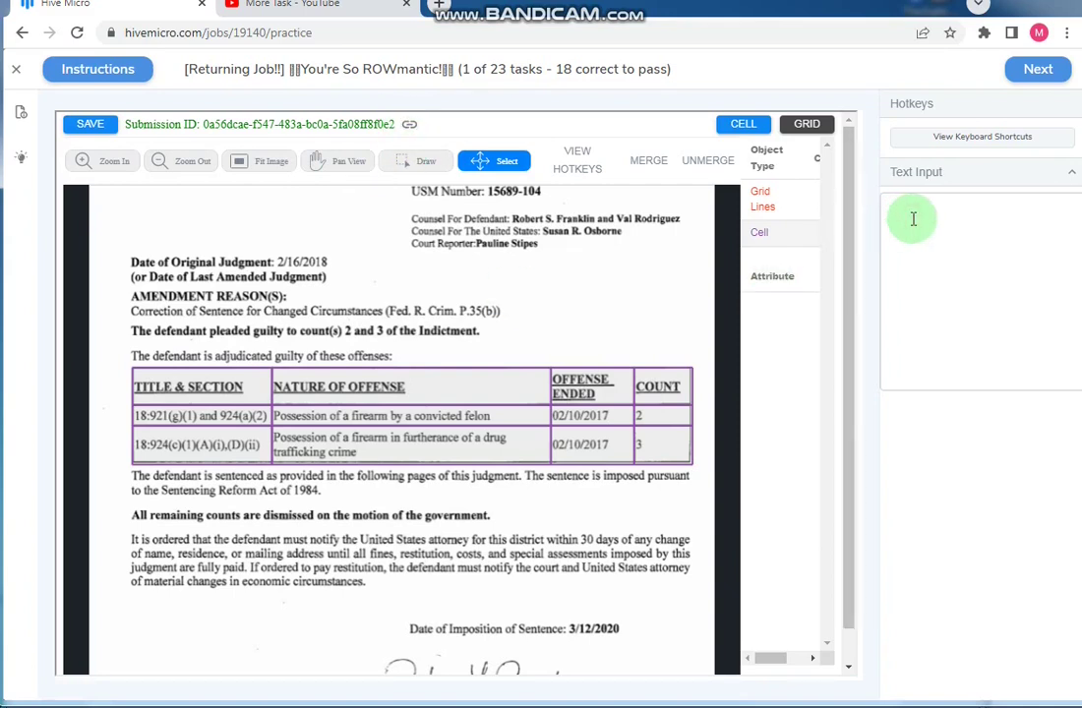
right_click(898, 217)
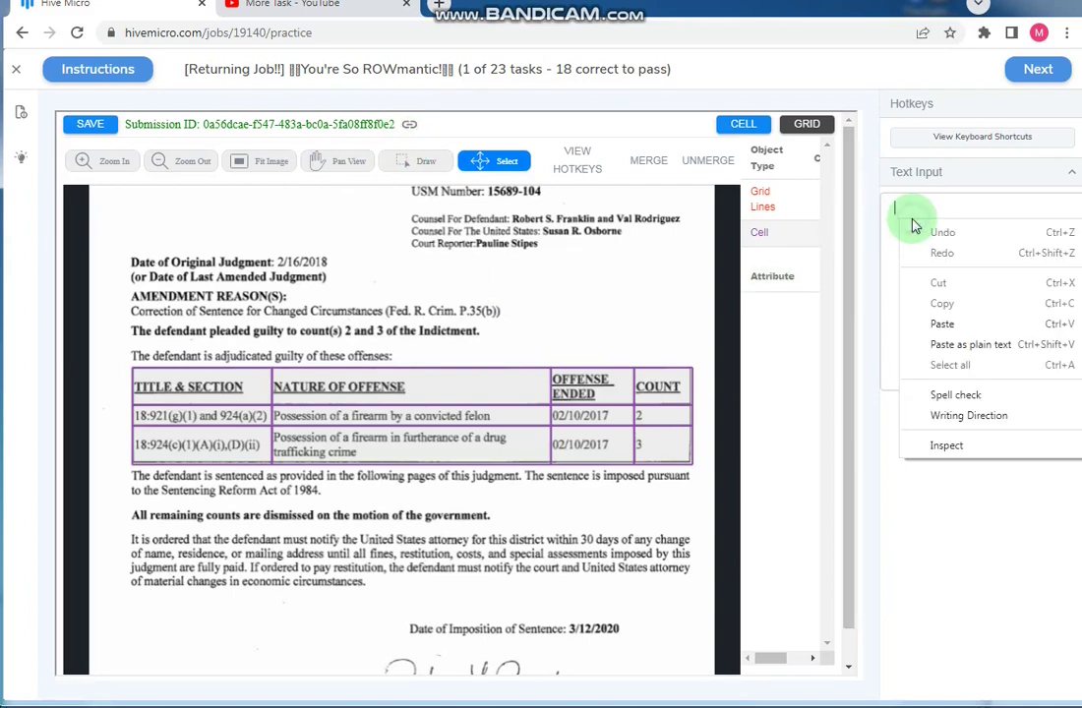
click(966, 326)
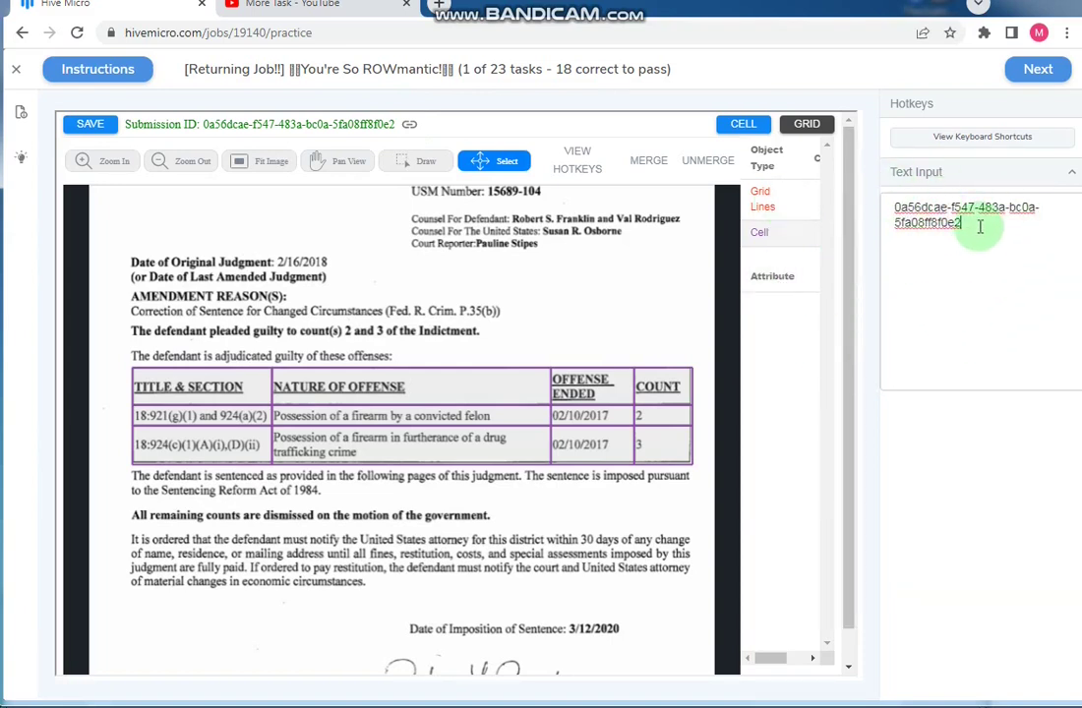
- Submit the answer and see it marked Correct
click(1038, 72)
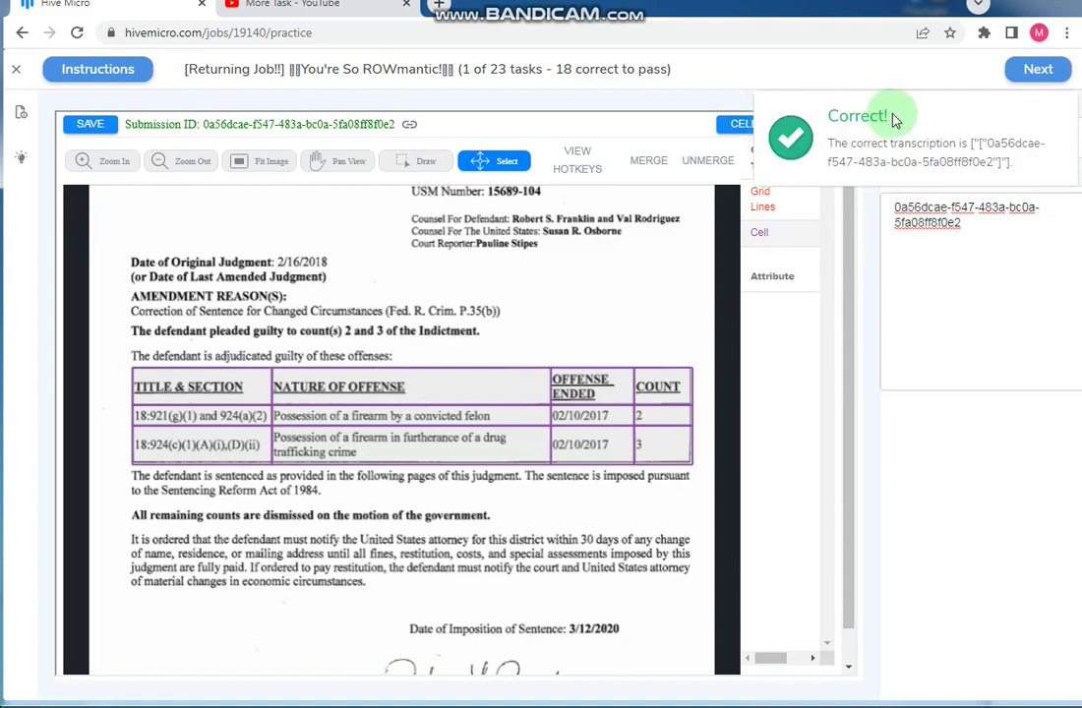
drag(891, 114, 831, 116)
click(846, 117)
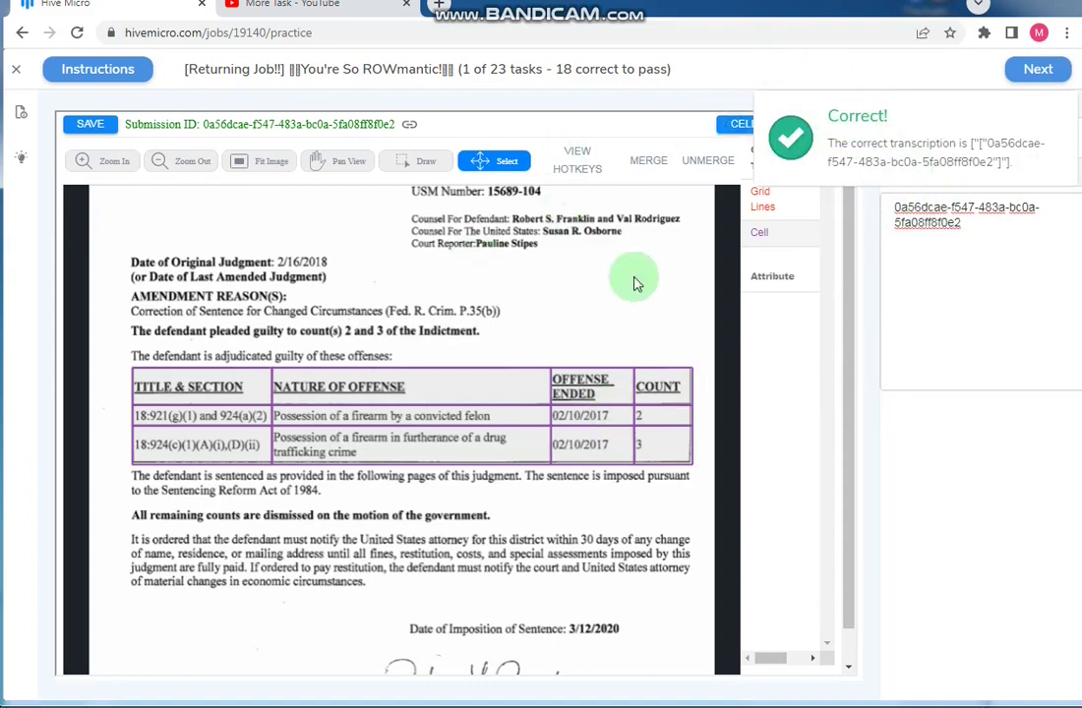
- Move to task 2 and scroll through its multiple-tables-in-one-image instructions
click(1031, 77)
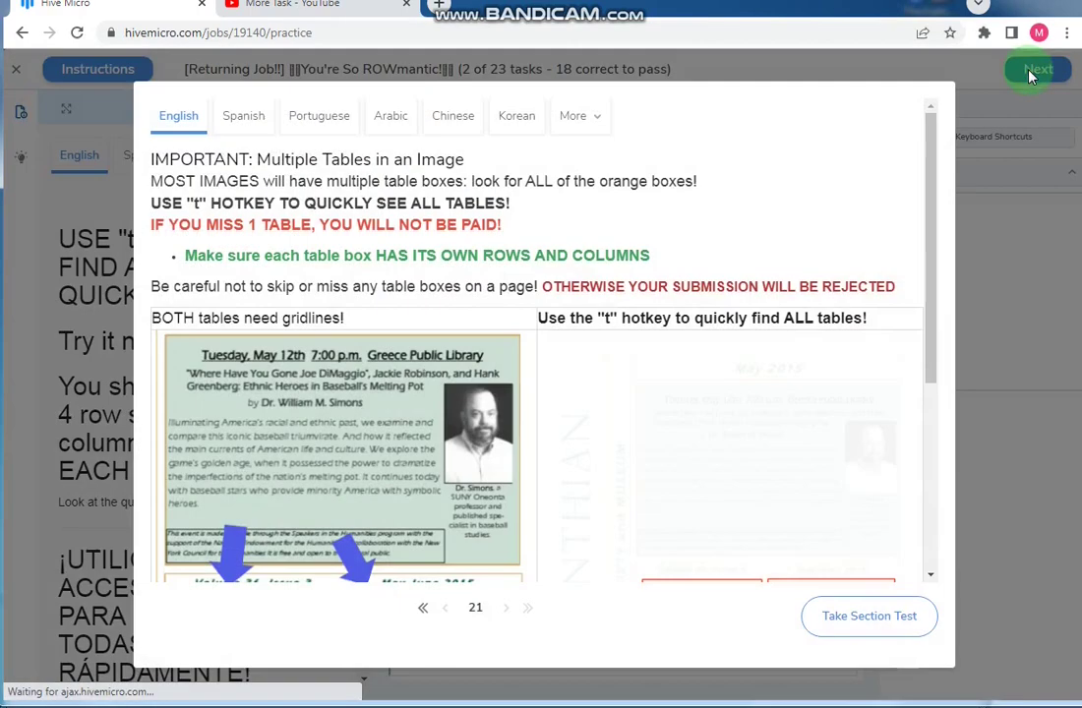
scroll(421, 426, down, 3)
scroll(421, 426, down, 1)
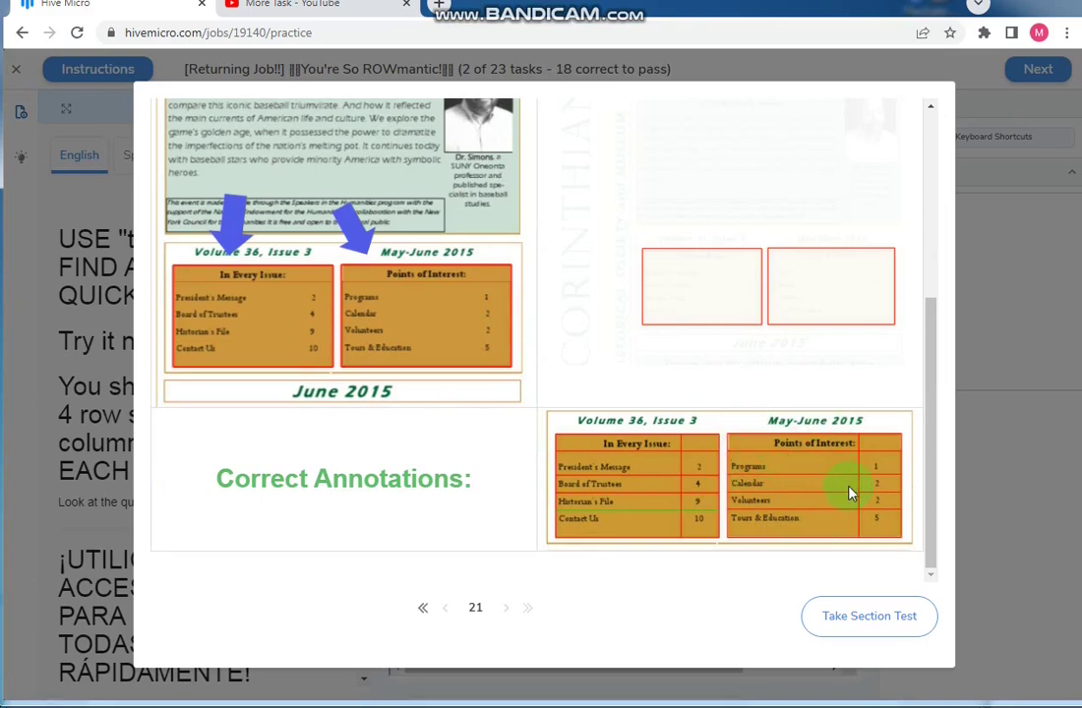
- Begin task 2 with the instructions text hidden, row drawing active, and the tables zoomed in
click(876, 617)
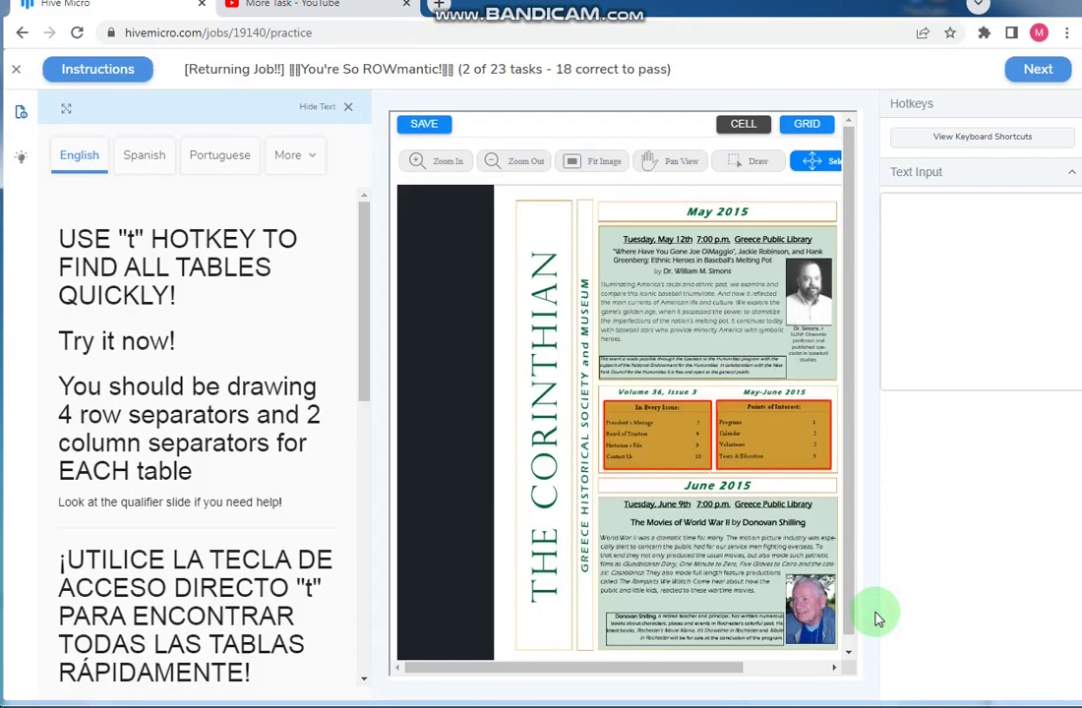
click(347, 106)
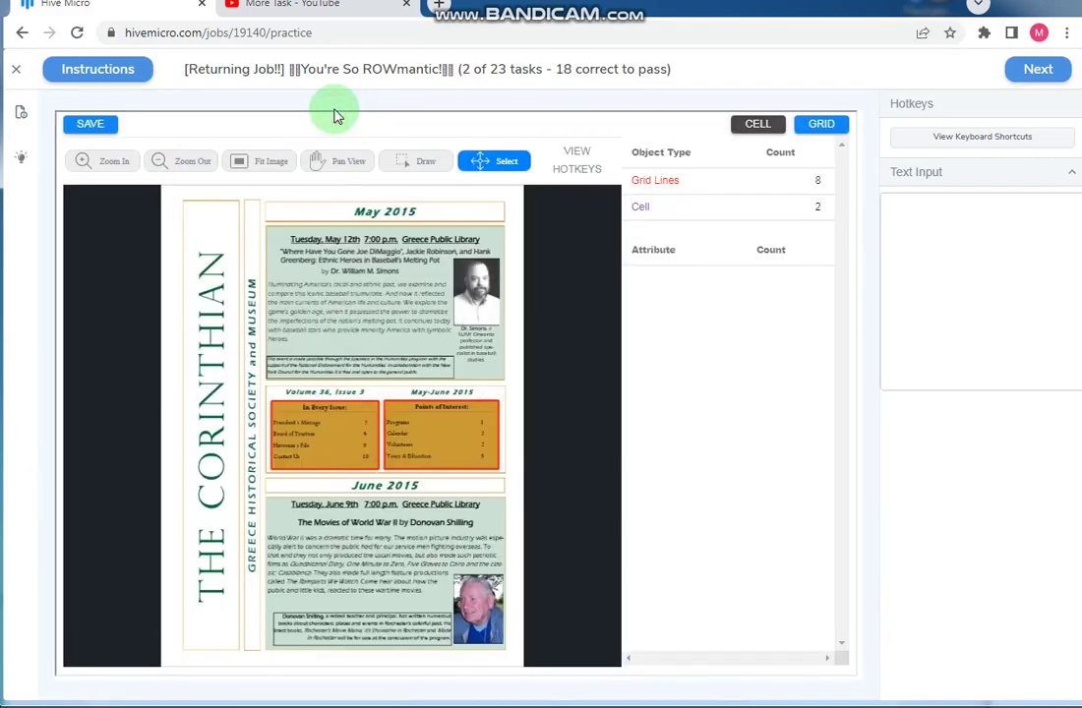
click(423, 160)
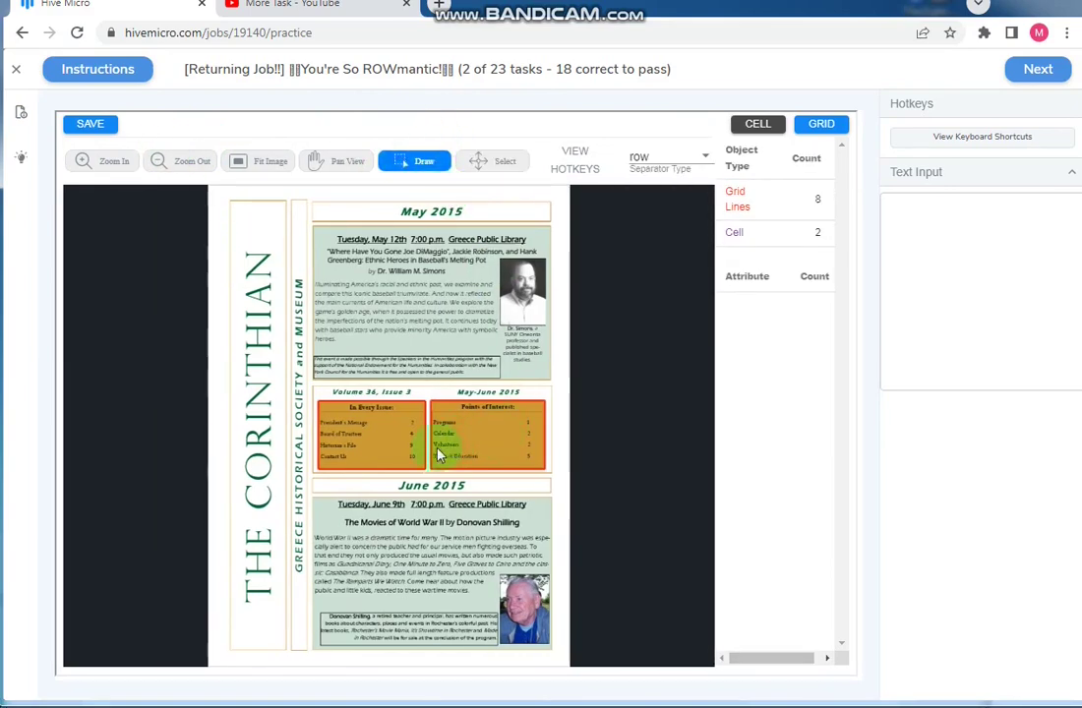
scroll(439, 455, up, 2)
scroll(499, 452, up, 2)
scroll(495, 443, up, 2)
scroll(504, 450, up, 1)
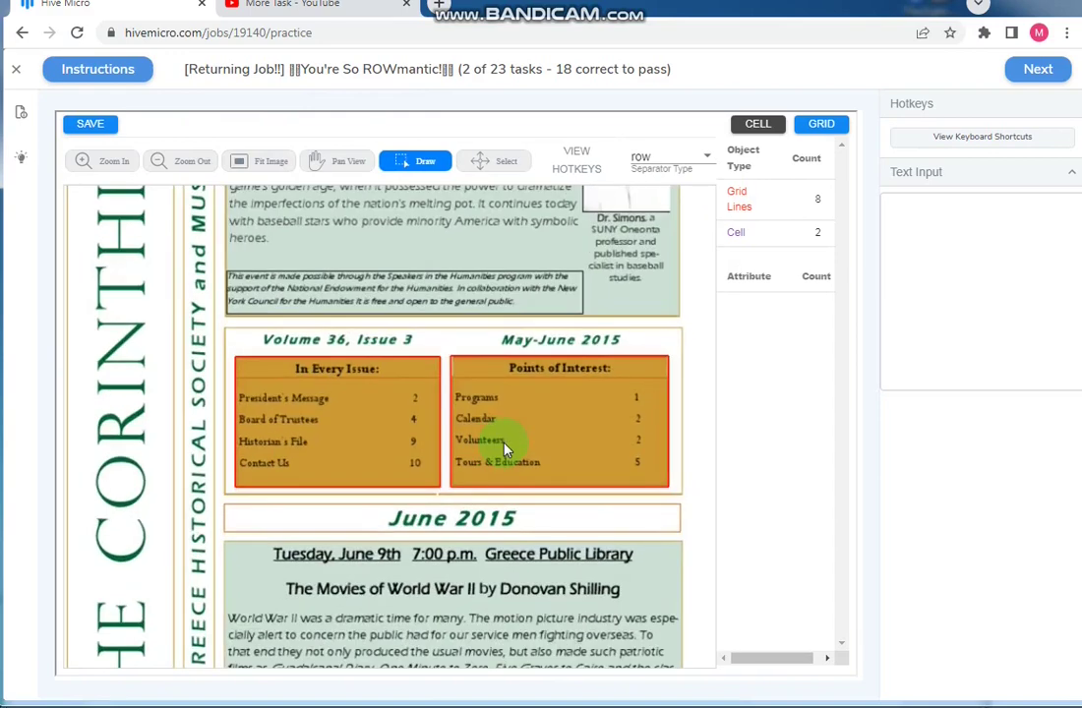
- Add row lines under both headers and around President's Message, Board of Trustees, Contact Us, Volunteers and Calendar
click(363, 378)
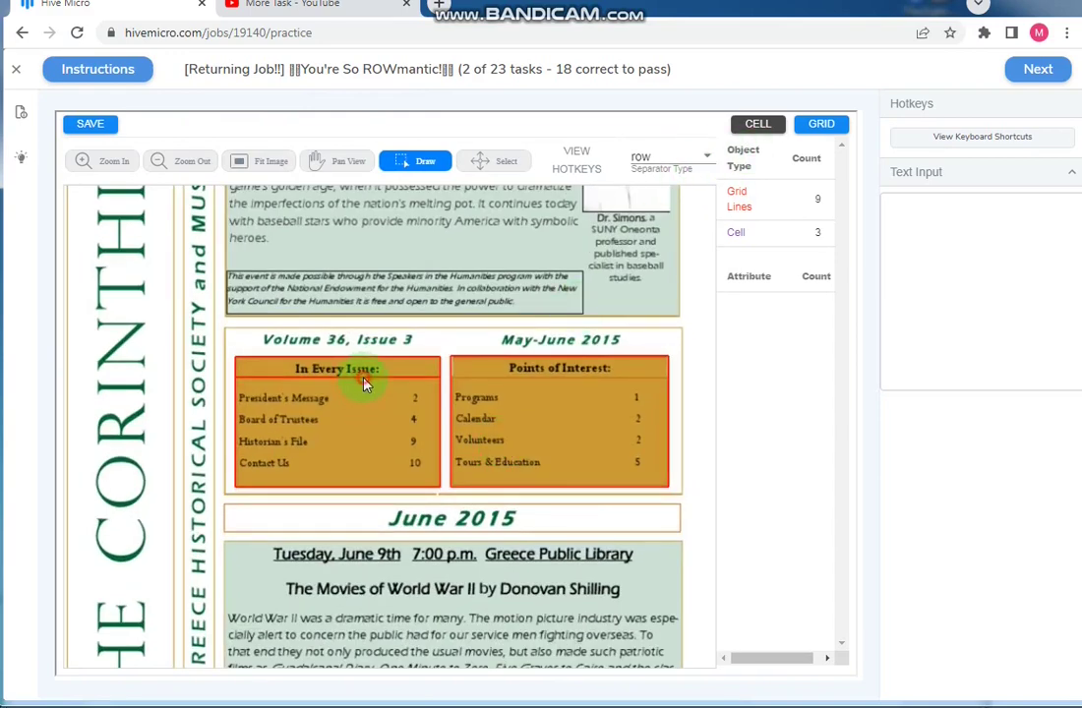
click(520, 378)
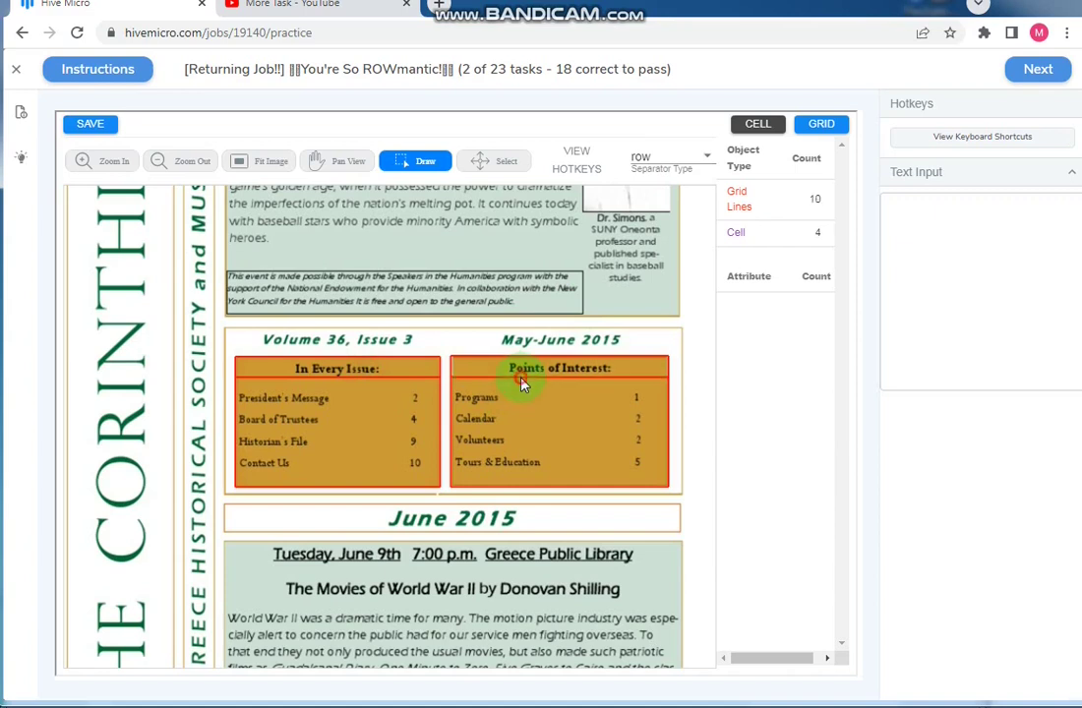
click(376, 408)
click(390, 430)
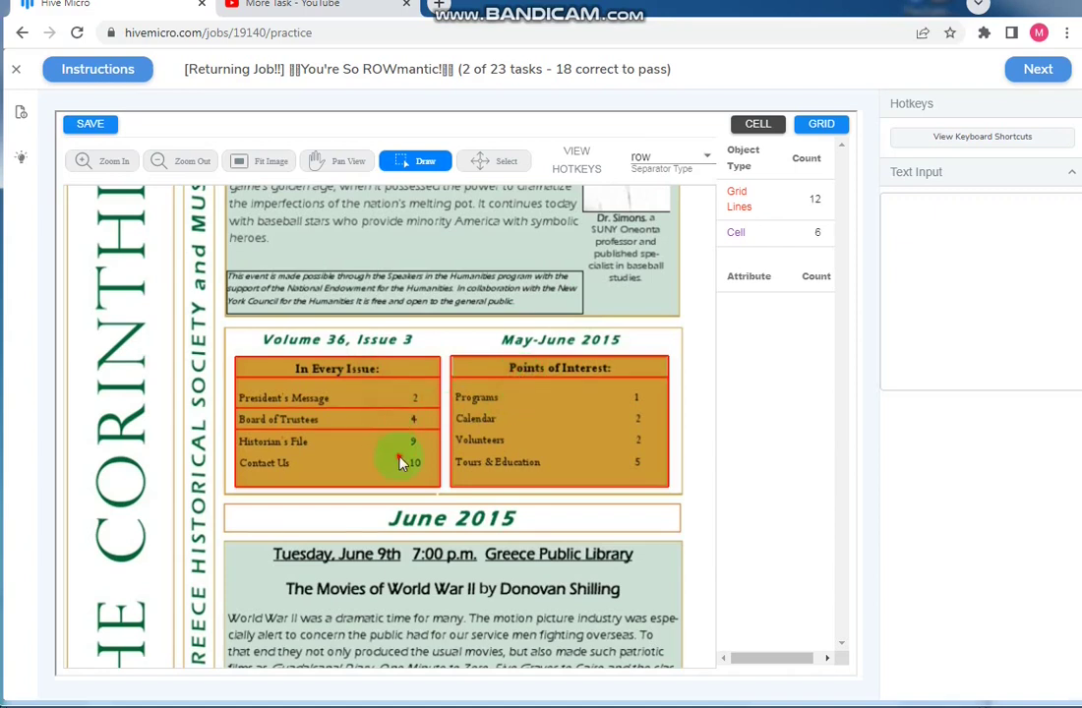
click(400, 455)
click(505, 430)
click(510, 409)
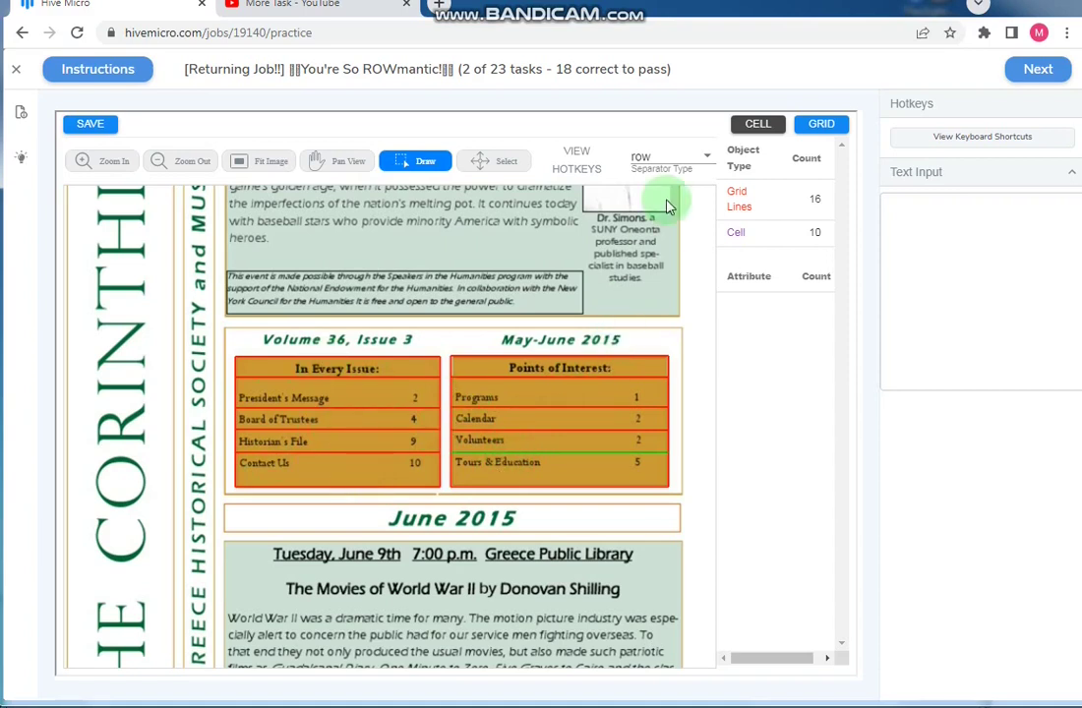
click(694, 157)
- Split the Points of Interest table into two columns and nudge its column line slightly left
click(694, 198)
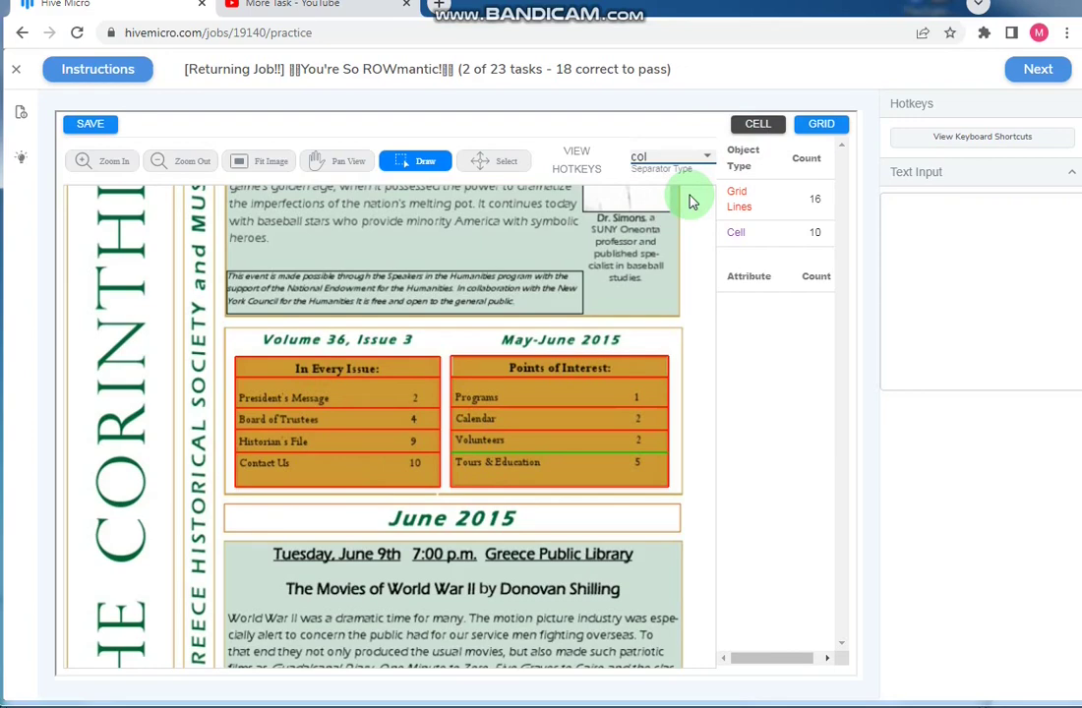
click(619, 377)
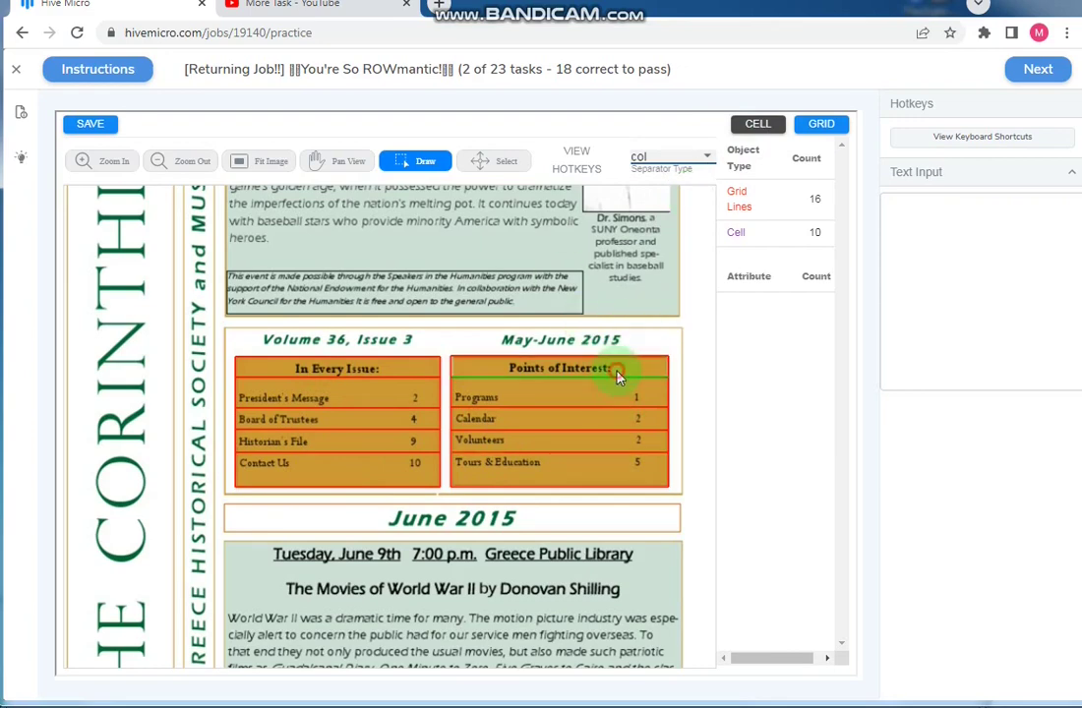
scroll(619, 377, up, 3)
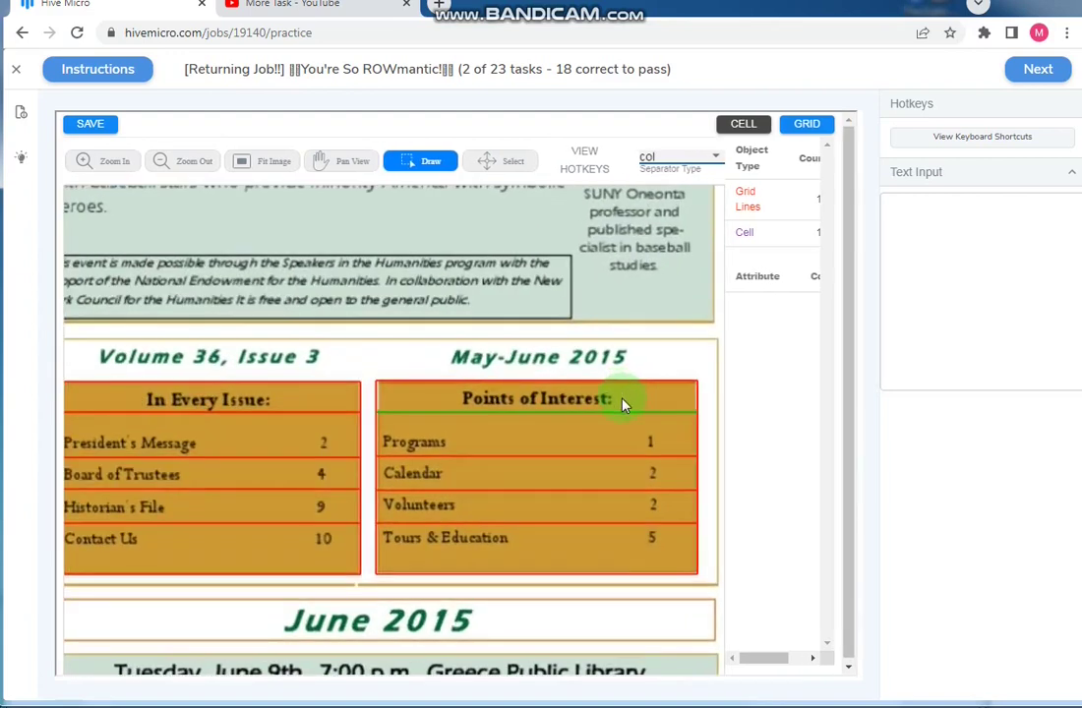
click(622, 403)
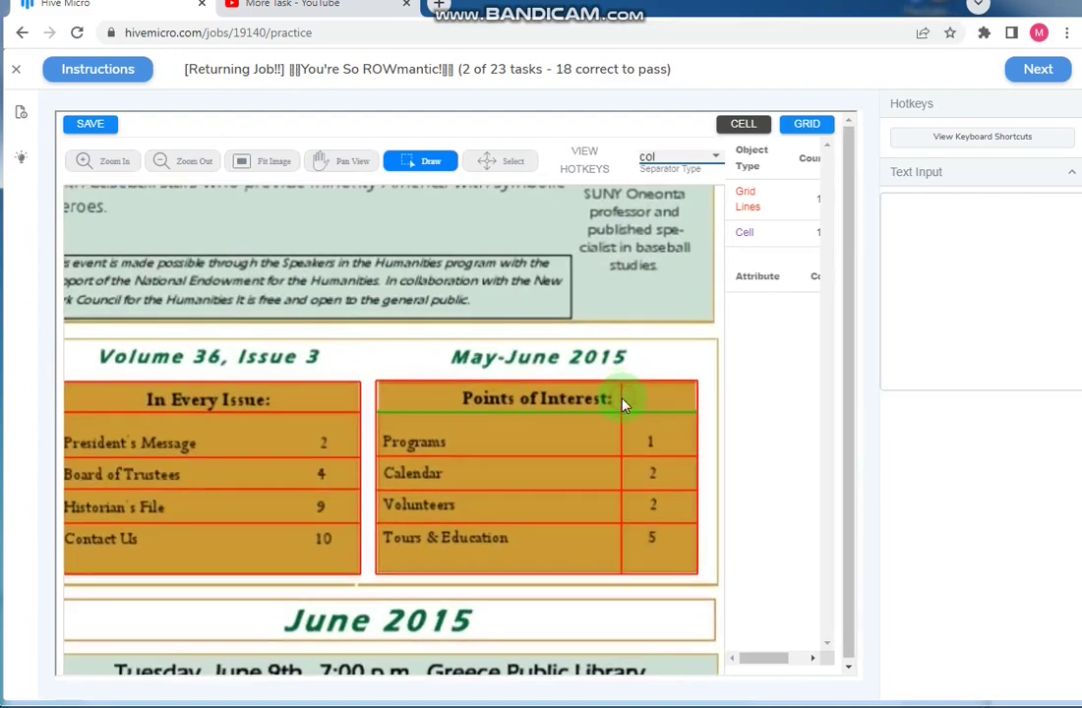
click(275, 399)
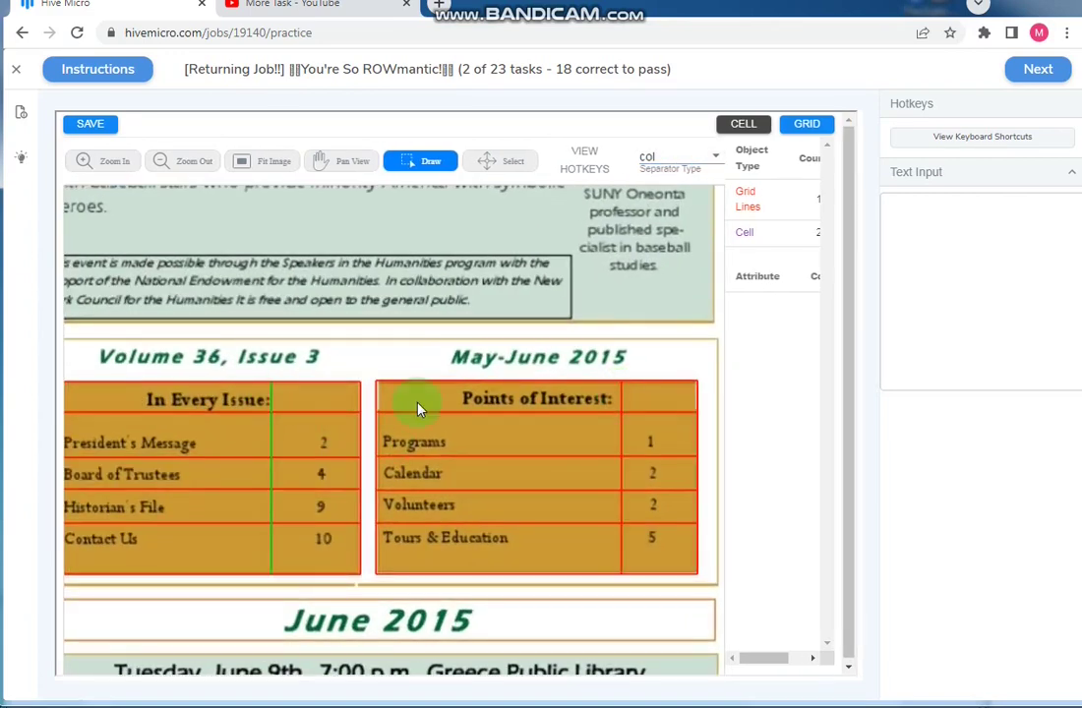
drag(616, 404, 614, 399)
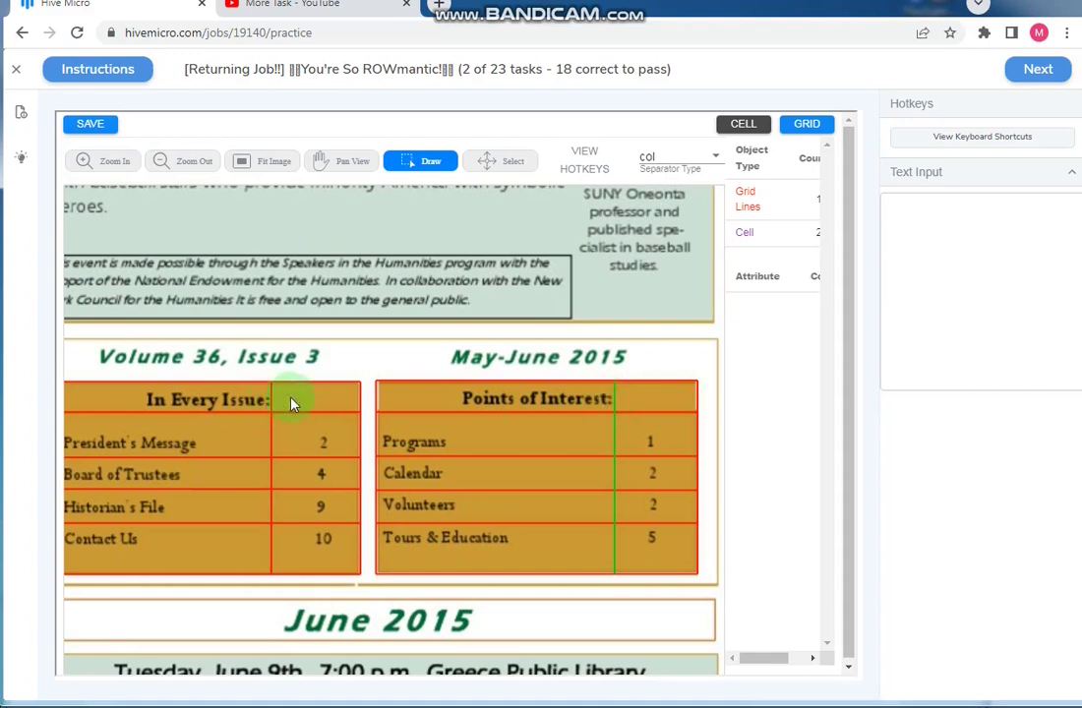
scroll(615, 425, down, 2)
scroll(617, 423, down, 1)
scroll(621, 423, down, 1)
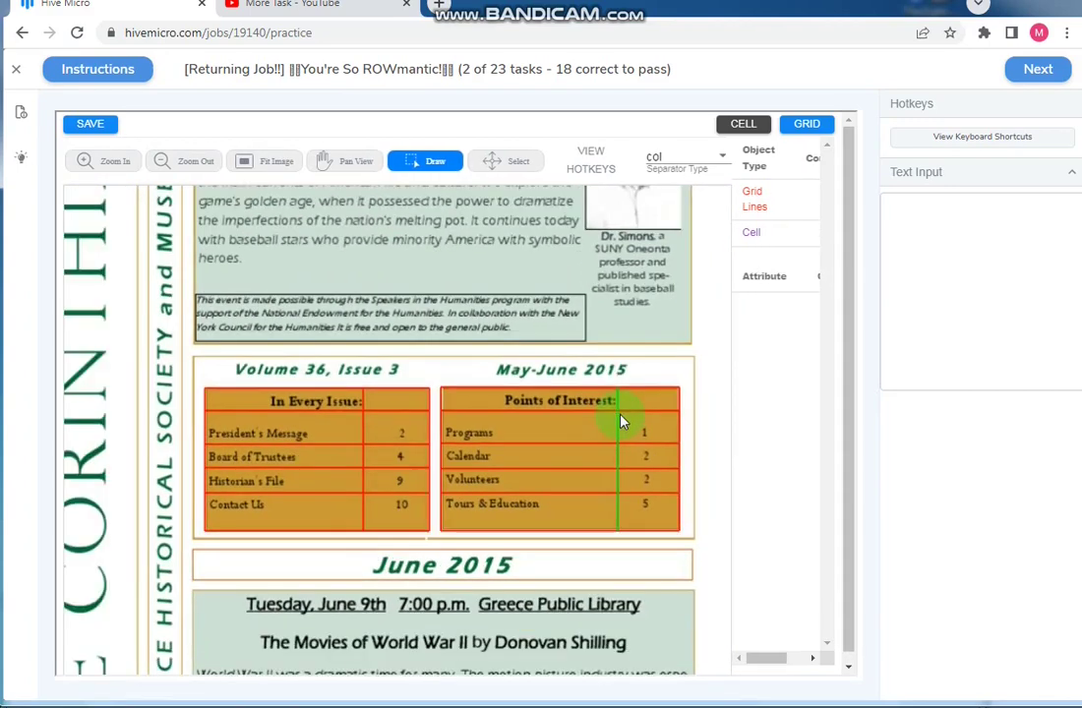
- Review the newsletter tables' cells, including Calendar, then save the annotations for a submission ID
click(754, 132)
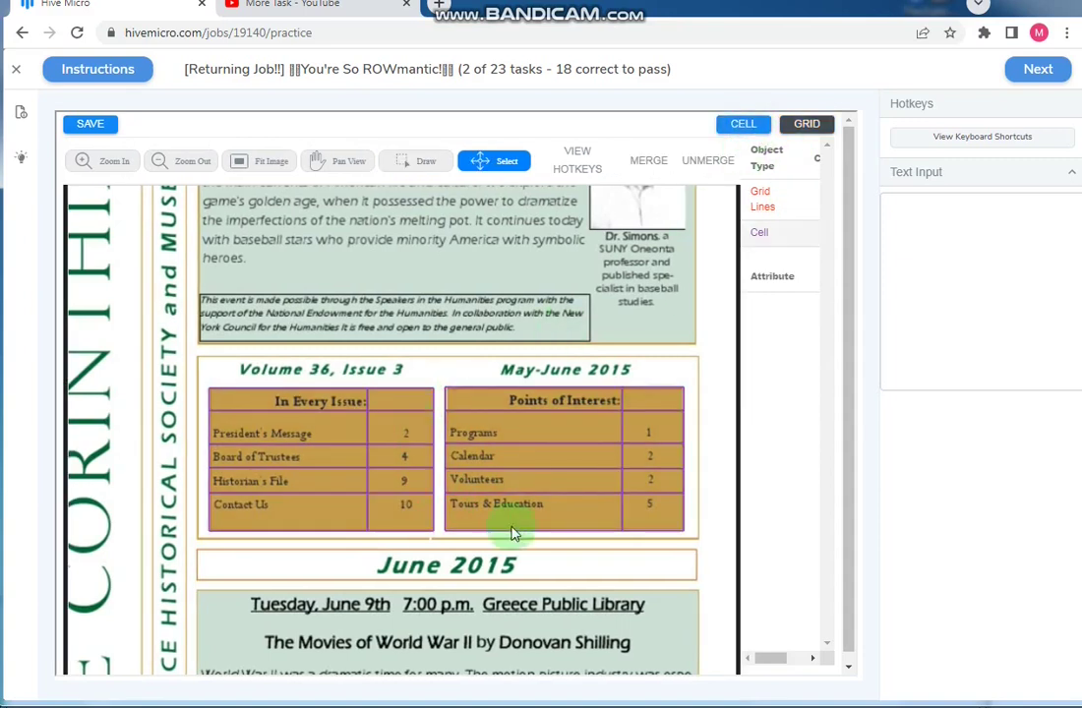
click(647, 460)
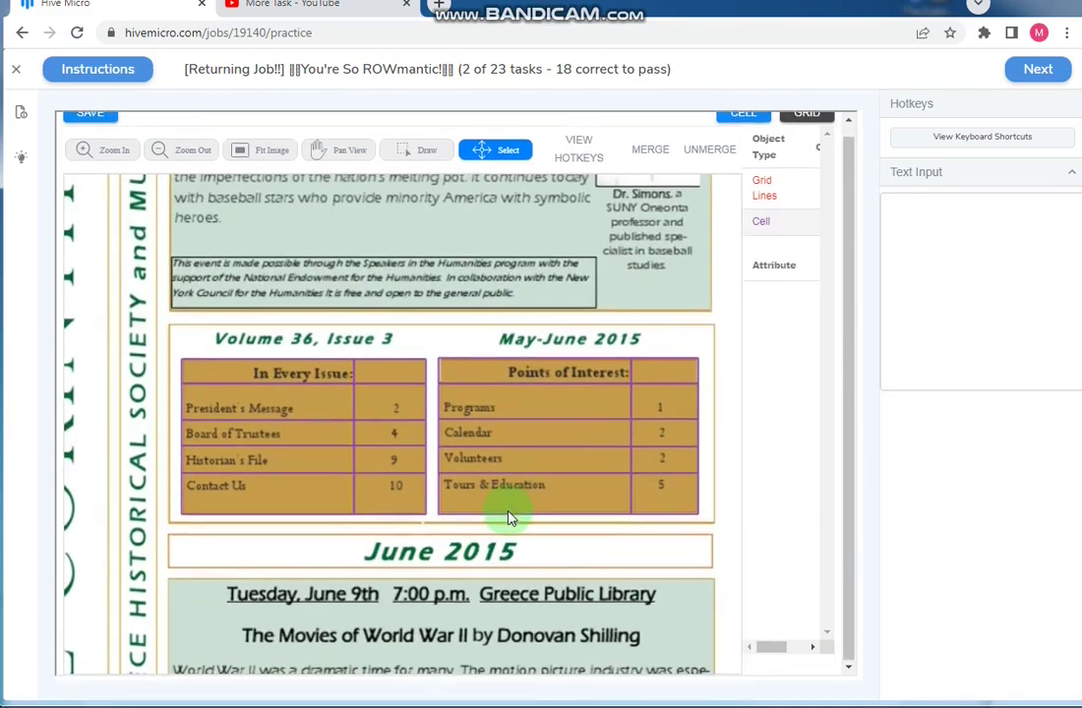
scroll(508, 512, left, 1)
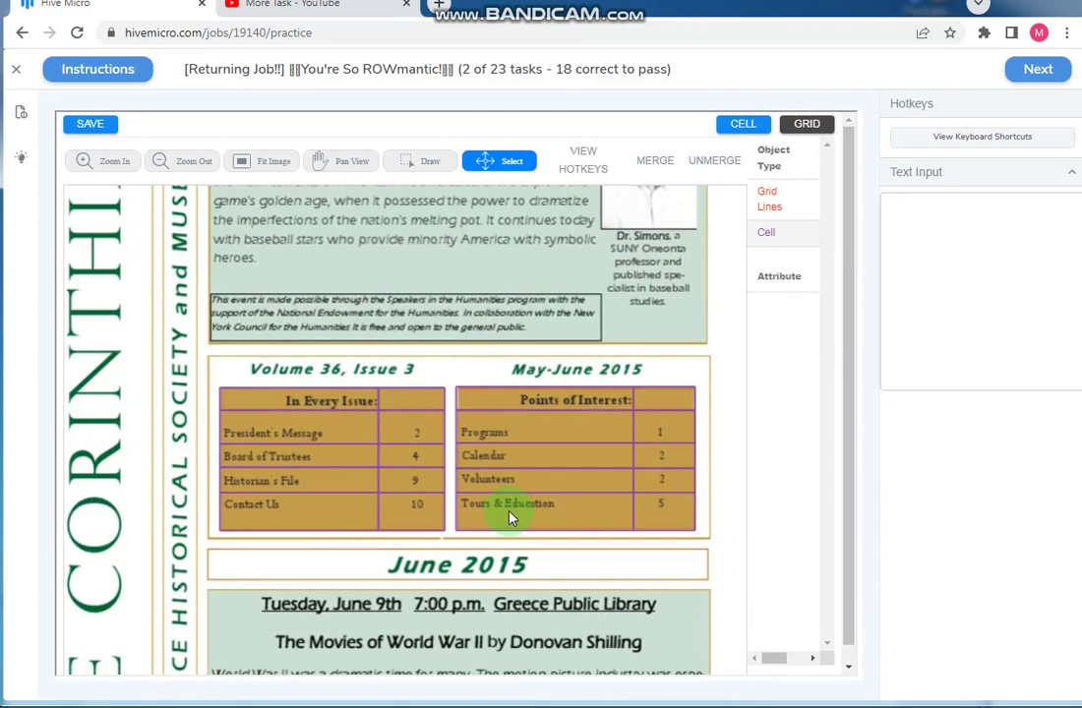
scroll(458, 454, down, 1)
scroll(457, 456, down, 1)
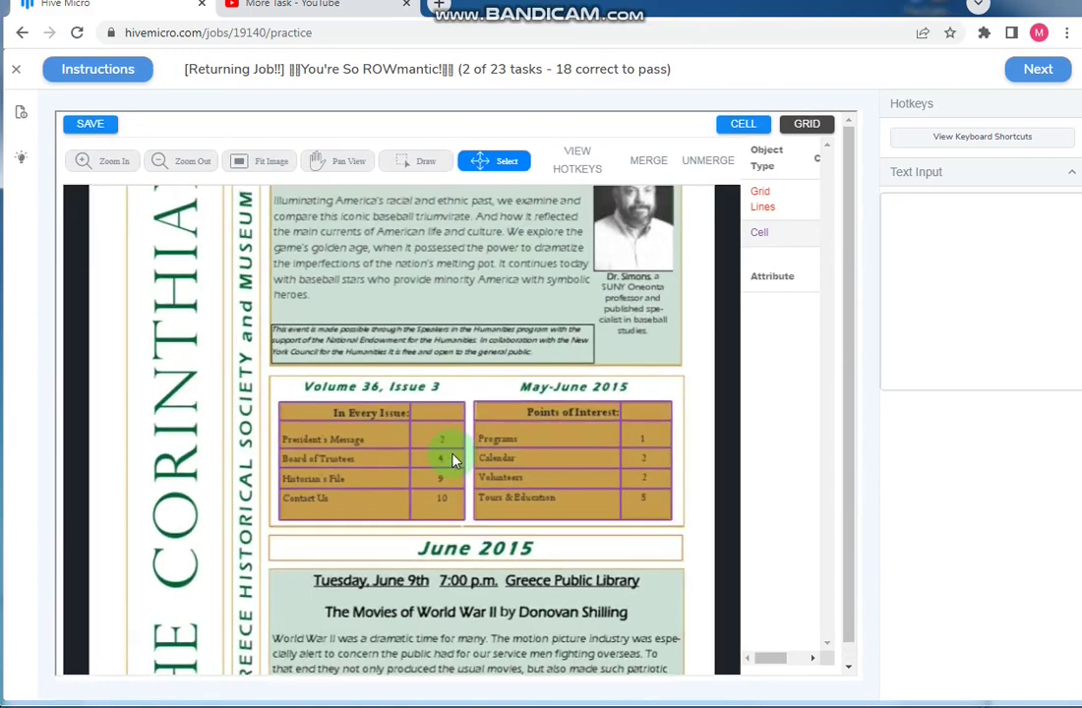
scroll(454, 459, down, 1)
scroll(454, 458, down, 1)
scroll(458, 462, down, 1)
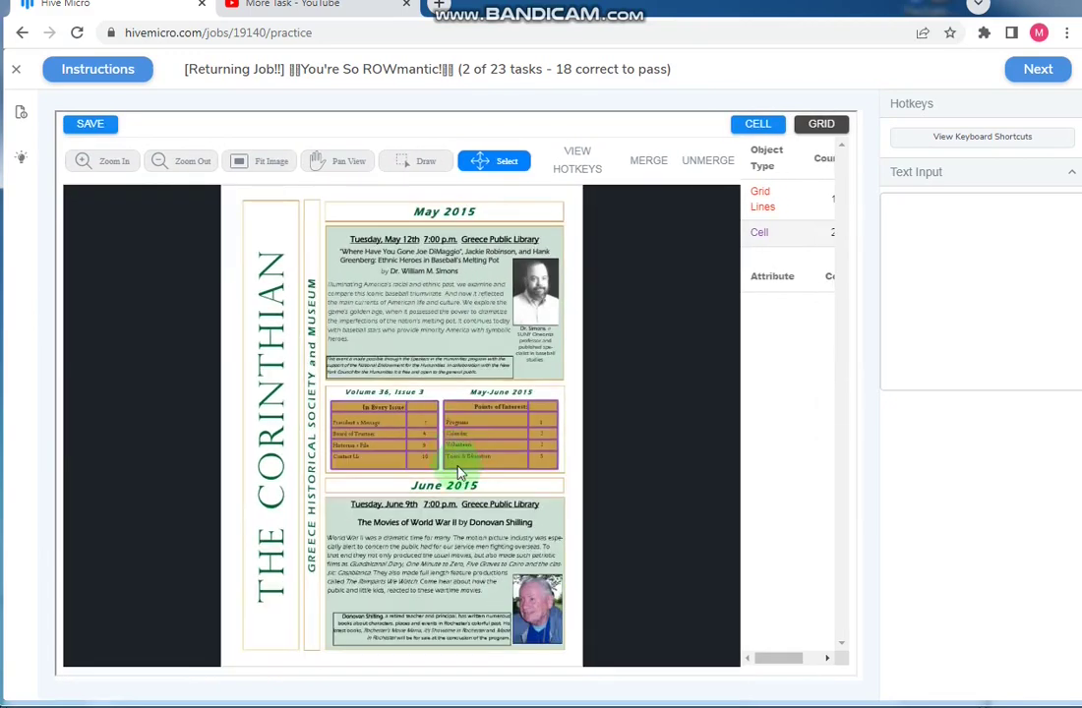
scroll(477, 482, up, 1)
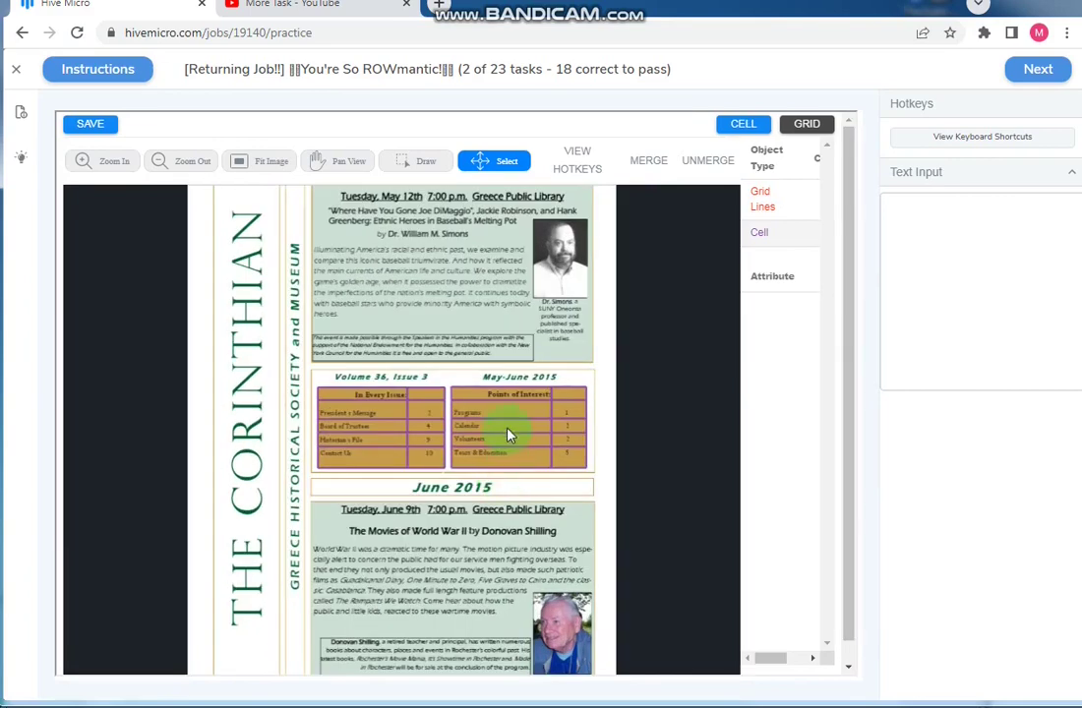
scroll(435, 366, up, 1)
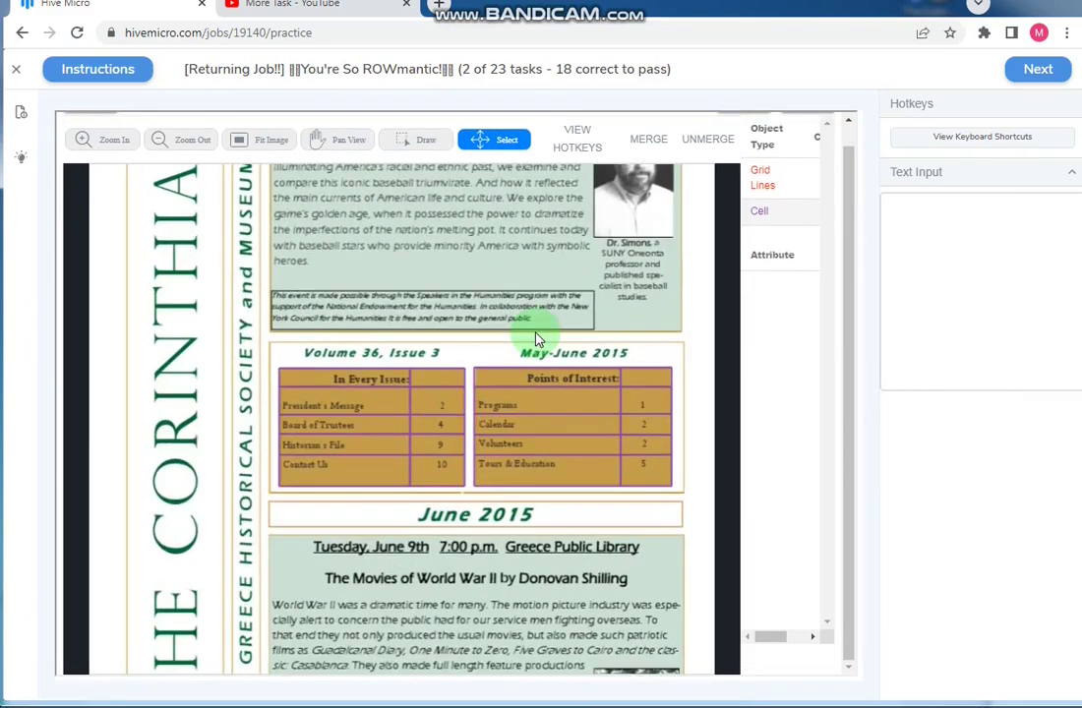
scroll(621, 333, up, 1)
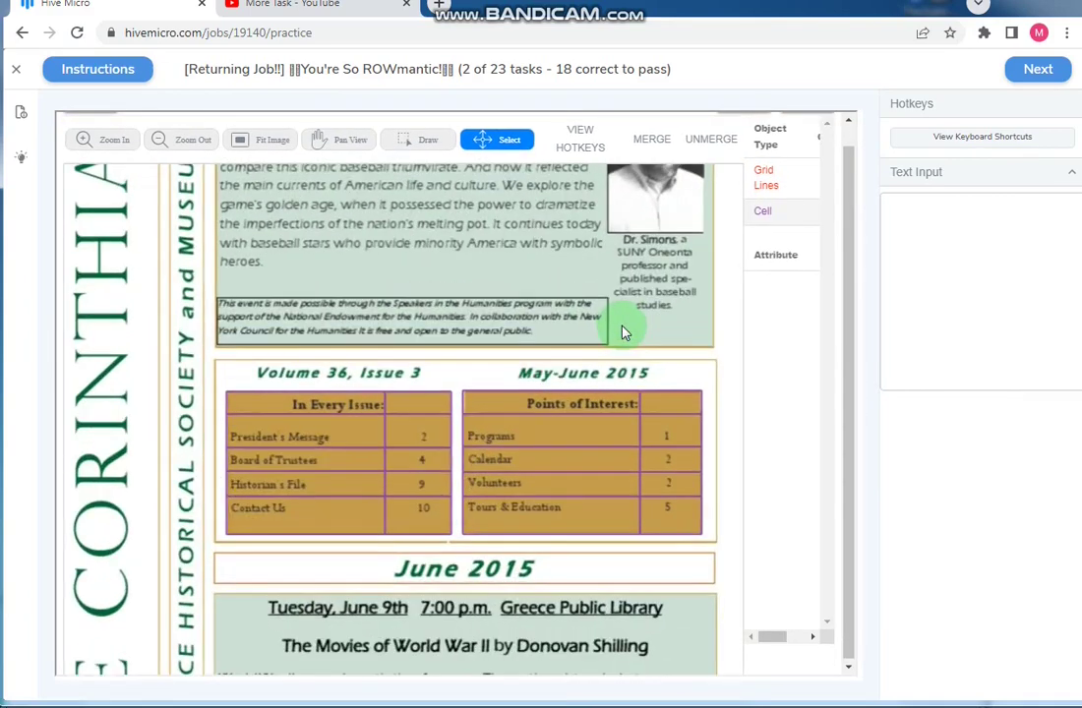
scroll(543, 335, up, 2)
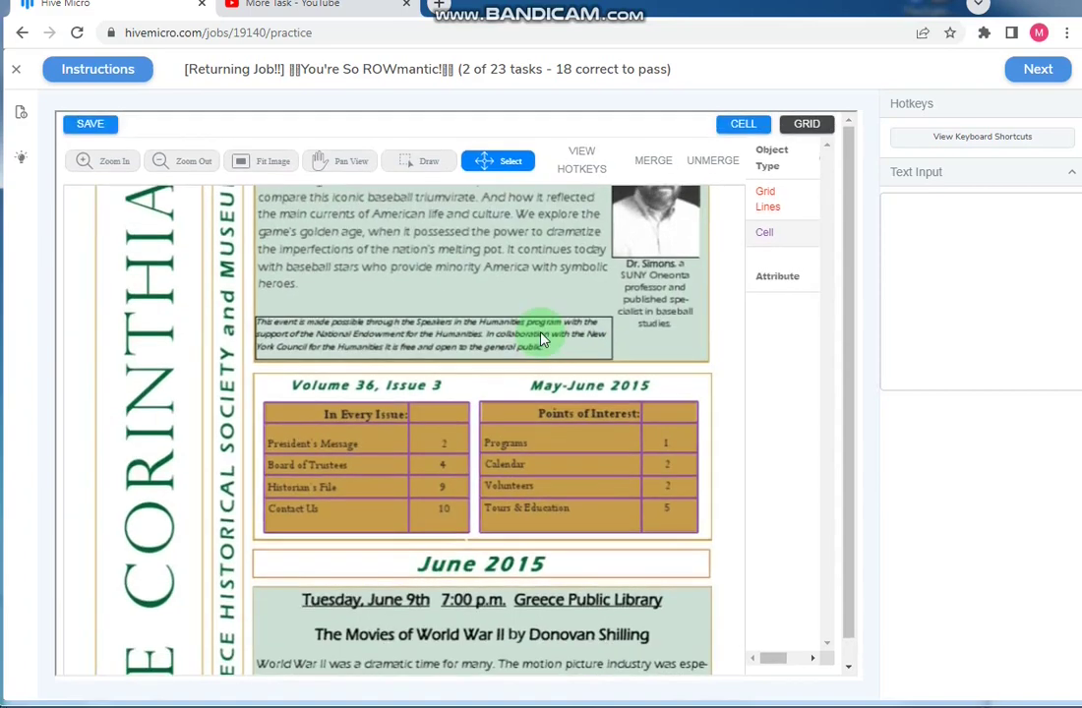
click(89, 123)
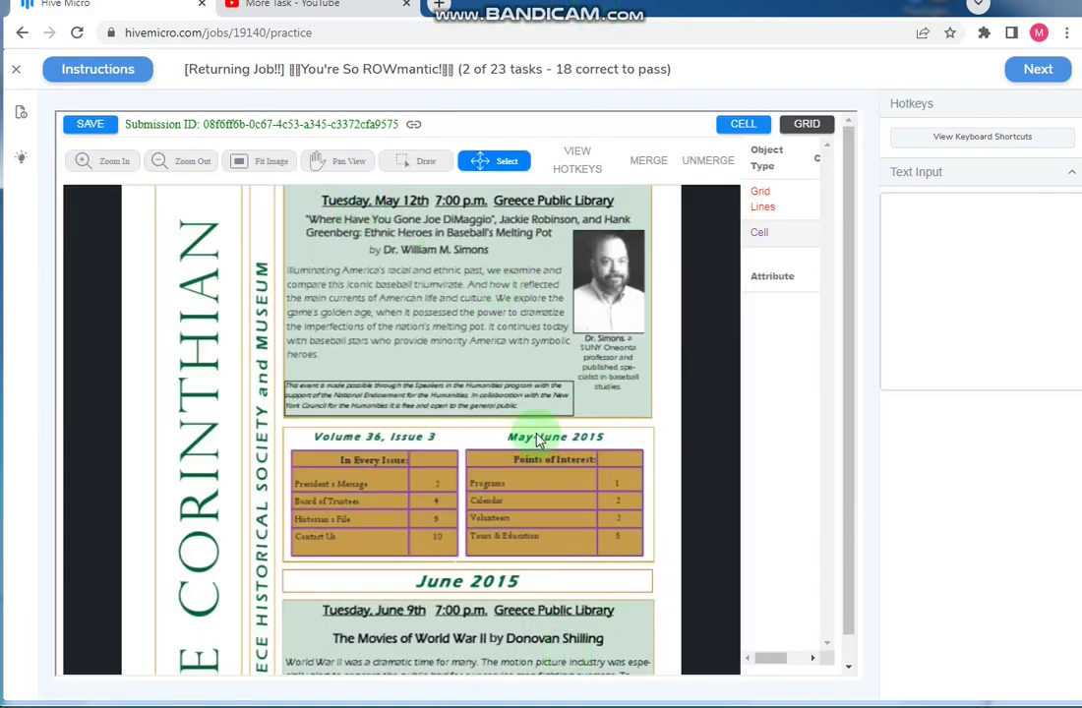
- Compare the grid and cell views, then select and copy the submission ID
click(806, 126)
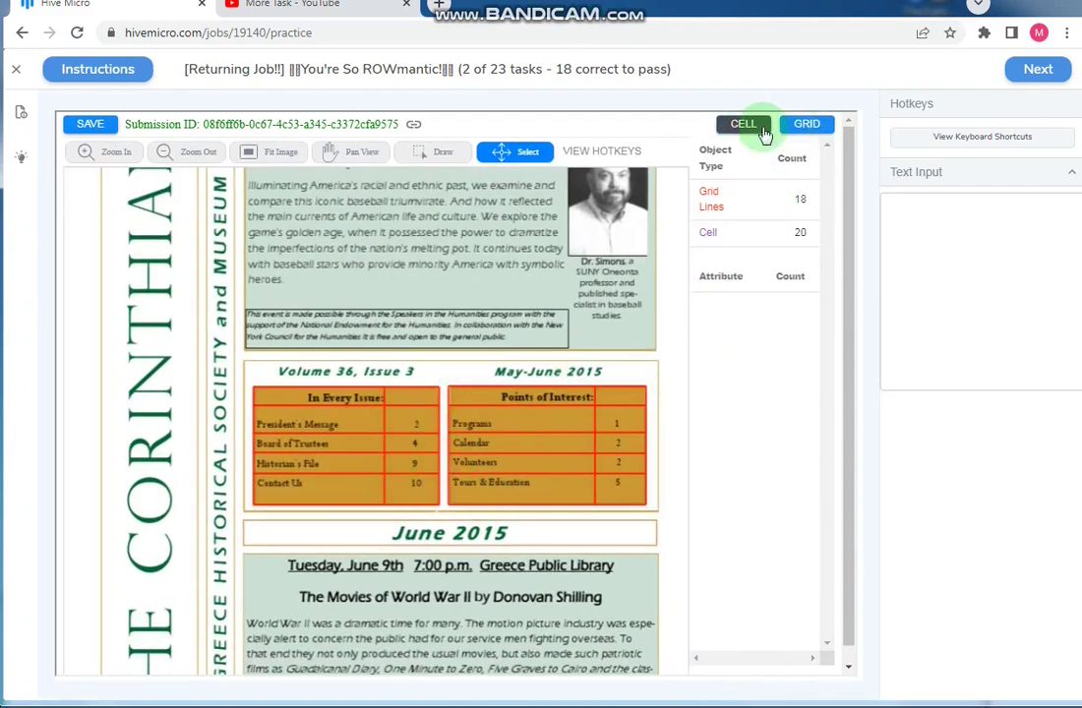
click(753, 128)
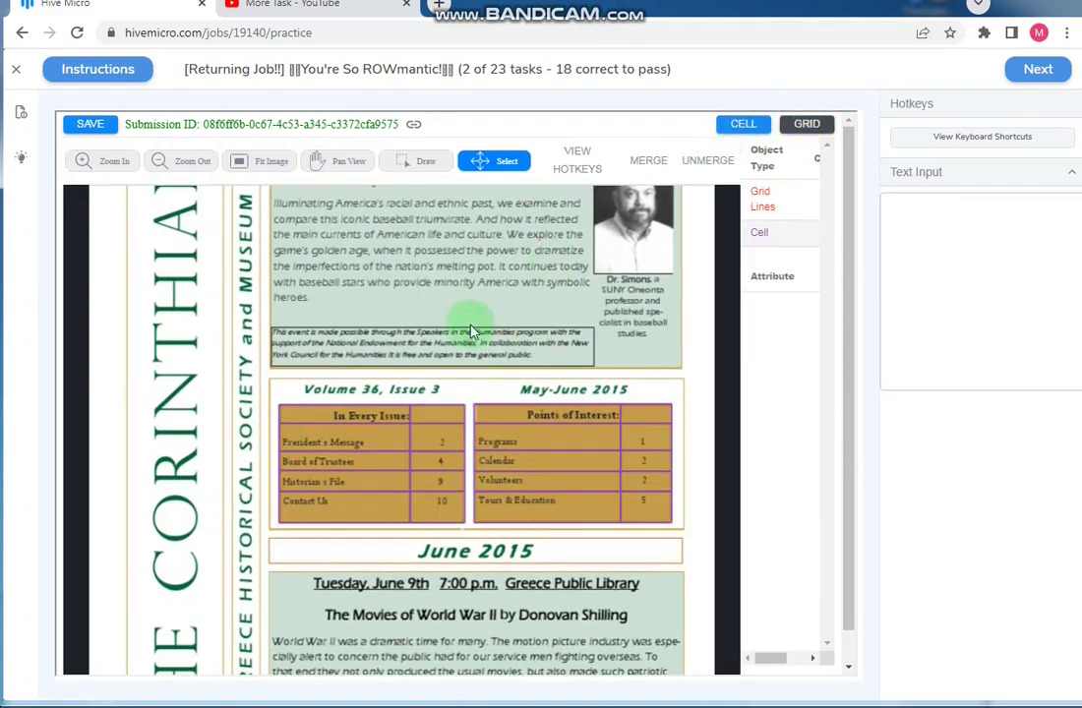
drag(399, 130, 204, 125)
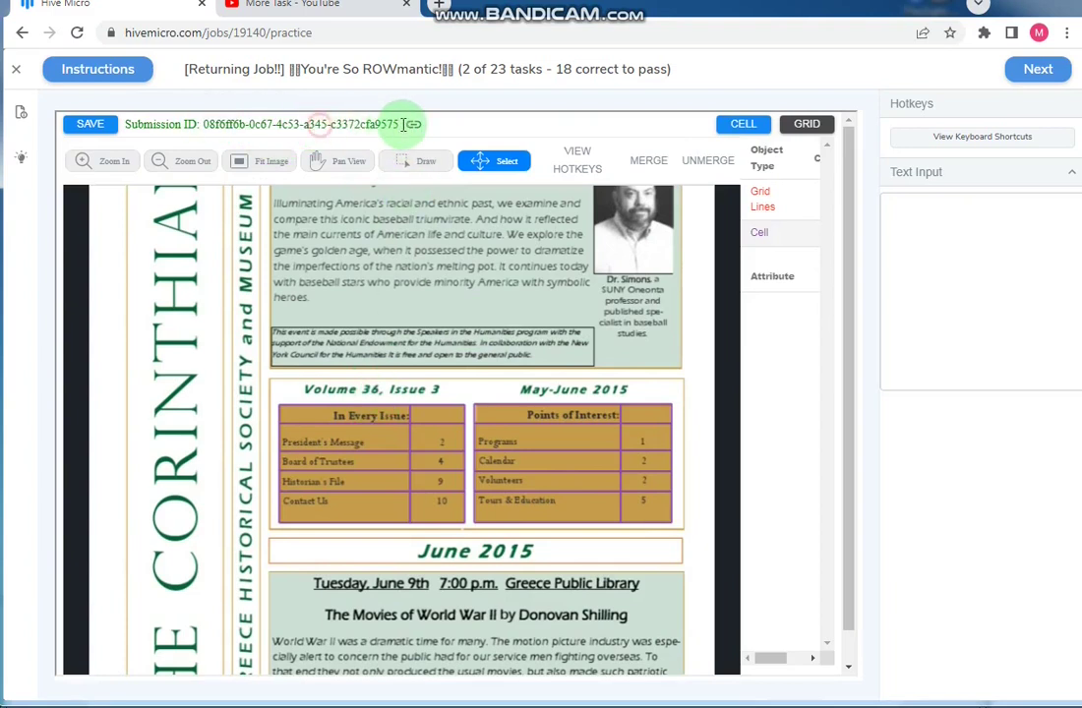
drag(204, 125, 412, 131)
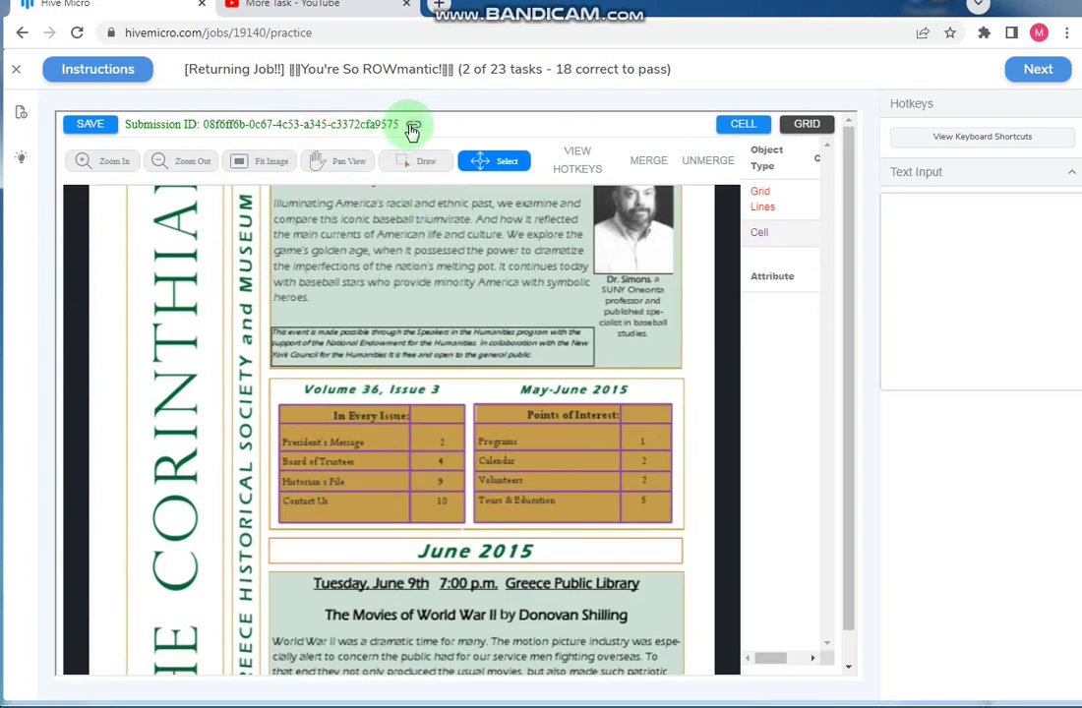
- Paste the submission ID into the Text Input answer box, then submit and confirm it
right_click(927, 224)
click(946, 329)
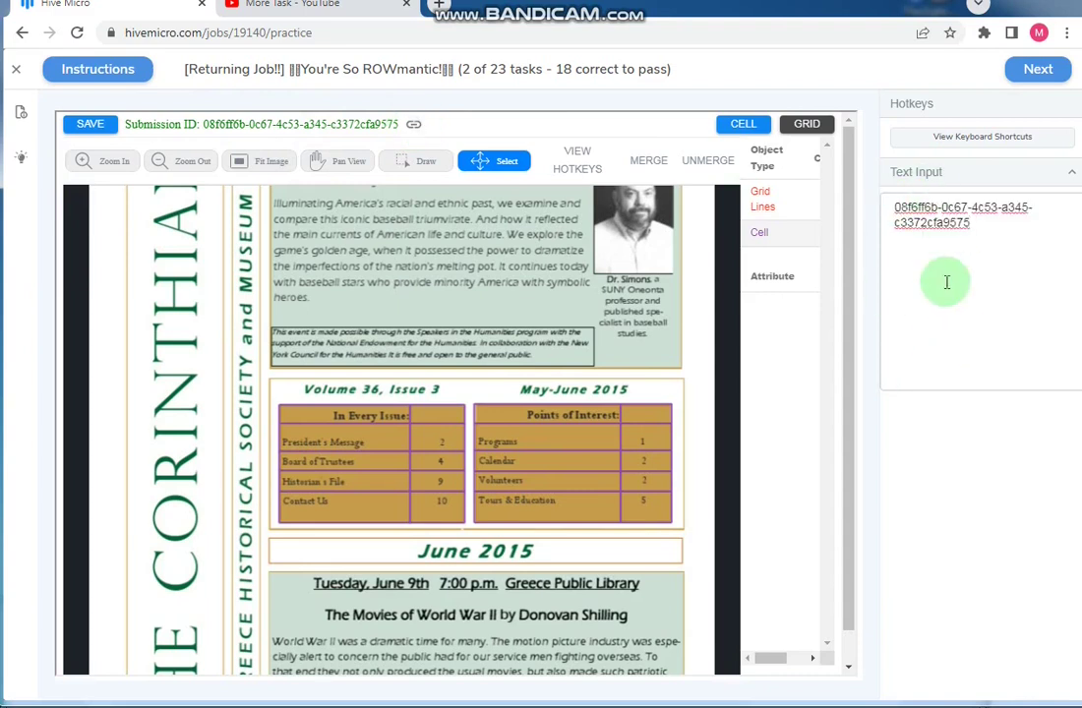
click(1035, 79)
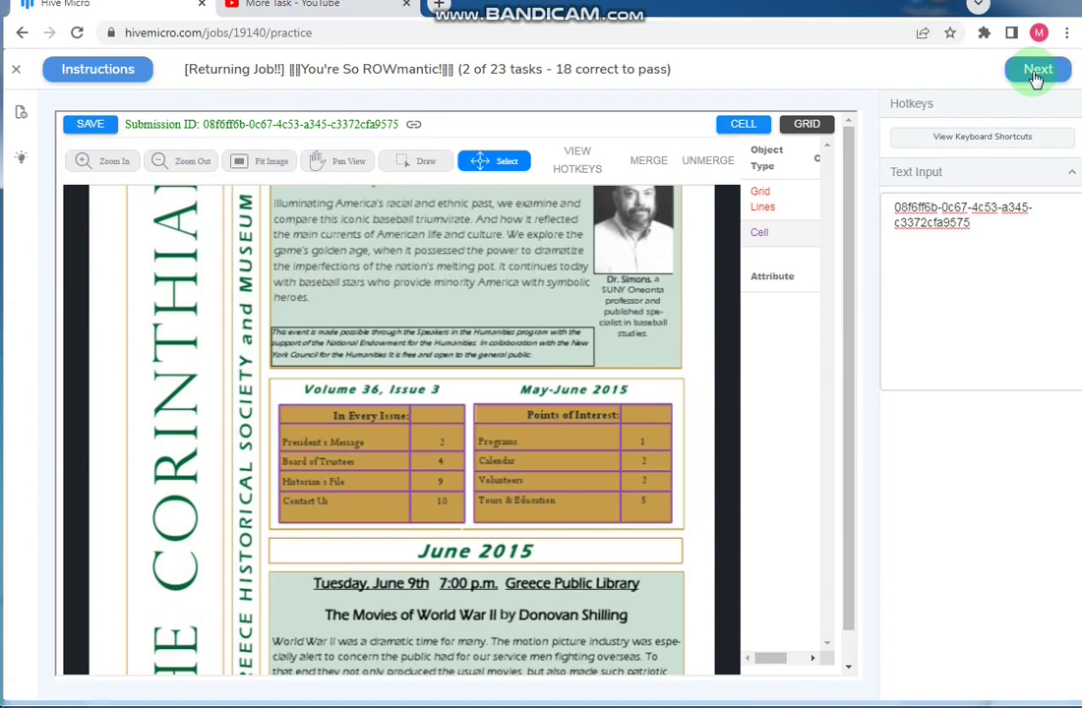
click(1034, 77)
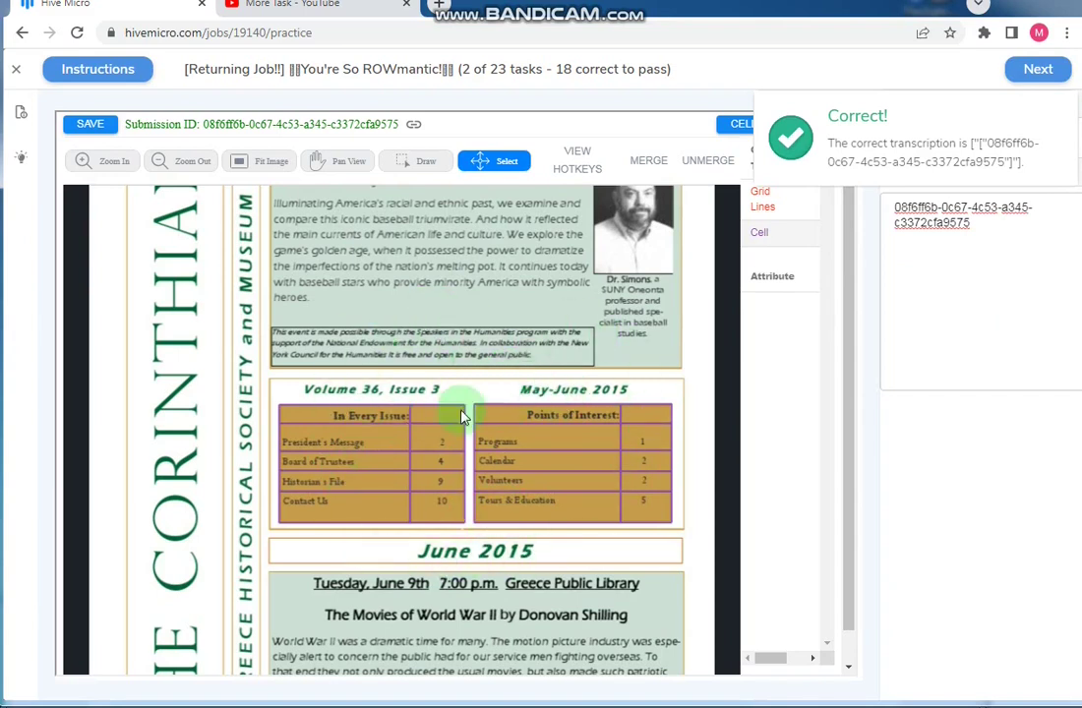
- Open task 3, skim its instructions to the last page, dismiss them, and hide the text panel
click(1034, 79)
scroll(614, 425, down, 1)
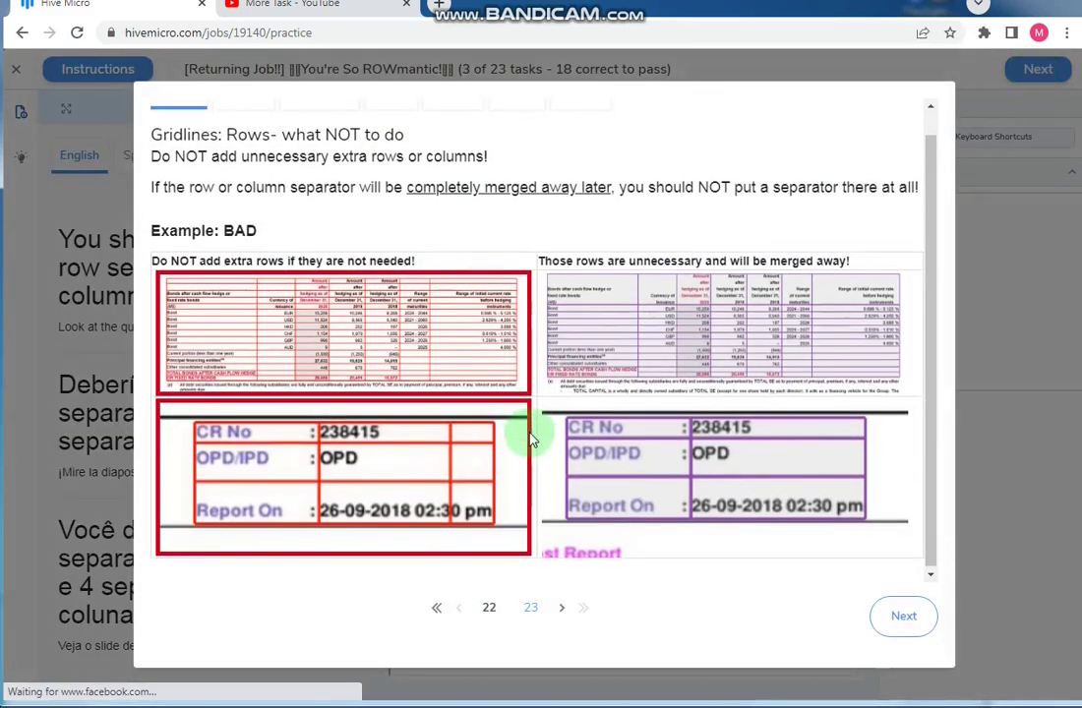
click(905, 616)
scroll(728, 536, down, 5)
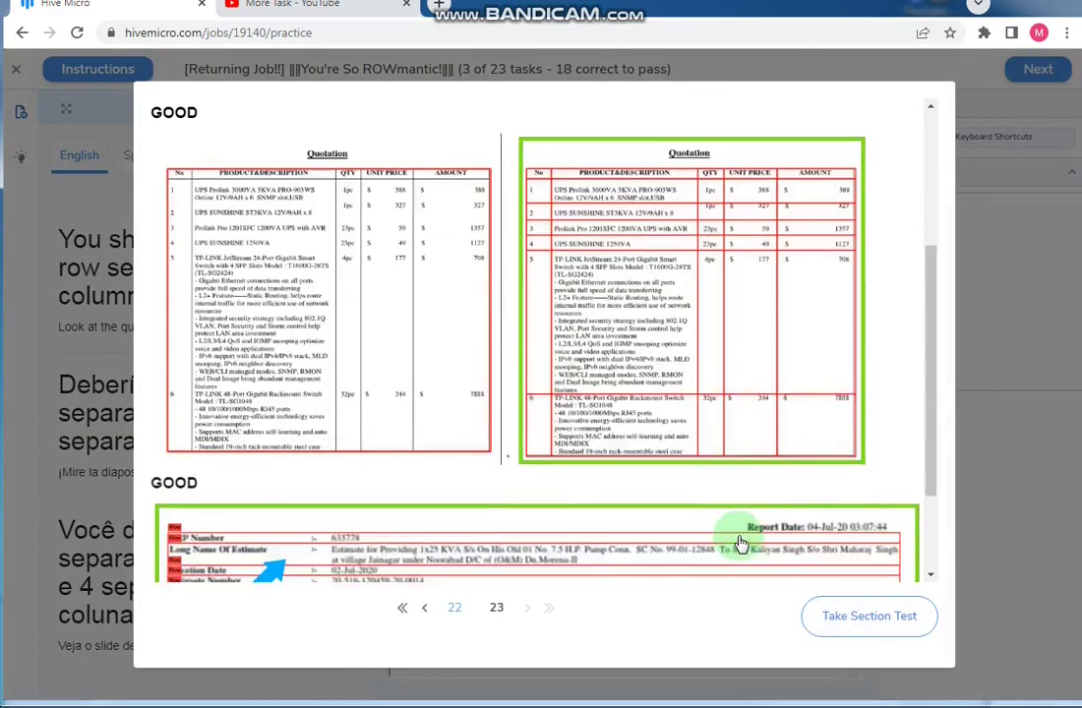
scroll(743, 548, down, 3)
scroll(753, 541, down, 2)
key(Escape)
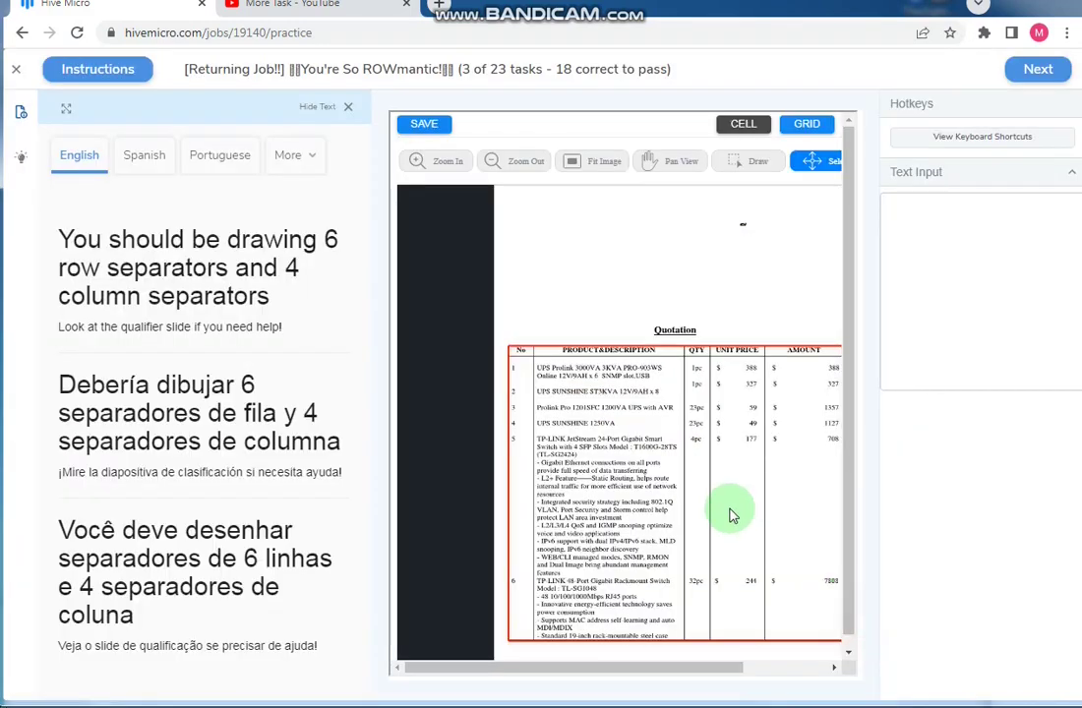
click(347, 107)
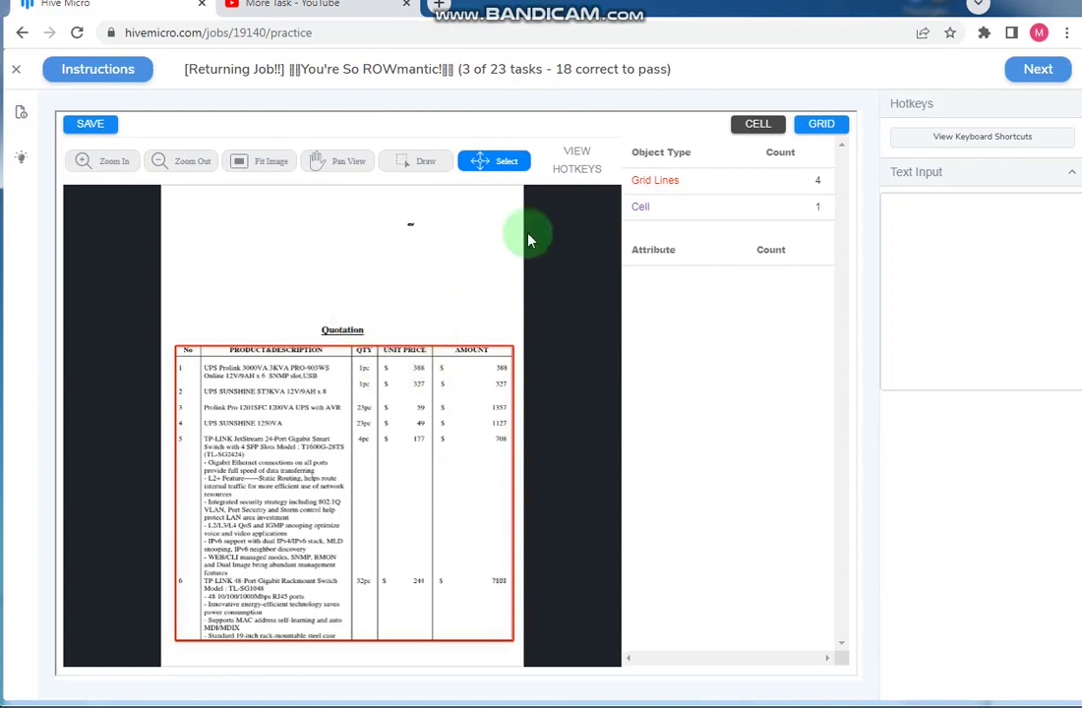
- Draw six row separators on the Quotation table: under the header and between item rows 1 through 6
click(424, 162)
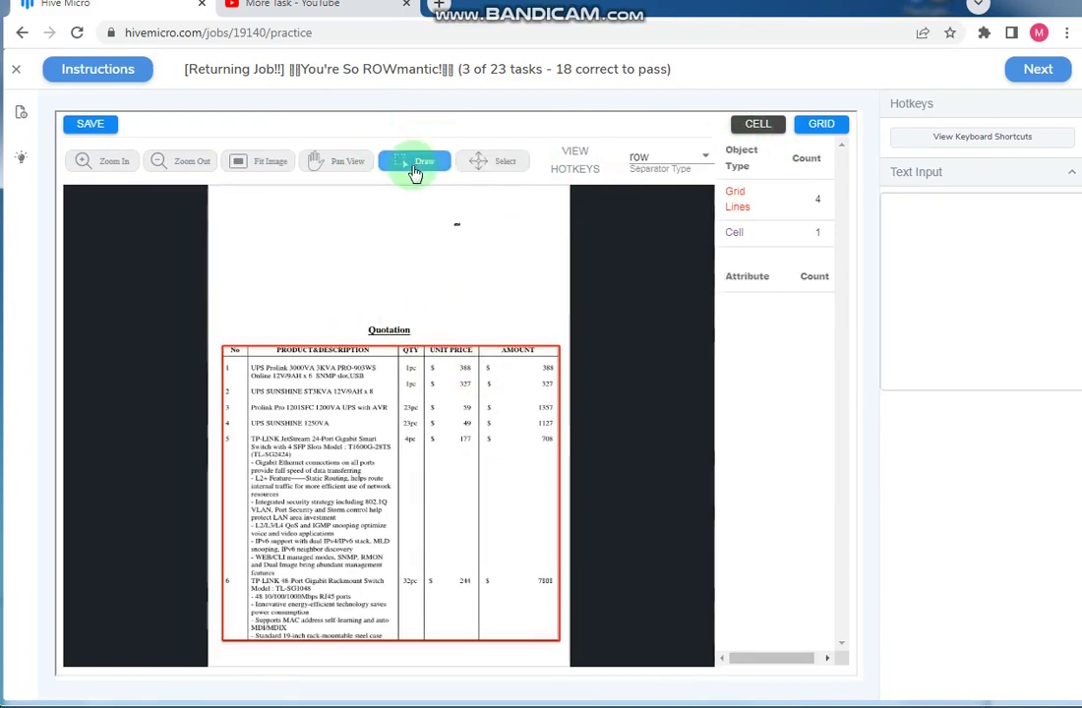
scroll(273, 384, up, 2)
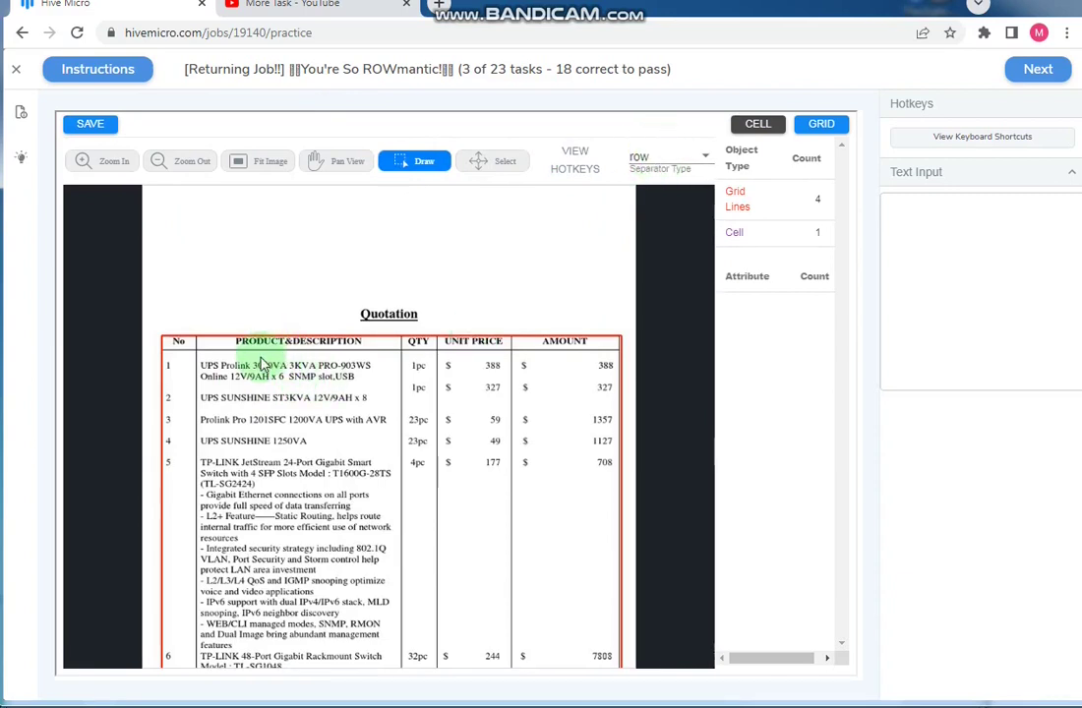
click(280, 389)
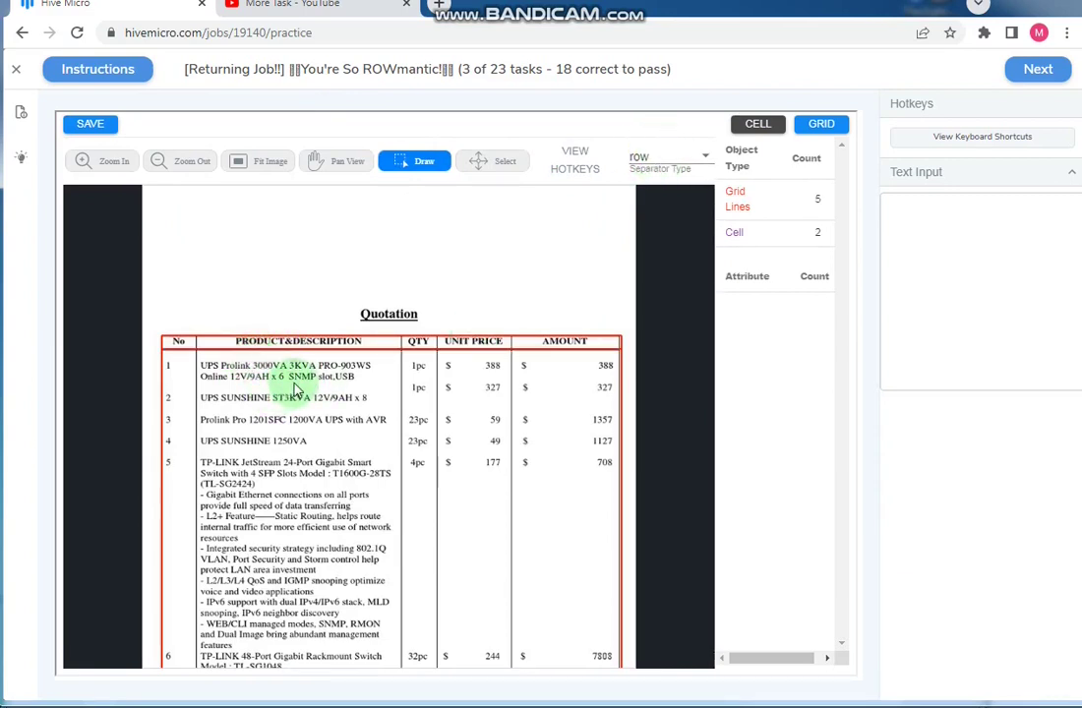
click(300, 388)
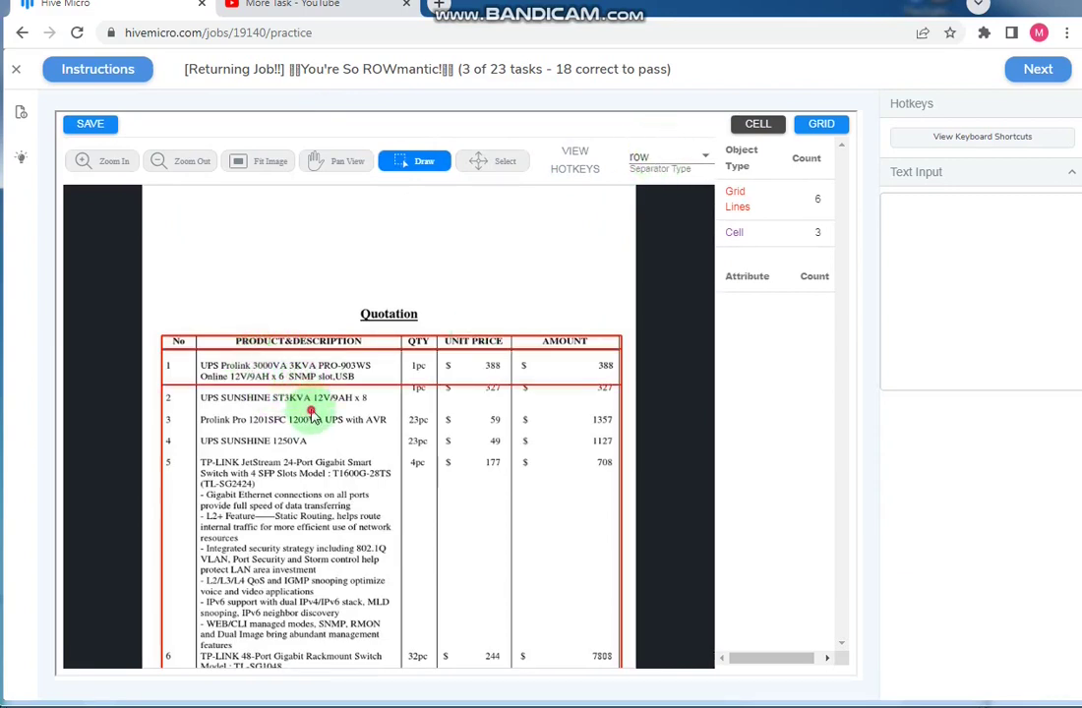
click(313, 408)
click(324, 431)
click(327, 451)
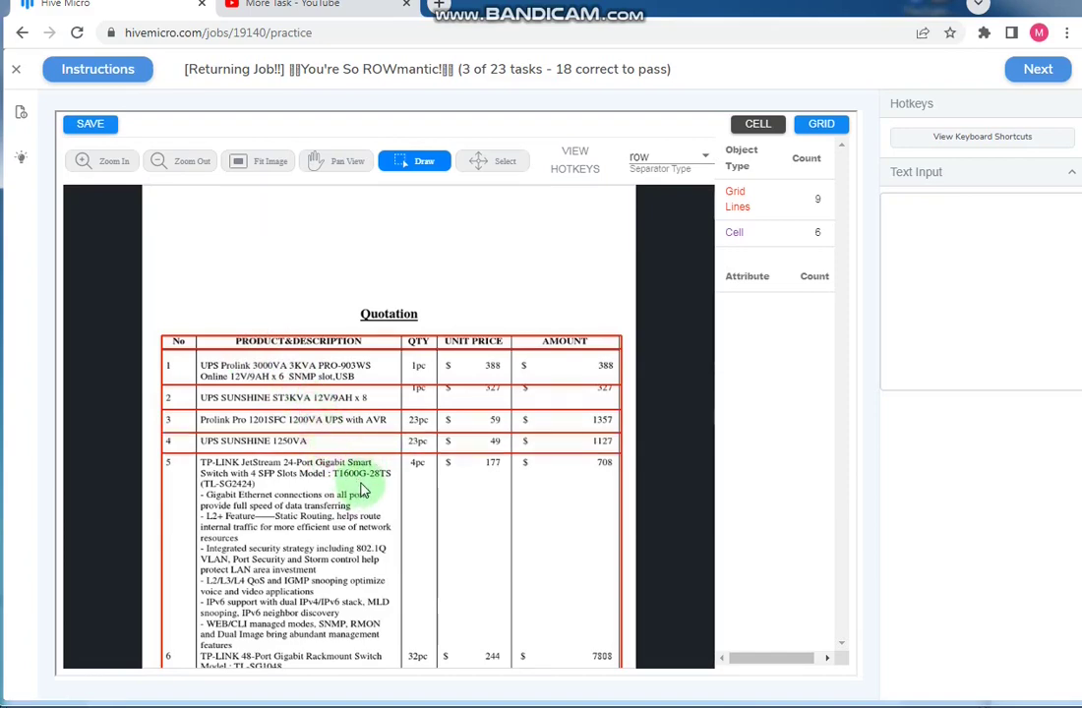
scroll(393, 418, down, 2)
scroll(369, 580, up, 1)
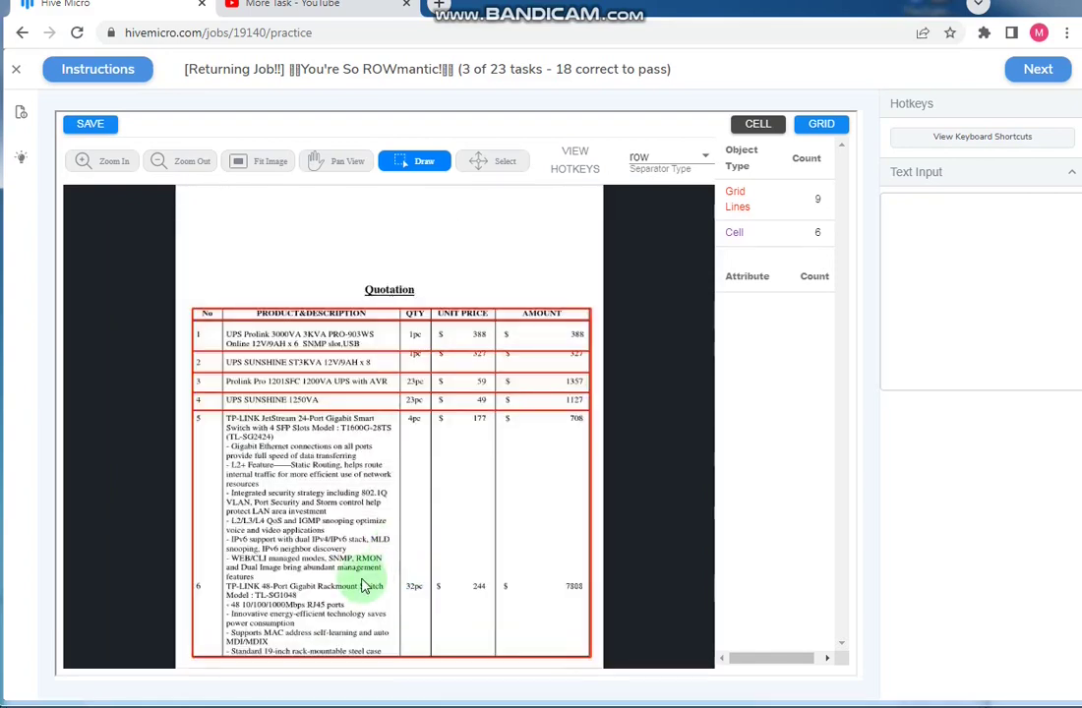
click(394, 577)
scroll(223, 361, up, 1)
scroll(295, 372, up, 1)
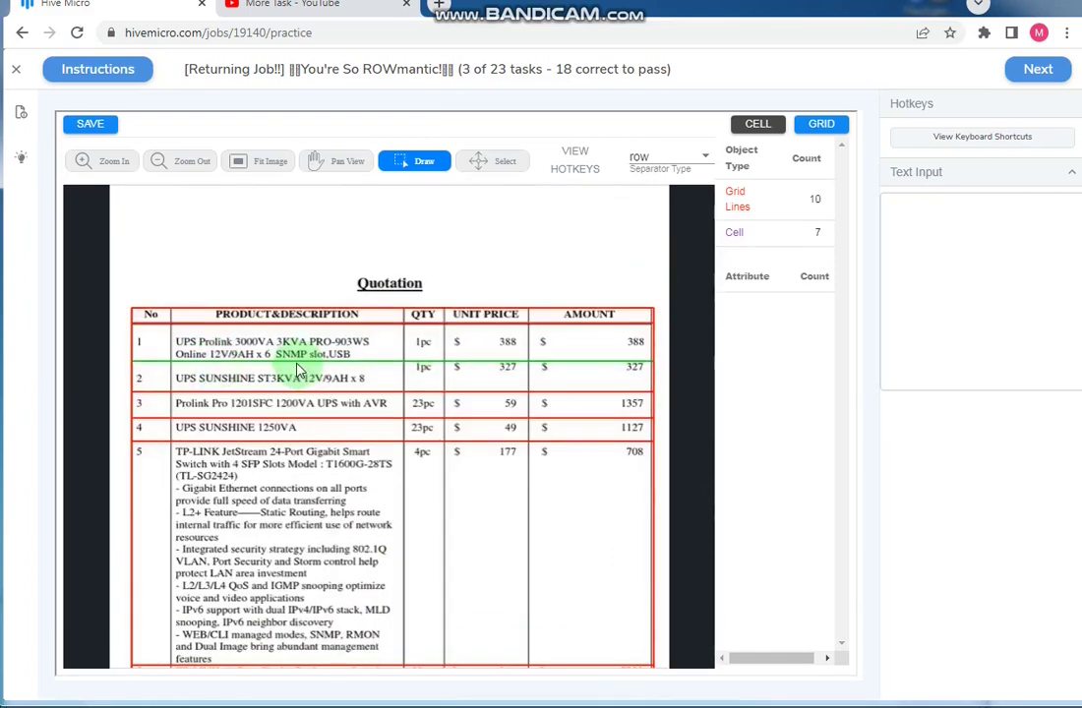
scroll(334, 531, down, 2)
scroll(334, 531, up, 3)
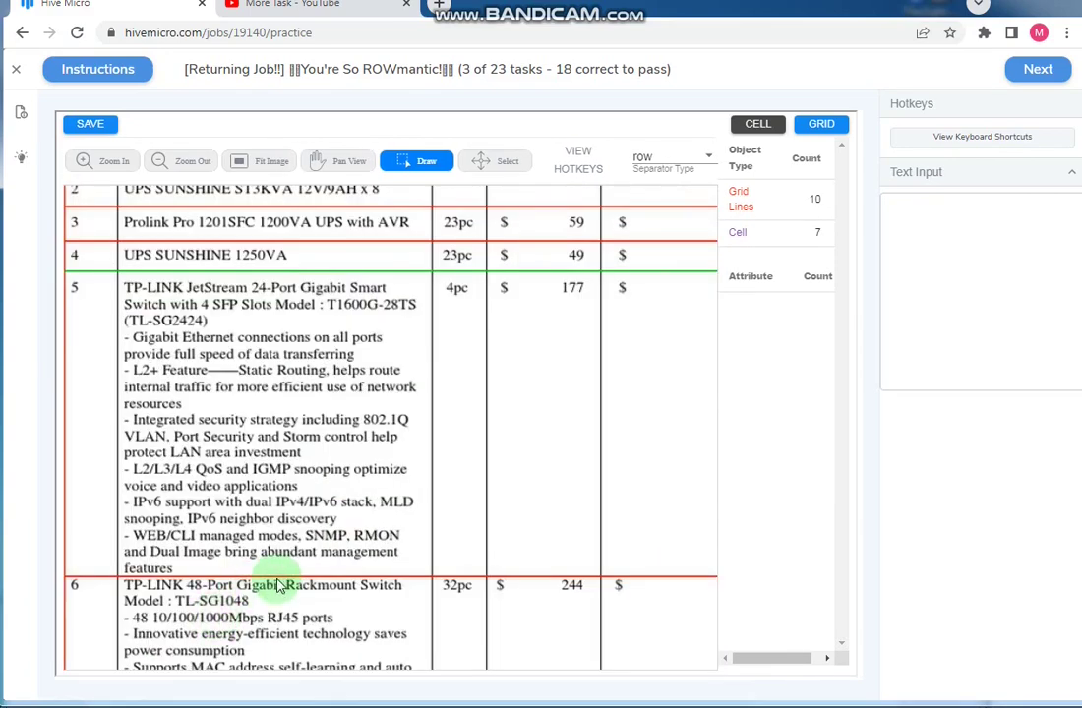
scroll(325, 471, down, 2)
scroll(338, 410, up, 1)
click(688, 155)
- Add column separators after No, PRODUCT&DESCRIPTION, QTY and UNIT PRICE on the Quotation table
click(654, 179)
scroll(394, 393, up, 1)
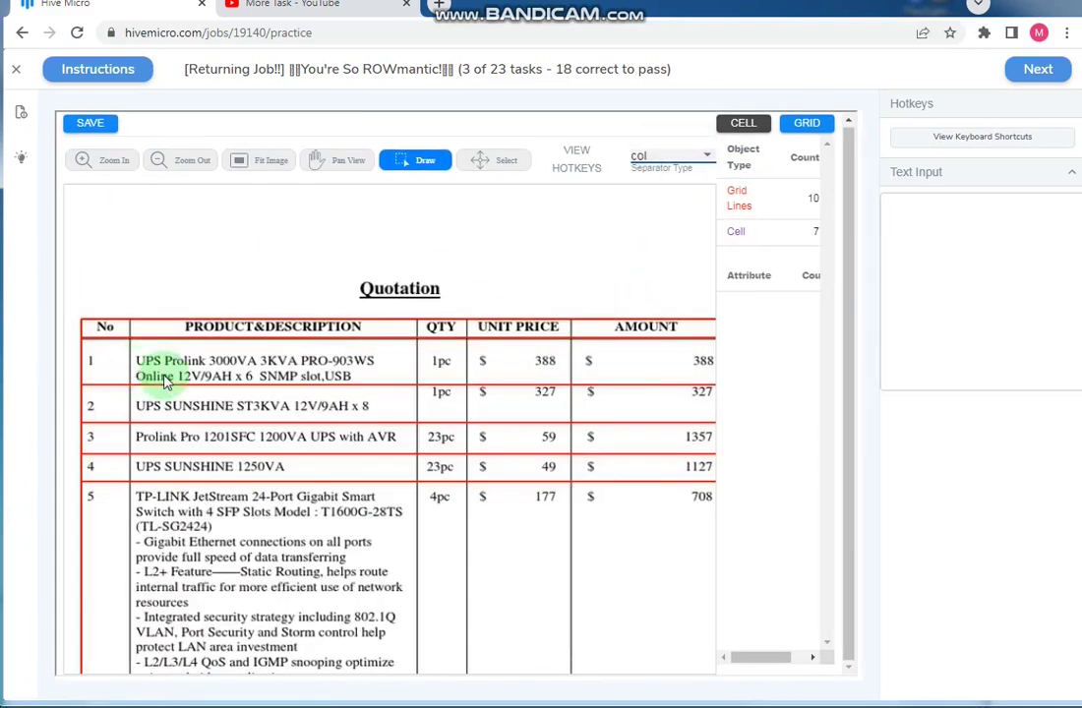
click(129, 374)
click(415, 373)
click(467, 374)
click(570, 373)
scroll(415, 362, up, 1)
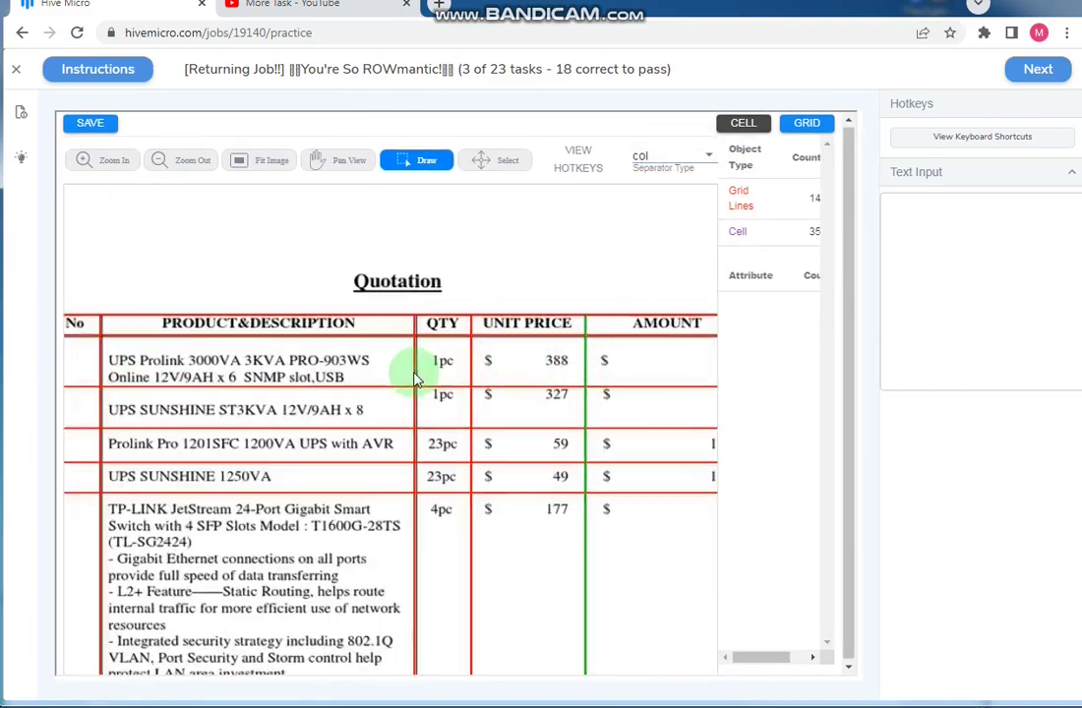
scroll(415, 362, up, 1)
scroll(97, 362, down, 1)
scroll(97, 362, up, 1)
scroll(261, 364, down, 1)
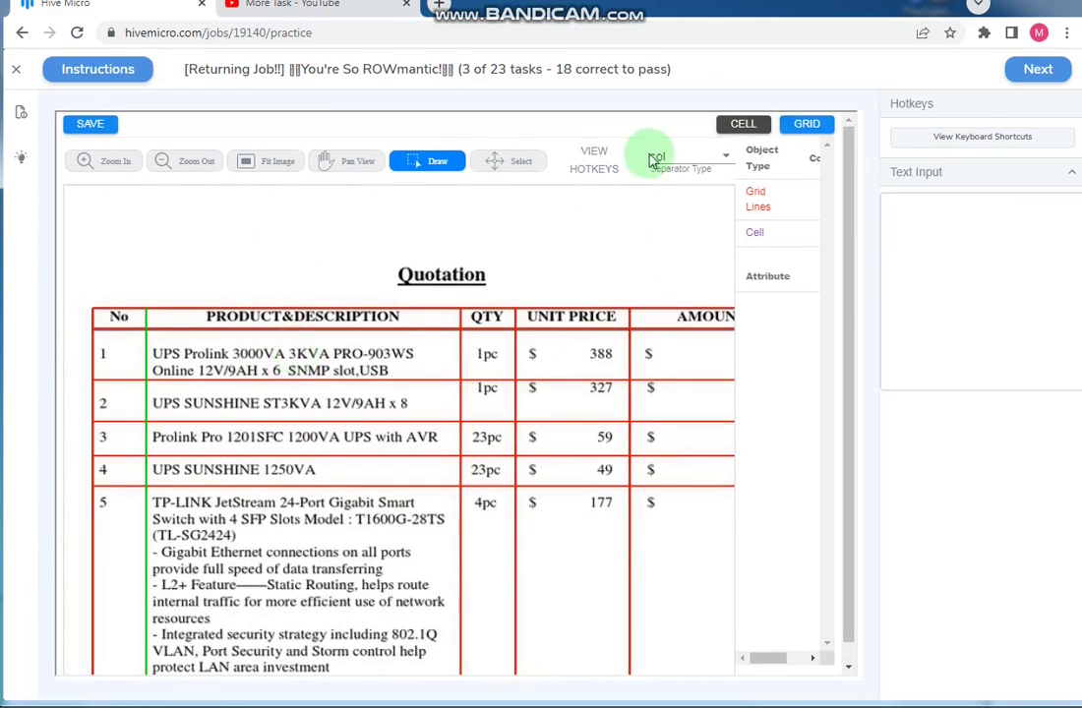
scroll(405, 338, down, 1)
scroll(567, 514, up, 1)
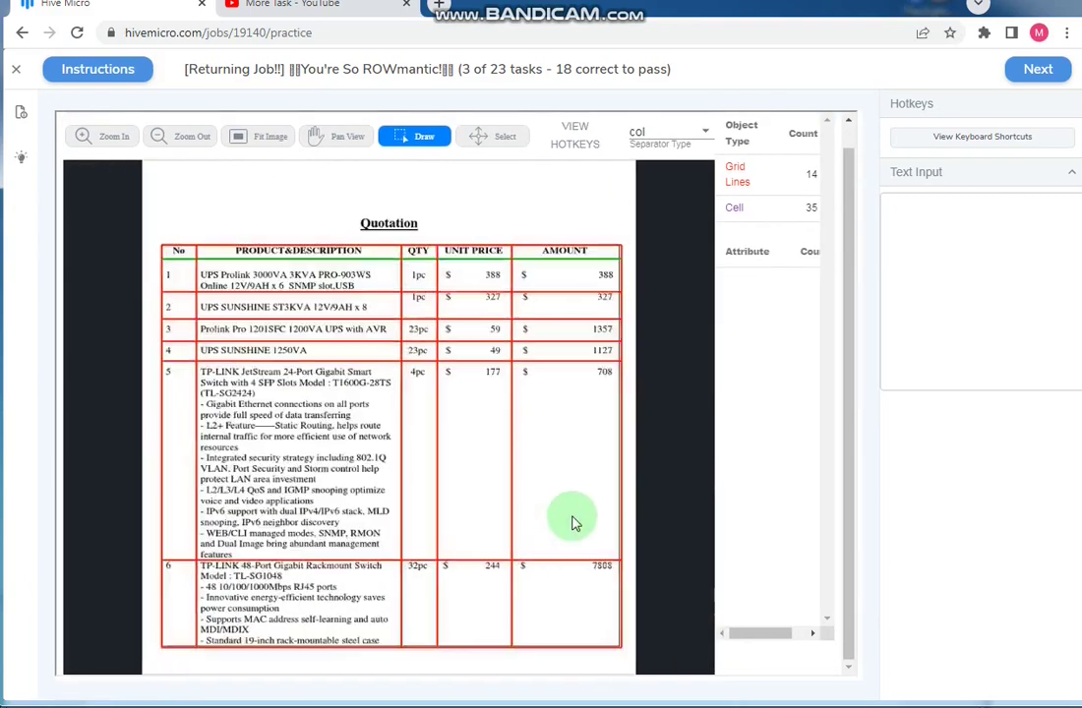
scroll(361, 290, down, 1)
- Check the resulting cells in CELL view and save the gridlines
click(744, 123)
scroll(311, 531, down, 1)
scroll(311, 531, up, 1)
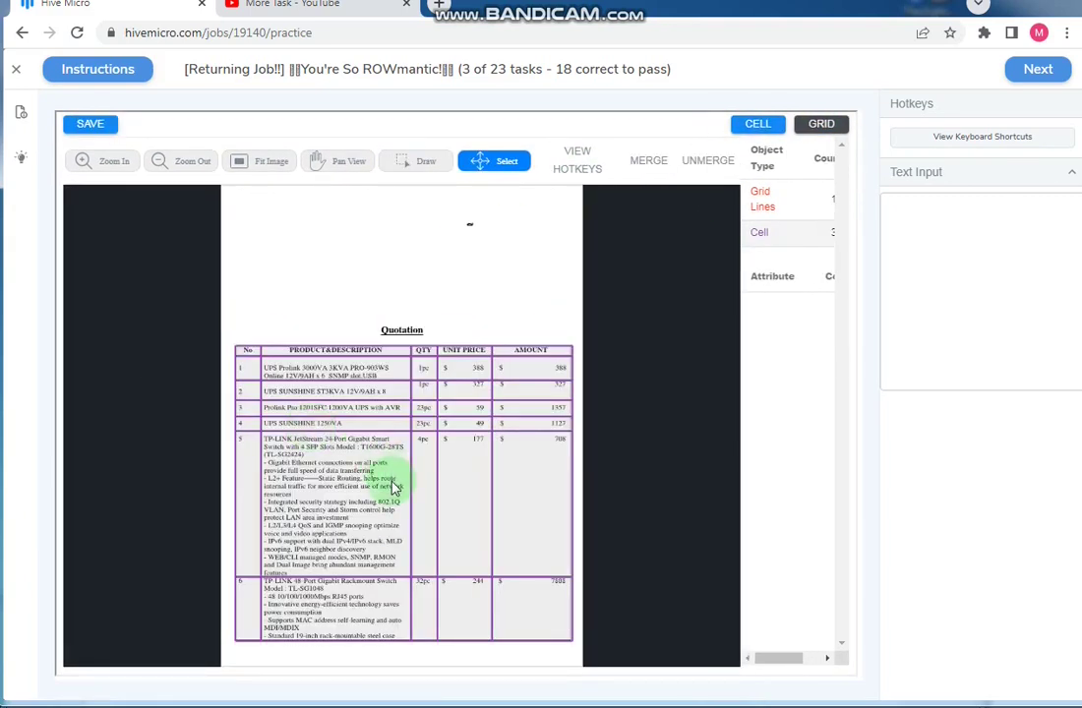
click(87, 122)
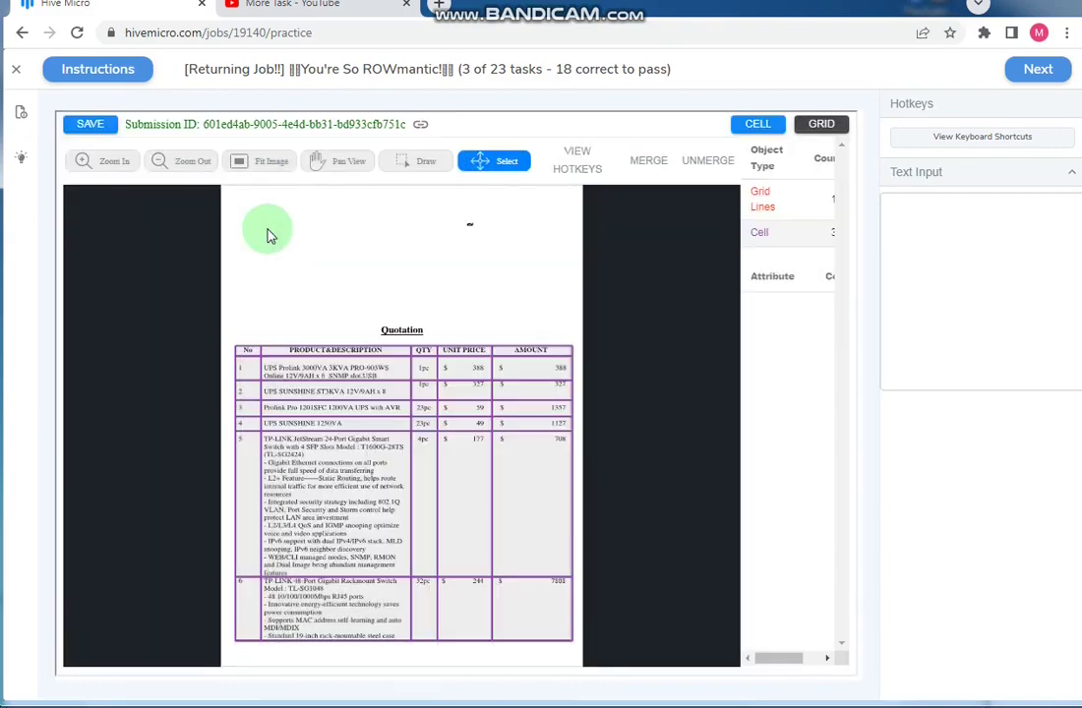
- Paste the submission ID as the task 3 answer, then submit and confirm
click(942, 228)
text(601ed4ab-9005-4e4d-bb31-bd933cfb751c)
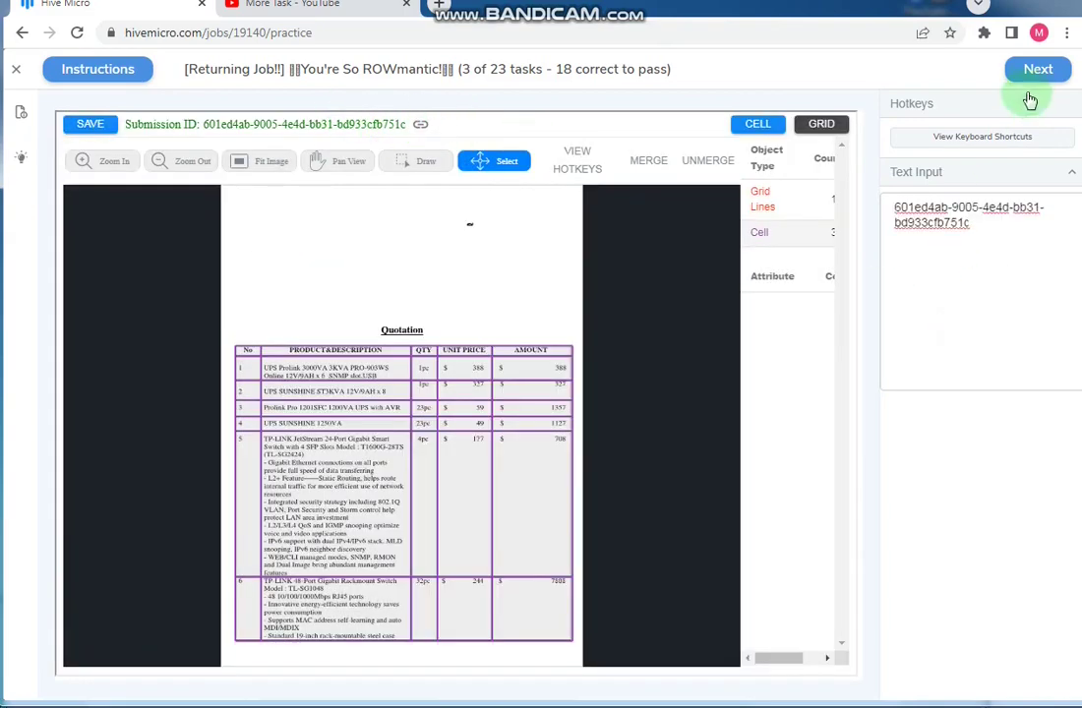
click(1037, 69)
click(1028, 74)
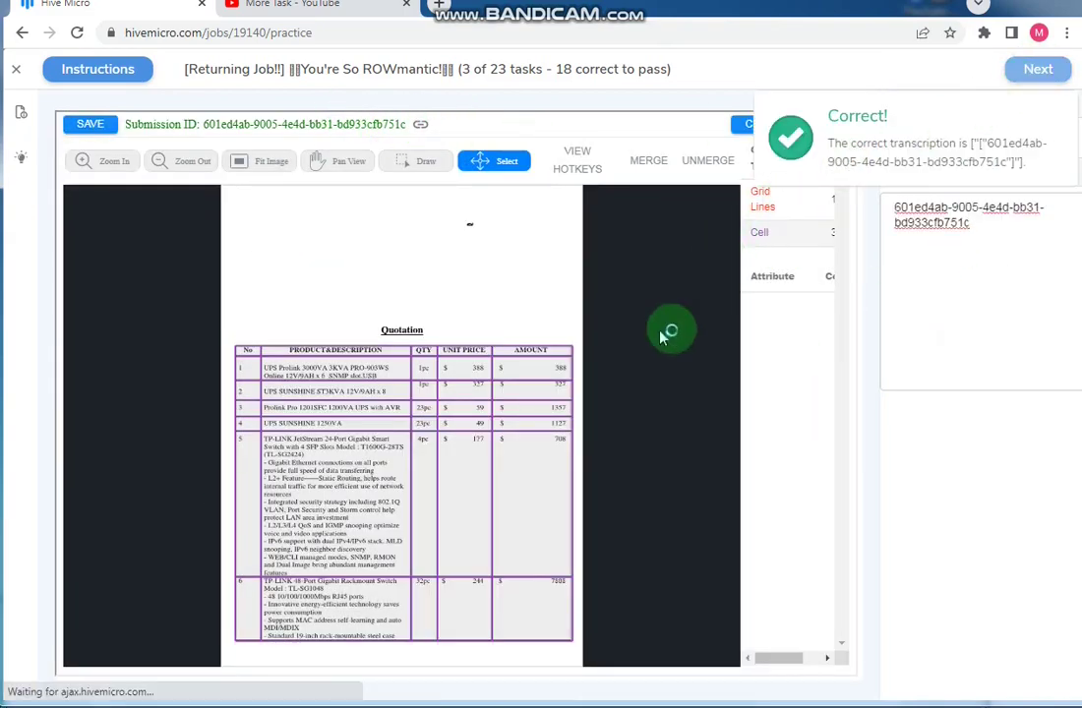
scroll(413, 329, down, 1)
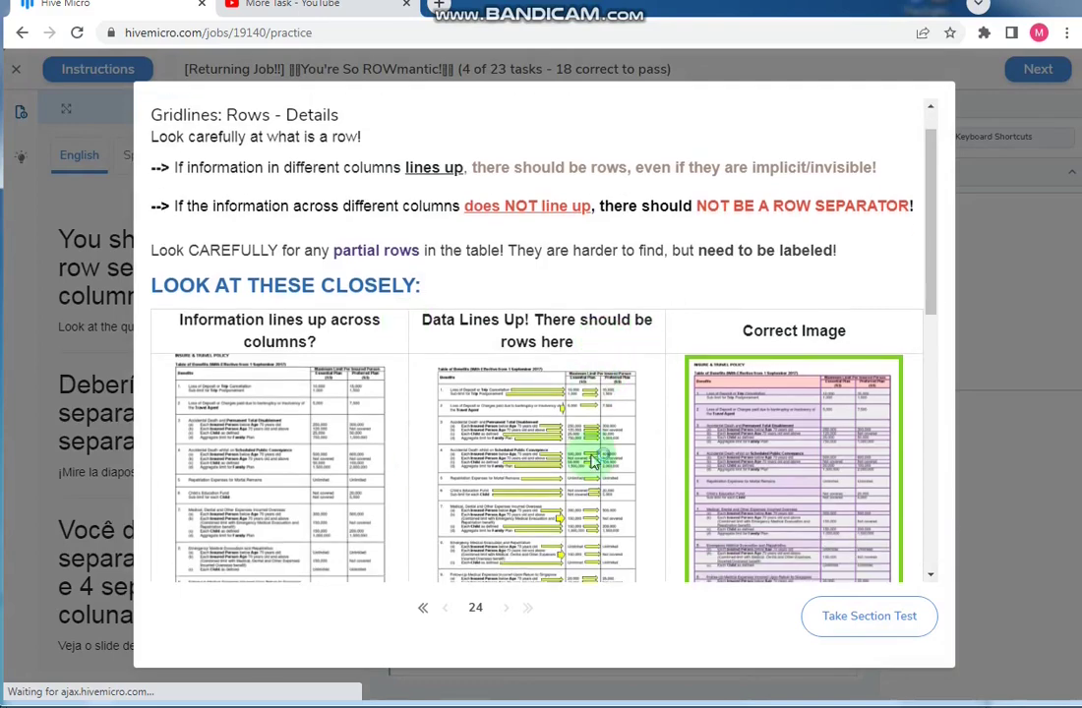
- Close task 4's instructions, hide the text panel, and switch to drawing separators
scroll(599, 447, down, 5)
scroll(579, 476, down, 5)
click(858, 618)
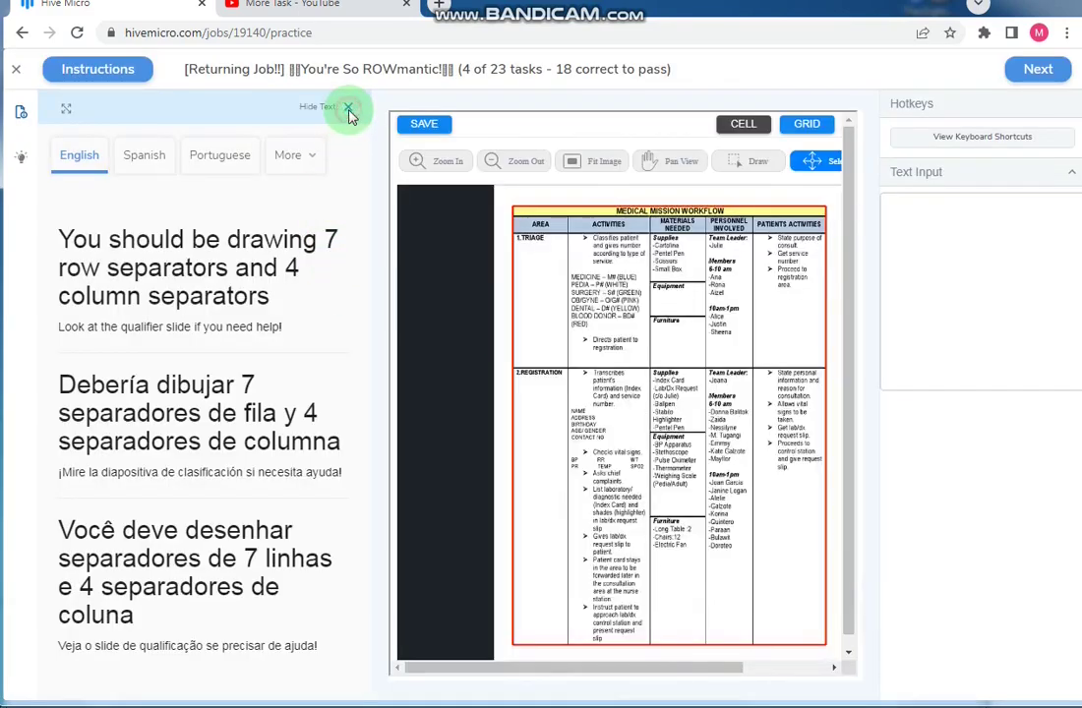
click(347, 107)
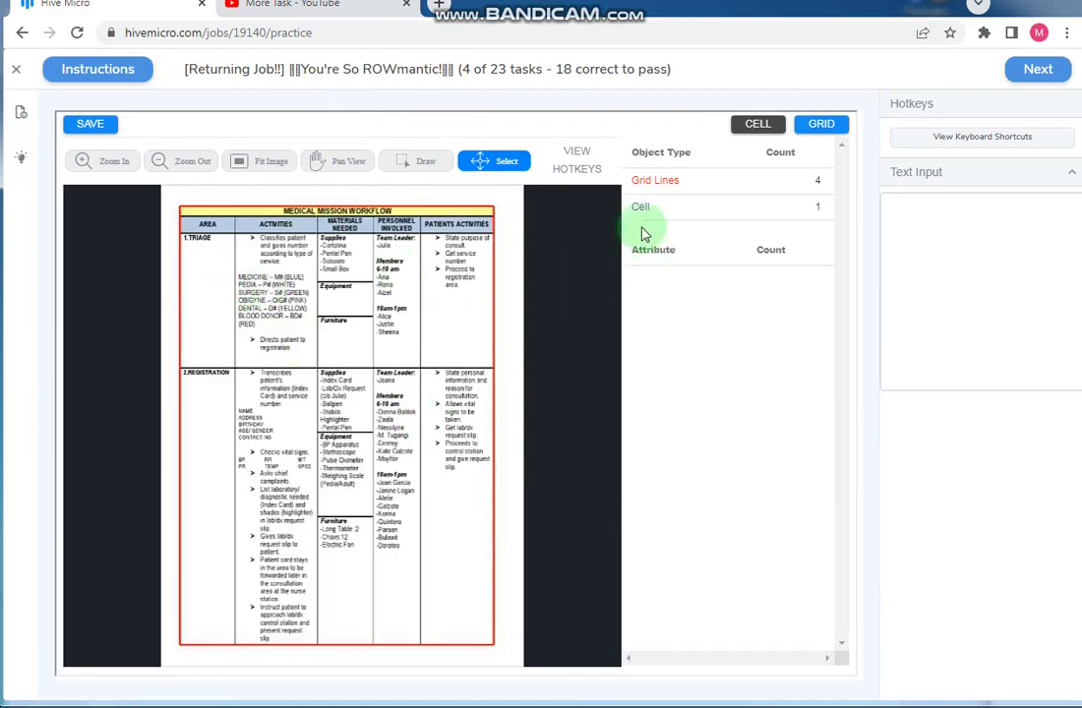
click(439, 169)
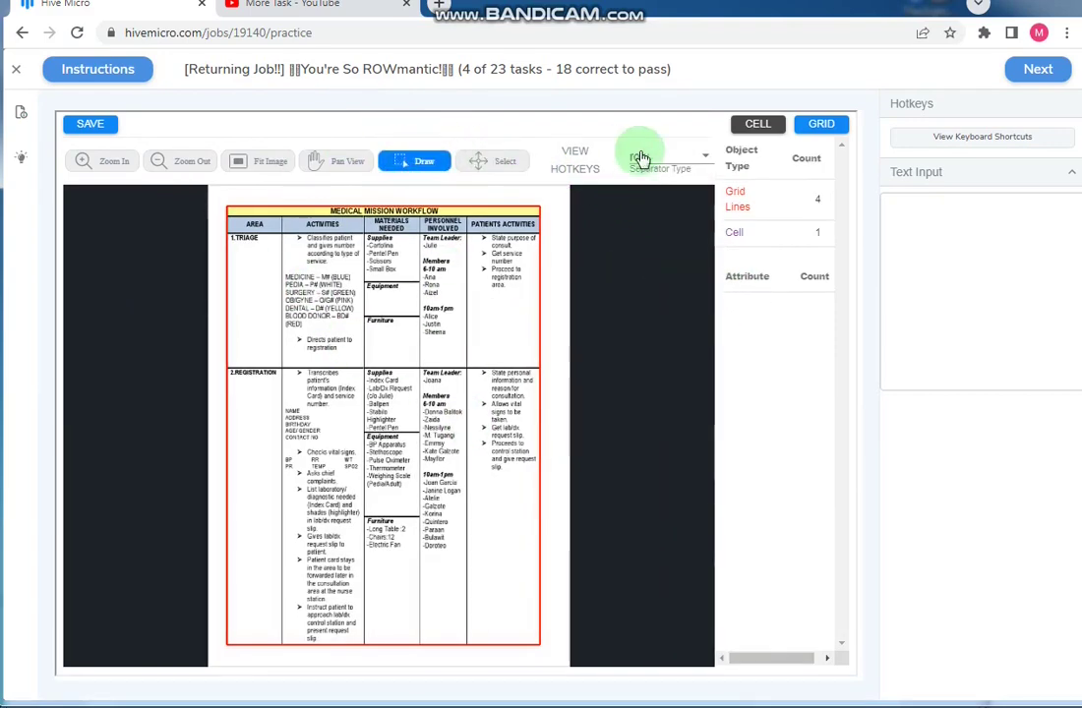
- Draw row separators below the title and header, between TRIAGE and REGISTRATION, and at the Equipment and Furniture rows
scroll(344, 217, up, 3)
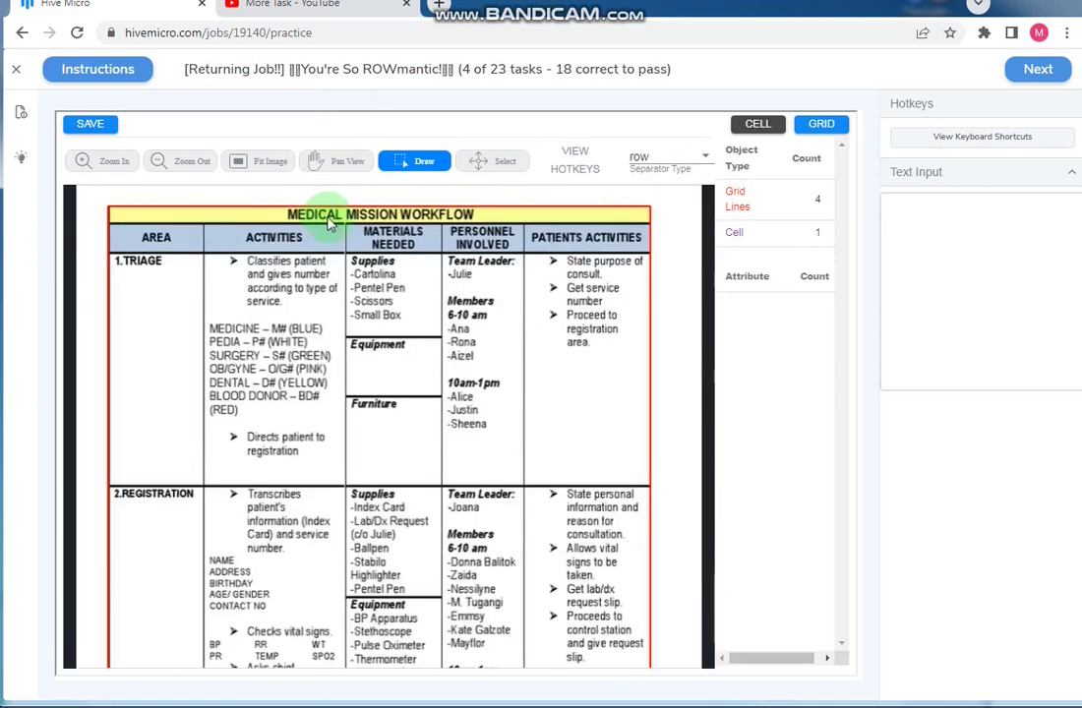
click(336, 227)
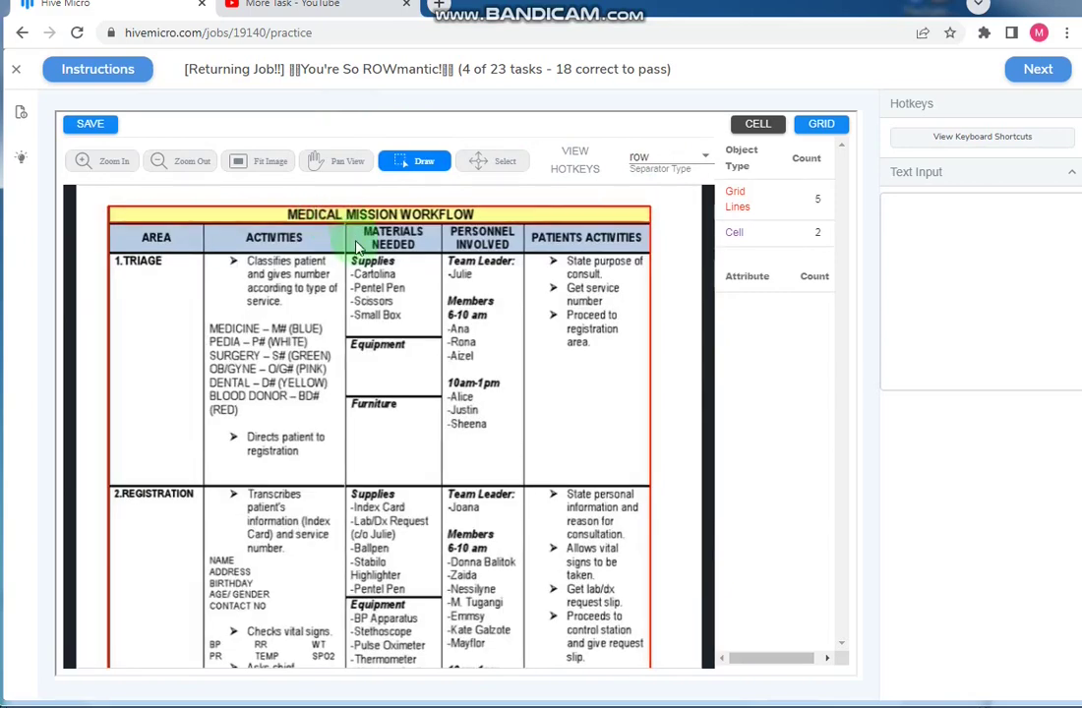
click(361, 254)
click(355, 484)
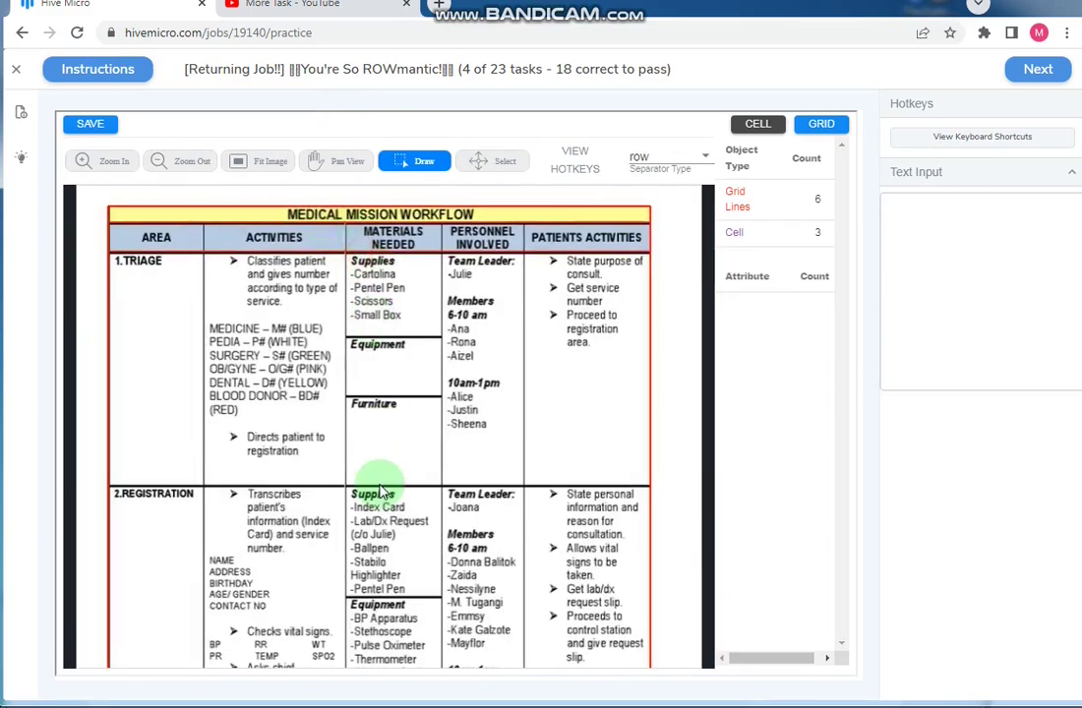
scroll(362, 309, down, 2)
scroll(380, 305, down, 1)
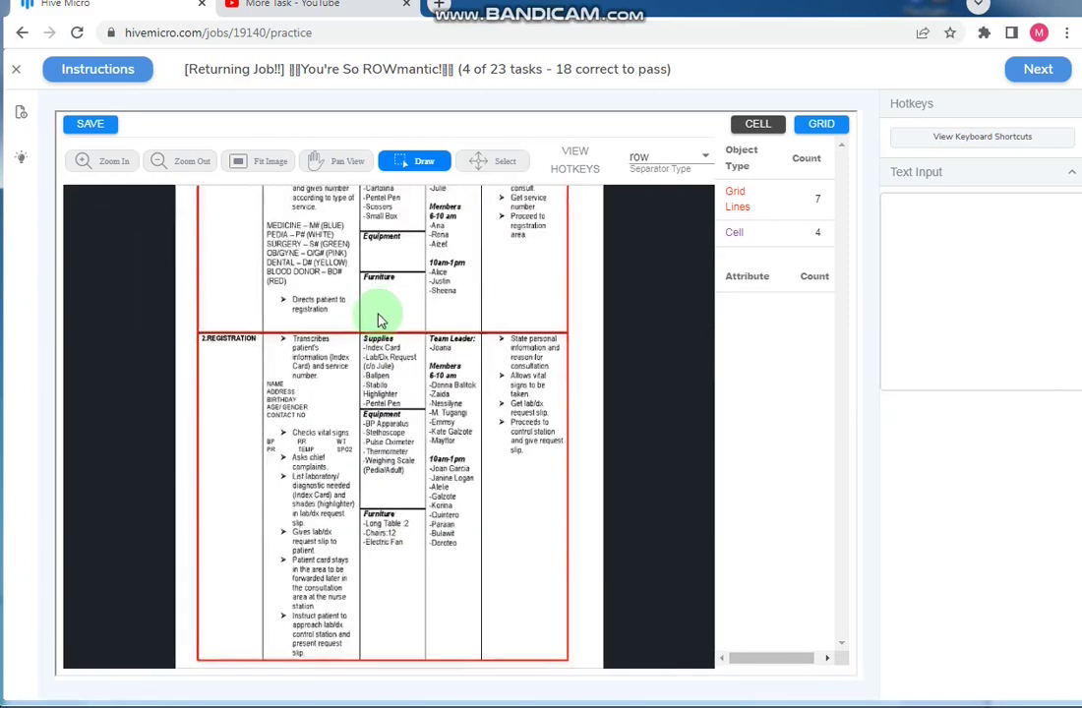
scroll(382, 324, down, 5)
scroll(384, 200, up, 5)
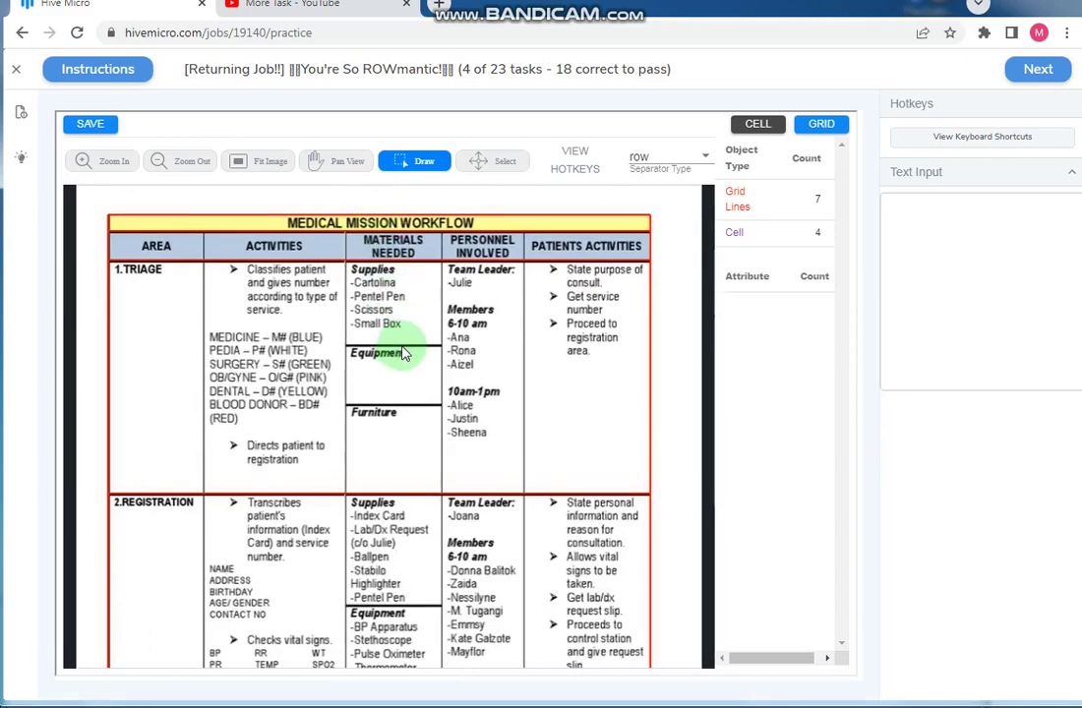
click(408, 411)
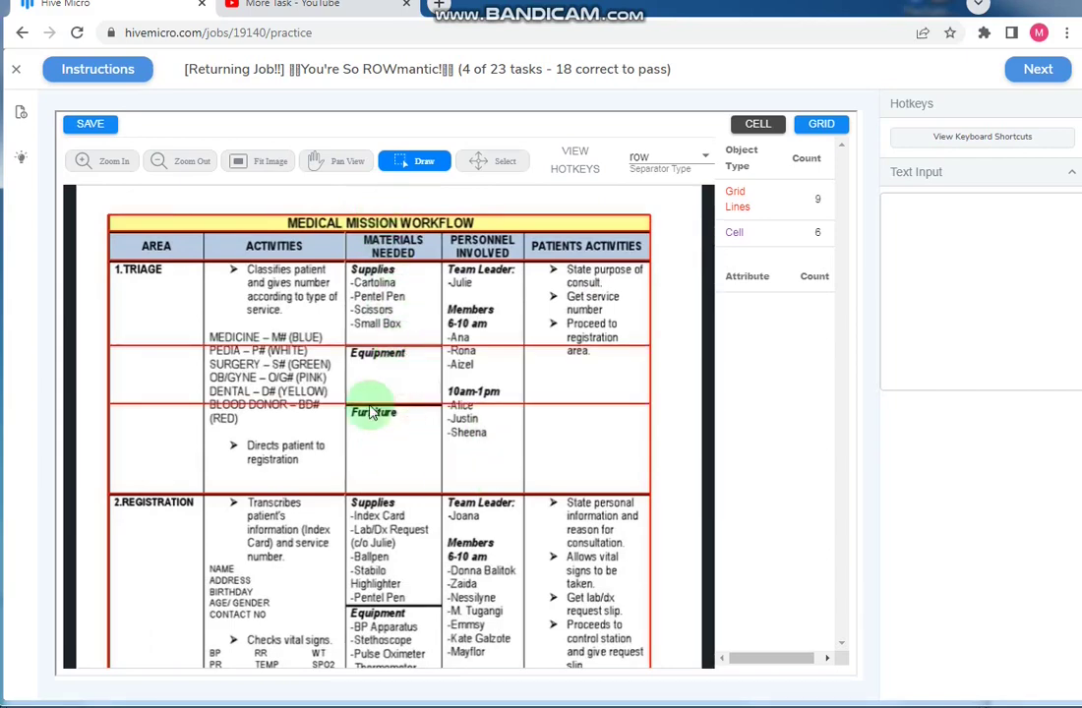
click(415, 604)
scroll(436, 352, down, 1)
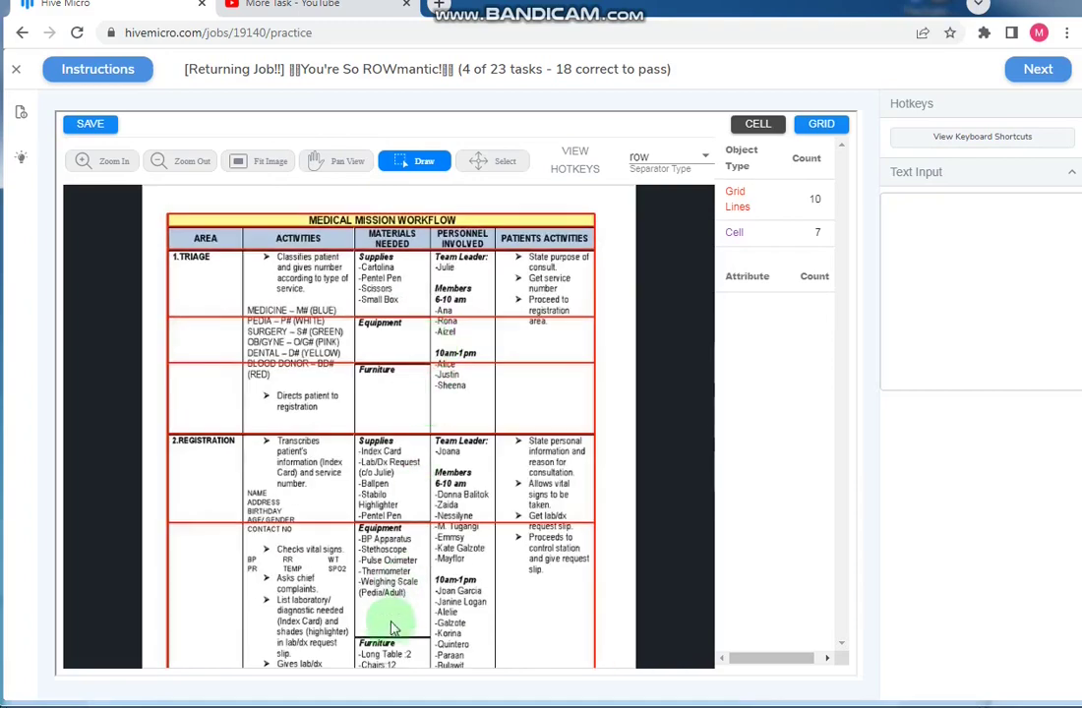
click(406, 629)
scroll(476, 491, down, 2)
scroll(375, 205, up, 2)
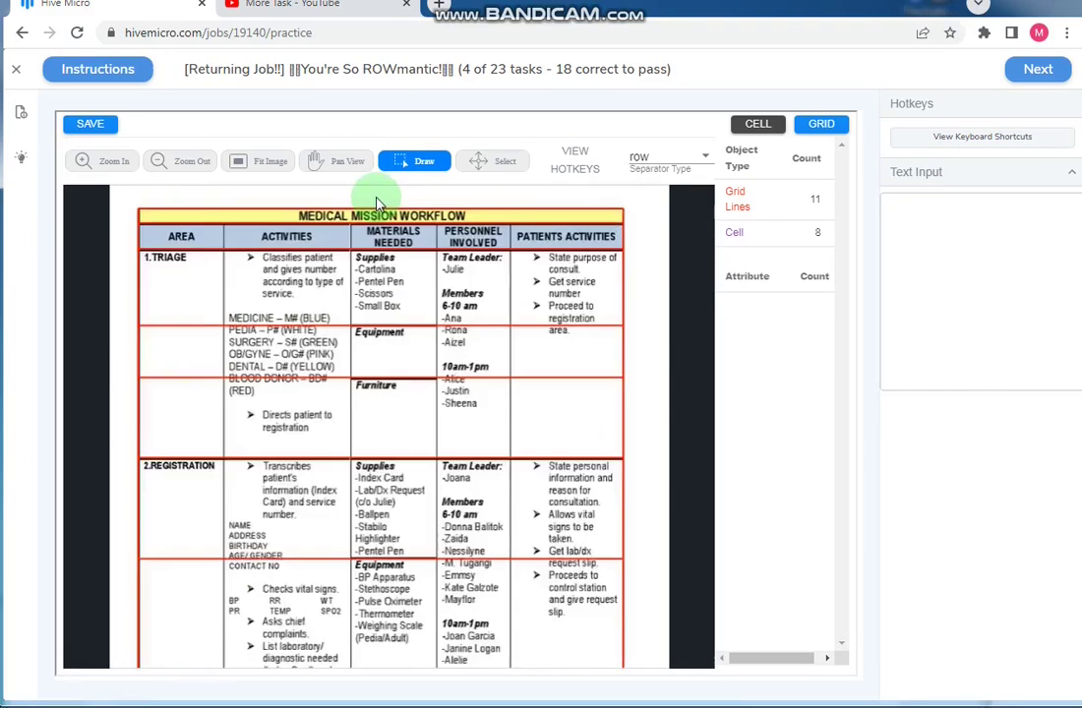
- Add column separators between AREA, ACTIVITIES, MATERIALS NEEDED, PERSONNEL INVOLVED and PATIENTS ACTIVITIES
click(260, 160)
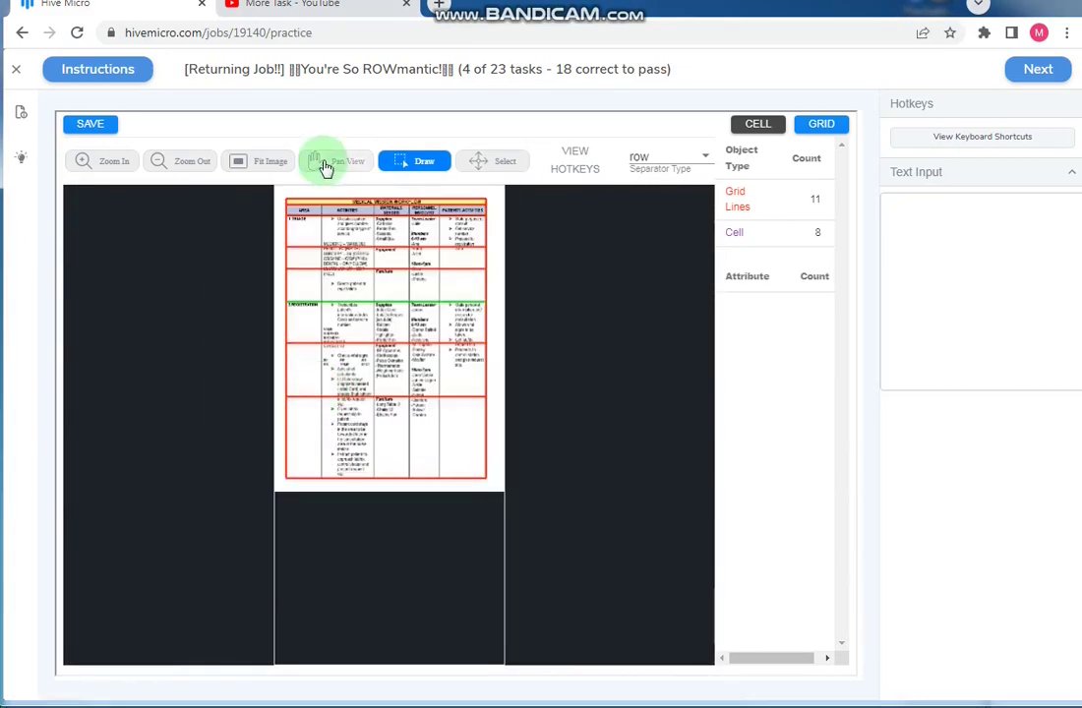
click(652, 157)
click(652, 187)
scroll(217, 224, up, 2)
click(203, 241)
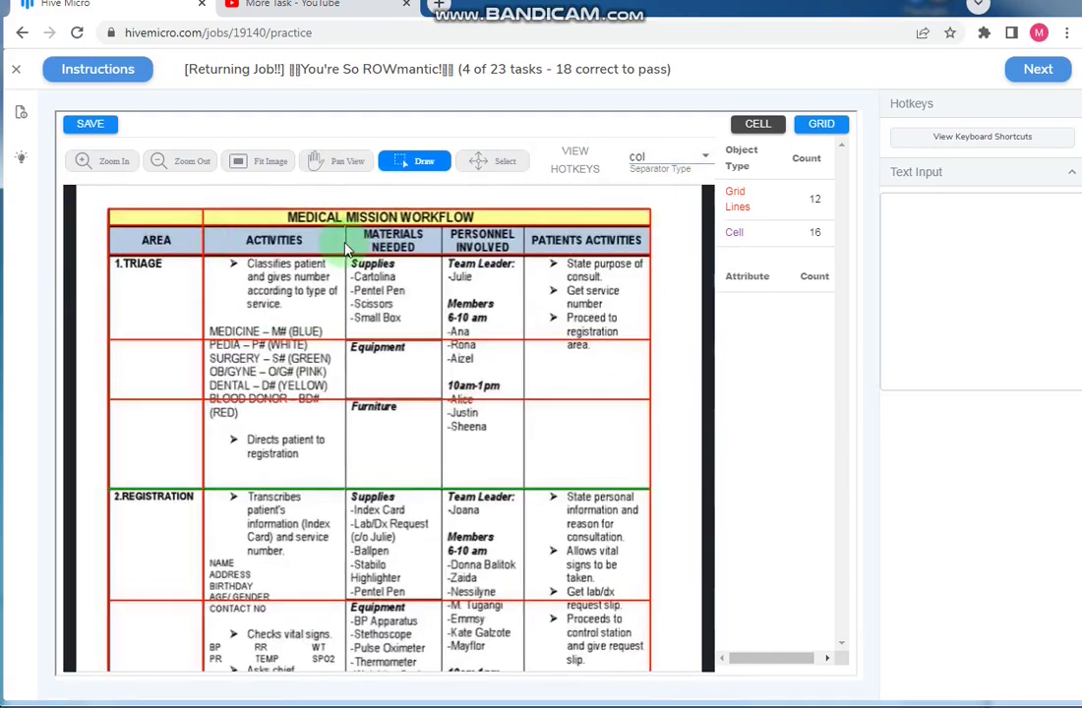
click(345, 241)
click(441, 241)
click(524, 239)
scroll(524, 239, up, 2)
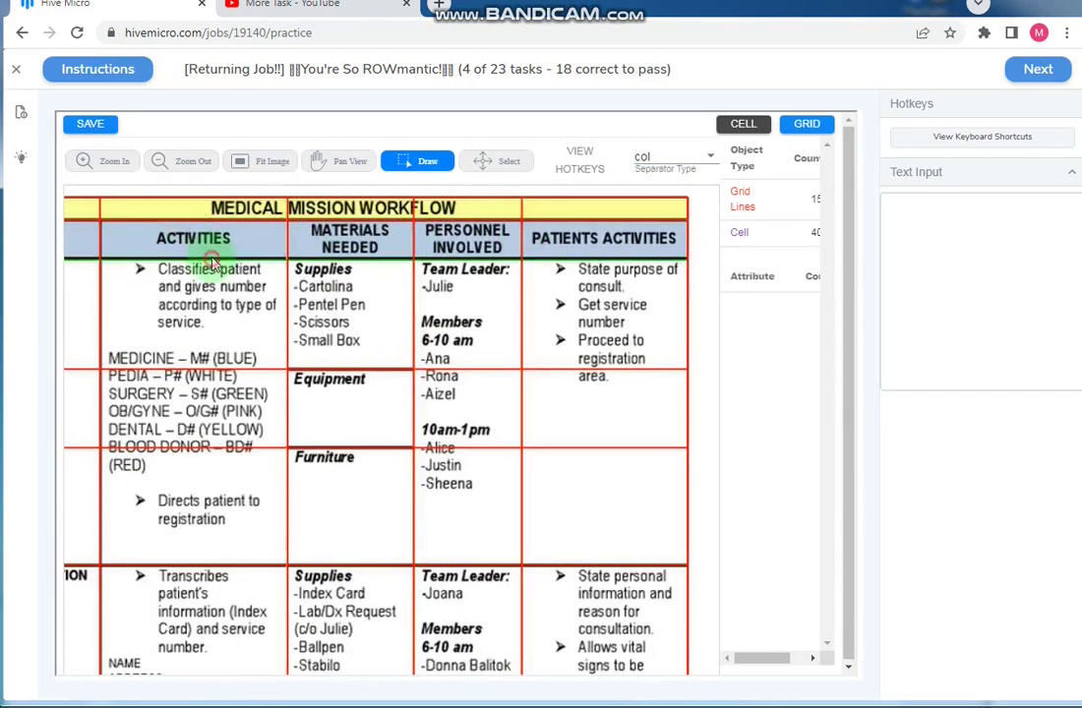
scroll(362, 295, down, 2)
scroll(393, 393, down, 1)
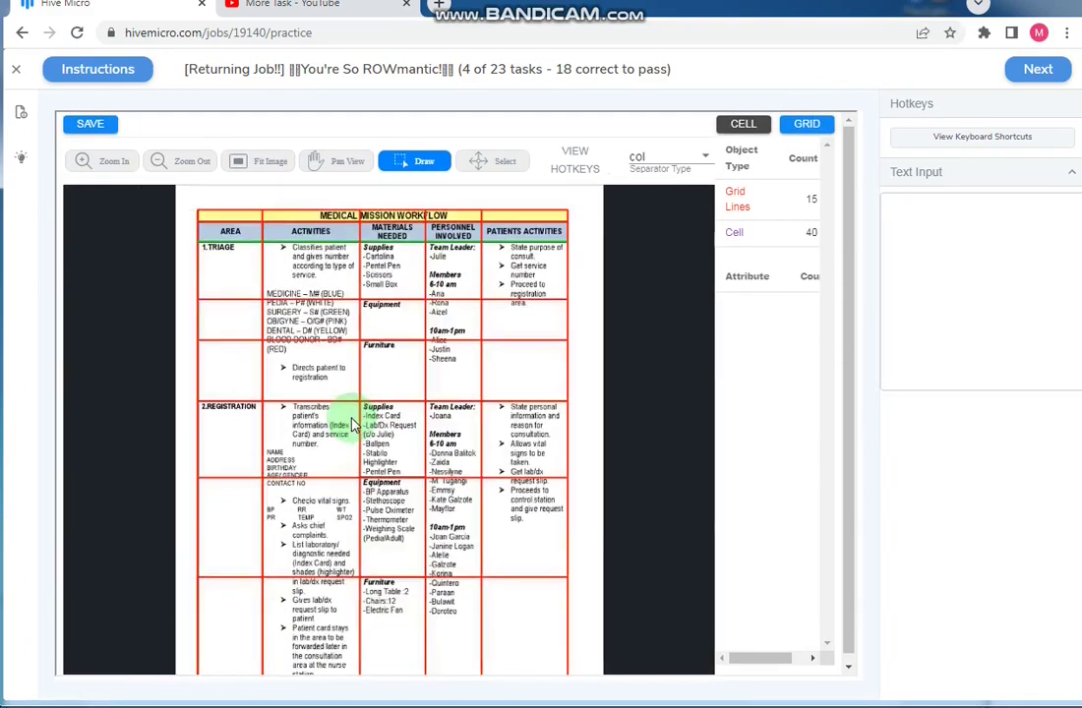
scroll(300, 215, down, 1)
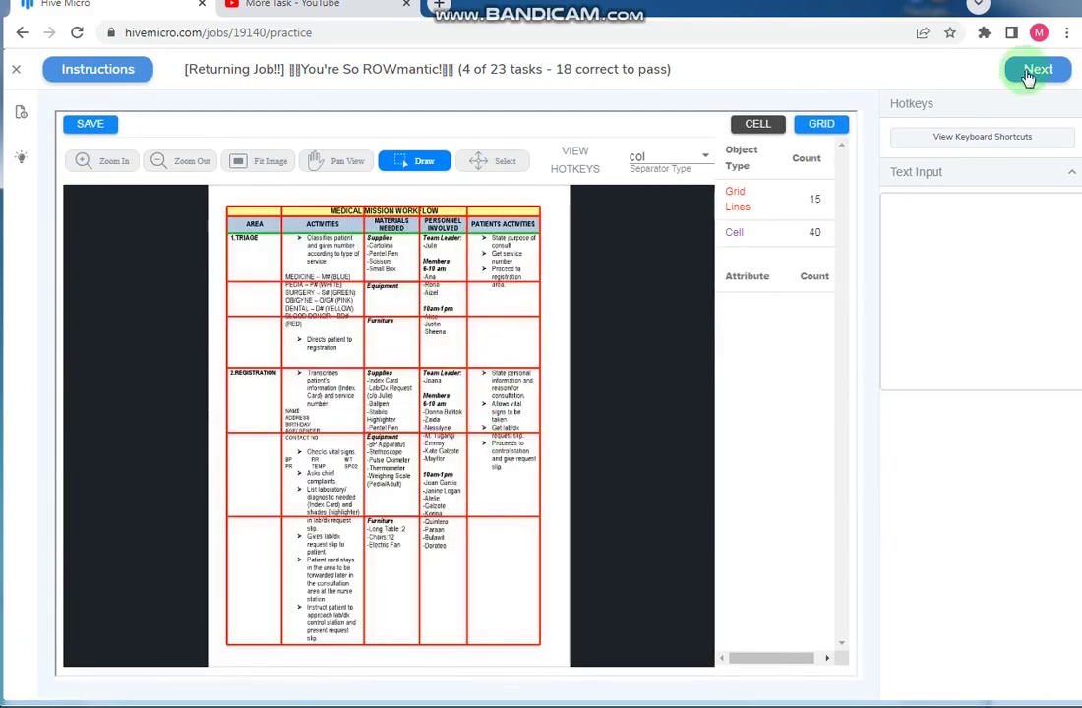
- Save the workflow table's gridlines, paste the submission ID as the answer, then submit and confirm
click(89, 124)
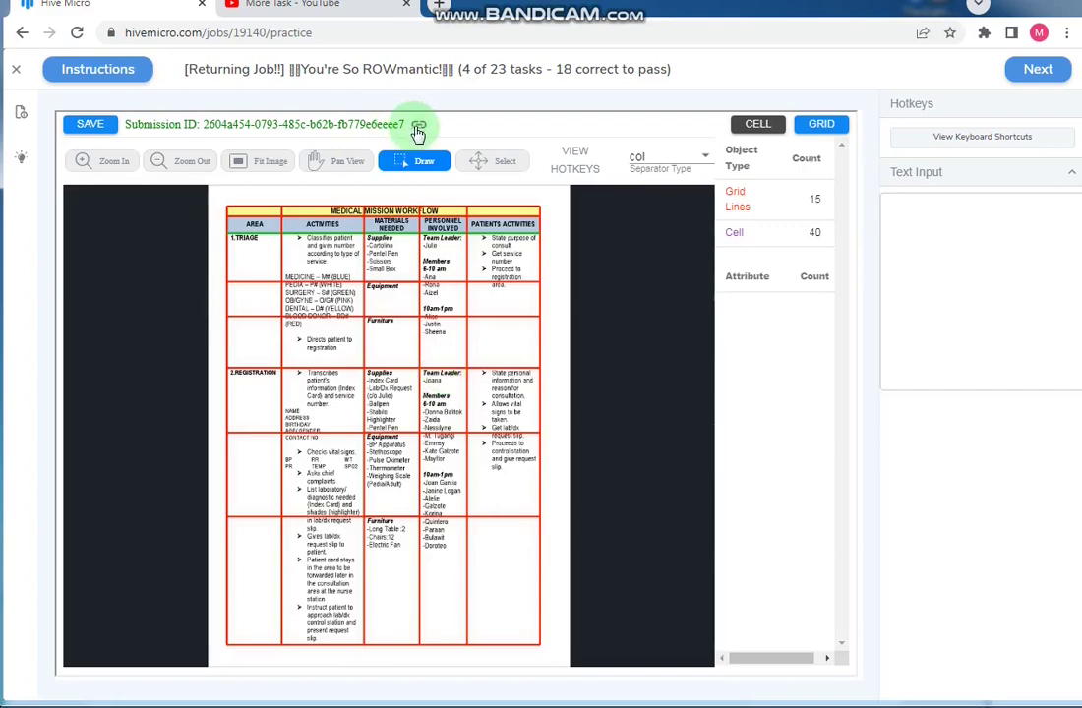
click(418, 133)
click(946, 316)
key(ctrl+v)
click(1038, 69)
click(1044, 68)
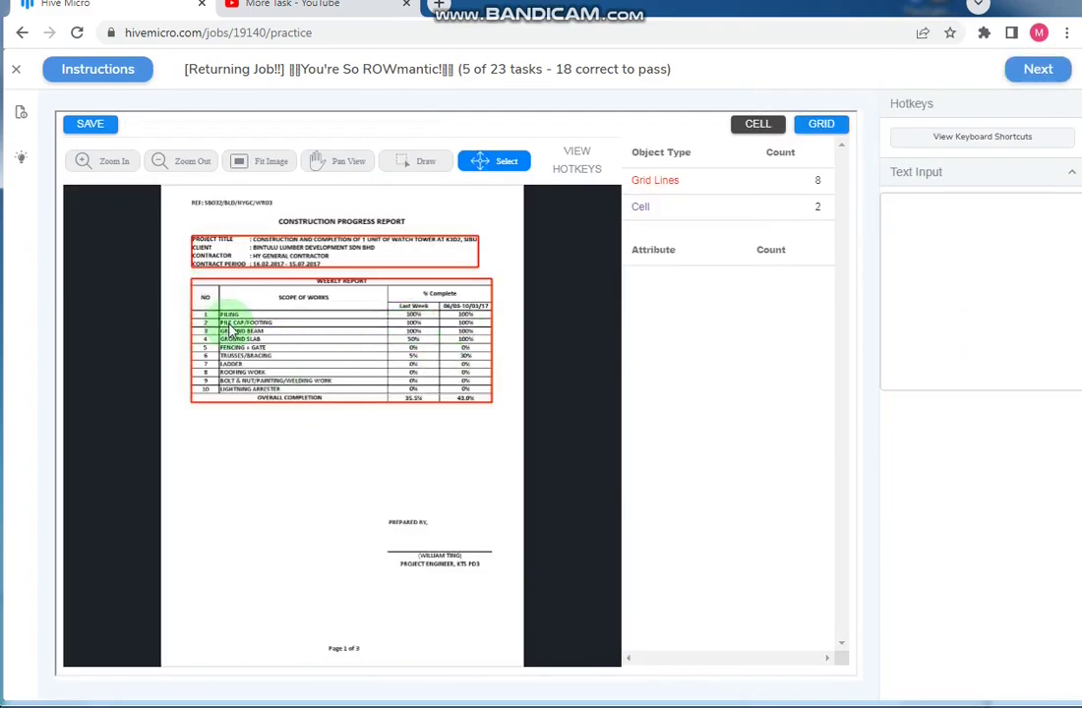
- Add row separators between the PROJECT TITLE, CLIENT, CONTRACTOR, CONTRACT PERIOD rows and under WEEKLY REPORT
scroll(234, 201, up, 2)
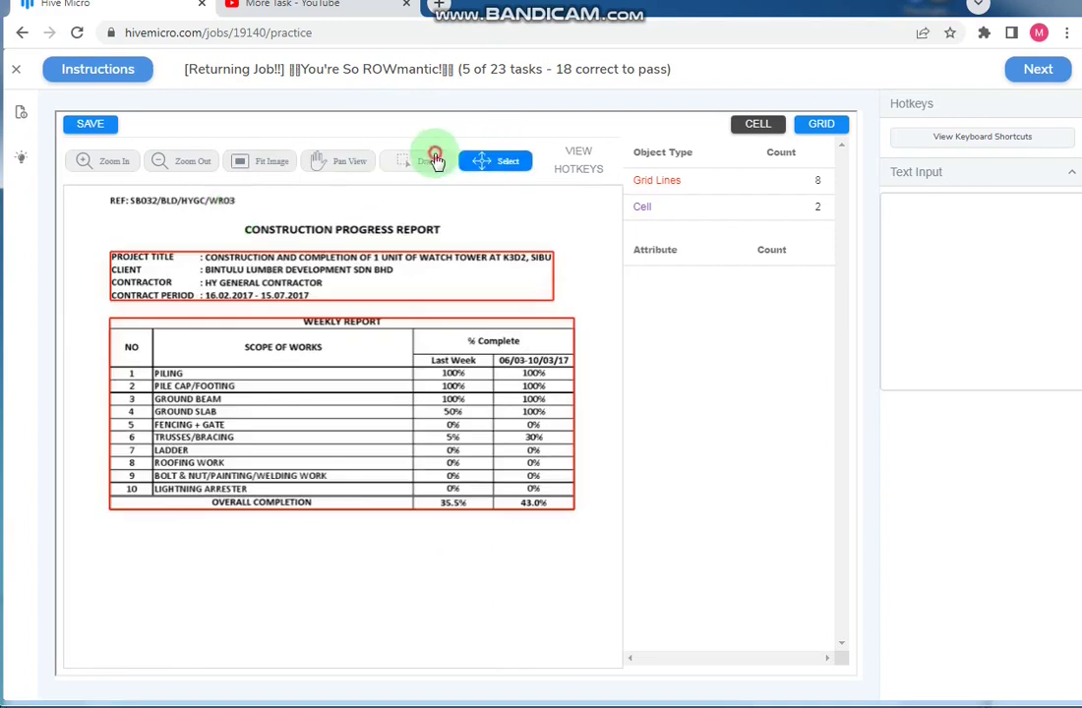
click(435, 160)
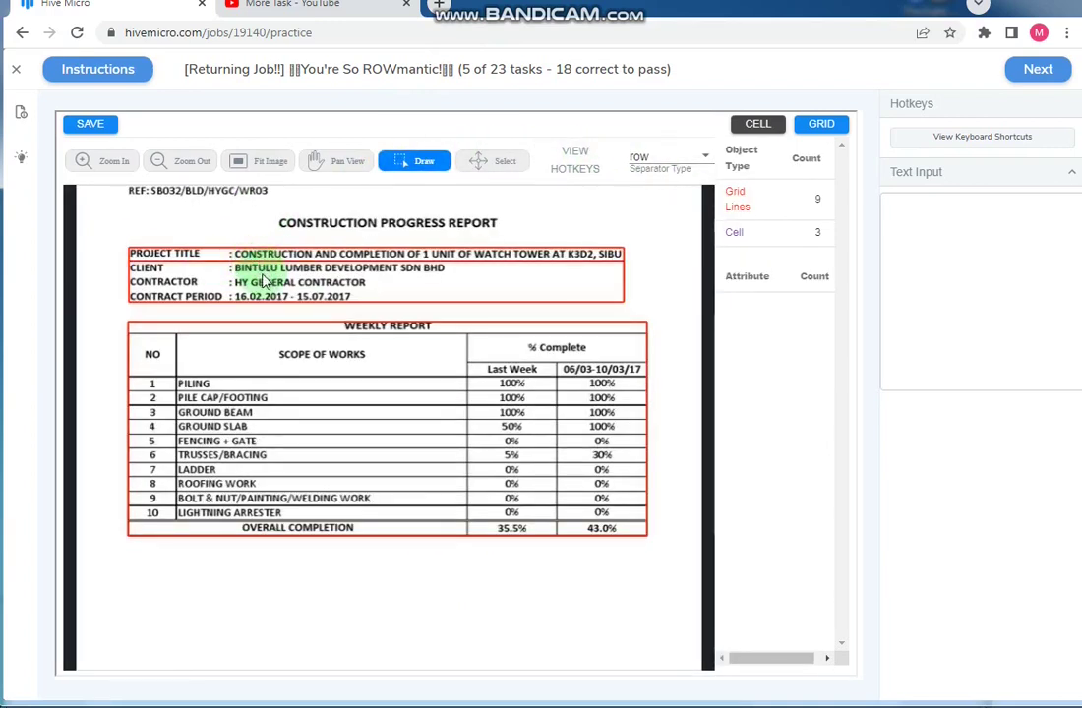
click(295, 334)
click(317, 352)
click(343, 381)
click(508, 369)
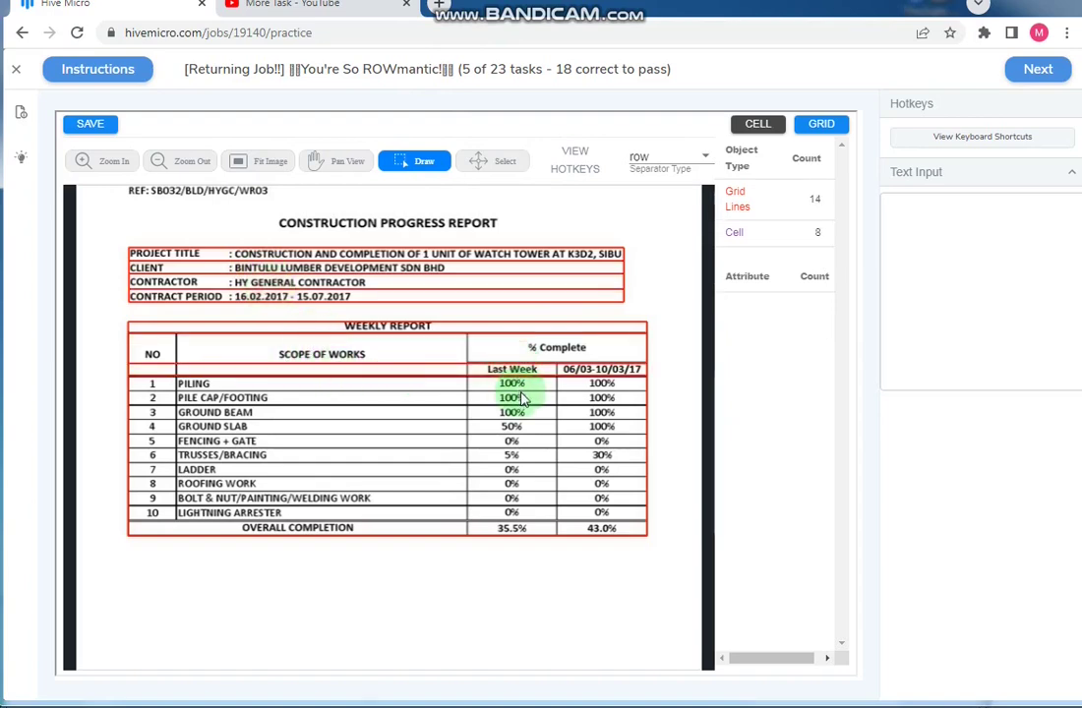
- Separate the PILING through TRUSSES/BRACING progress rows and add a separator above OVERALL COMPLETION
click(531, 433)
click(536, 447)
click(541, 463)
click(547, 477)
click(553, 491)
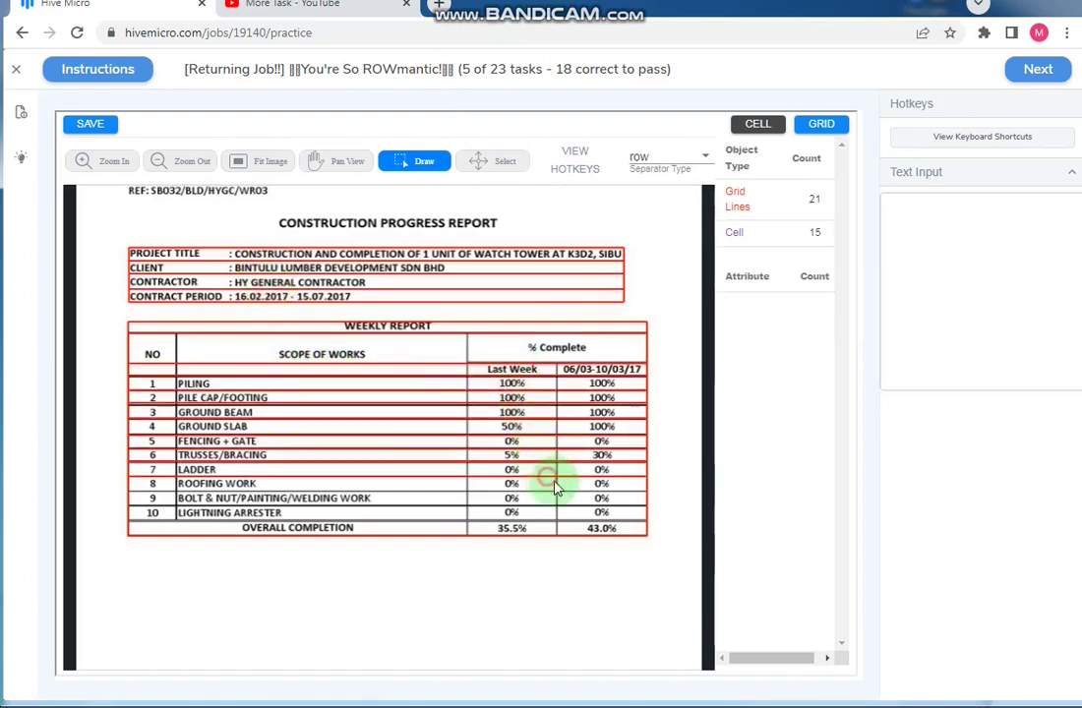
click(564, 528)
scroll(405, 382, up, 2)
scroll(483, 325, up, 2)
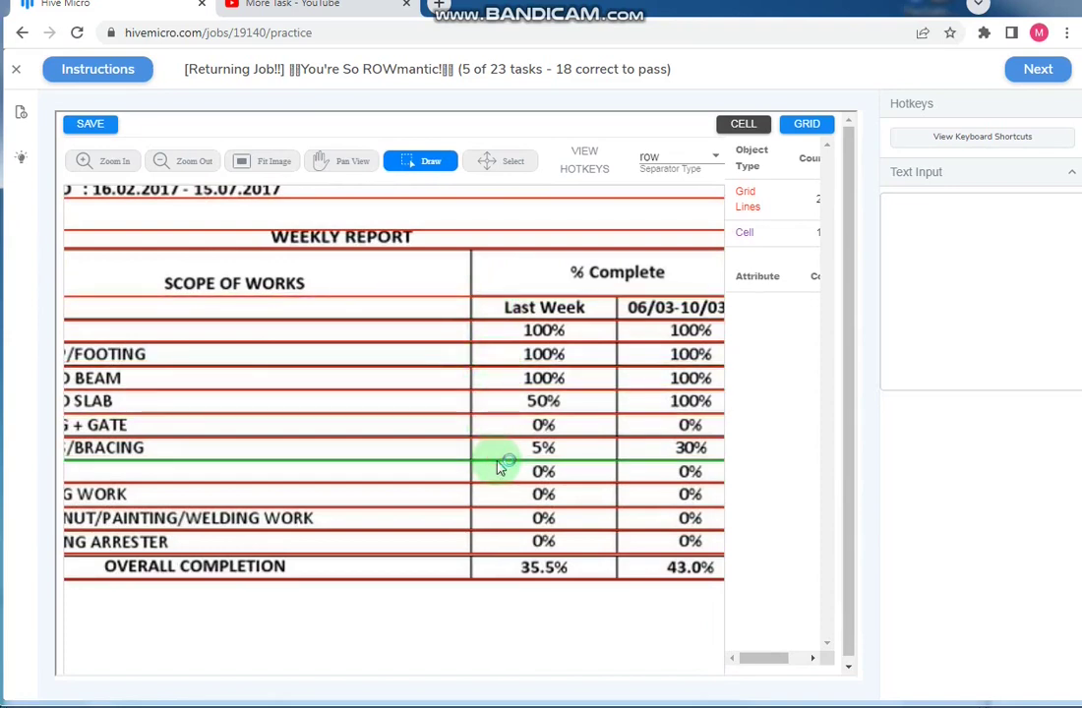
click(511, 557)
scroll(512, 556, down, 2)
scroll(265, 331, up, 1)
scroll(273, 330, up, 1)
scroll(398, 351, down, 1)
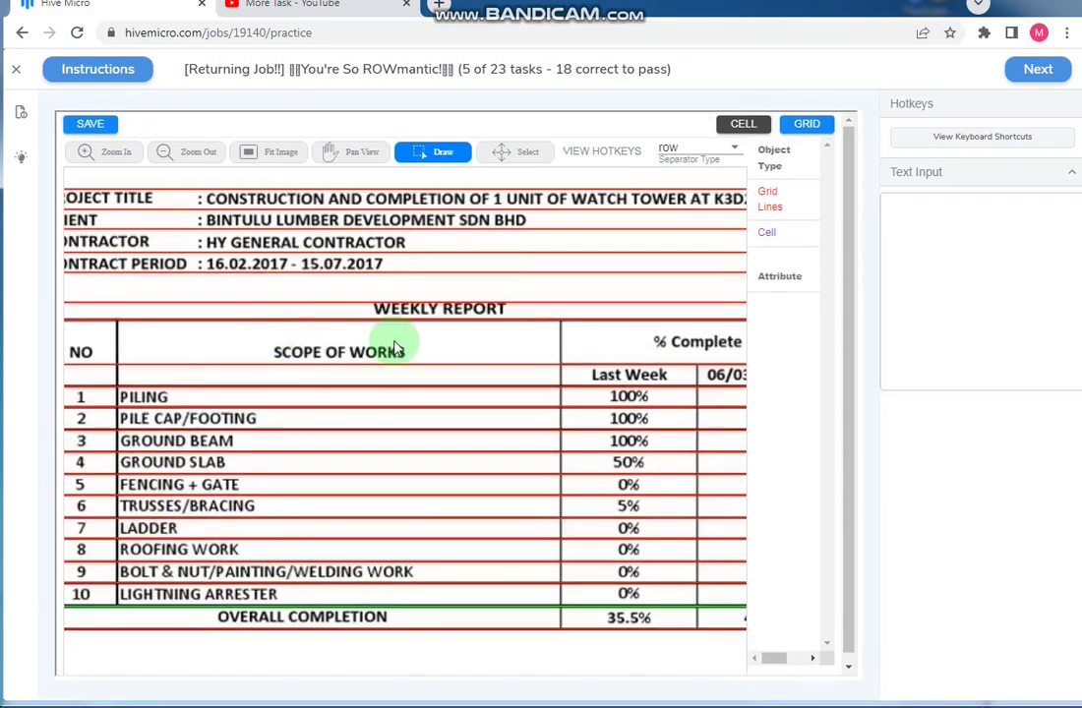
scroll(359, 331, down, 1)
scroll(267, 284, up, 1)
scroll(234, 266, down, 1)
- Place a column separator between the NO and SCOPE OF WORKS columns
click(689, 148)
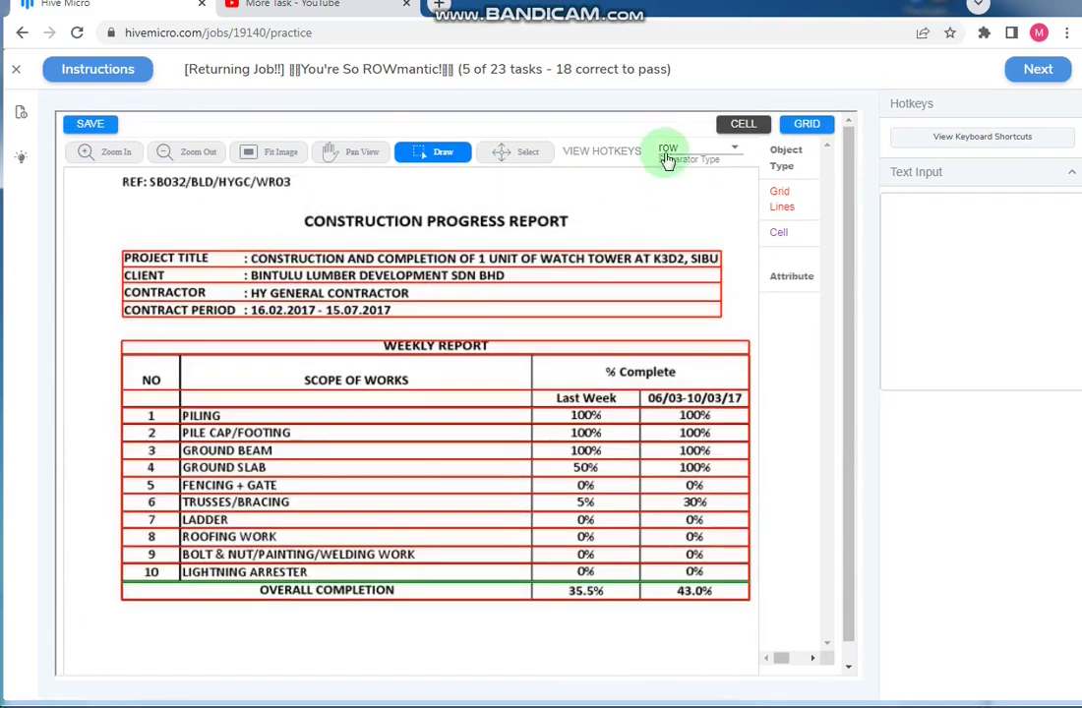
click(689, 175)
scroll(212, 232, up, 1)
scroll(251, 211, up, 2)
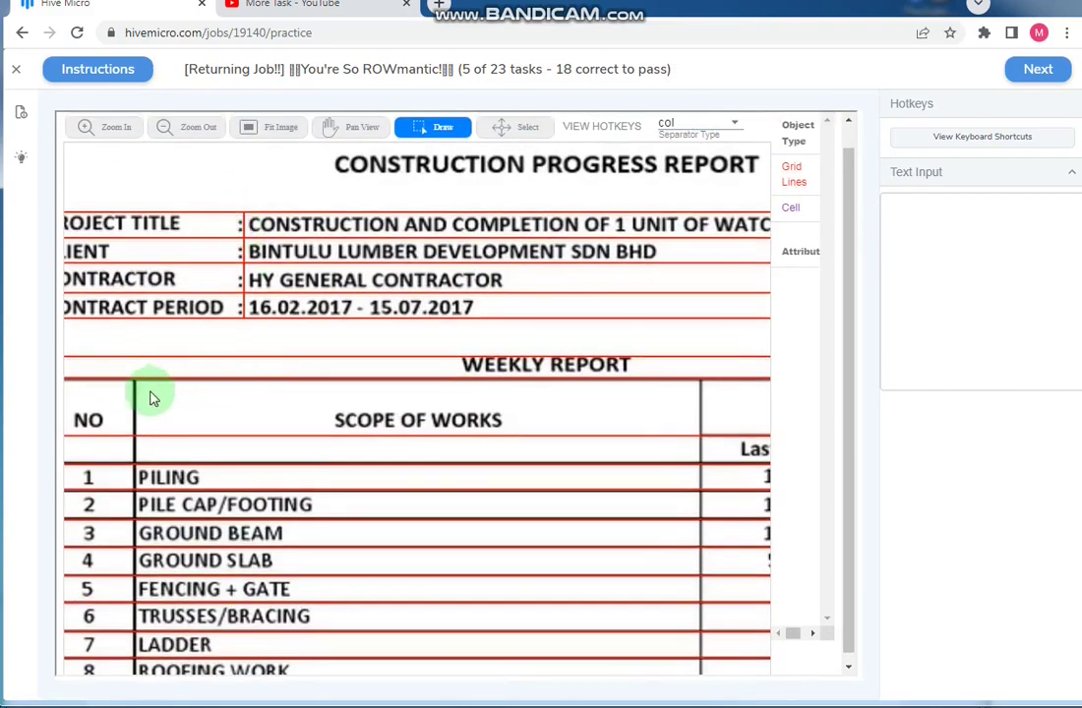
scroll(150, 391, down, 1)
click(140, 469)
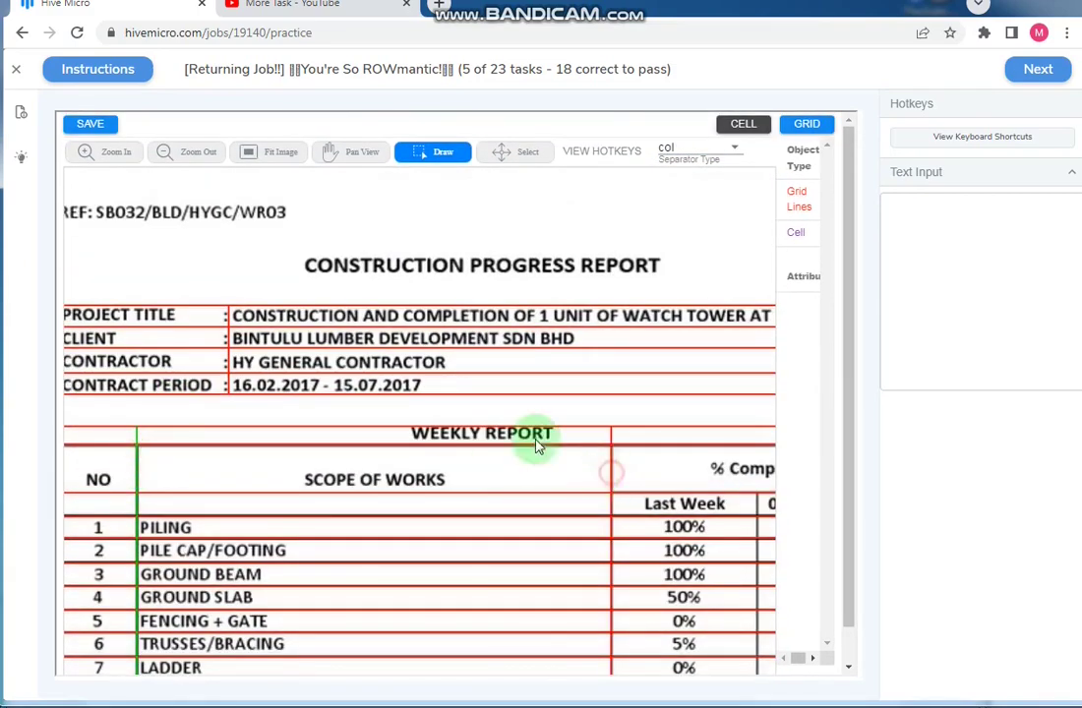
scroll(434, 447, down, 1)
scroll(636, 285, up, 2)
scroll(635, 275, down, 1)
scroll(500, 435, down, 1)
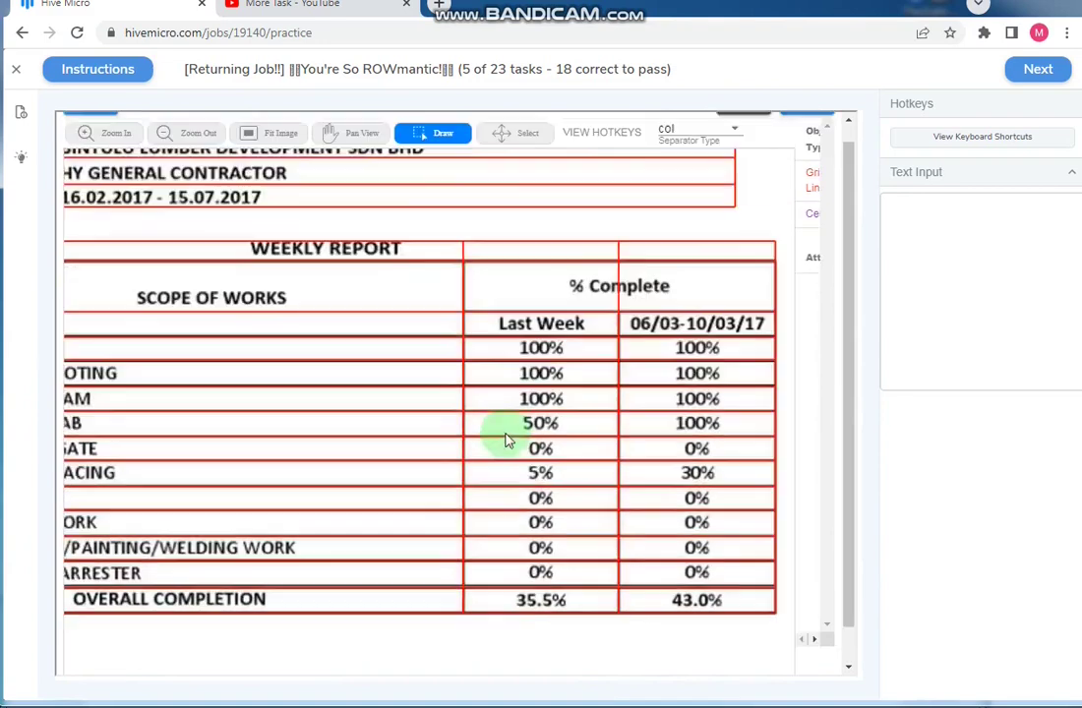
- Save the gridlines, paste the submission ID into Text Input, and submit and confirm the task
click(91, 125)
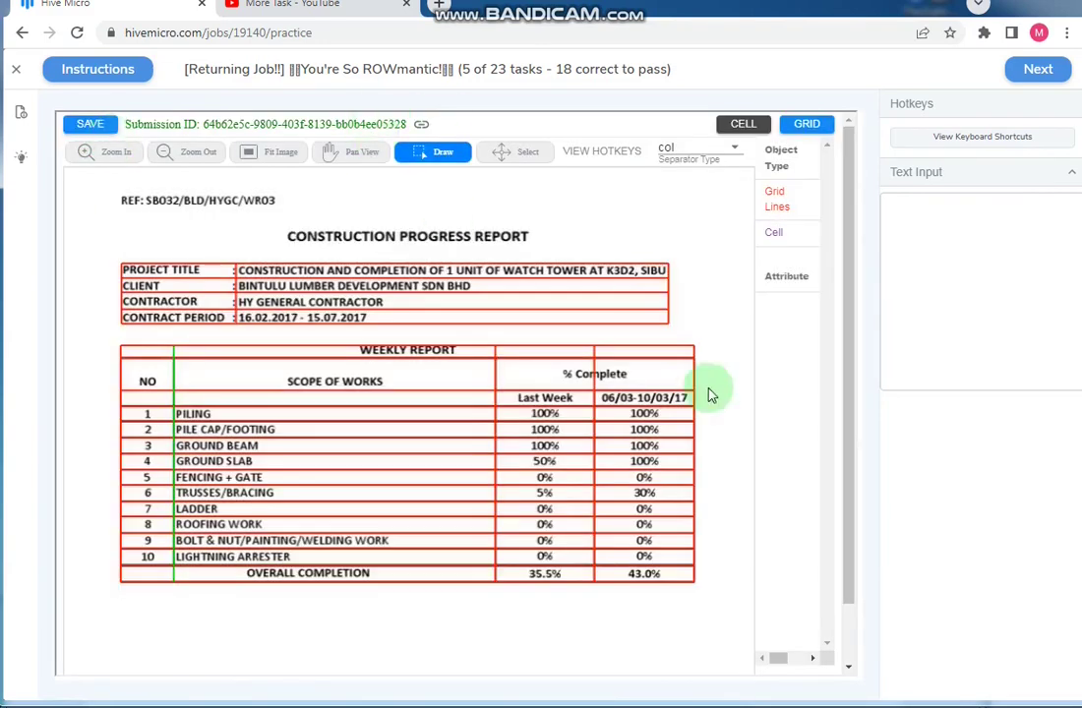
click(857, 108)
click(421, 125)
click(1034, 69)
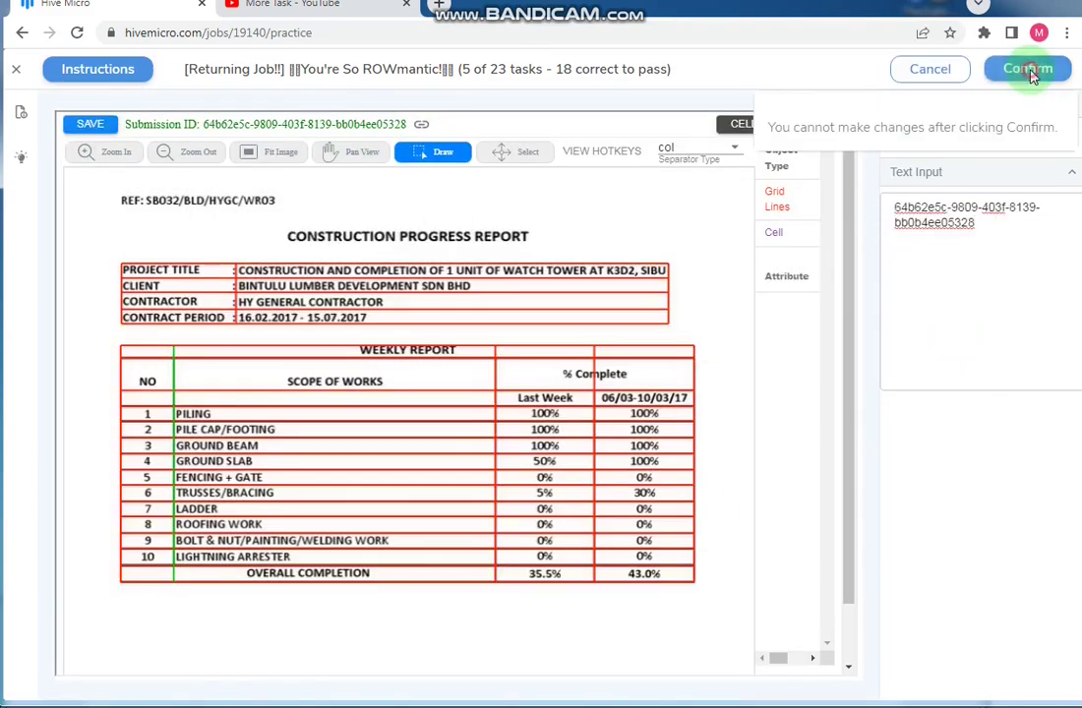
click(1034, 70)
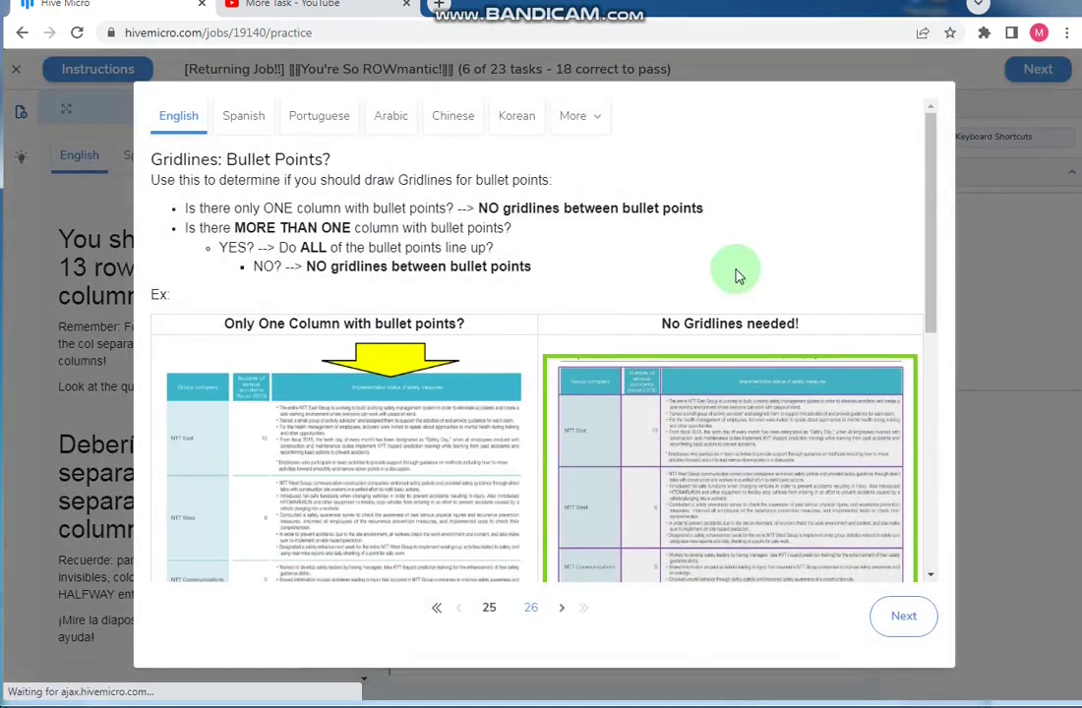
- Read task 6's bullet-point and 'No Gridlines needed!' rules, continuing to the next instructions page
scroll(578, 339, down, 2)
scroll(576, 340, up, 1)
scroll(608, 421, up, 2)
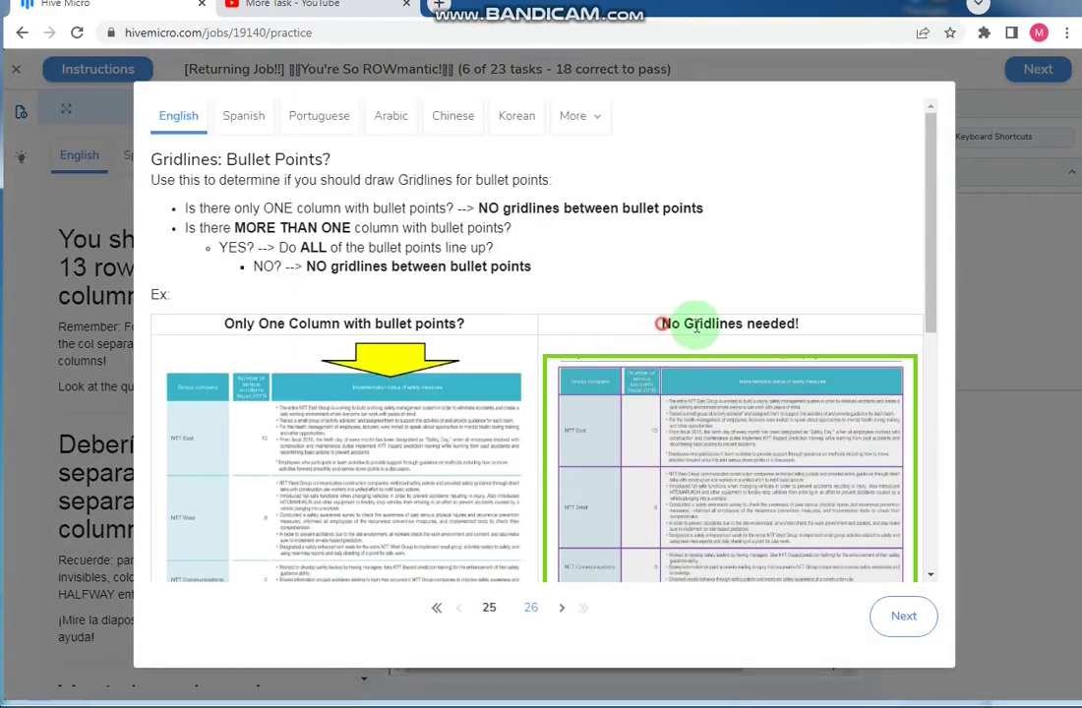
drag(695, 325, 797, 328)
click(865, 314)
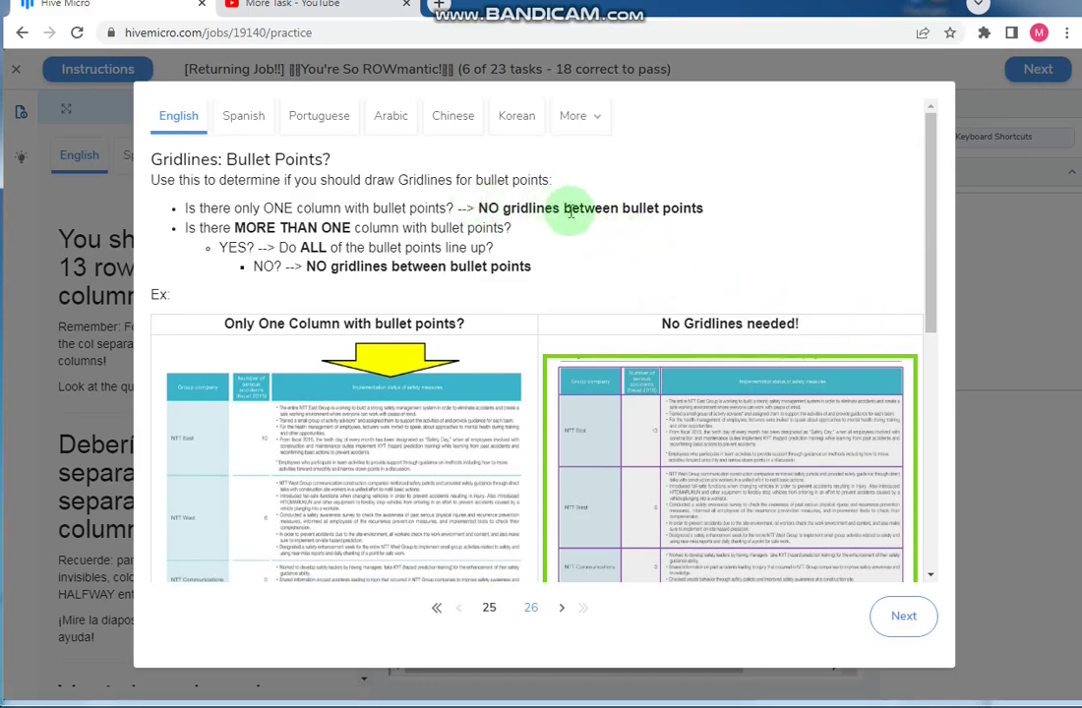
scroll(647, 344, down, 1)
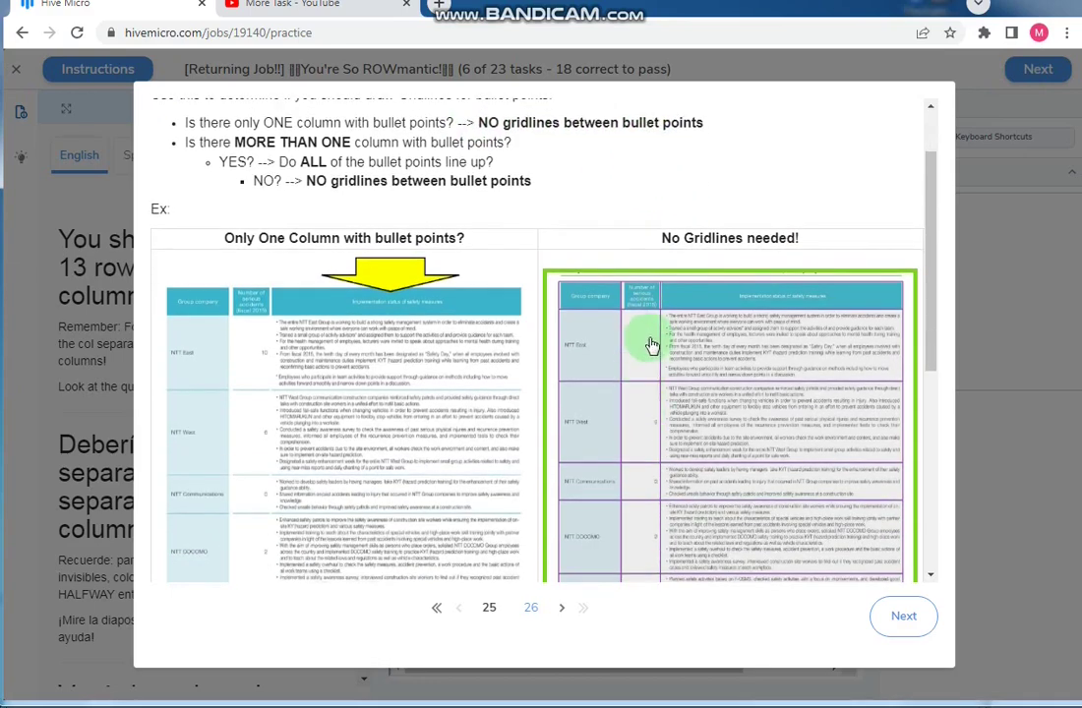
scroll(721, 365, down, 5)
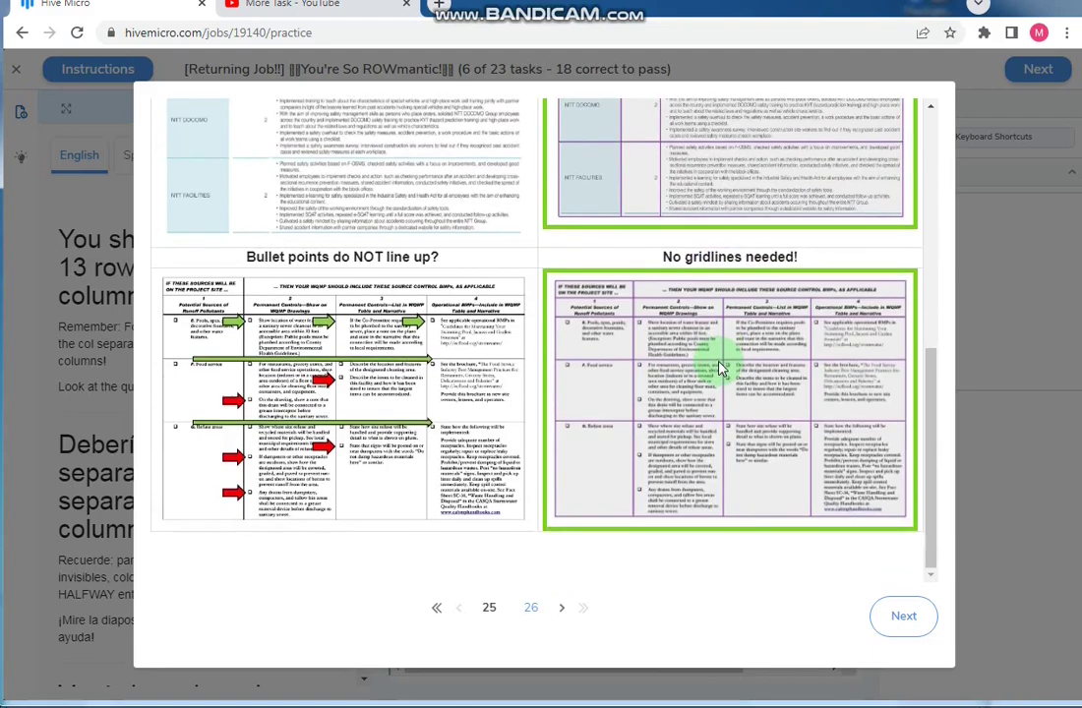
click(902, 617)
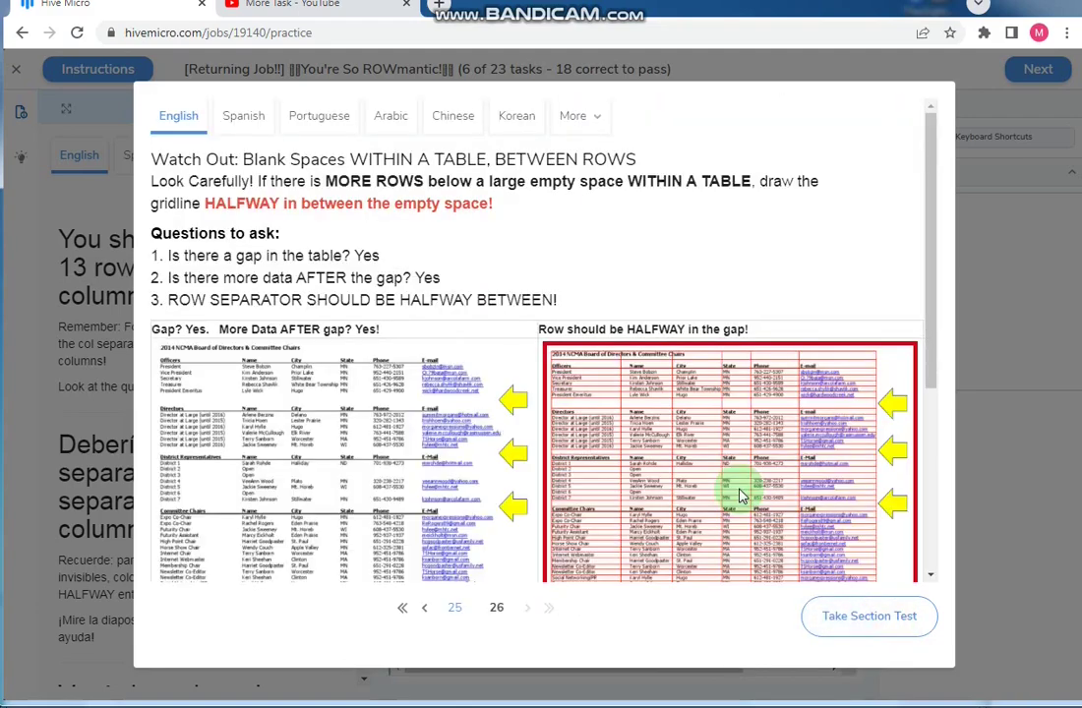
scroll(739, 494, down, 2)
scroll(740, 492, down, 2)
- Start task 6 with the instructions text hidden and row separators selected
click(855, 611)
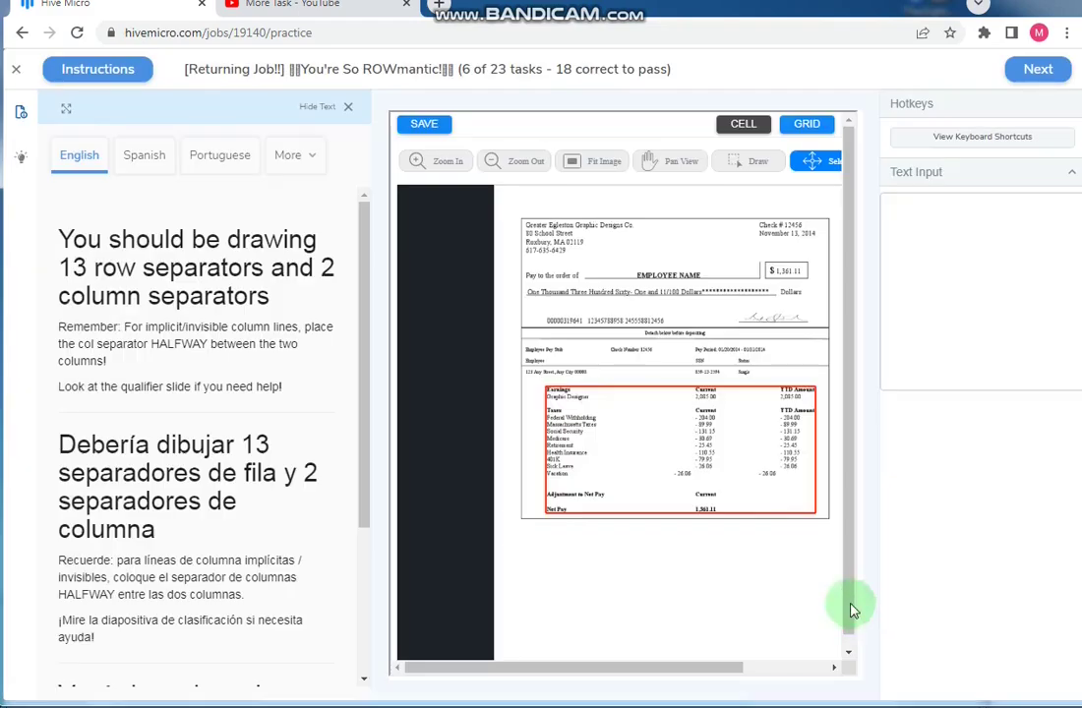
click(346, 108)
click(423, 162)
scroll(207, 408, up, 3)
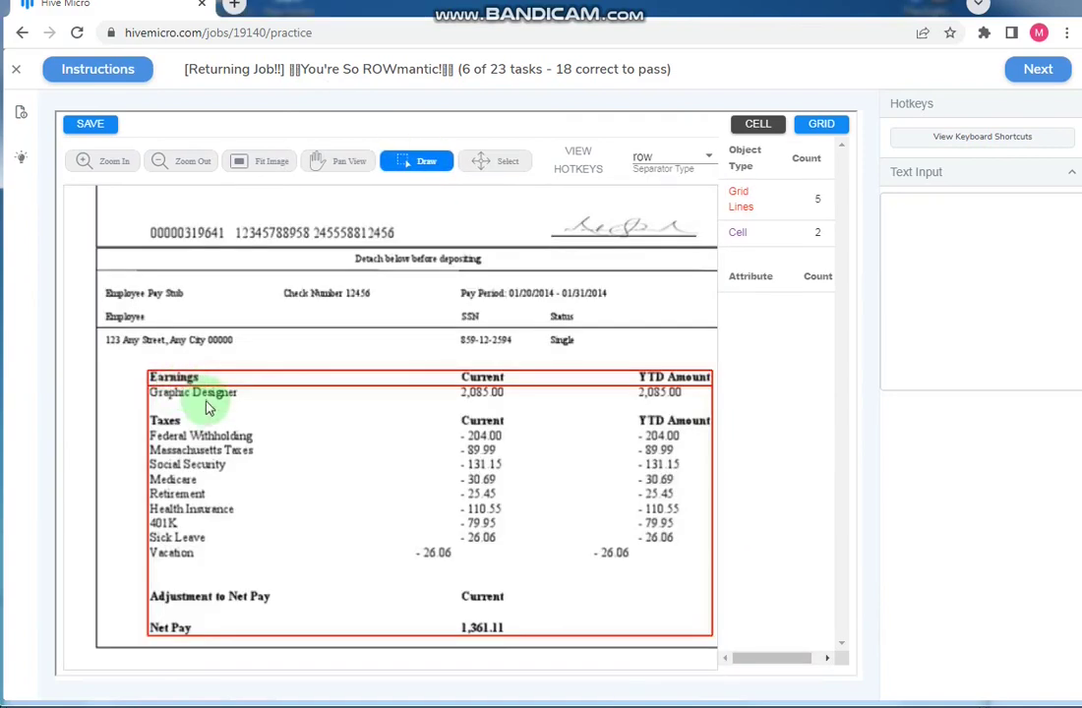
- Separate the Federal Withholding, Massachusetts Taxes, Social Security, Medicare, Retirement, Health Insurance, 401K, Sick Leave and Vacation rows
click(273, 443)
click(292, 463)
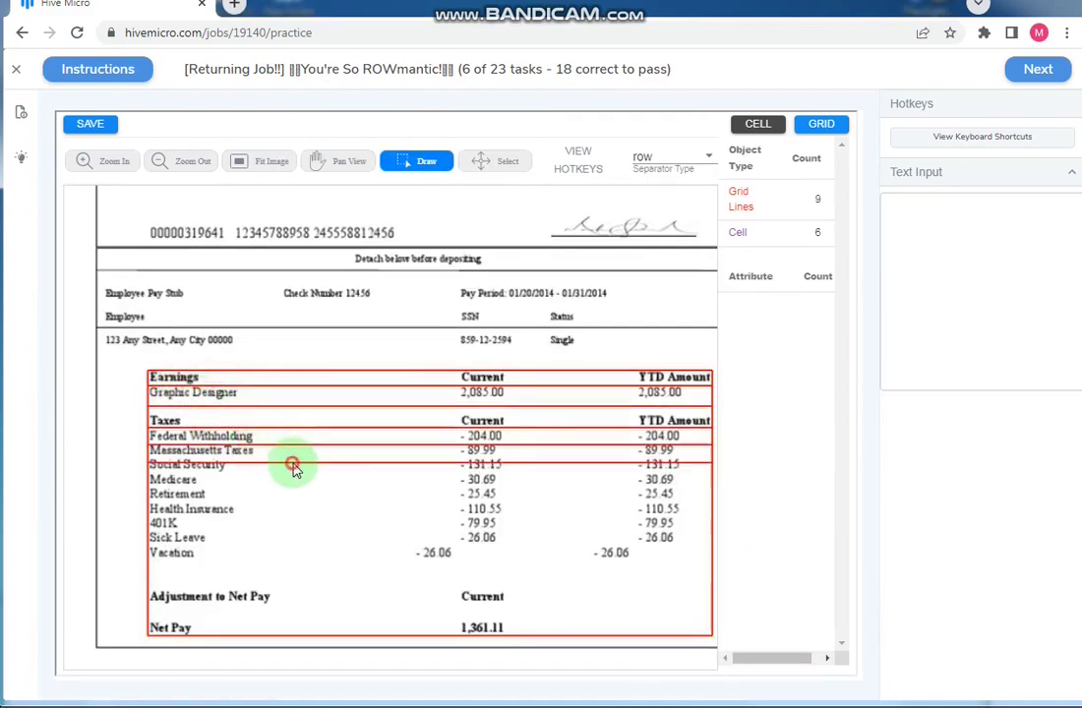
click(476, 472)
click(503, 486)
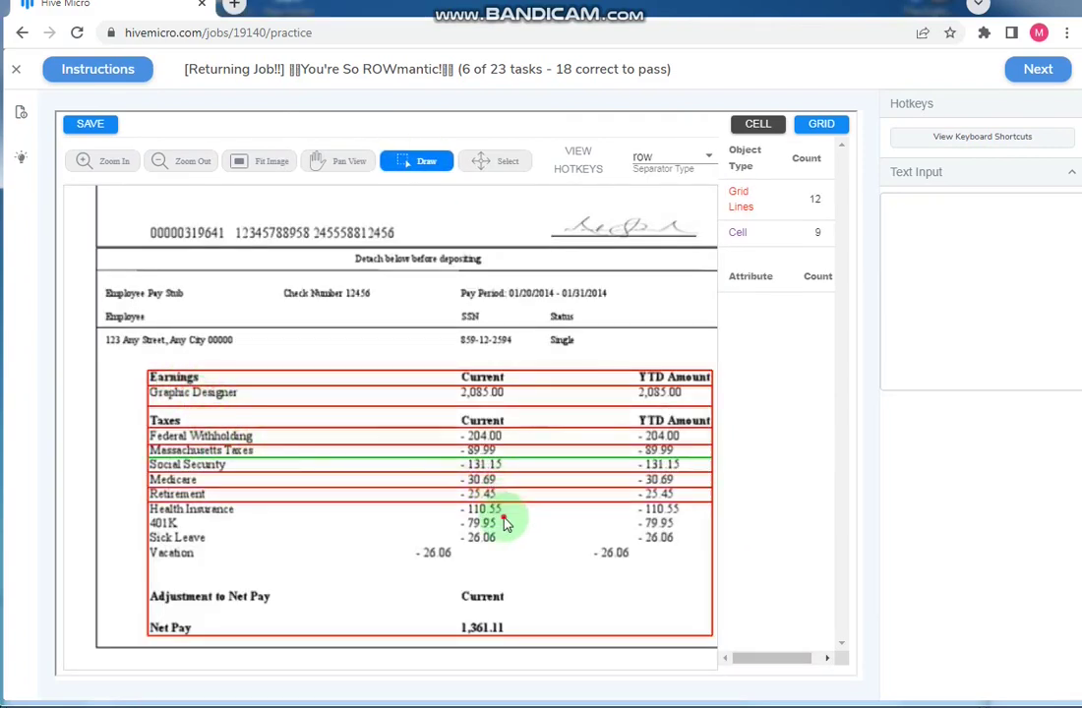
click(504, 516)
click(509, 530)
click(517, 544)
click(521, 561)
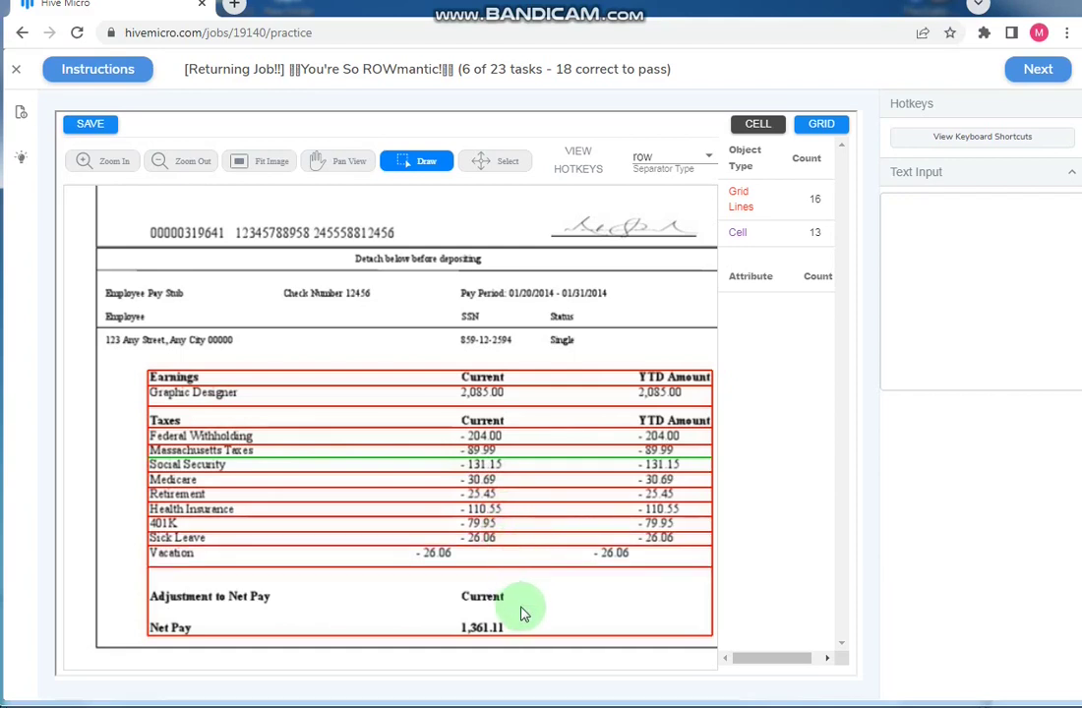
scroll(401, 405, up, 1)
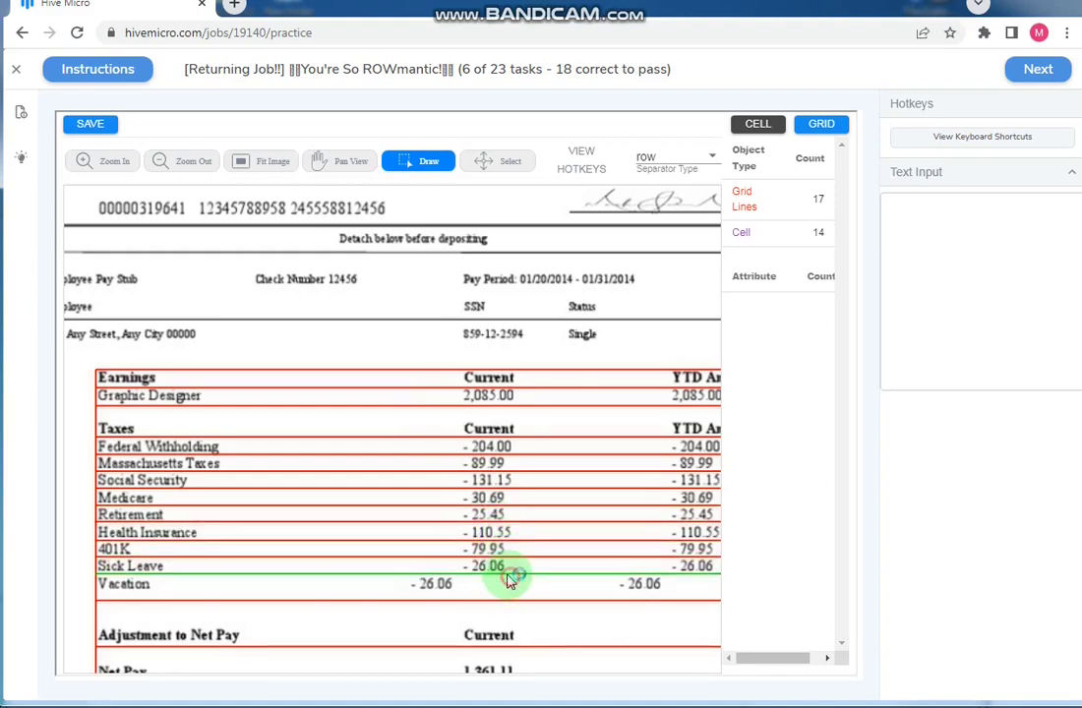
- Fix the Sick Leave/Vacation row separator and switch Separator Type to col for the amount columns
click(508, 572)
scroll(477, 443, down, 2)
click(679, 157)
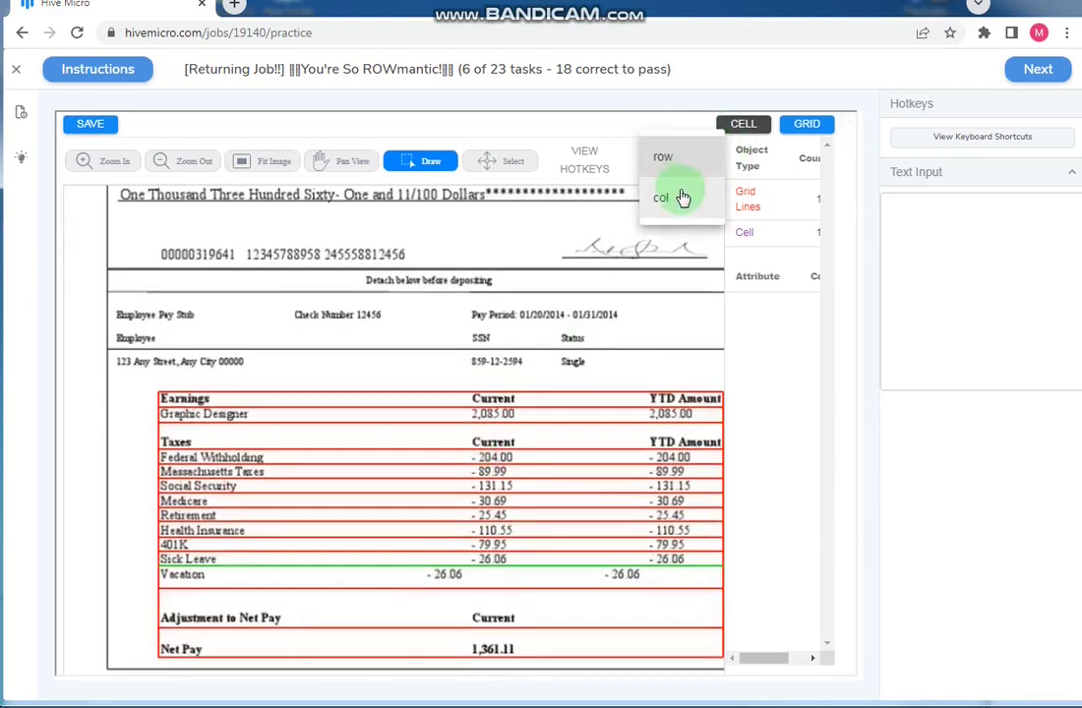
click(683, 192)
scroll(485, 403, up, 2)
scroll(452, 403, up, 1)
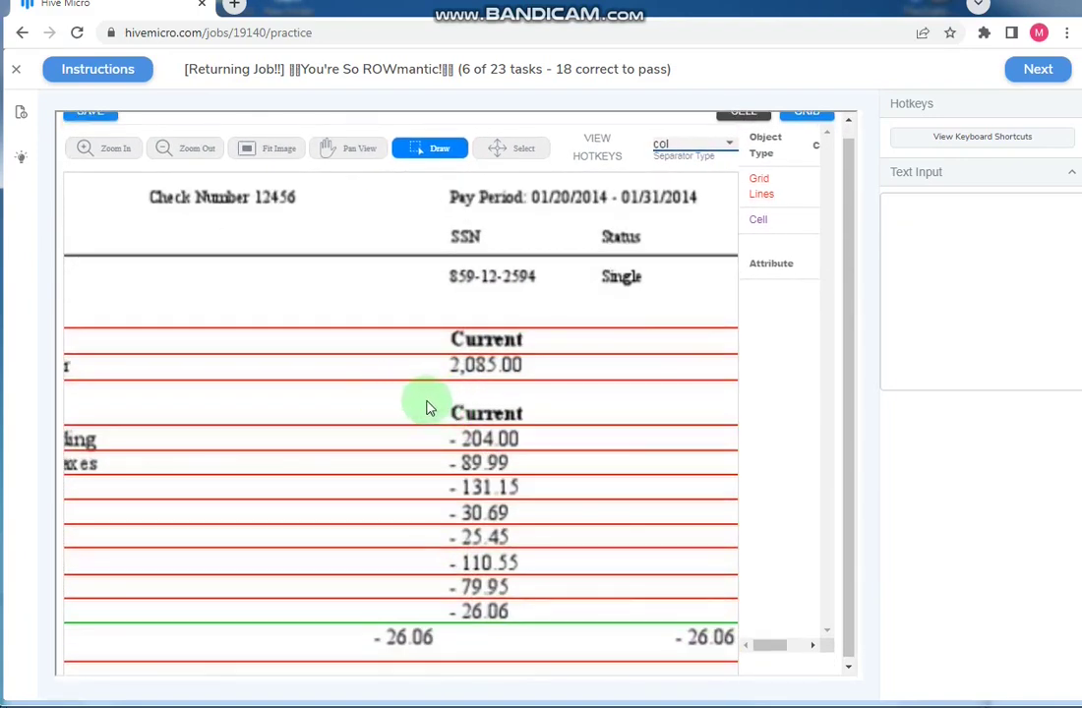
scroll(413, 422, down, 2)
scroll(663, 417, up, 1)
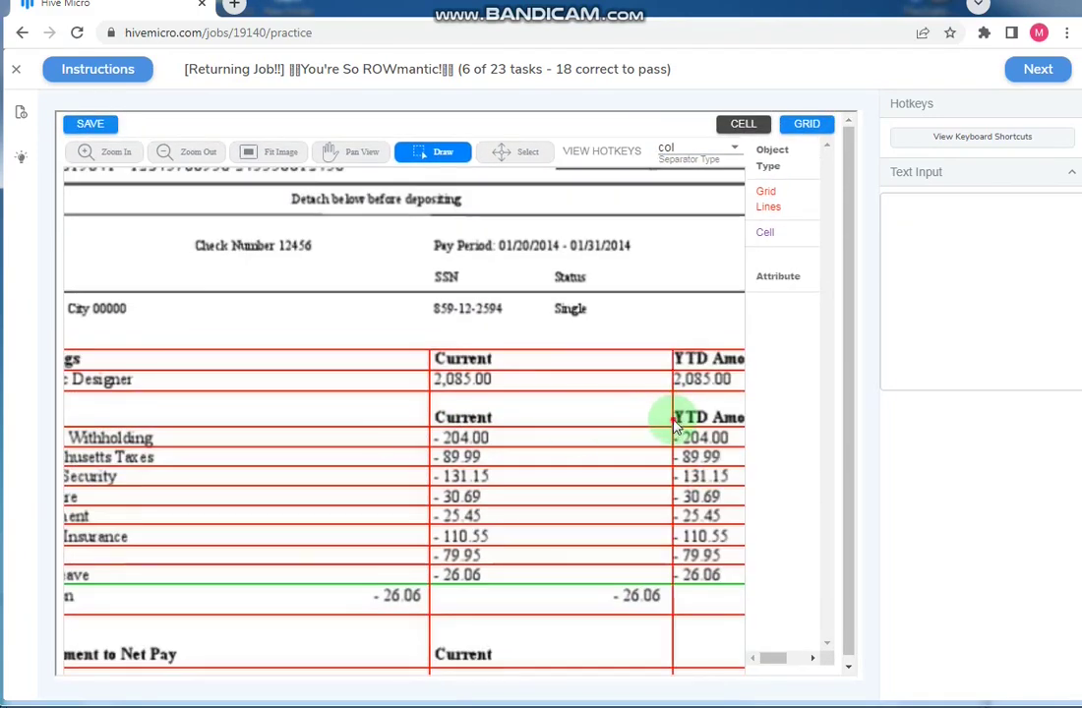
scroll(569, 459, down, 2)
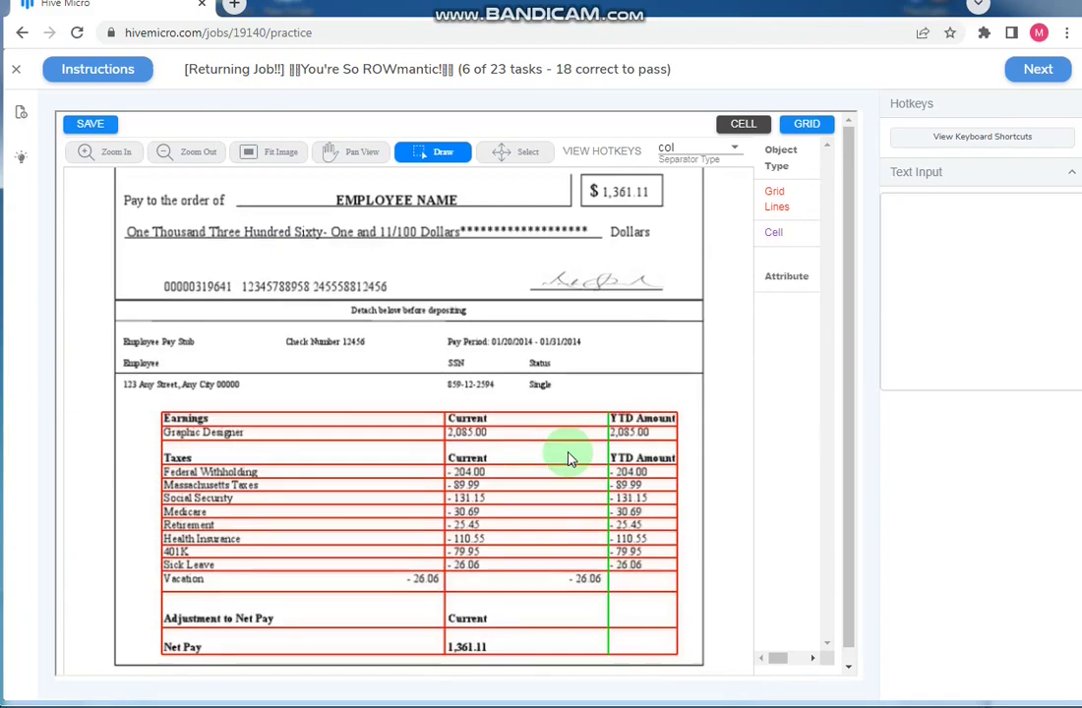
scroll(569, 459, up, 2)
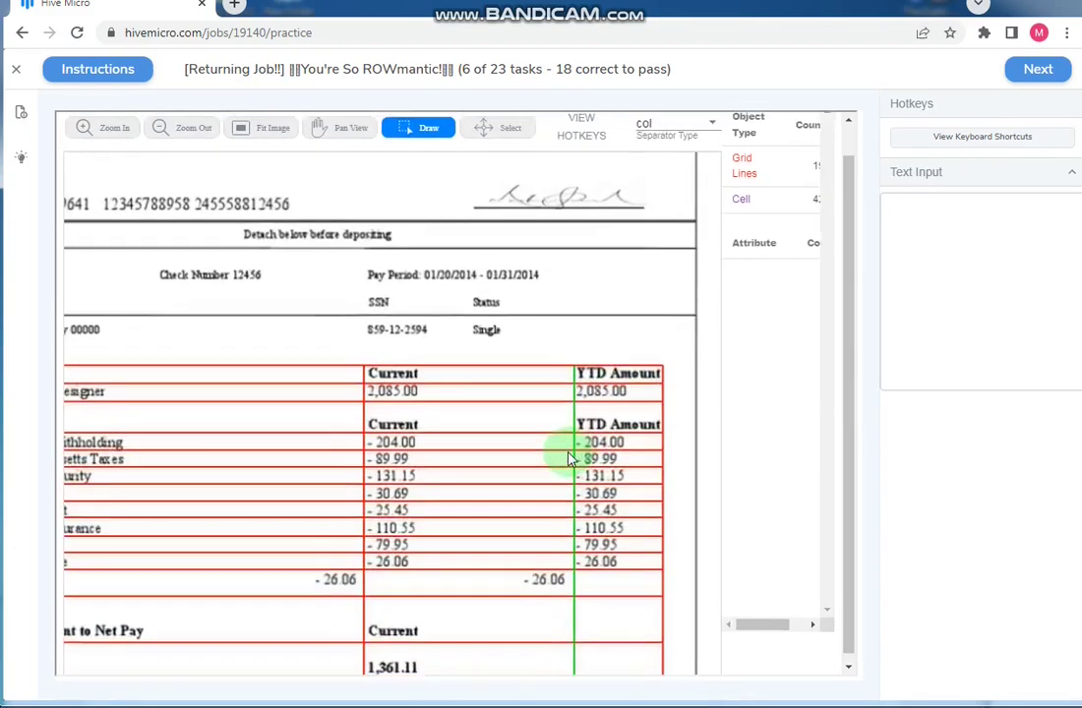
scroll(590, 438, down, 3)
- Save the pay-stub gridlines, paste the submission ID, submit and confirm, then continue to task 7
click(90, 123)
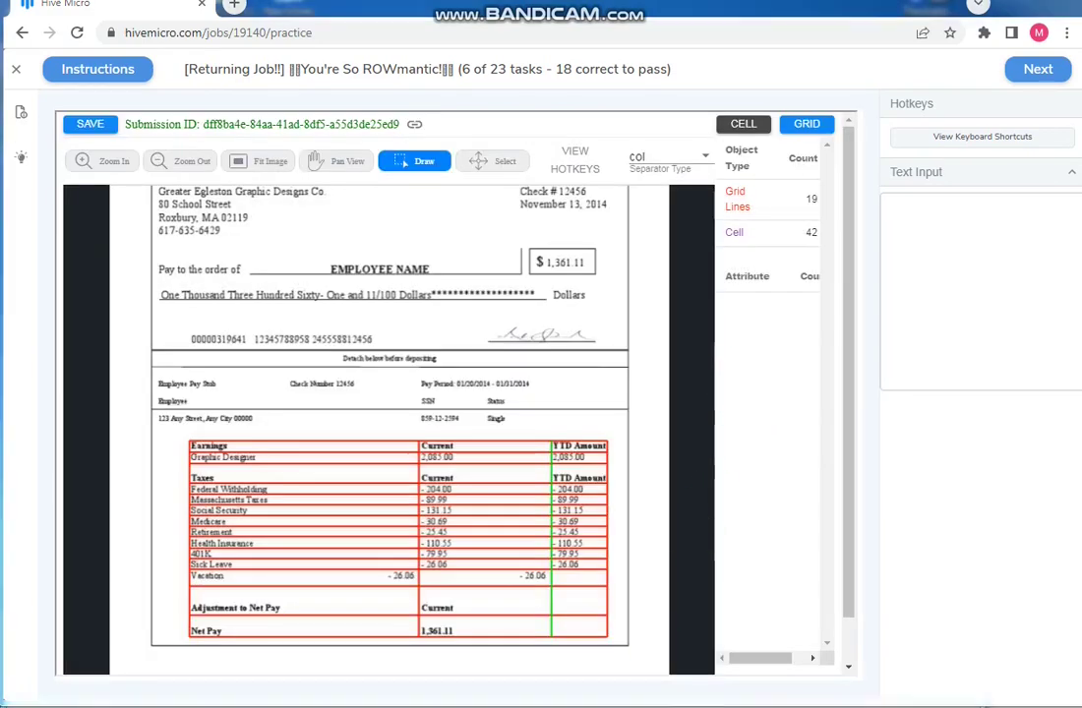
click(414, 123)
right_click(997, 222)
click(997, 325)
click(1045, 71)
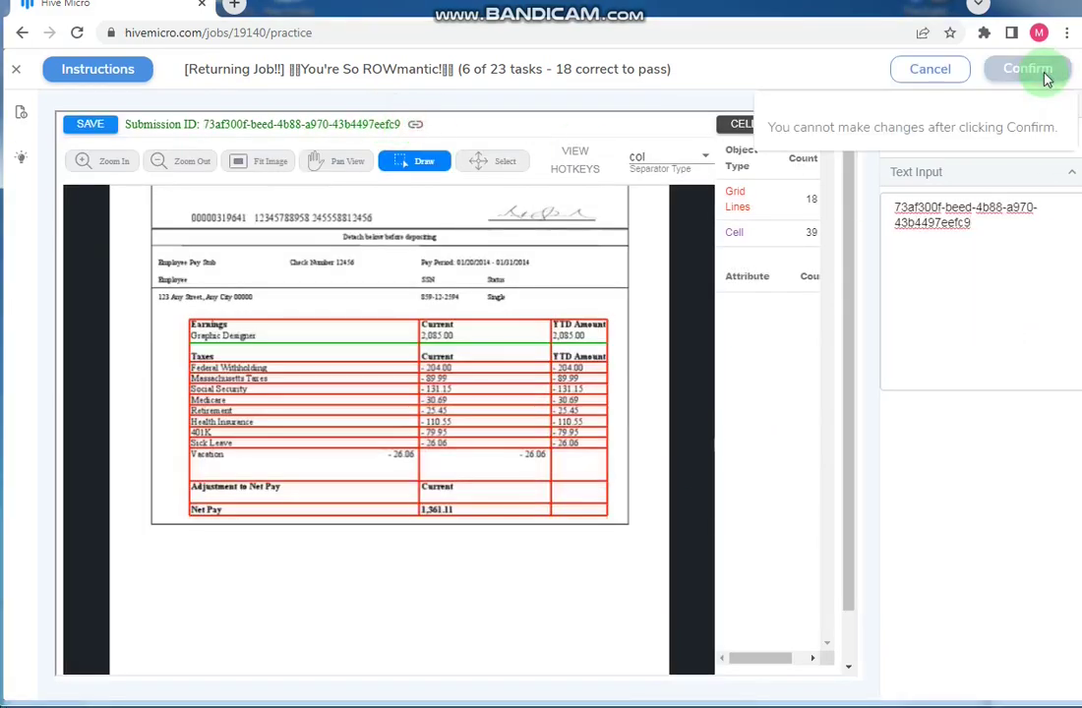
click(1046, 79)
drag(1005, 161, 983, 143)
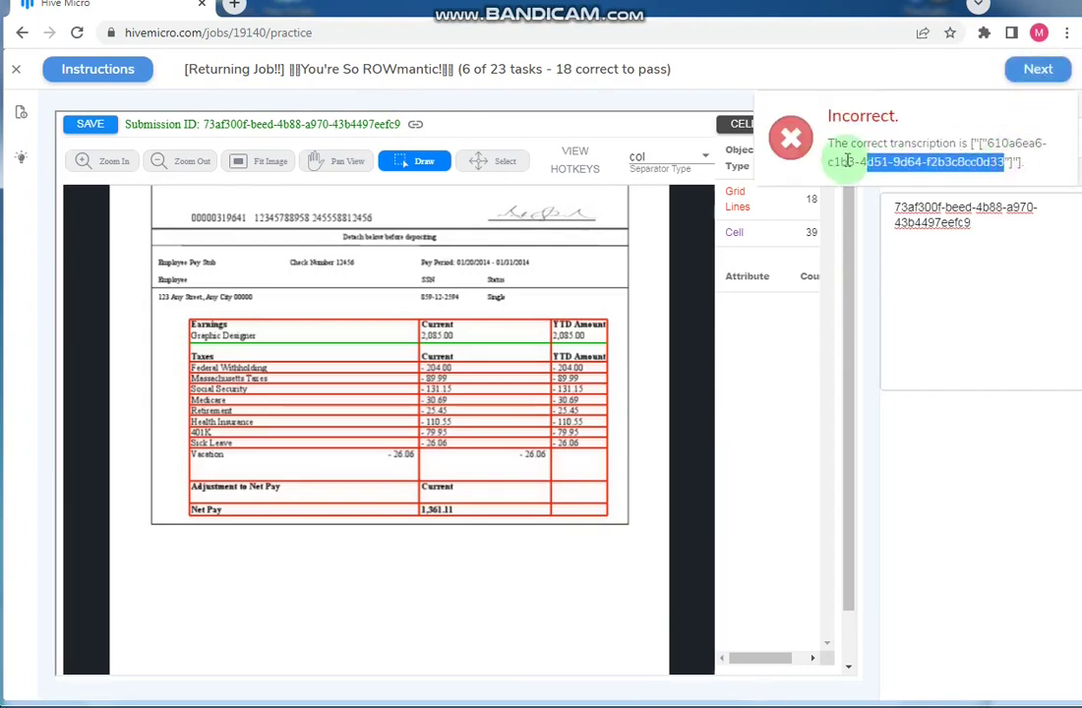
click(1029, 67)
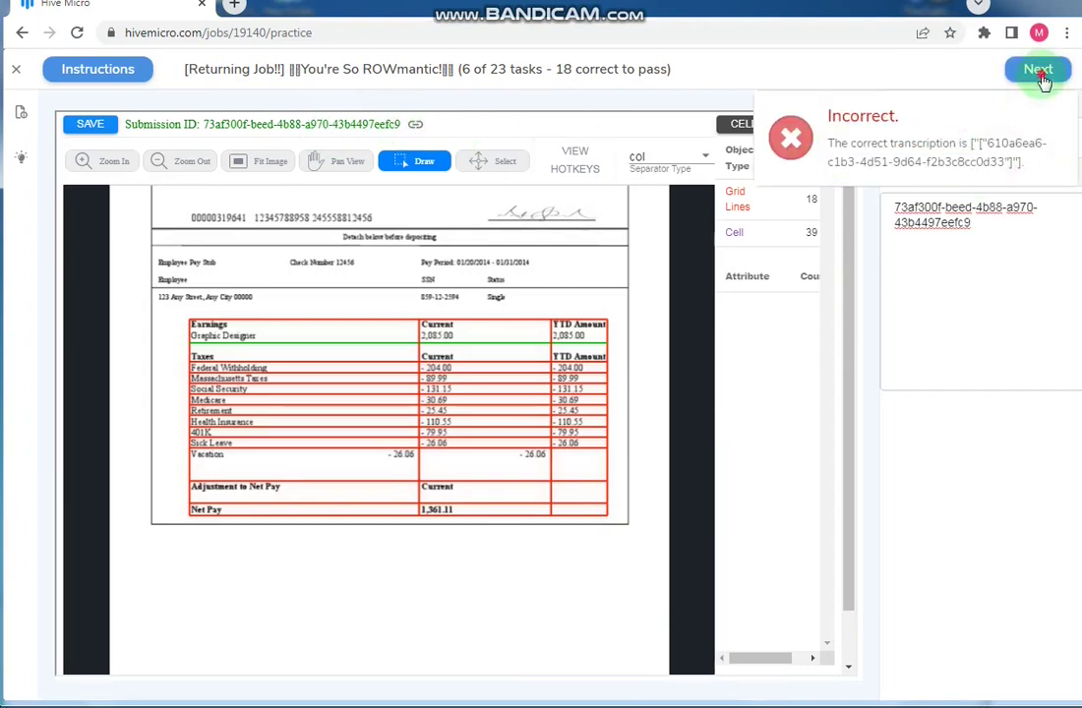
- Close task 7's instructions, hide the side text, and select row separators
scroll(672, 332, down, 3)
scroll(673, 331, down, 5)
scroll(355, 435, down, 1)
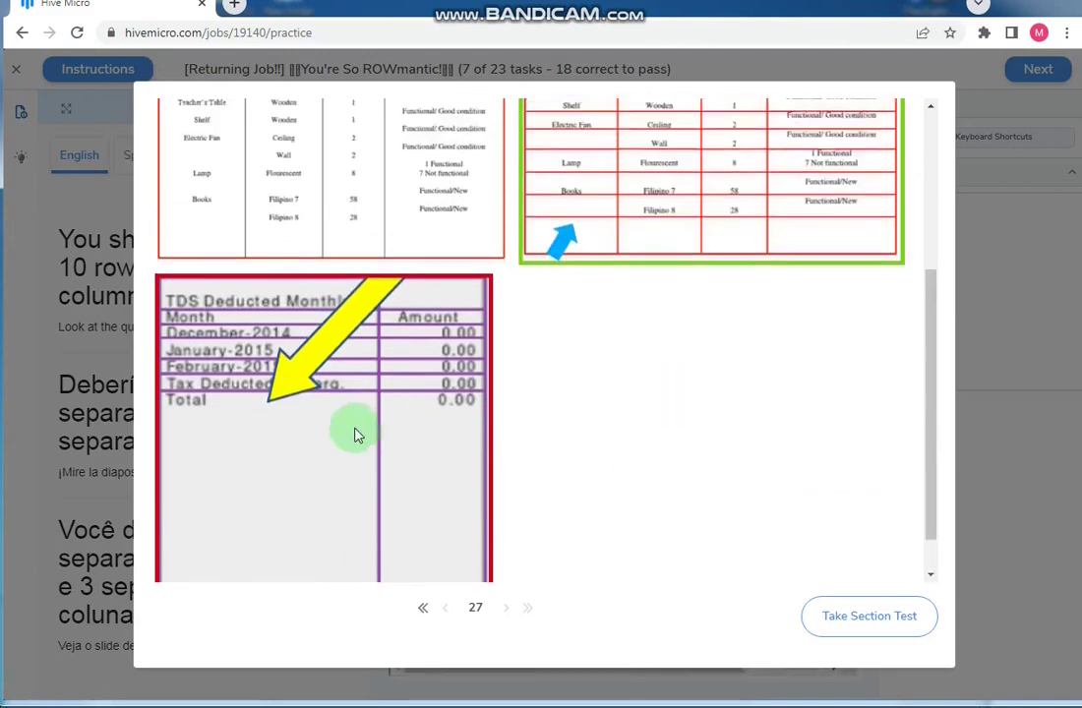
scroll(439, 440, down, 1)
key(Escape)
click(347, 107)
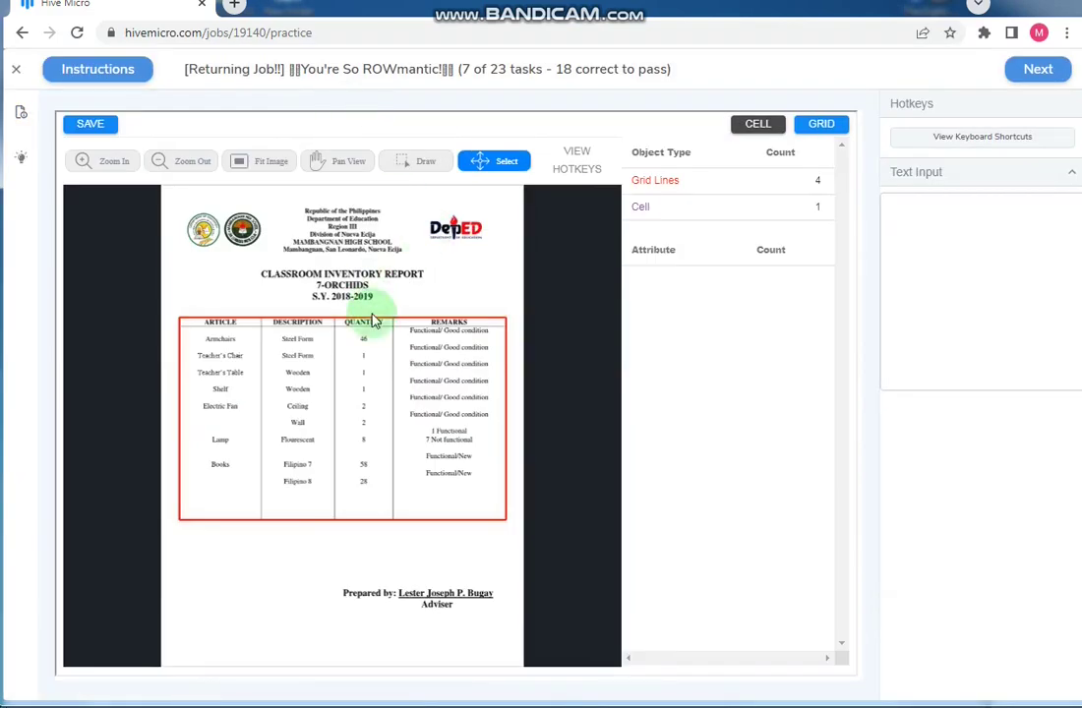
click(414, 161)
- Add row separators under the header, Armchairs, Teacher's Chair, Teacher's Table, Shelf, Electric Fan, Wall, Lamp and Books
click(213, 336)
click(255, 359)
click(295, 382)
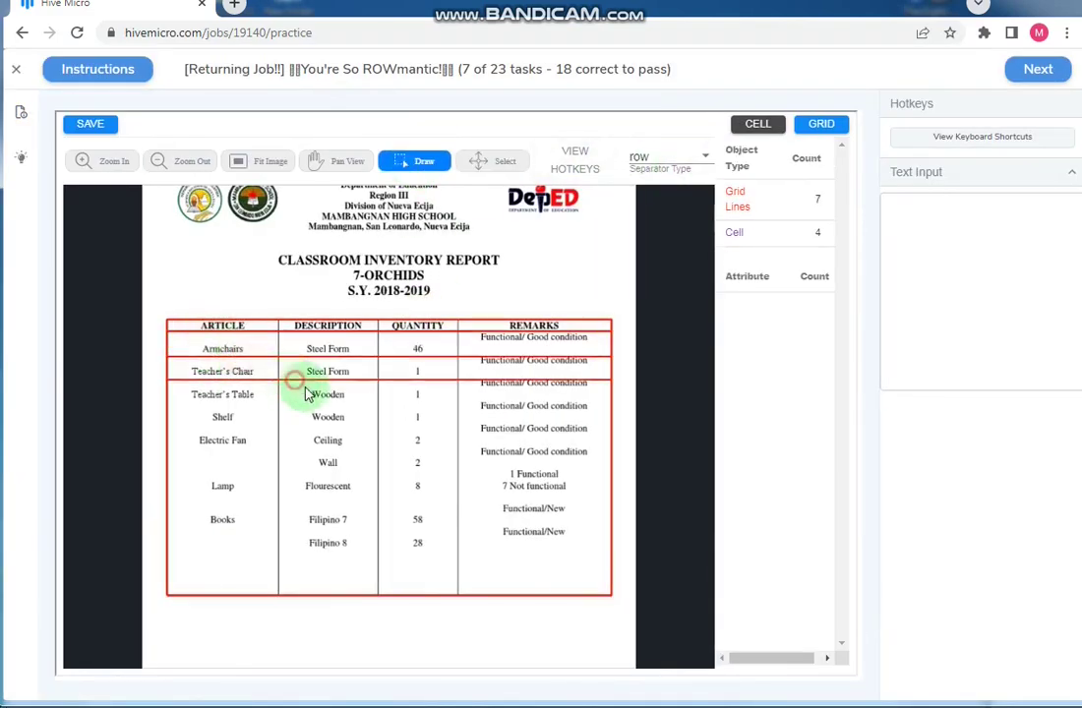
click(315, 404)
click(334, 428)
click(349, 453)
click(376, 474)
click(384, 497)
click(393, 531)
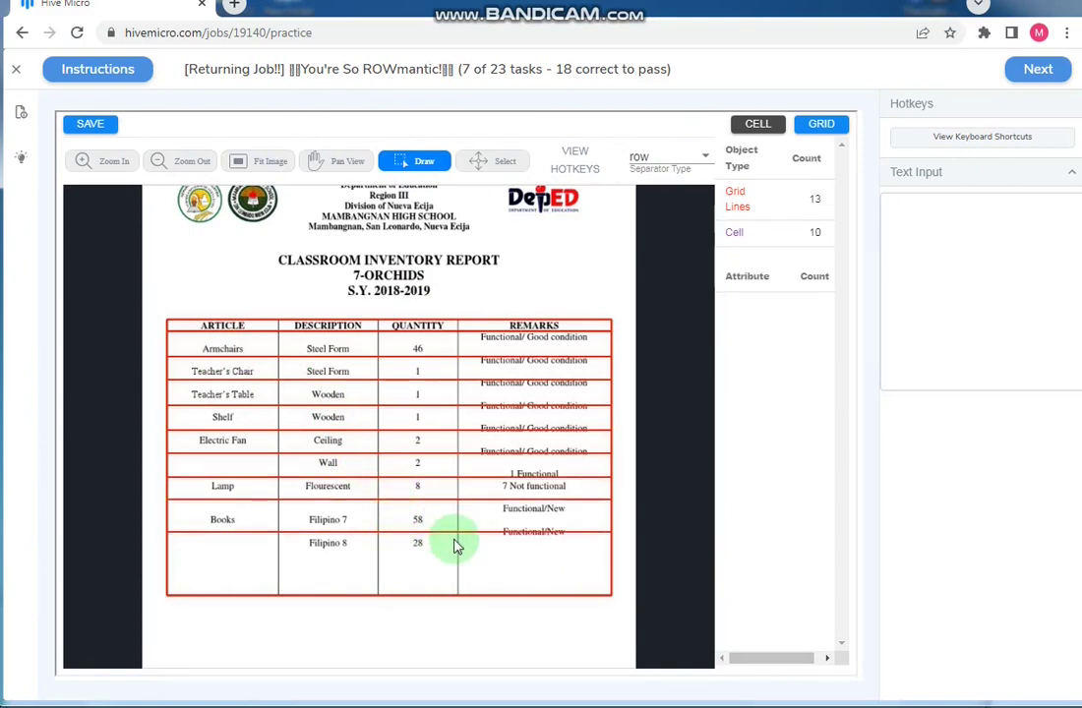
scroll(445, 536, up, 2)
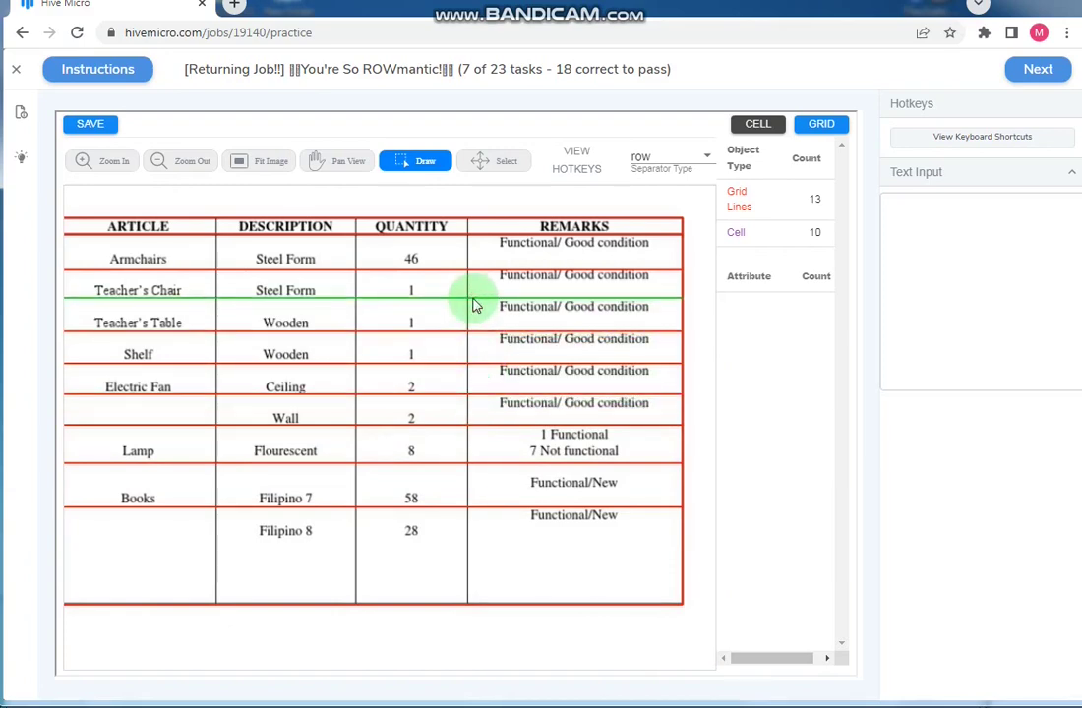
scroll(484, 336, down, 2)
- Add column separators between ARTICLE, DESCRIPTION, QUANTITY and REMARKS
click(649, 157)
click(649, 182)
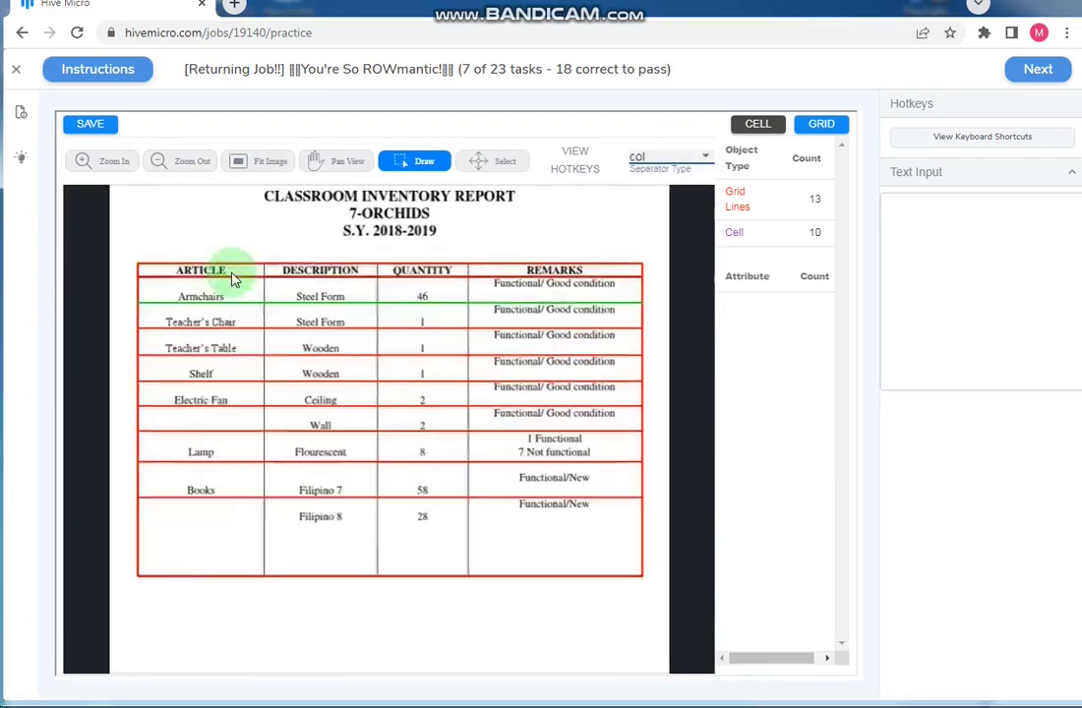
scroll(234, 278, up, 3)
click(238, 295)
click(390, 332)
click(514, 332)
scroll(382, 327, up, 1)
scroll(439, 355, down, 2)
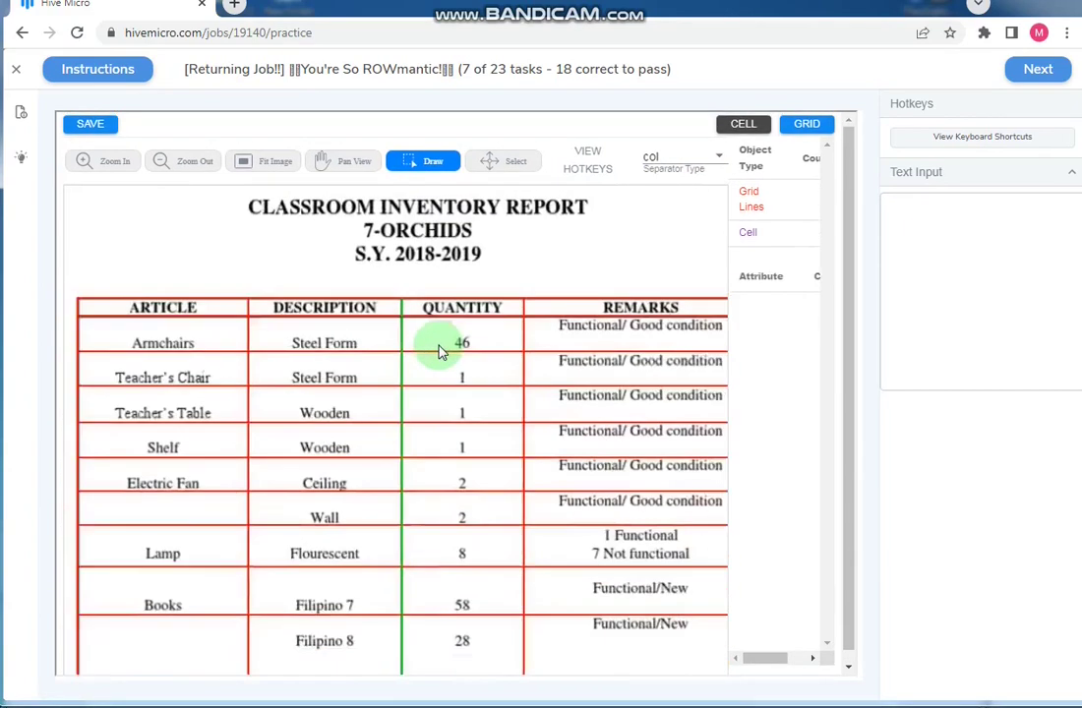
scroll(440, 355, down, 2)
- Switch back to row separators and add one below the Filipino 8 row
click(669, 157)
click(654, 193)
click(492, 597)
- Save the inventory gridlines, paste the submission ID, and submit and confirm task 7
click(79, 123)
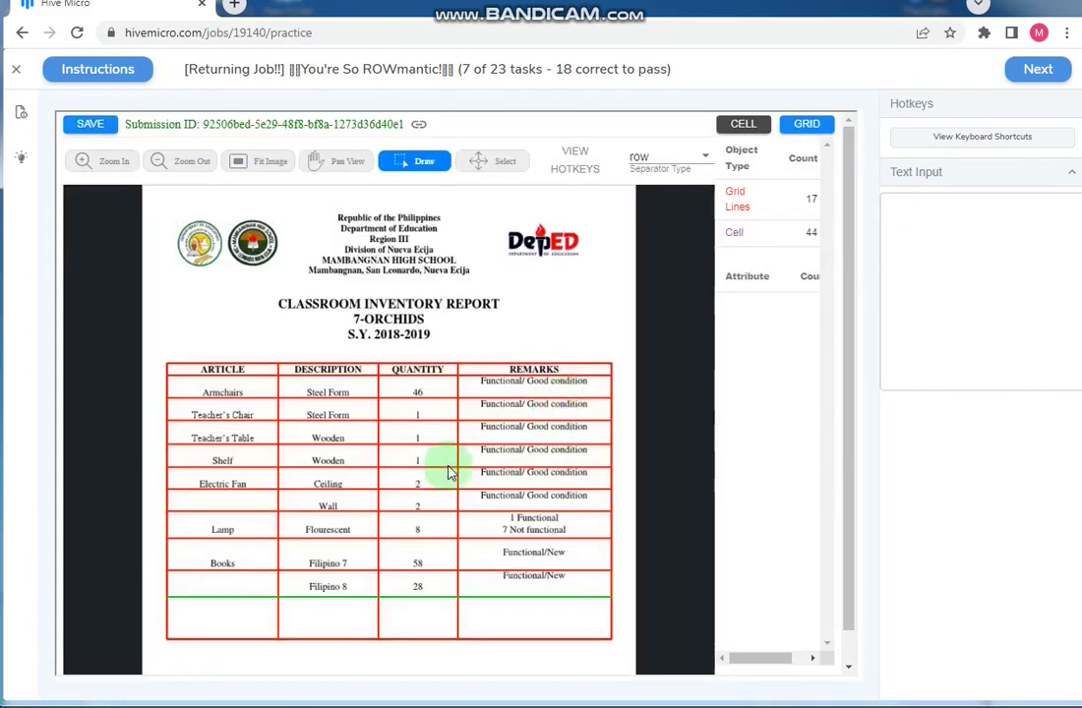
click(1034, 68)
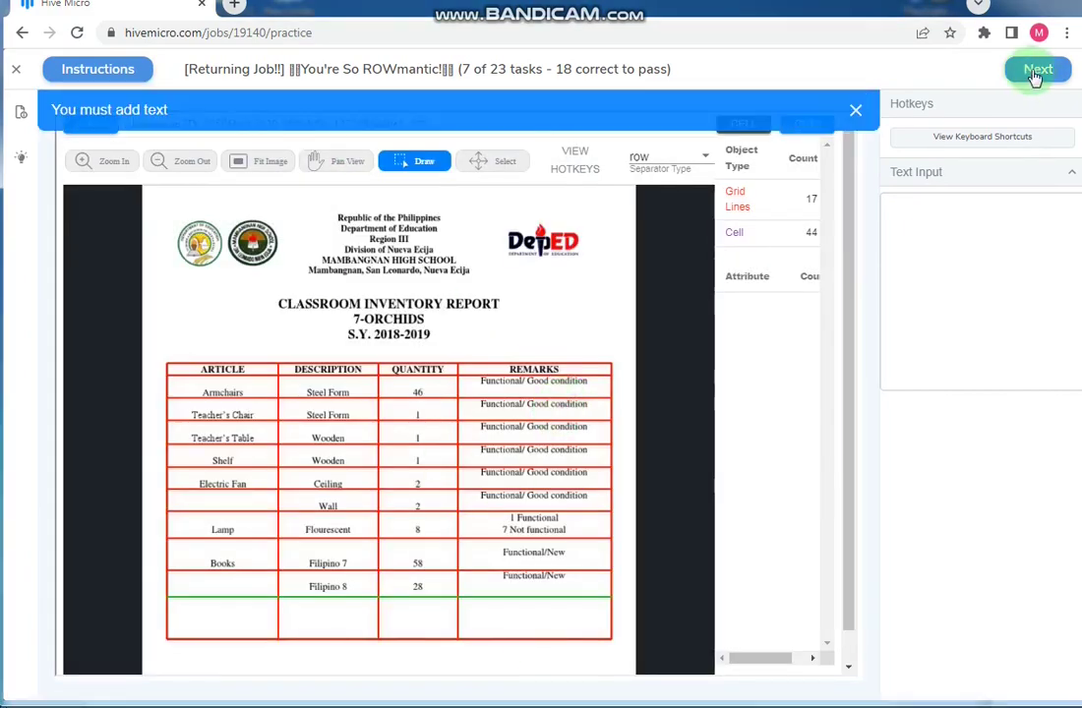
click(924, 208)
text(92506bed-5e29-48f8-bf8a-1273d36d40e1)
click(1033, 69)
click(1025, 68)
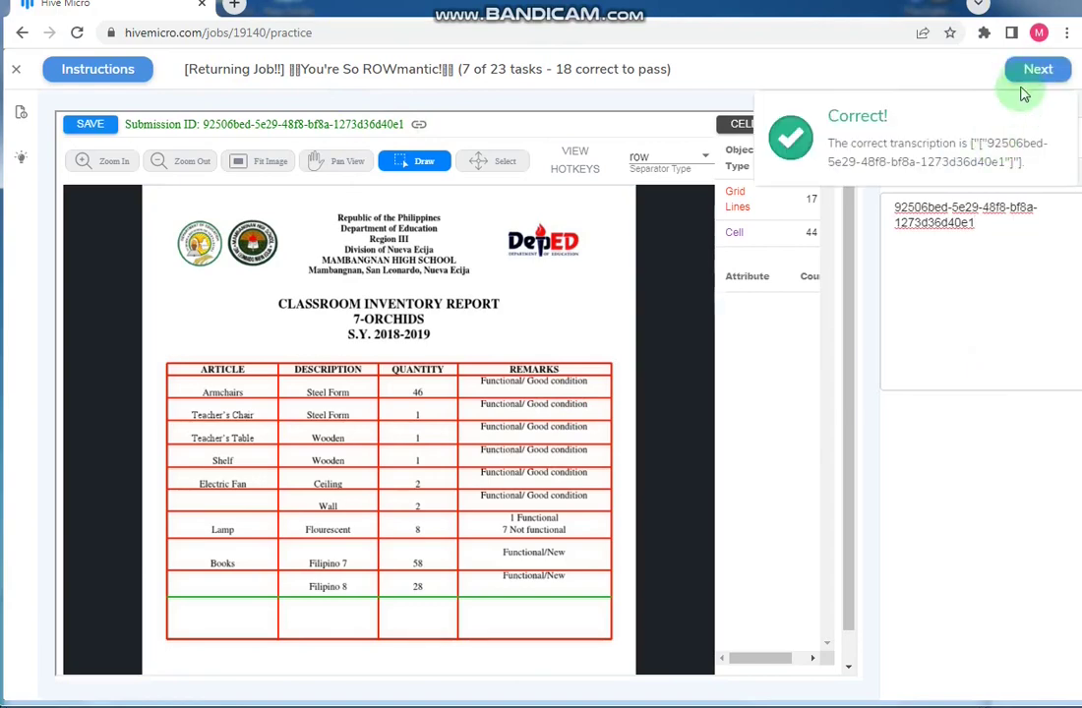
click(415, 157)
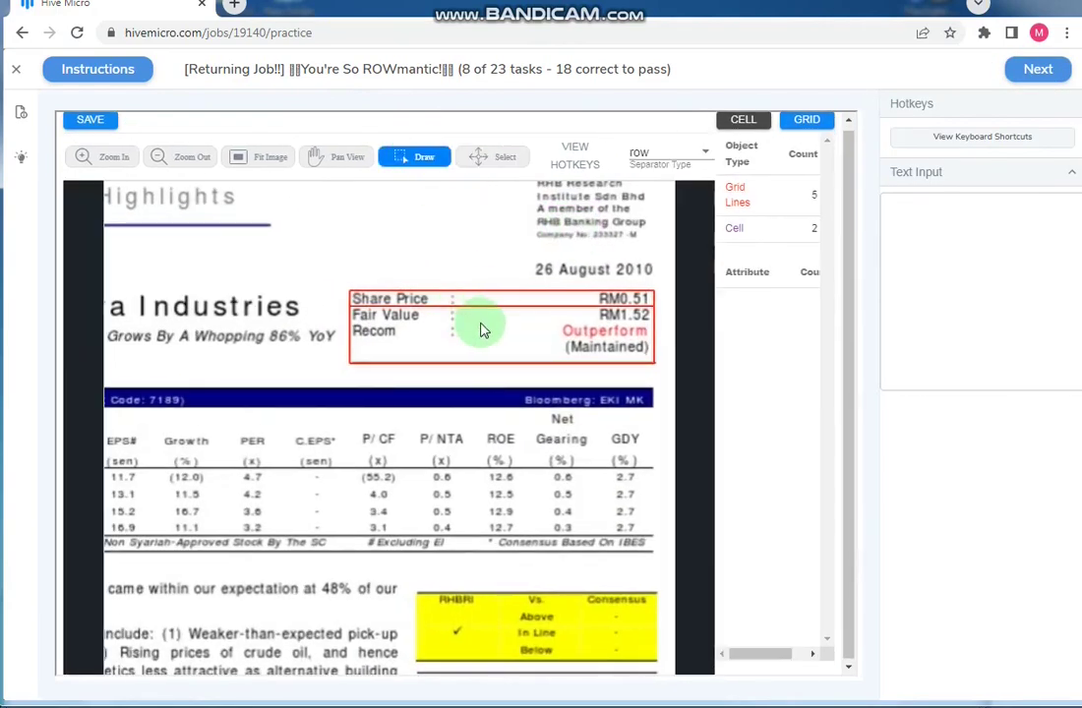
- Separate the Share Price, Fair Value and Recom rows and add a column separator at the colons
scroll(482, 329, up, 2)
click(492, 276)
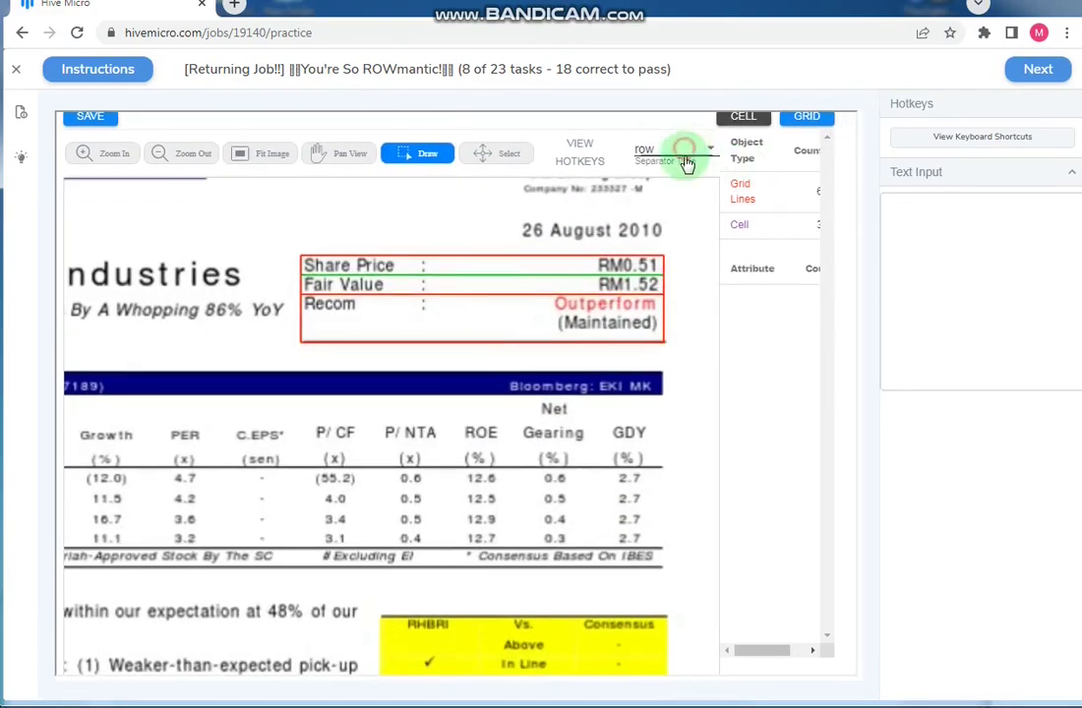
click(424, 270)
click(742, 116)
- Save the box gridlines, paste the submission ID into Text Input, and submit and confirm
click(90, 123)
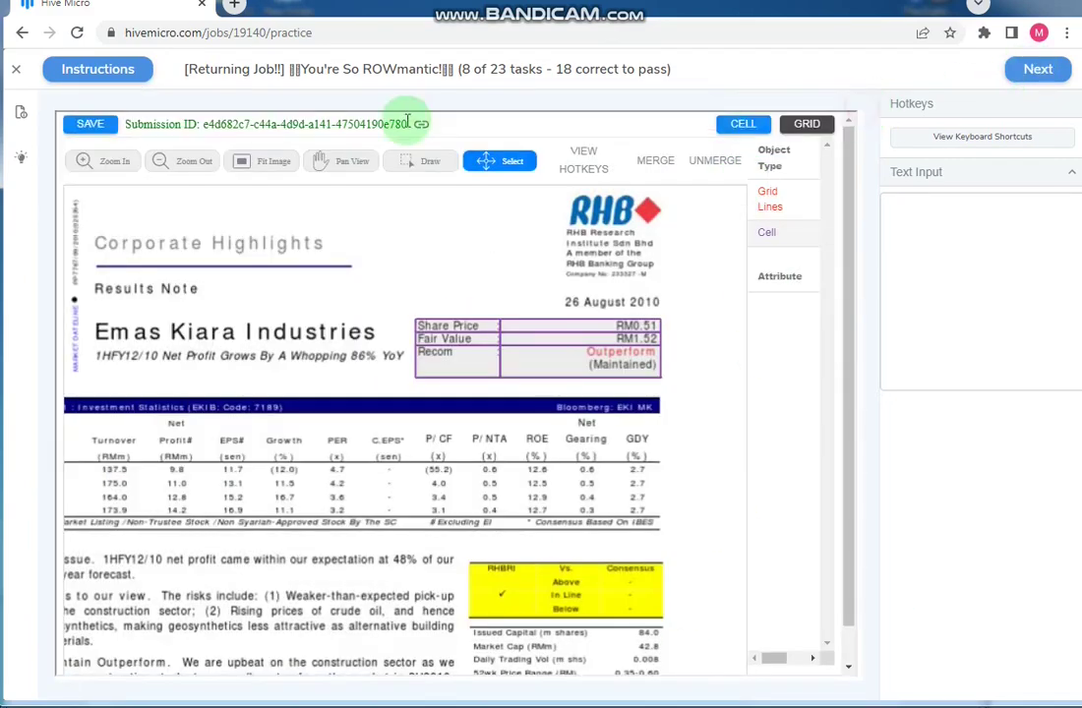
click(421, 124)
right_click(901, 239)
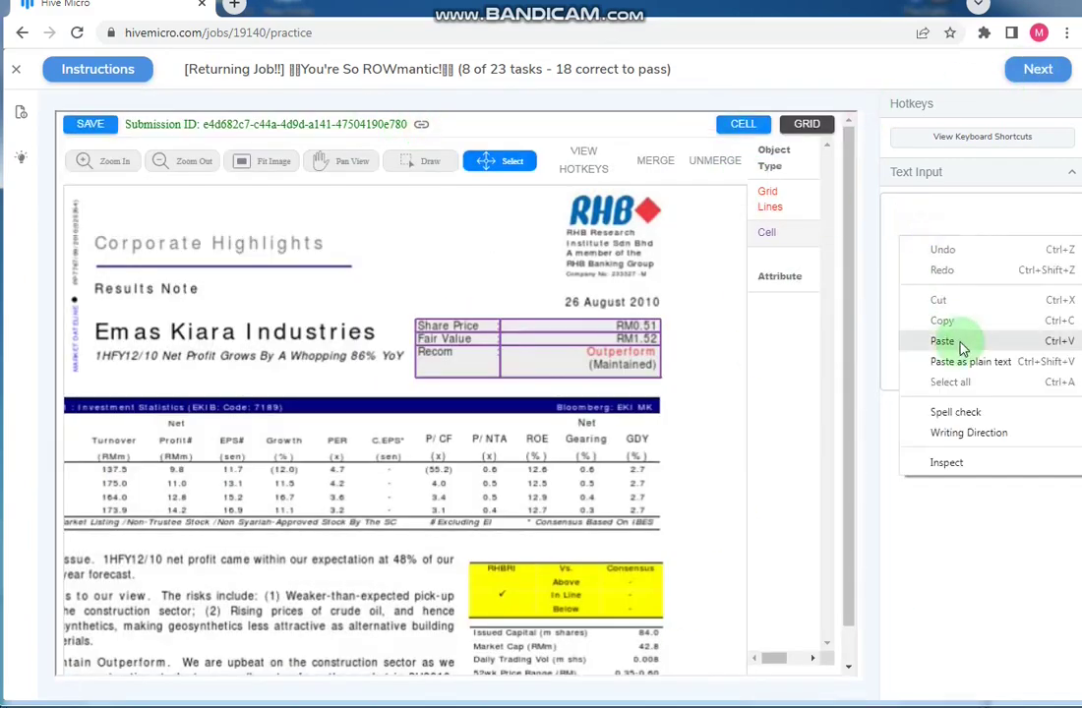
click(961, 343)
click(1037, 67)
click(1034, 68)
- Close the instructions and add a row separator between Student Number and Name
click(902, 617)
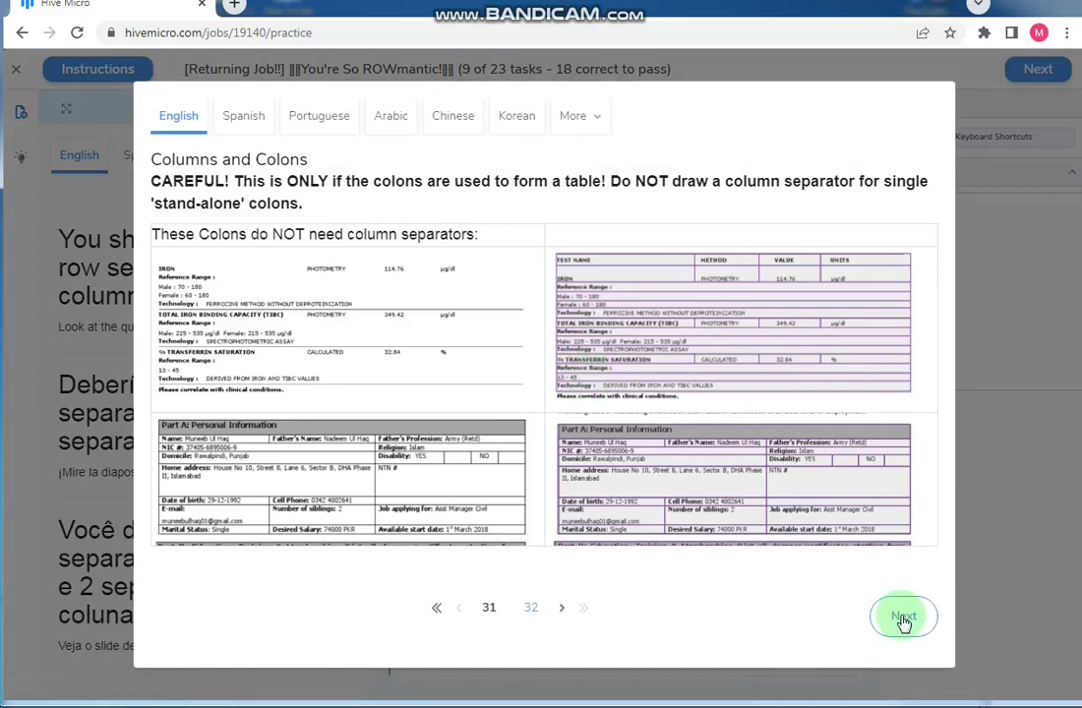
scroll(828, 507, down, 3)
scroll(797, 496, up, 2)
key(Escape)
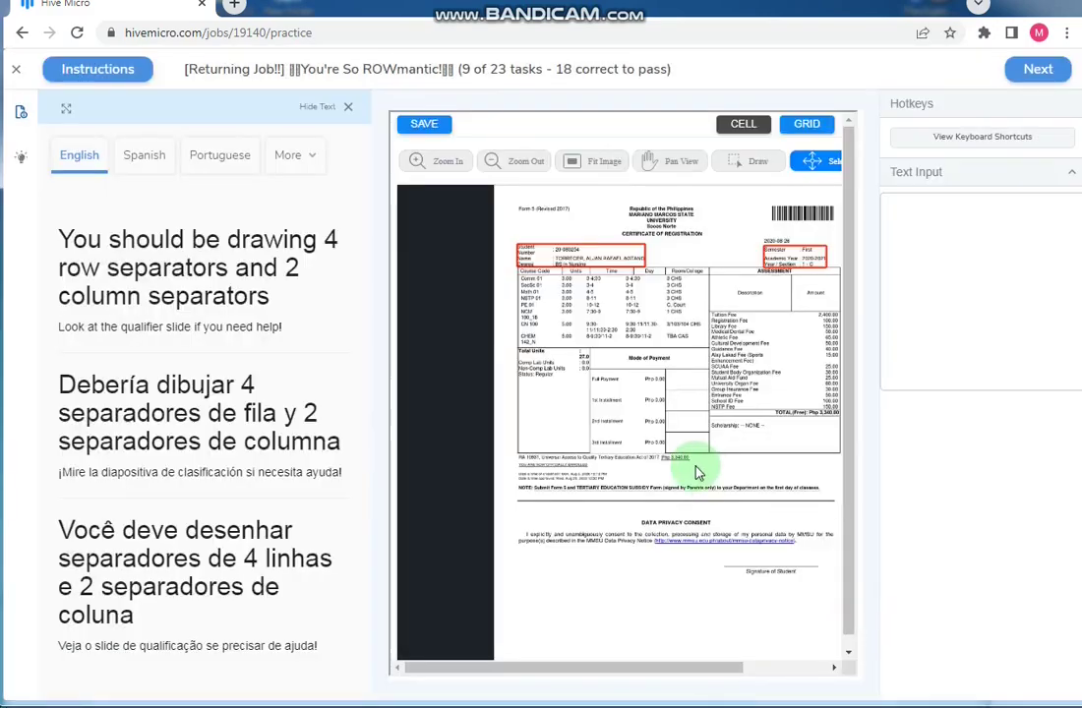
scroll(78, 217, up, 3)
key(d)
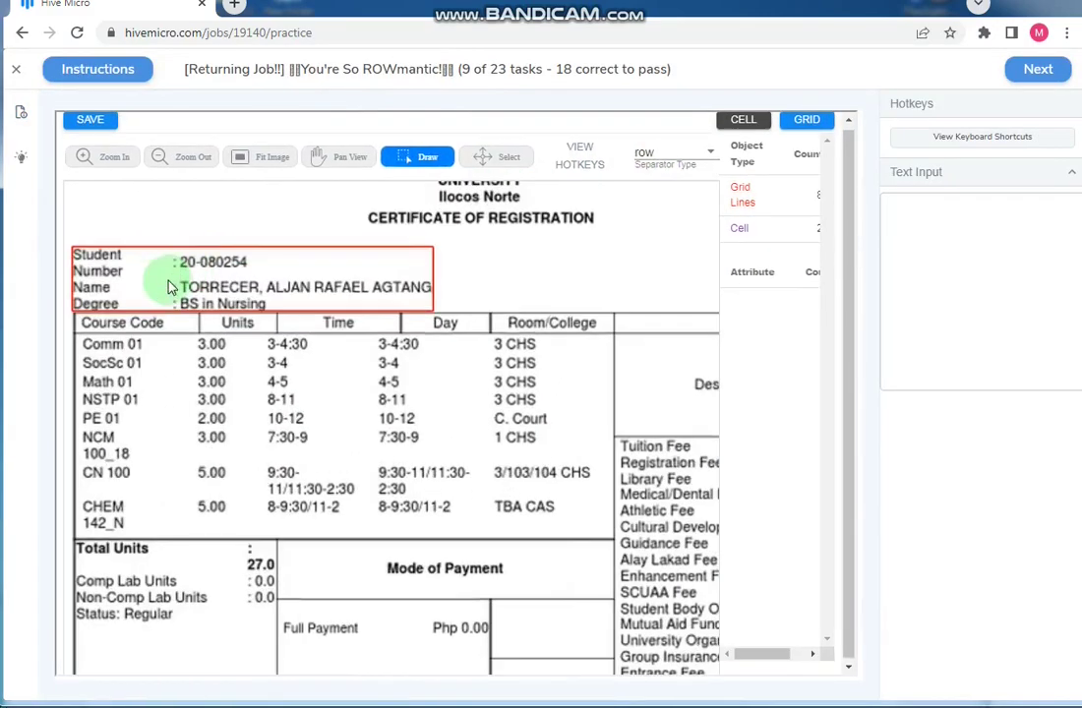
click(202, 280)
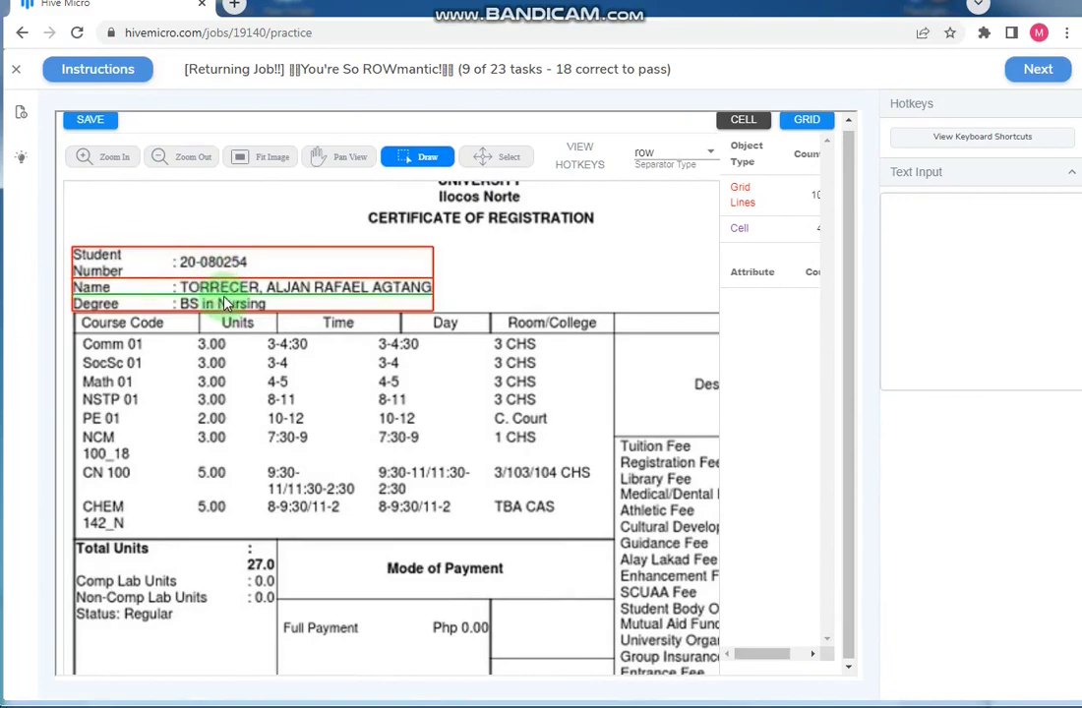
scroll(224, 304, down, 3)
scroll(619, 243, up, 3)
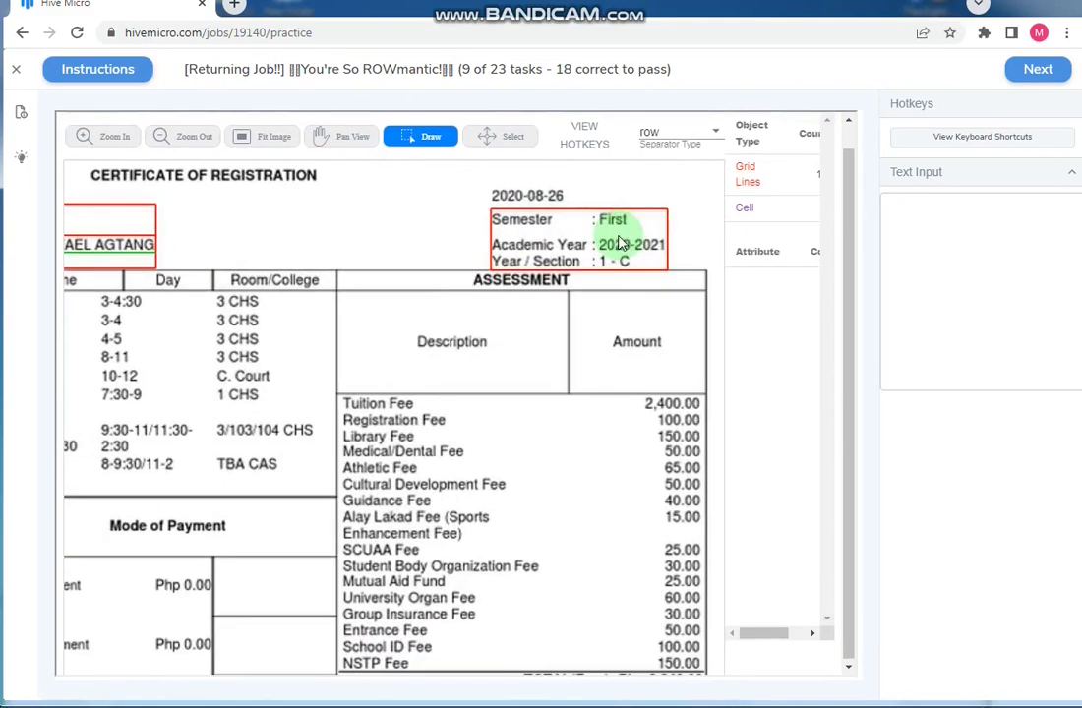
- Add column separators splitting the Semester box at its colons
key(c)
scroll(590, 221, up, 2)
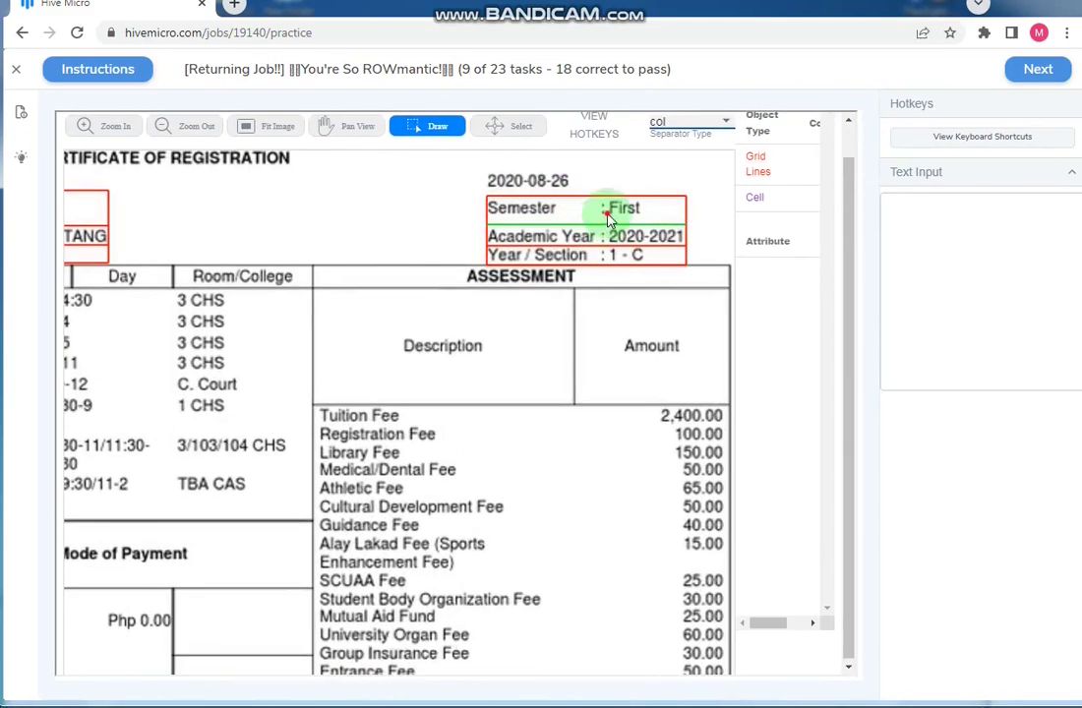
click(605, 224)
scroll(333, 279, down, 2)
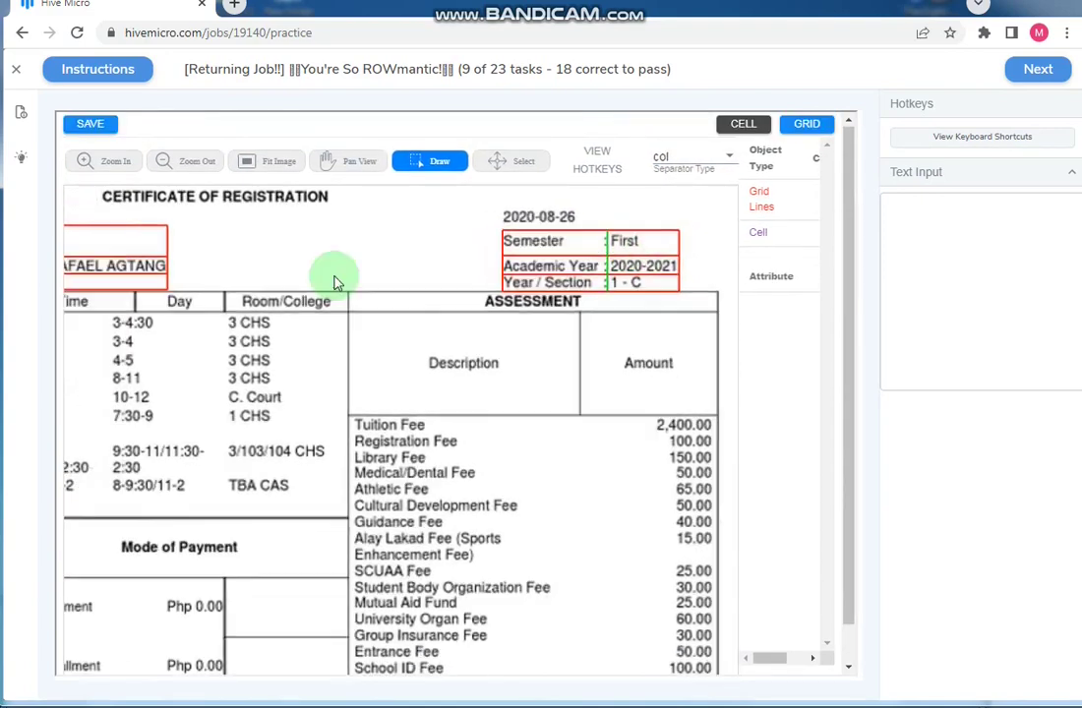
scroll(334, 280, down, 1)
scroll(333, 280, up, 1)
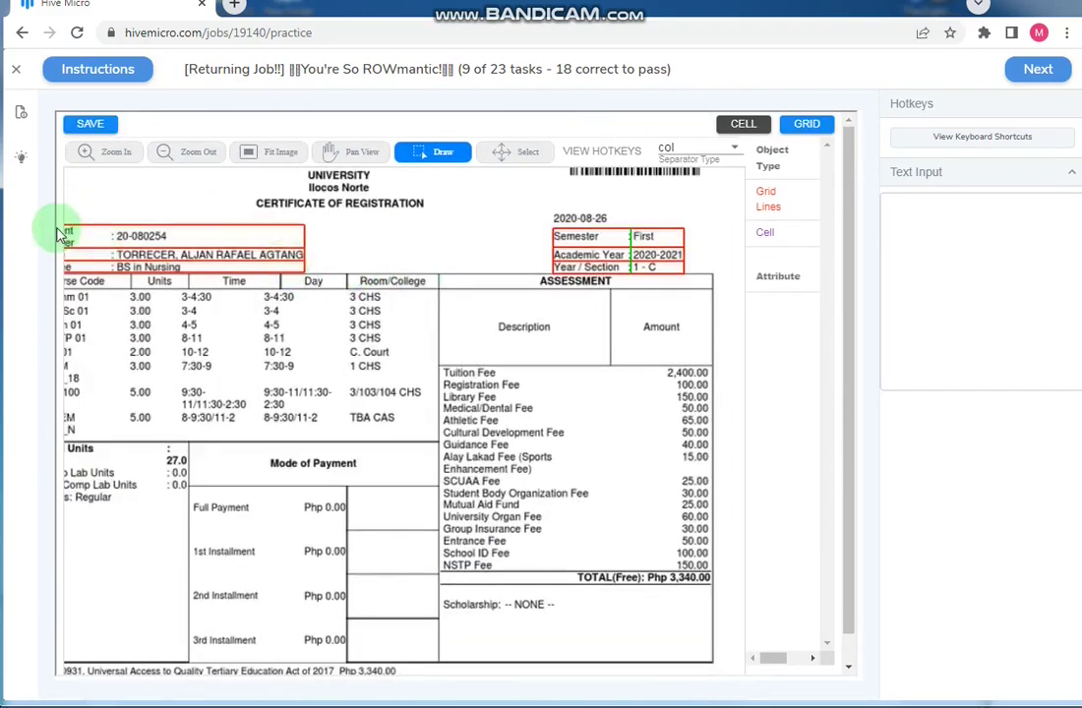
scroll(61, 234, up, 3)
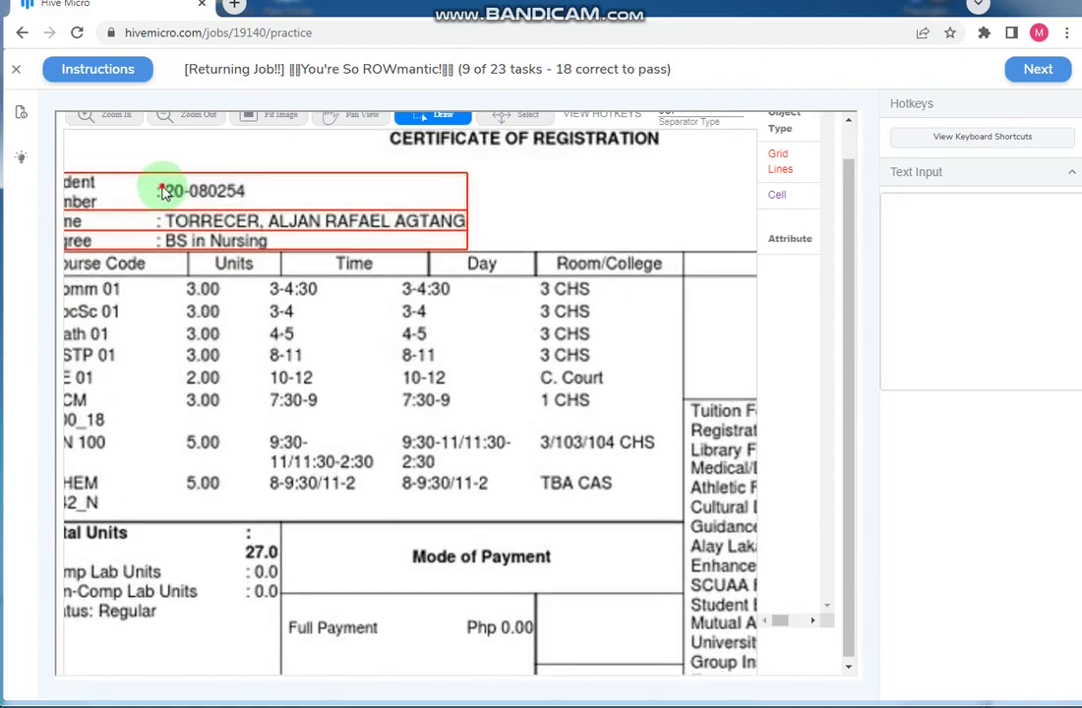
scroll(165, 206, up, 2)
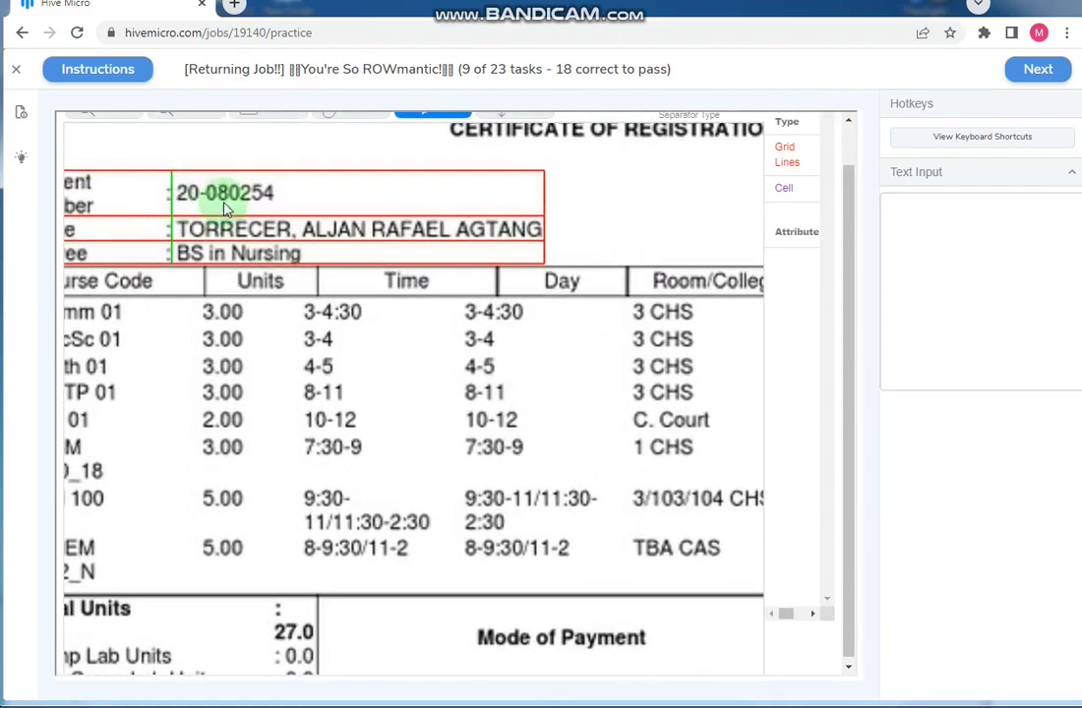
scroll(226, 209, down, 2)
scroll(285, 217, down, 2)
scroll(285, 222, down, 1)
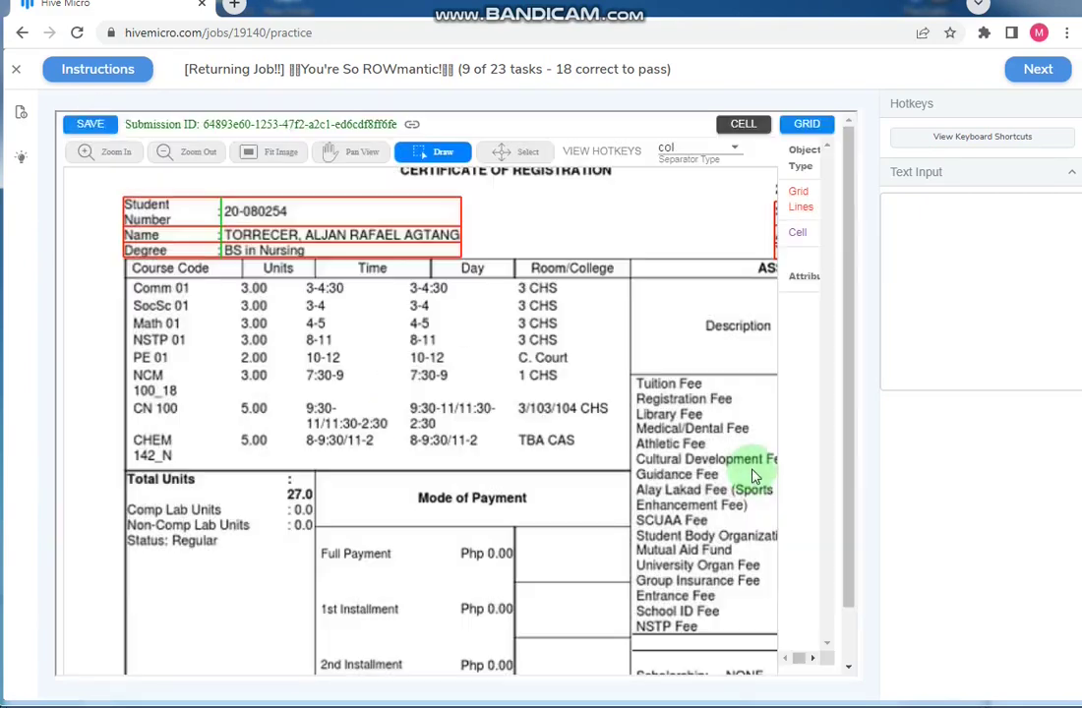
- Paste the submission ID into Text Input and confirm task 9's submission
click(412, 124)
right_click(910, 241)
click(941, 345)
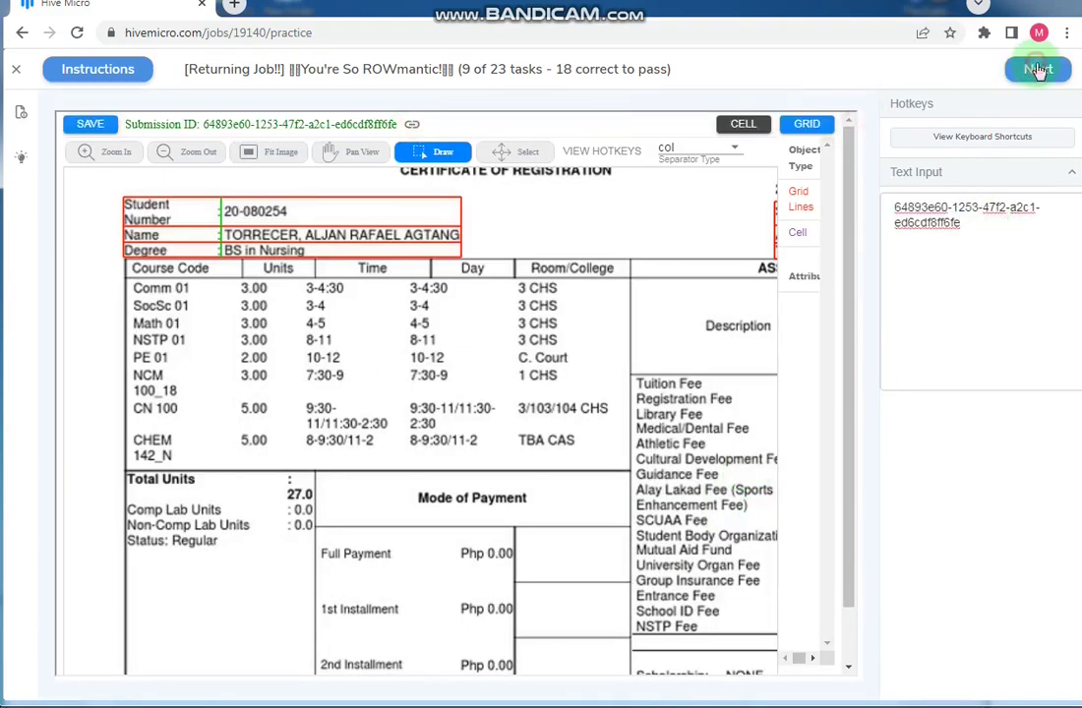
click(1037, 69)
click(1033, 69)
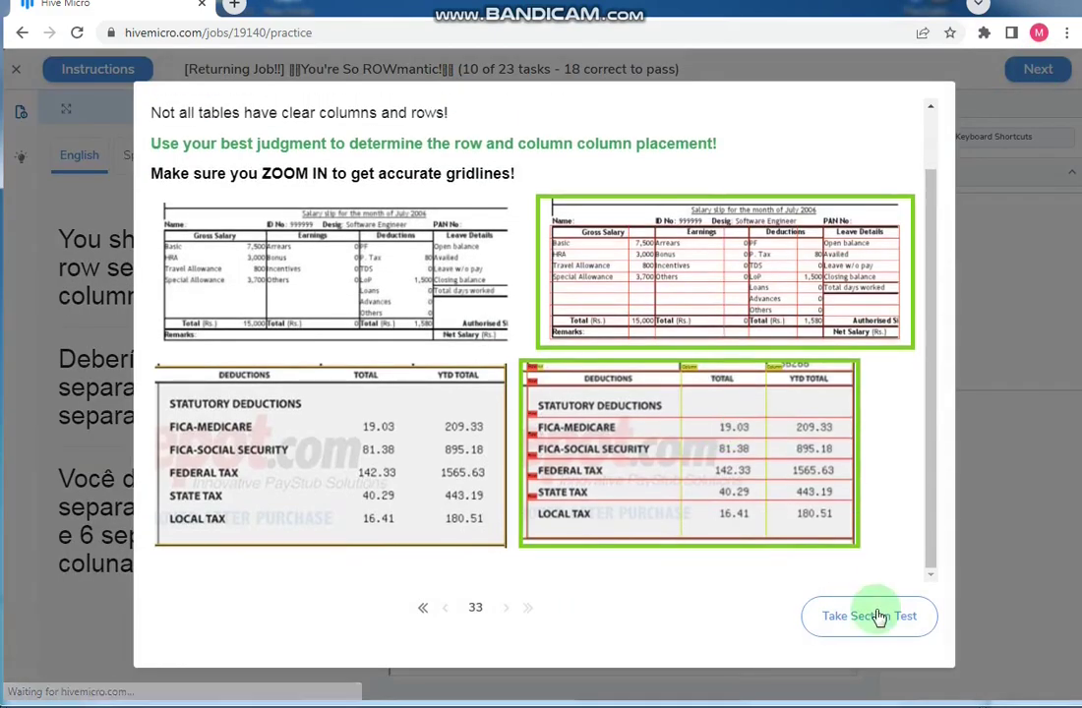
- Close the instructions and add a column separator inside the salary slip's Deductions column
scroll(804, 540, up, 2)
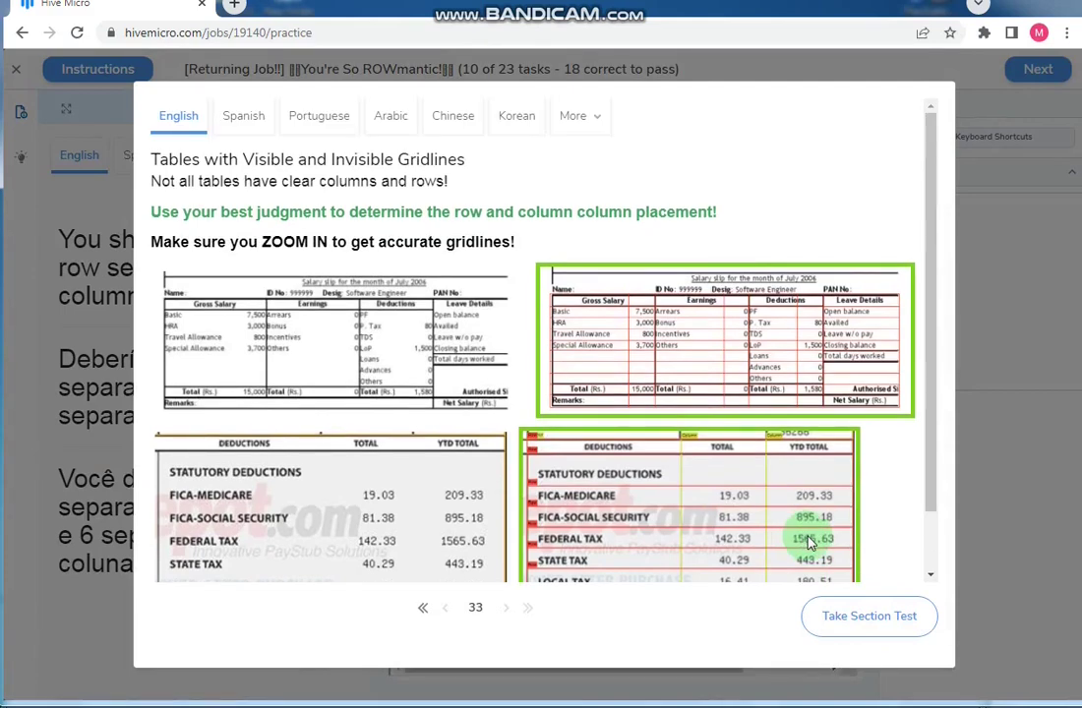
click(864, 629)
click(429, 157)
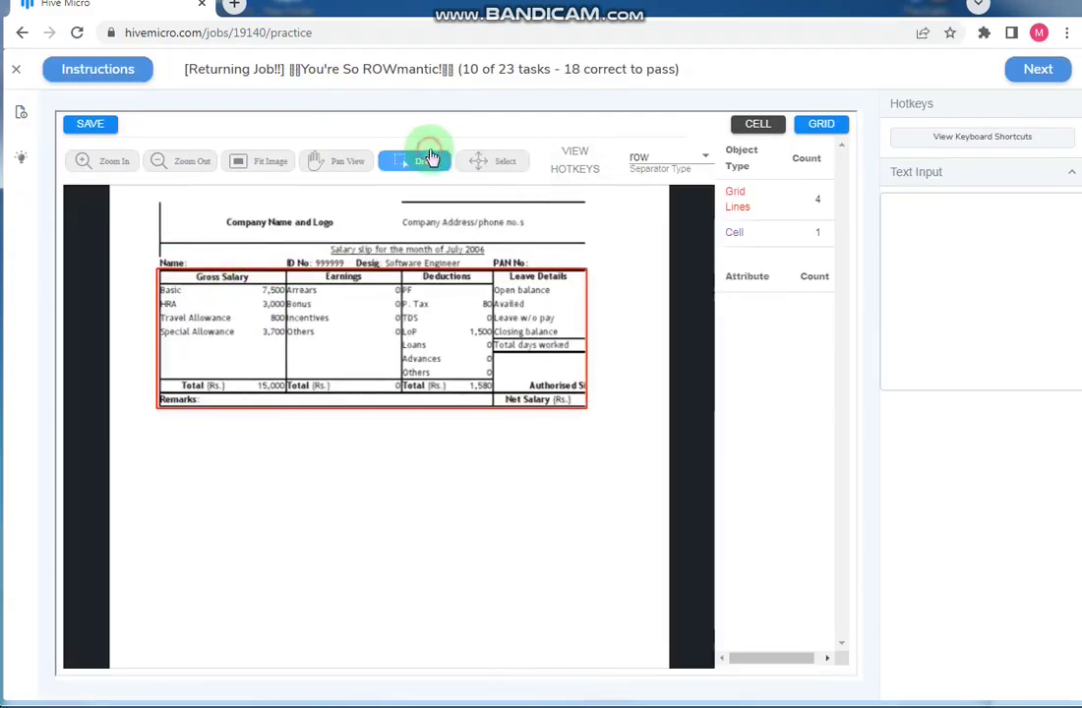
scroll(253, 411, up, 2)
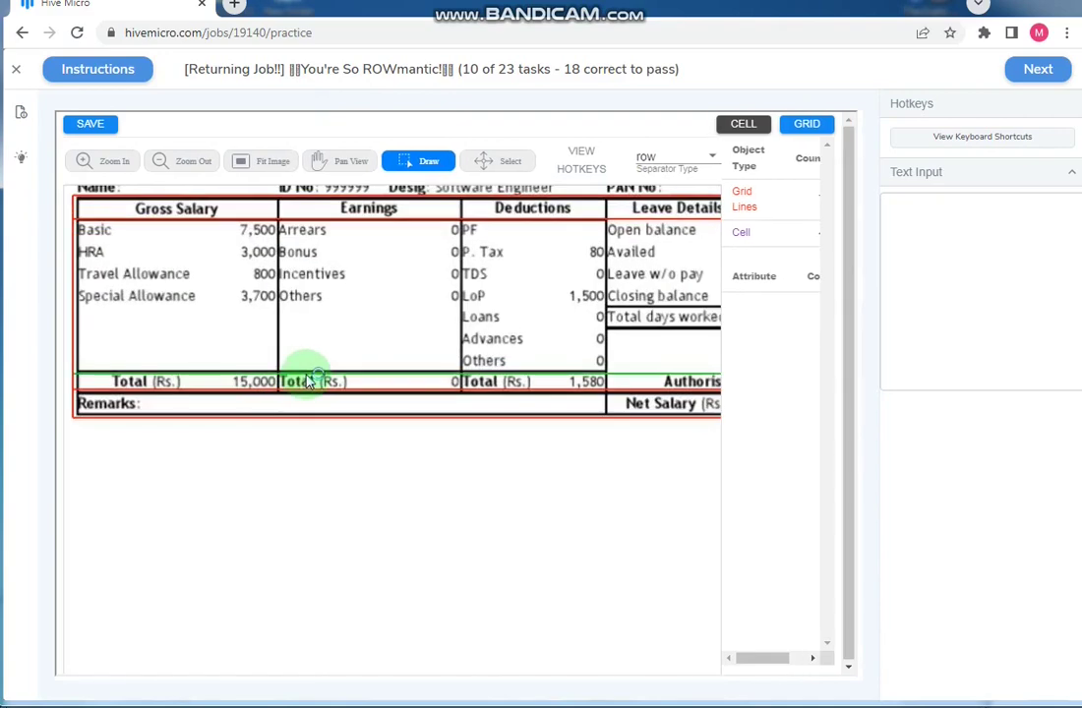
scroll(415, 319, down, 2)
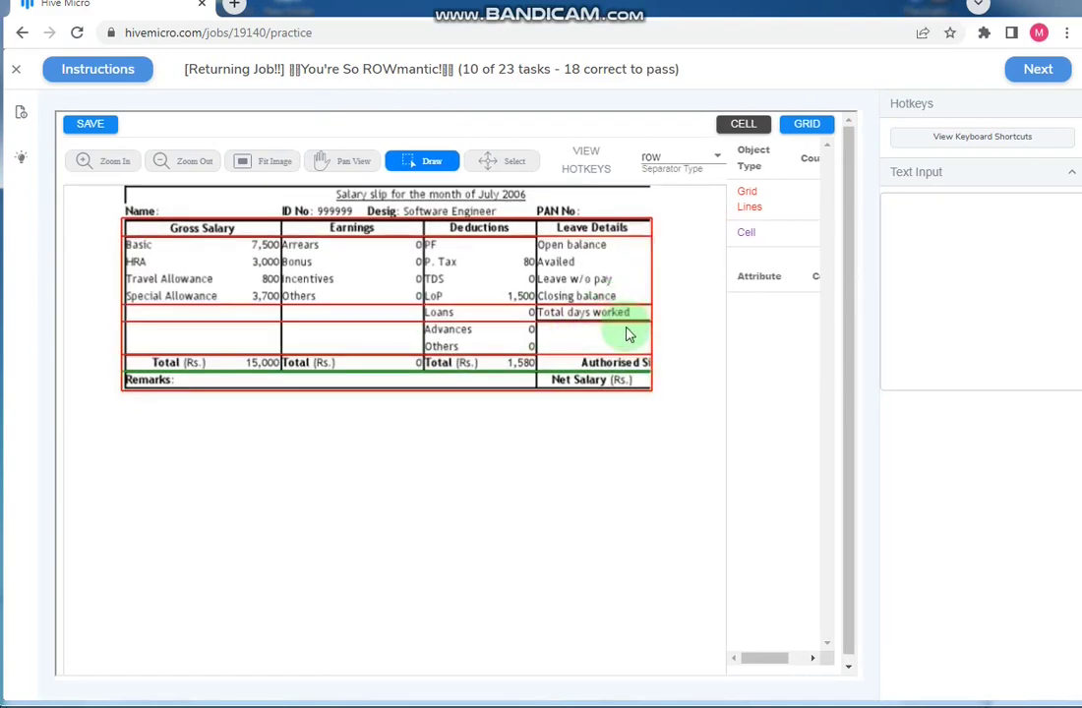
click(679, 163)
click(685, 199)
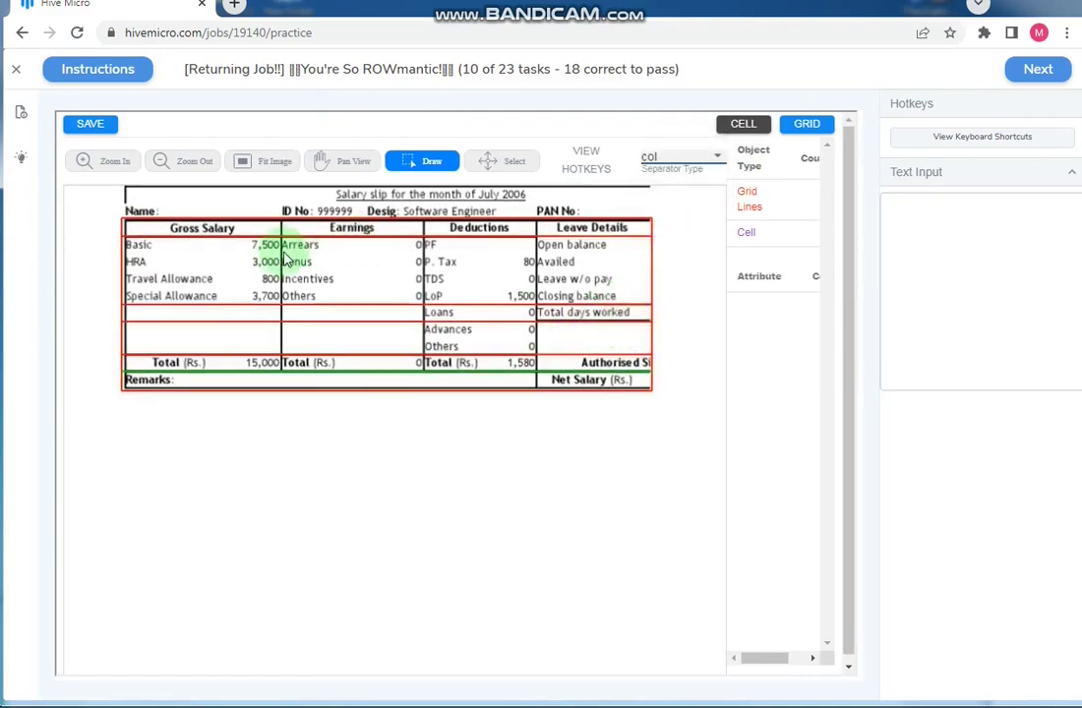
scroll(538, 284, up, 1)
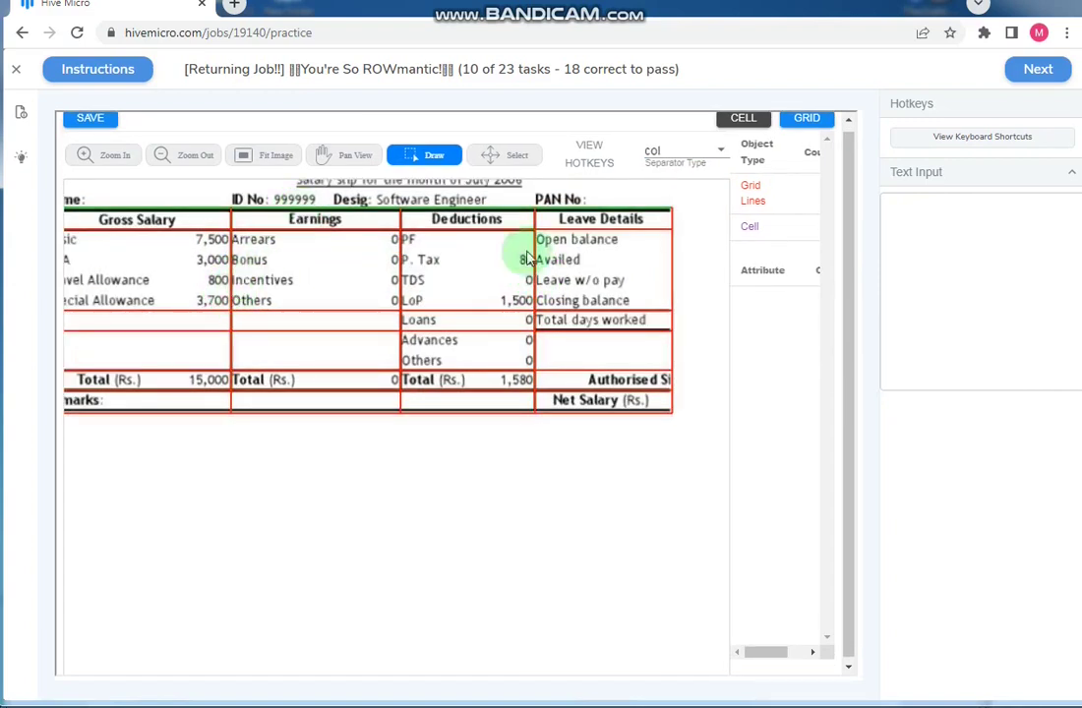
scroll(367, 315, down, 2)
scroll(507, 509, down, 1)
scroll(381, 479, down, 1)
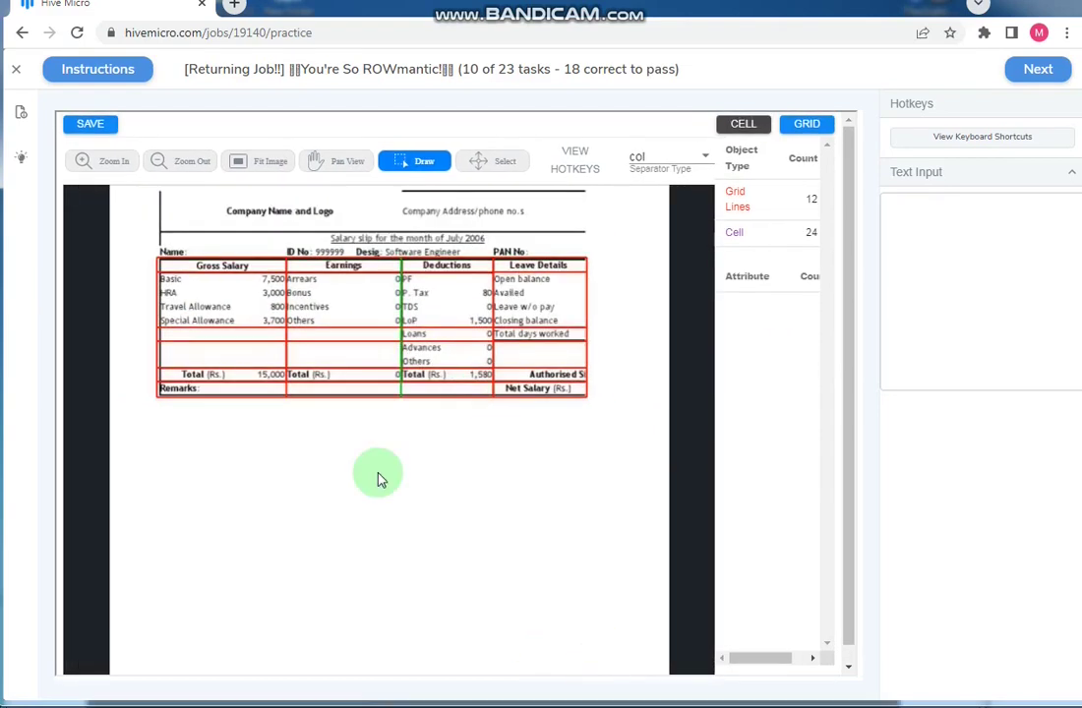
click(470, 309)
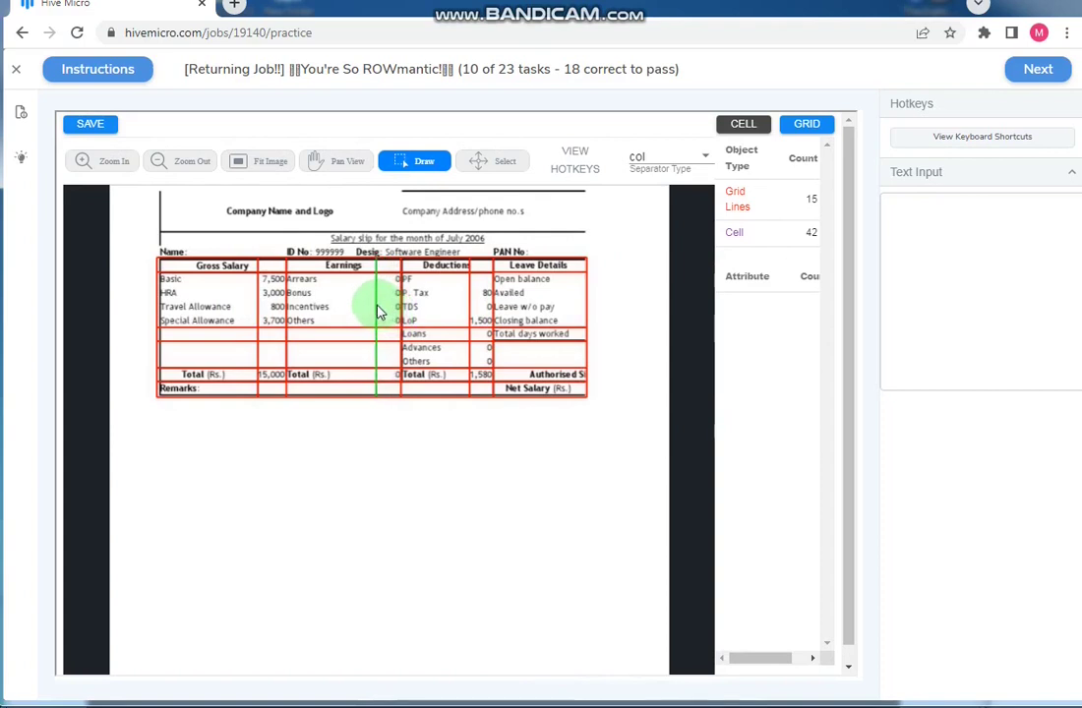
- Add row separators near the Availed row and between Leave w/o pay and Closing balance
click(669, 157)
click(674, 160)
click(526, 357)
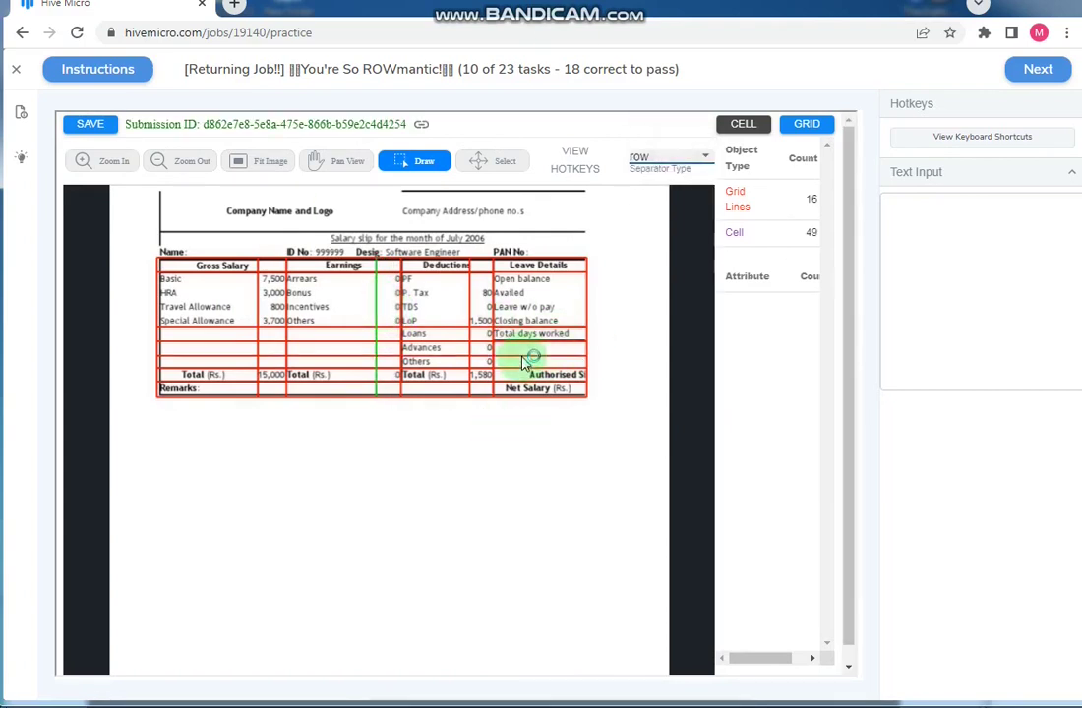
click(528, 300)
click(528, 314)
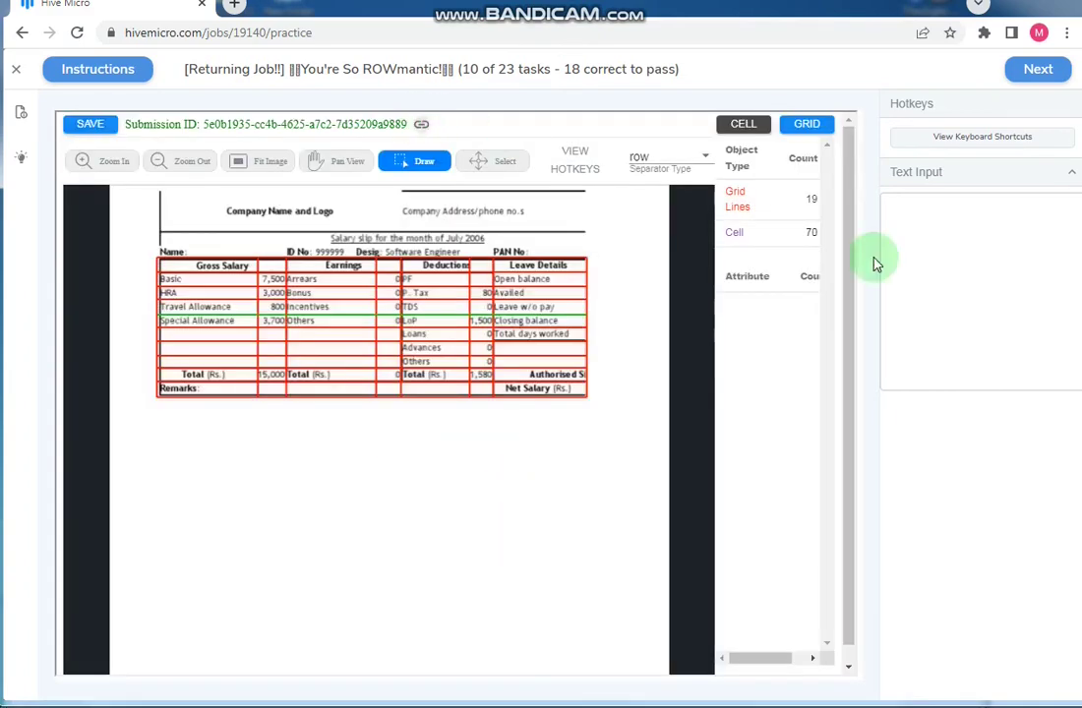
- Paste the submission ID into Text Input and confirm task 10's submission
click(972, 343)
text(5e0b1935-cc4b-4625-a7c2-7d35209a9889)
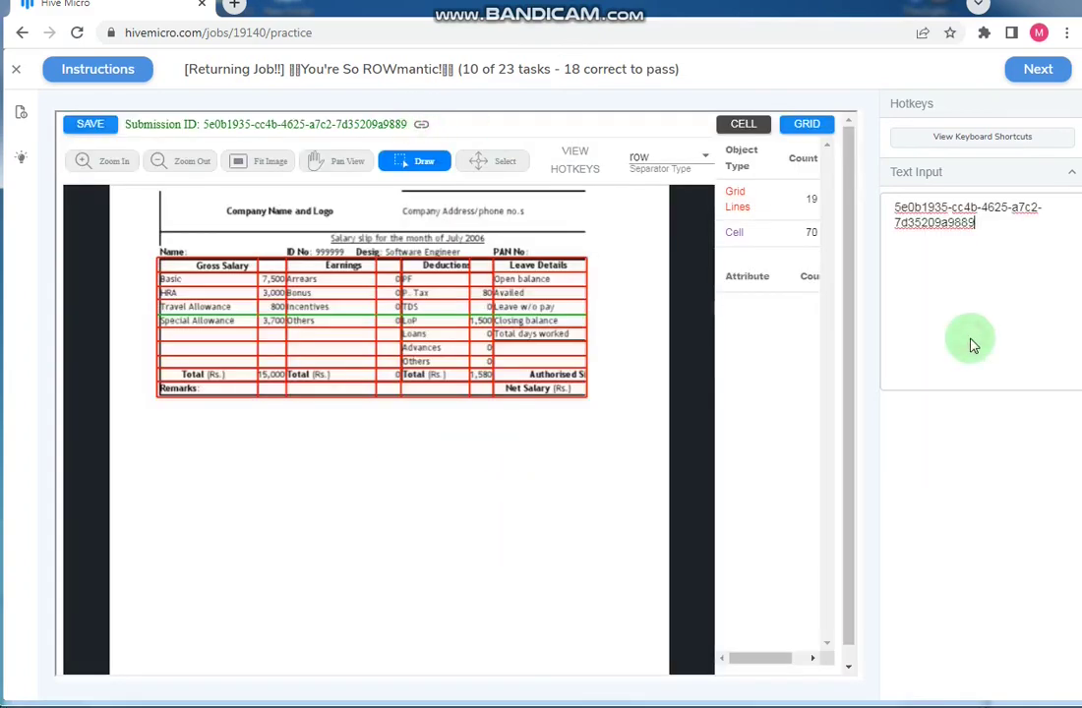
click(1038, 69)
click(1040, 71)
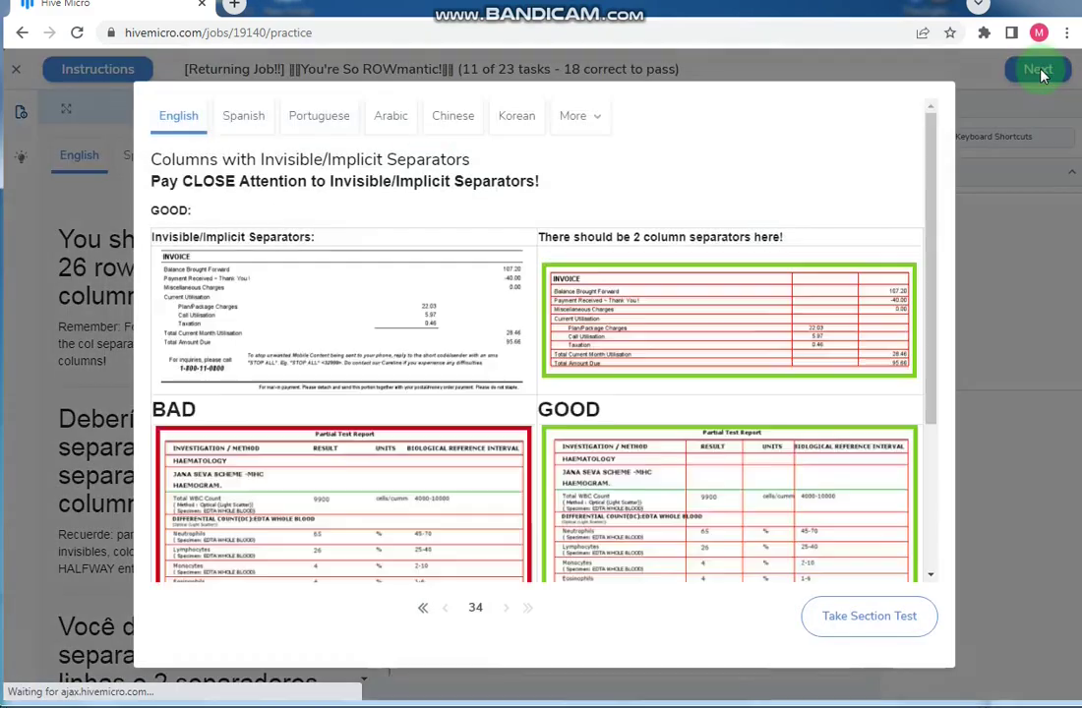
- Add row separators above Text editing, Searching, Extract Files, Scripting, and Pipelining and Redirecting
scroll(593, 475, down, 2)
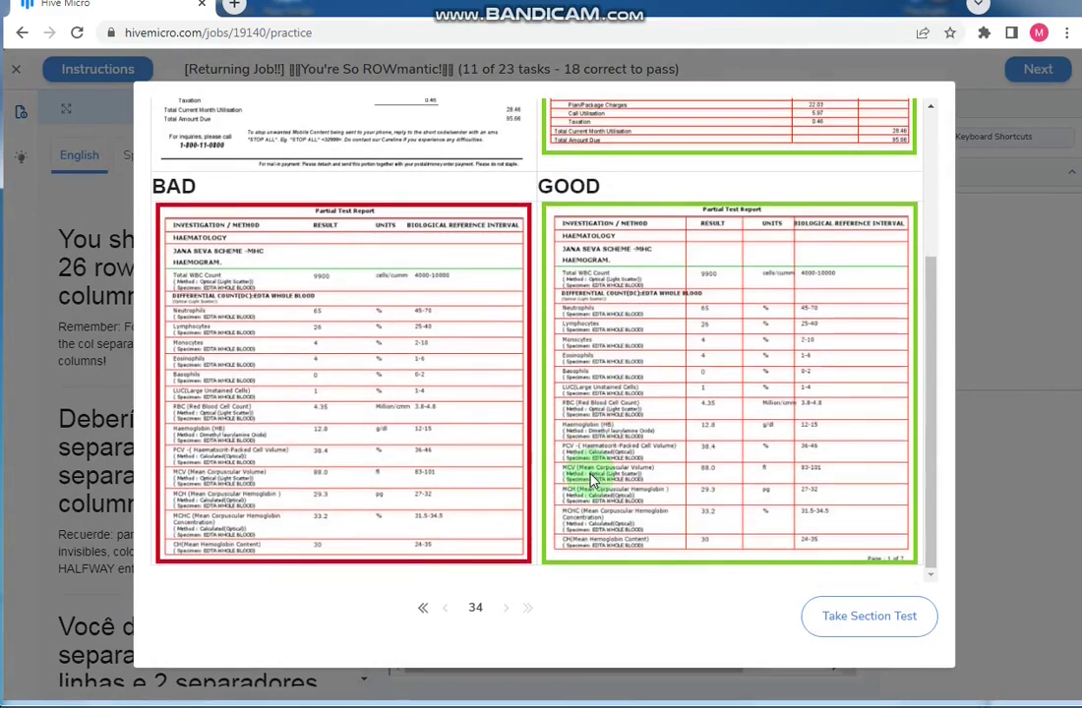
click(870, 616)
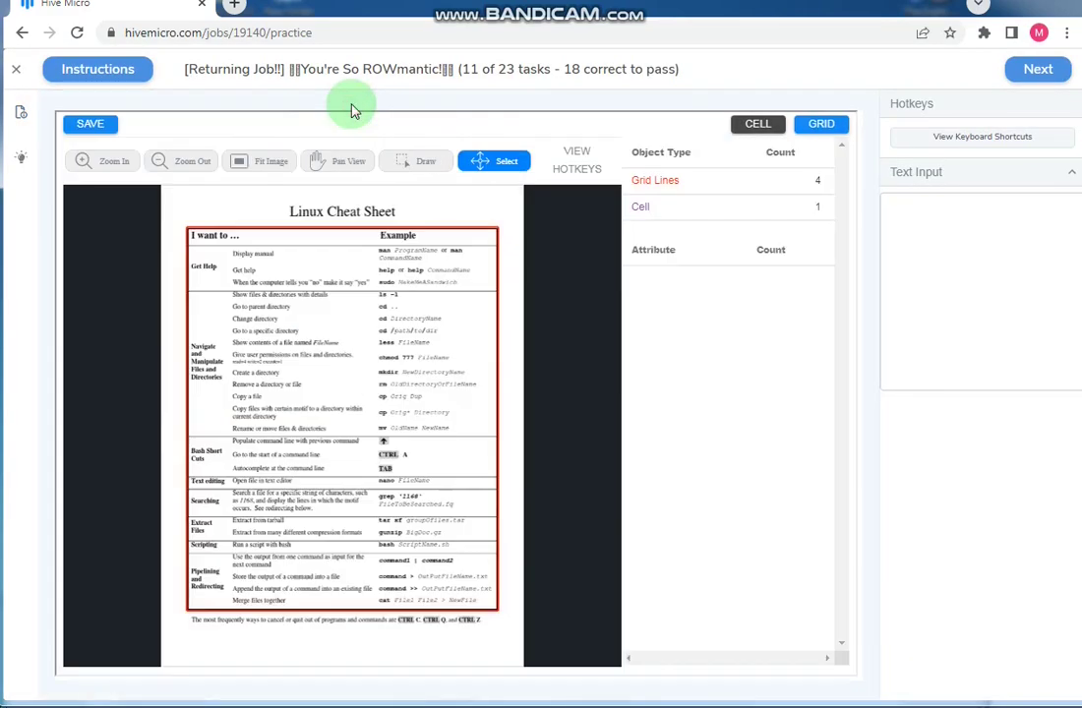
scroll(285, 263, up, 1)
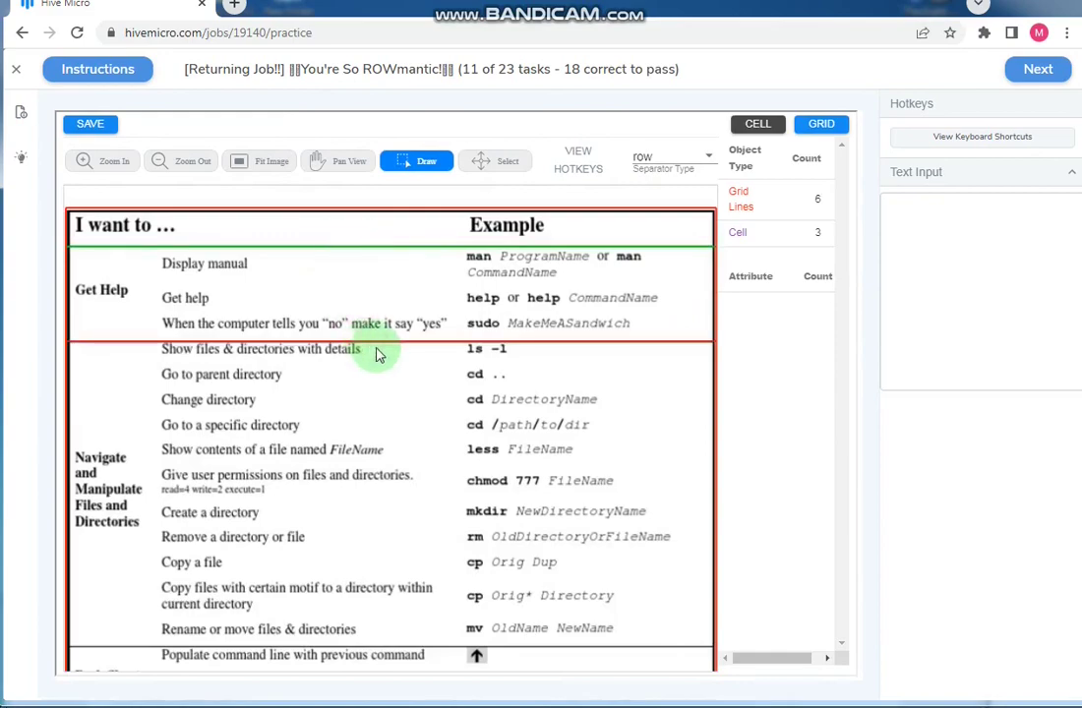
scroll(418, 513, up, 2)
click(425, 562)
click(424, 588)
scroll(425, 551, down, 1)
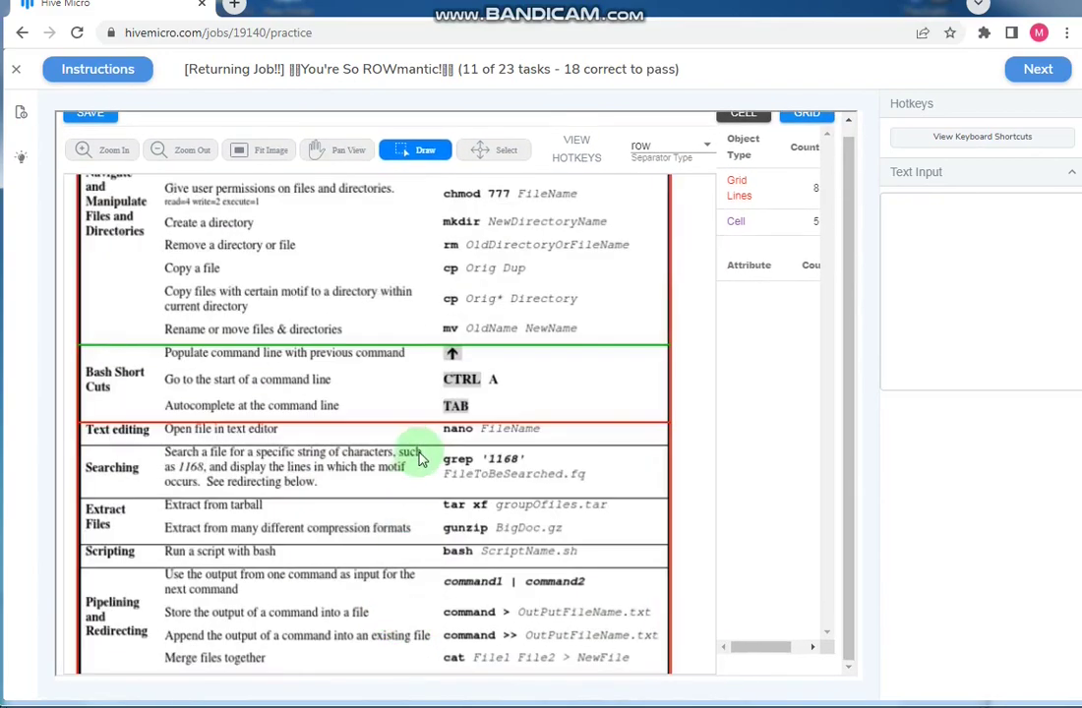
click(423, 497)
click(423, 540)
click(415, 565)
- Add a column separator before the Example column and save the lines so far
scroll(393, 372, down, 1)
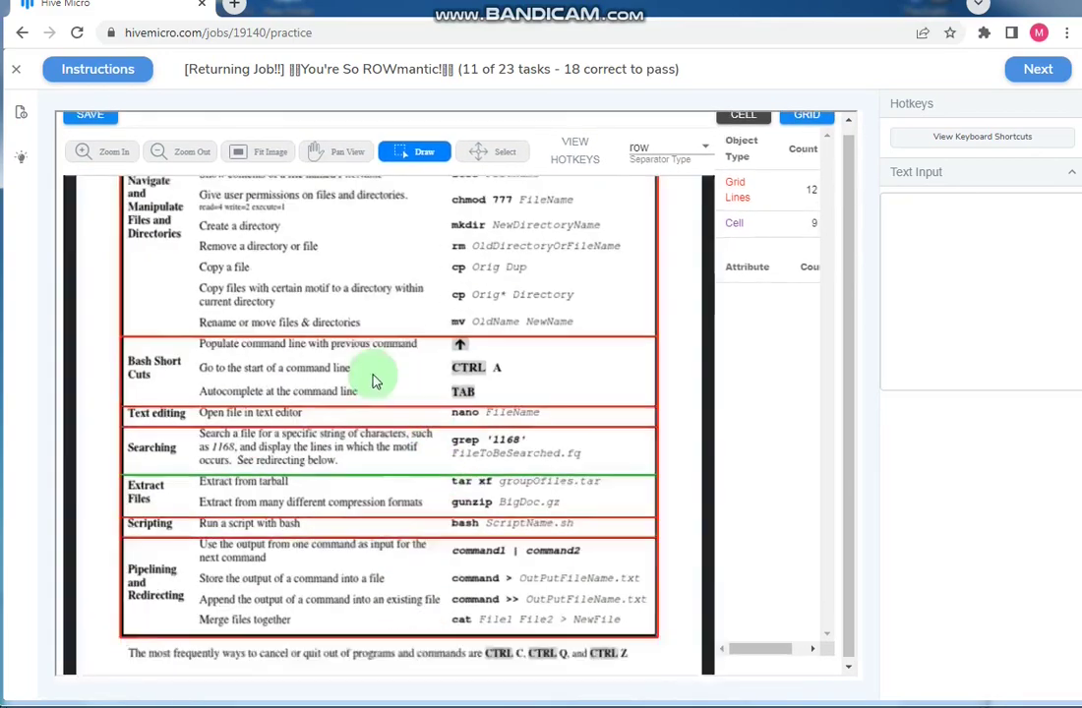
scroll(398, 519, up, 2)
scroll(357, 213, down, 3)
scroll(499, 288, up, 1)
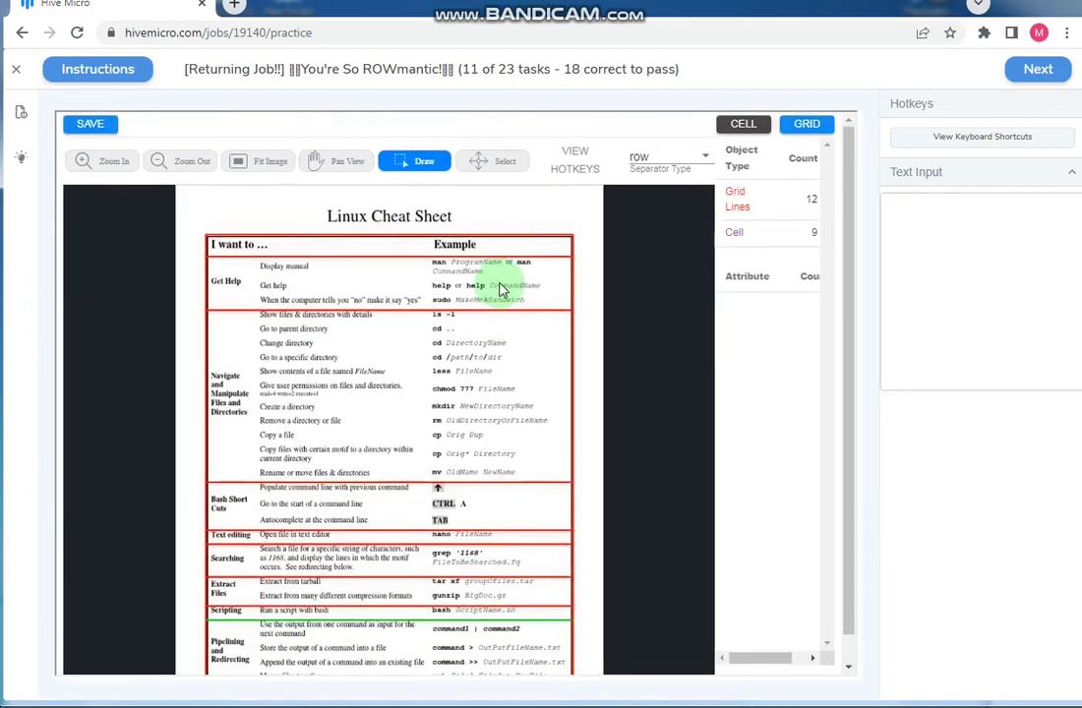
scroll(285, 202, up, 2)
click(449, 241)
click(198, 285)
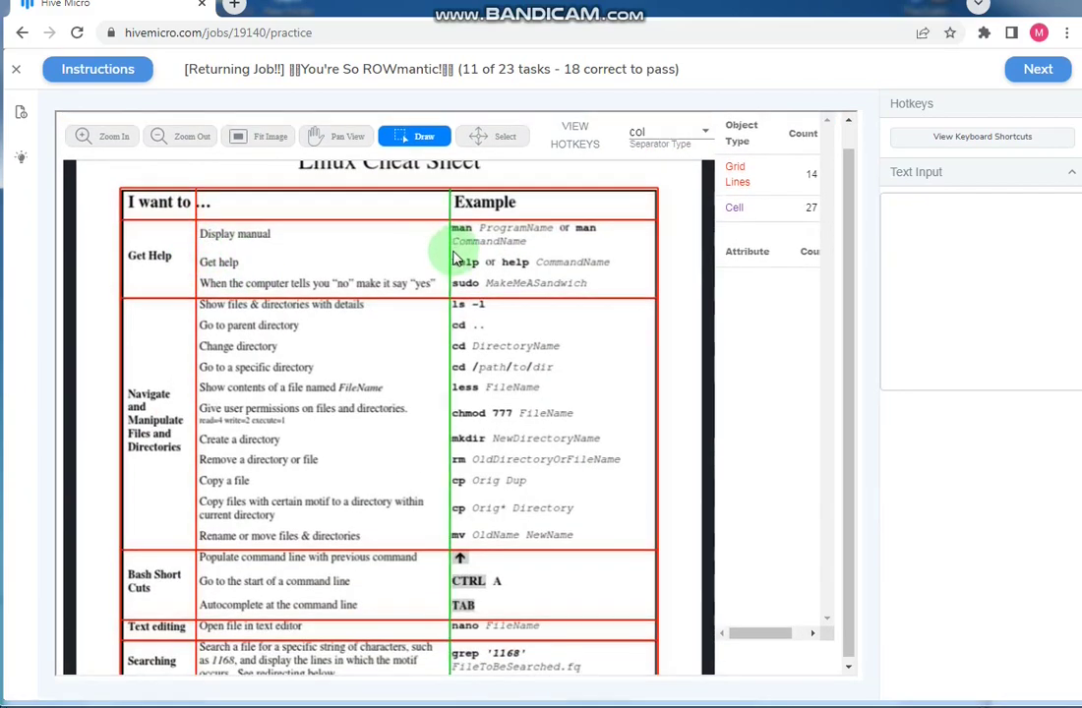
scroll(345, 362, down, 2)
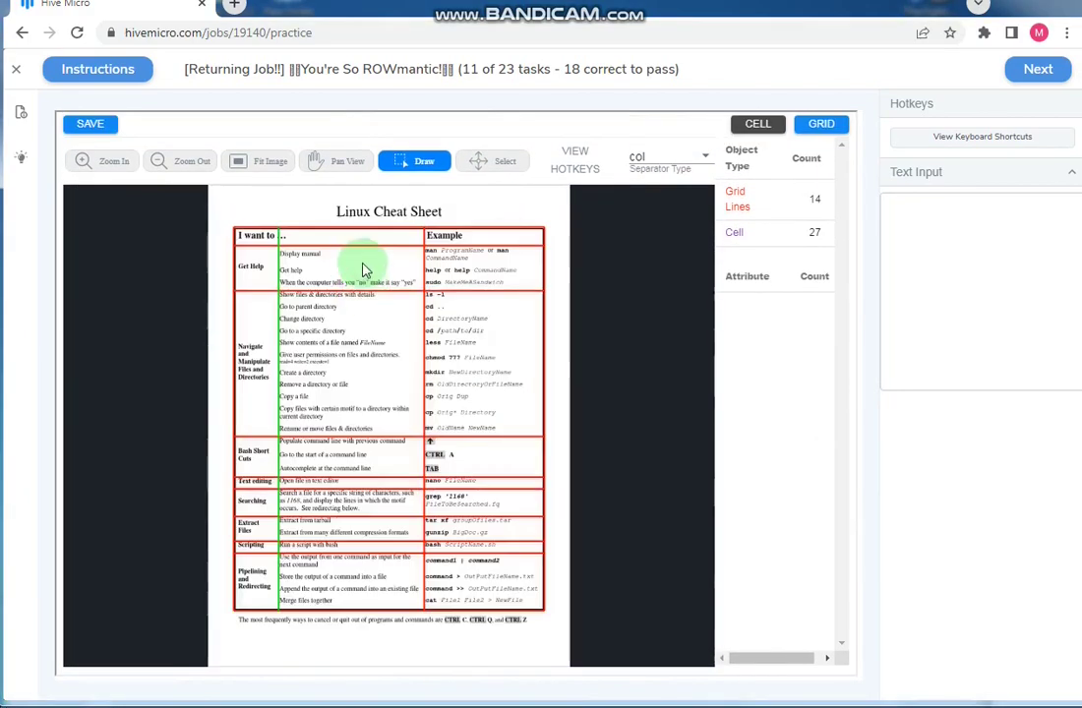
click(654, 159)
- Separate every row in the Get Help, Navigate and file-management sections of the cheat sheet
click(661, 172)
click(334, 263)
click(332, 278)
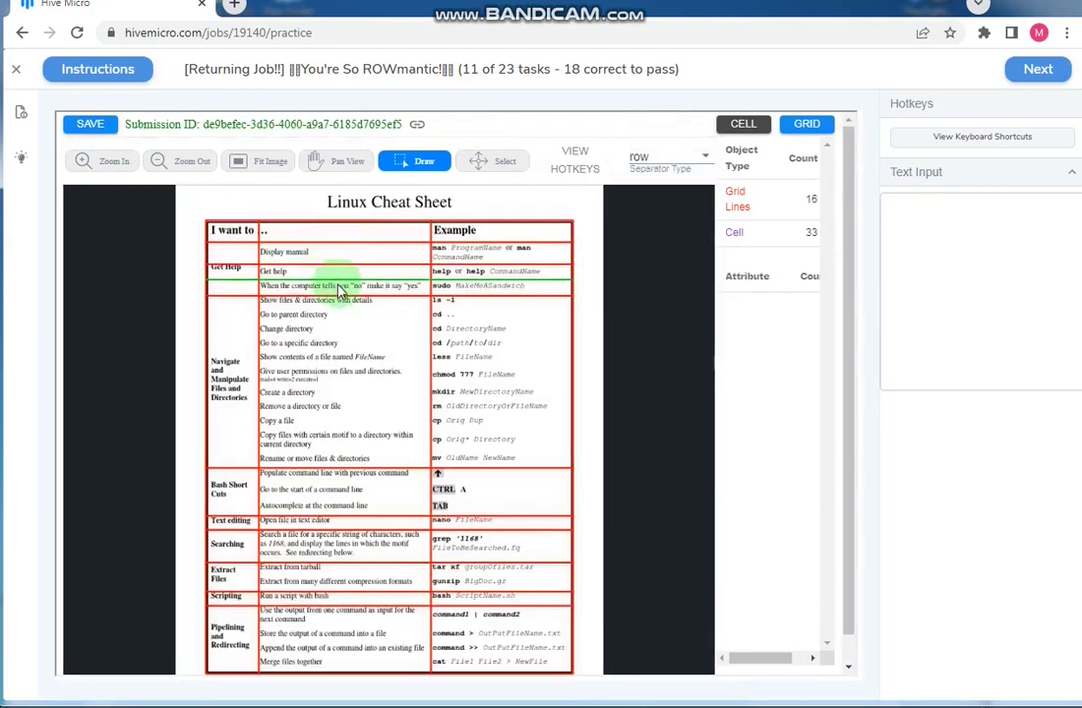
click(340, 292)
click(345, 307)
click(349, 322)
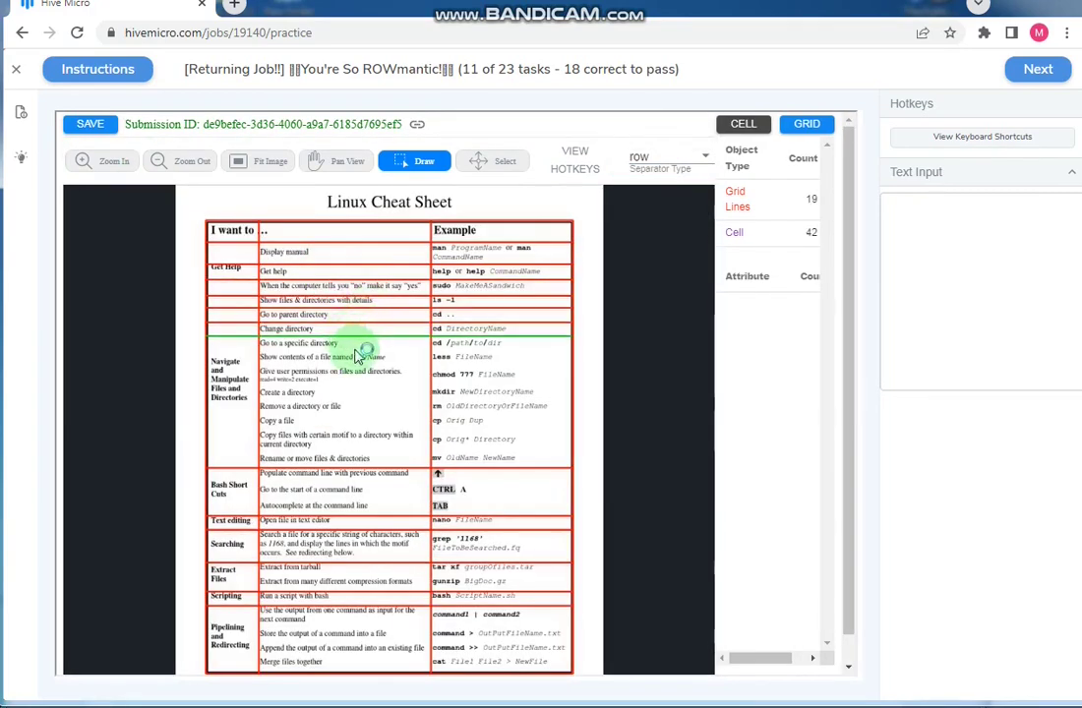
click(362, 350)
click(364, 366)
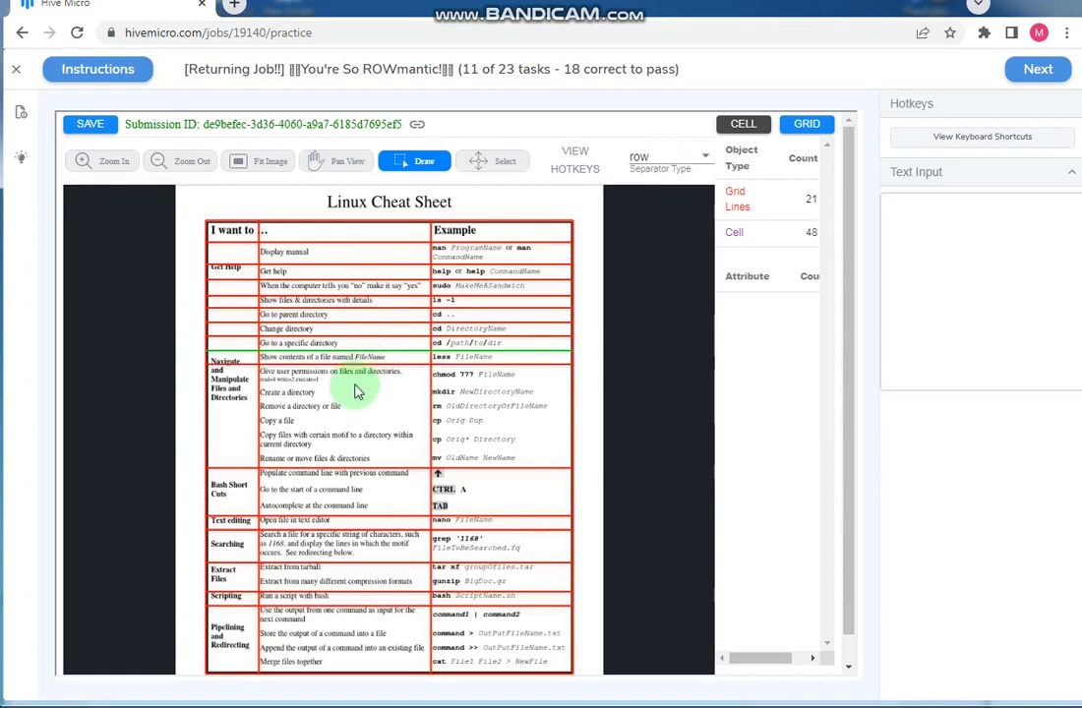
click(352, 385)
click(345, 413)
click(343, 427)
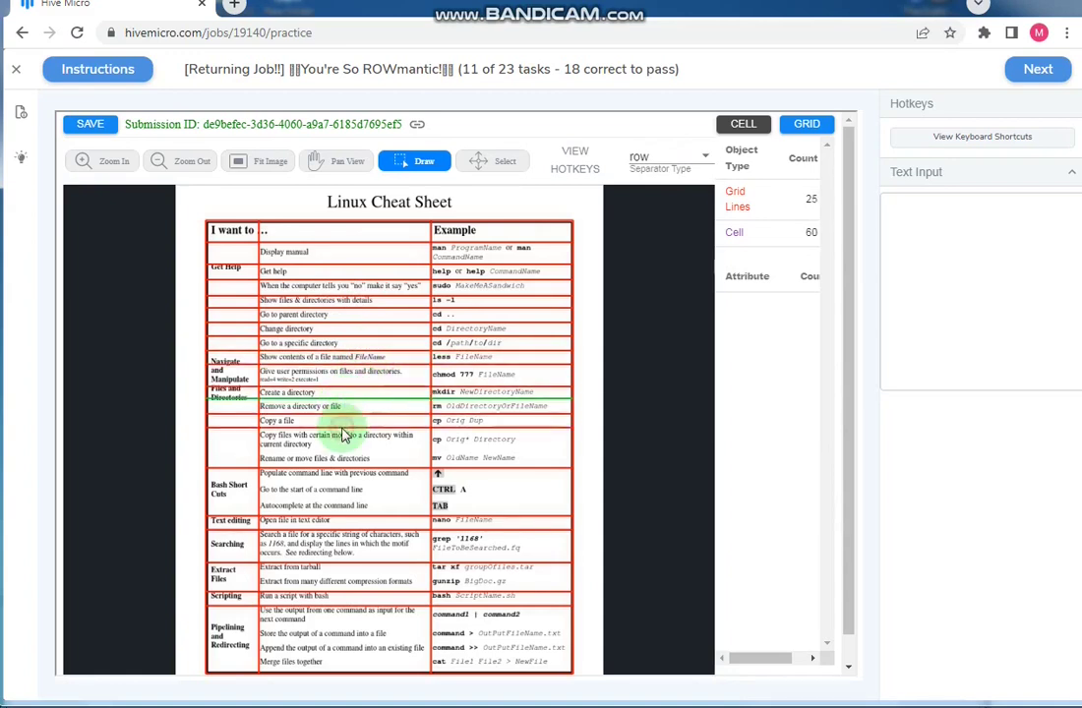
click(335, 452)
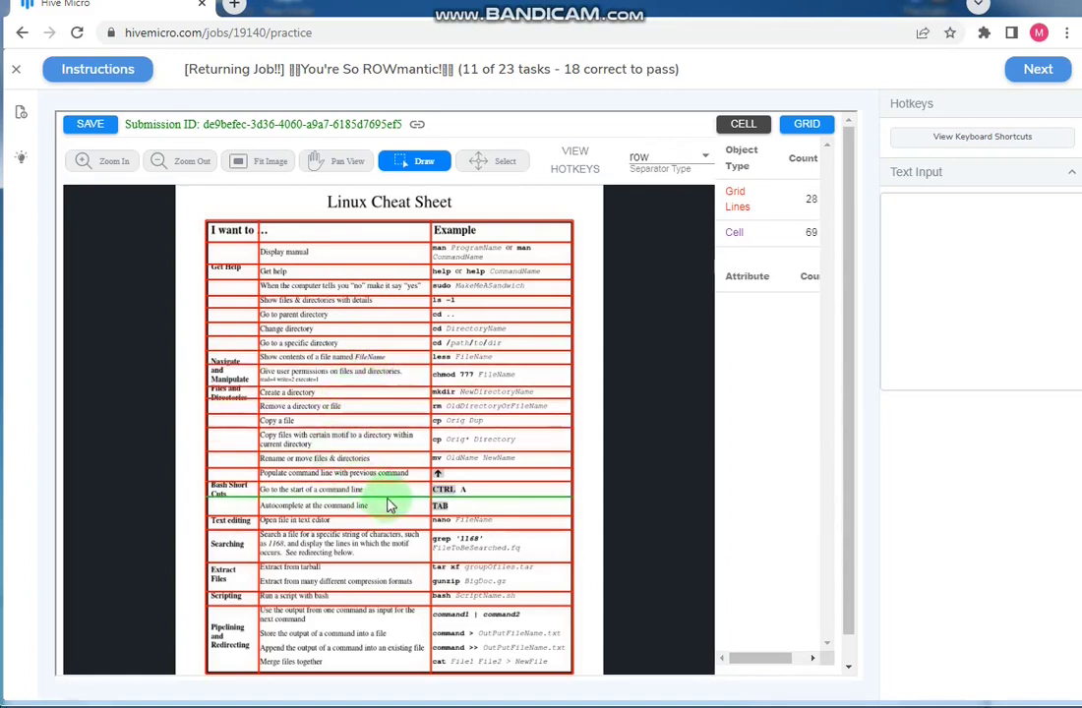
- Add row separators above Store the output, Append the output and Merge files together, then save
click(377, 626)
click(370, 640)
click(364, 655)
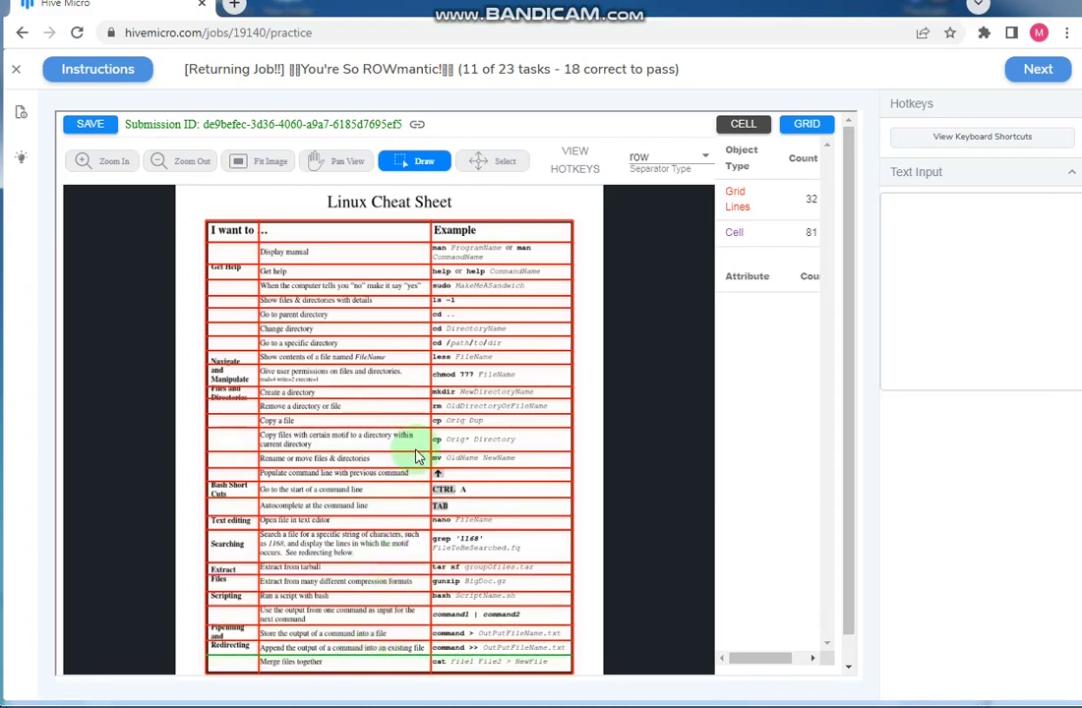
click(90, 124)
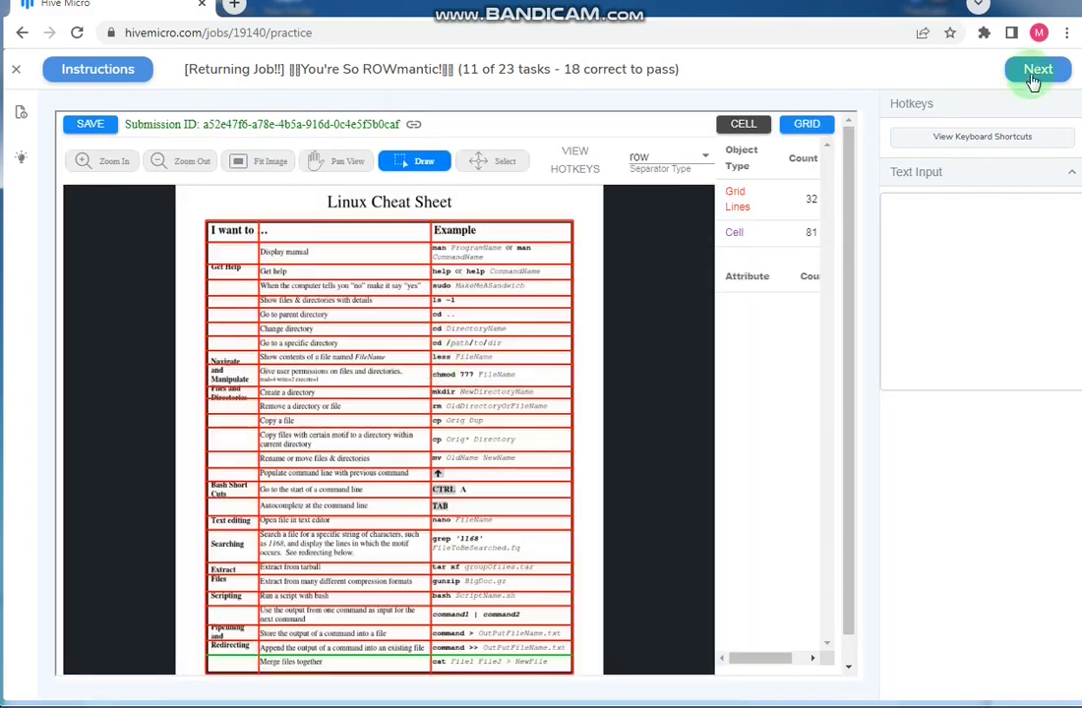
- Paste the submission ID into Text Input and confirm task 11's submission
click(413, 124)
click(973, 211)
text(a52e47f6-a78e-4b5a-916d-0c4e5f5b0caf)
click(1037, 69)
click(1040, 71)
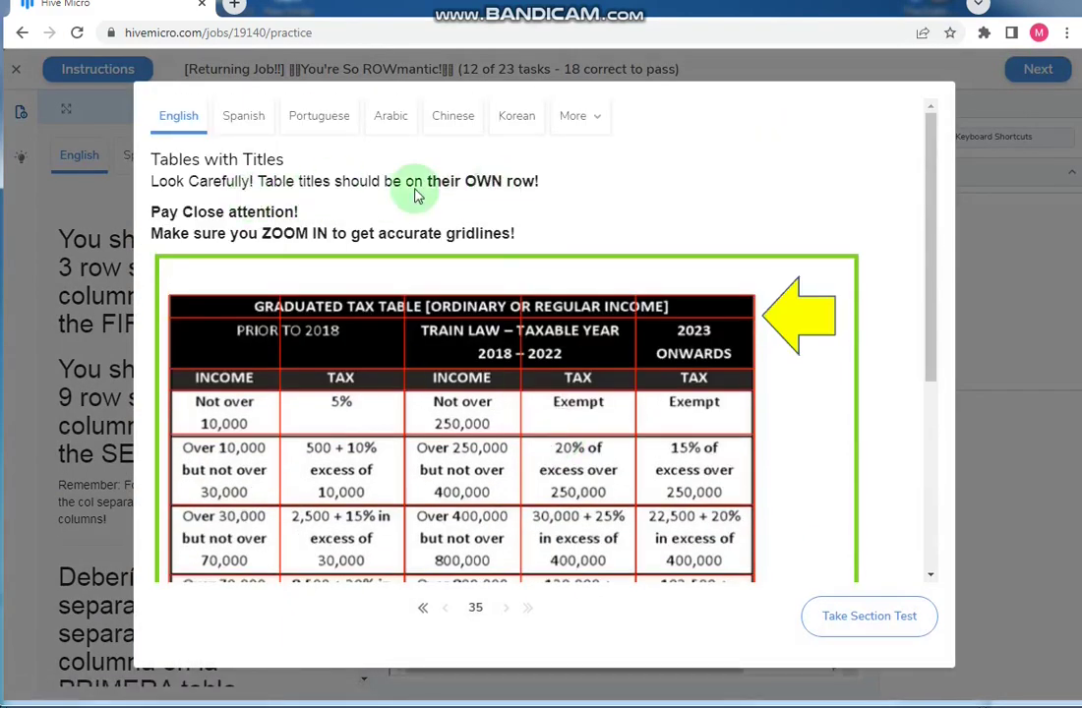
- Close task 12's instructions to reach the tax tables
drag(423, 182, 579, 187)
click(169, 193)
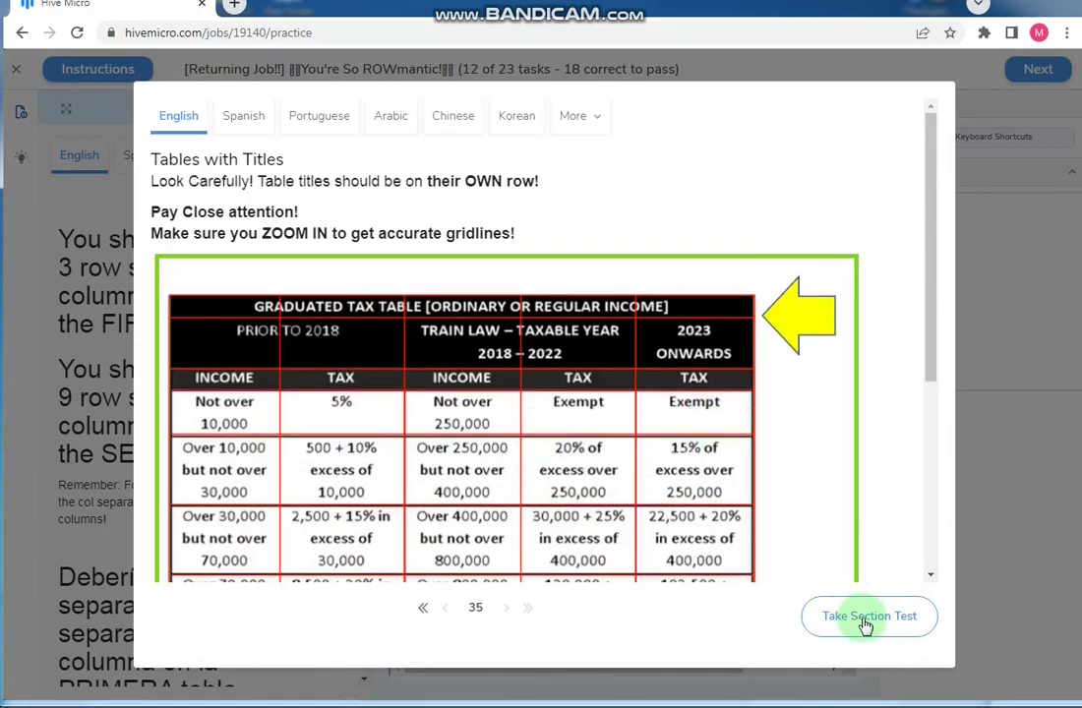
click(866, 616)
- Add row separators below the RC row and above the NRA-NETB row
key(d)
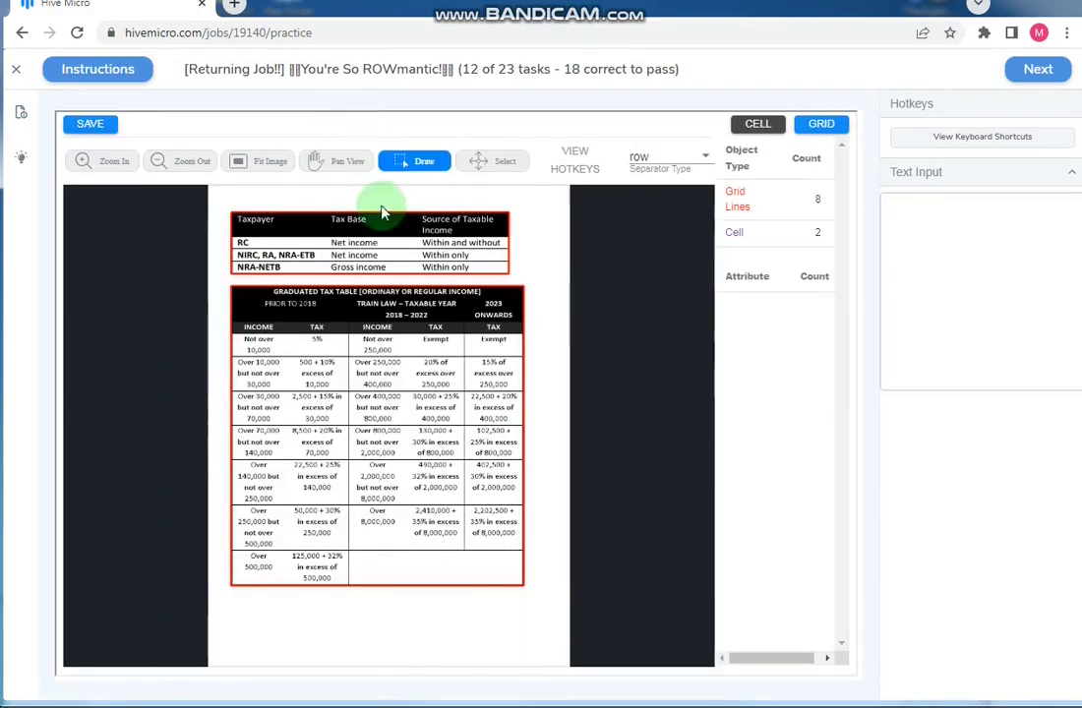
scroll(321, 260, up, 2)
click(327, 259)
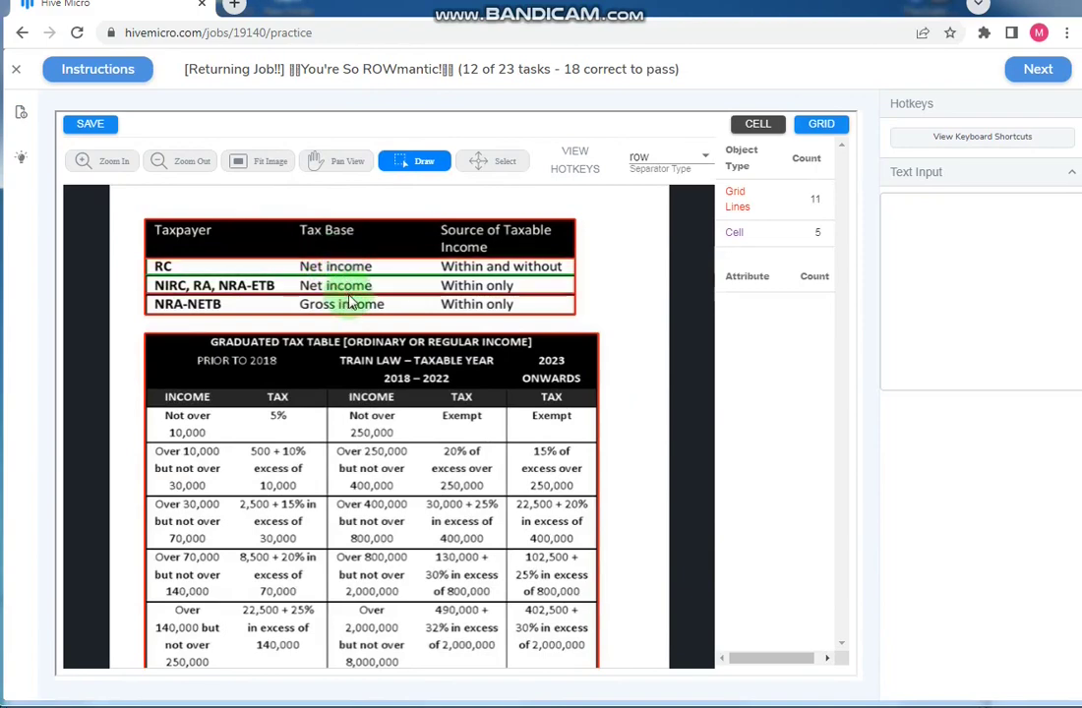
click(349, 296)
scroll(359, 315, down, 3)
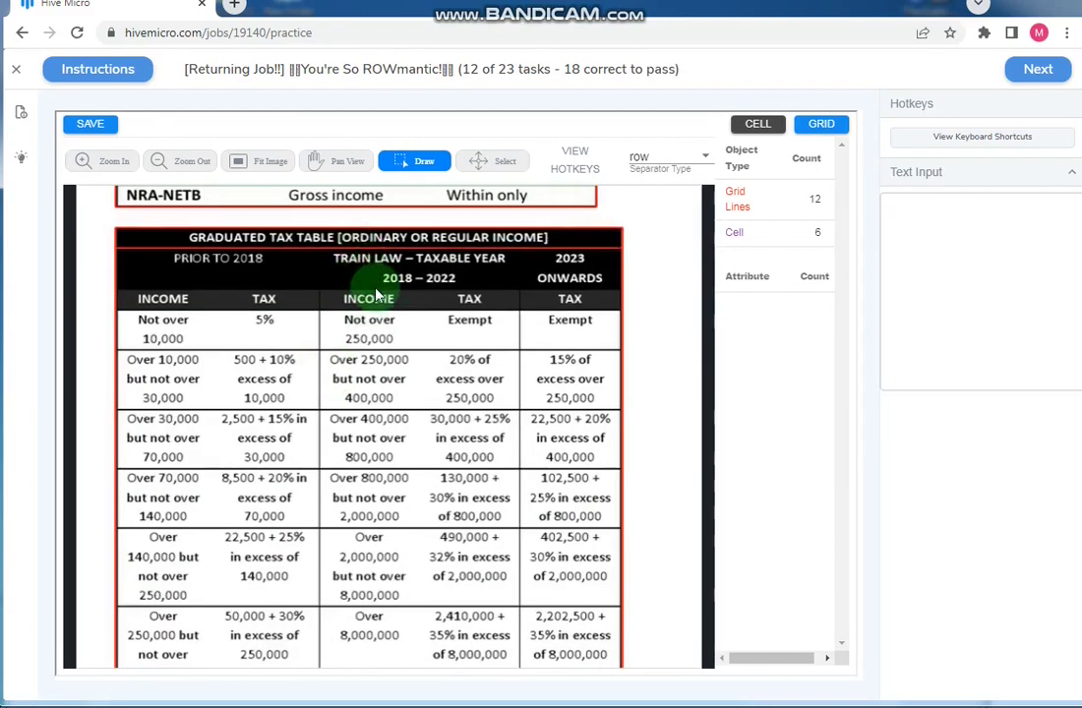
- Separate the graduated tax table's header rows and its income bands
click(382, 289)
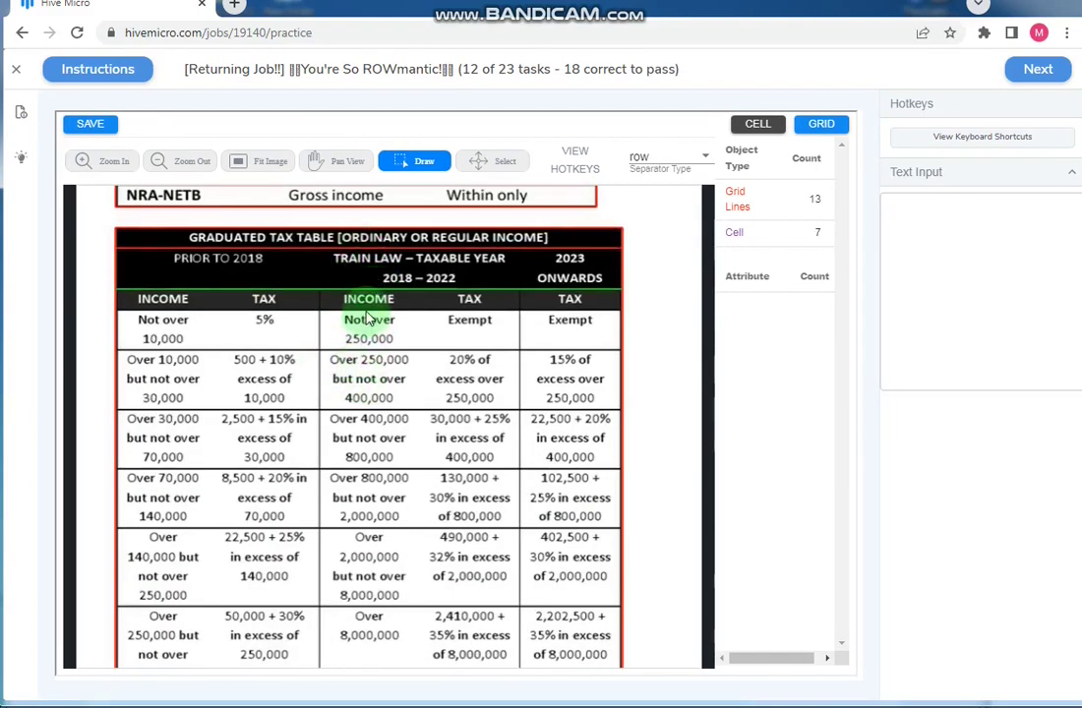
click(371, 310)
click(374, 350)
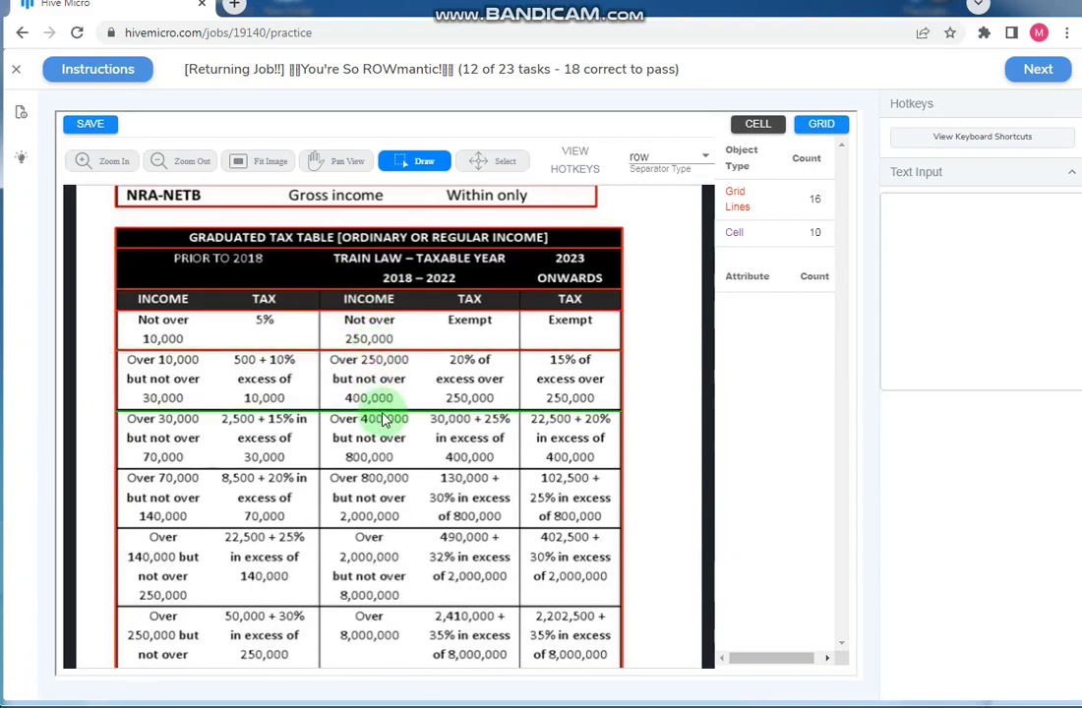
click(403, 470)
click(408, 529)
click(410, 606)
scroll(411, 590, down, 2)
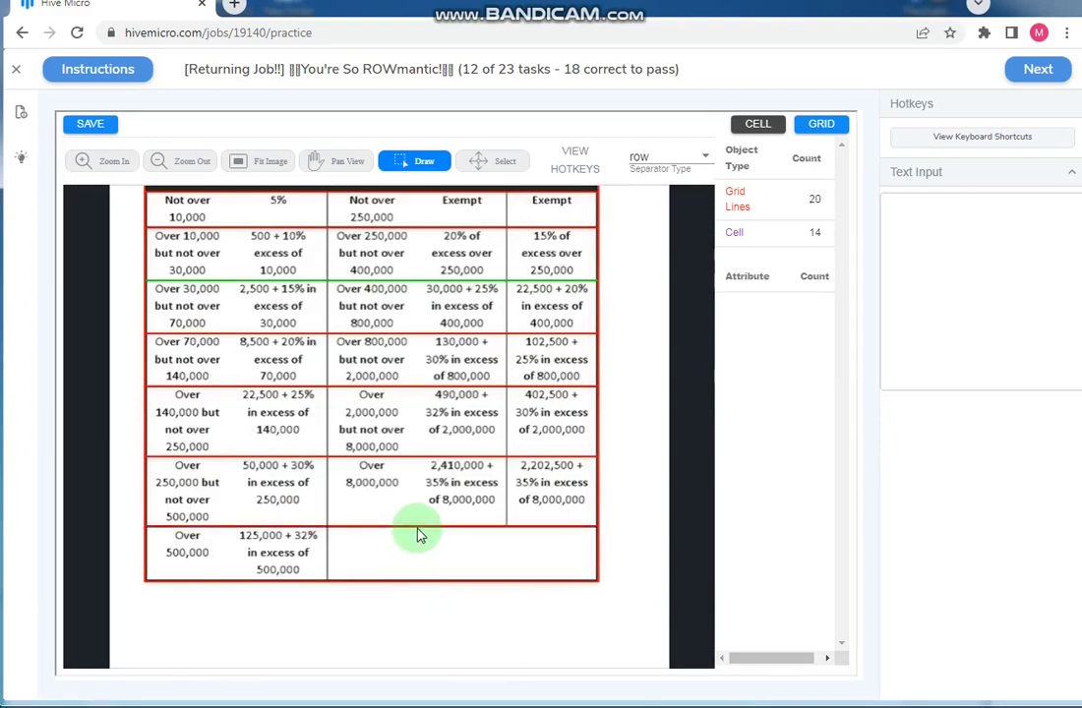
scroll(425, 541, down, 3)
- Add the column separators between the graduated tax table's columns
click(668, 158)
click(669, 182)
scroll(292, 253, up, 3)
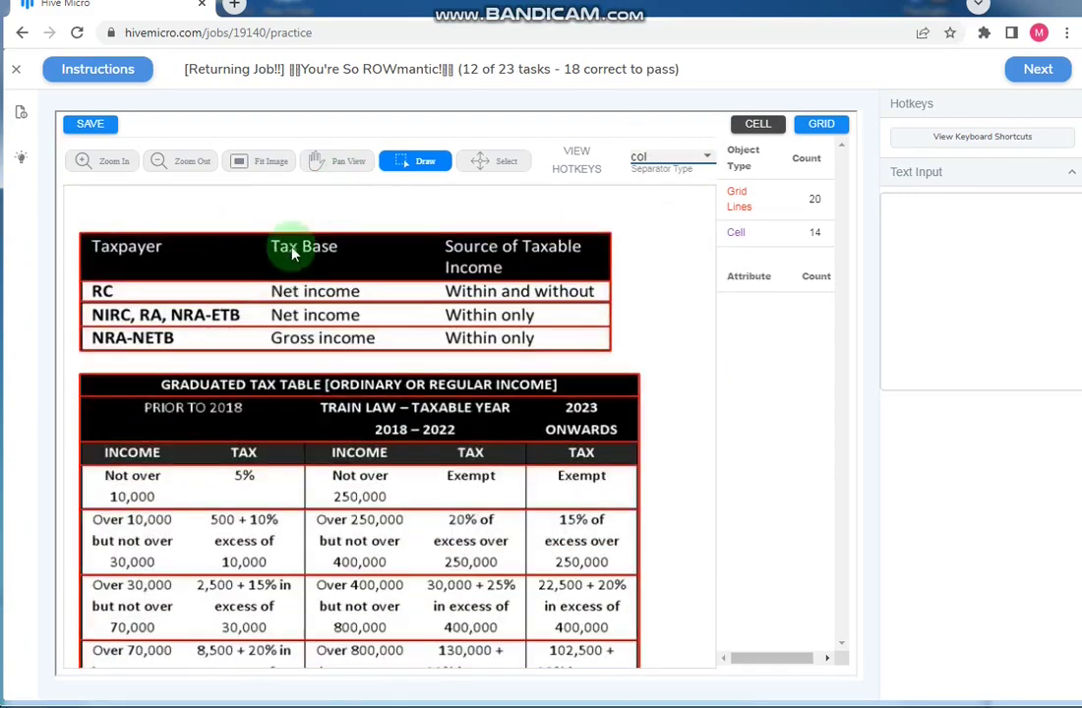
click(433, 340)
scroll(394, 364, down, 2)
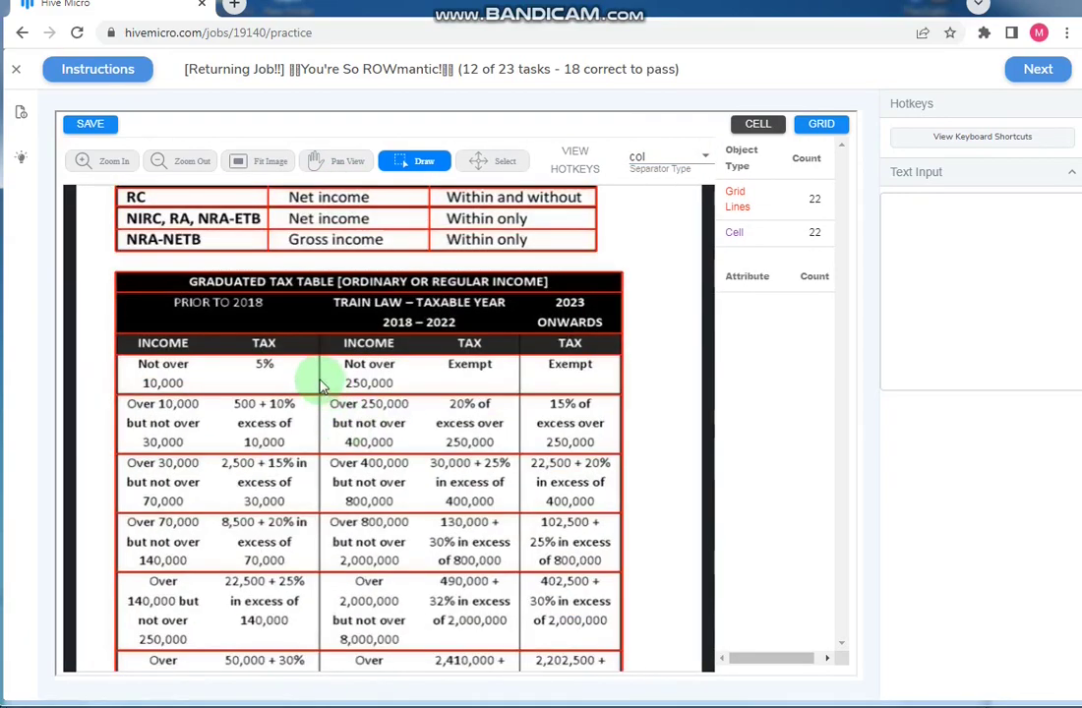
click(324, 379)
click(531, 404)
scroll(423, 392, up, 2)
click(418, 367)
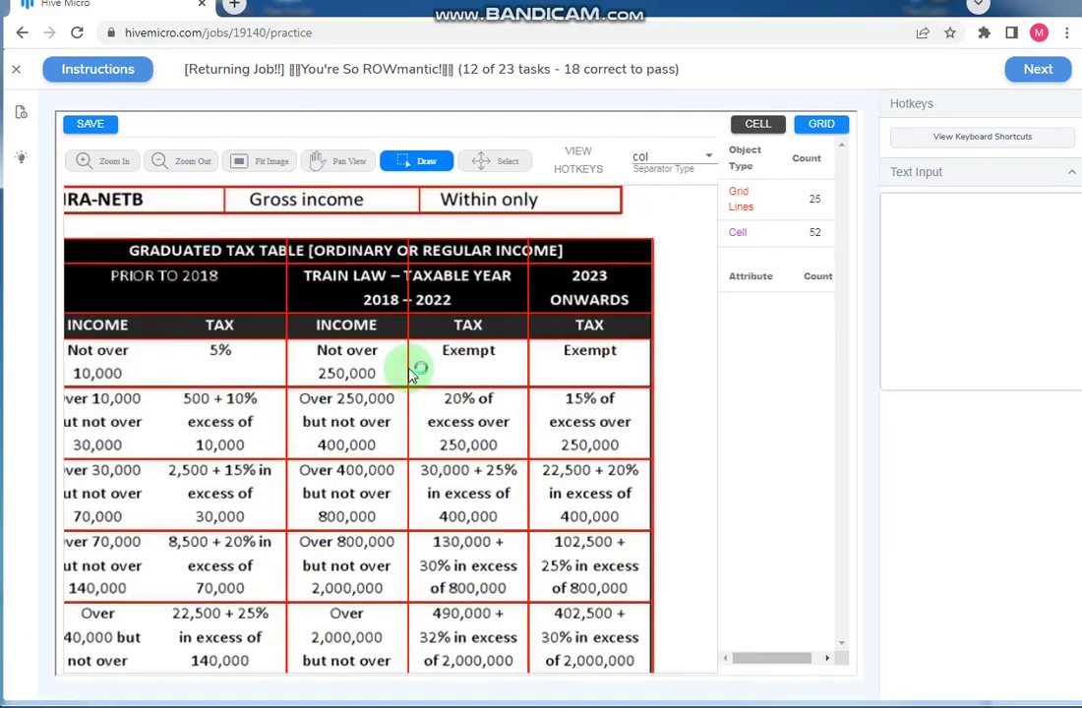
click(295, 378)
scroll(222, 374, down, 1)
scroll(534, 292, down, 2)
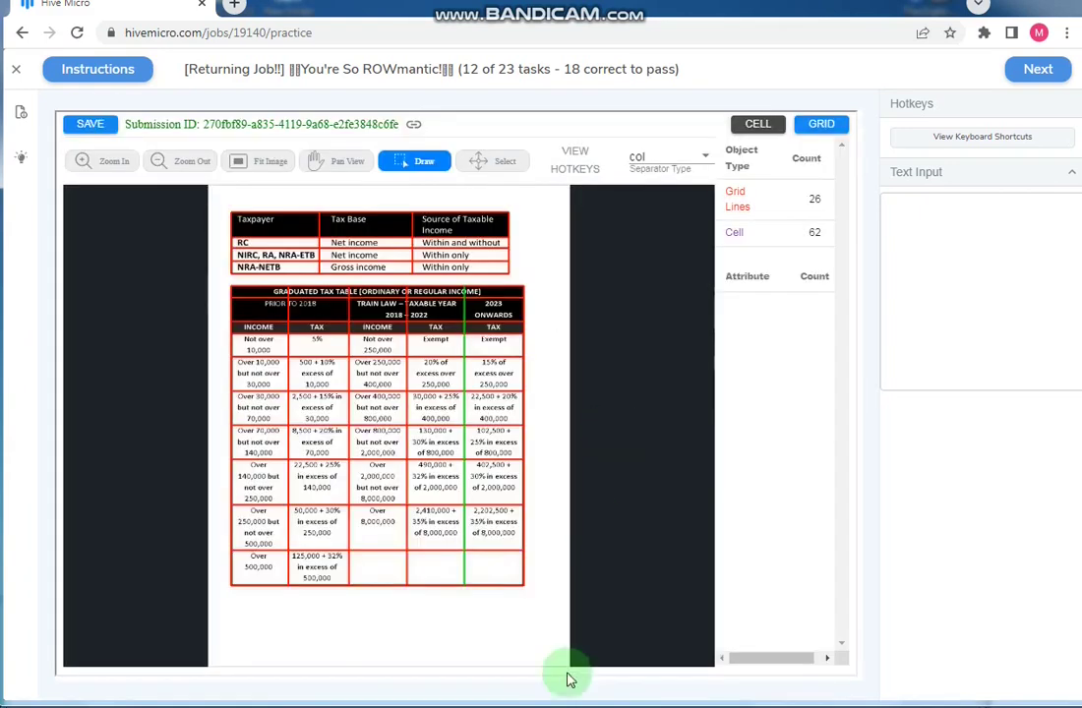
- Paste the submission ID, confirm task 12's submission, and advance the new instructions
click(413, 124)
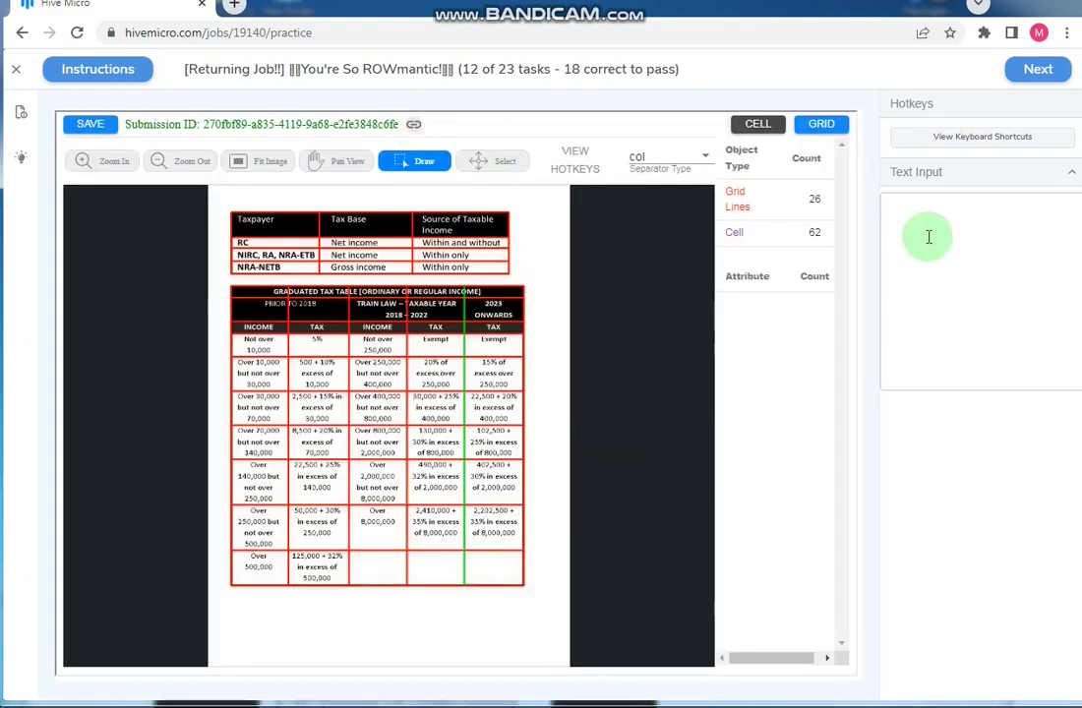
click(924, 234)
text(270fbf89-a835-4119-9a68-e2fe3848c6fe)
click(1037, 69)
click(1037, 69)
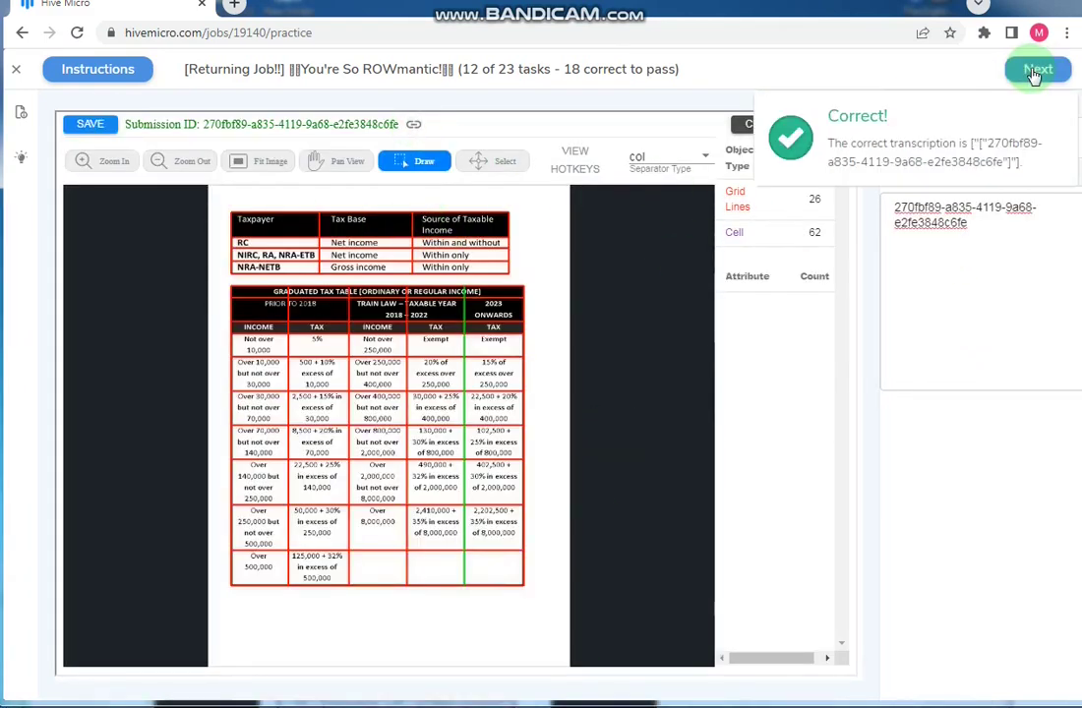
click(874, 614)
- Advance to the next merging lesson page and highlight the word 'merged' in its heading
scroll(800, 514, down, 3)
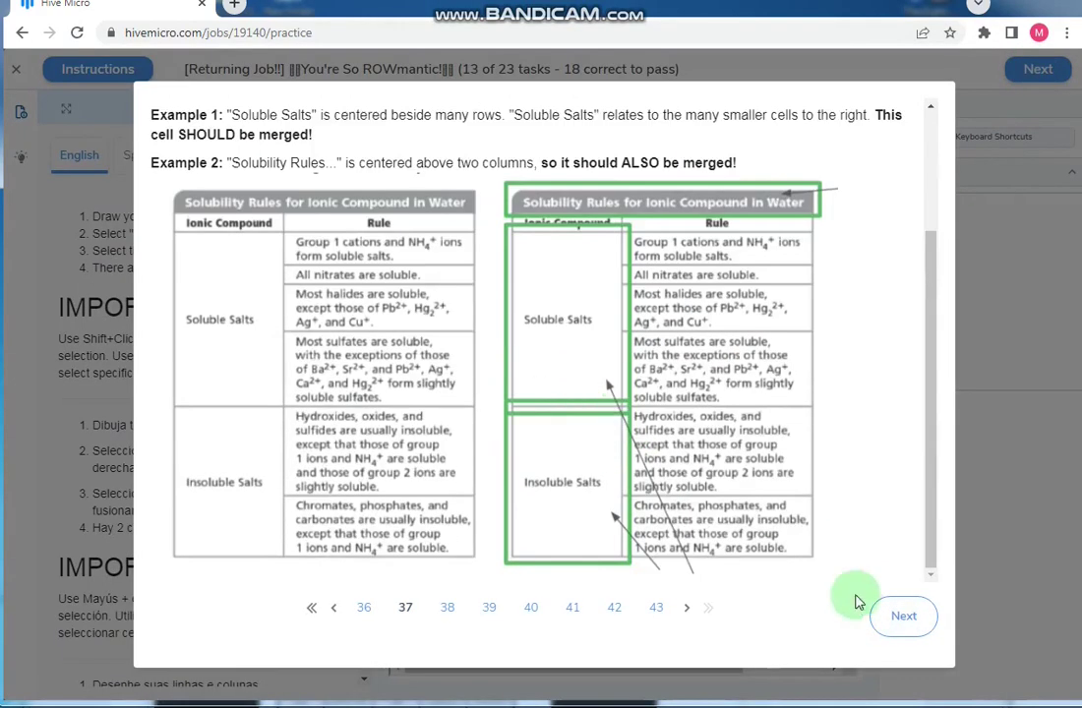
click(895, 618)
scroll(543, 450, down, 3)
scroll(540, 450, up, 1)
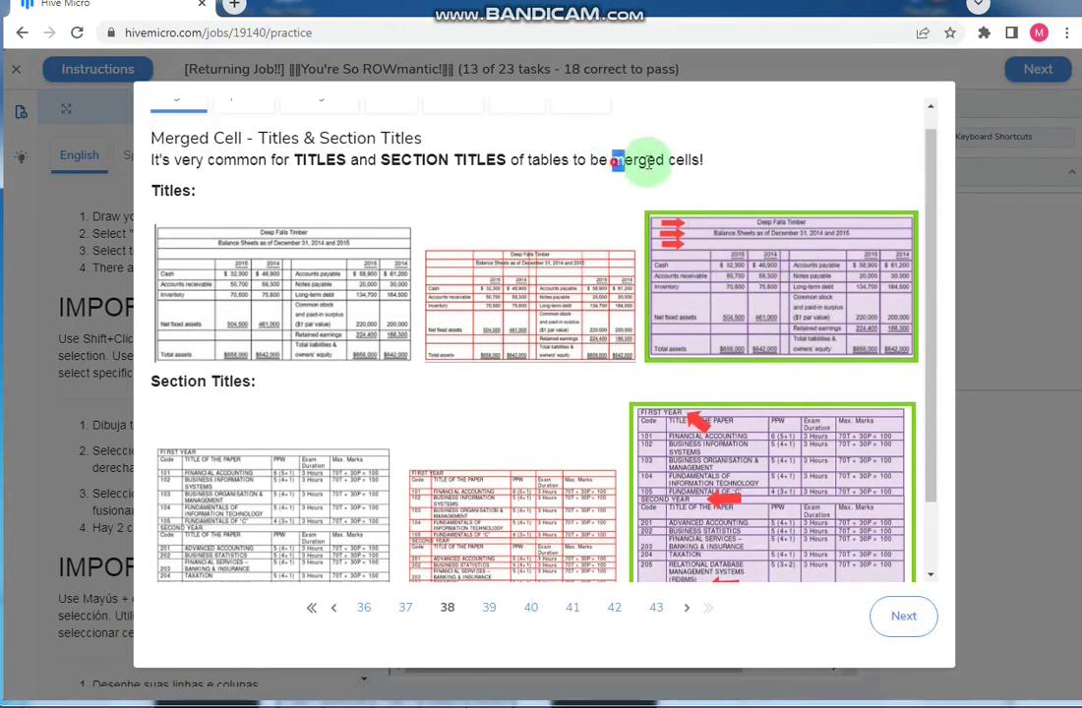
drag(292, 159, 505, 160)
click(615, 155)
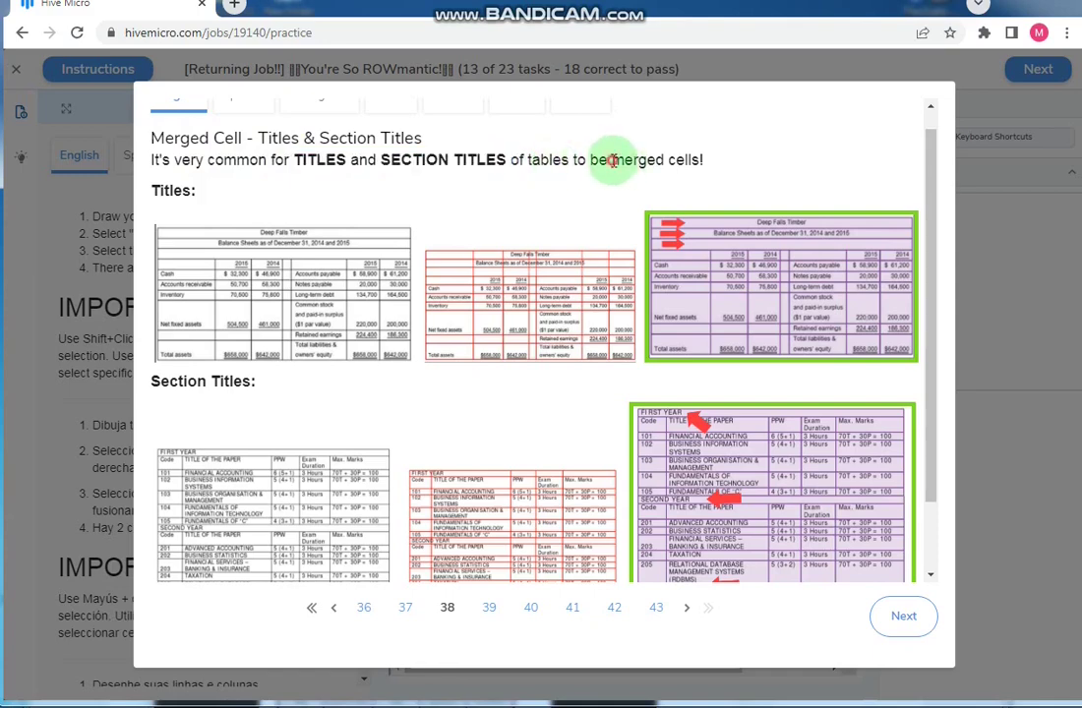
double_click(634, 159)
scroll(900, 612, down, 1)
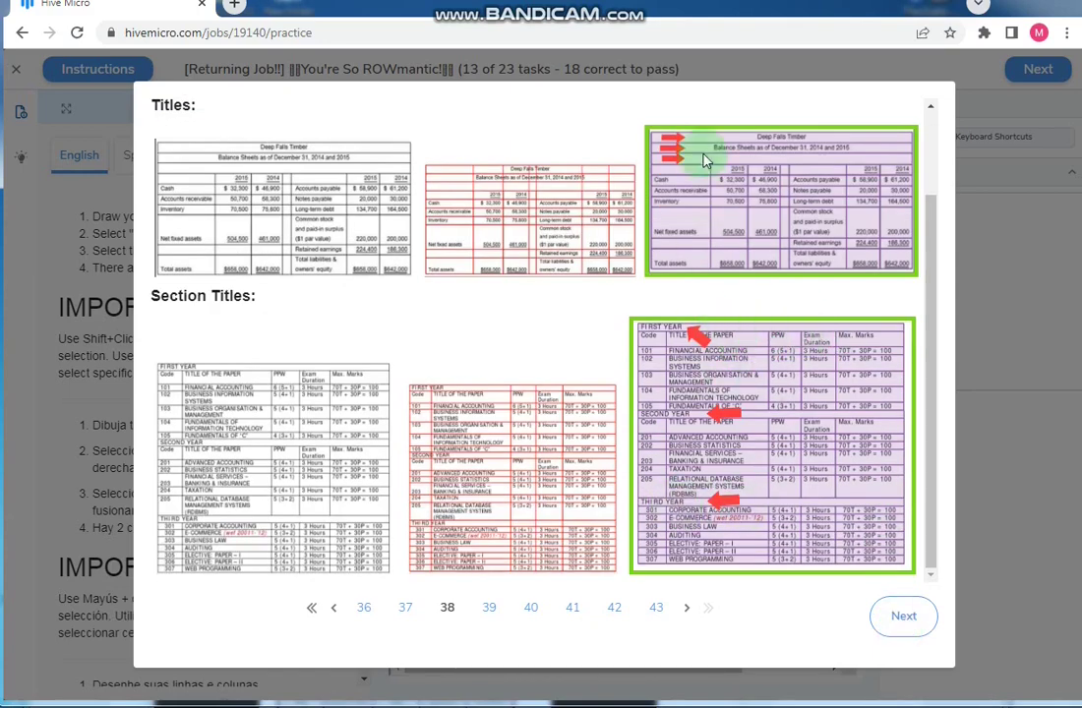
- Page through the merged-cell examples, merge video and unmerge pages to the last slide
key(Right)
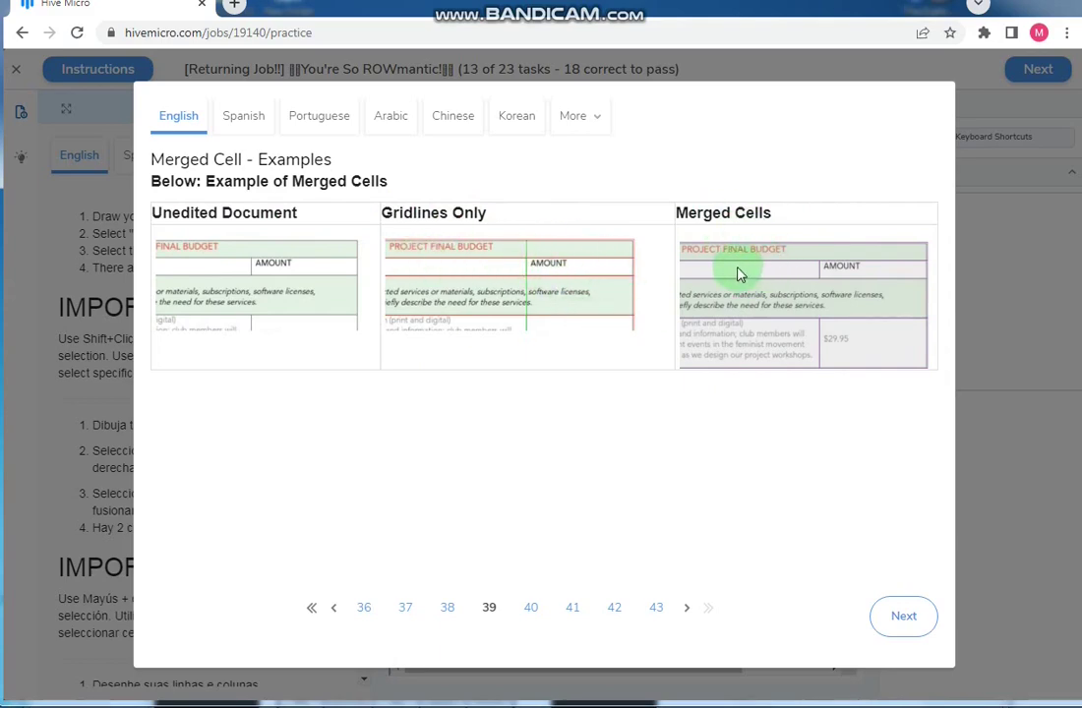
click(903, 615)
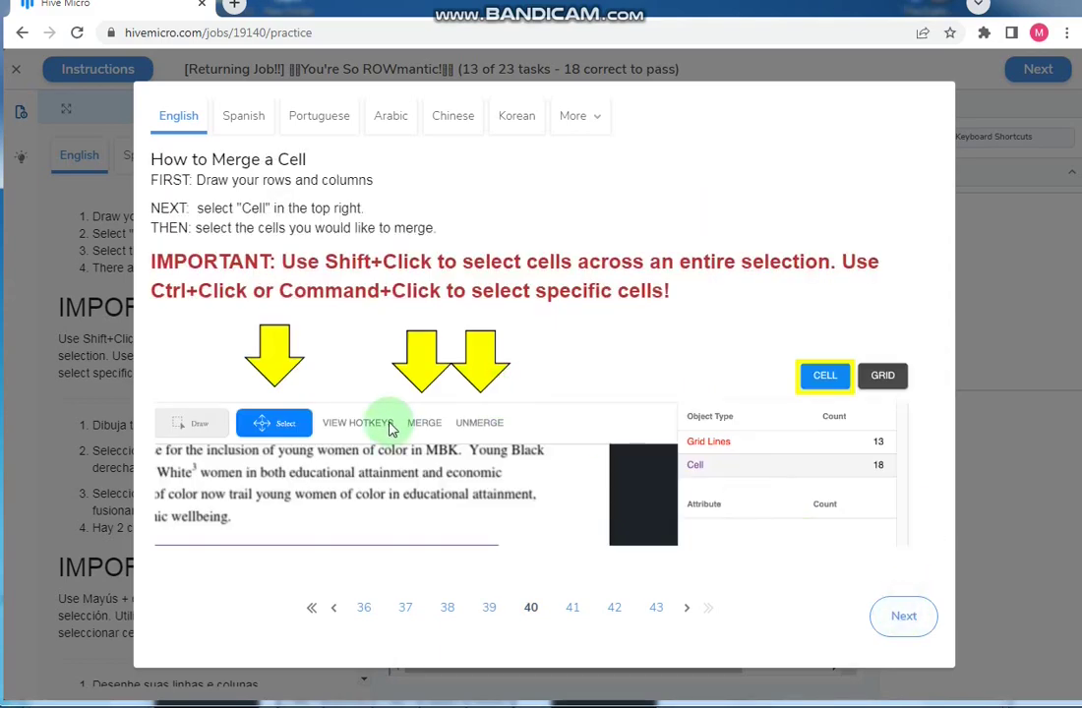
click(903, 617)
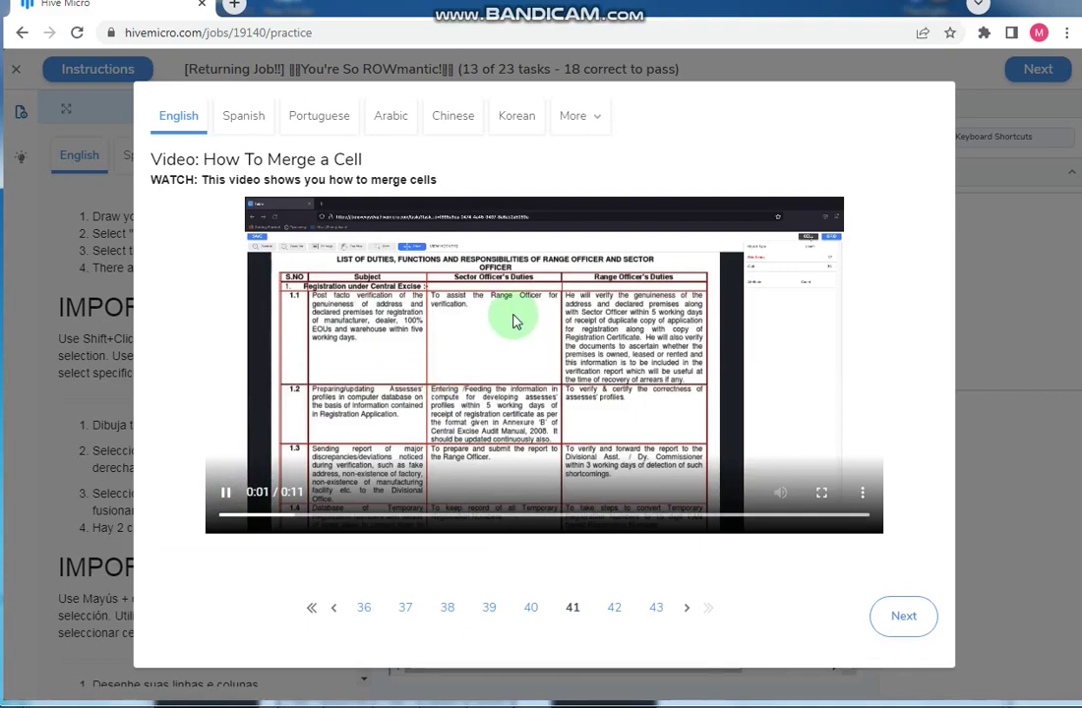
click(907, 617)
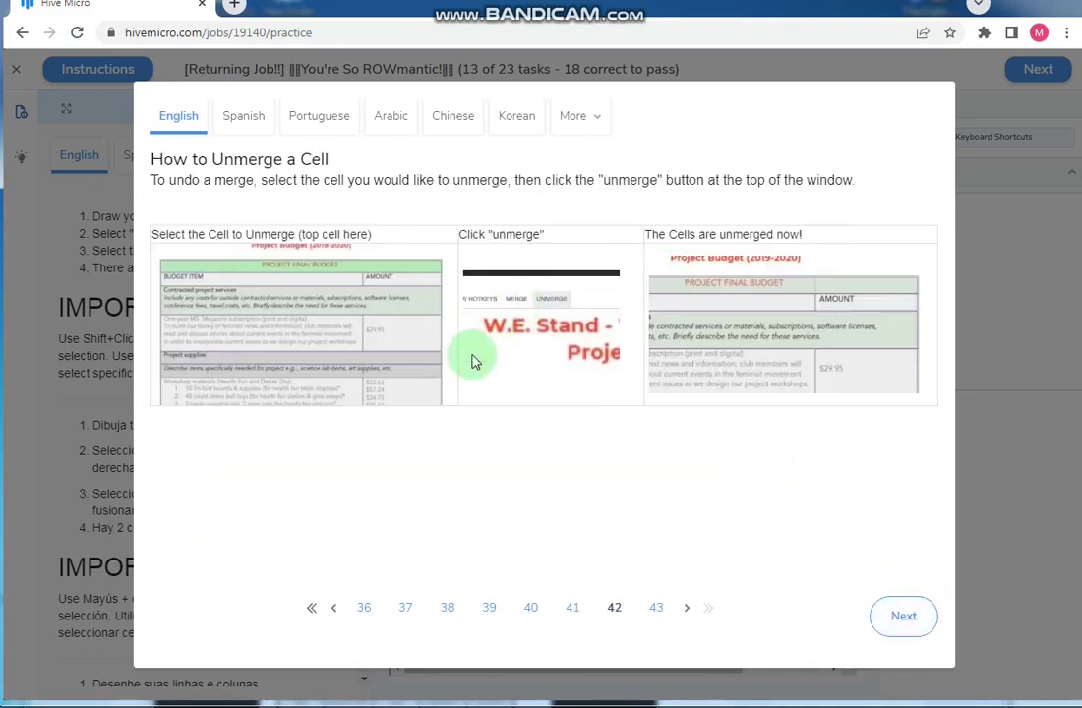
click(897, 611)
- Start the test and draw row separators below the title, header, Noise Pollution, Vandalism and last row
click(897, 617)
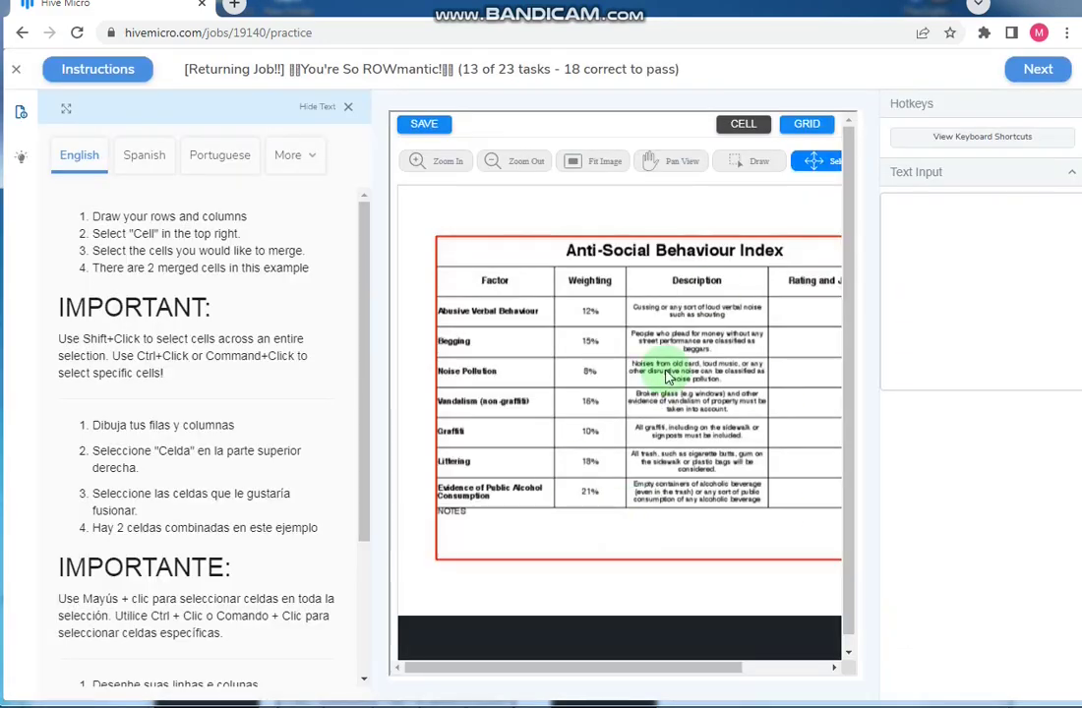
click(424, 162)
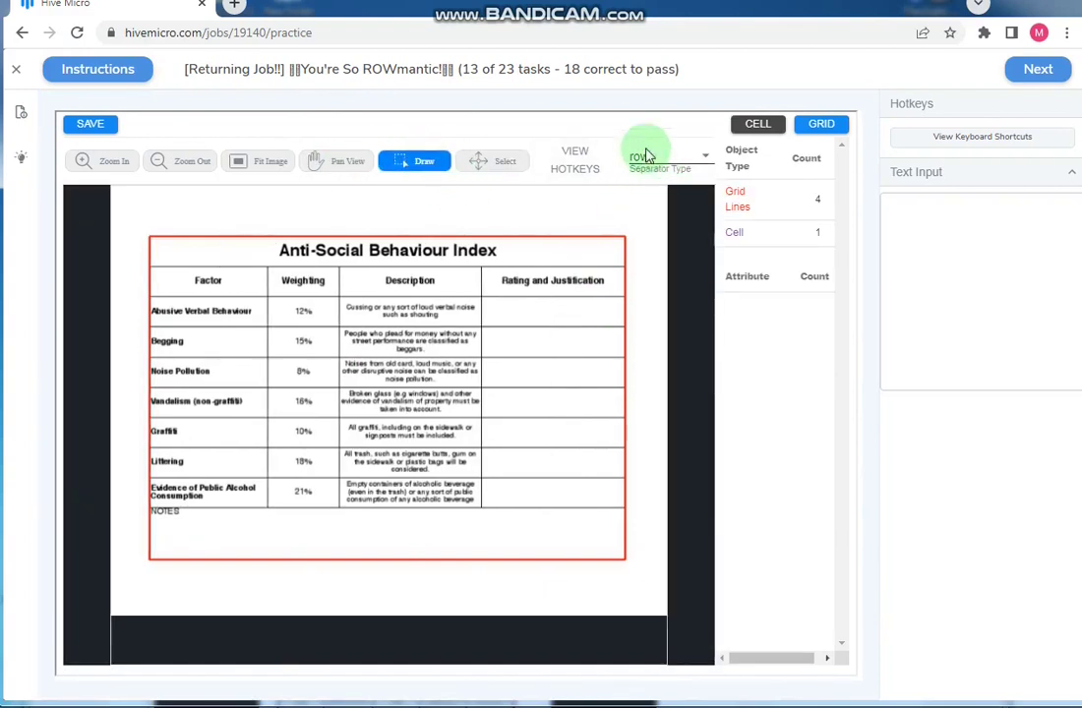
click(352, 268)
click(361, 297)
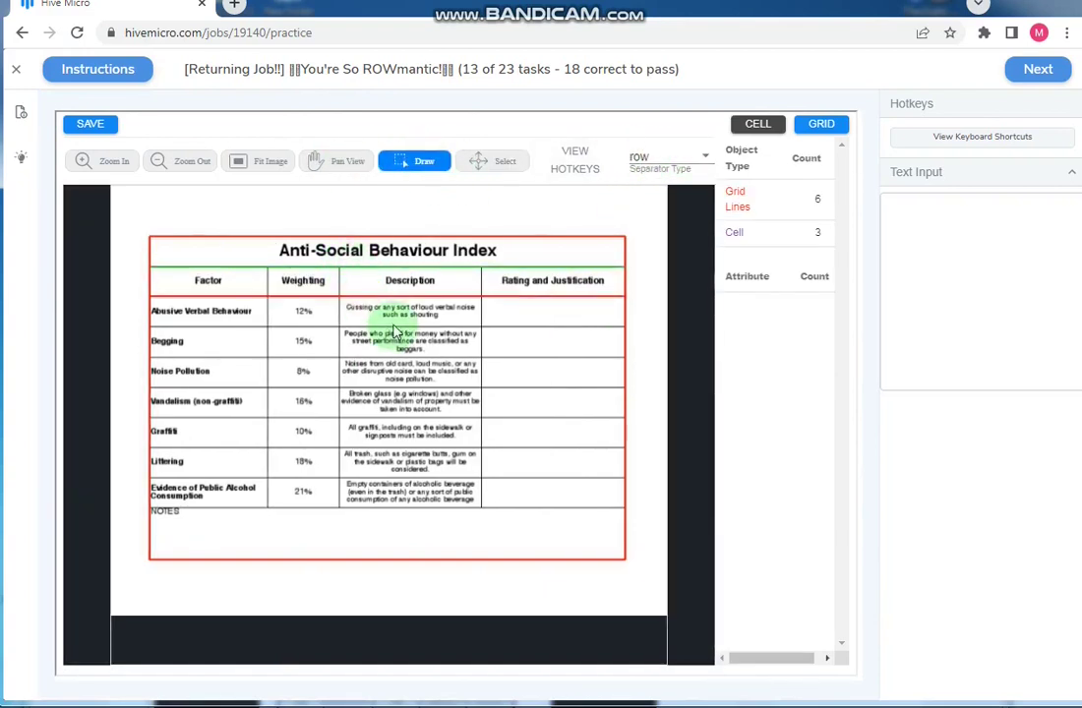
click(434, 387)
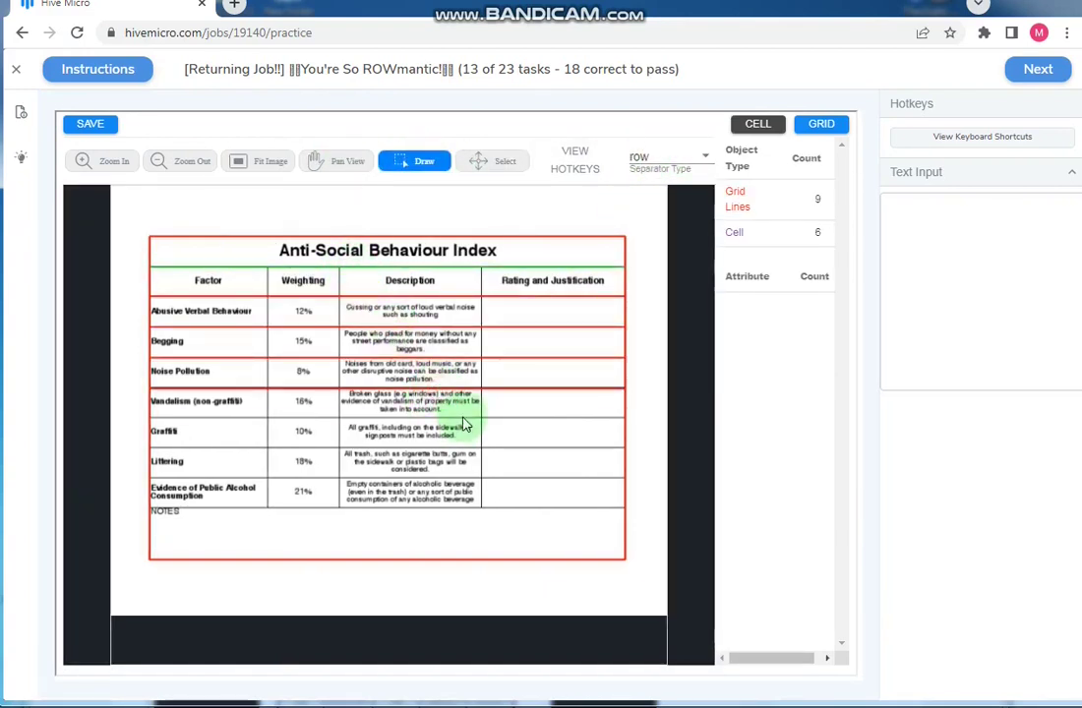
click(491, 507)
scroll(383, 452, up, 2)
click(418, 393)
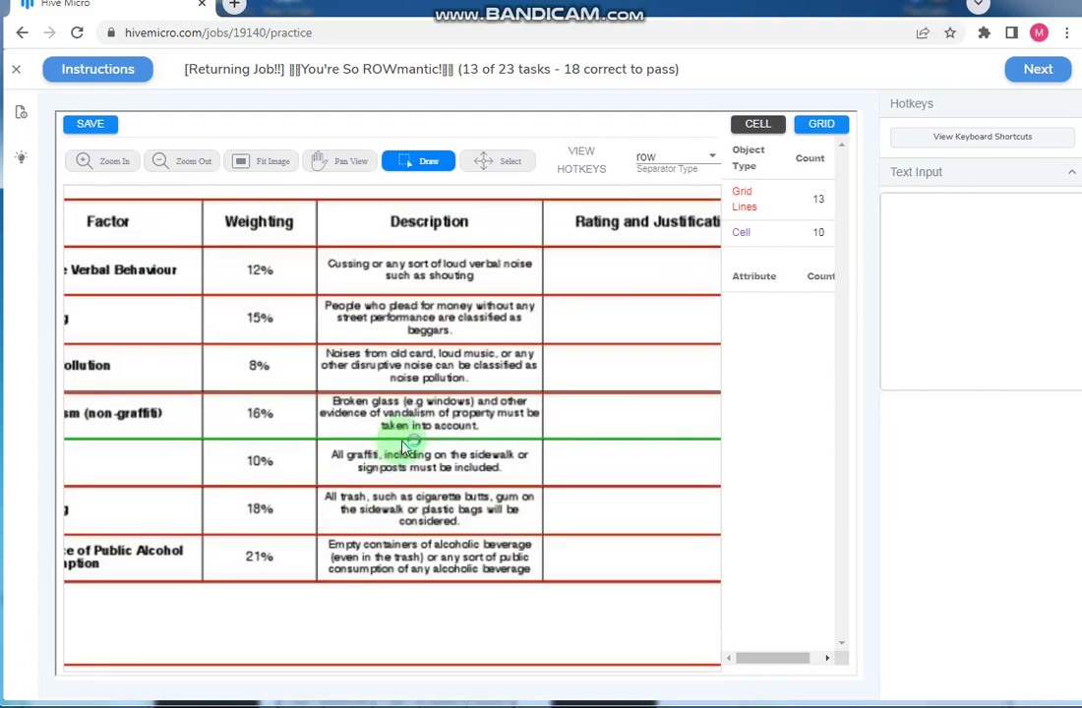
scroll(314, 290, down, 2)
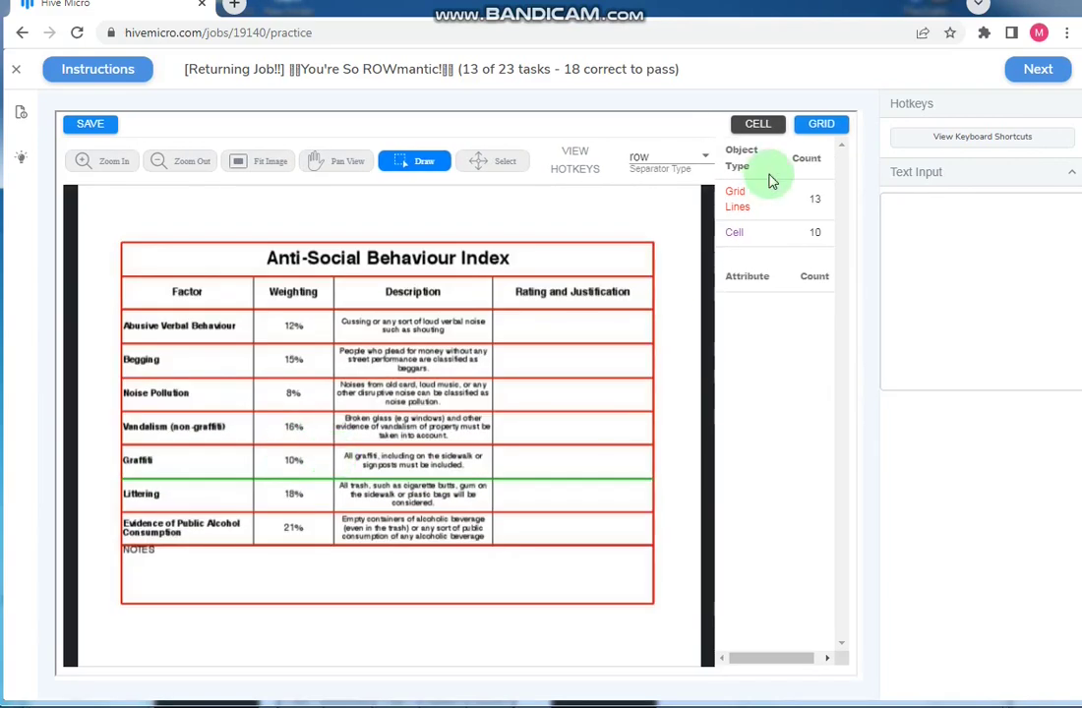
- Add column separators after Factor, Weighting and Description, then show the table as cells for merging
click(669, 158)
click(649, 177)
click(255, 349)
click(492, 295)
click(335, 330)
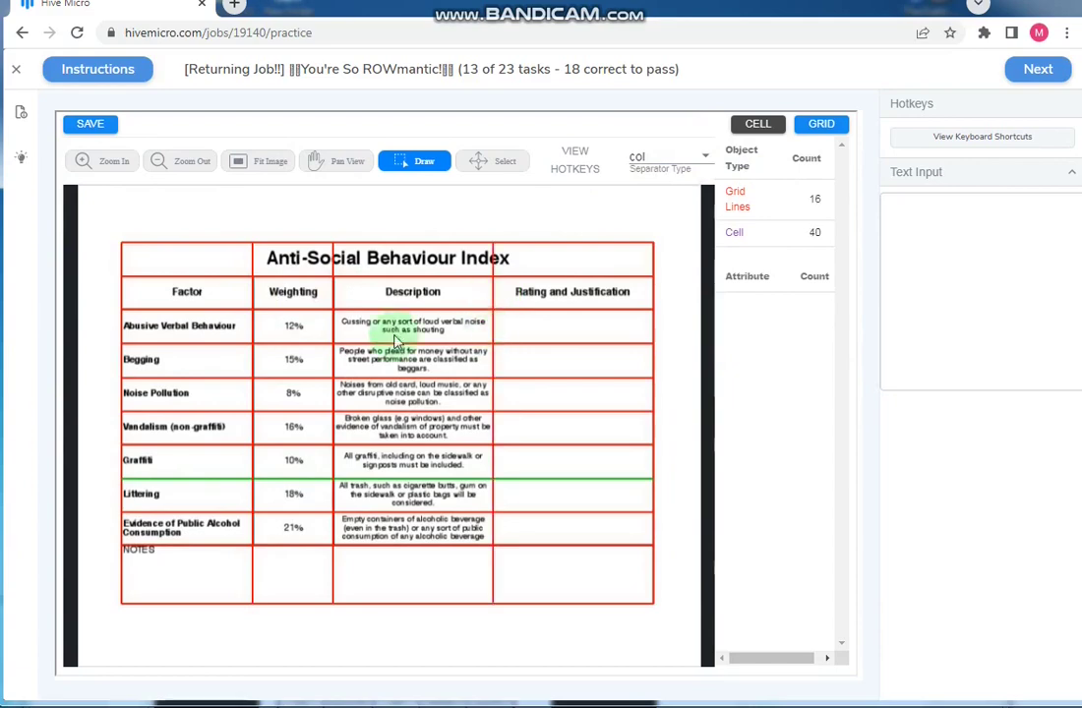
scroll(309, 322, up, 2)
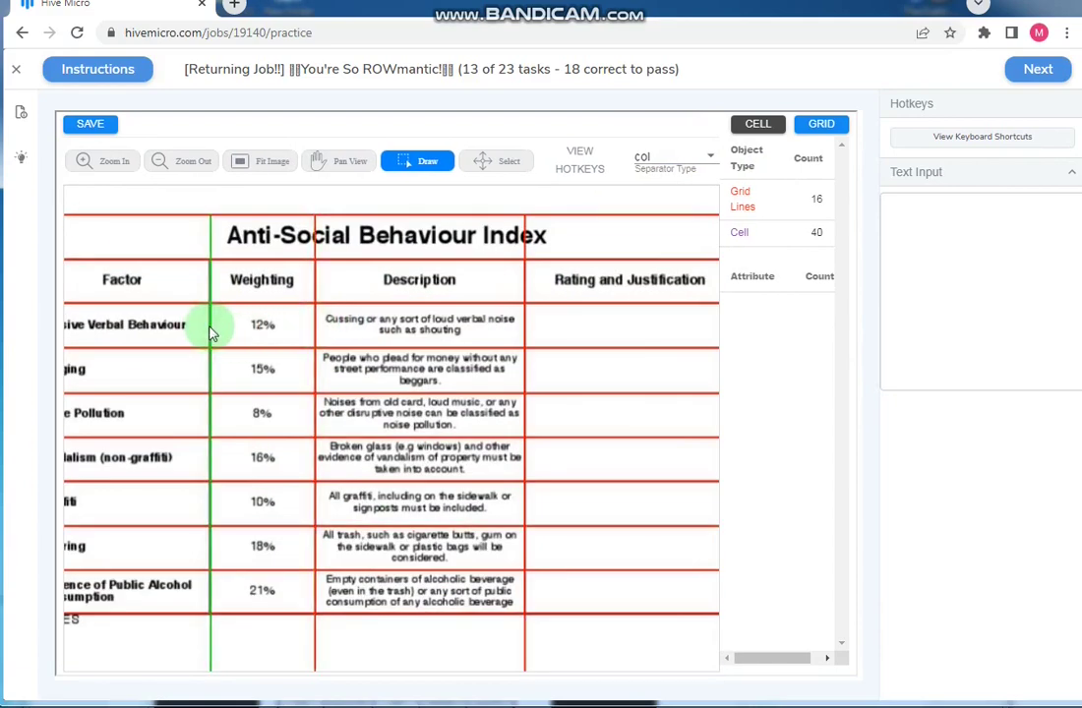
scroll(362, 551, down, 2)
scroll(374, 554, down, 2)
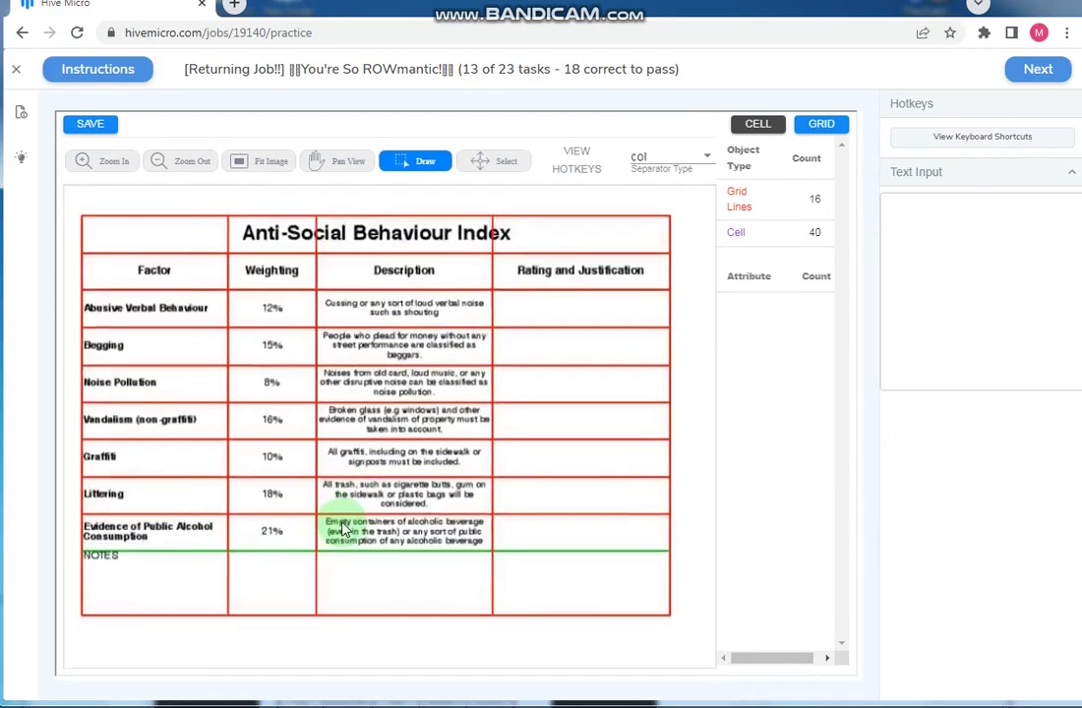
scroll(357, 558, up, 2)
scroll(559, 493, down, 2)
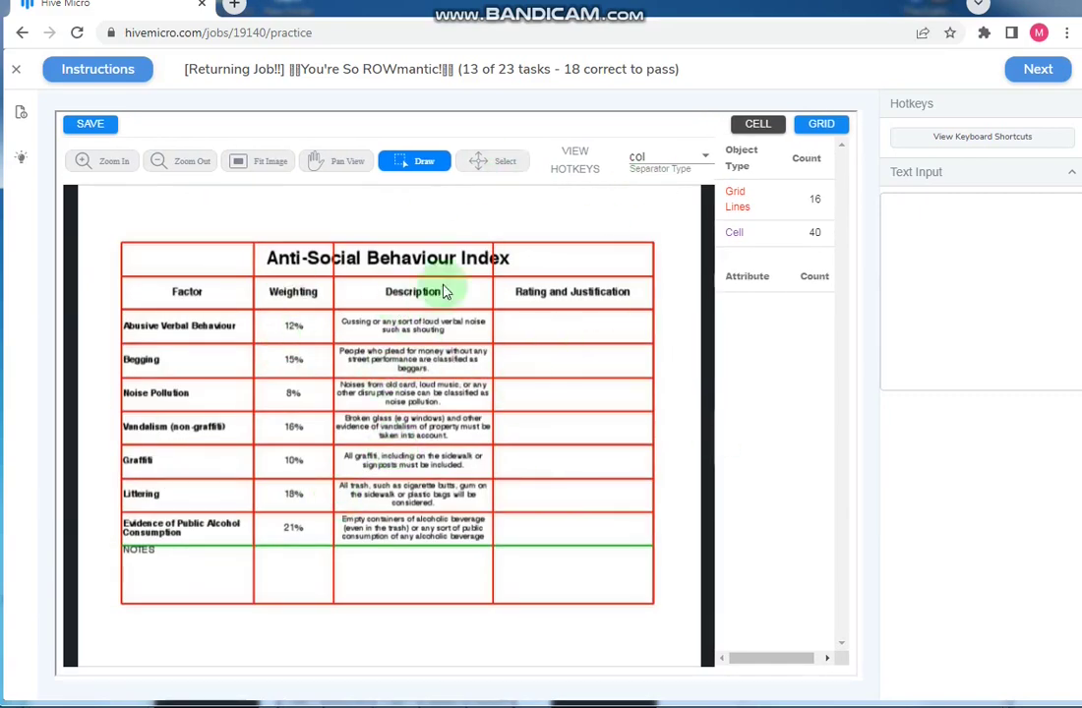
click(494, 168)
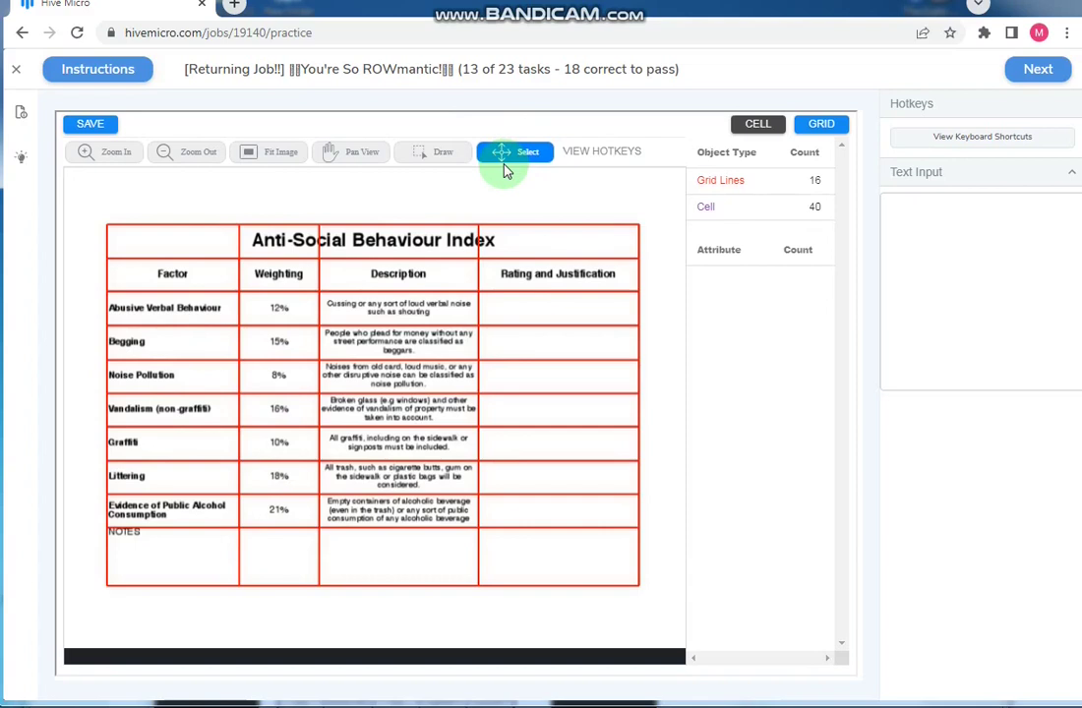
click(756, 128)
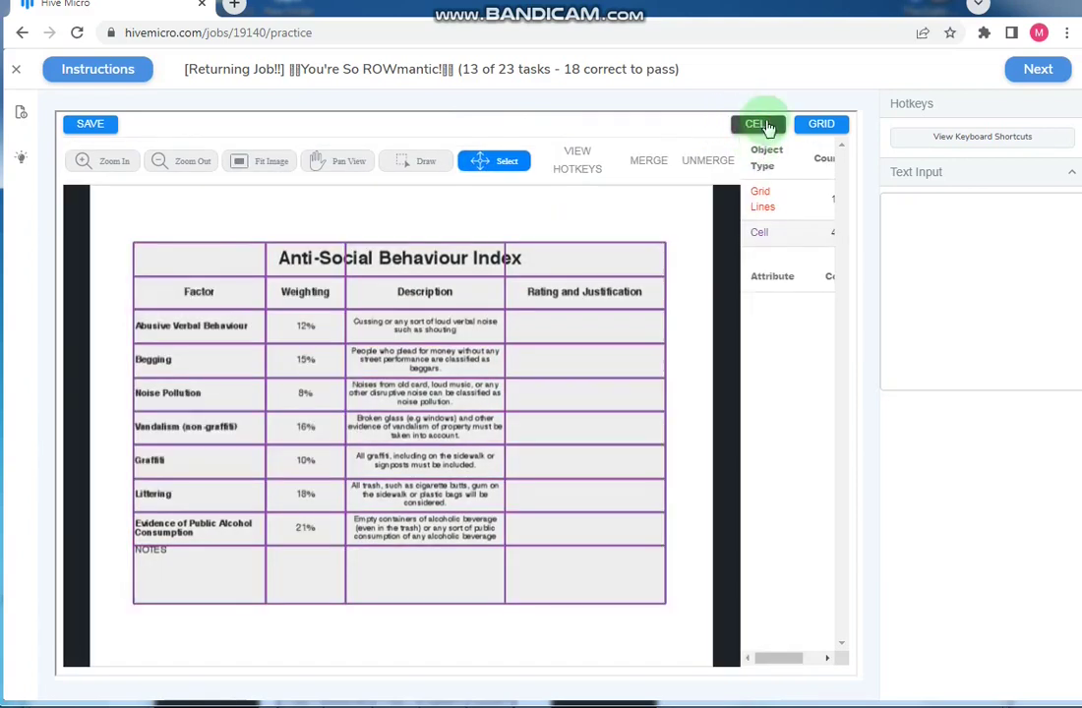
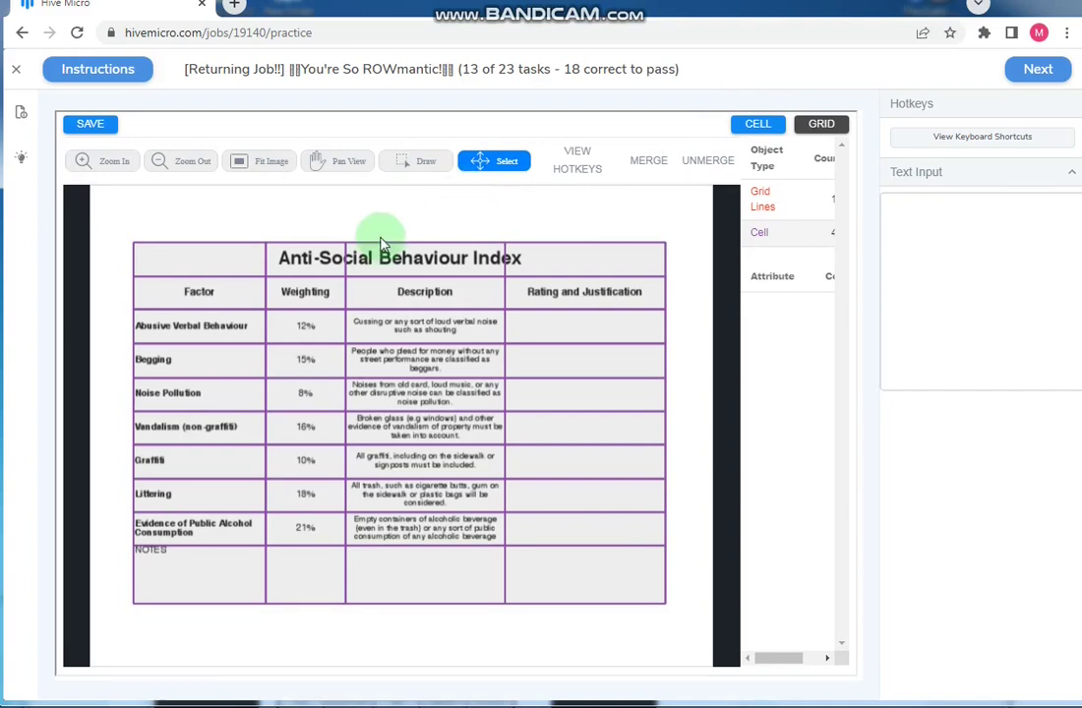
- Merge the whole title row into a single cell
click(231, 265)
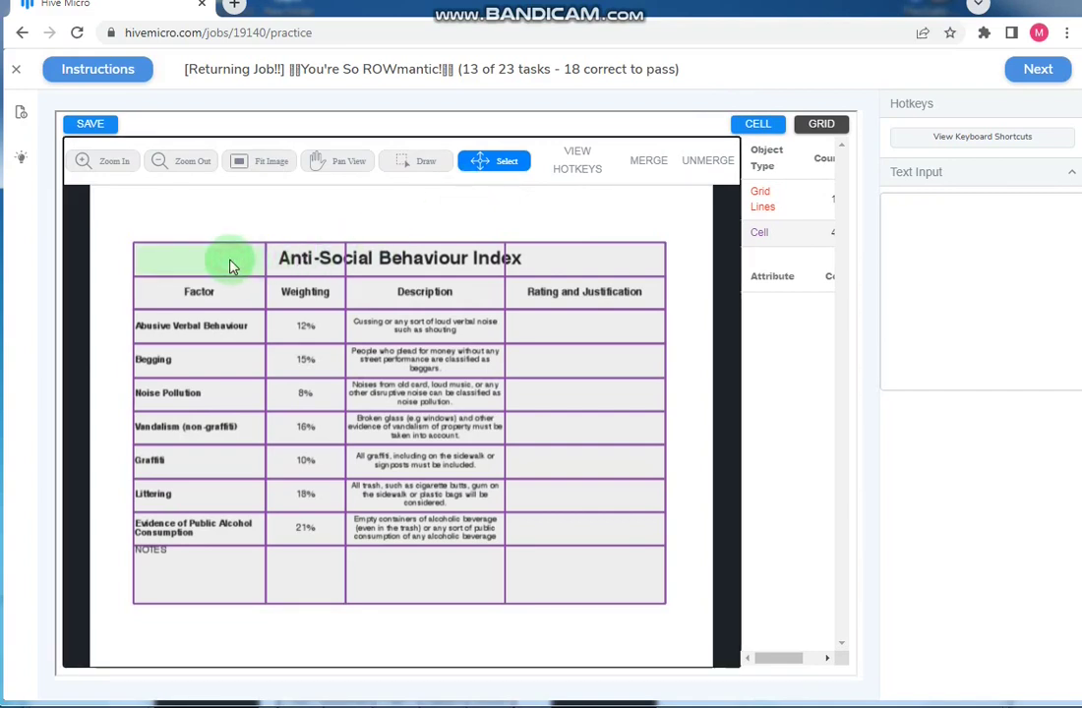
shift+click(554, 257)
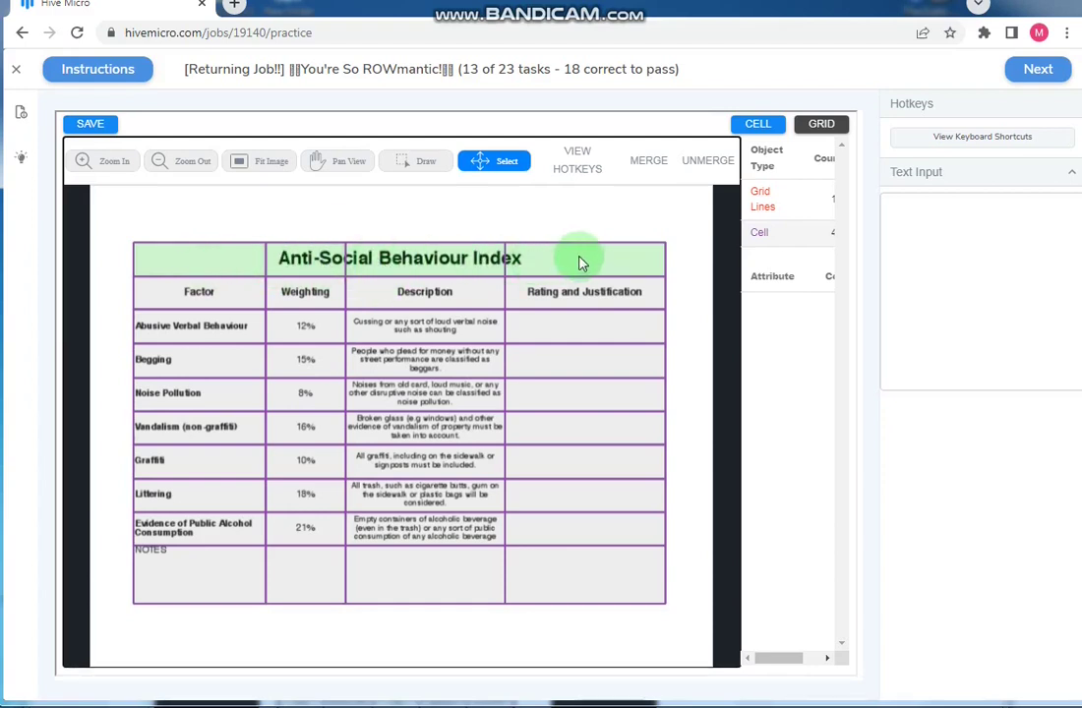
click(648, 165)
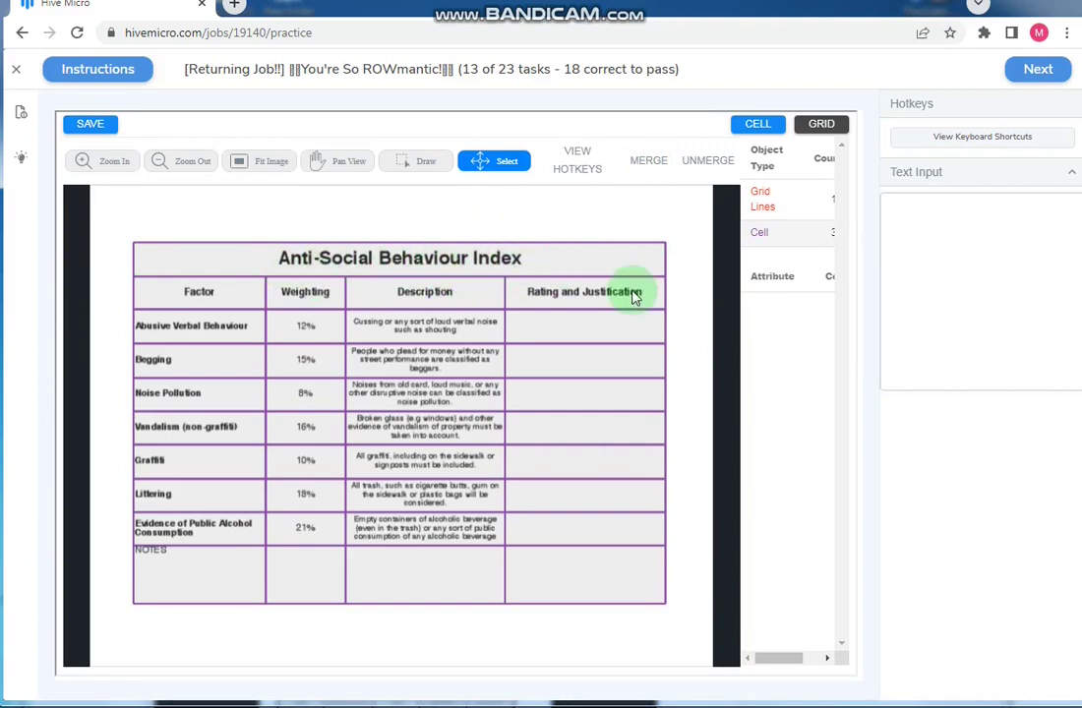
- Merge the NOTES row at the bottom into one cell
click(248, 585)
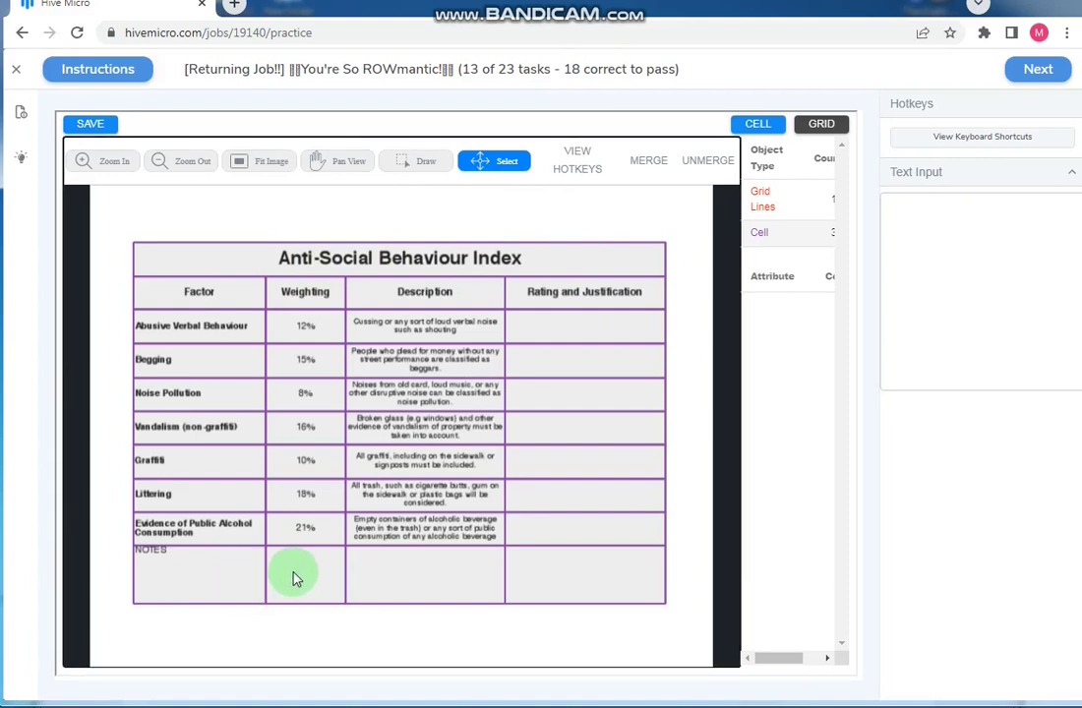
click(349, 546)
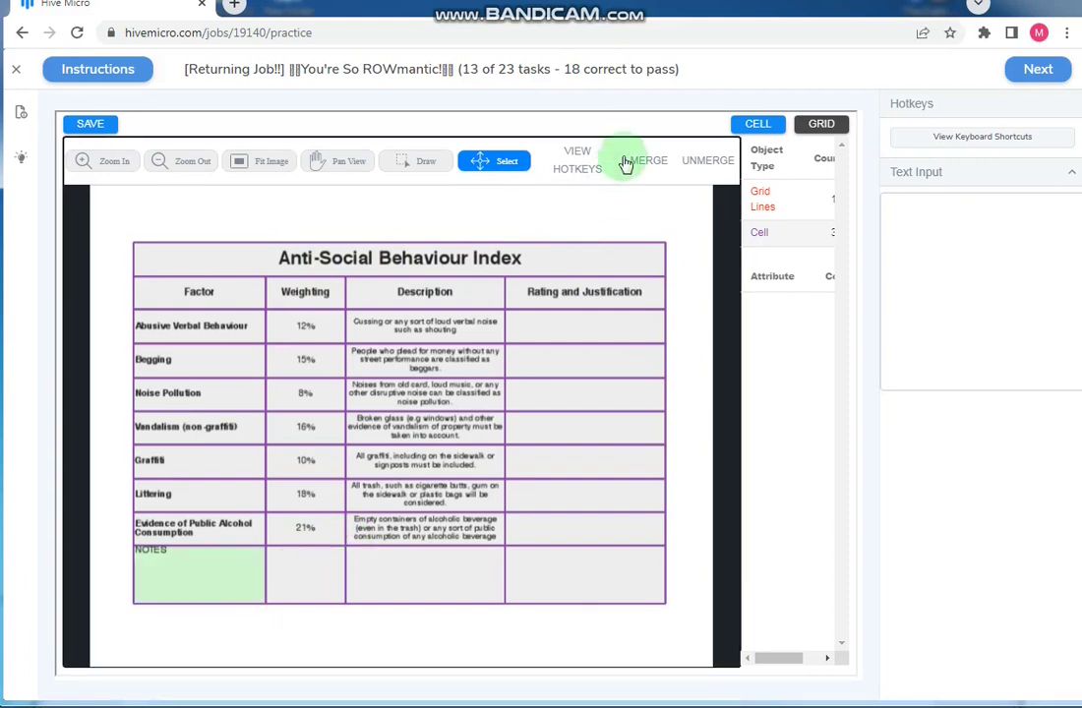
shift+click(563, 577)
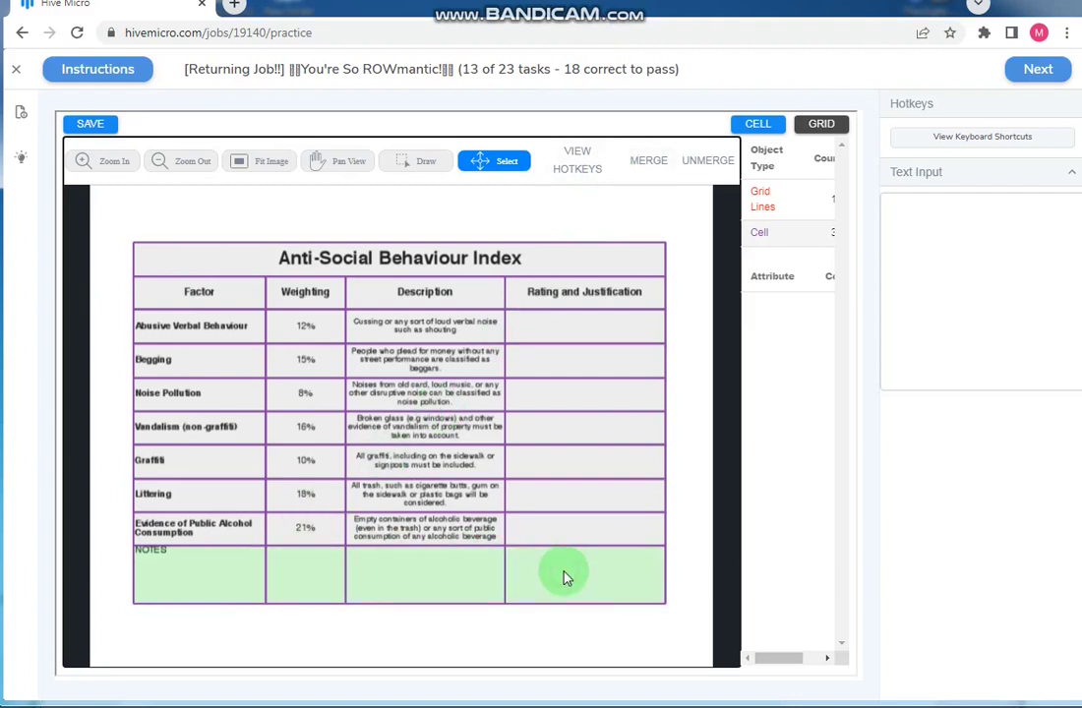
click(649, 165)
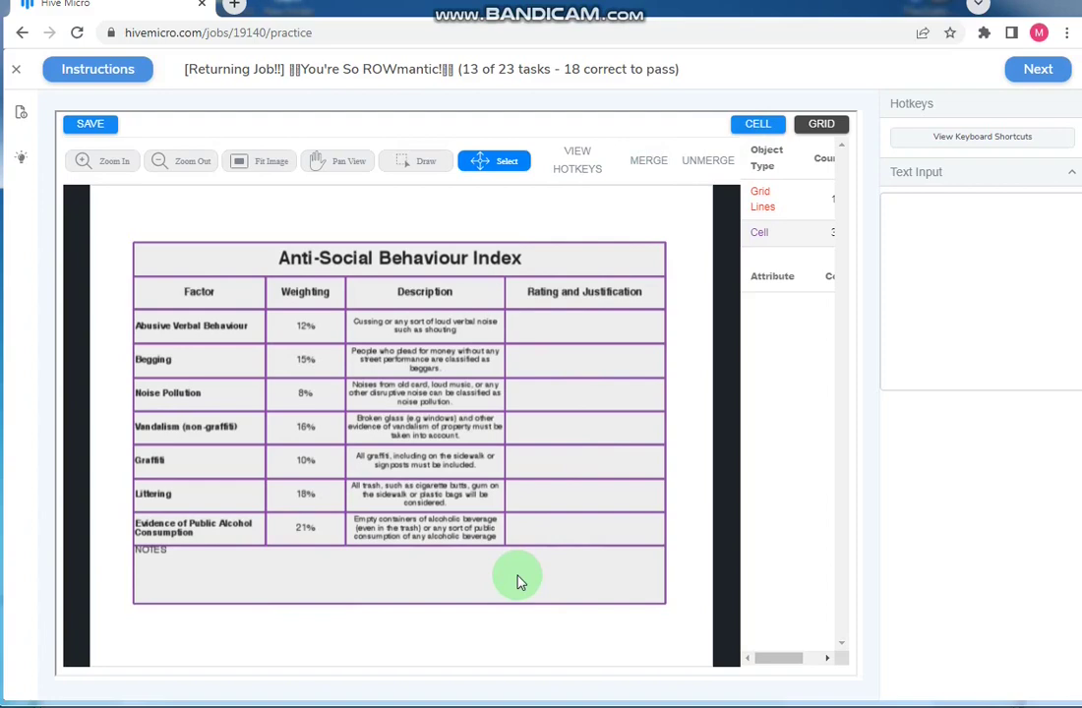
- Save the table, paste the submission ID as the answer, and submit it
click(475, 163)
click(90, 126)
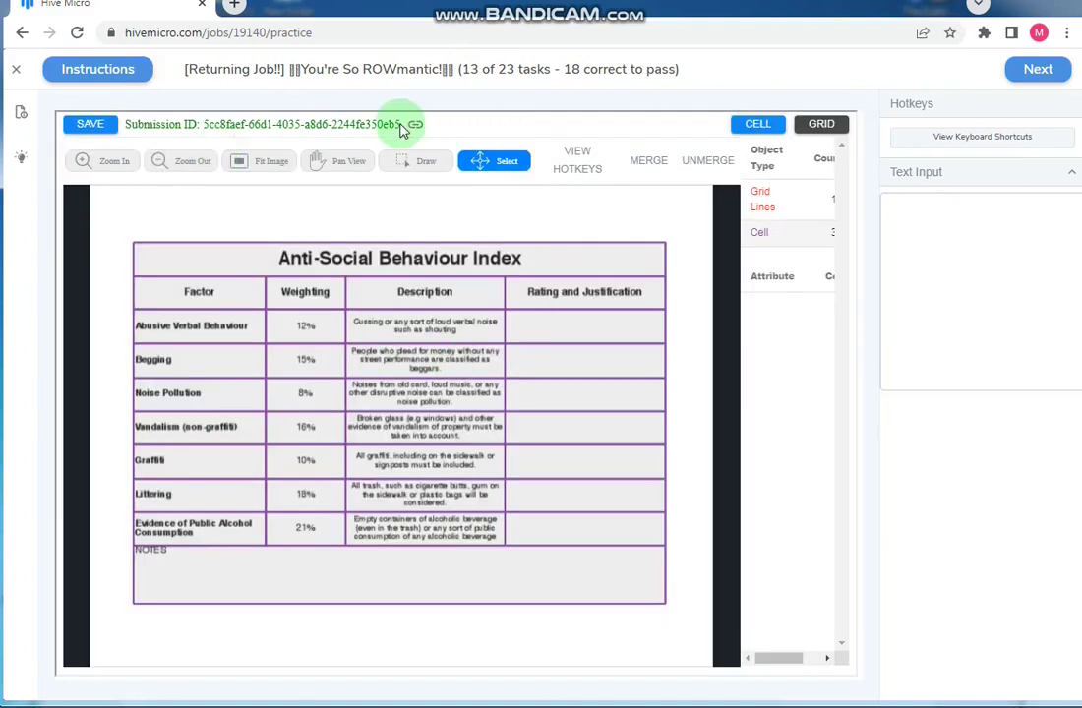
right_click(927, 232)
click(932, 335)
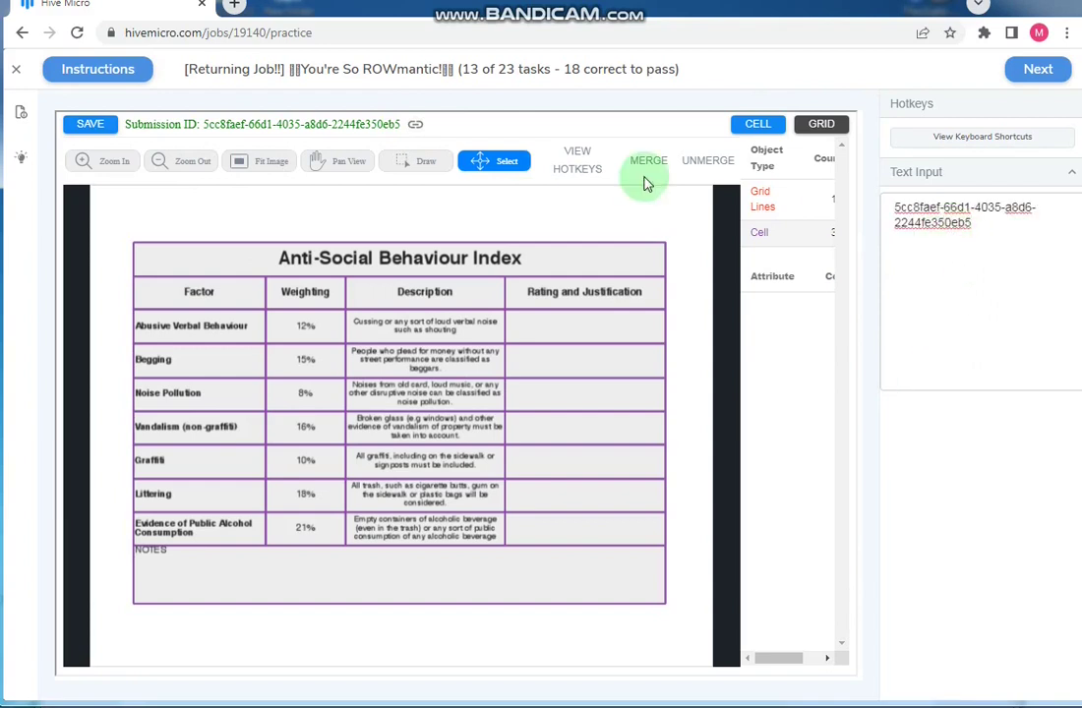
click(1042, 71)
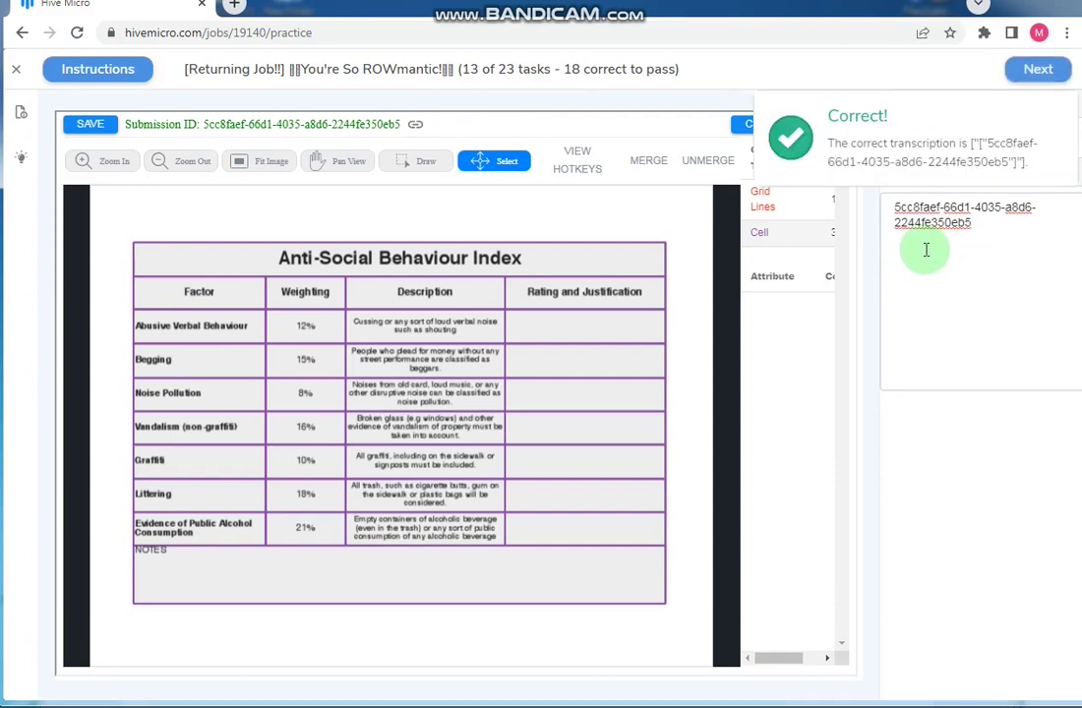
- Confirm the previous submission, hide the instructions, and add a row divider between the two body rows
click(1036, 69)
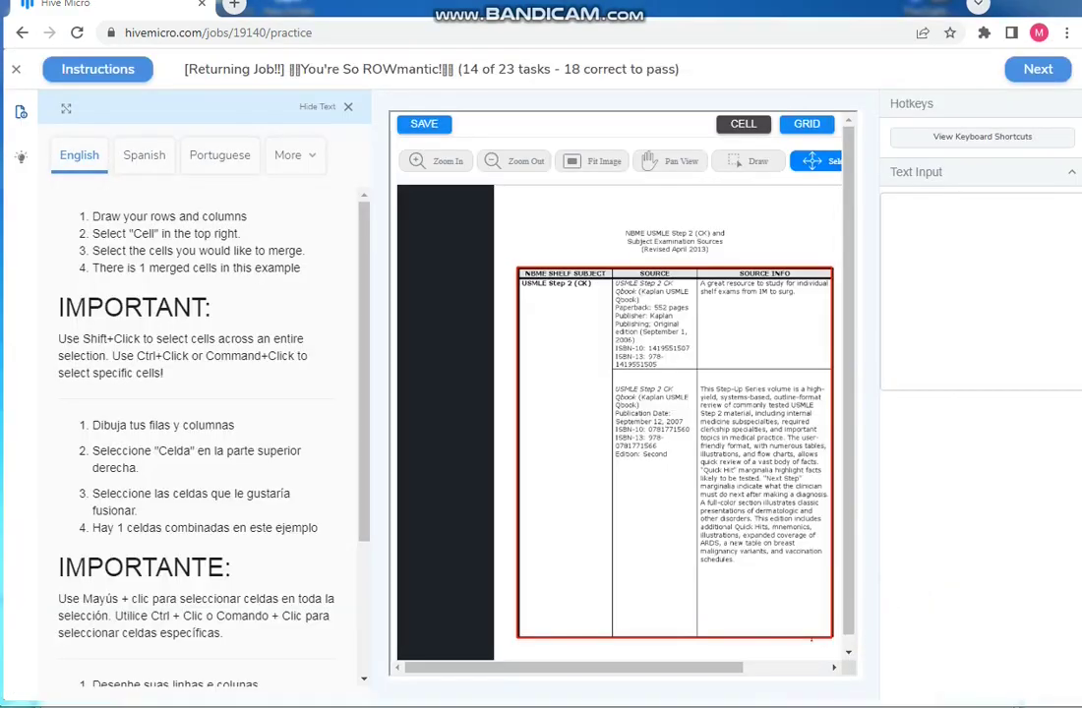
click(339, 107)
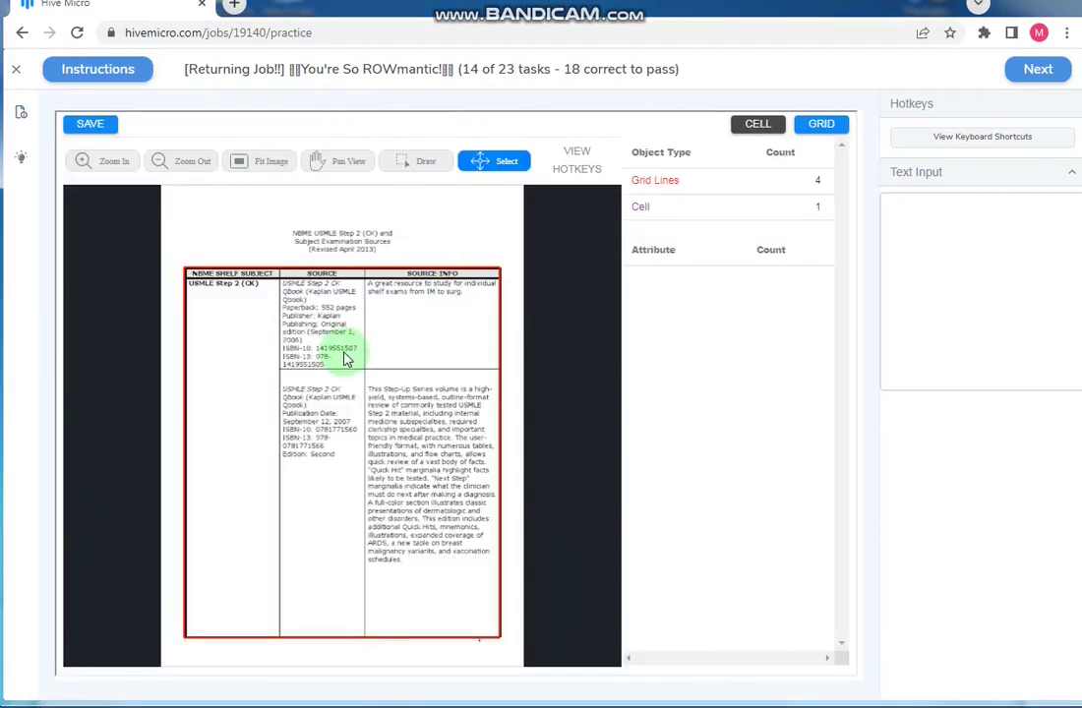
scroll(357, 346, up, 2)
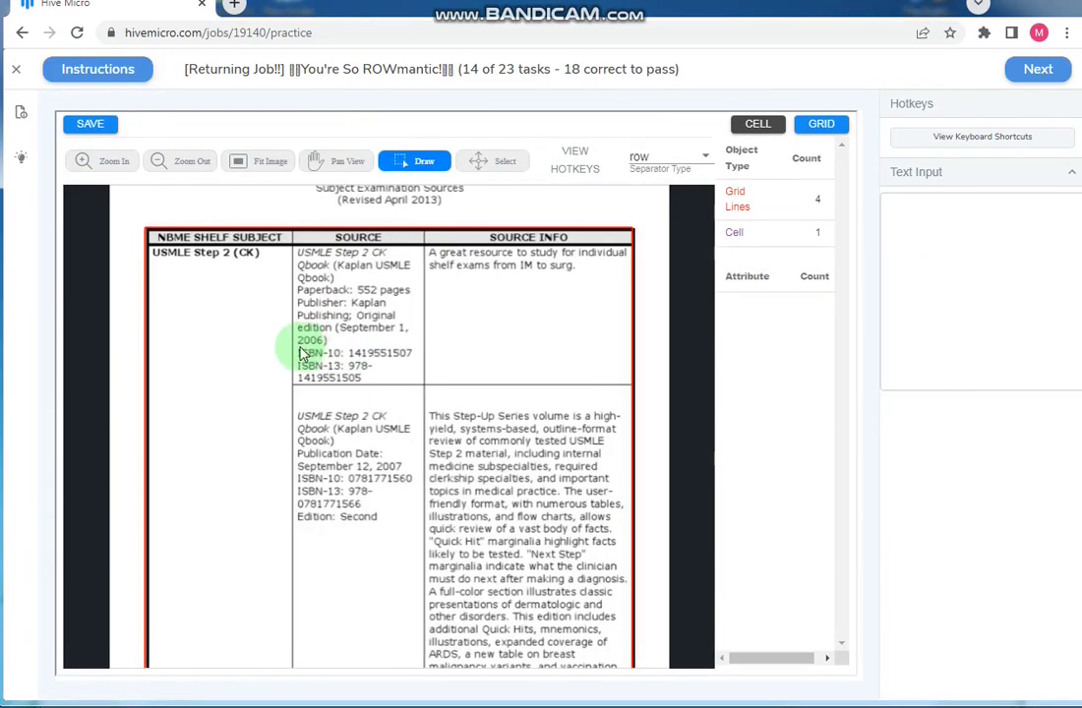
click(414, 384)
scroll(403, 252, down, 1)
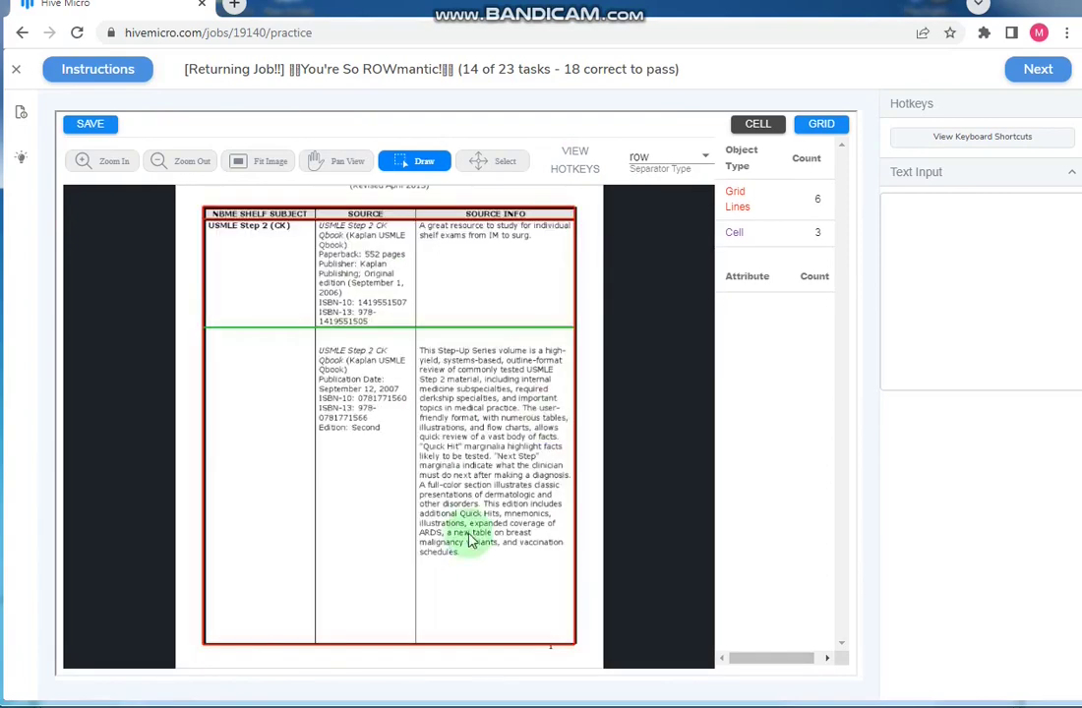
- Add column dividers before the SOURCE and SOURCE INFO columns
click(666, 157)
click(657, 192)
scroll(344, 253, up, 2)
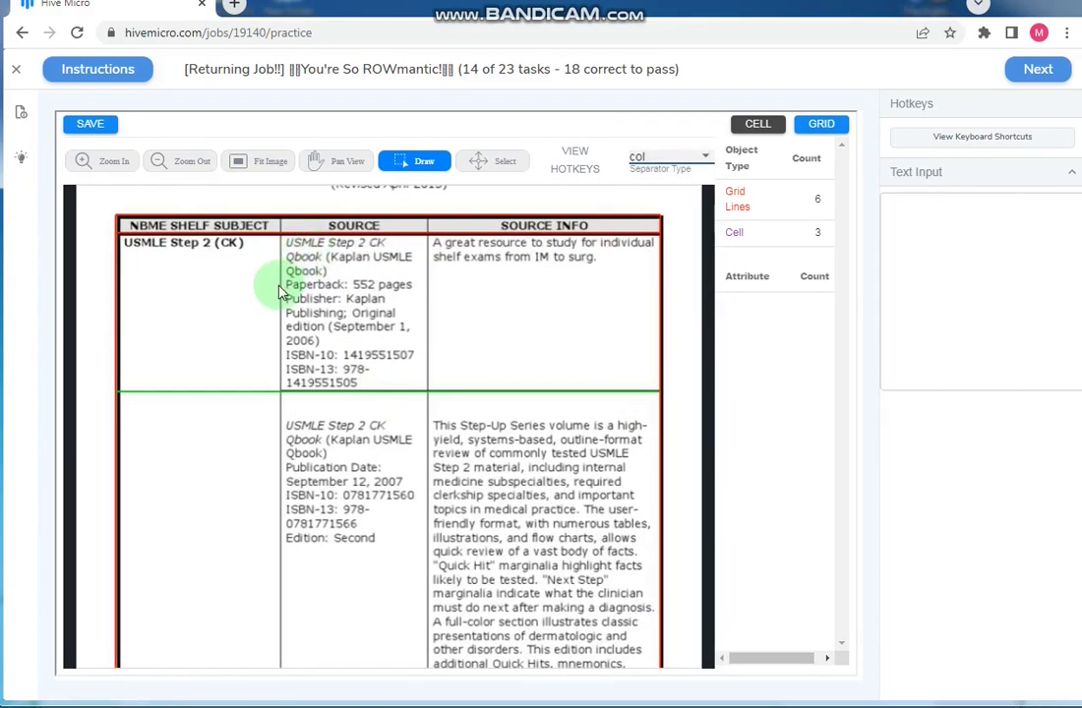
click(281, 291)
click(425, 282)
scroll(388, 300, down, 2)
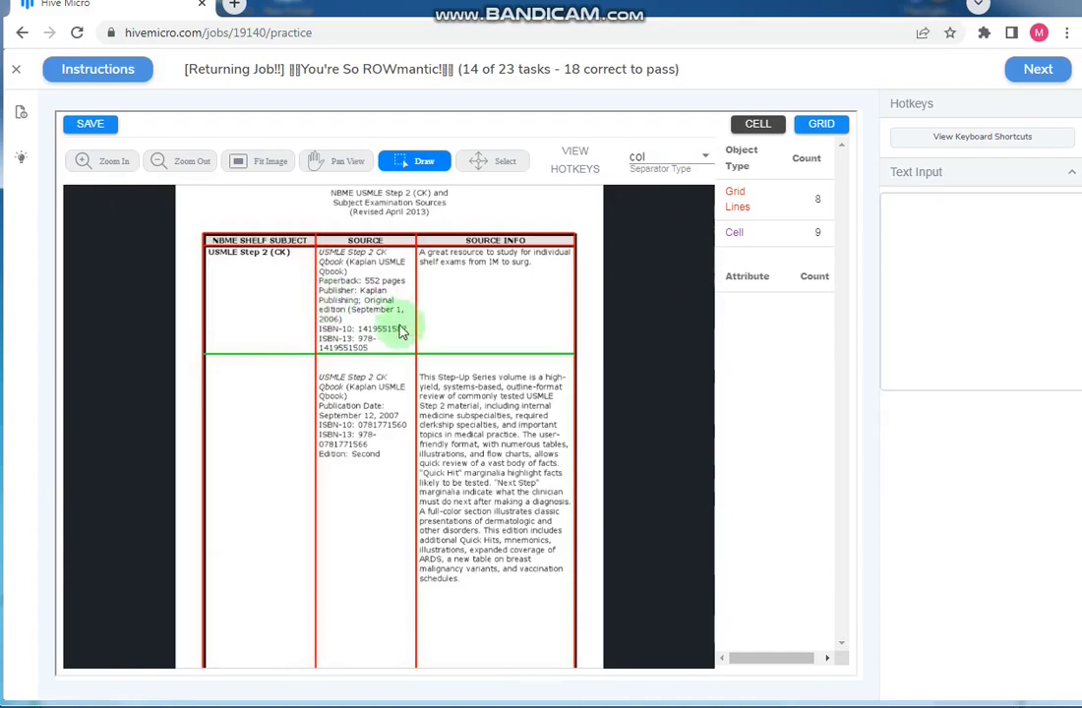
scroll(409, 444, down, 2)
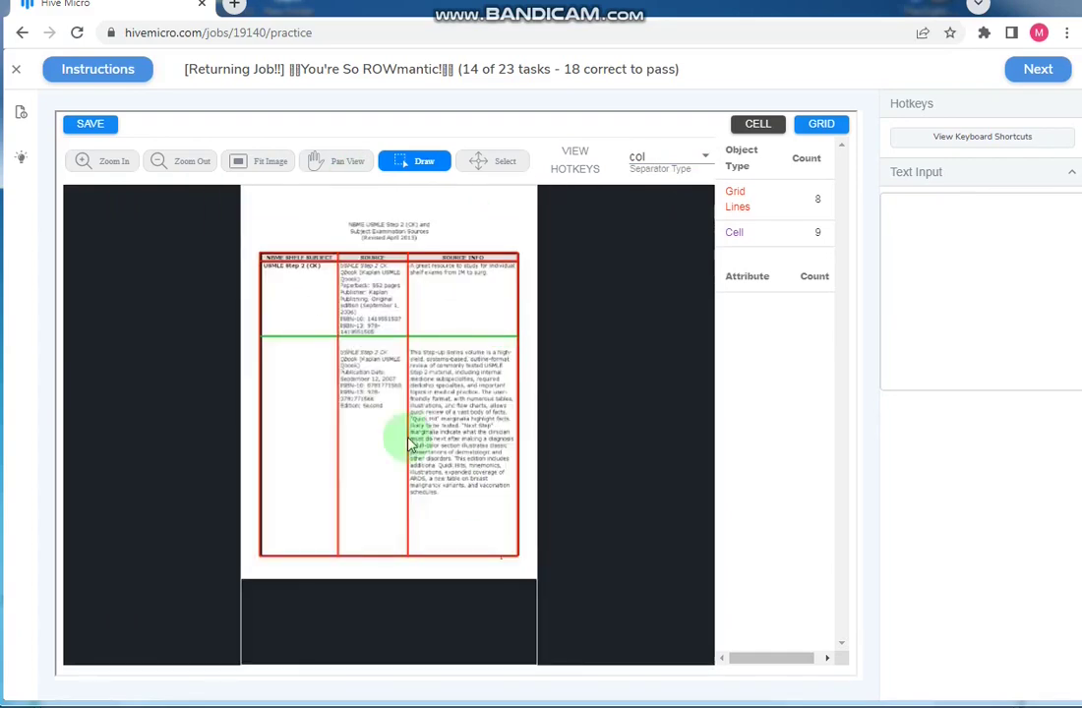
scroll(409, 445, up, 1)
- In Cell mode, merge the USMLE Step 2 (CK) cell with the cell below it
click(491, 164)
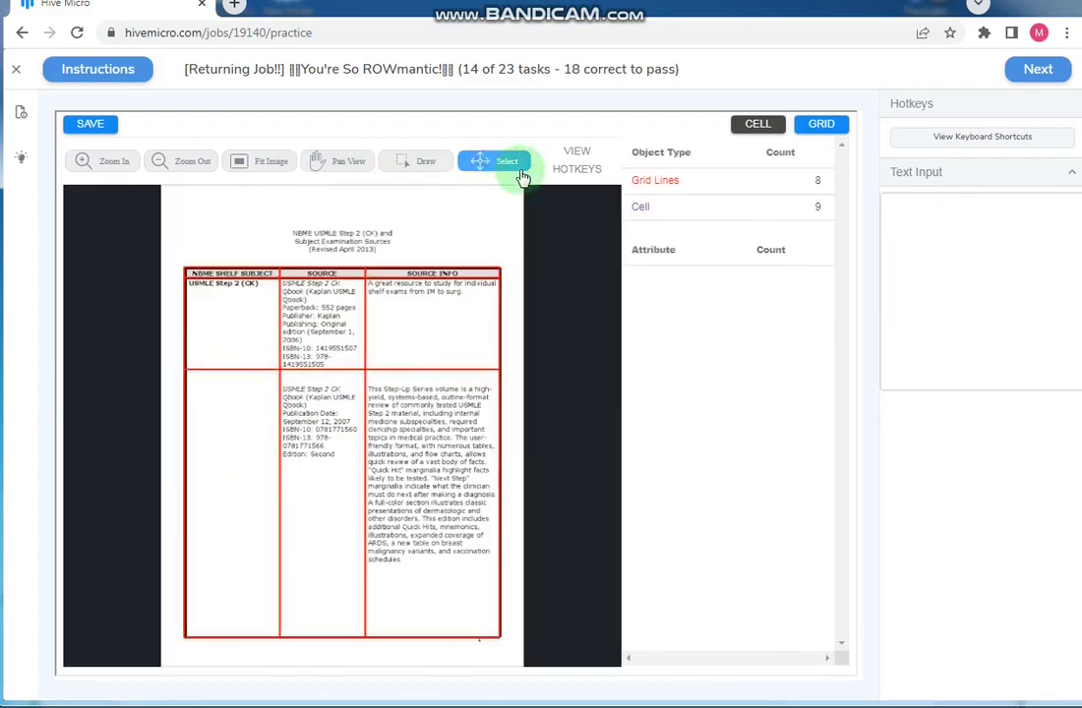
click(750, 130)
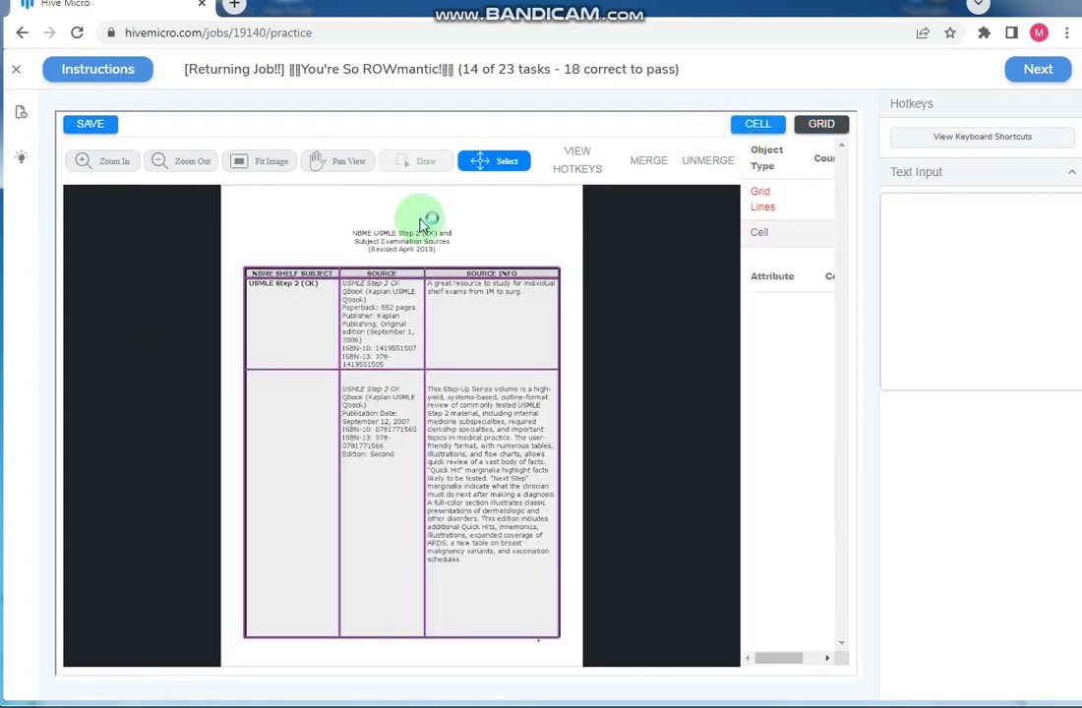
drag(323, 352, 307, 415)
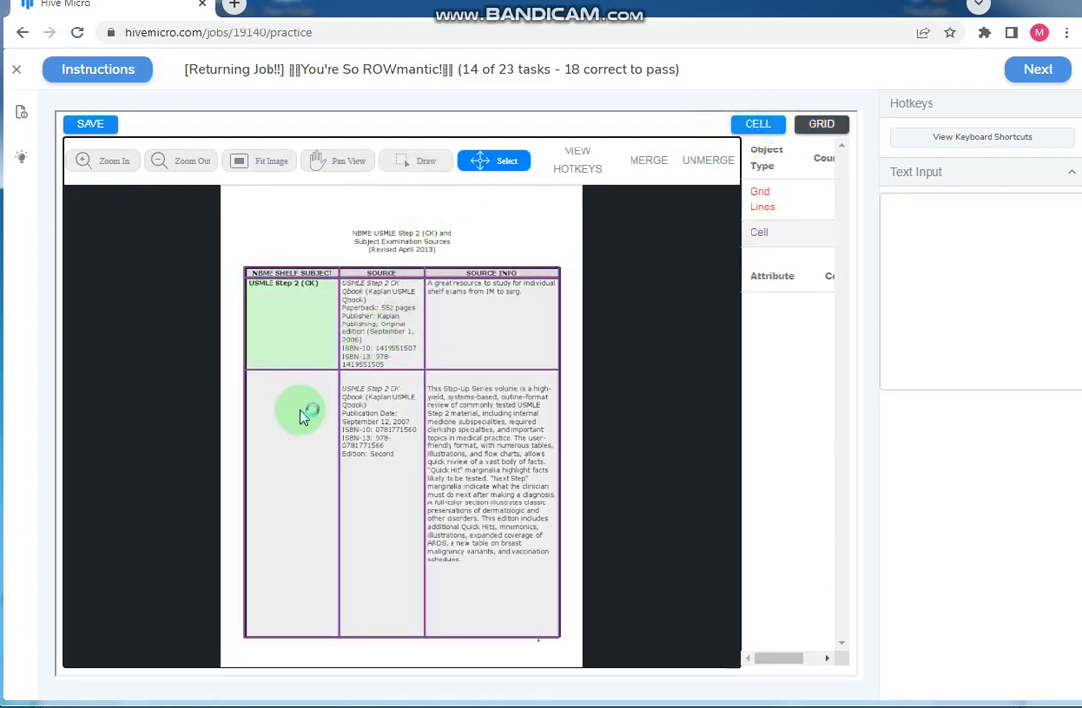
click(650, 164)
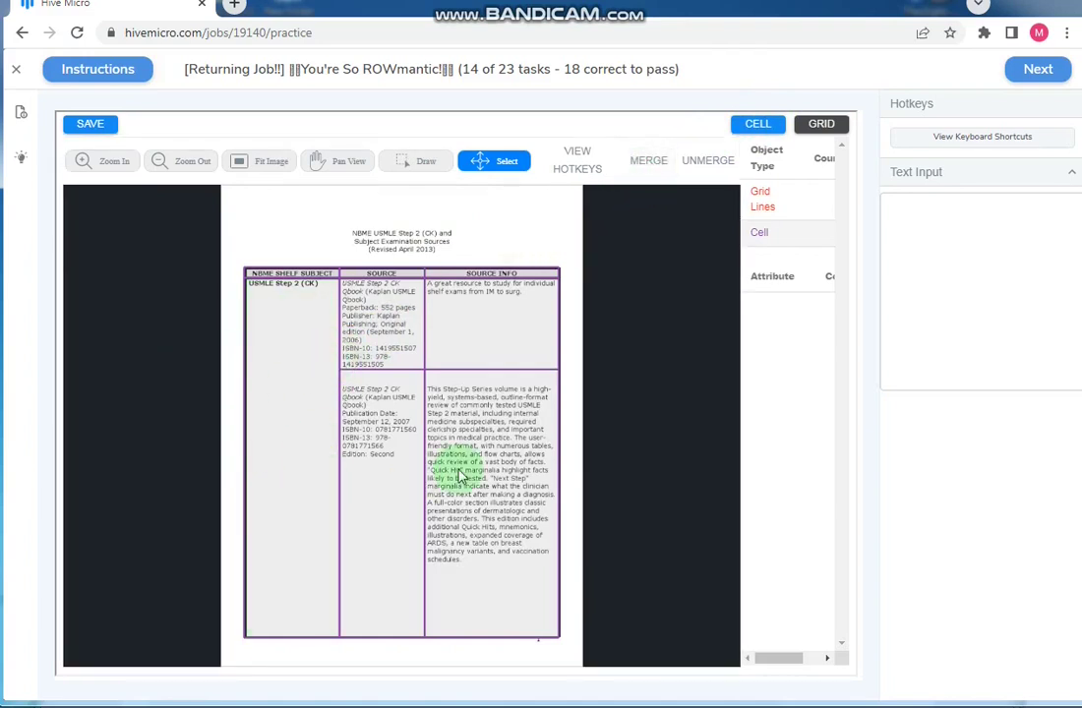
- Save the table, paste the submission ID as the answer, and submit it
click(95, 130)
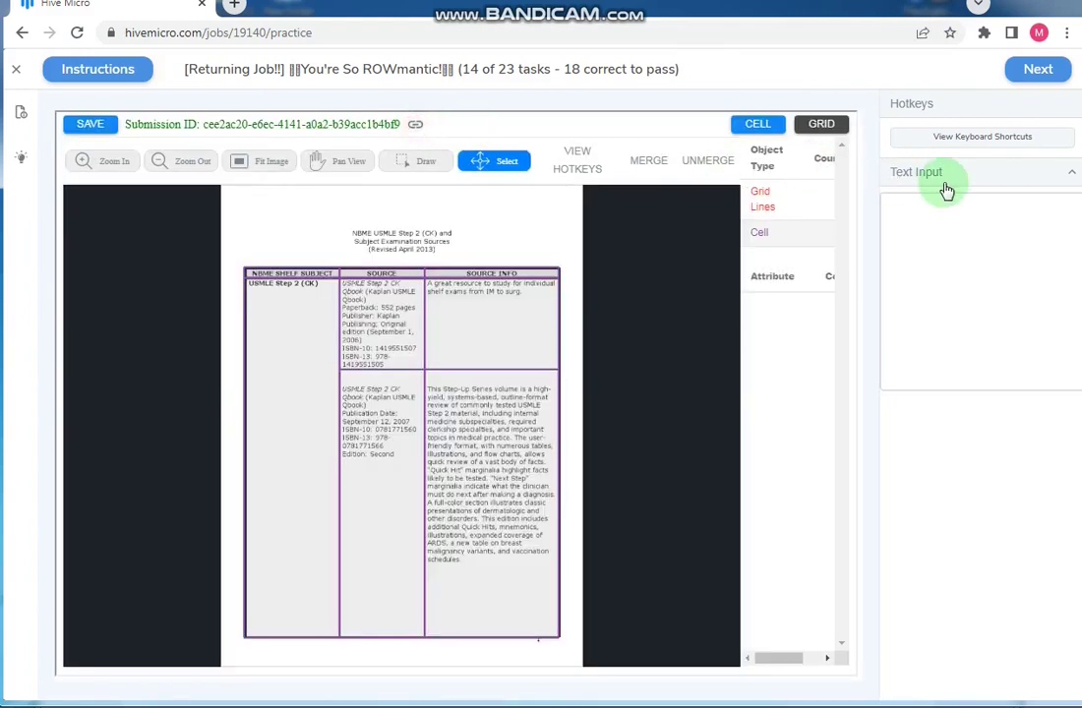
right_click(955, 200)
click(906, 300)
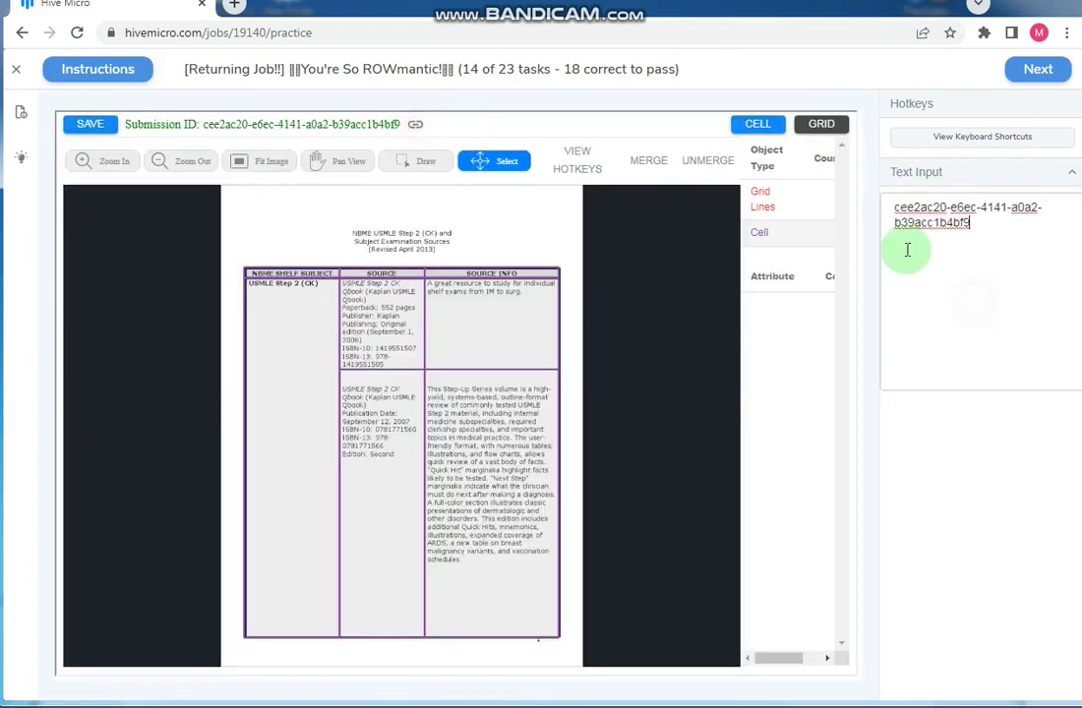
click(1034, 79)
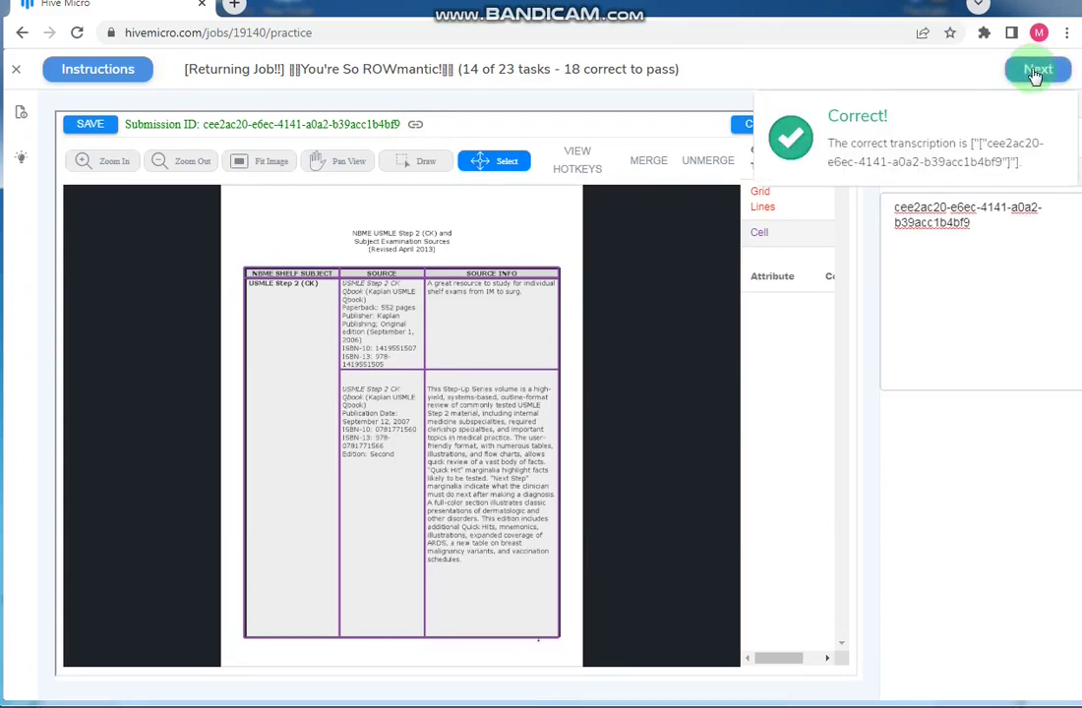
- Confirm the previous submission, start task 15, and hide the instruction text
click(1040, 70)
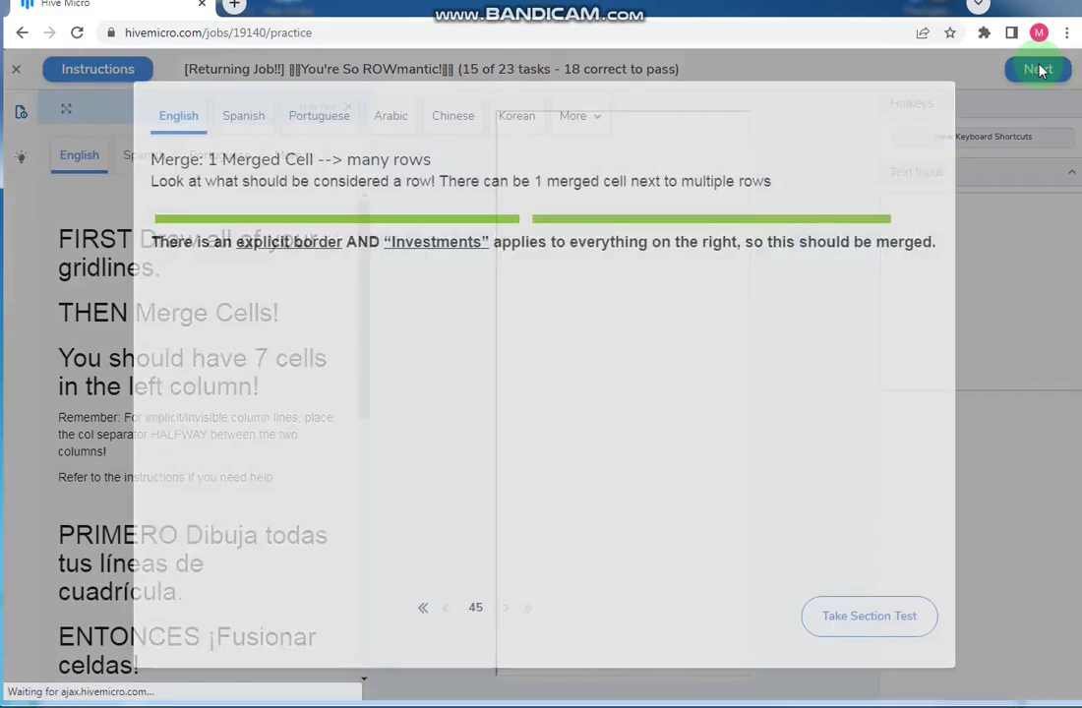
scroll(604, 363, down, 1)
scroll(604, 363, down, 2)
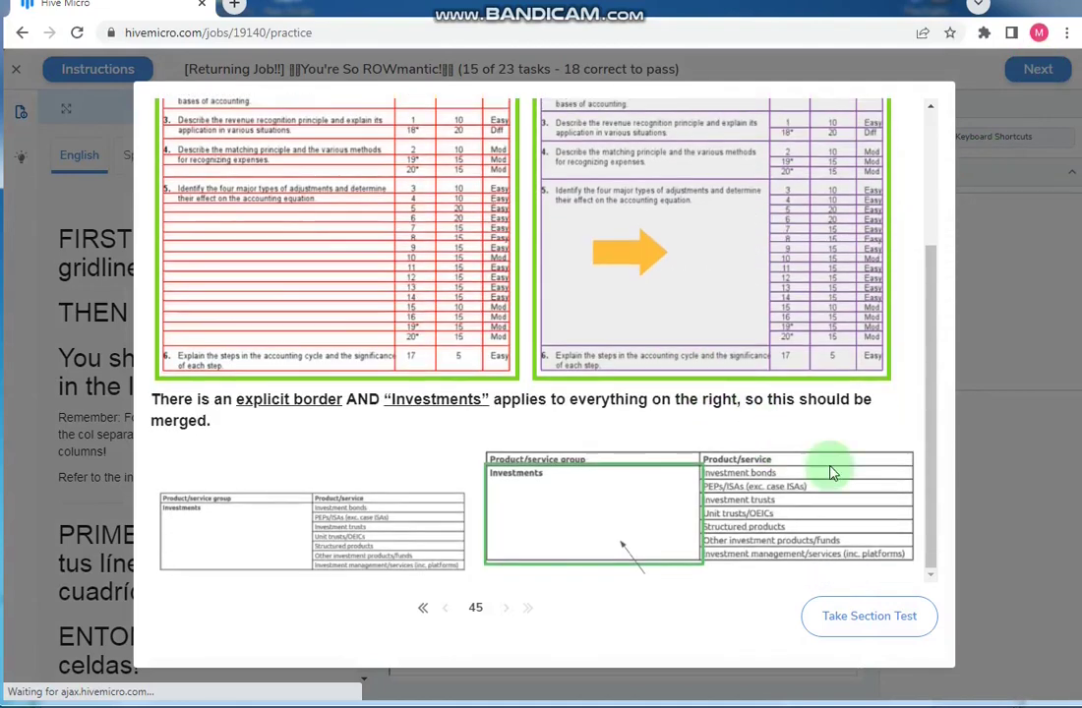
click(875, 627)
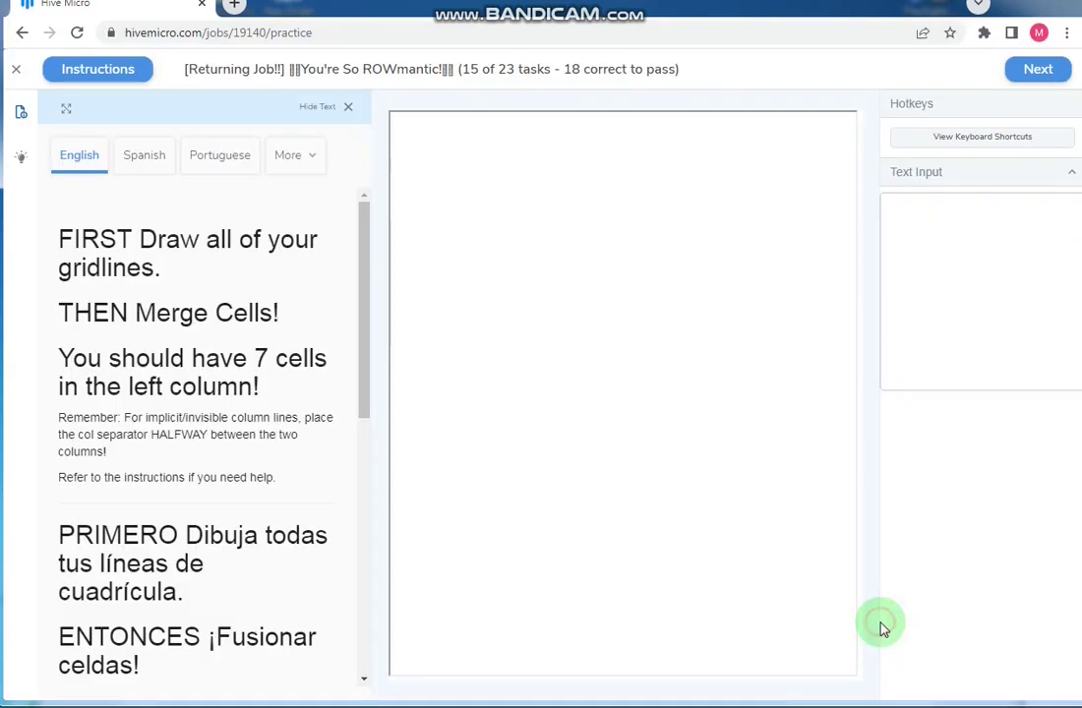
click(346, 107)
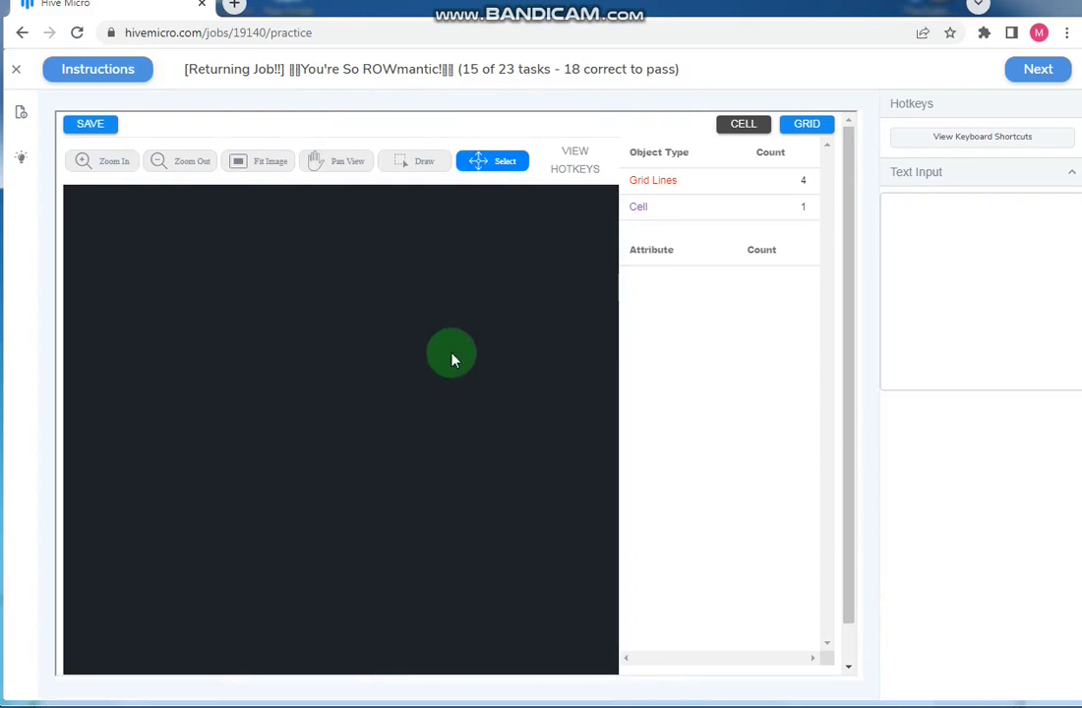
- Draw row dividers below the header and objectives 1–4, and above objective 6
key(d)
click(521, 307)
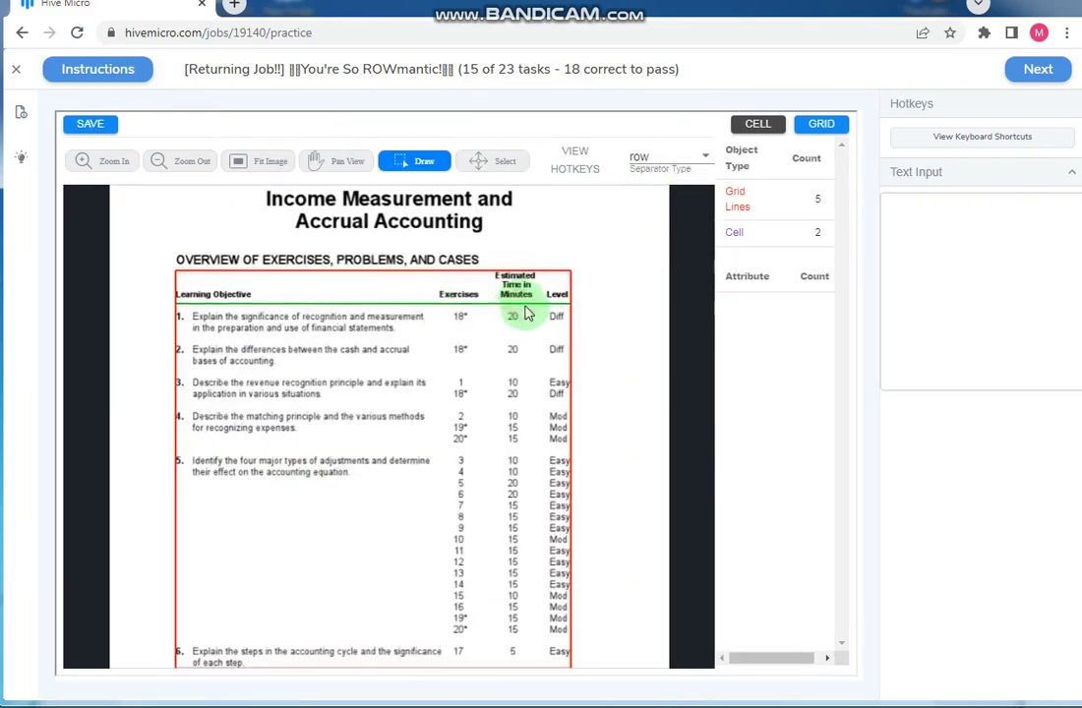
click(516, 339)
click(515, 373)
click(520, 404)
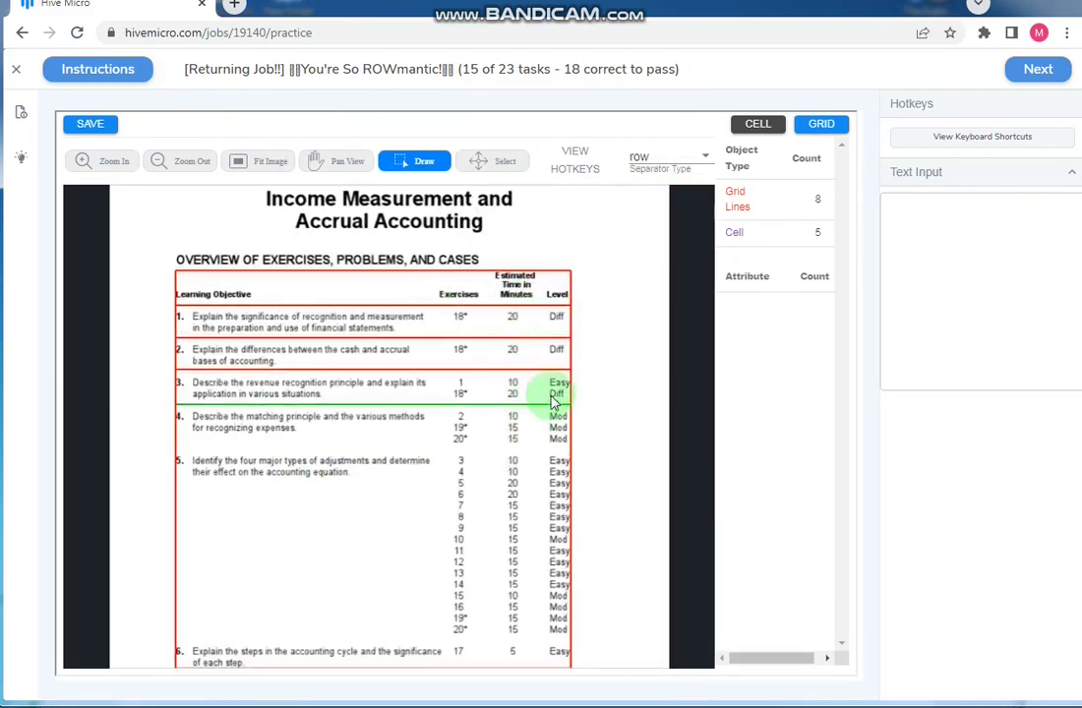
click(516, 450)
scroll(485, 600, down, 1)
click(521, 578)
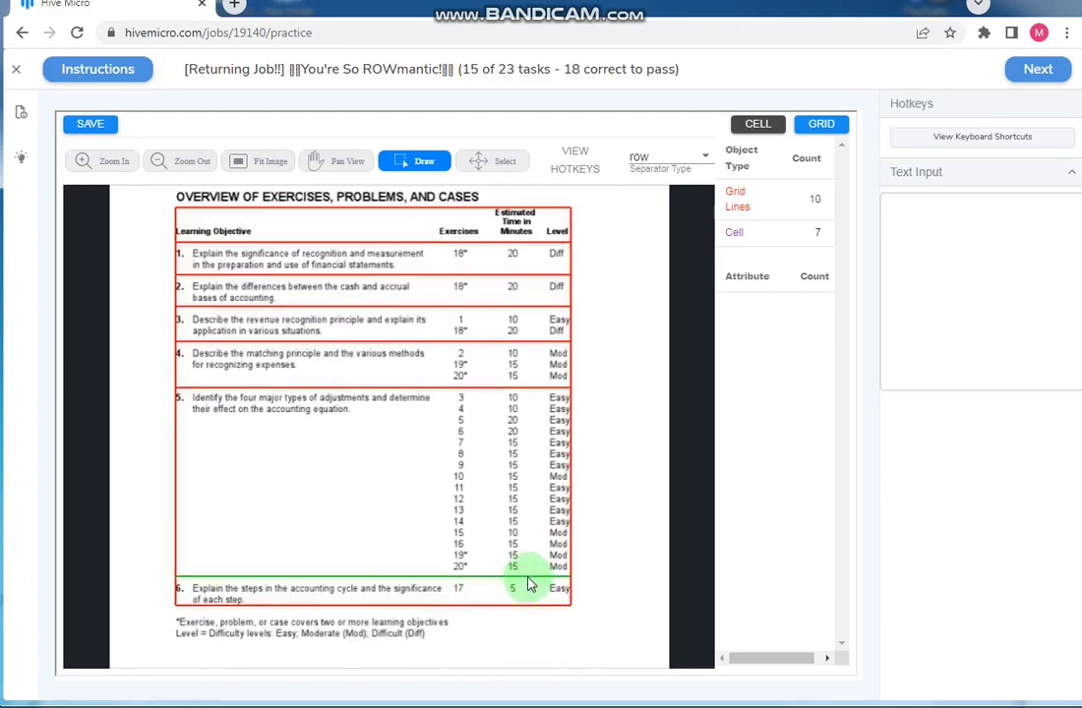
- Add column lines before Estimated Time, Exercises and Level, then save the grid
click(668, 157)
click(655, 193)
click(436, 222)
click(489, 224)
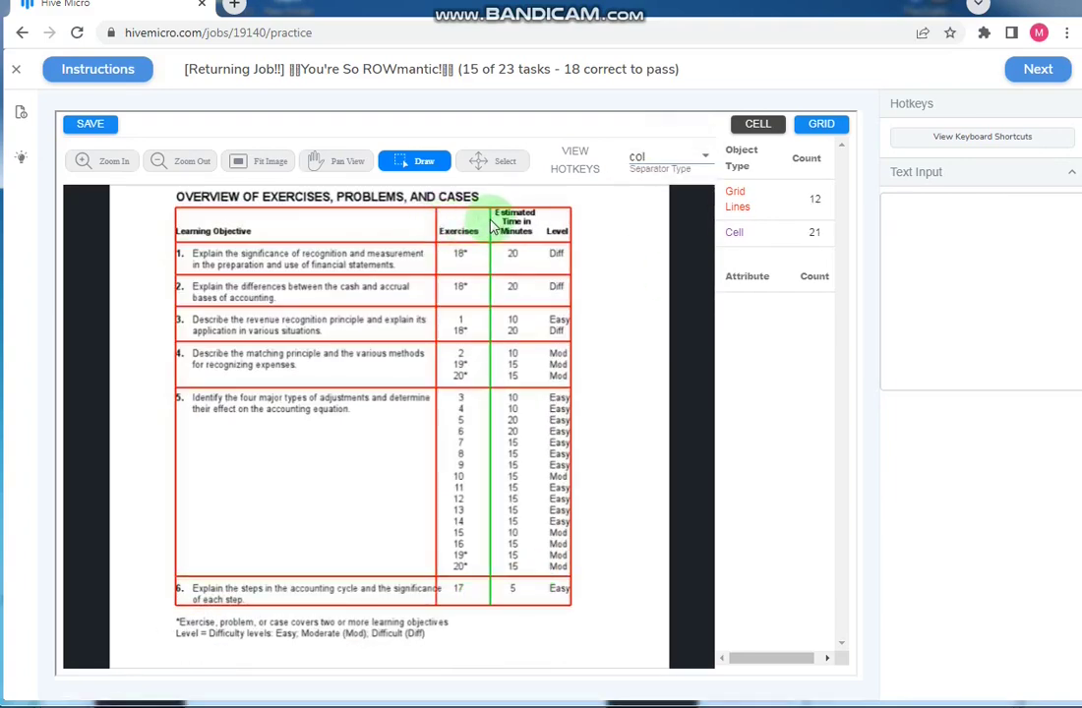
click(539, 224)
click(90, 123)
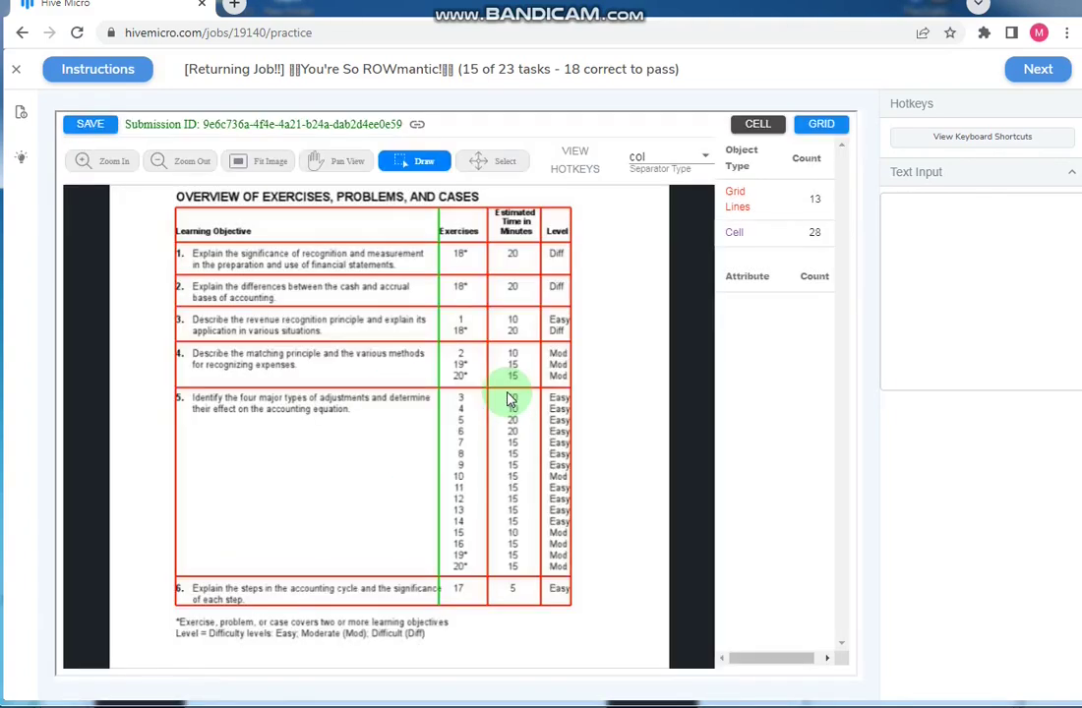
- Split objectives 3 and 4 into their exercise lines, adding rows under exercises 3 and 4
click(668, 157)
click(657, 154)
scroll(502, 367, up, 3)
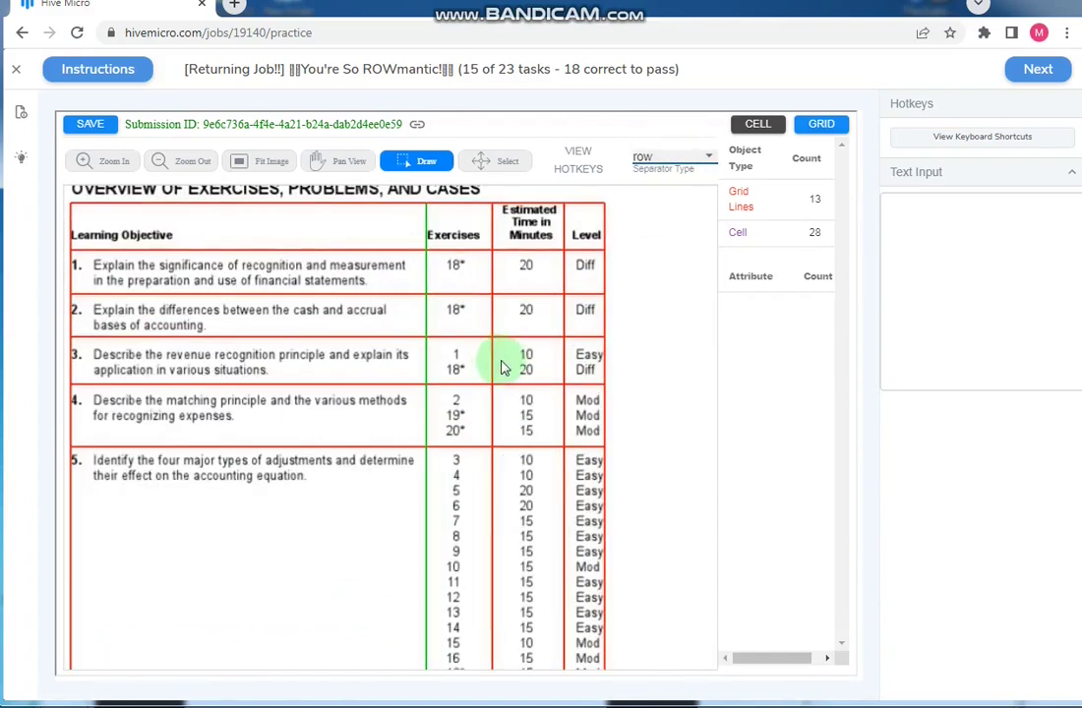
click(523, 365)
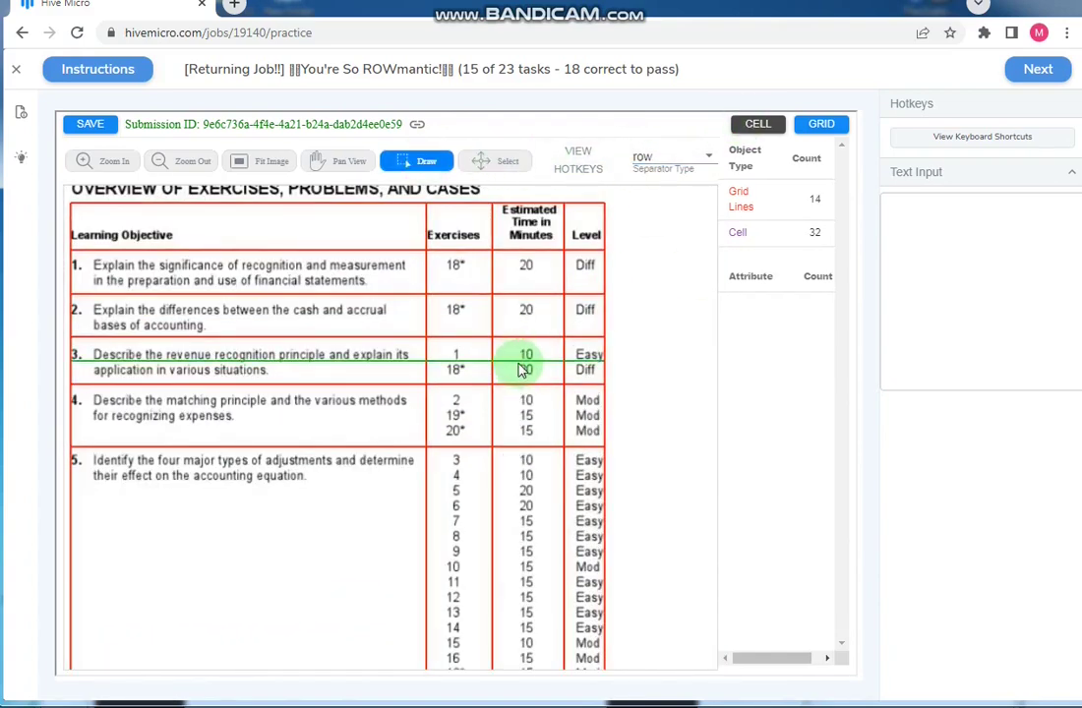
click(526, 407)
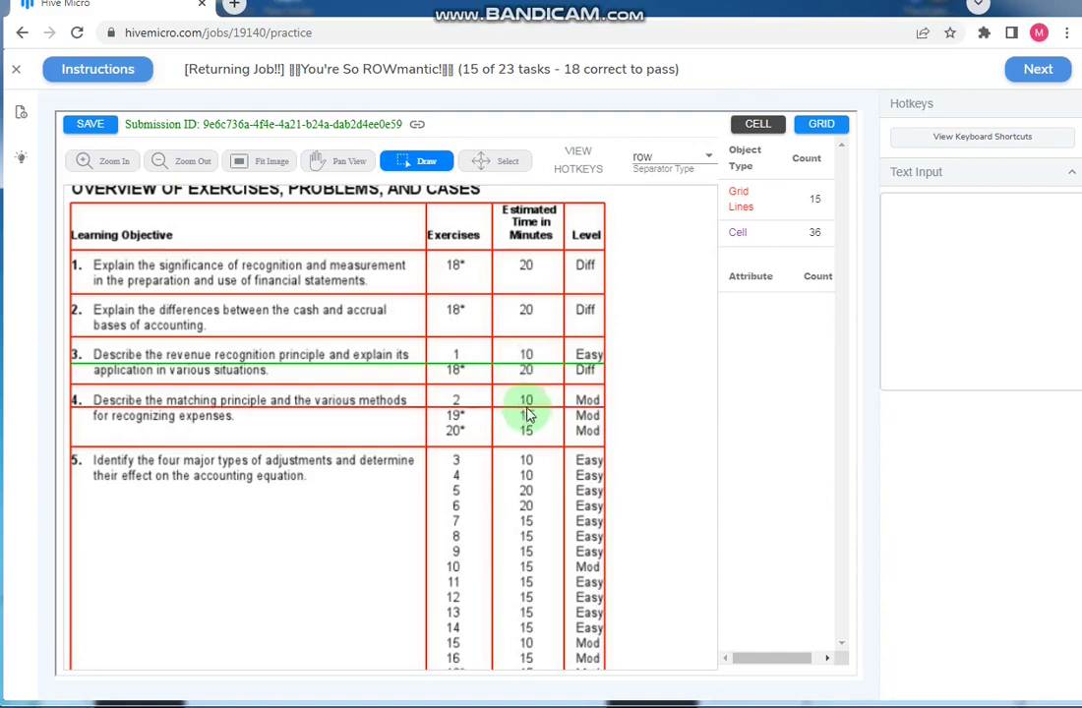
click(527, 423)
click(531, 468)
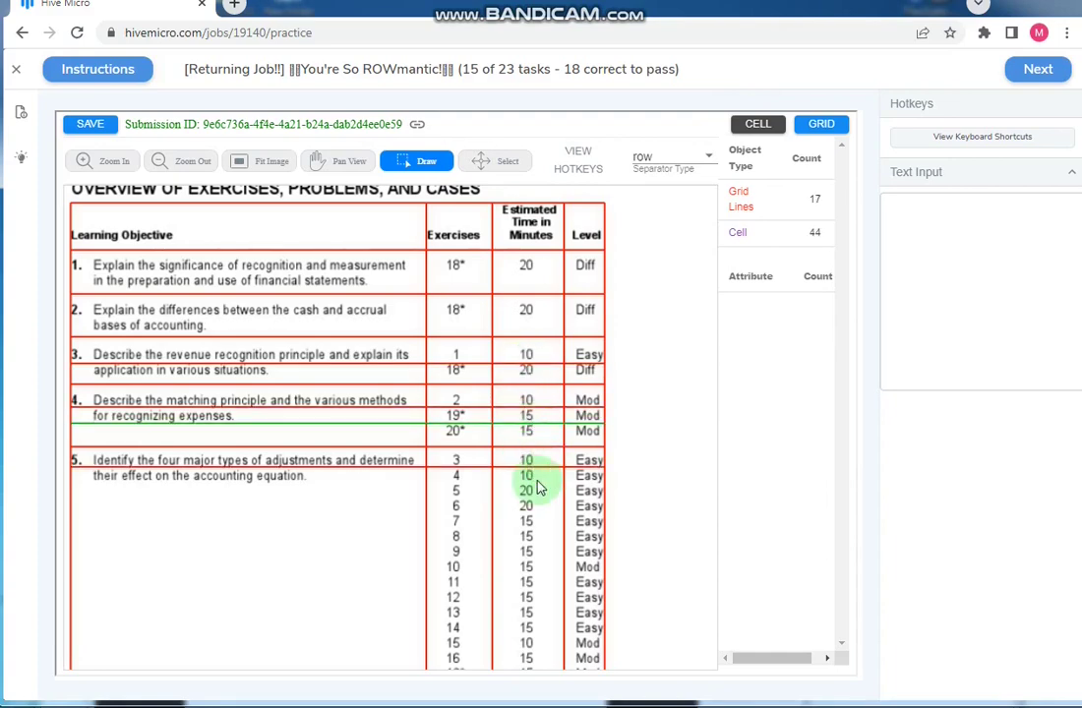
click(541, 482)
click(549, 498)
scroll(550, 465, up, 1)
click(543, 441)
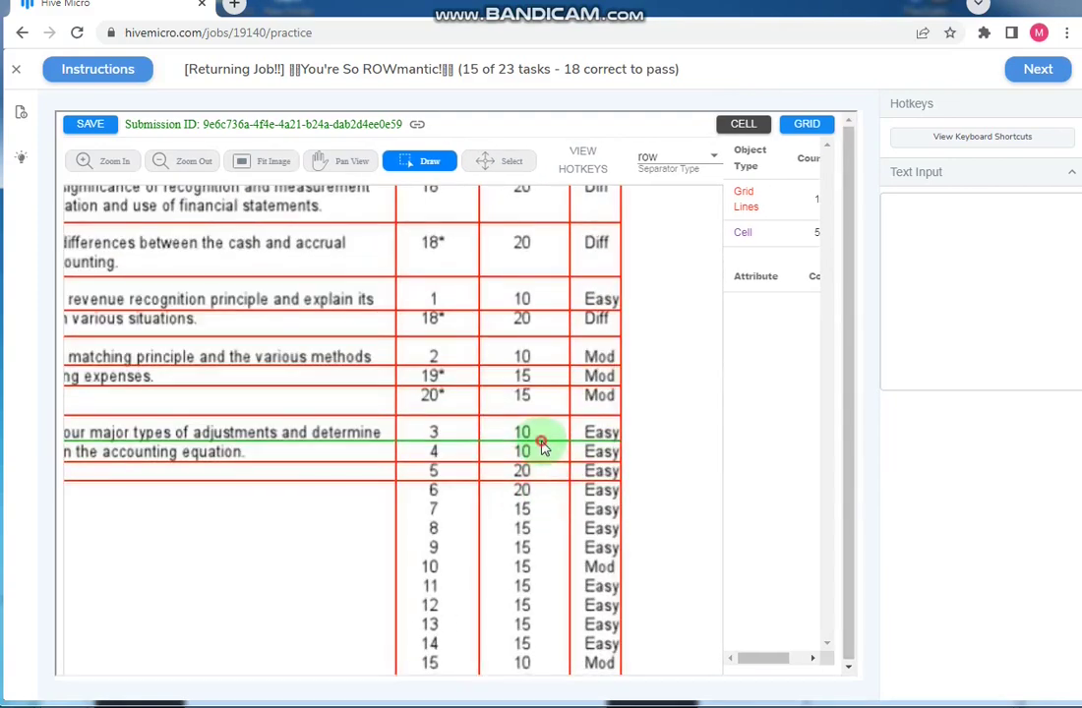
- Add row lines under exercises 5, 6, 7, 8 and 10
click(545, 498)
click(551, 518)
click(554, 538)
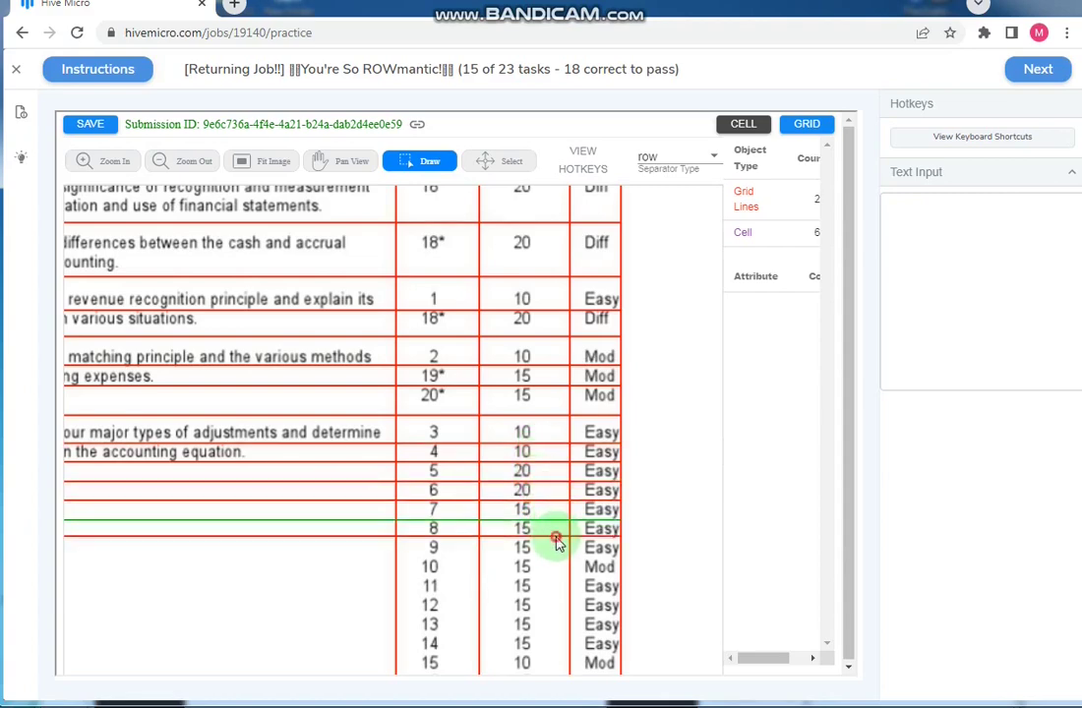
click(556, 558)
click(554, 577)
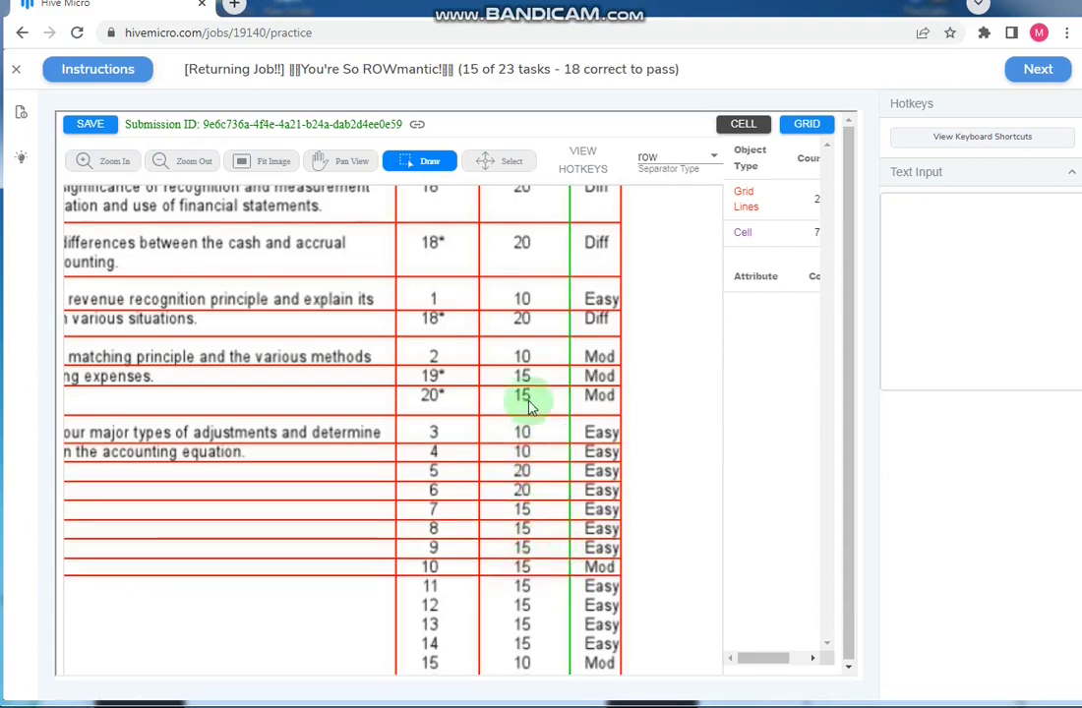
- Add row lines under exercises 11 through 16 and 19*, then switch to Select mode
scroll(512, 492, down, 3)
click(466, 461)
click(464, 479)
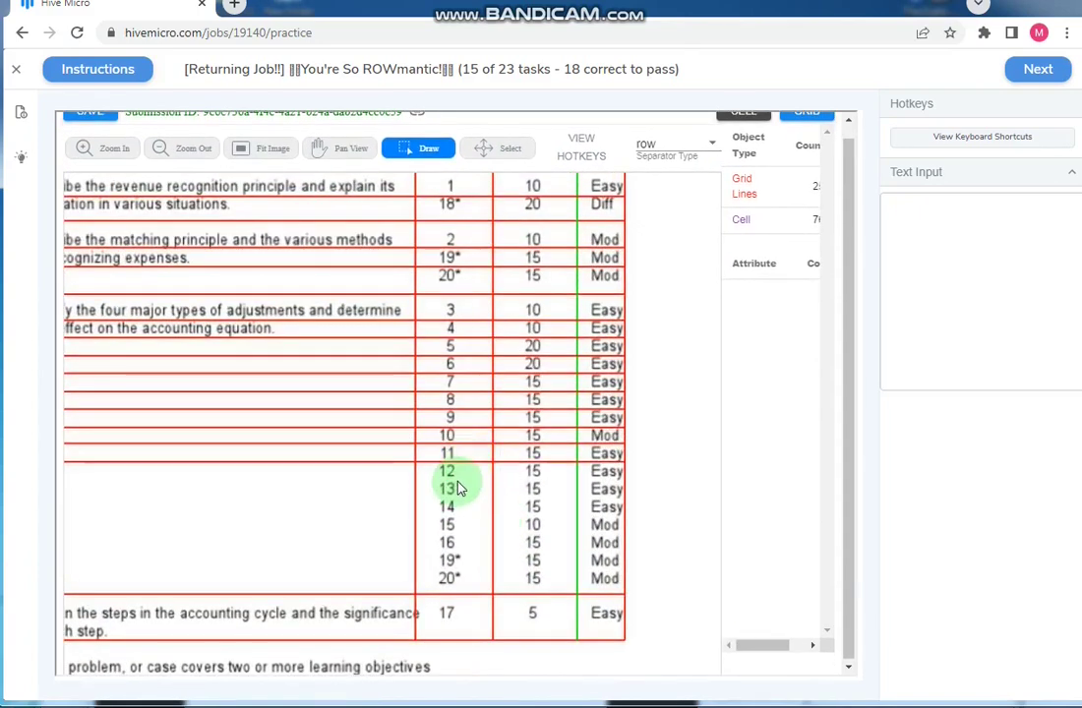
click(462, 497)
click(460, 516)
click(464, 534)
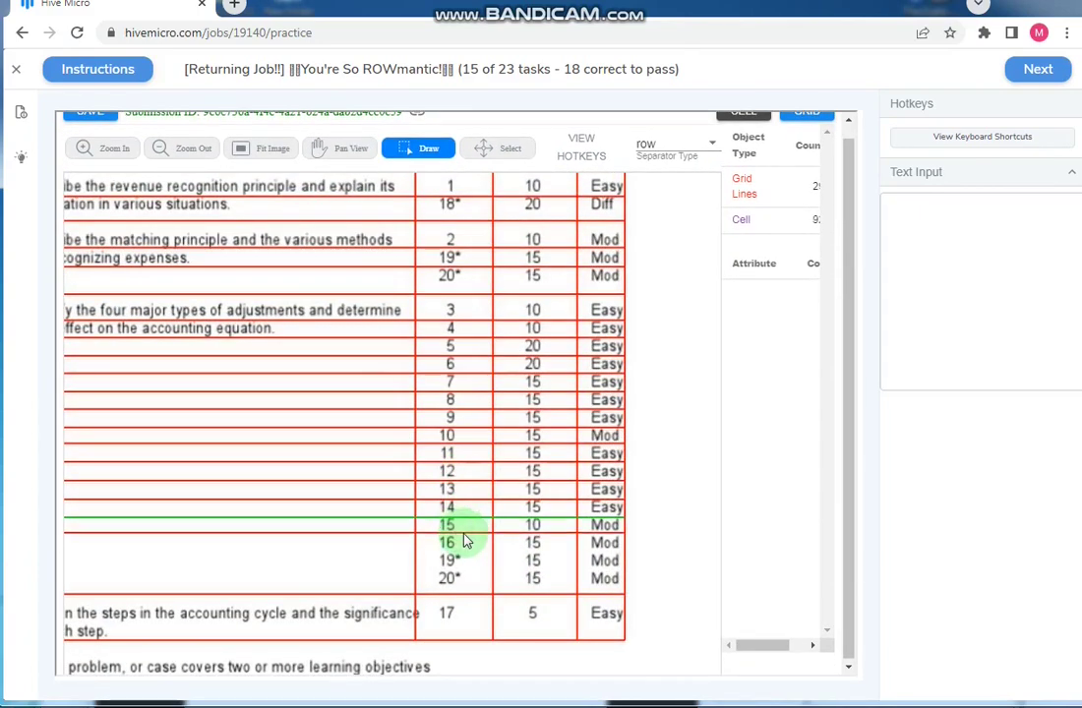
click(466, 551)
click(469, 570)
scroll(652, 430, down, 1)
key(s)
scroll(459, 278, down, 1)
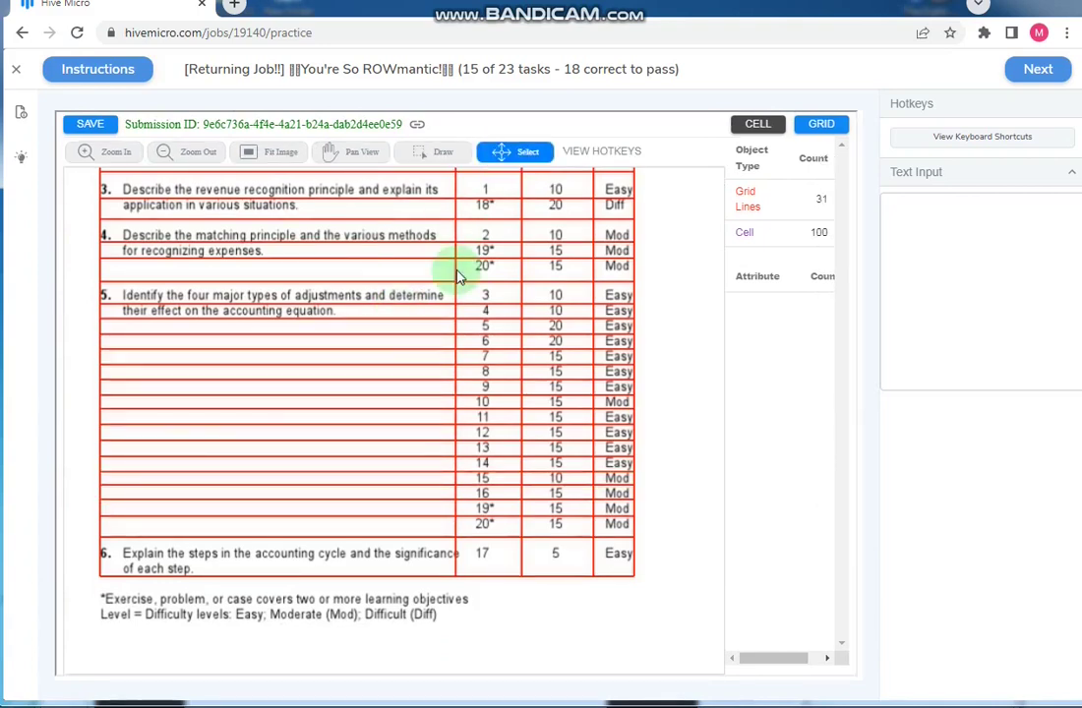
click(328, 229)
- In Cell mode, merge objective 4's text cell with its empty cells below
click(742, 136)
click(372, 264)
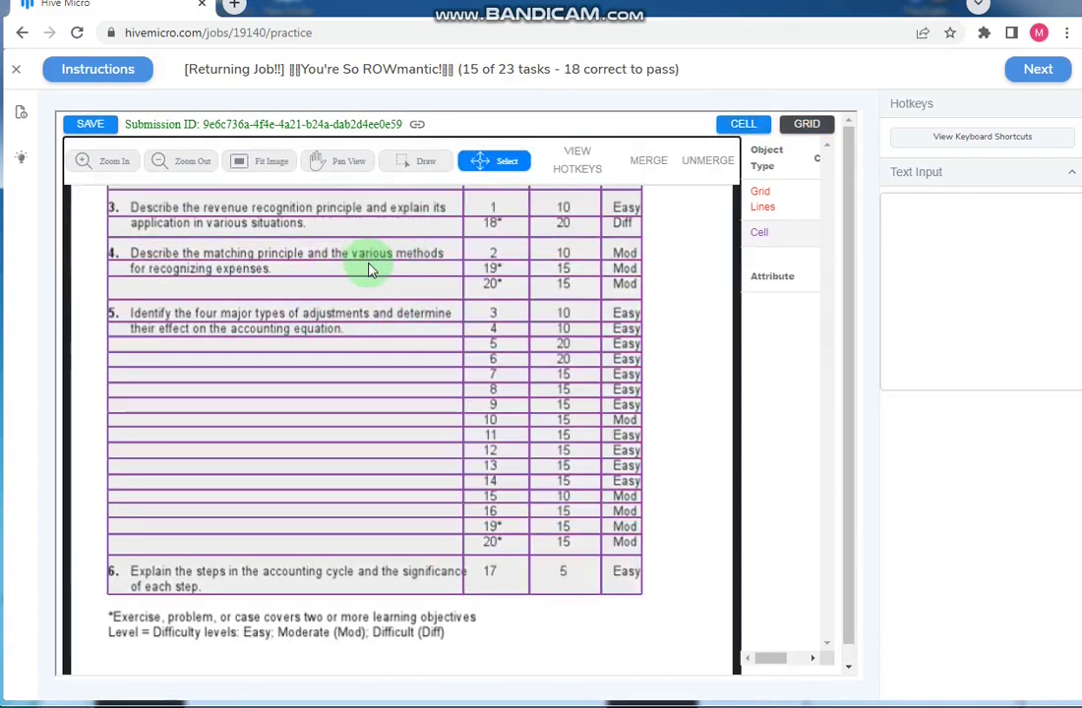
click(258, 253)
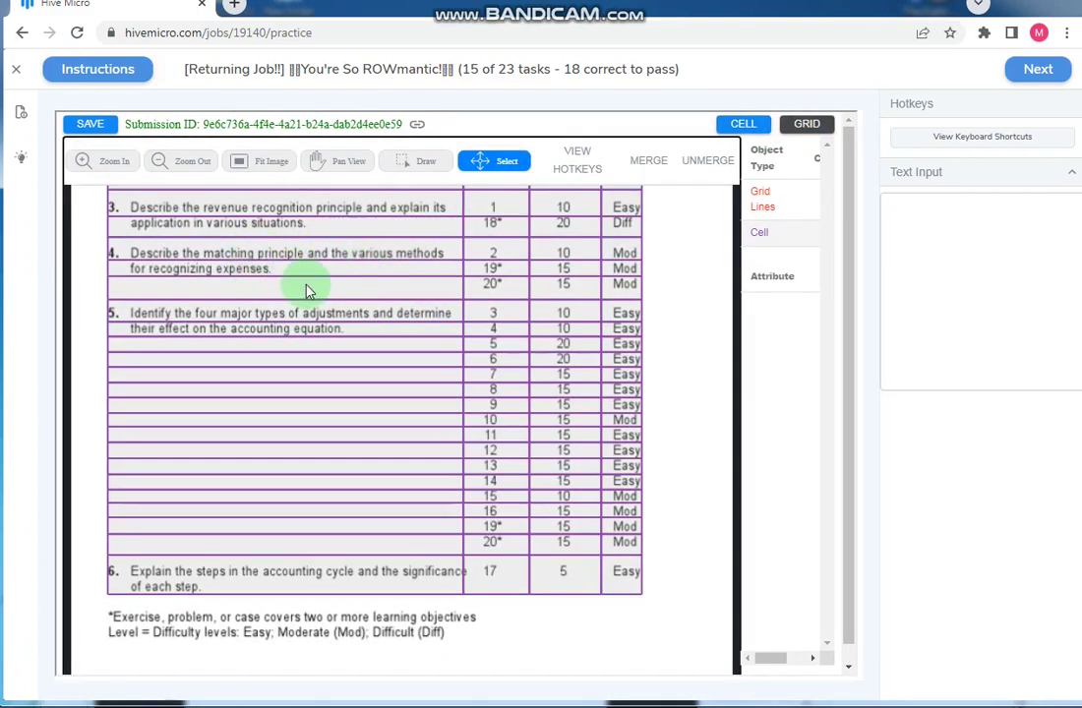
click(644, 165)
click(306, 290)
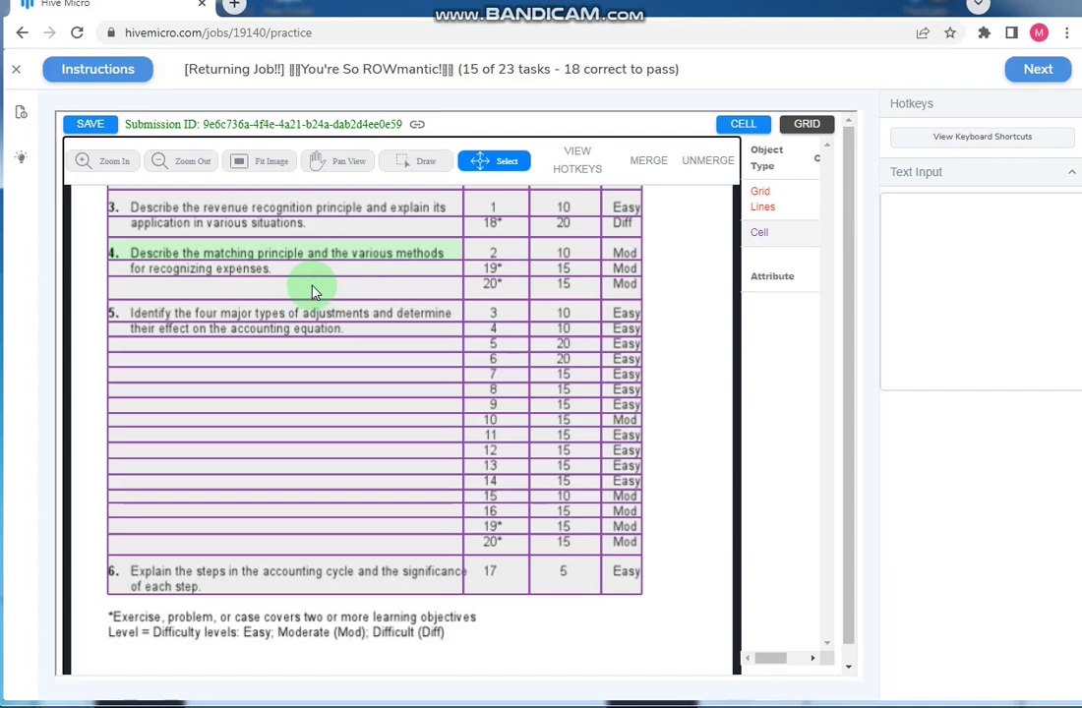
click(398, 291)
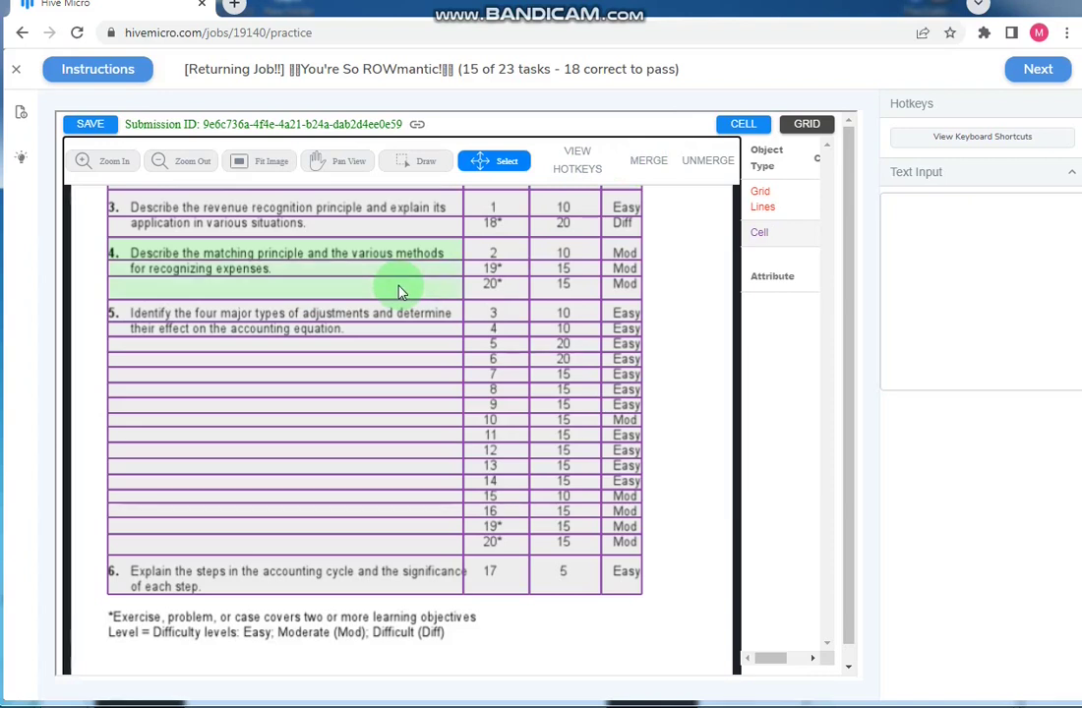
click(650, 162)
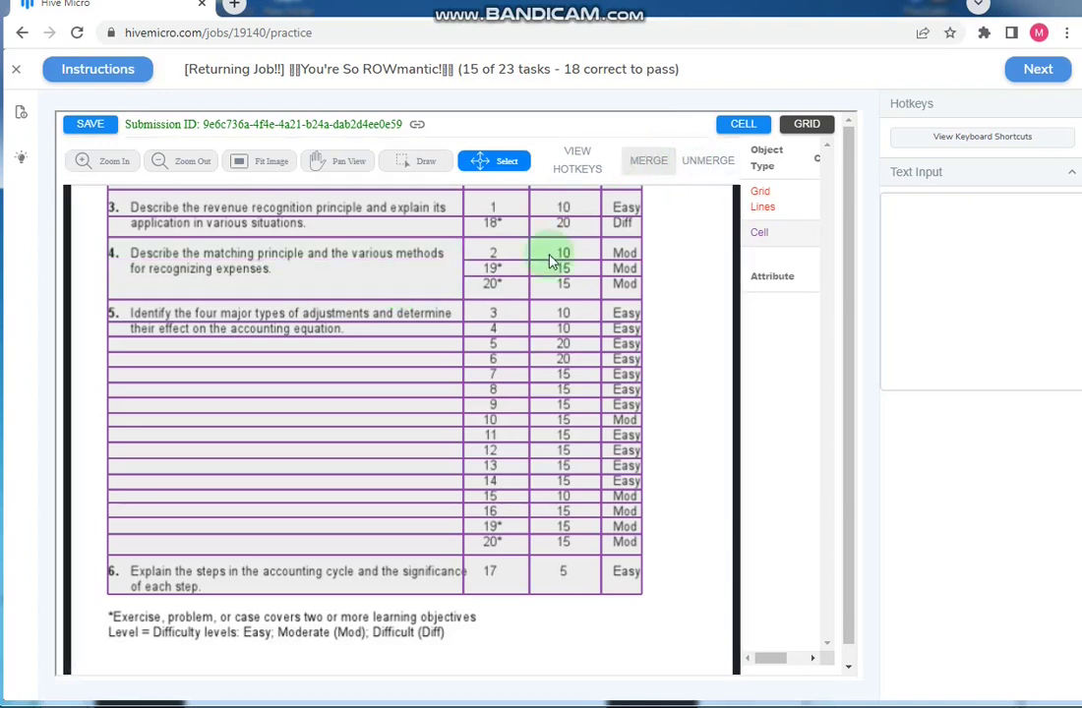
- Merge objective 5's text cells down to the 20* row into one cell
click(361, 315)
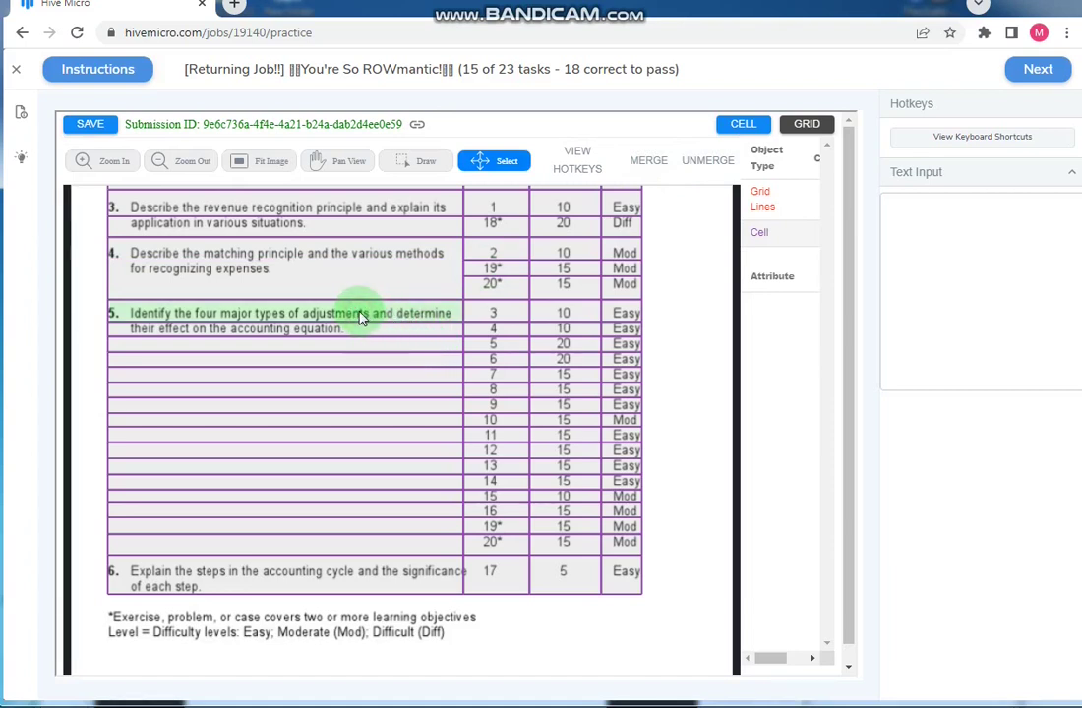
shift+click(382, 550)
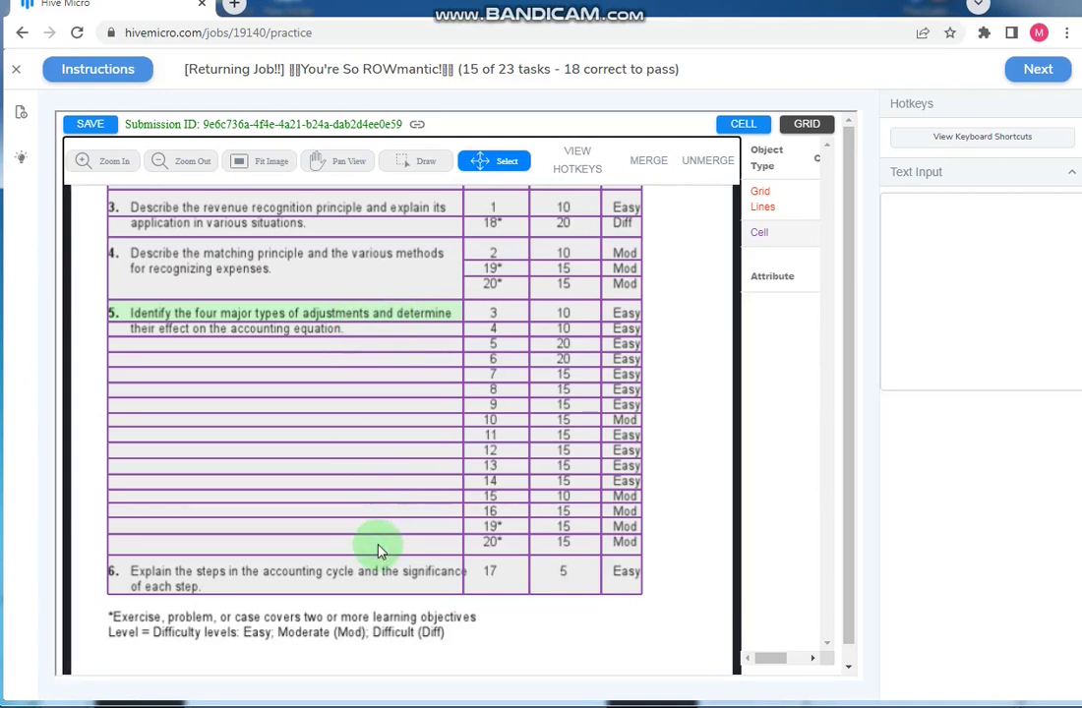
click(647, 163)
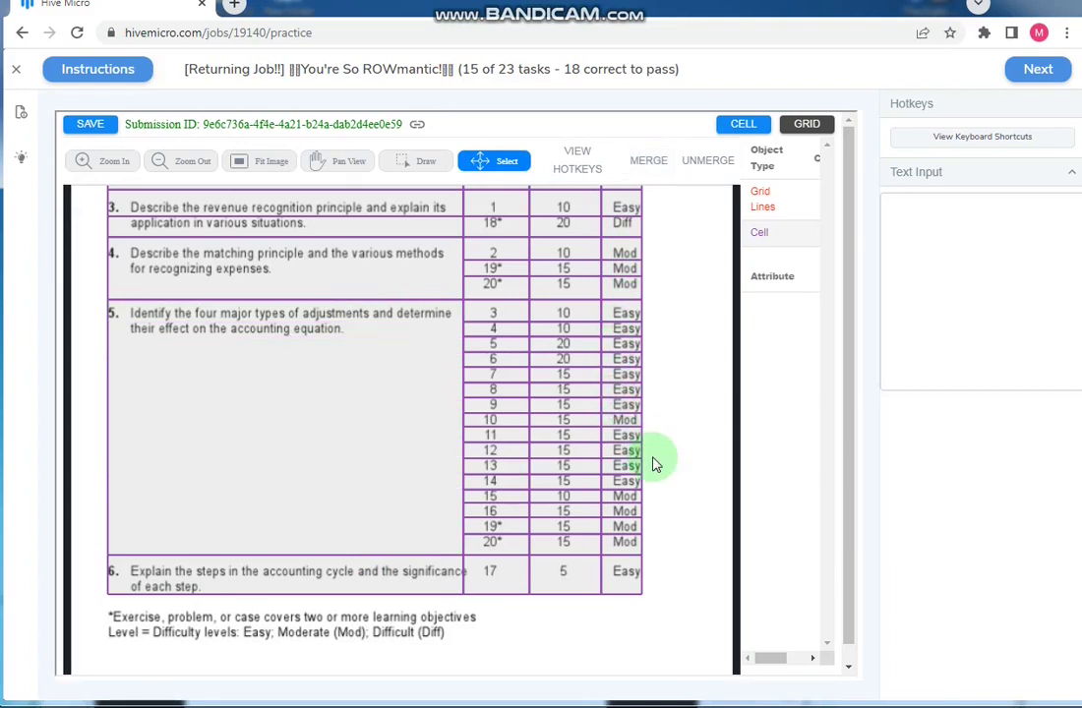
- Select objective 3's text cell and apply a merge, then scroll through the table
scroll(519, 300, down, 1)
click(388, 218)
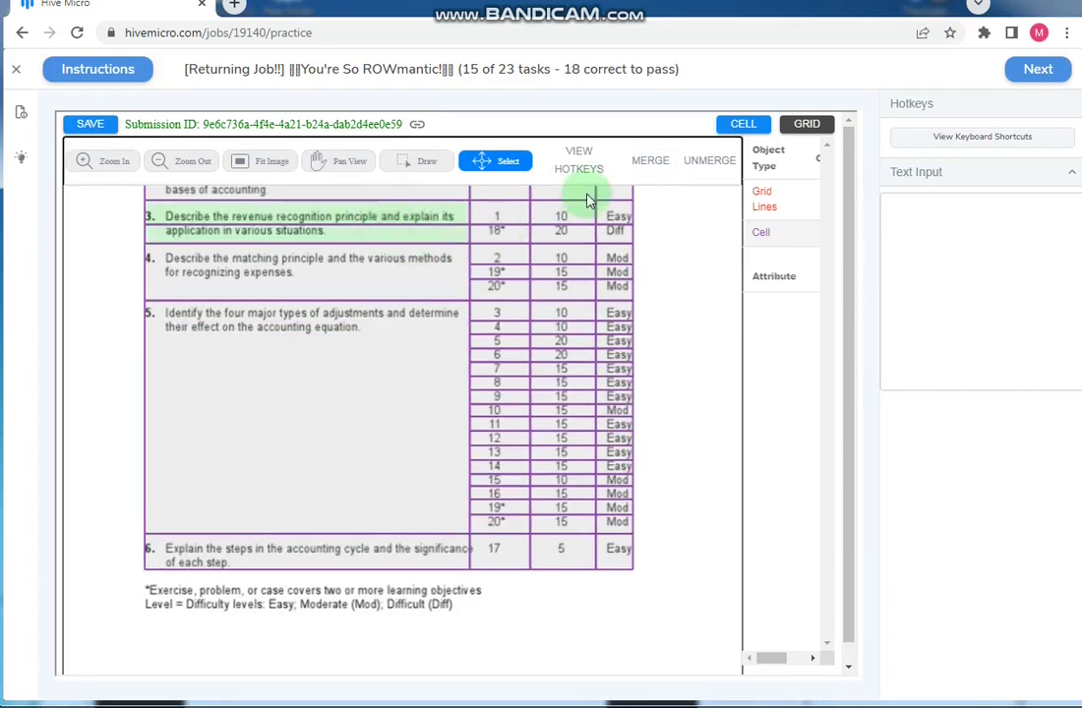
click(642, 160)
click(406, 374)
scroll(404, 370, down, 1)
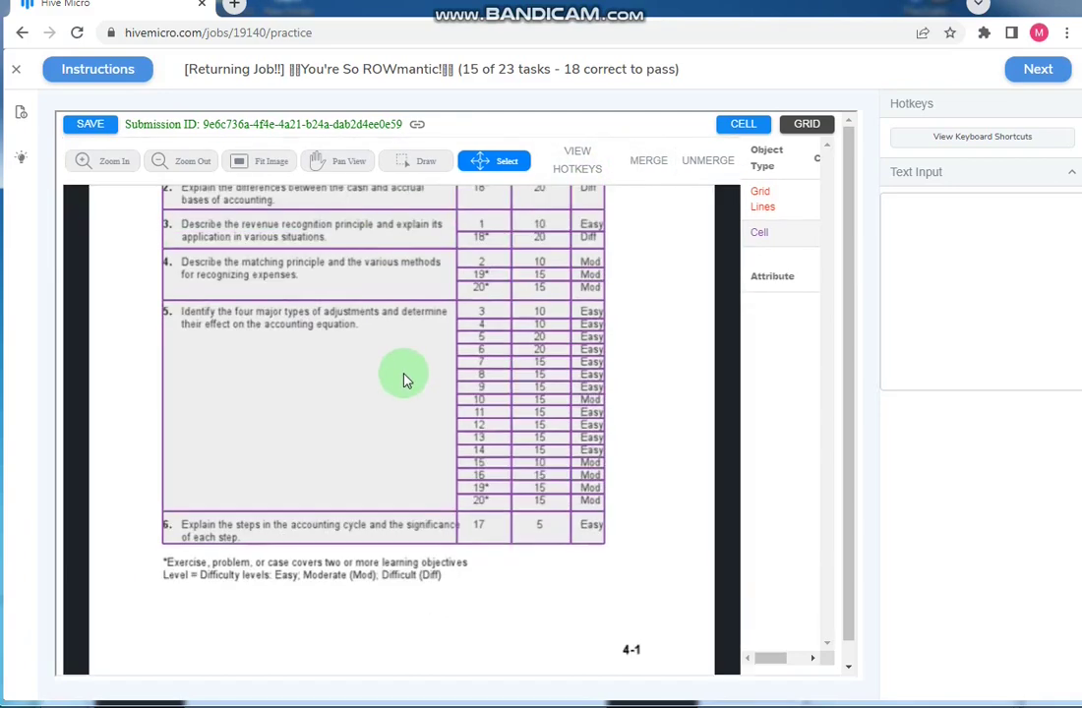
scroll(403, 371, down, 1)
scroll(402, 375, down, 1)
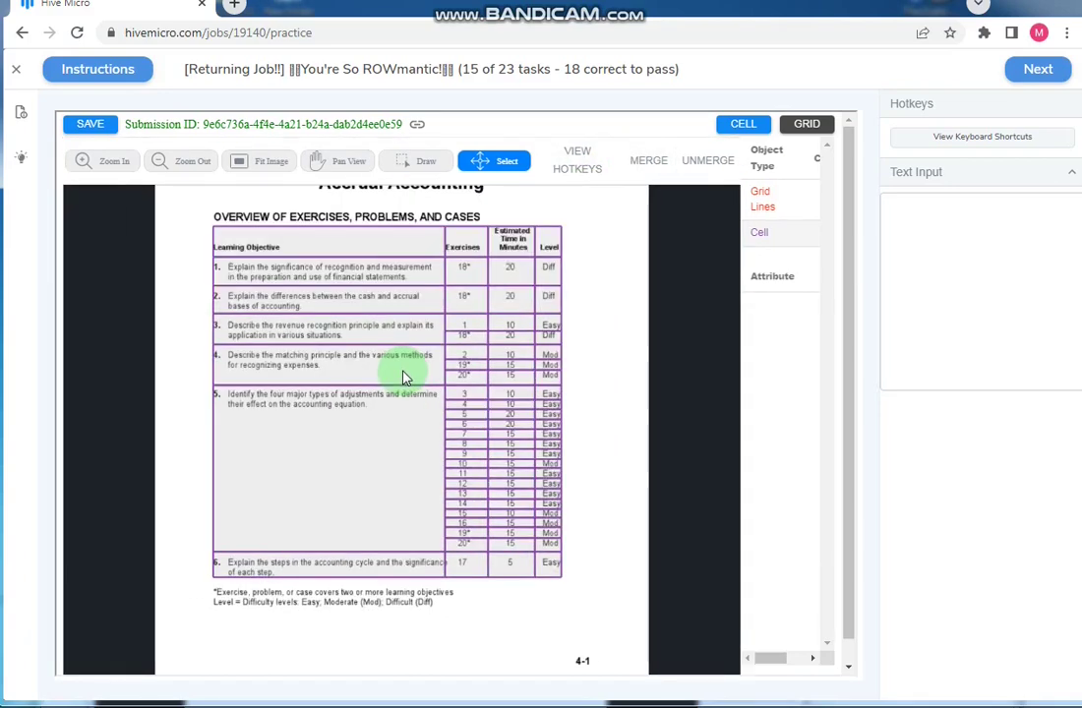
- Save the table and check it in both merged-cell and grid-line views
click(95, 131)
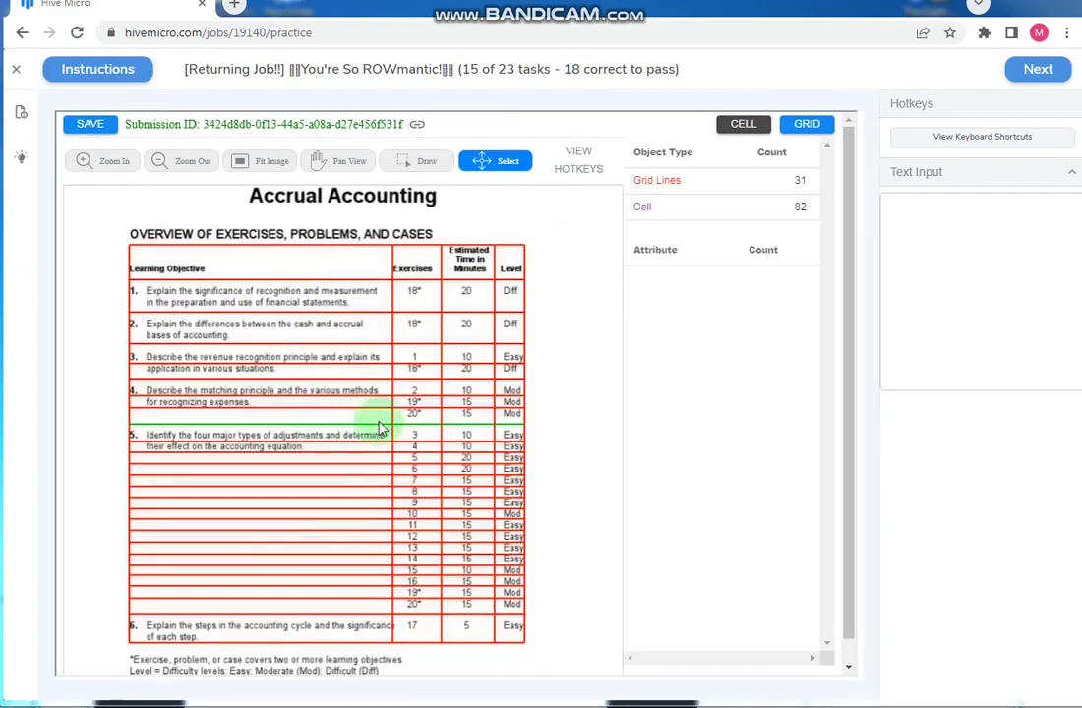
click(435, 415)
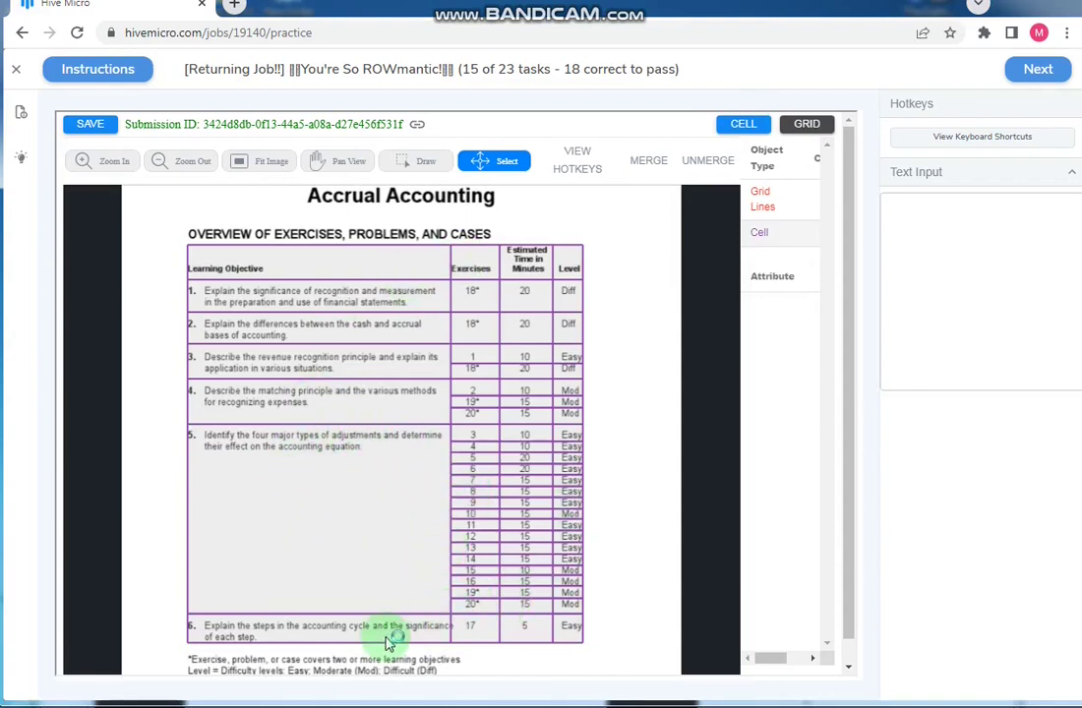
click(793, 125)
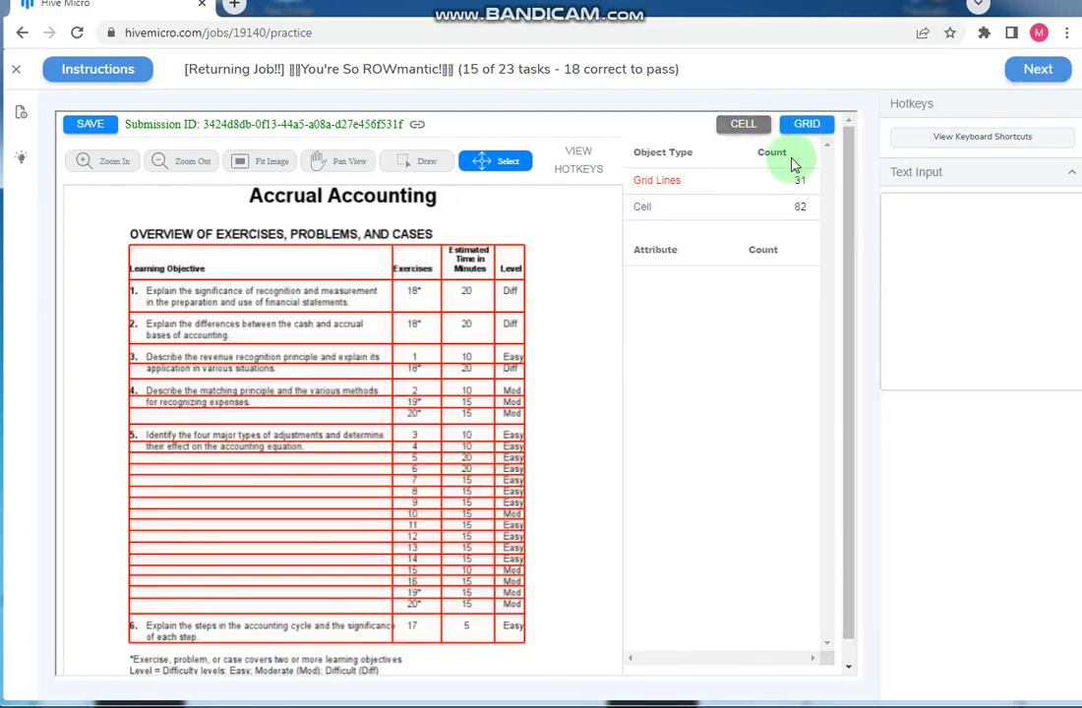
click(804, 124)
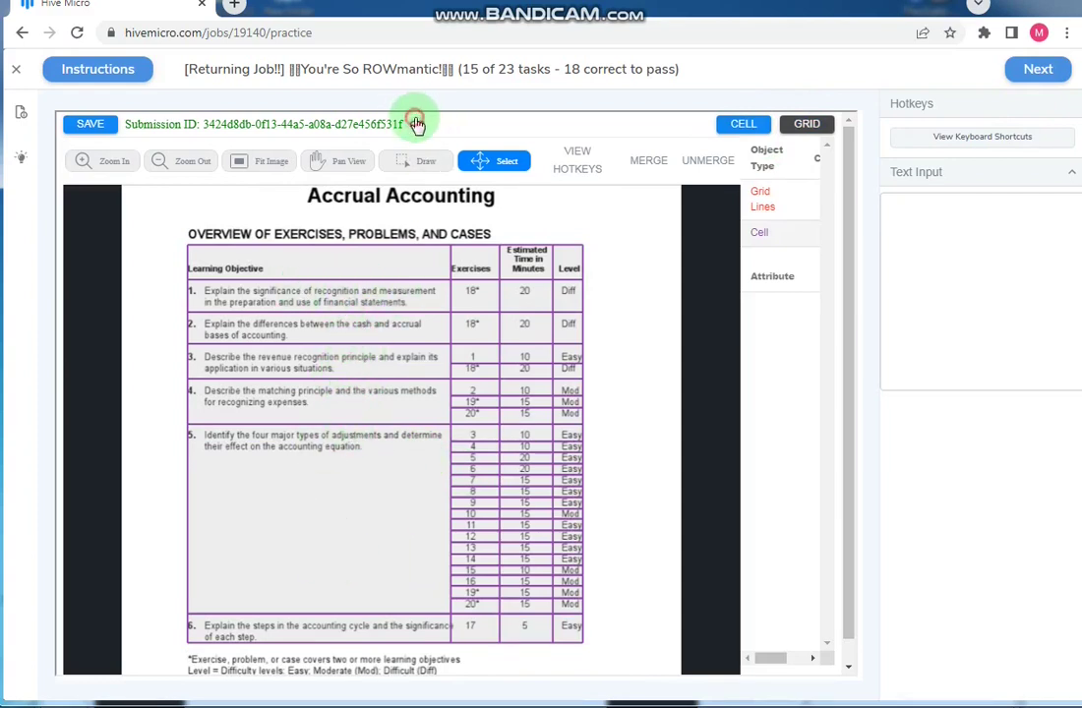
- Paste the submission ID, submit and confirm, then advance to task 16's instructions
right_click(903, 229)
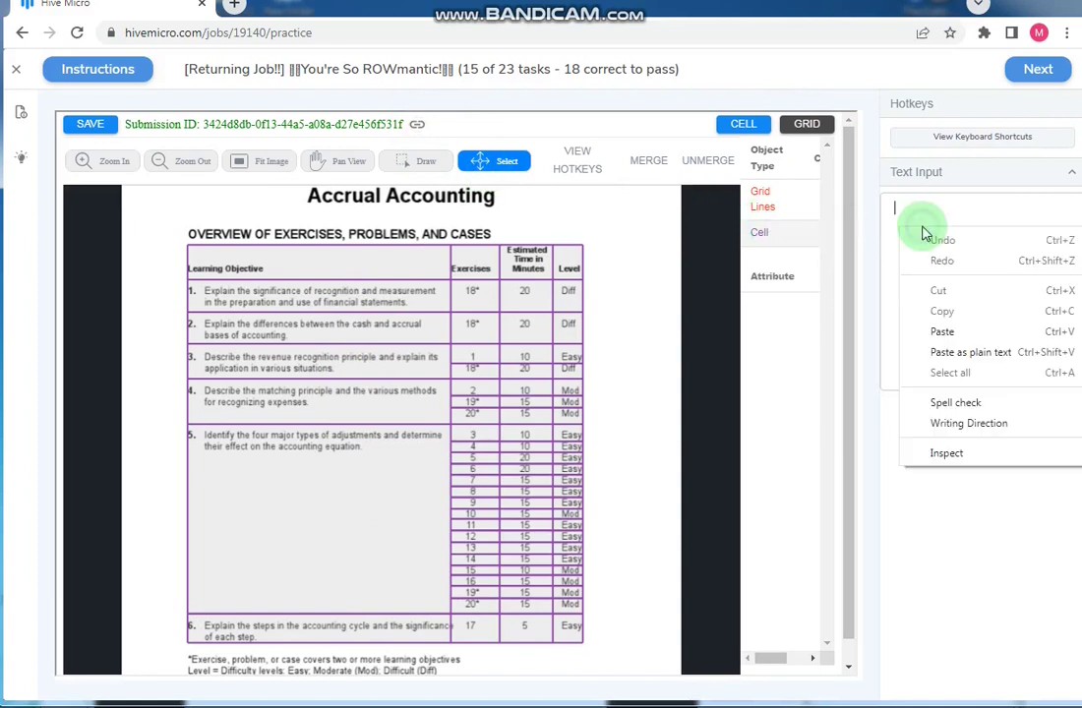
click(942, 331)
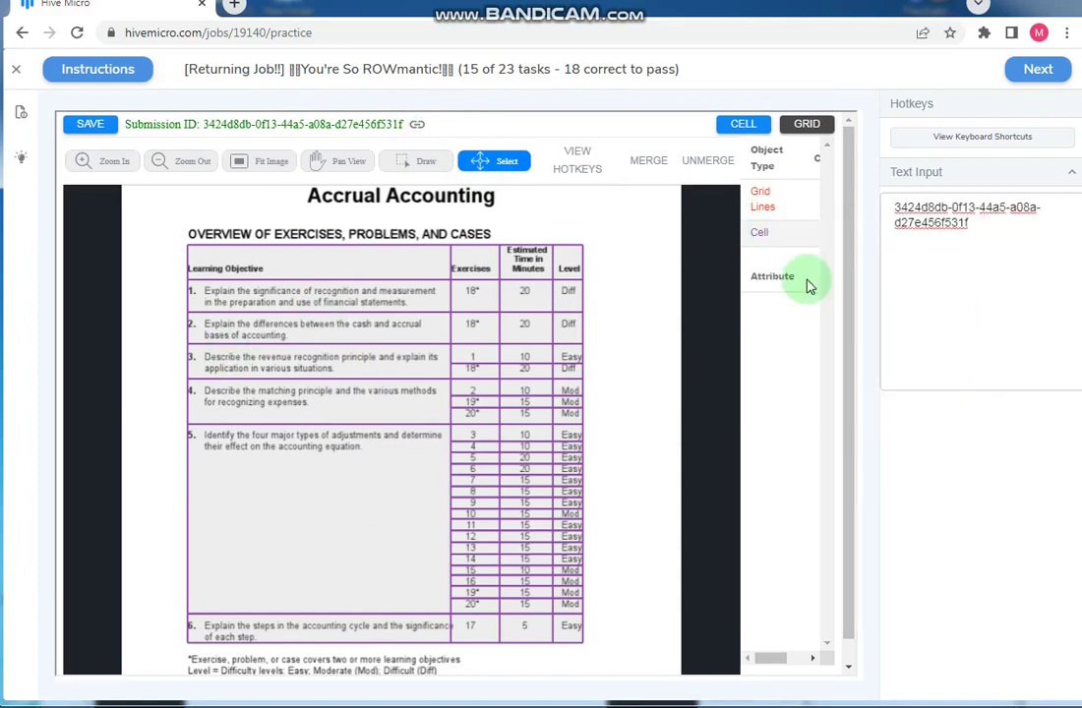
click(1040, 71)
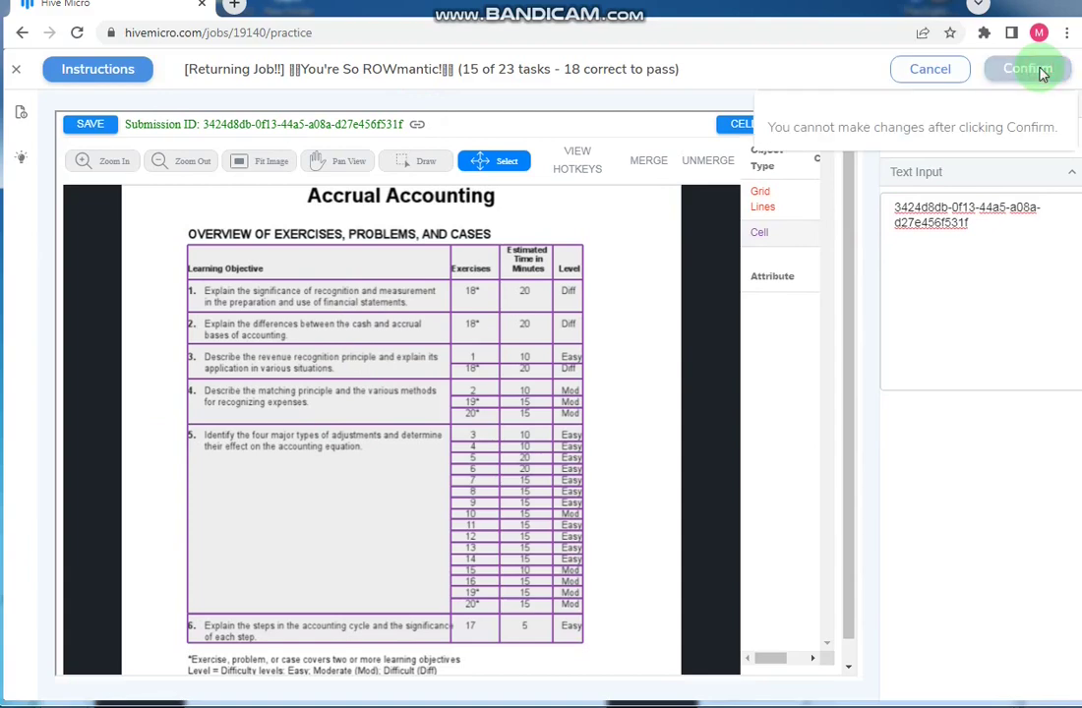
click(1043, 75)
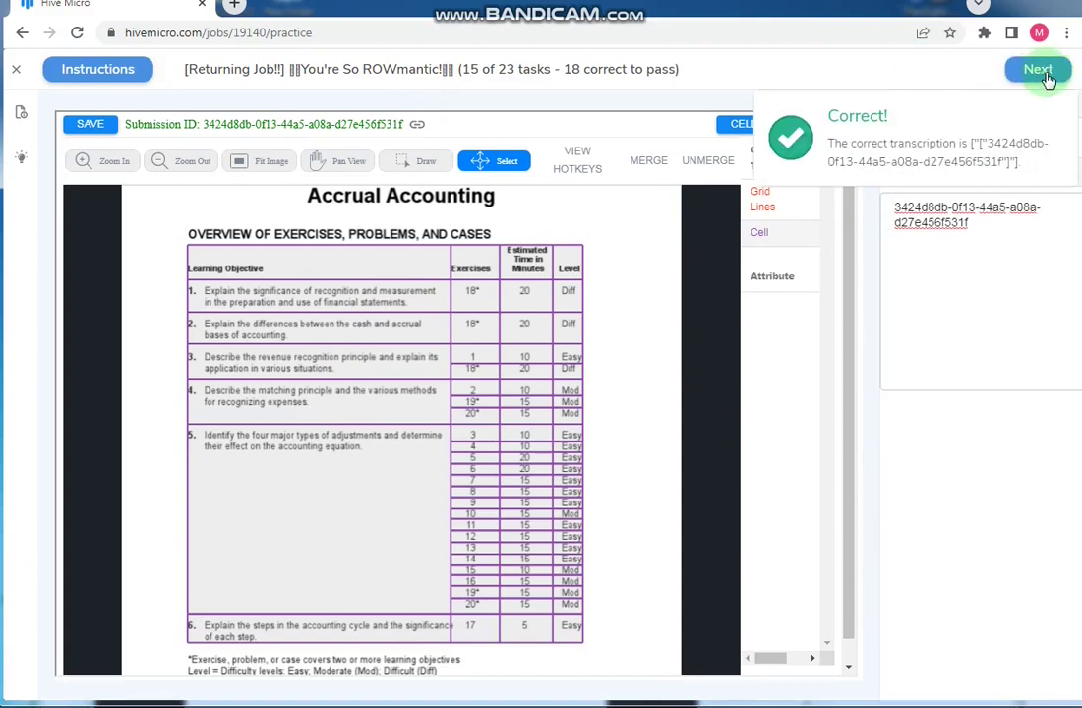
click(1038, 69)
click(904, 627)
- Draw row lines between the prevalence table's disorder rows, below it, and under the DIAGNOSTIC STRATEGY title
key(Escape)
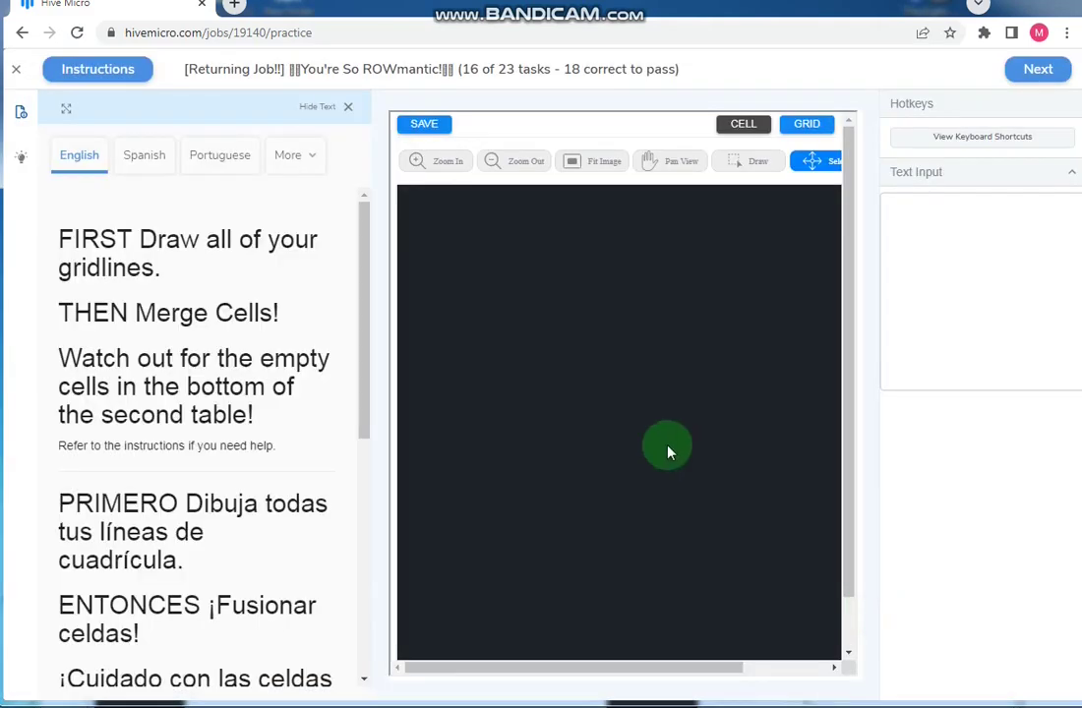
click(418, 169)
click(358, 376)
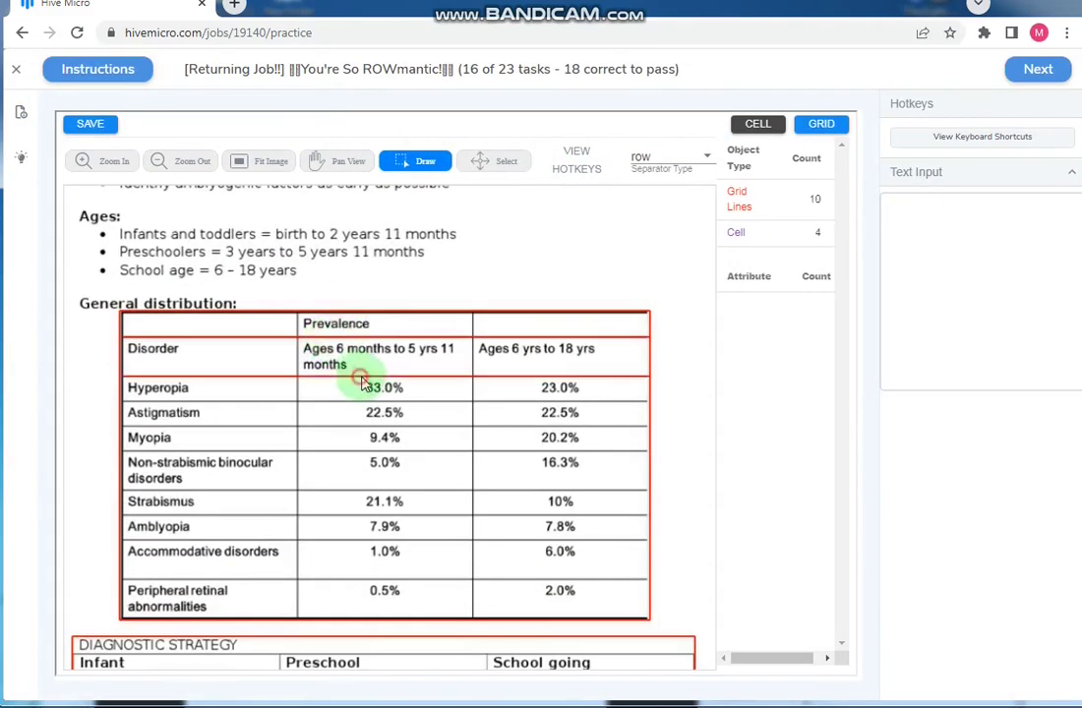
click(393, 401)
click(418, 426)
click(437, 451)
click(454, 490)
click(455, 539)
click(453, 580)
scroll(450, 550, down, 1)
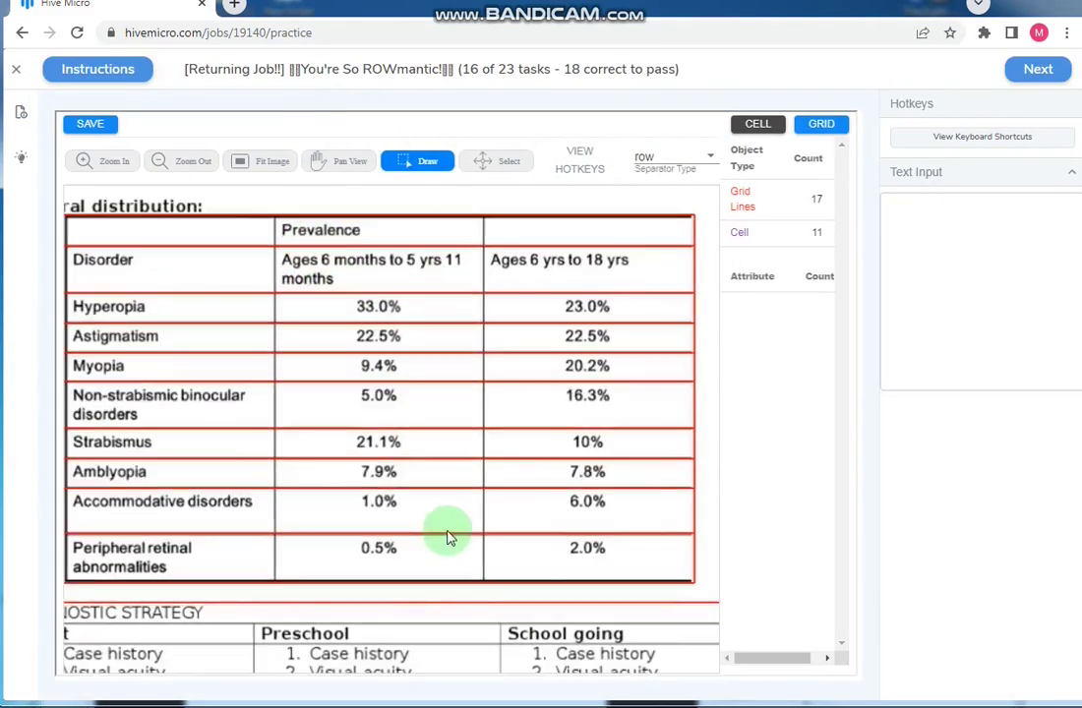
scroll(326, 498, down, 2)
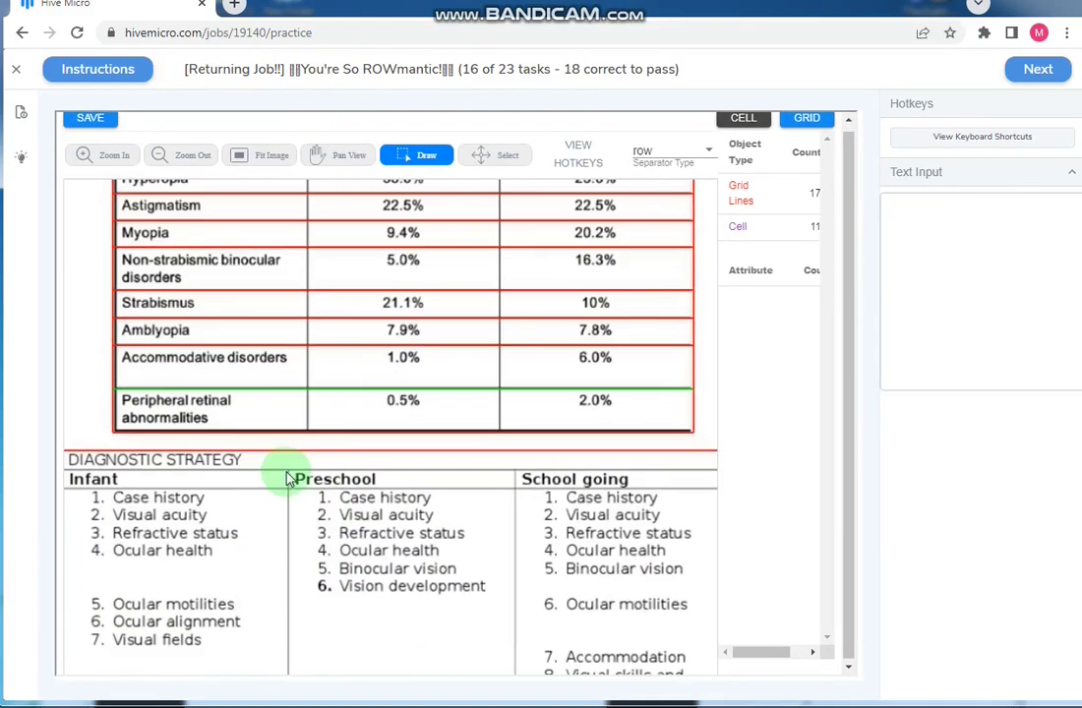
click(285, 478)
click(285, 482)
- Switch the separator to 'col' and add column lines to the prevalence table, including between Infant and Preschool
click(669, 157)
click(679, 201)
scroll(309, 307, up, 2)
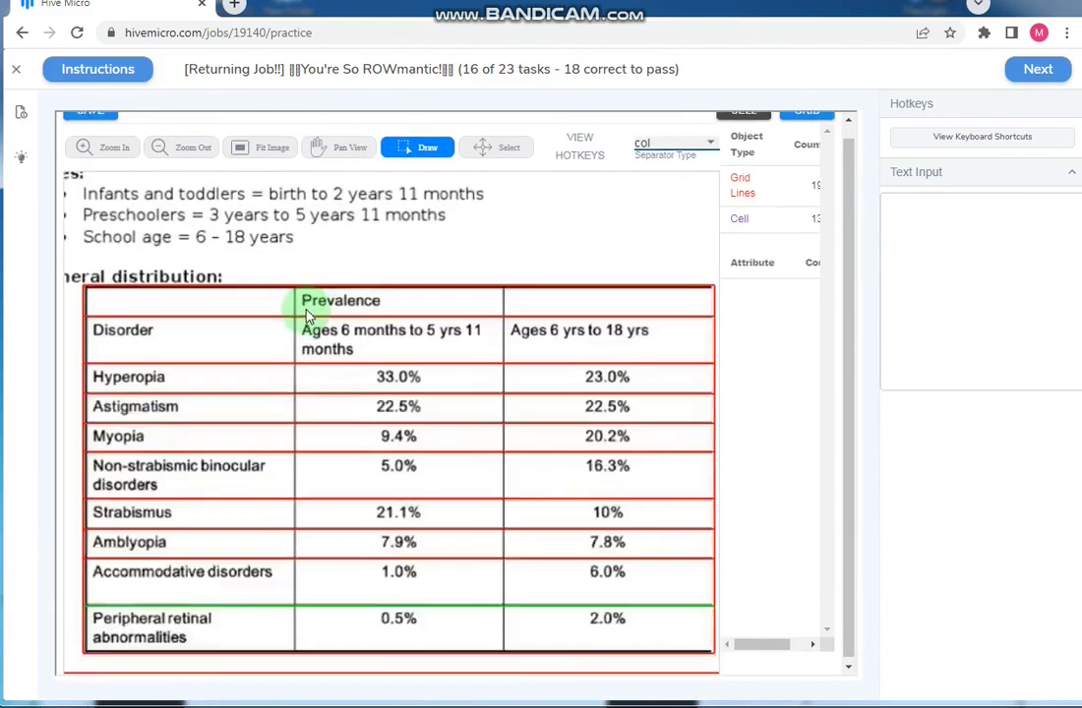
click(309, 307)
click(536, 355)
scroll(400, 553, down, 3)
scroll(344, 556, up, 2)
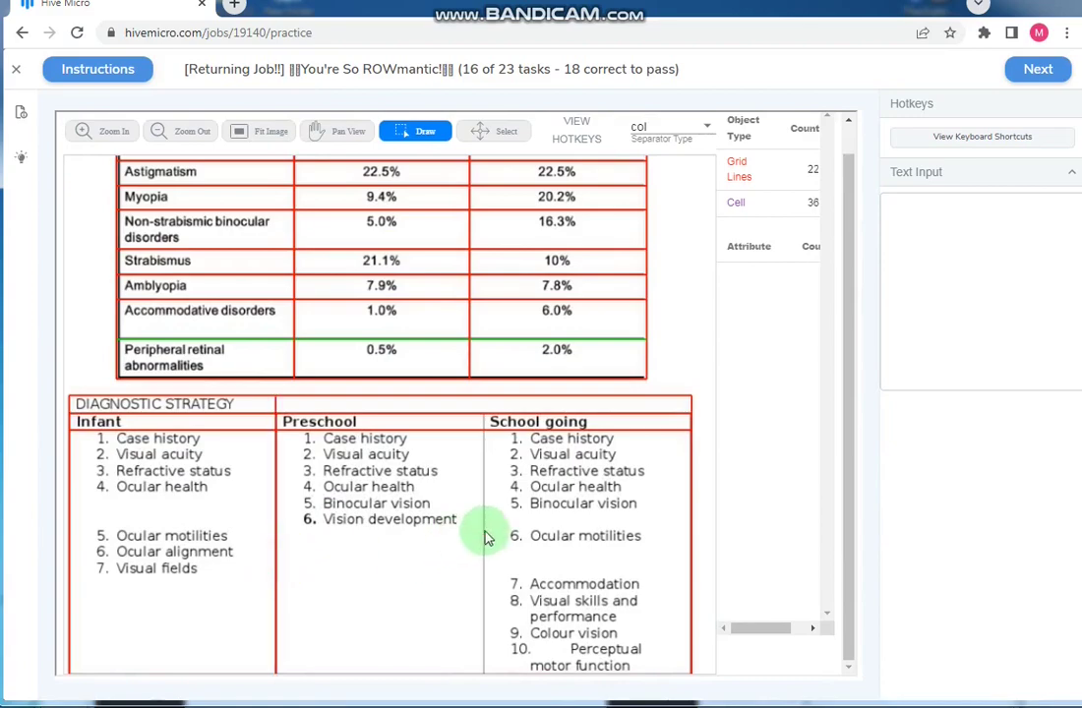
scroll(295, 543, up, 1)
click(266, 543)
scroll(379, 520, down, 1)
scroll(386, 515, down, 2)
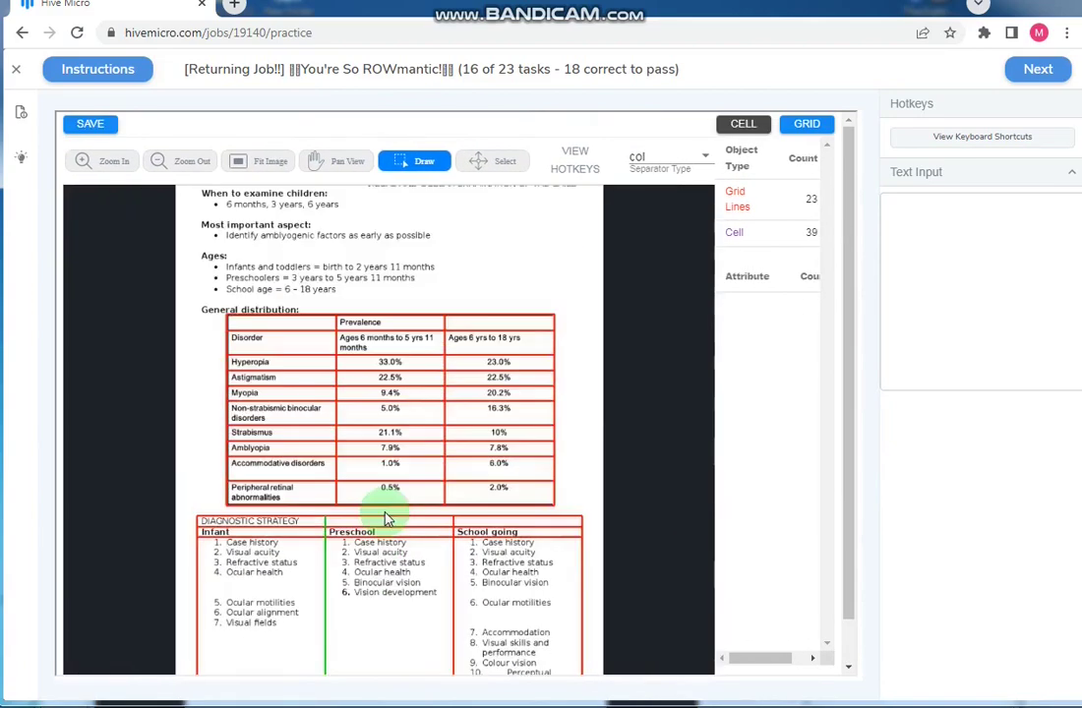
scroll(352, 295, up, 1)
scroll(505, 370, down, 1)
scroll(505, 371, up, 2)
- Add row lines under Case history, Visual acuity, Refractive status, Ocular health, Binocular vision, Vision development, Ocular motilities and Ocular alignment
click(394, 504)
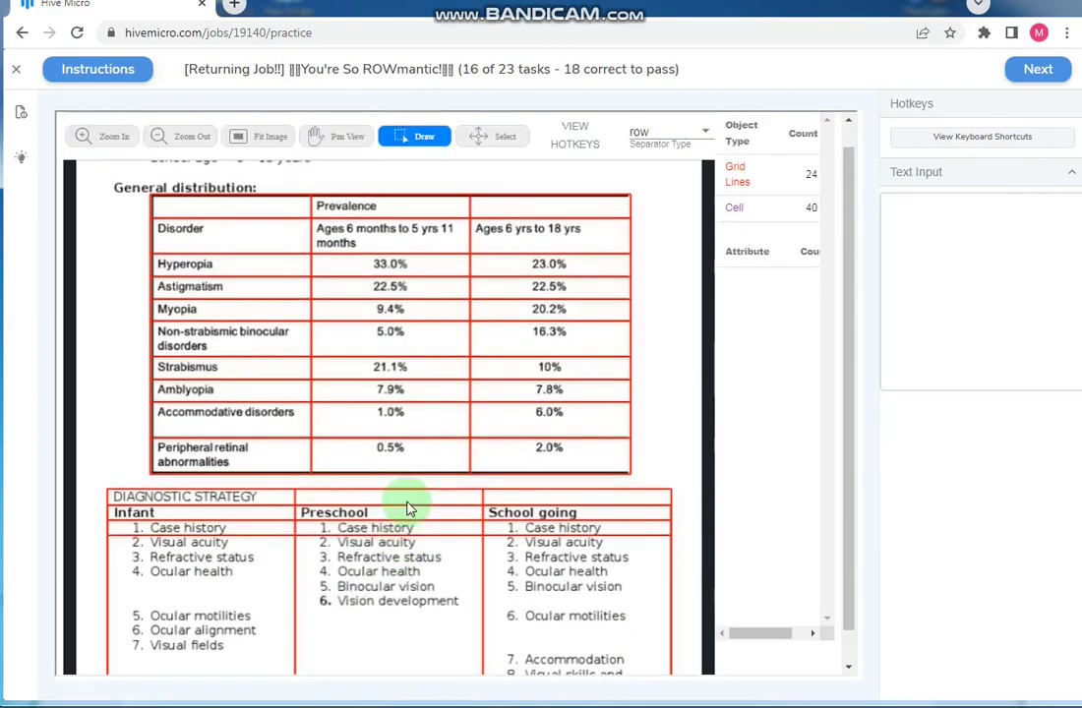
scroll(404, 510, up, 1)
click(408, 520)
click(404, 535)
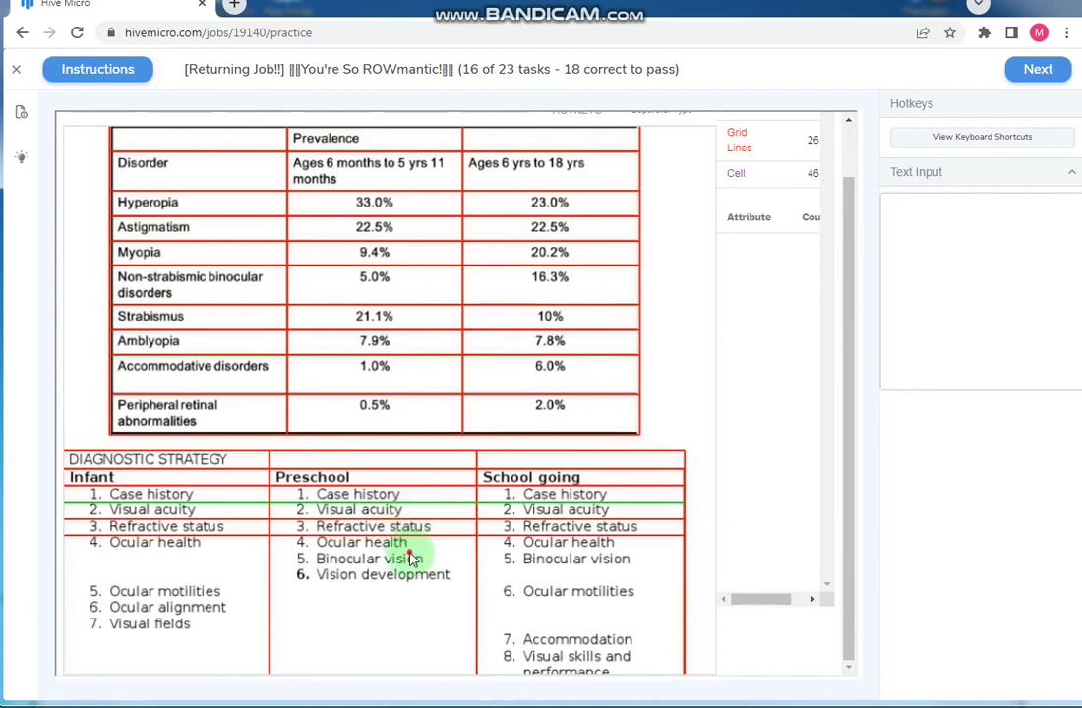
click(409, 551)
click(413, 568)
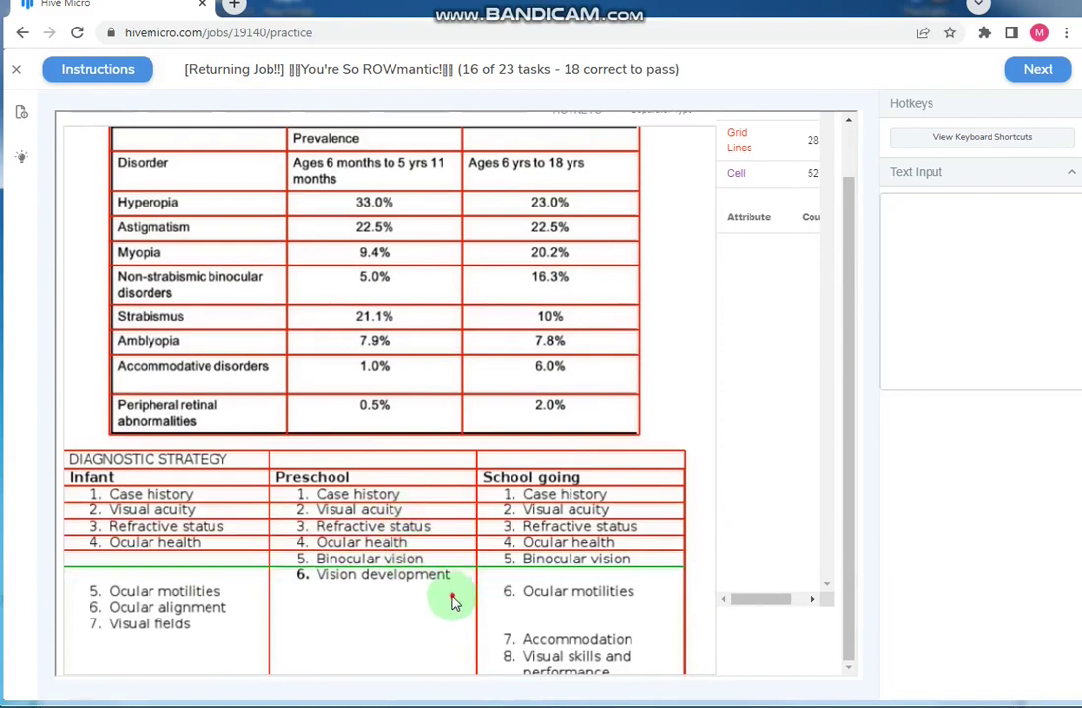
click(447, 583)
click(438, 599)
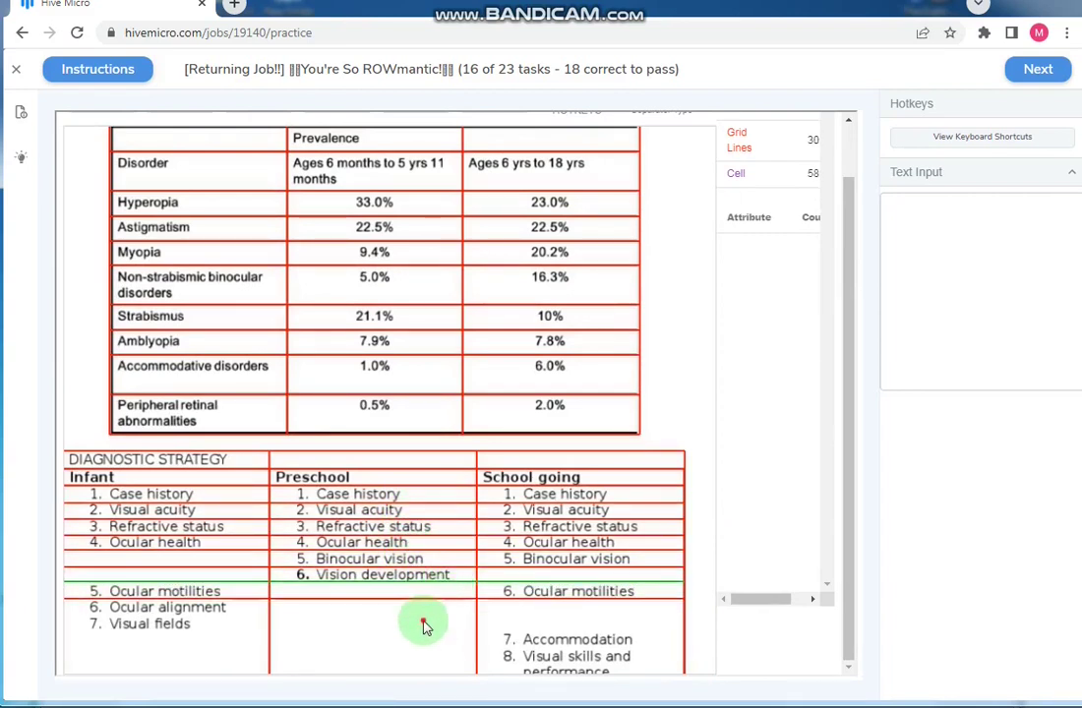
click(422, 621)
- Add row lines under Visual fields, Visual skills and performance, and Colour vision
scroll(411, 540, down, 2)
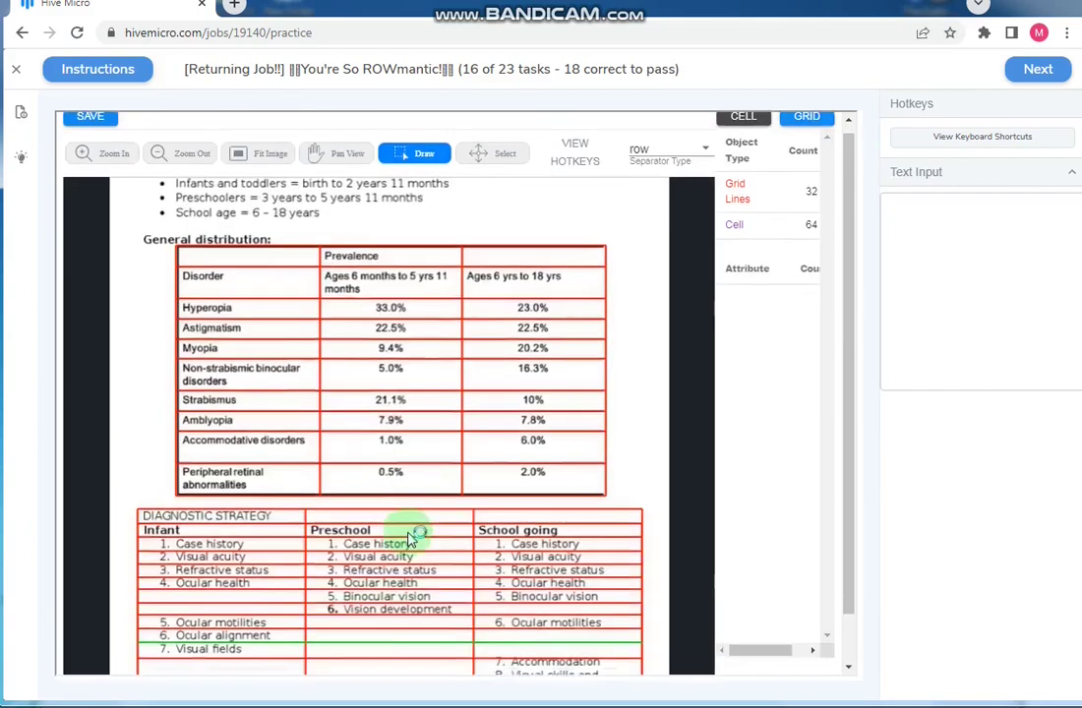
scroll(411, 540, down, 2)
scroll(494, 652, down, 1)
scroll(467, 482, down, 1)
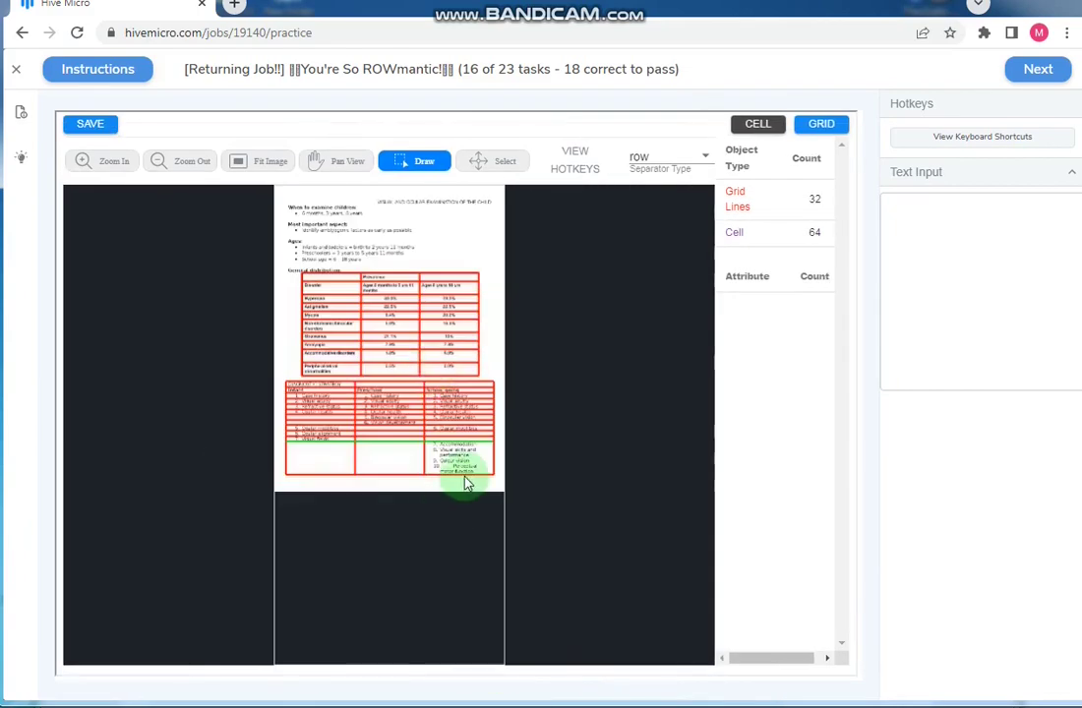
scroll(468, 482, up, 2)
scroll(712, 494, up, 1)
scroll(850, 531, down, 2)
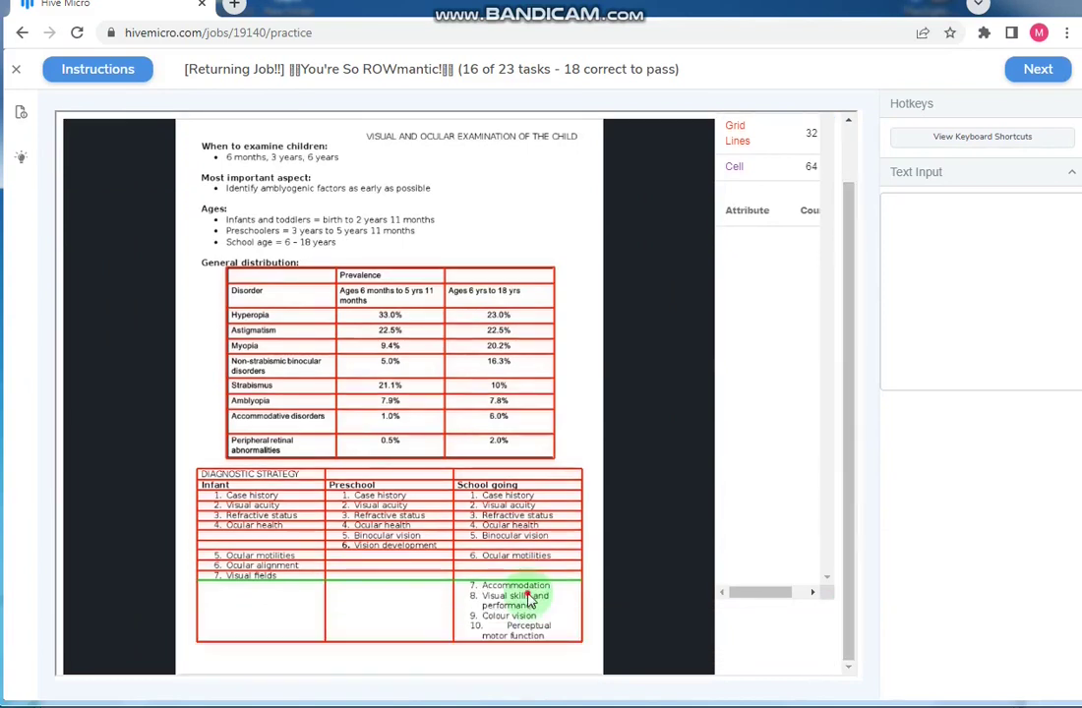
click(526, 580)
click(526, 590)
click(526, 611)
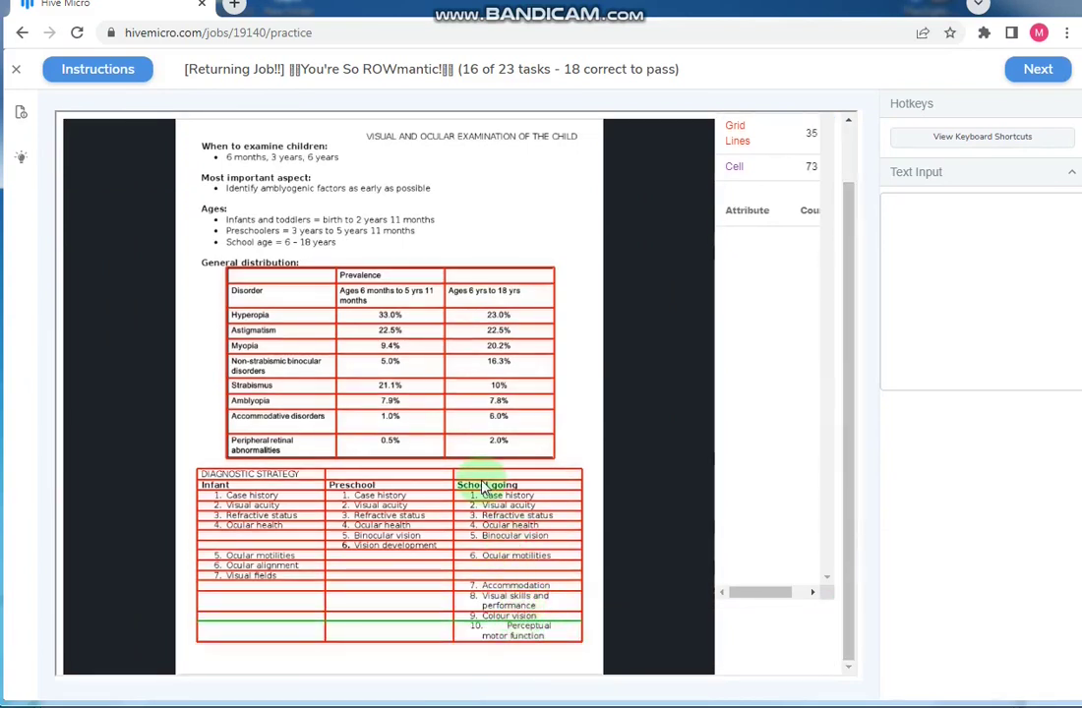
scroll(555, 338, up, 2)
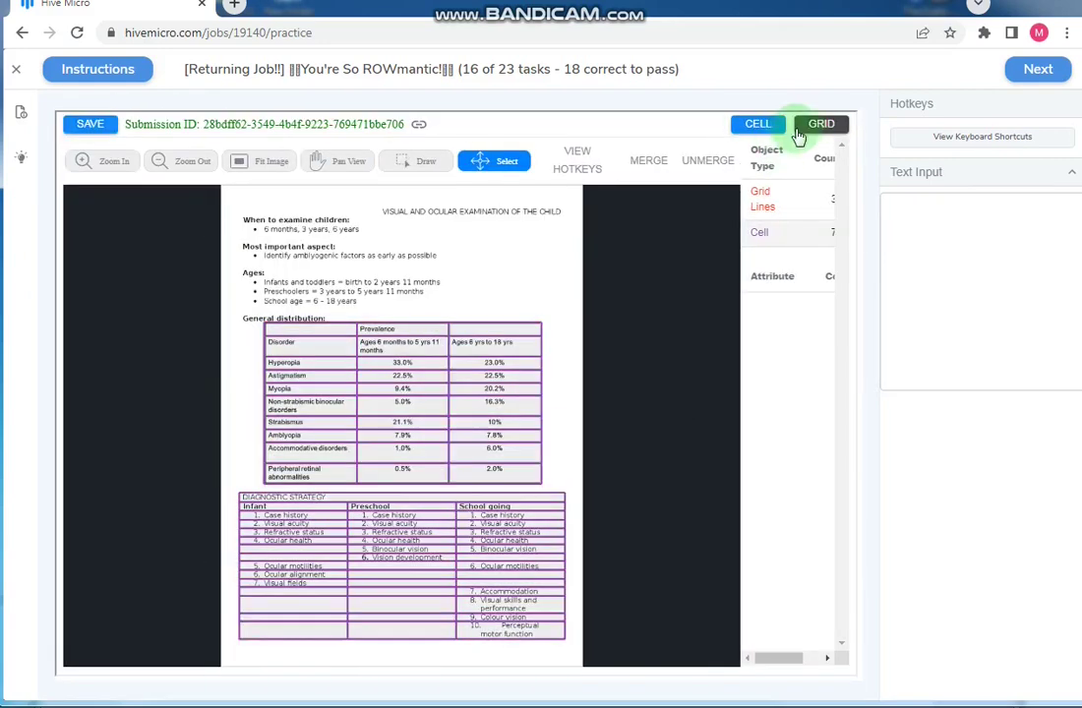
- Enter task 16's submission ID as the answer and submit it
click(885, 222)
key(ctrl+v)
click(1041, 71)
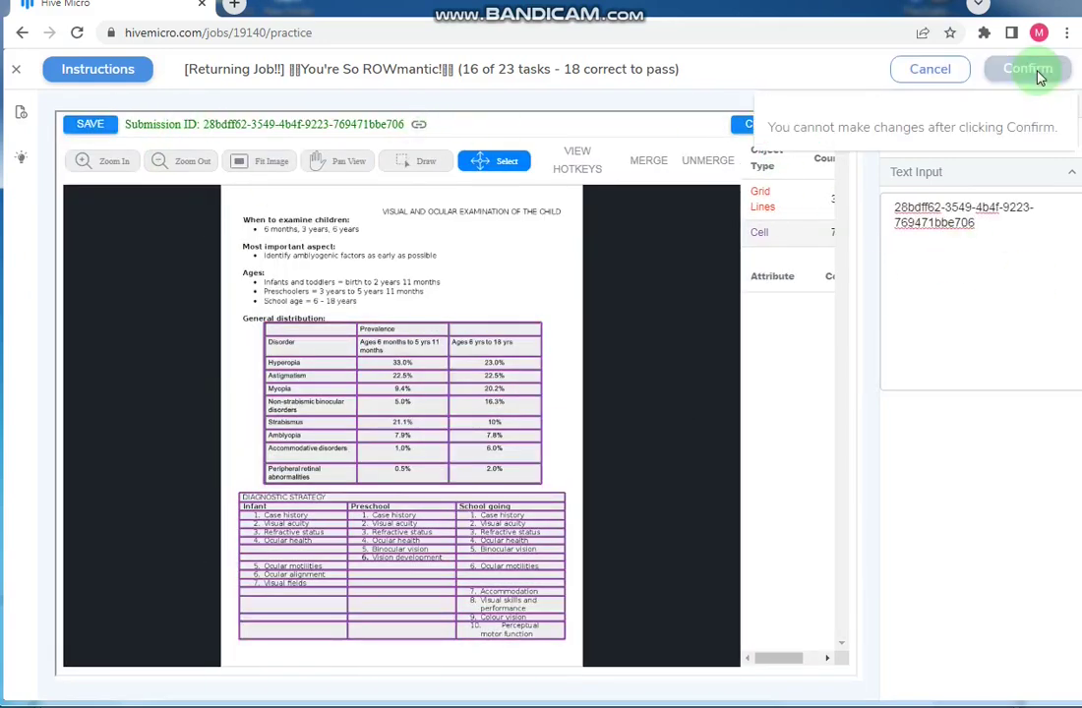
click(1040, 71)
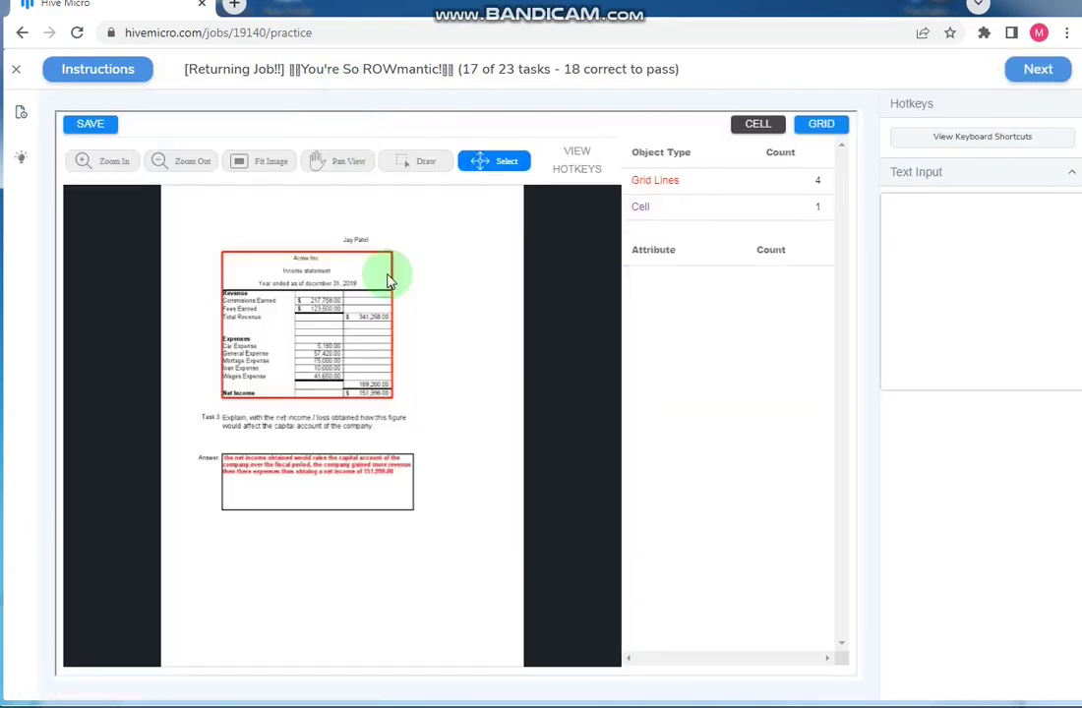
- Draw two row lines between Total Revenue and Expenses on the Acme Inc income statement
scroll(295, 226, up, 2)
key(d)
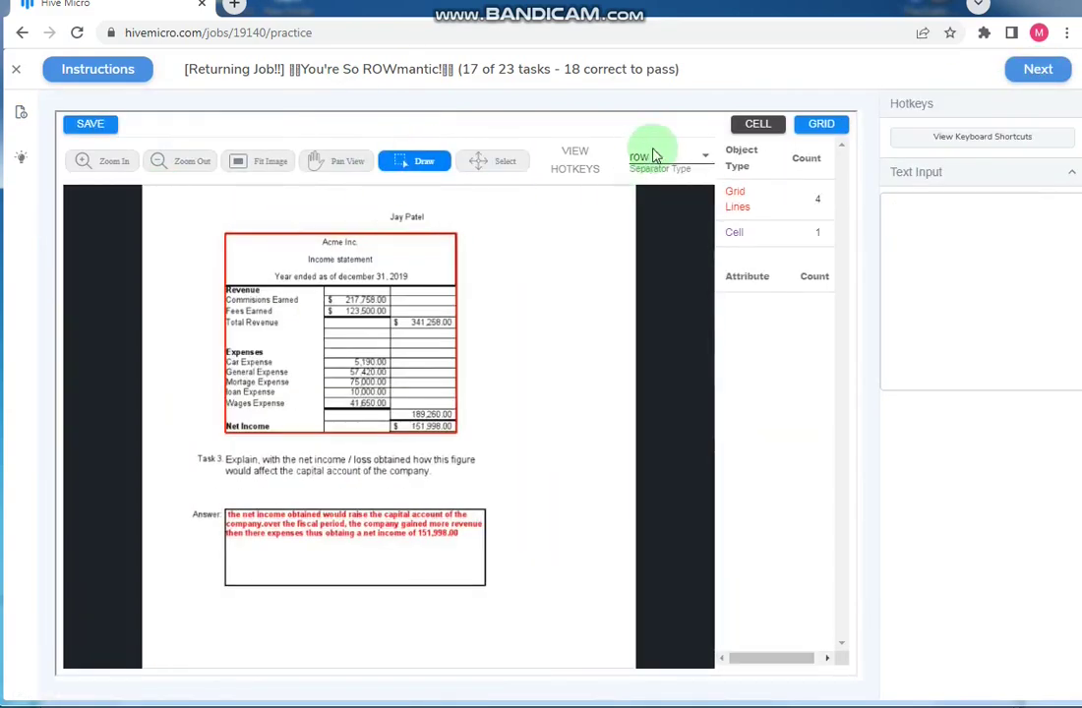
scroll(327, 307, up, 1)
scroll(339, 298, up, 1)
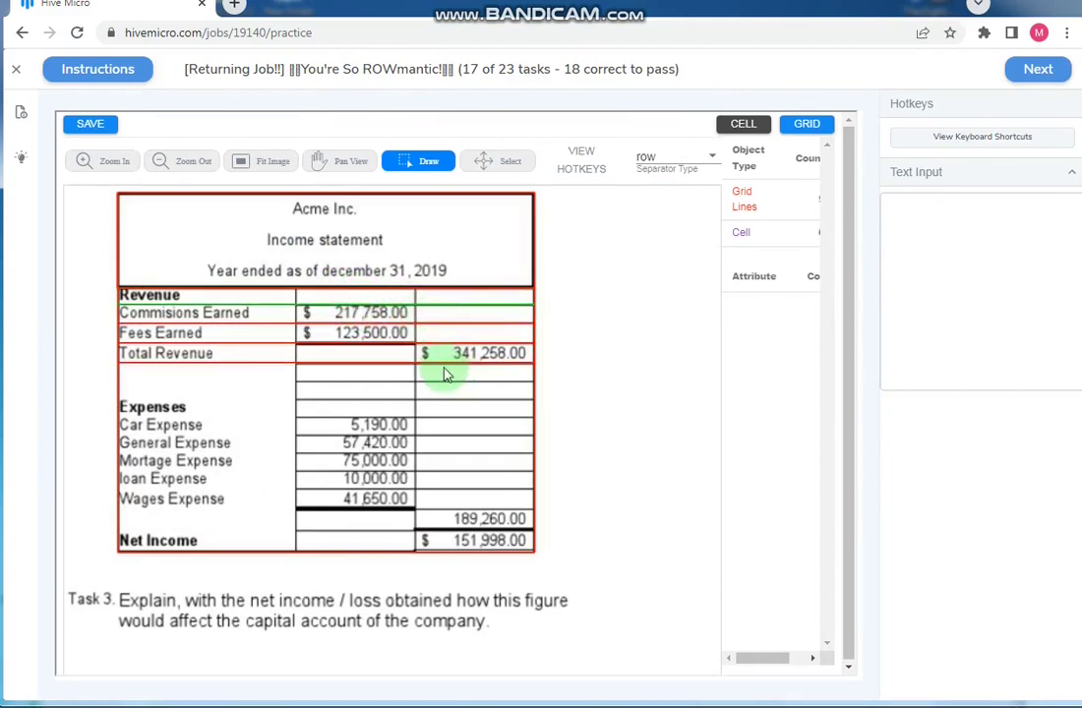
click(447, 402)
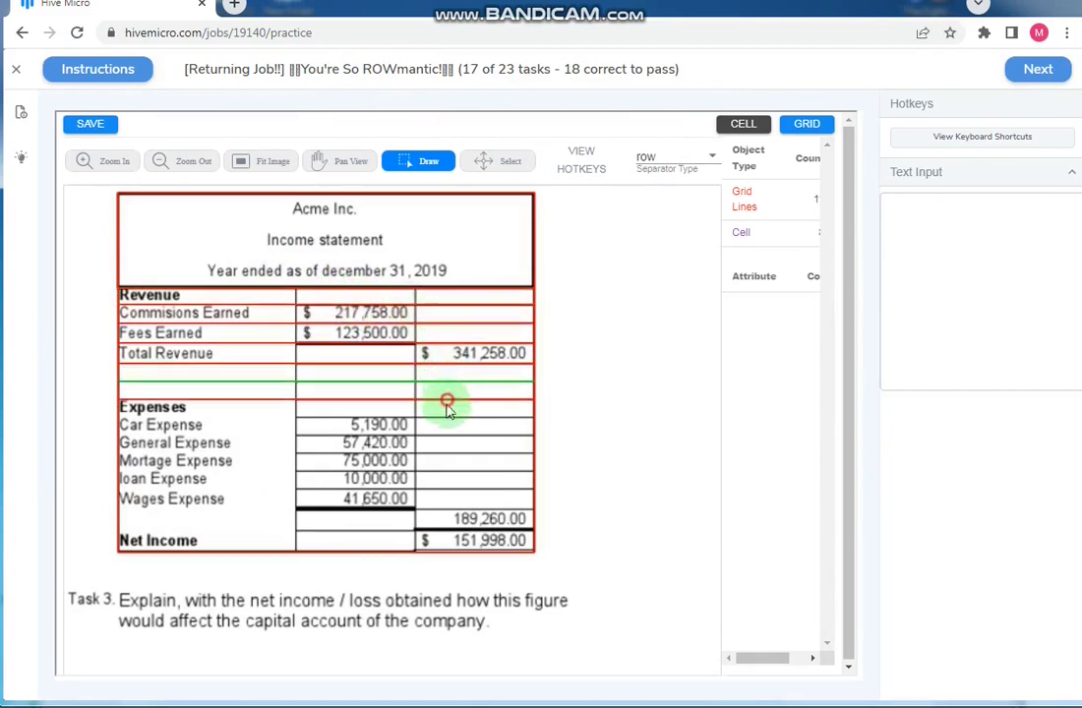
click(455, 417)
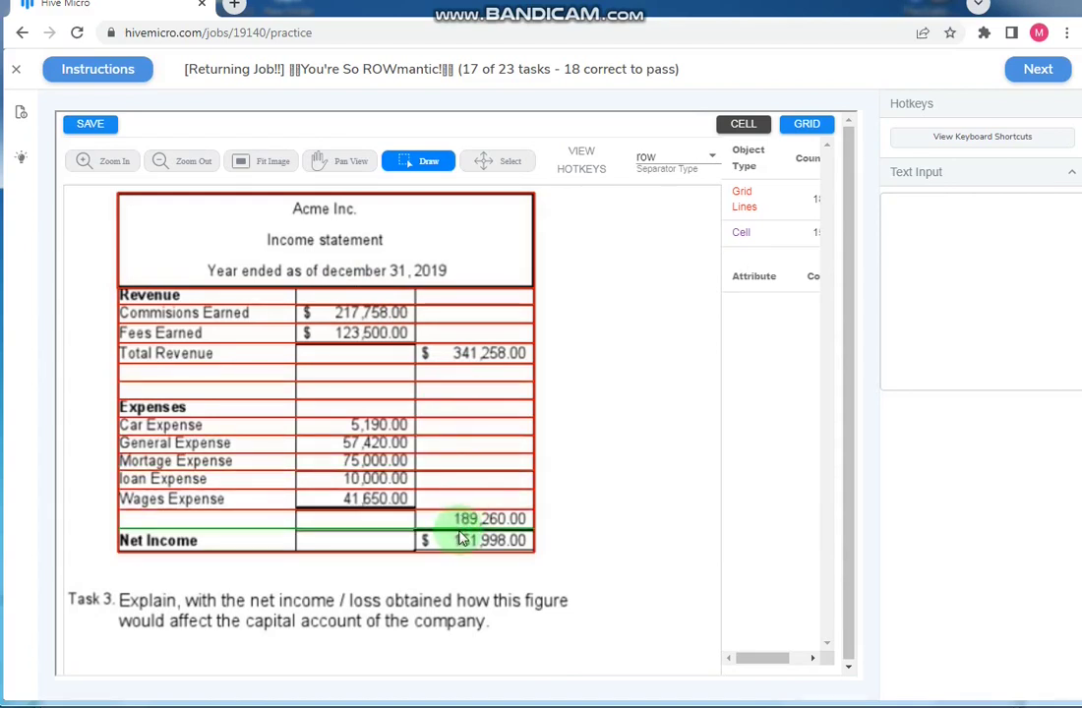
- Switch the separator to 'col' and add a column line along the amounts column
click(679, 160)
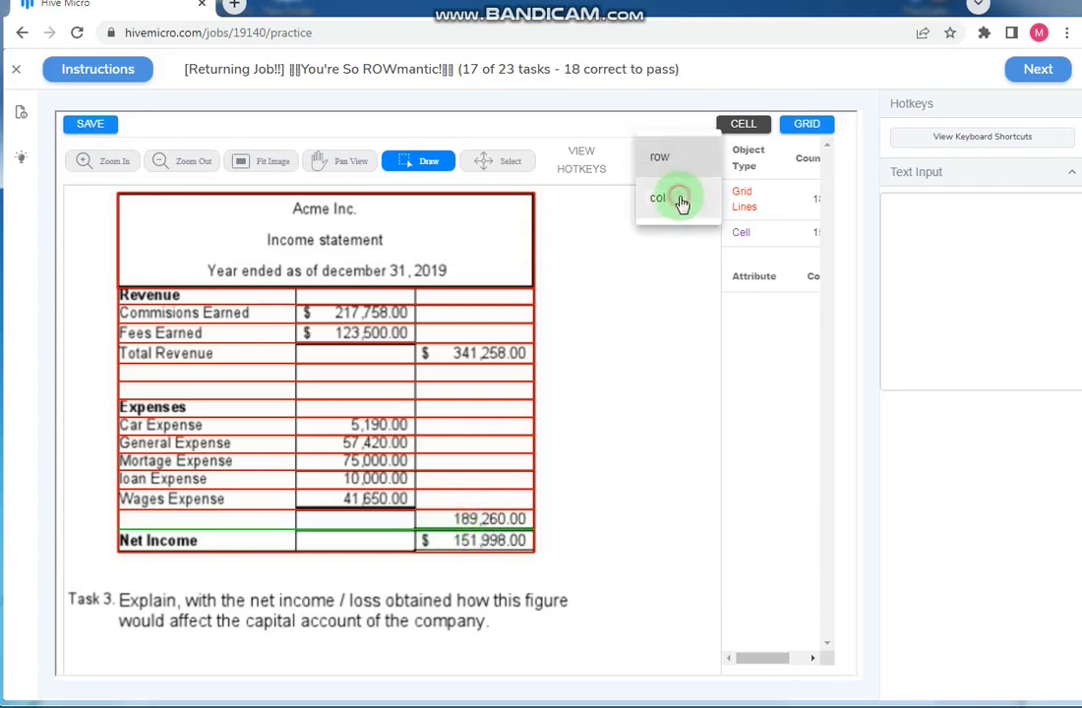
click(683, 201)
scroll(295, 306, up, 2)
scroll(314, 283, up, 2)
click(314, 284)
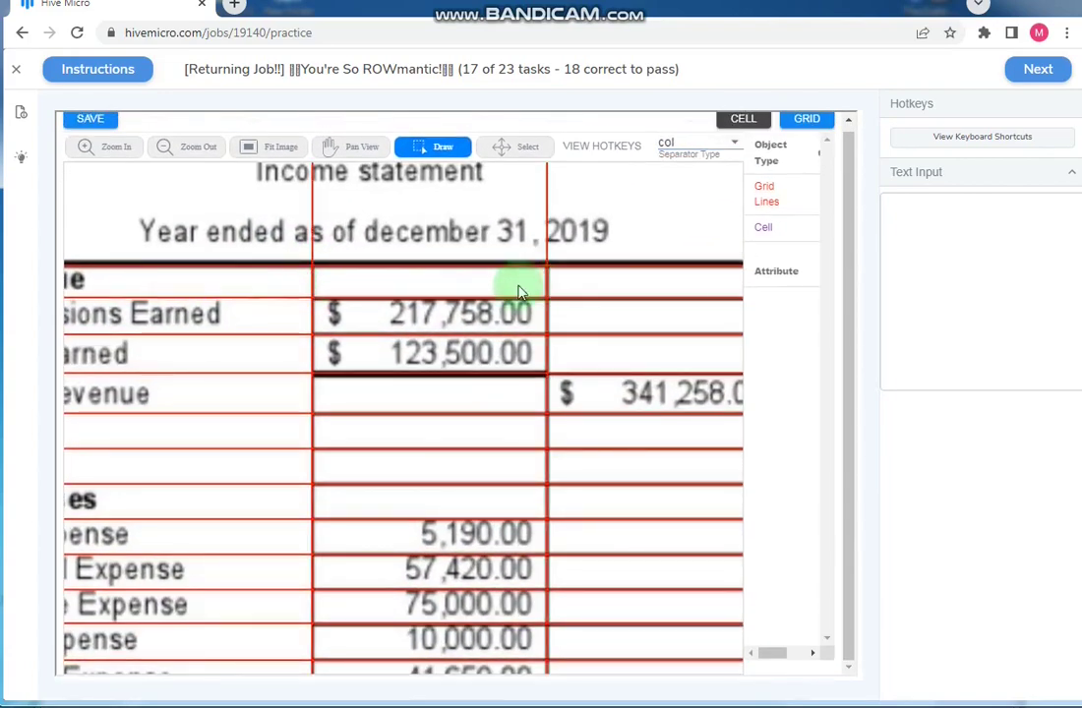
scroll(521, 292, down, 3)
scroll(459, 282, down, 2)
scroll(398, 241, up, 1)
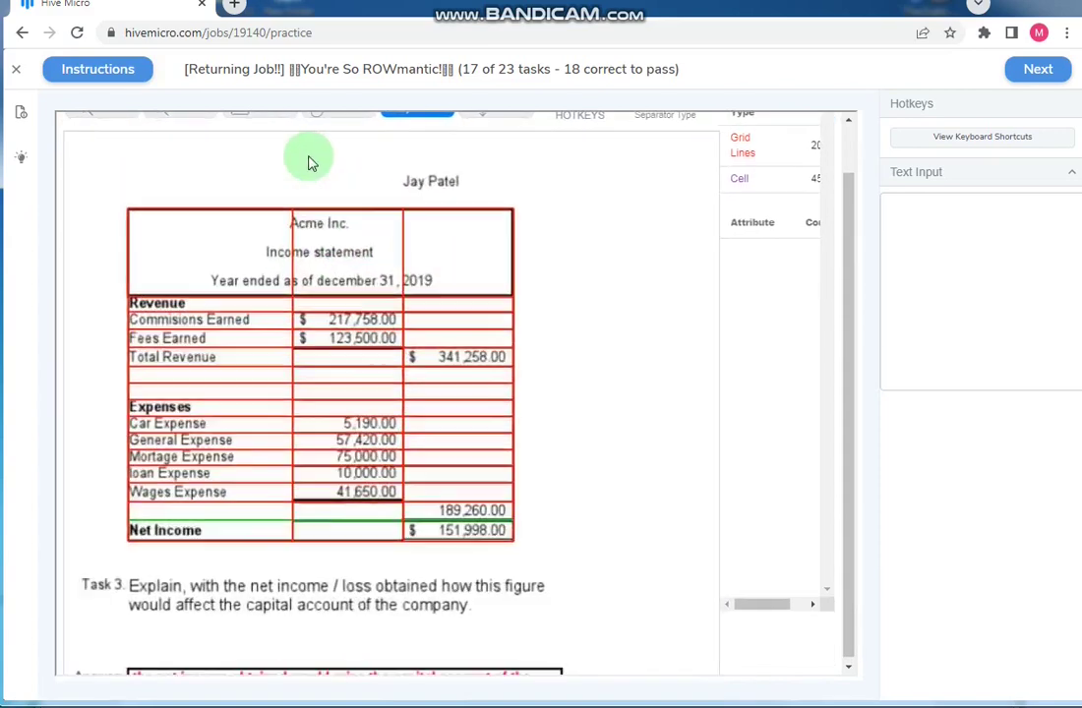
- Select the three title header cells and merge them into one cell
click(506, 161)
click(757, 230)
mouse_move(466, 285)
mouse_down()
mouse_move(413, 336)
mouse_move(462, 329)
mouse_up()
click(648, 161)
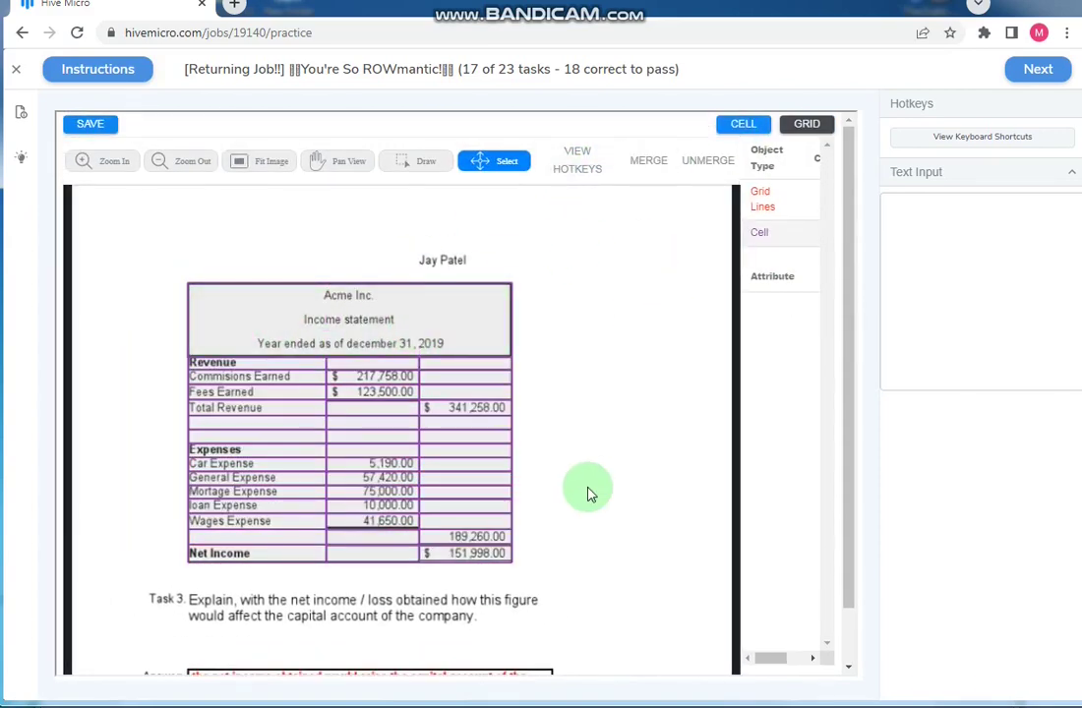
- Save the grid, paste the submission ID as the answer, and submit task 17
click(90, 124)
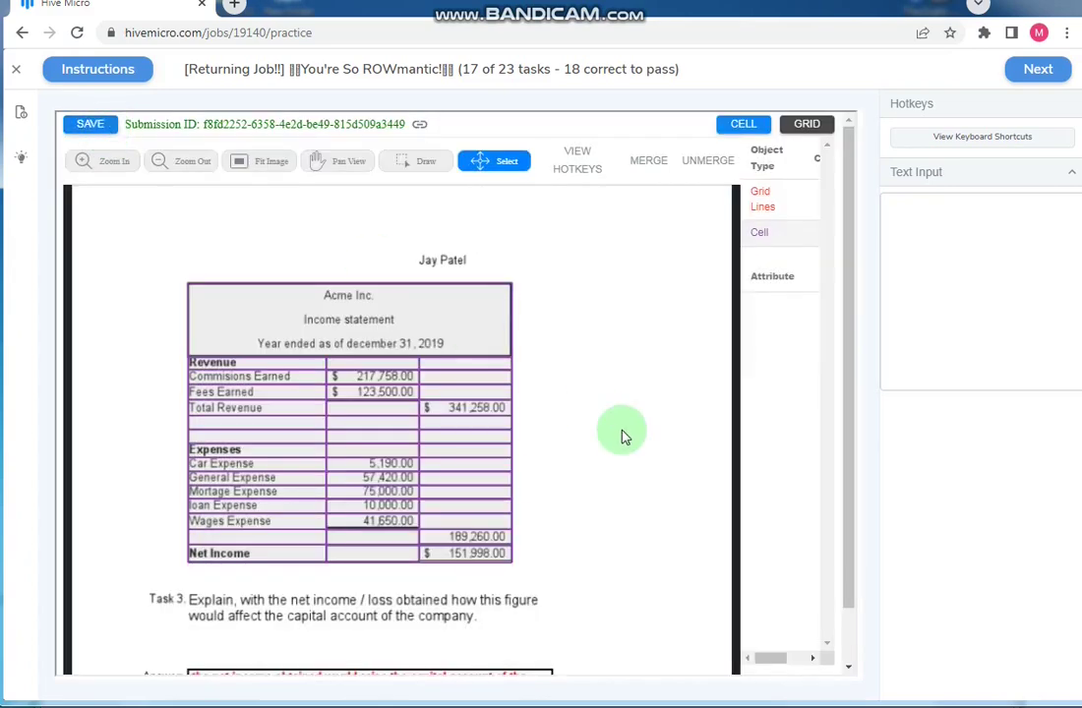
click(1034, 71)
click(419, 124)
right_click(952, 202)
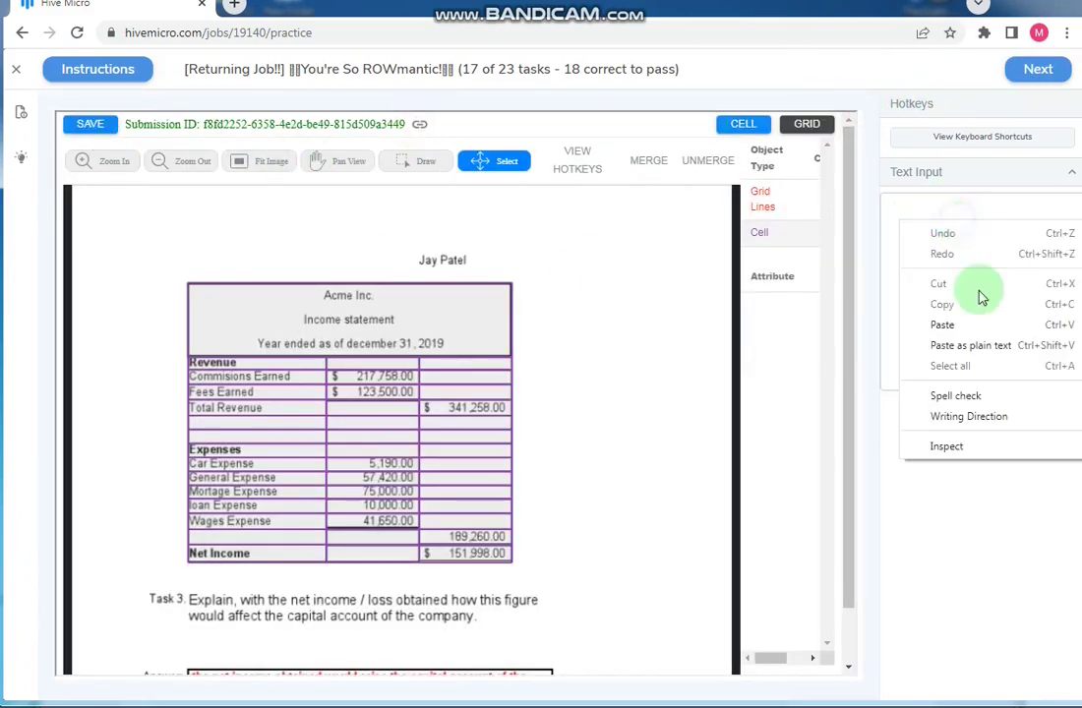
click(964, 323)
click(1035, 71)
click(1033, 75)
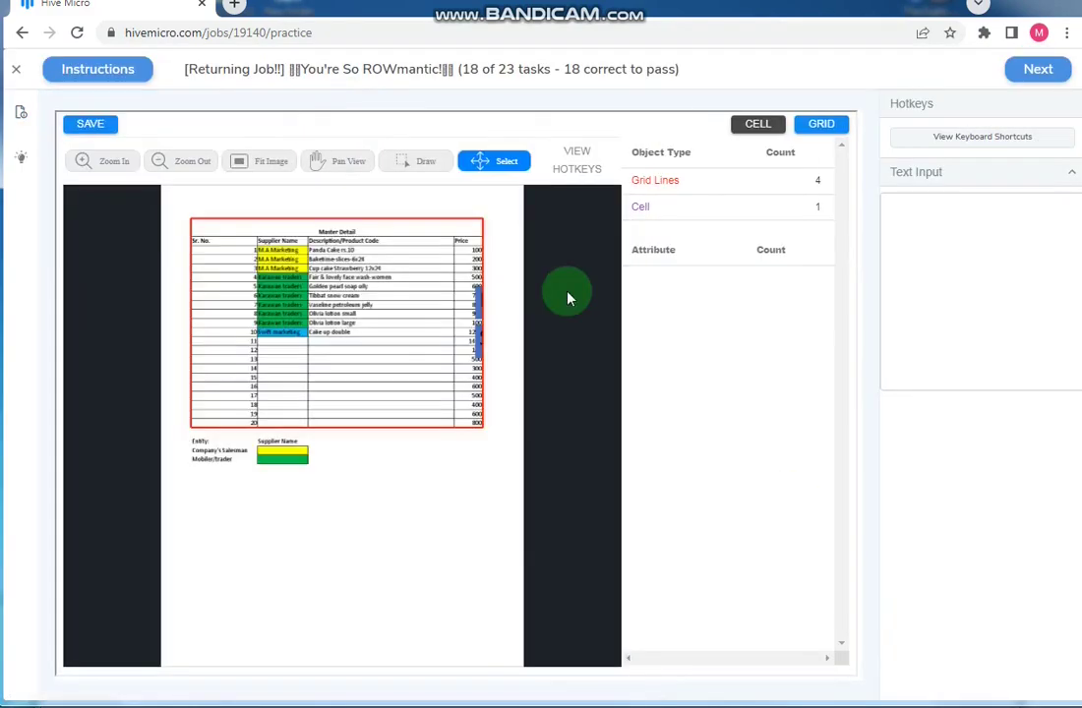
- Draw row separators under the upper Master Detail rows, down to below row 10
scroll(307, 192, up, 5)
key(d)
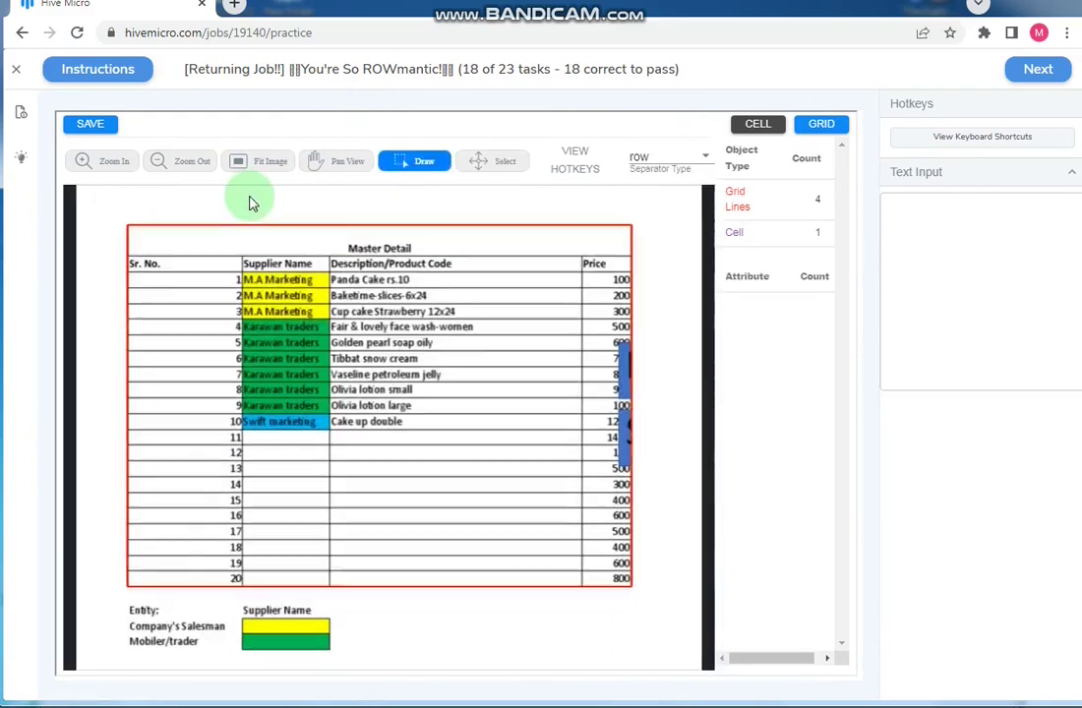
click(295, 298)
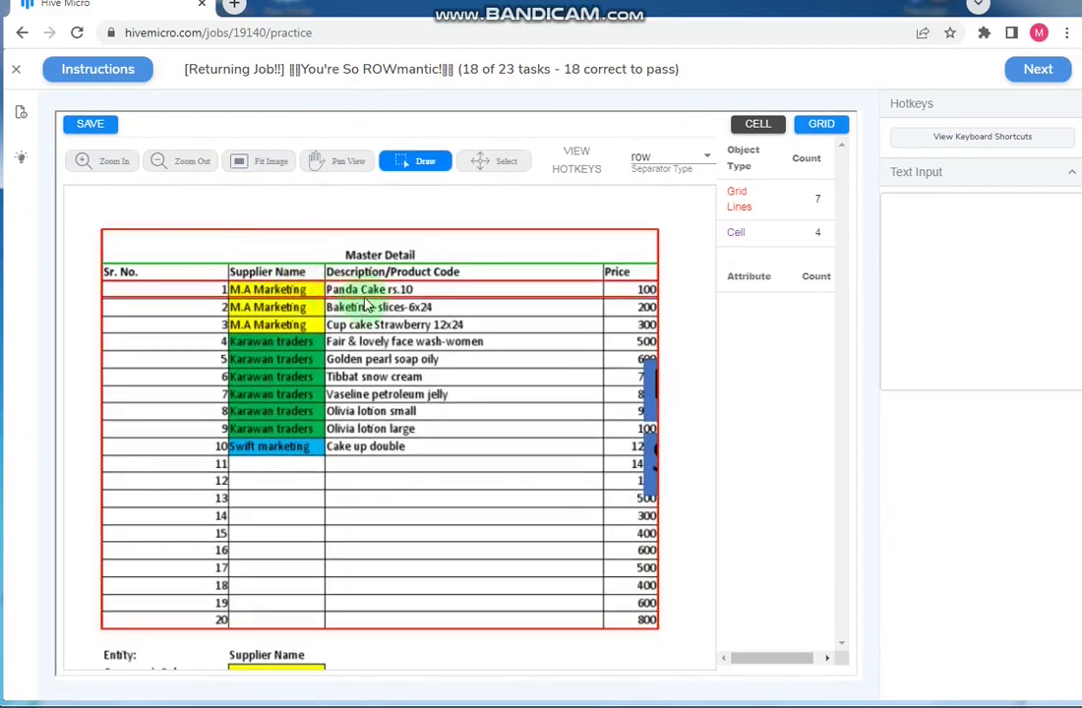
scroll(290, 309, up, 2)
click(212, 283)
click(218, 308)
click(215, 332)
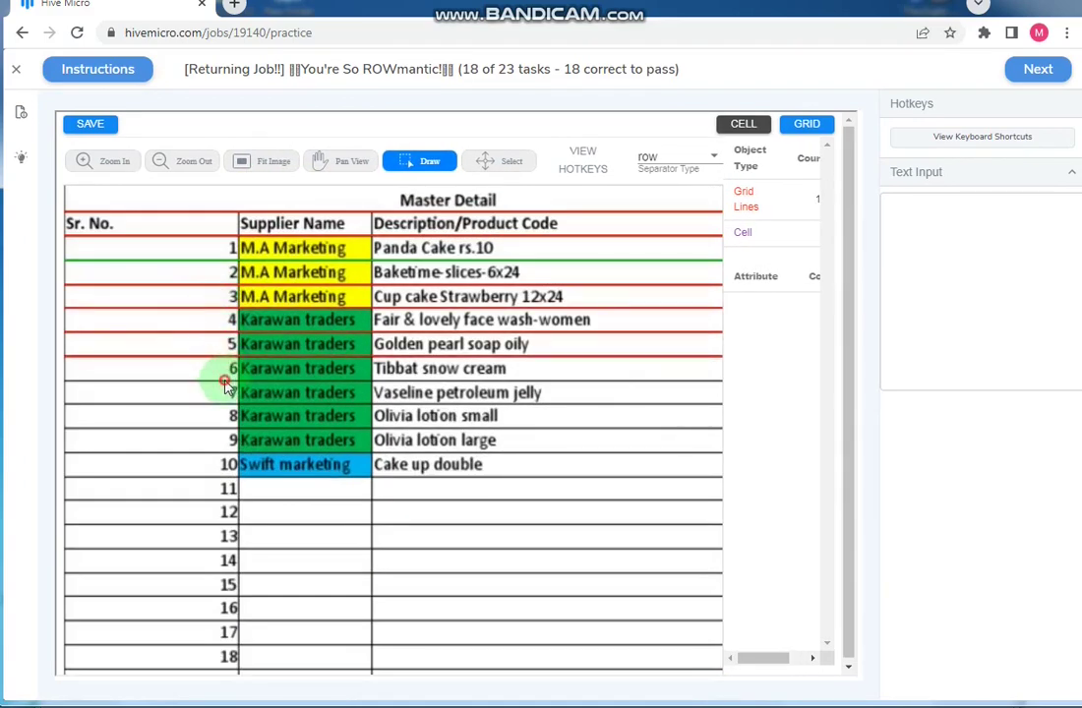
click(224, 380)
click(221, 404)
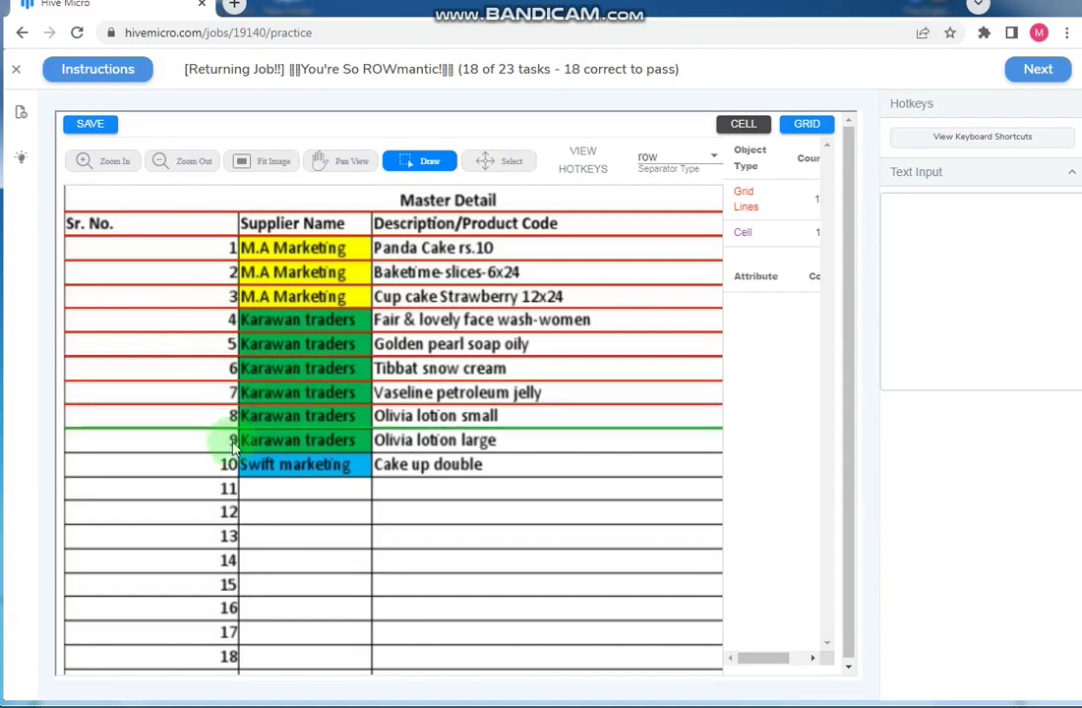
click(234, 452)
click(236, 477)
- Add row separators below rows 12 through 17 and between rows 18 and 19
click(254, 524)
click(264, 548)
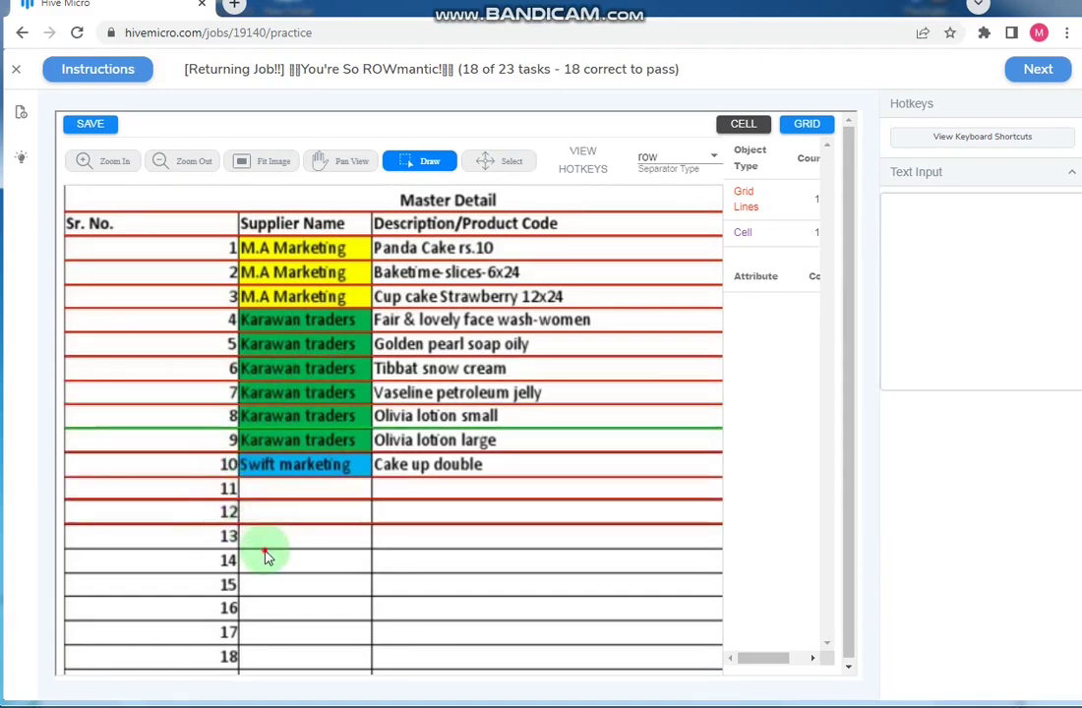
click(283, 572)
click(295, 596)
click(306, 620)
click(315, 645)
scroll(329, 563, down, 2)
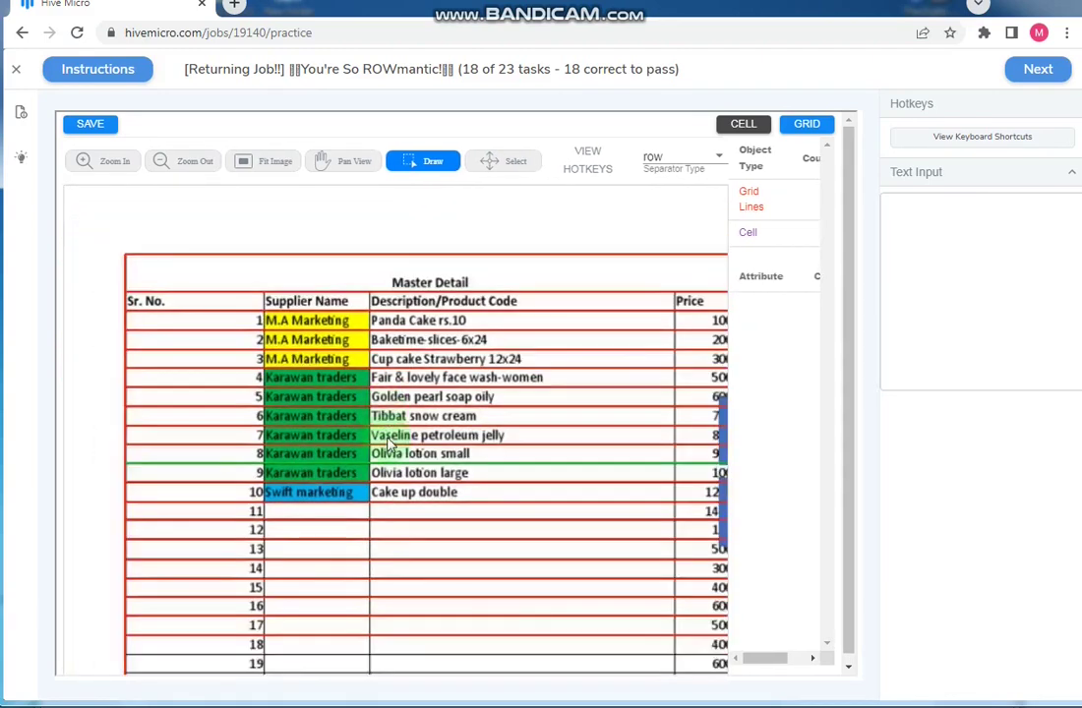
scroll(295, 472, down, 5)
click(295, 405)
- Merge every cell of the top title row into a single Master Detail cell
scroll(489, 492, down, 3)
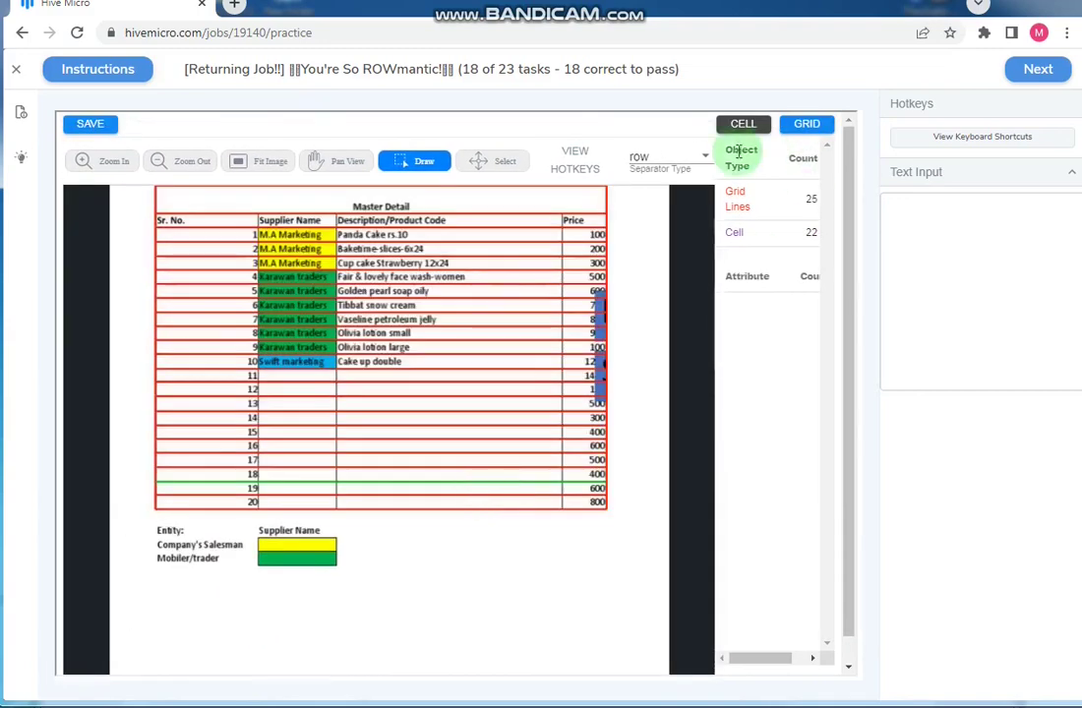
key(c)
scroll(217, 212, up, 3)
scroll(308, 216, up, 3)
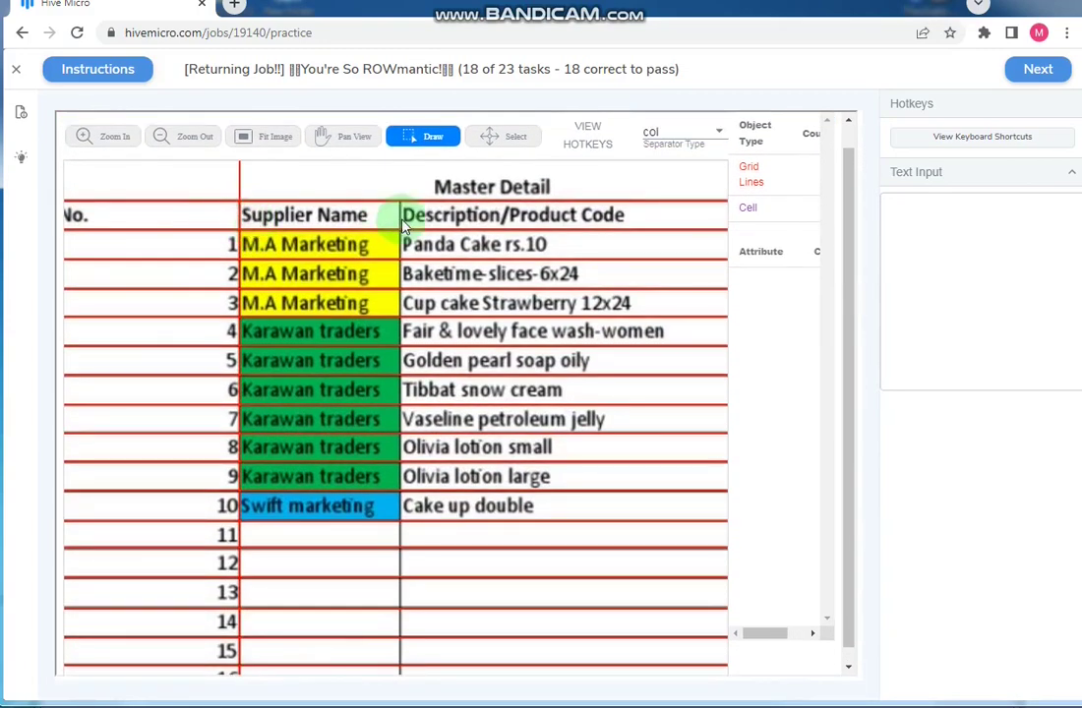
scroll(315, 231, down, 3)
scroll(616, 226, up, 3)
scroll(542, 321, down, 3)
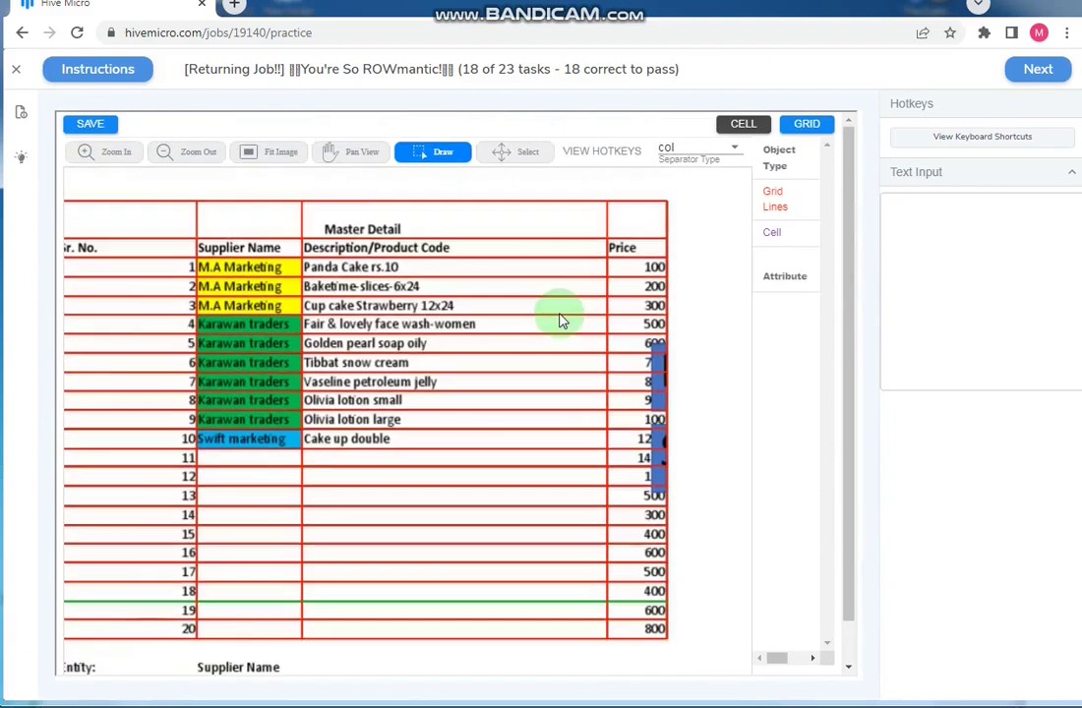
scroll(455, 234, down, 2)
key(s)
click(503, 230)
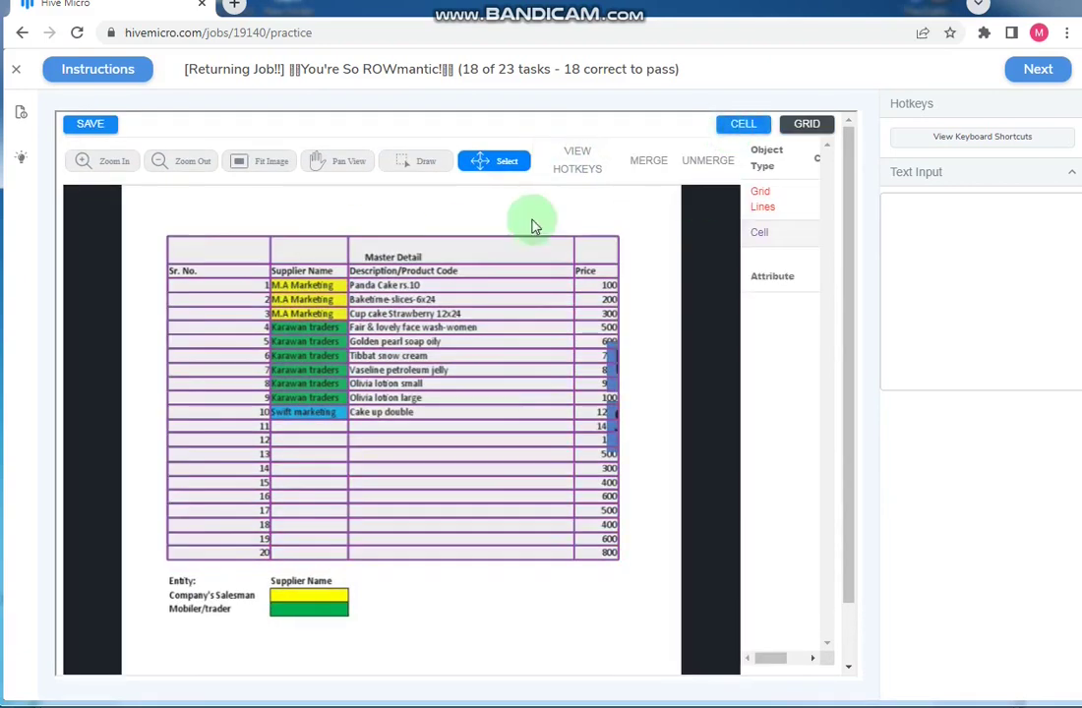
drag(236, 258, 671, 259)
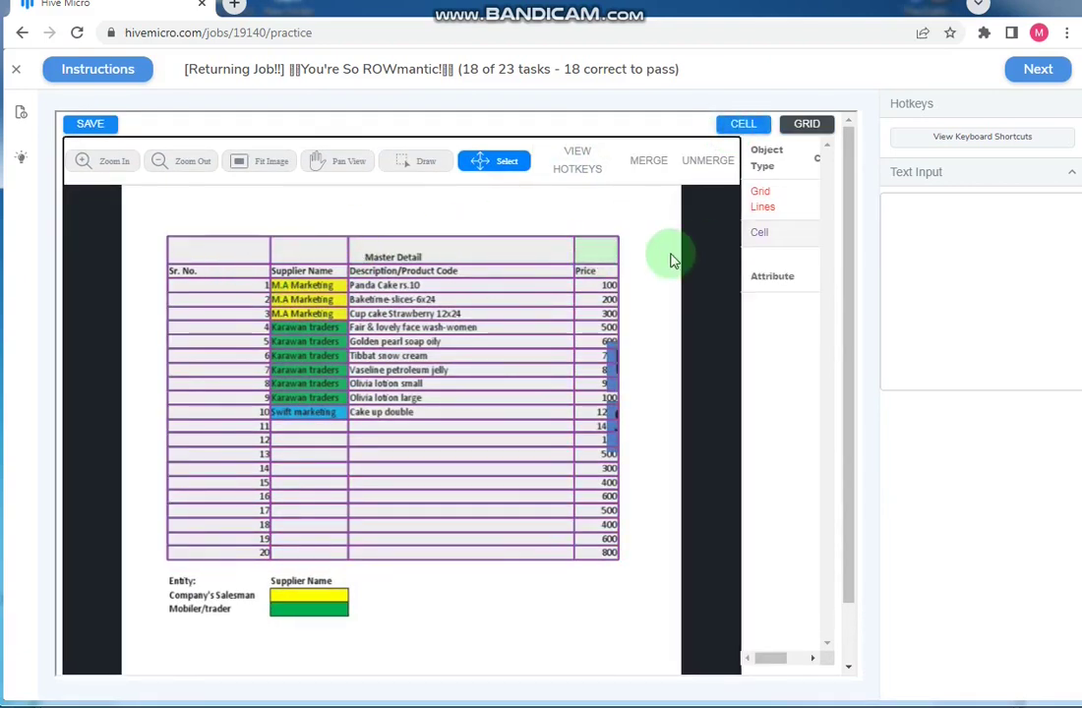
click(649, 166)
- Save the gridded table, dismiss the missing-text warning, paste the submission ID, and submit
click(89, 124)
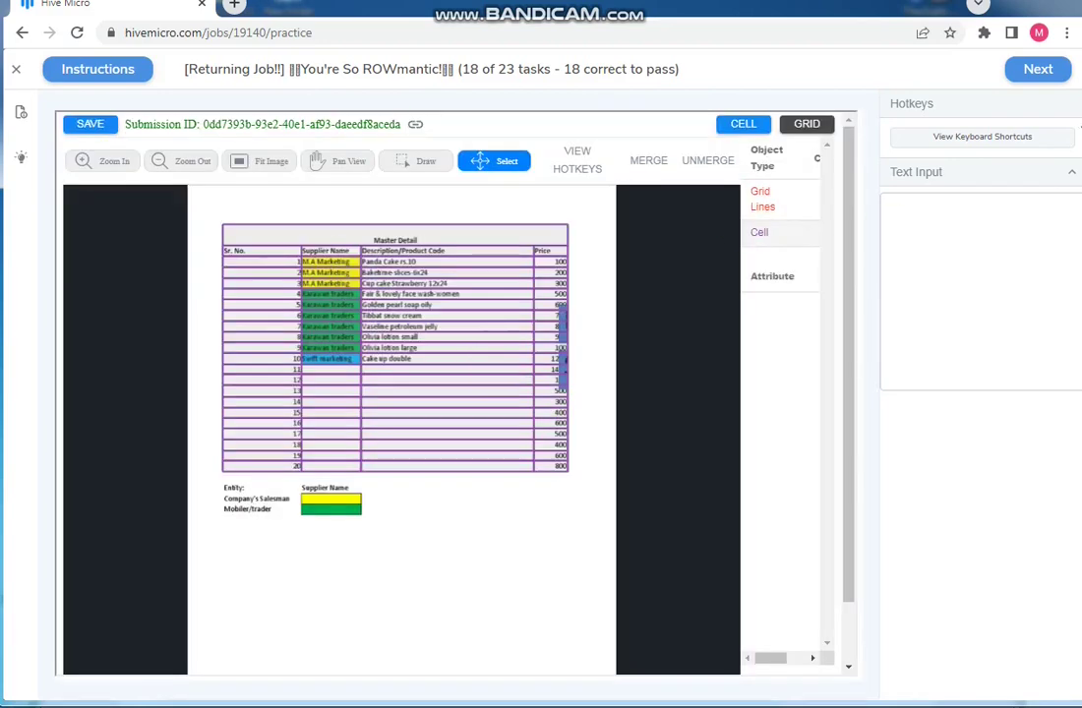
click(855, 109)
text(0dd7393b-93e2-40e1-af93-daeedf8aceda)
click(1038, 68)
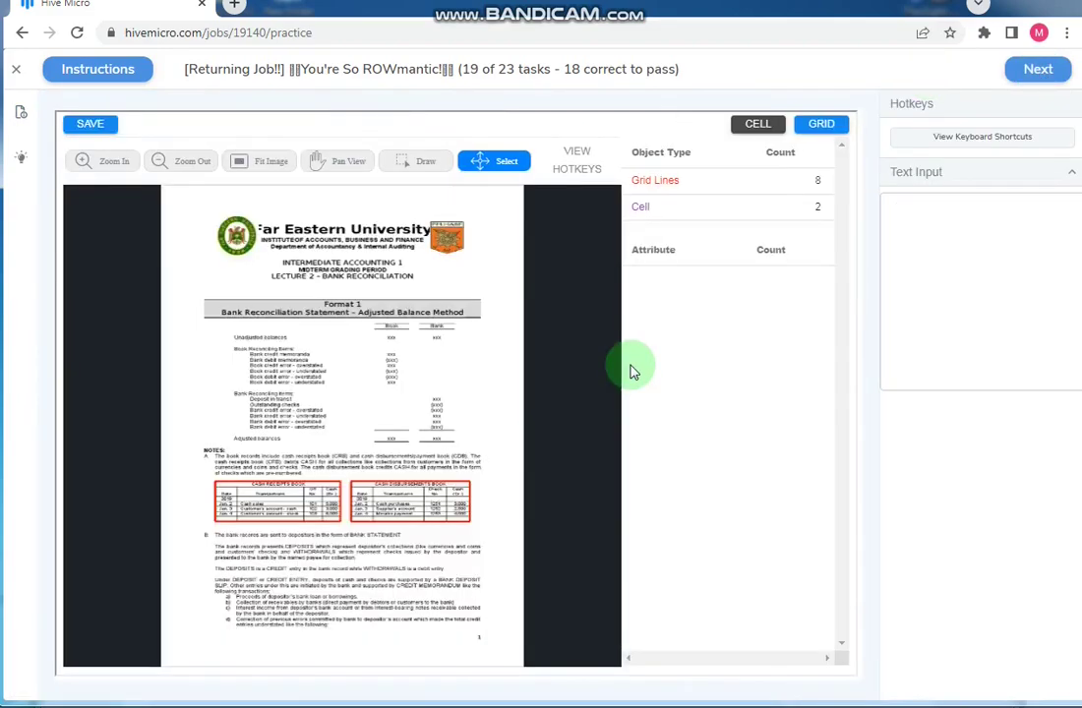
- In the Cash Receipts Book, add row lines under the heading, column headings, 2019, Jan. 2 and Jan. 3 rows
scroll(254, 611, up, 5)
key(d)
scroll(192, 451, up, 2)
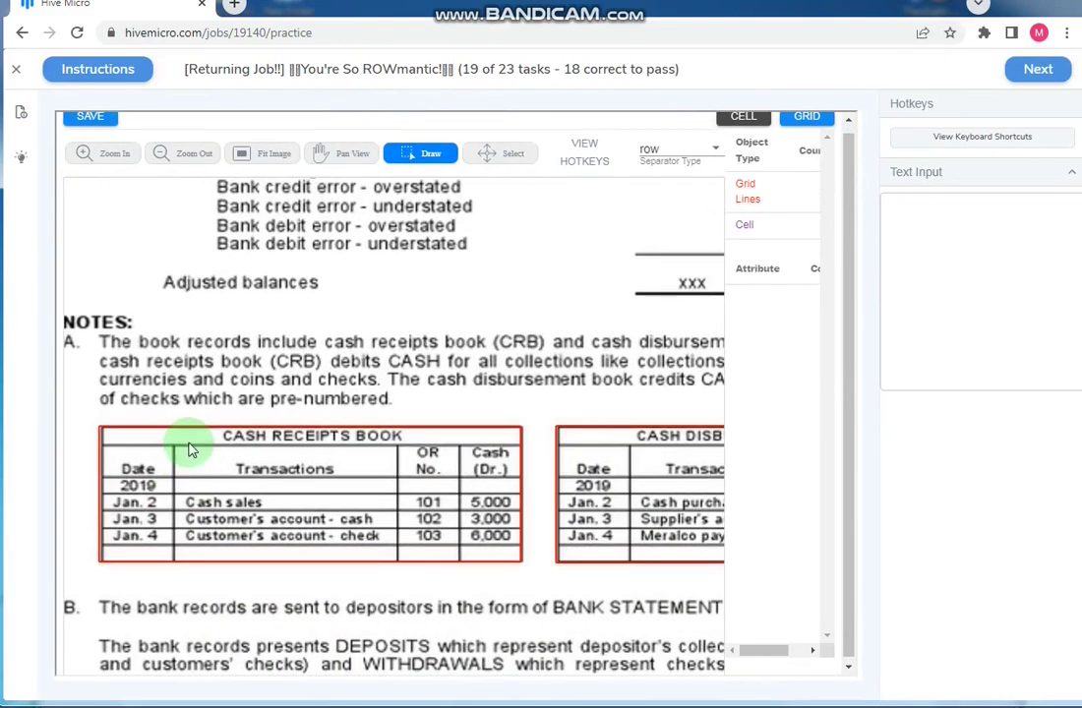
click(213, 481)
click(283, 498)
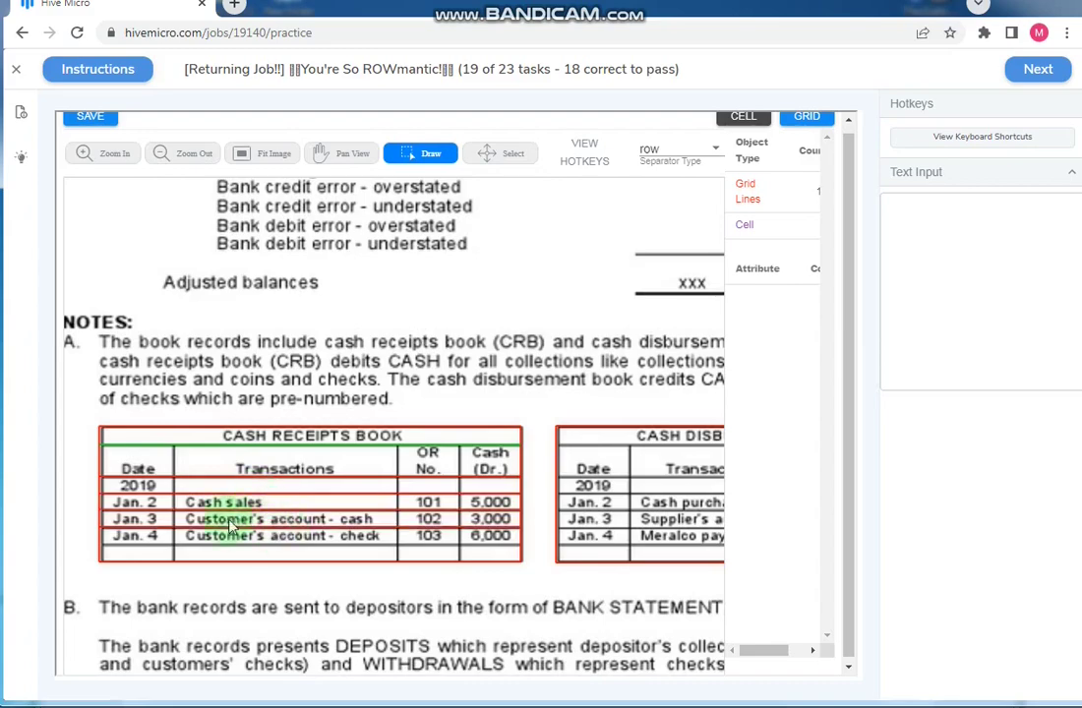
click(244, 514)
scroll(244, 514, up, 1)
click(258, 520)
click(273, 539)
scroll(277, 547, down, 3)
scroll(532, 423, up, 3)
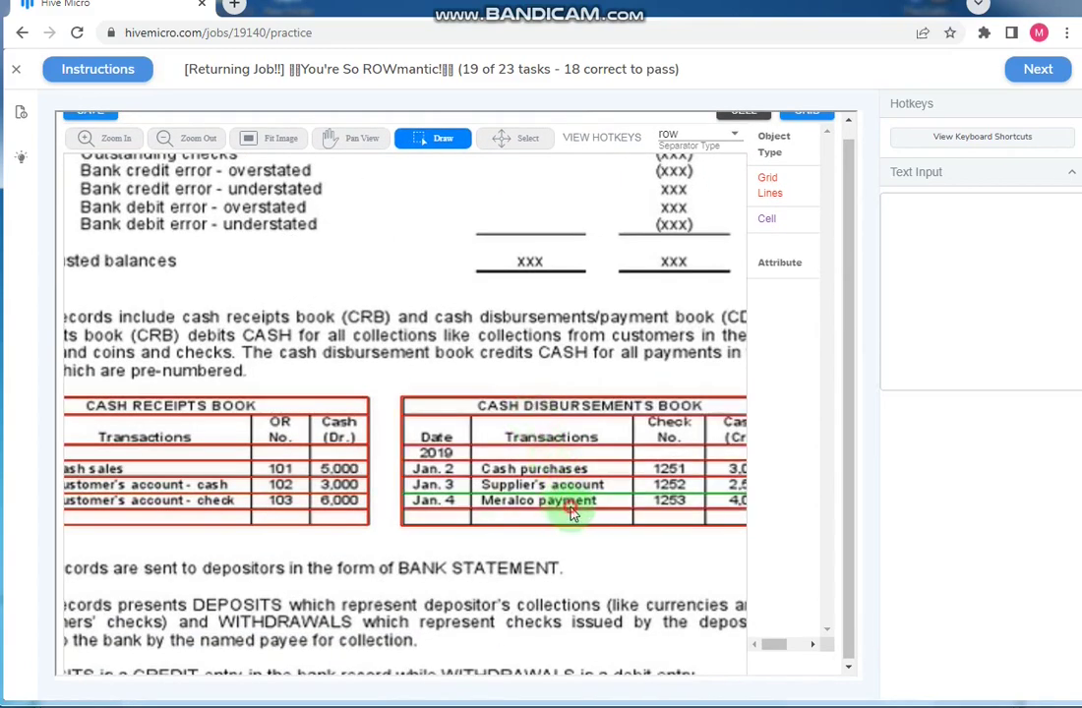
scroll(572, 513, down, 2)
- Switch to column separators and review both cash book tables
key(c)
scroll(609, 413, up, 2)
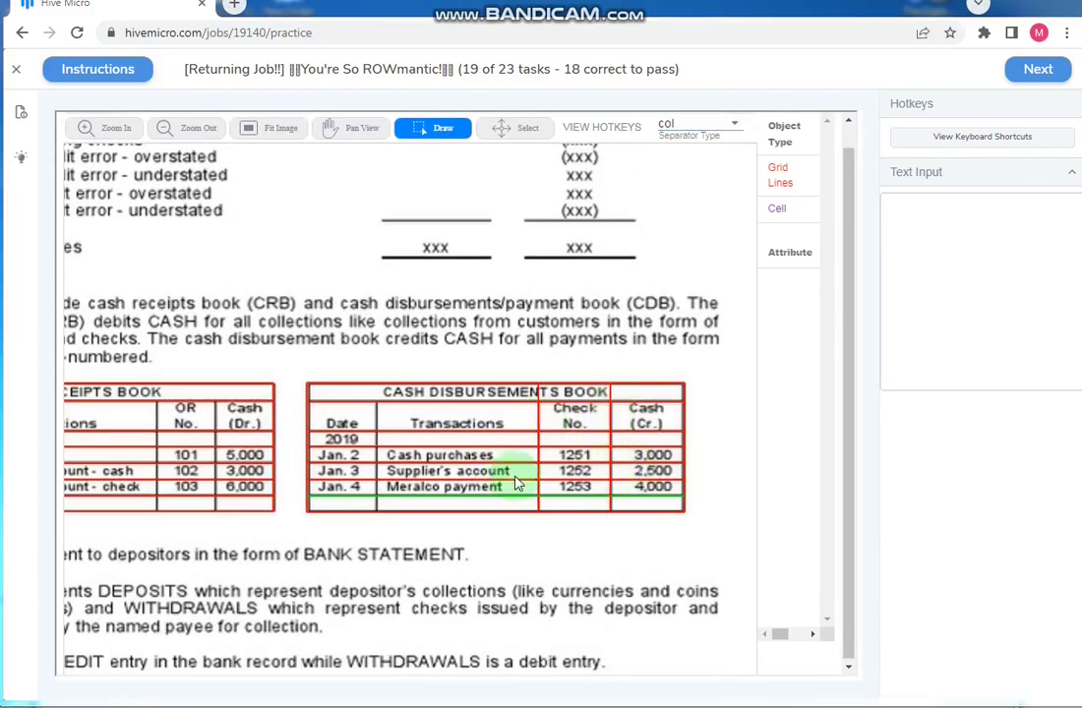
scroll(398, 411, down, 2)
scroll(476, 393, up, 1)
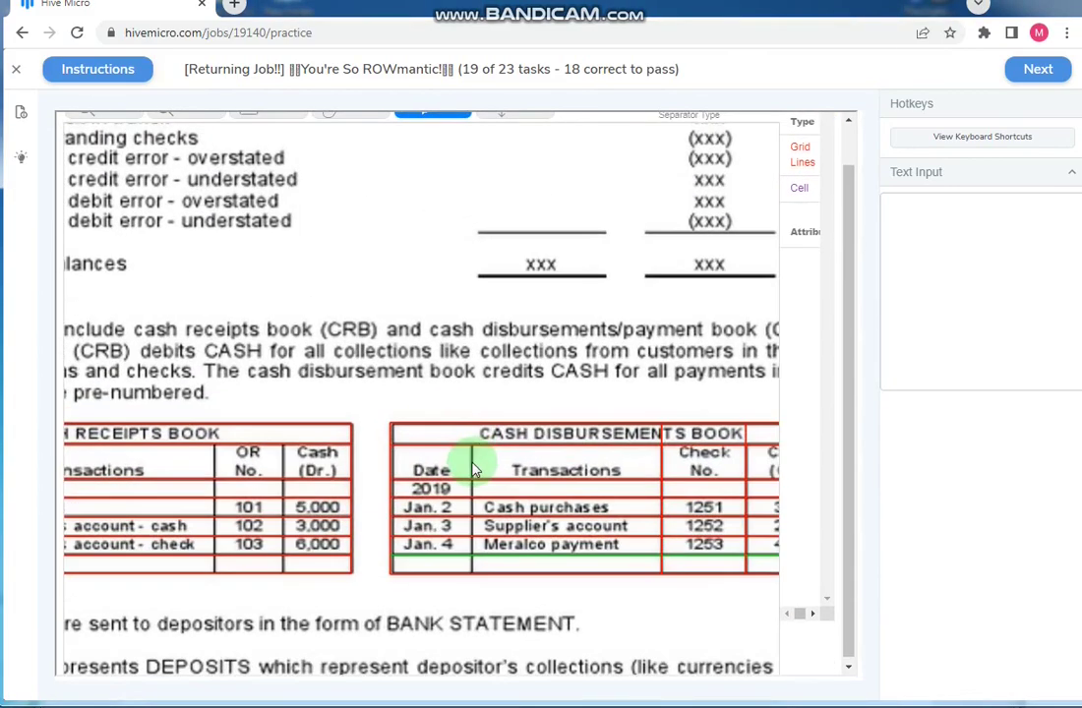
scroll(470, 473, up, 1)
scroll(453, 462, down, 2)
scroll(345, 438, up, 2)
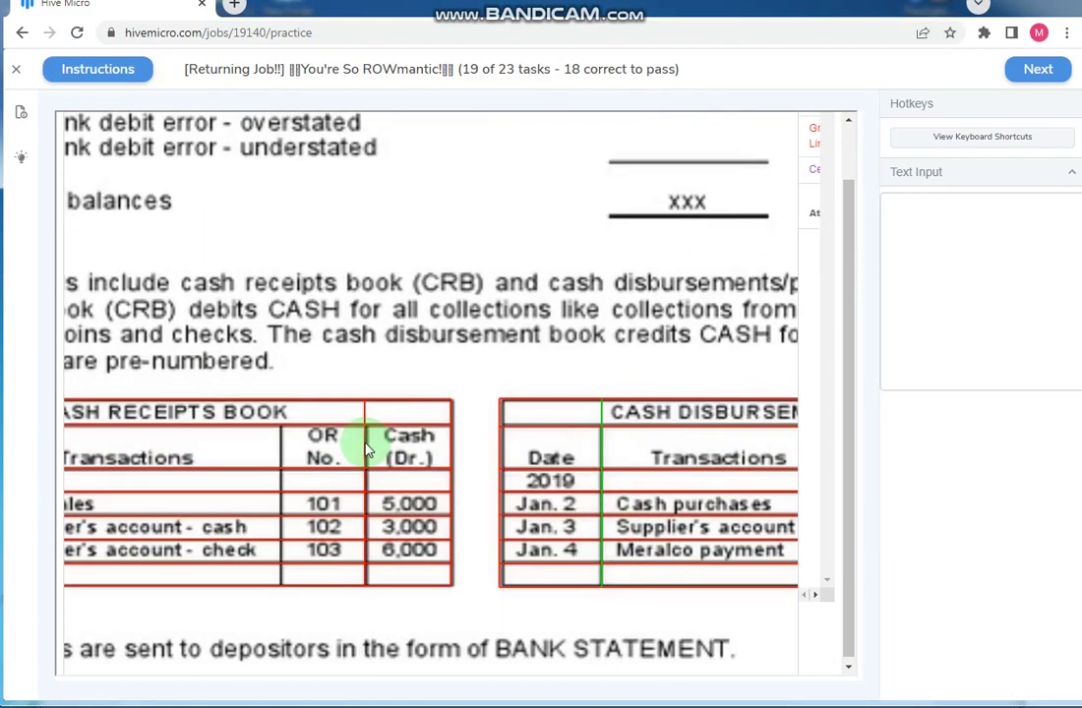
scroll(282, 445, down, 2)
scroll(210, 430, up, 1)
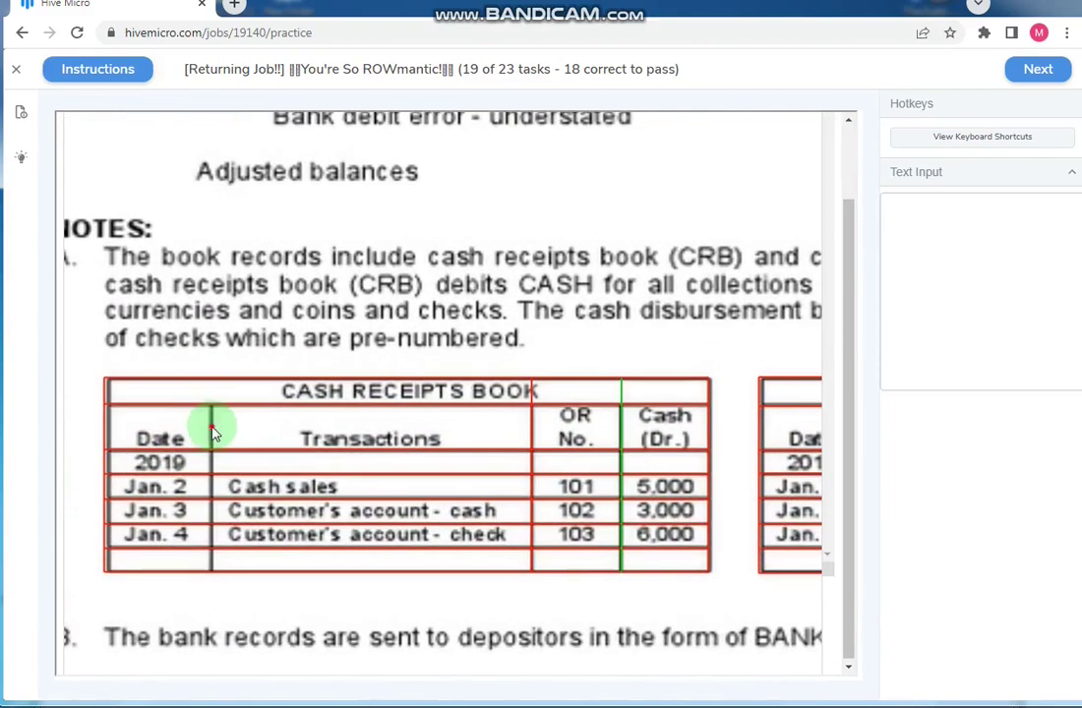
scroll(270, 416, down, 1)
scroll(417, 199, down, 1)
- Switch to cell selection and save the gridded page to get a submission ID
key(s)
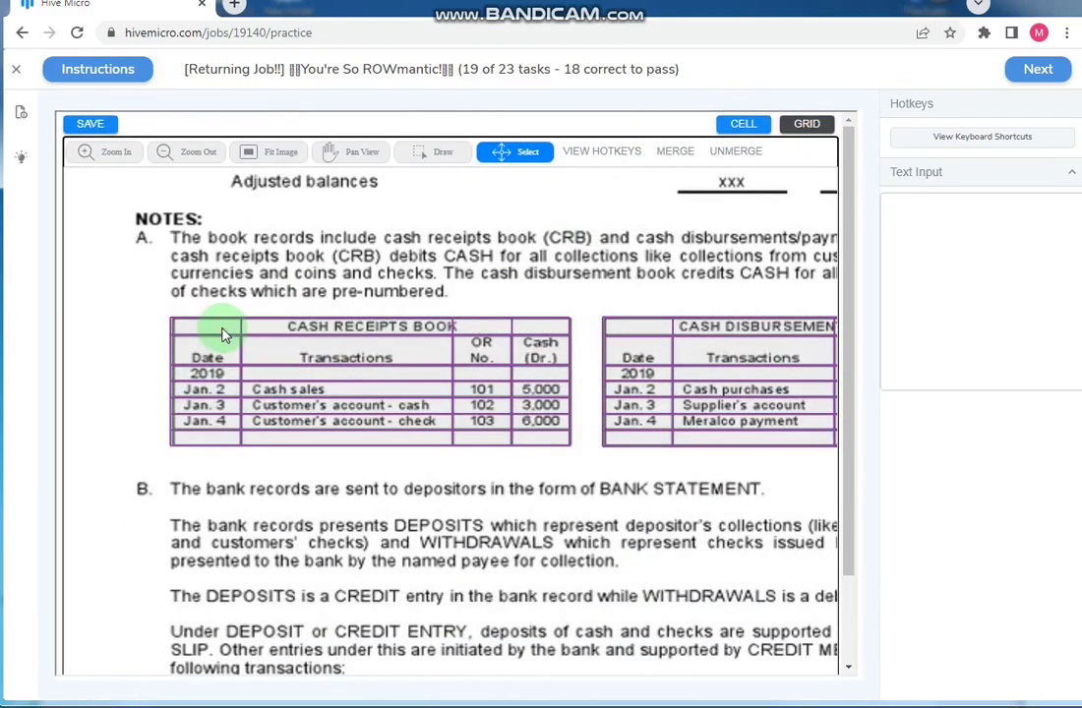
scroll(679, 196, down, 2)
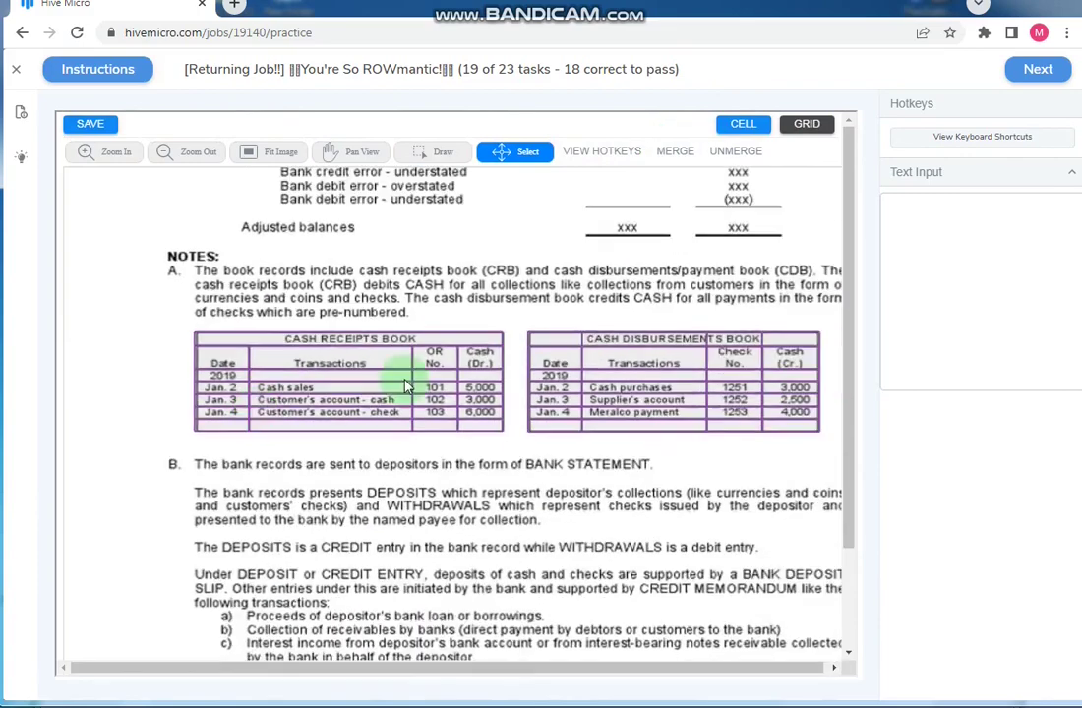
scroll(831, 300, down, 1)
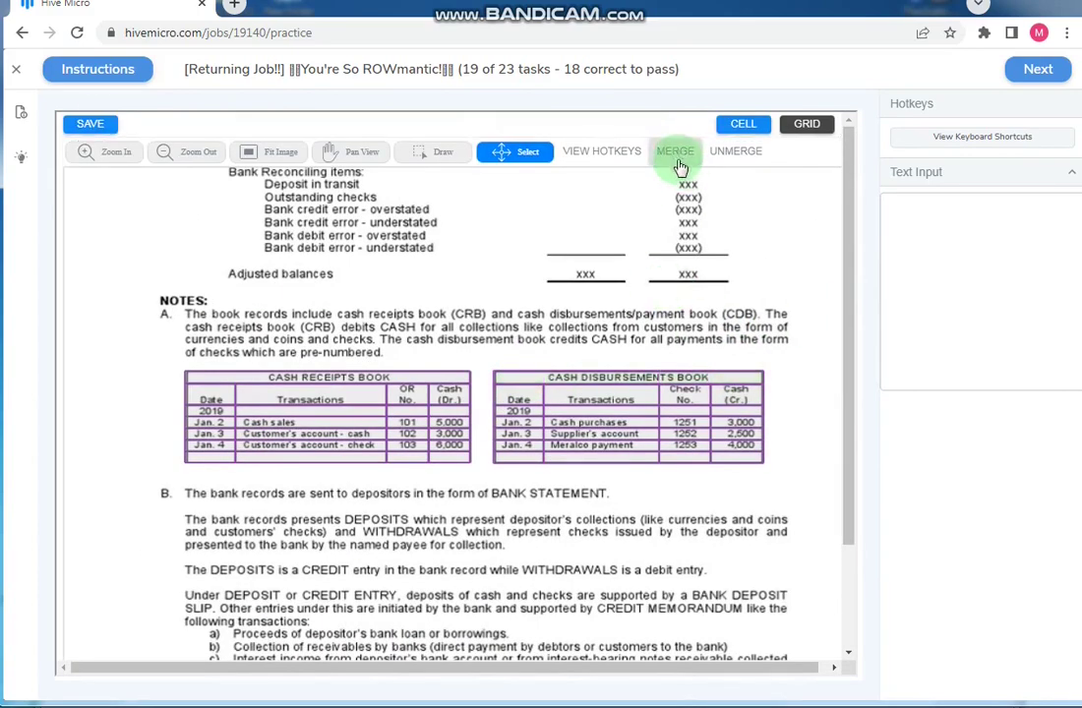
click(90, 123)
- Paste the submission ID into the answer field, then submit and confirm the task
click(888, 329)
text(0cbb37c4-fcf4-4e3d-921a-c2c2b5f63650)
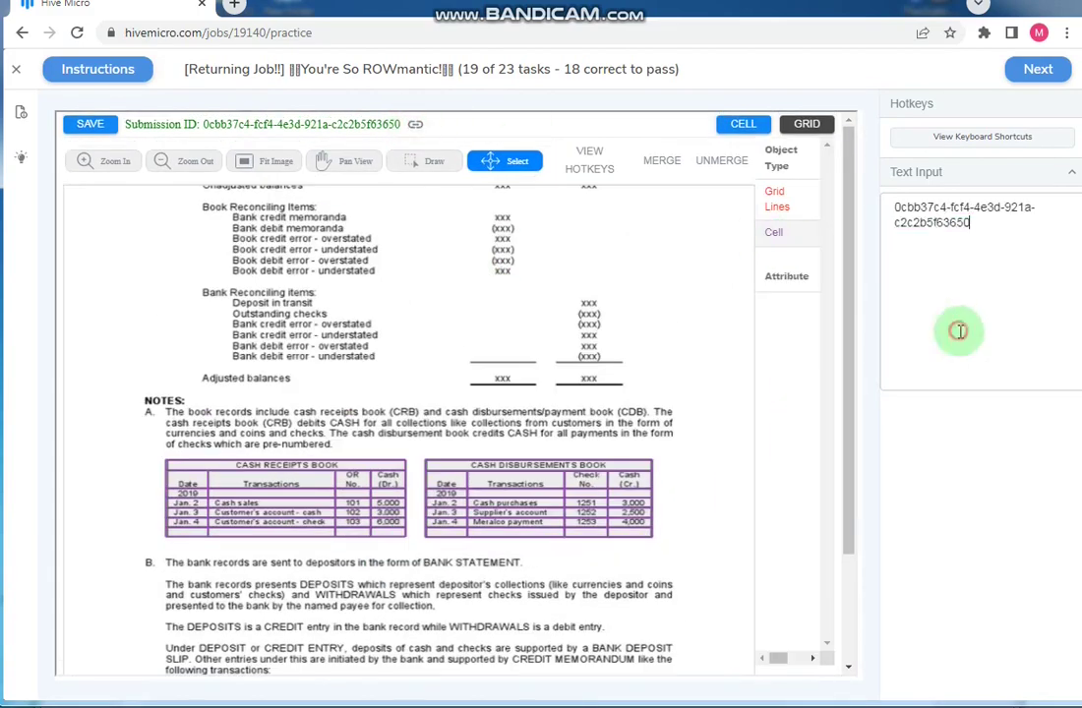
click(1037, 69)
click(1027, 67)
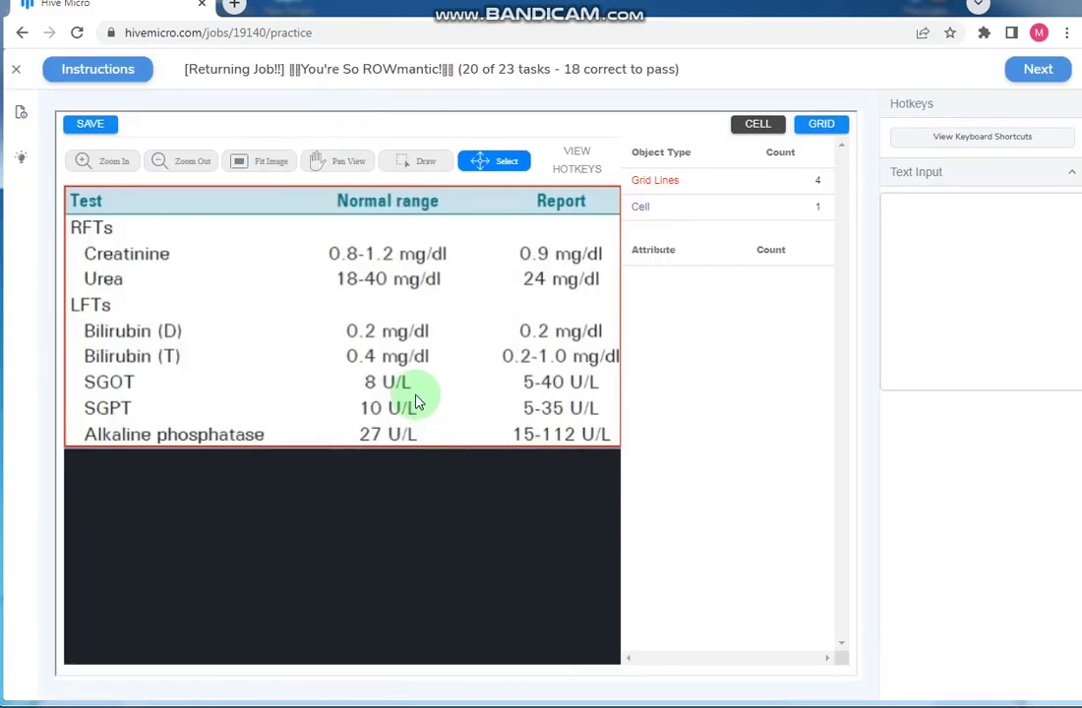
- Add row lines under the Test header, RFTs, Creatinine, Urea, LFTs, Bilirubin, SGOT and SGPT rows
click(441, 162)
click(415, 212)
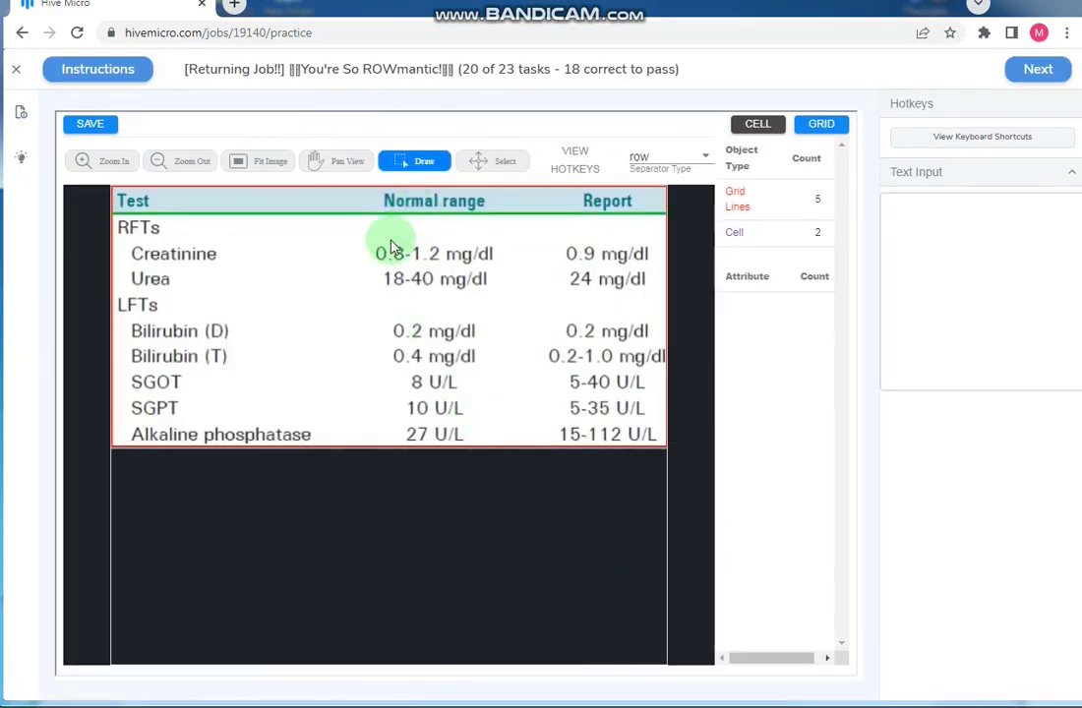
click(390, 239)
click(403, 266)
click(413, 291)
click(421, 318)
click(425, 369)
click(427, 421)
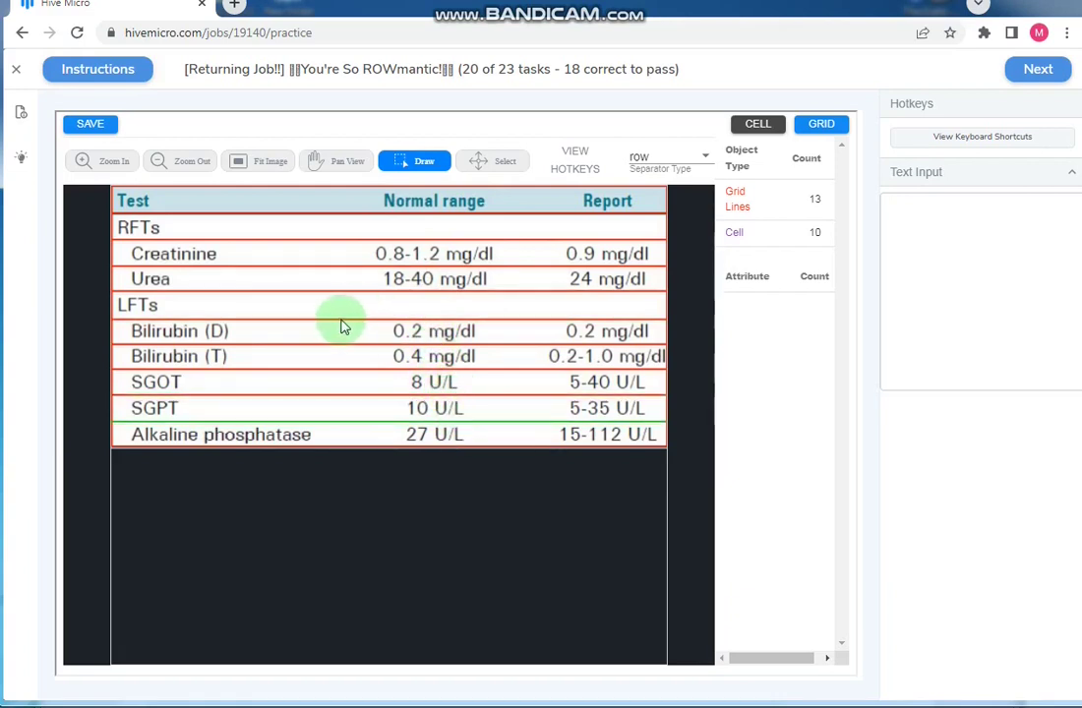
click(429, 292)
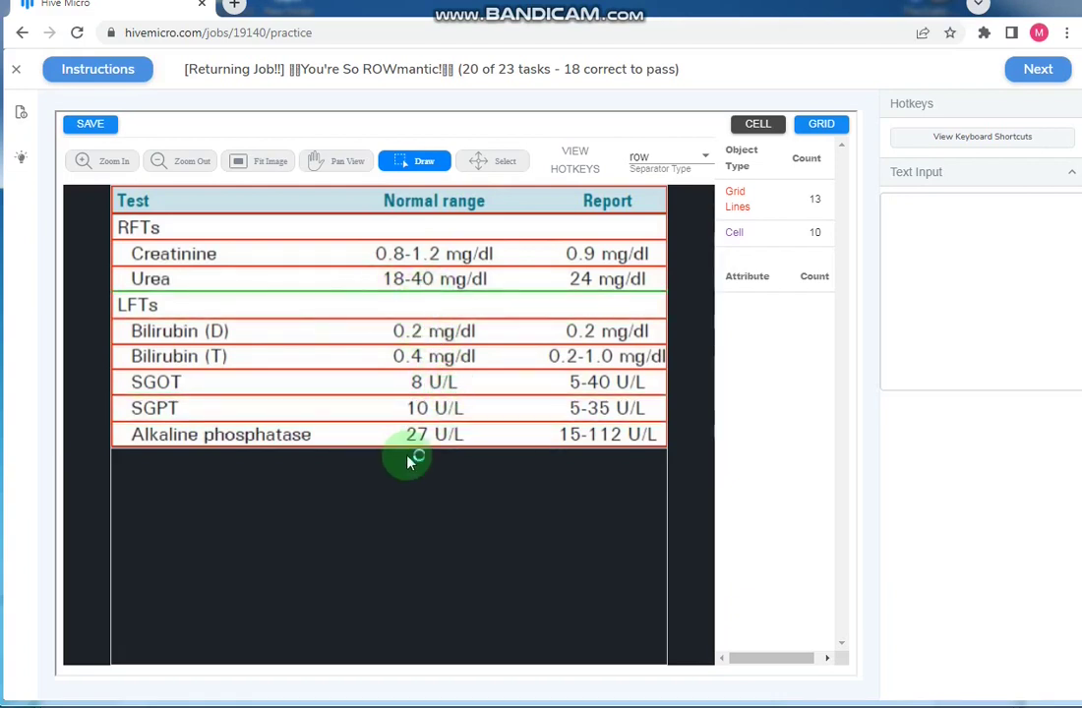
- Add column lines after the Test column and between Normal range and Report
click(669, 157)
click(669, 200)
scroll(374, 224, up, 1)
click(357, 231)
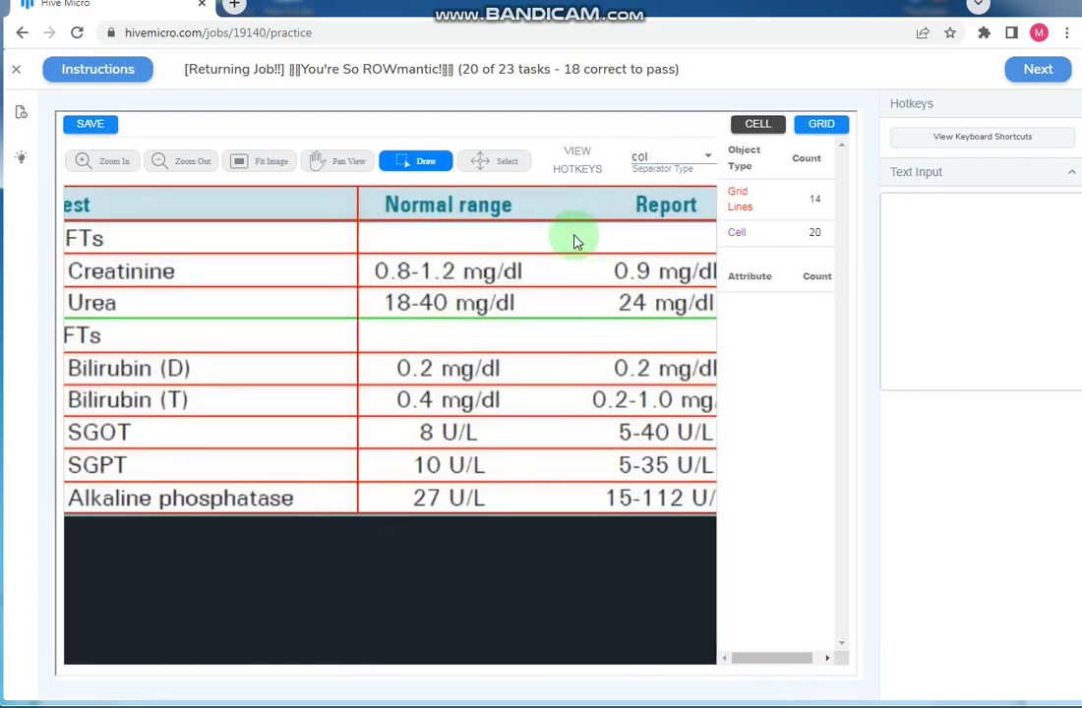
scroll(577, 242, down, 1)
click(534, 234)
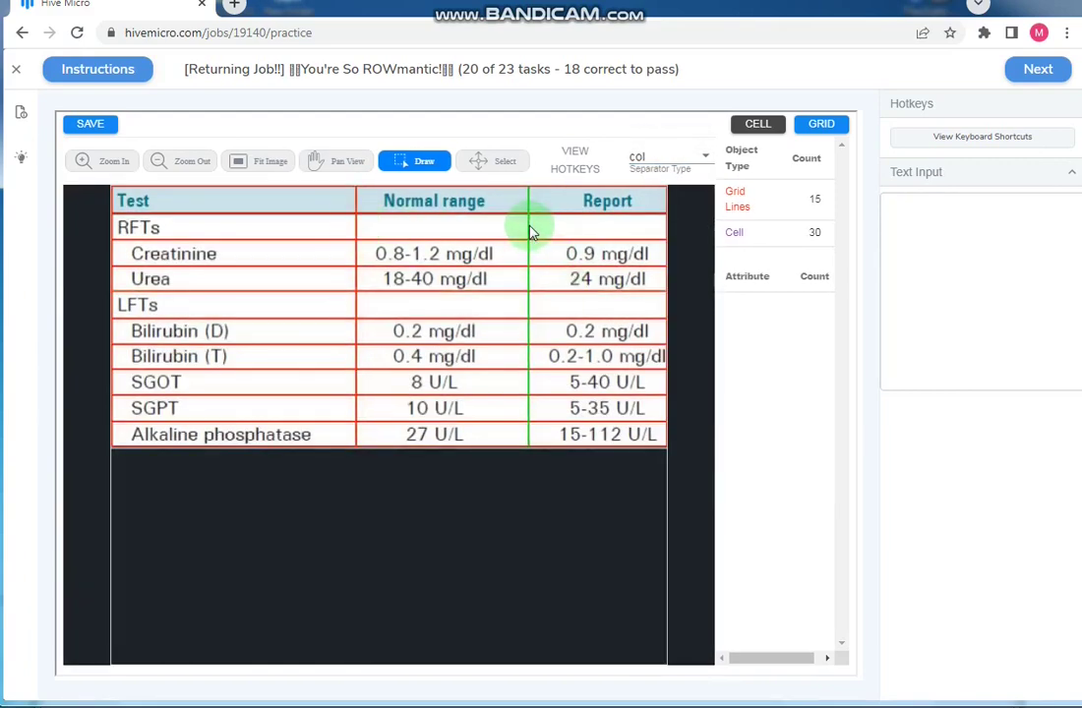
- Merge the RFTs row and the LFTs row each into one cell, and save the grid
click(90, 124)
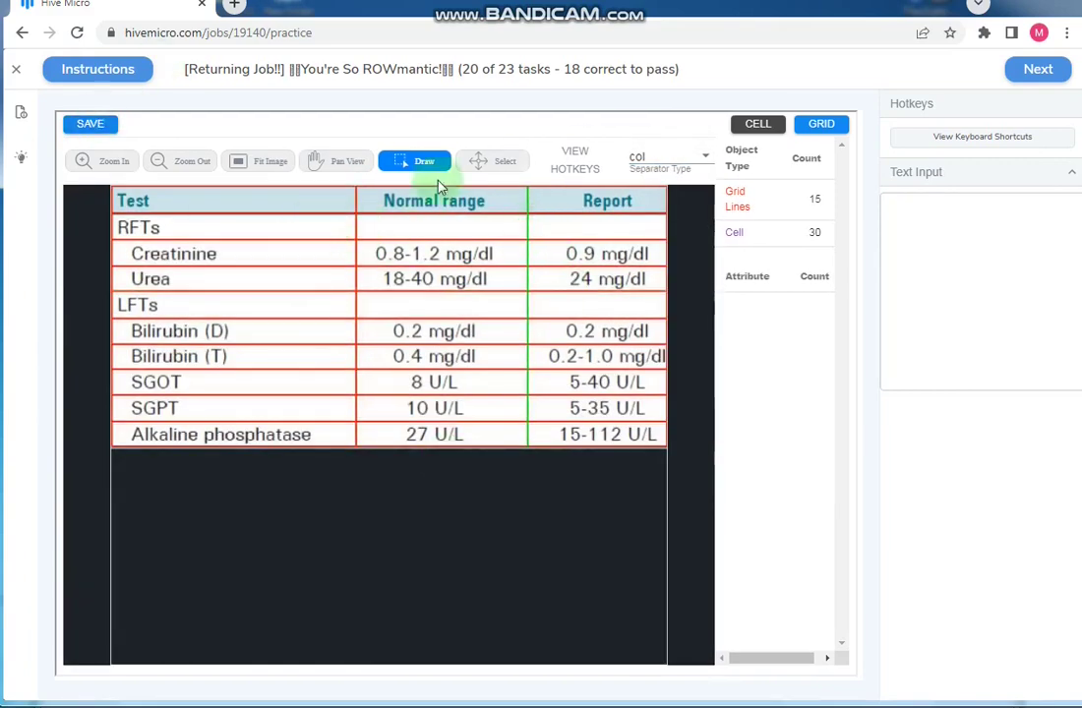
drag(147, 227, 629, 227)
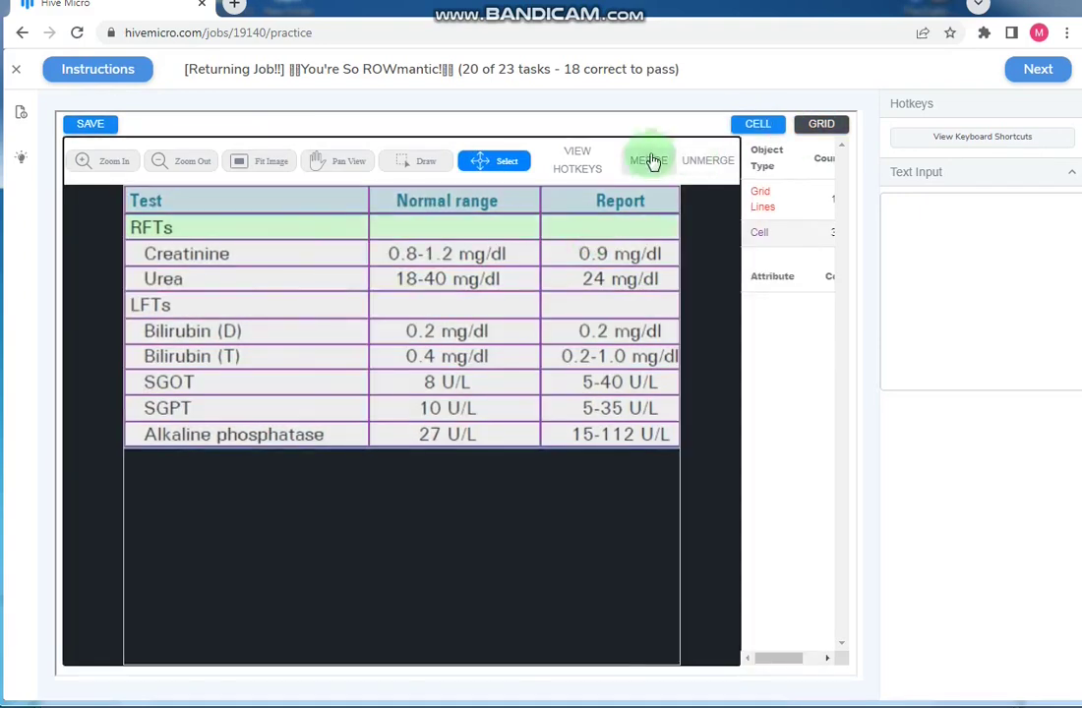
click(647, 161)
drag(254, 309, 603, 310)
key(m)
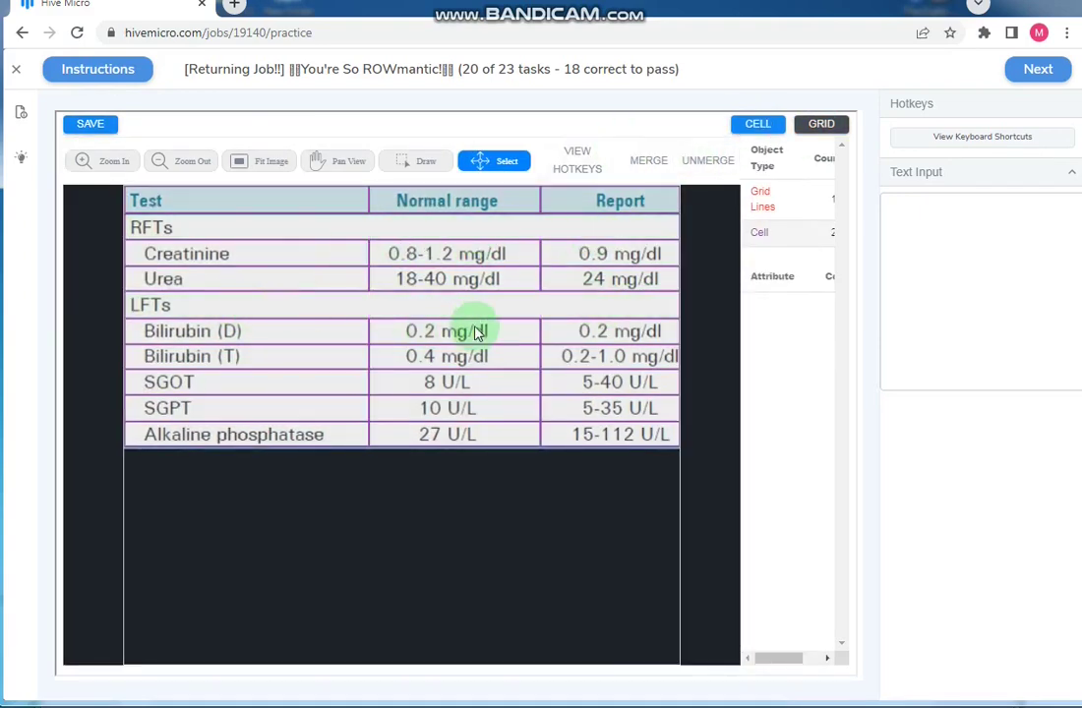
key(ctrl+s)
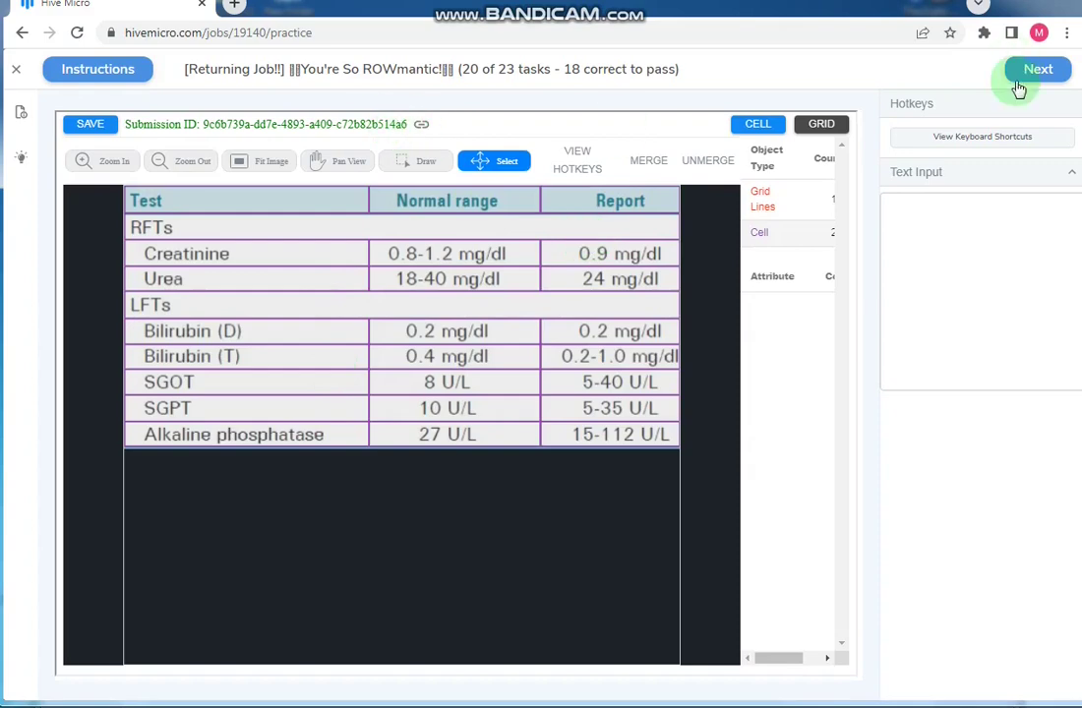
- Paste the submission ID as the answer, submit and confirm, and move to the next task
right_click(918, 205)
click(941, 335)
click(1037, 69)
click(1026, 67)
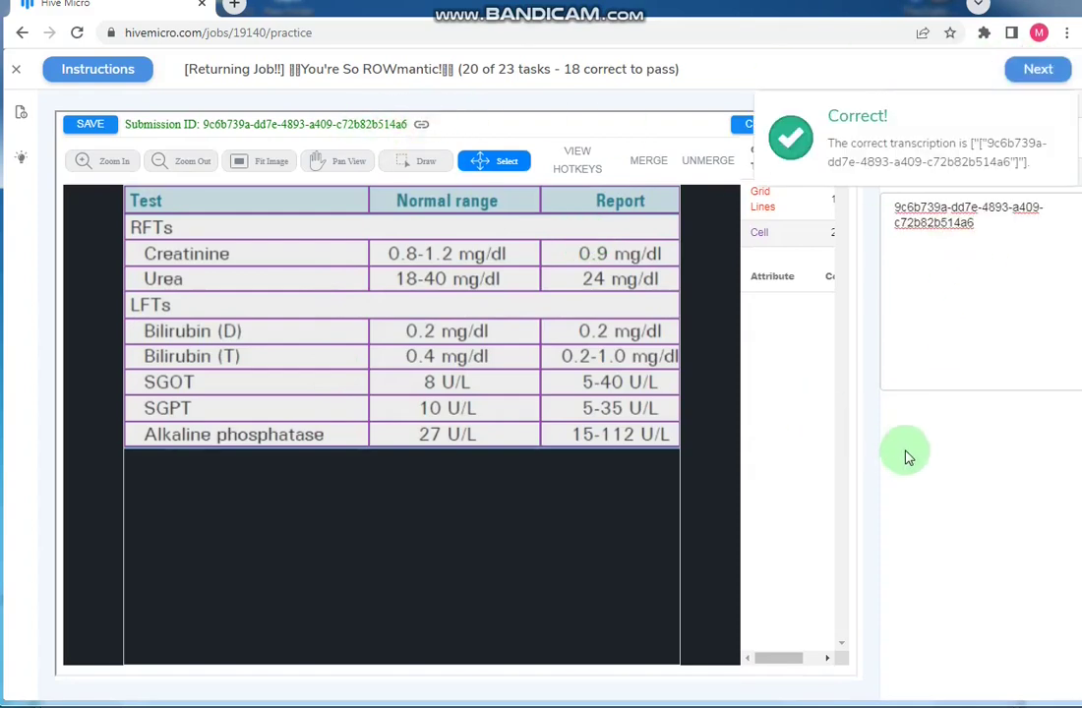
click(1037, 69)
- Page through the merge-header instructions and close them
click(903, 616)
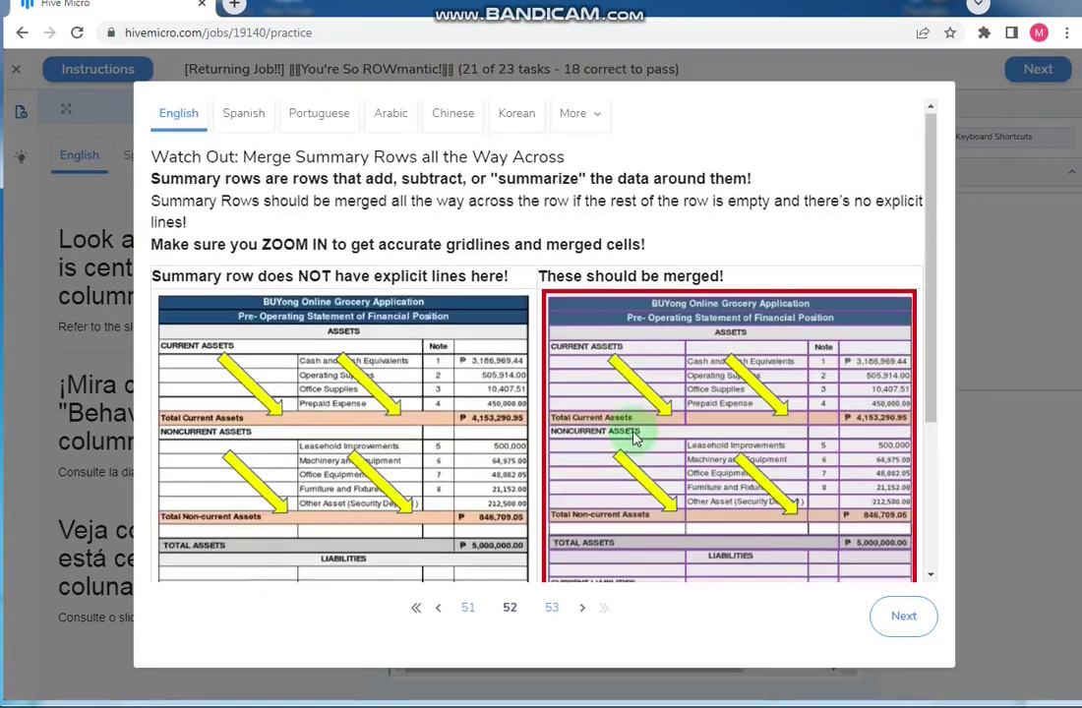
scroll(634, 440, down, 3)
click(898, 612)
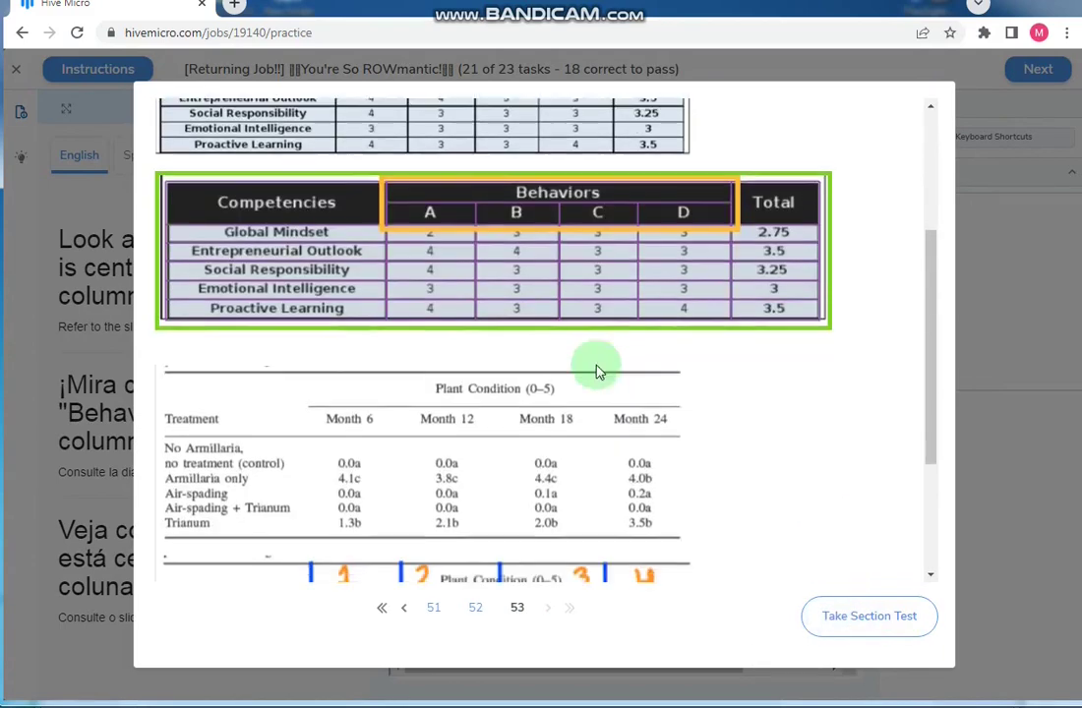
scroll(430, 290, up, 1)
click(882, 625)
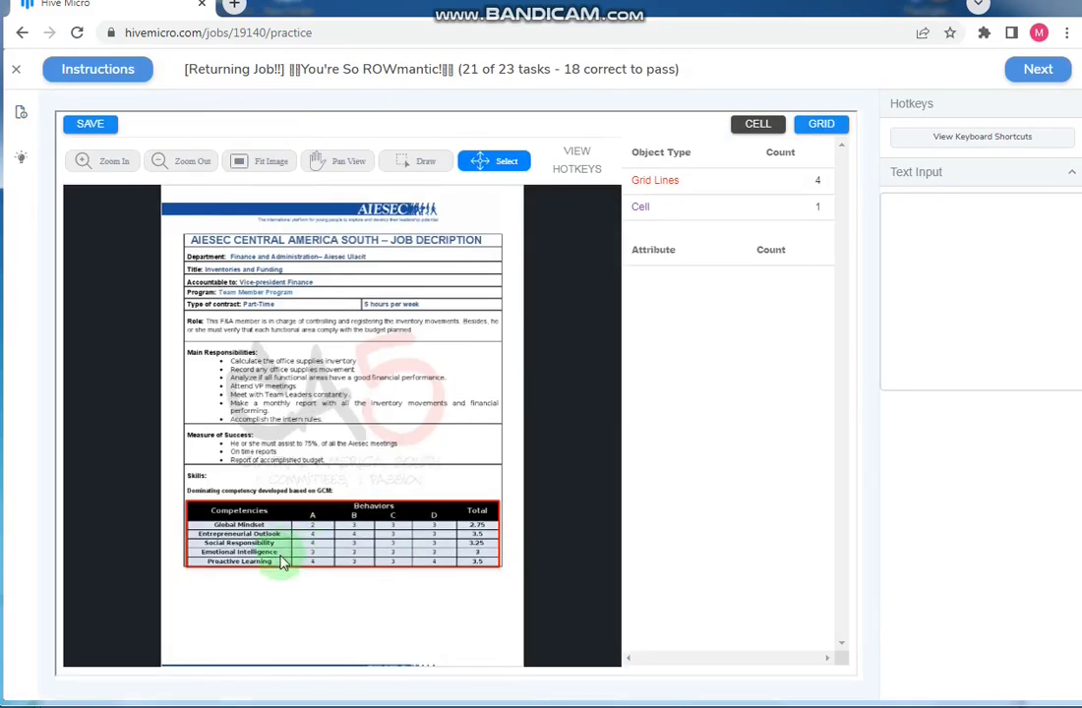
scroll(246, 481, down, 3)
scroll(442, 497, up, 2)
- Add row lines below the header and between each competency row
click(444, 494)
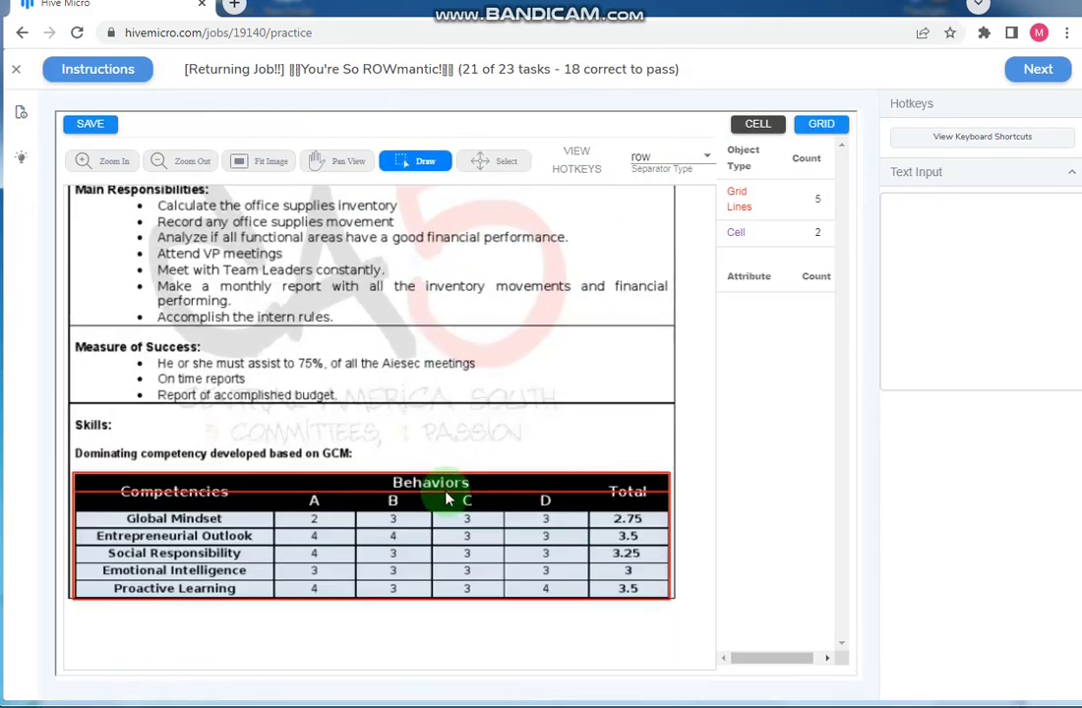
click(438, 527)
click(448, 544)
click(450, 561)
click(452, 579)
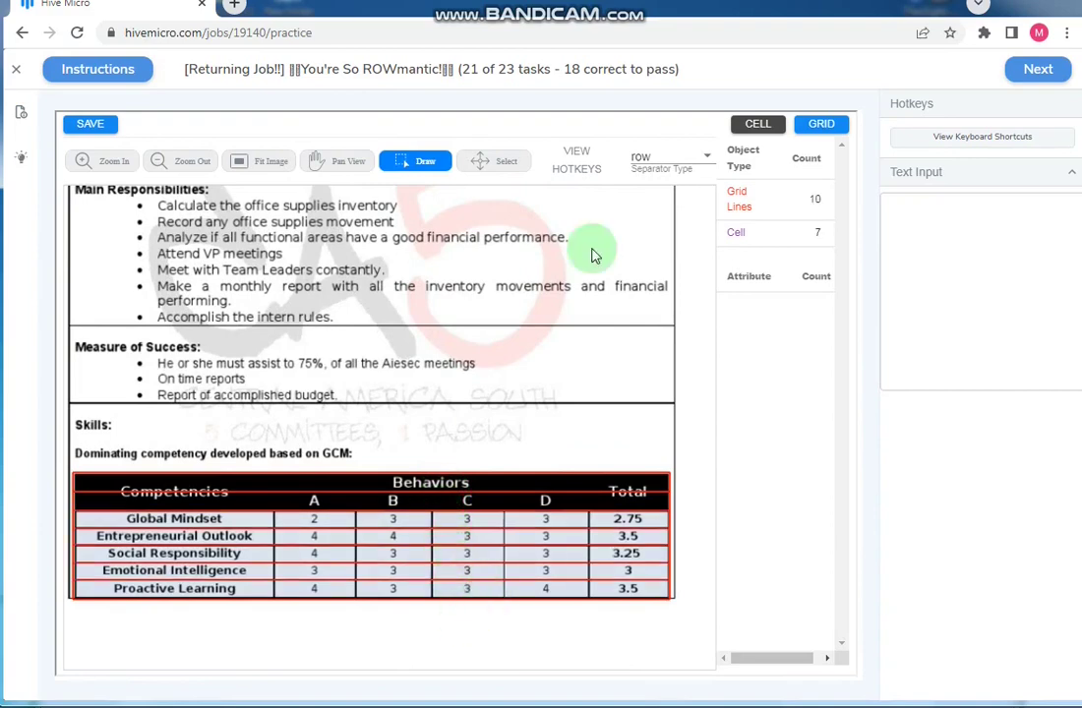
click(669, 157)
- Add column lines after the Competencies column and between D and Total
click(649, 186)
scroll(280, 536, up, 2)
click(293, 535)
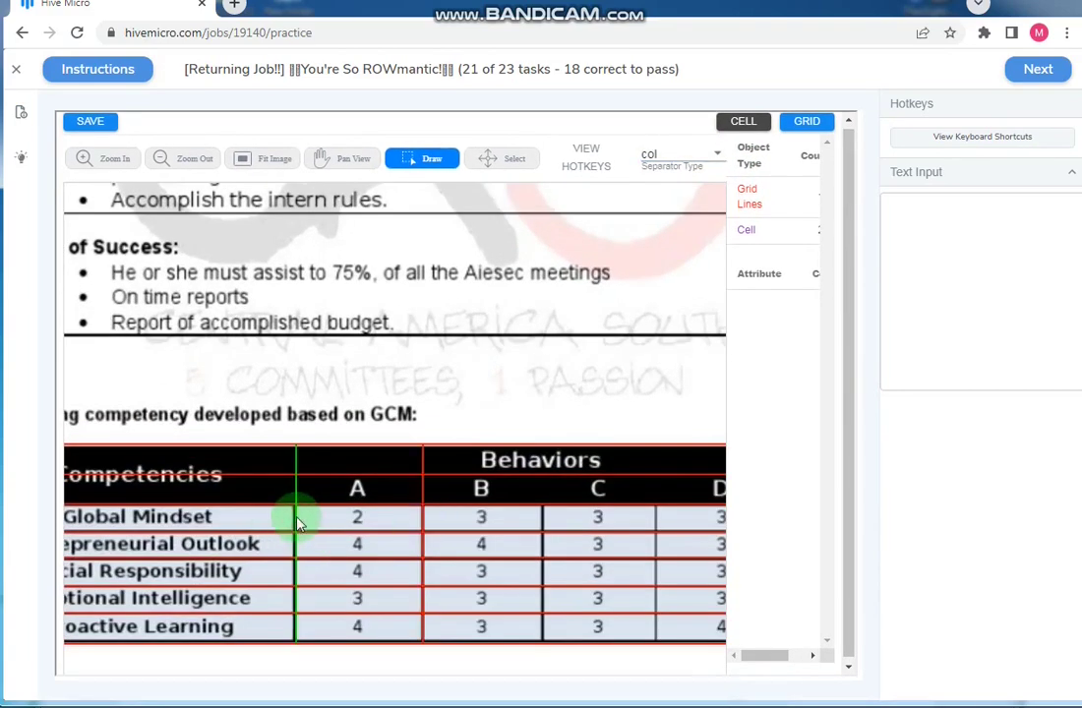
scroll(546, 515, up, 1)
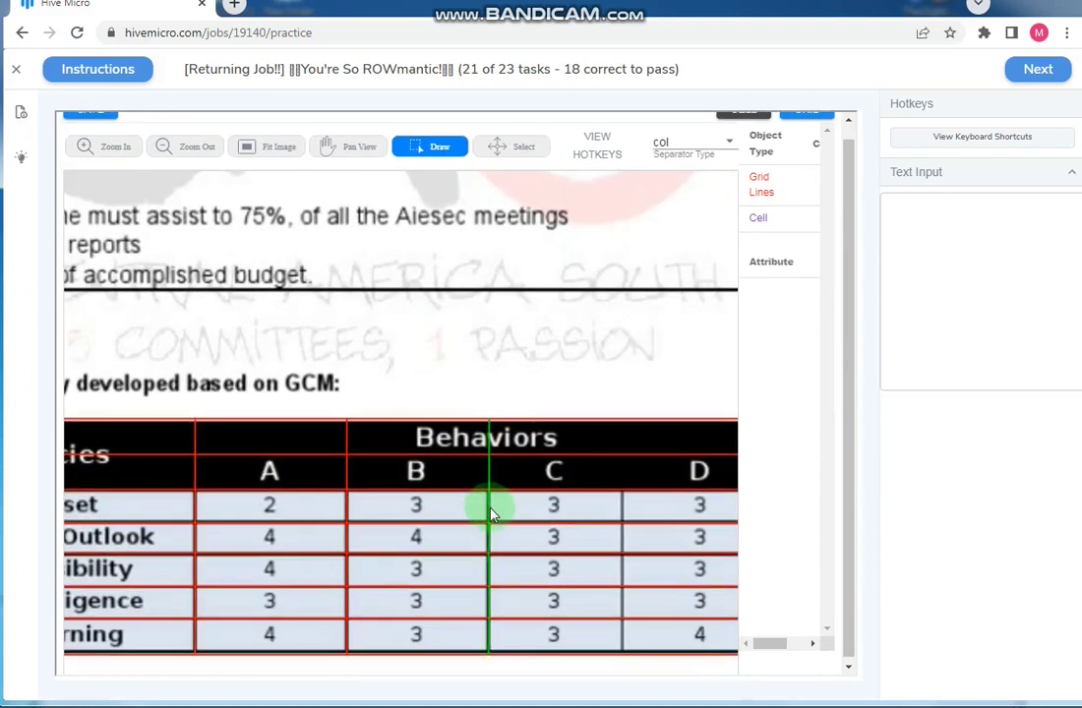
scroll(467, 467, down, 1)
scroll(648, 466, up, 1)
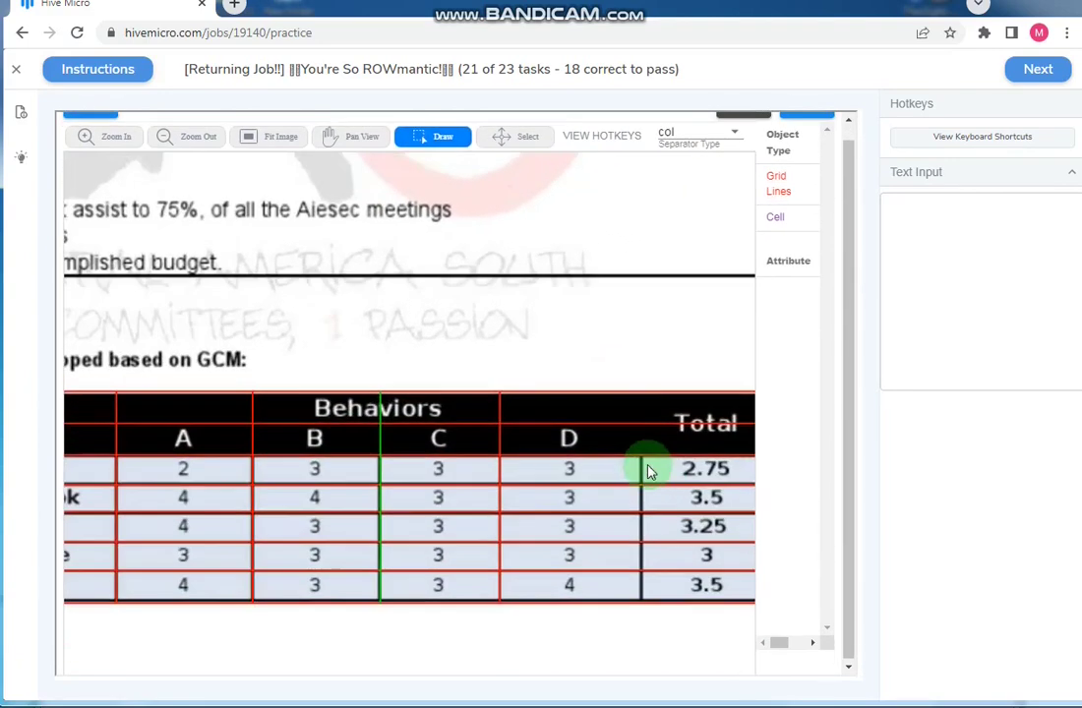
click(634, 497)
scroll(617, 507, down, 1)
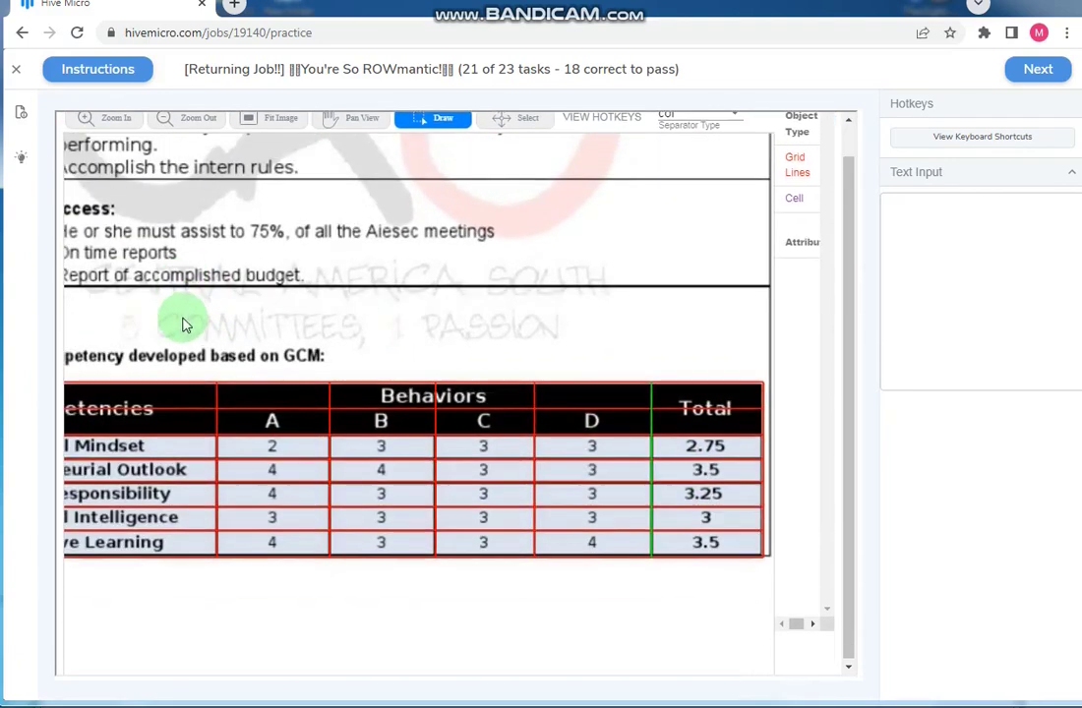
- Merge the Behaviors, Total and Competencies header cells
key(s)
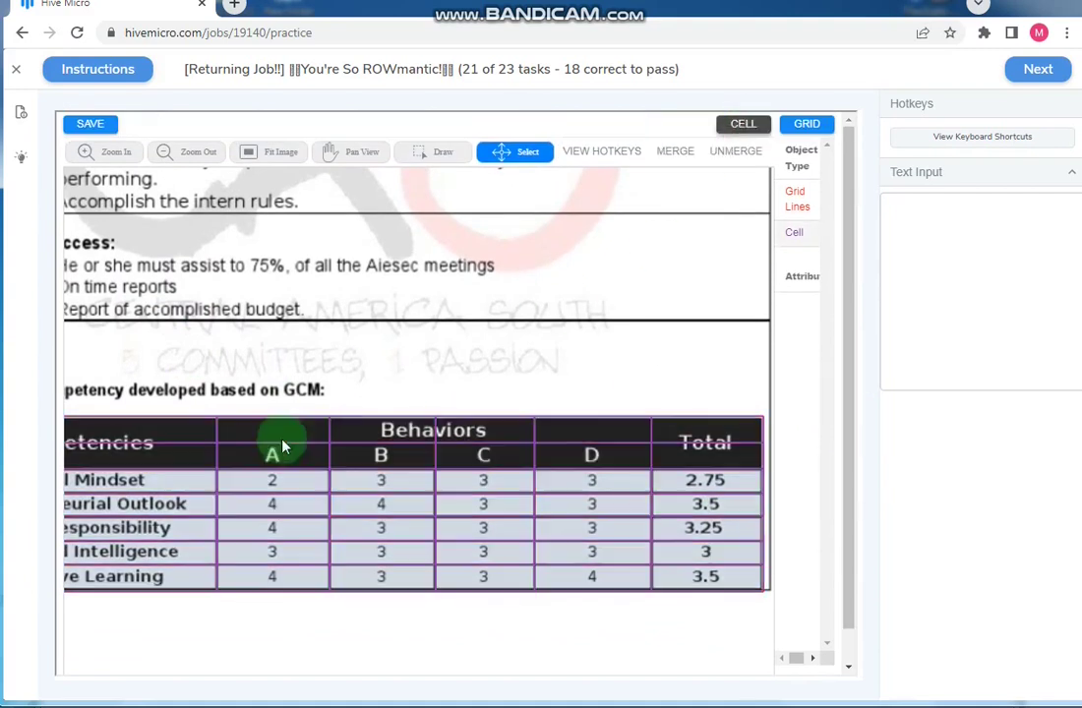
click(280, 438)
click(705, 443)
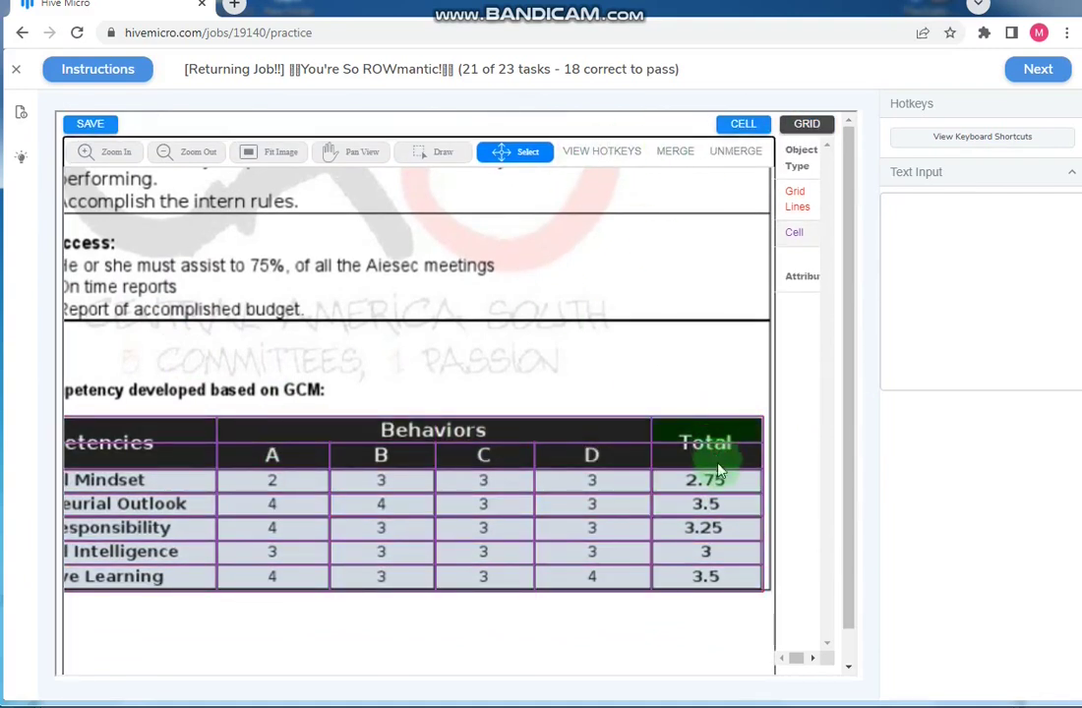
click(207, 441)
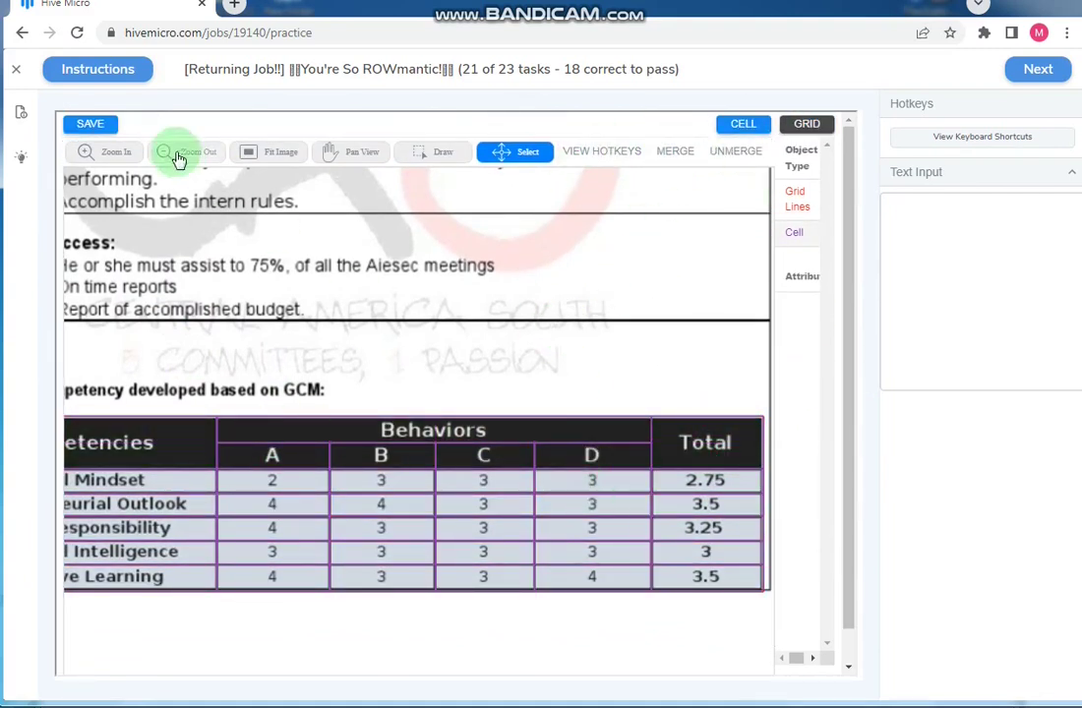
- Save the competency table, paste the submission ID, then submit and confirm
click(90, 123)
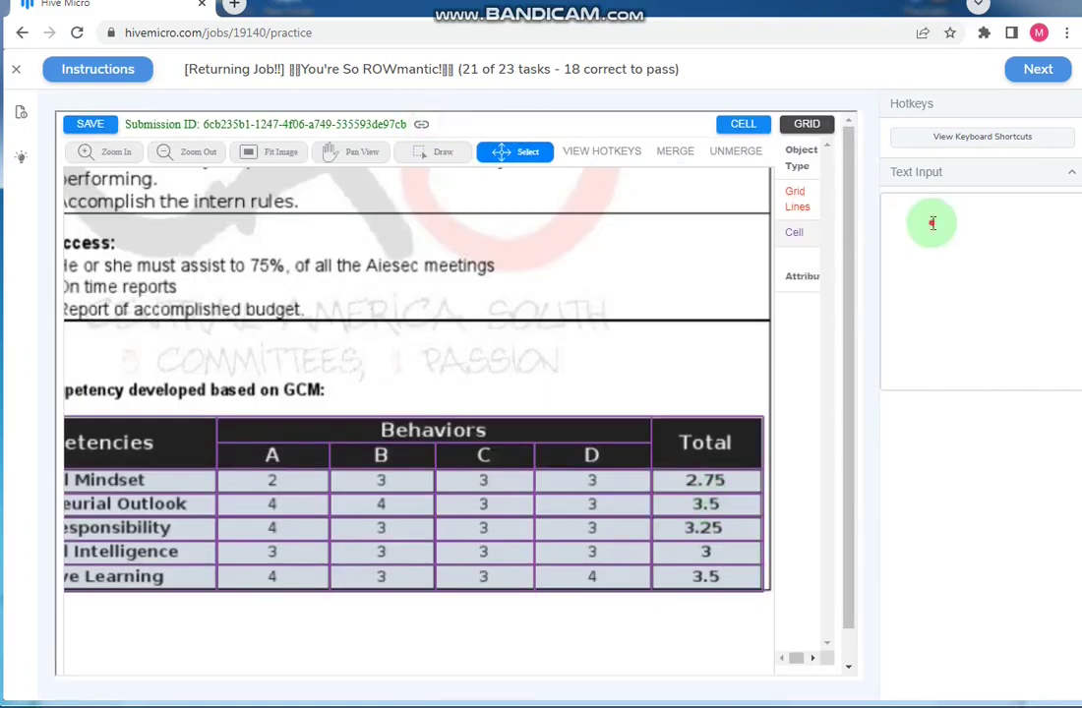
text(6cb235b1-1247-4f06-a749-535593de97cb)
click(1038, 69)
click(1008, 68)
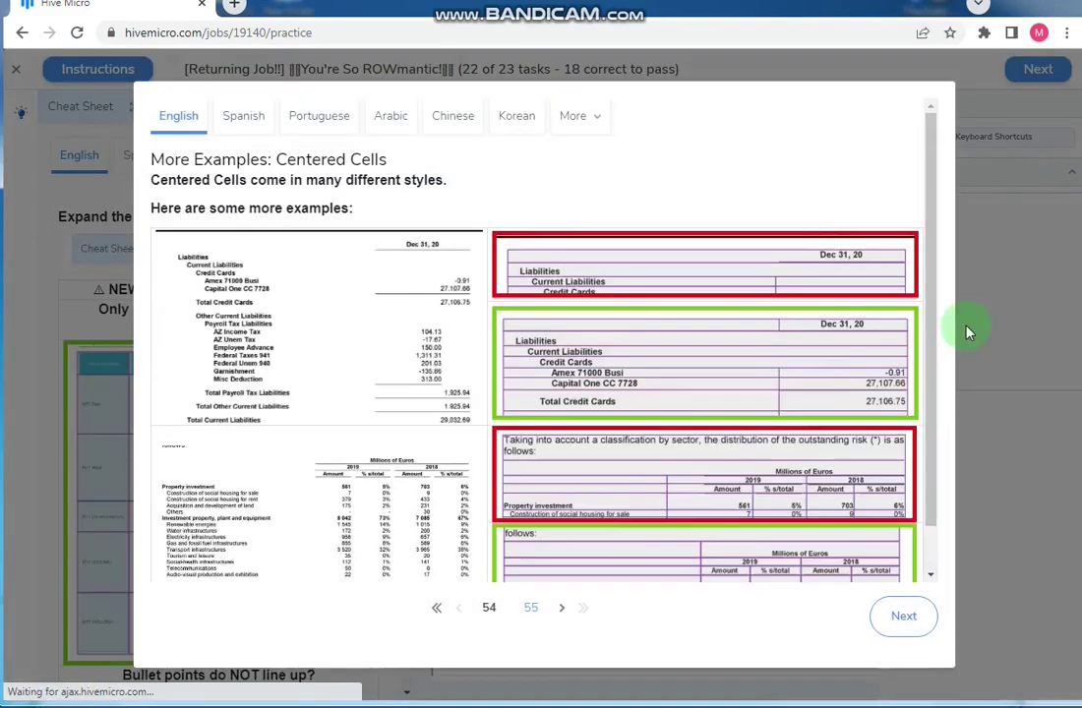
- Close the instructions and the cheat sheet panel
scroll(700, 482, down, 5)
scroll(724, 495, down, 5)
key(Escape)
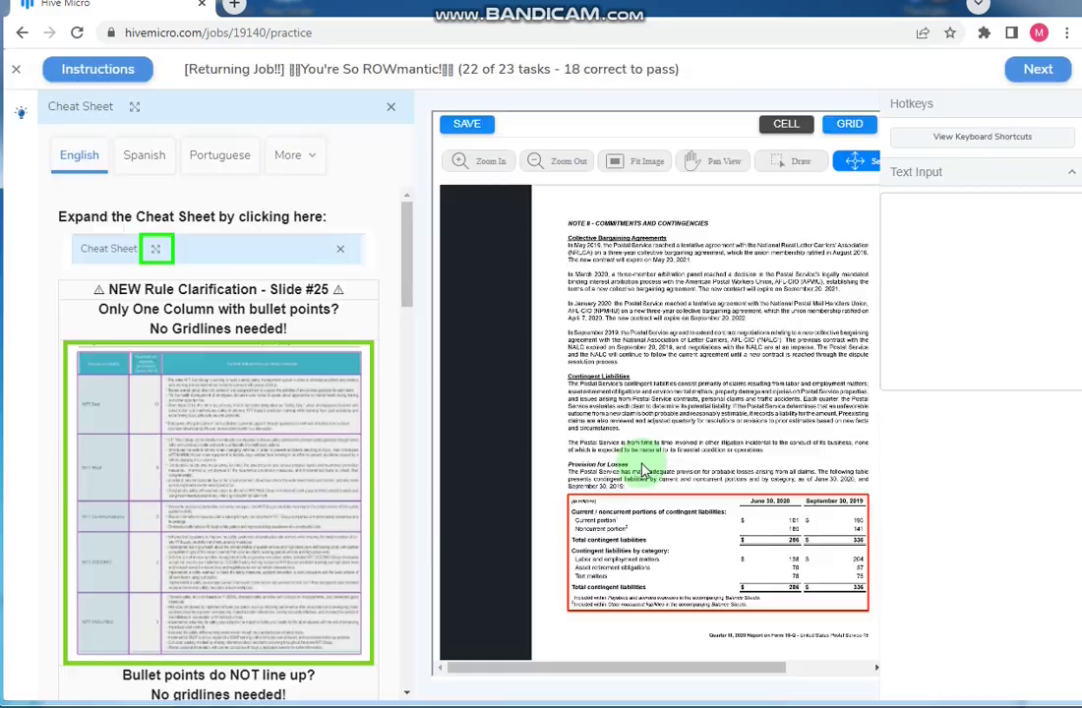
click(390, 106)
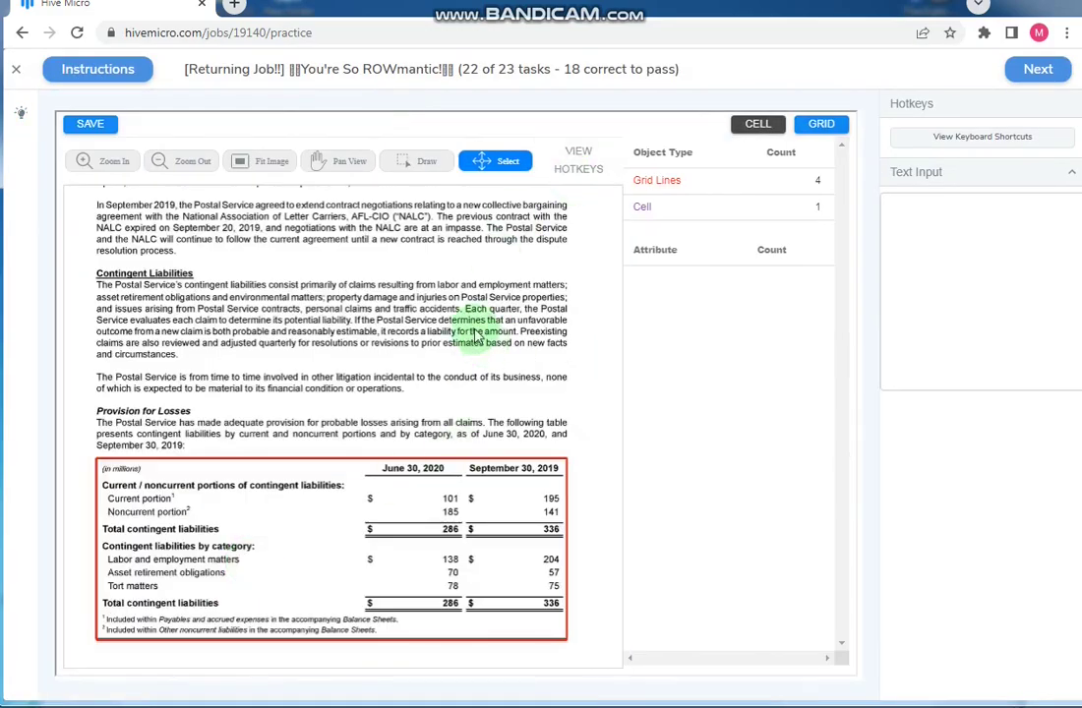
- Add row lines under the header, section heading, Current portion, each liability row, and between footnotes
key(d)
click(177, 480)
scroll(310, 460, up, 2)
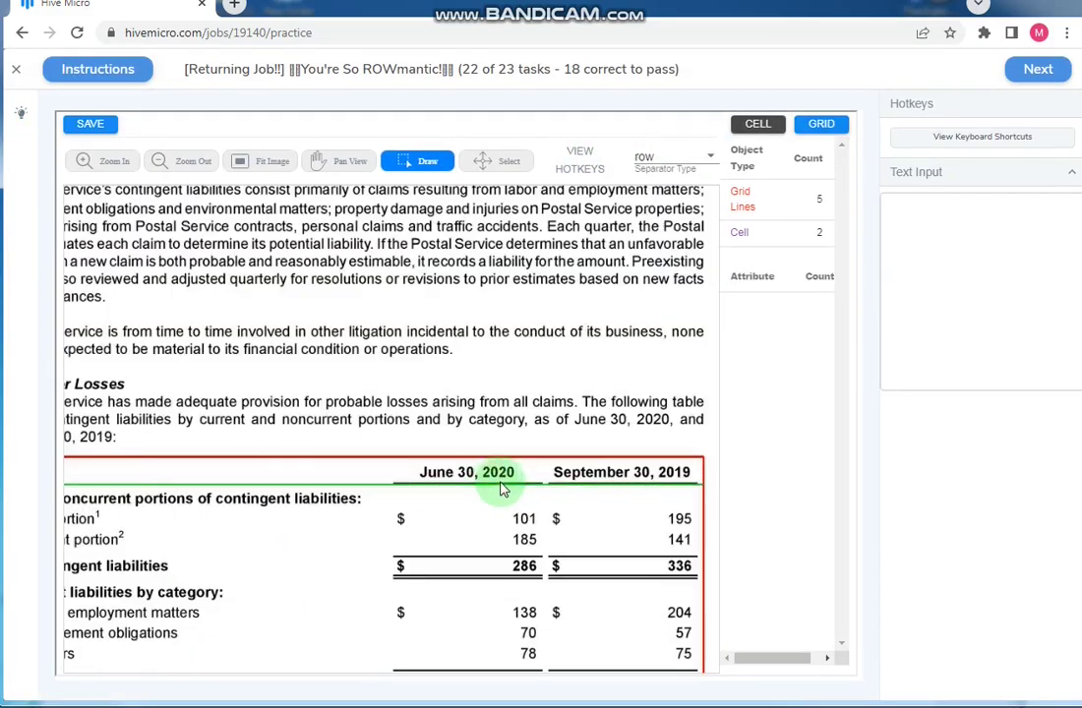
click(458, 511)
click(483, 529)
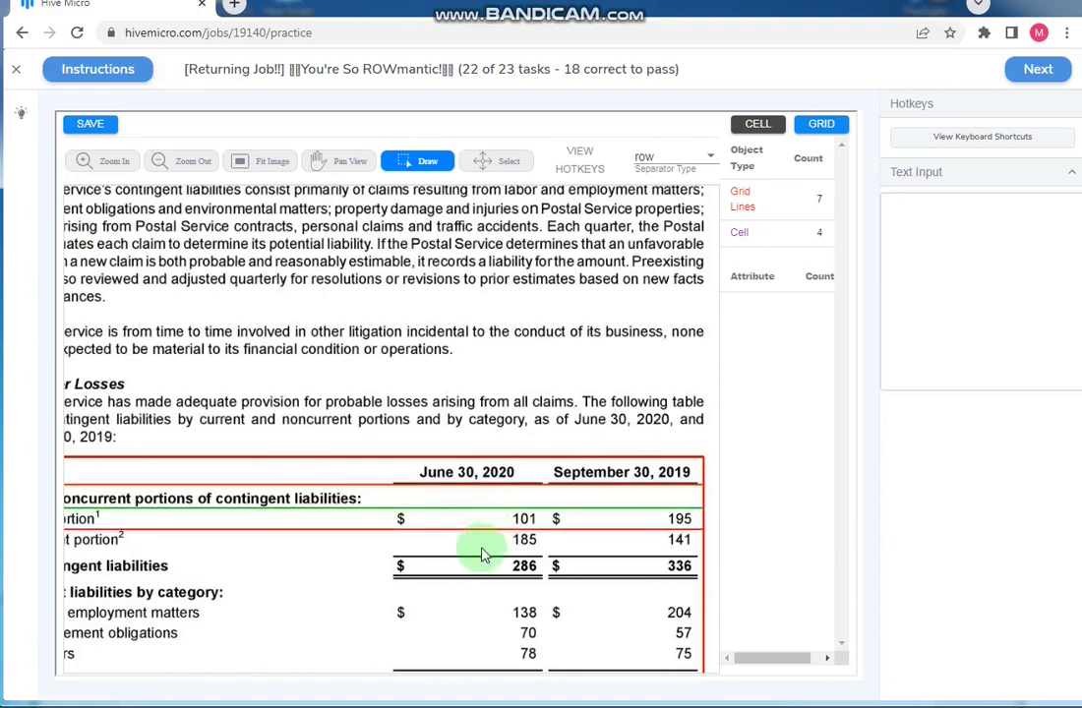
scroll(482, 511, down, 1)
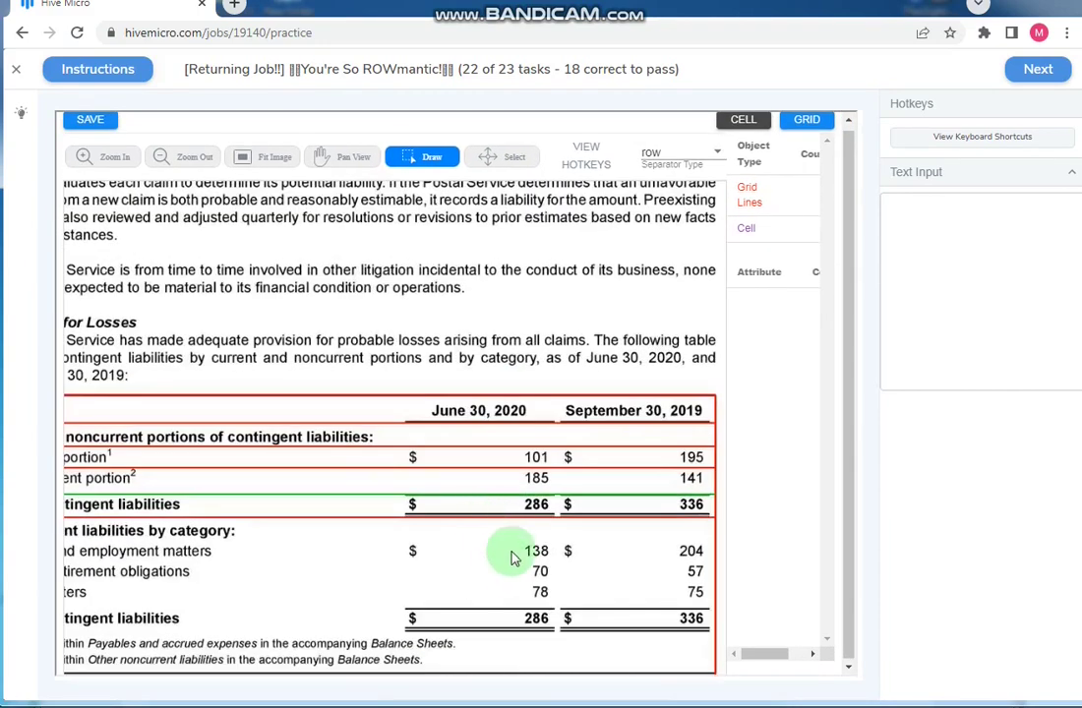
click(521, 541)
click(537, 561)
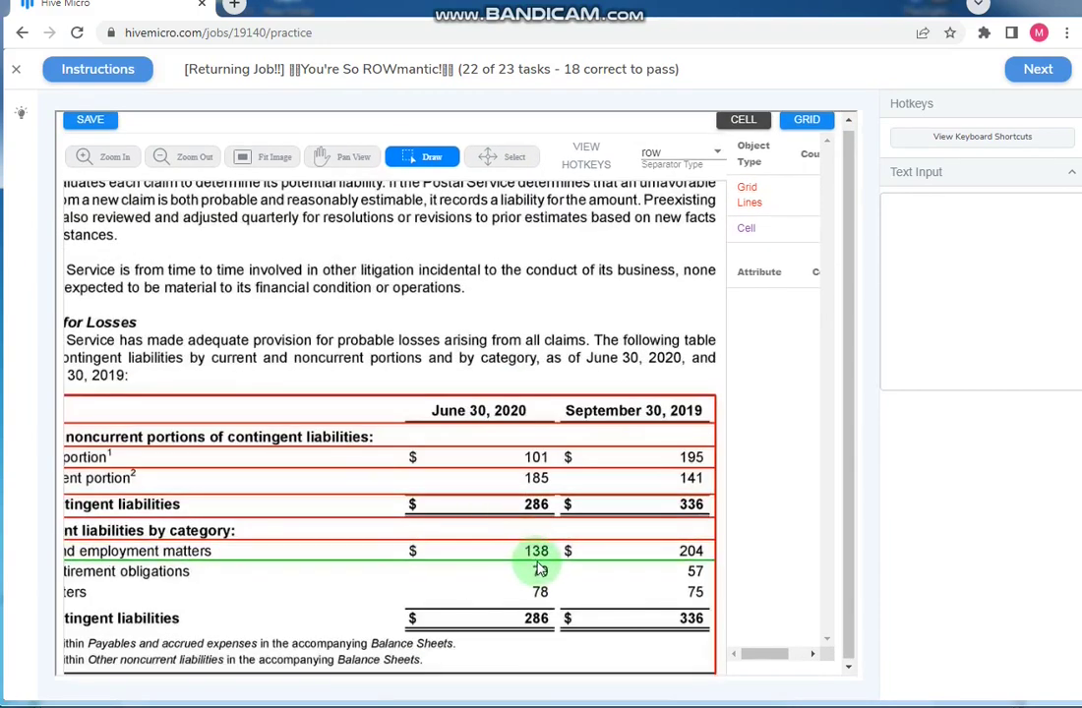
click(539, 581)
click(539, 602)
scroll(539, 629, down, 2)
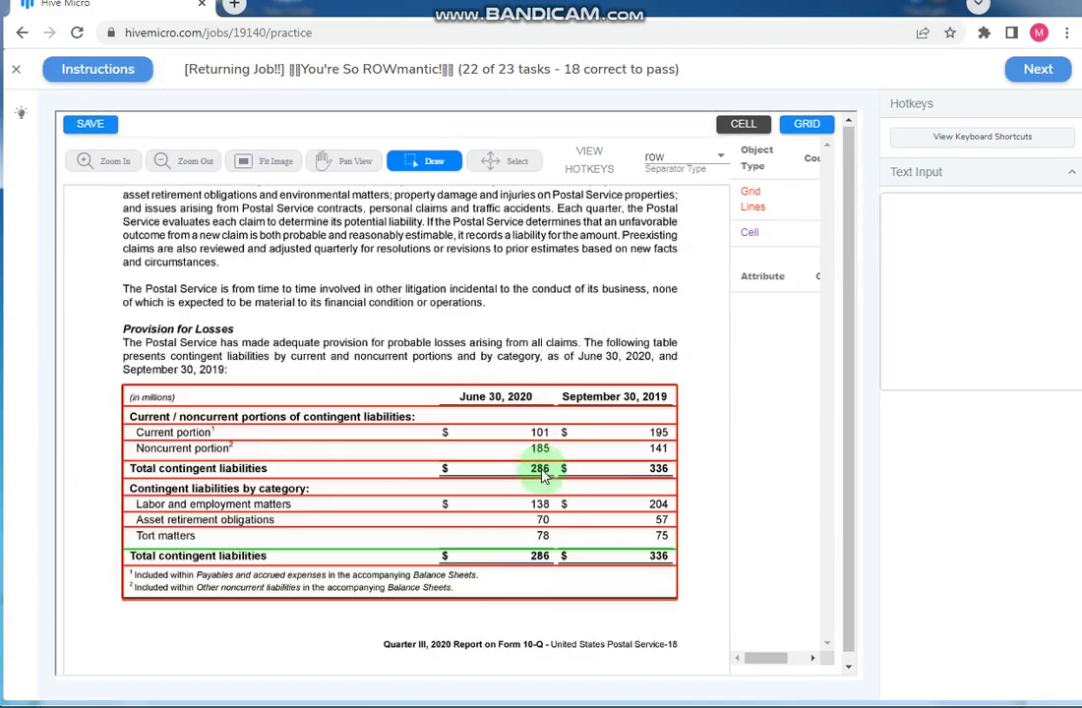
scroll(336, 570, up, 2)
click(336, 561)
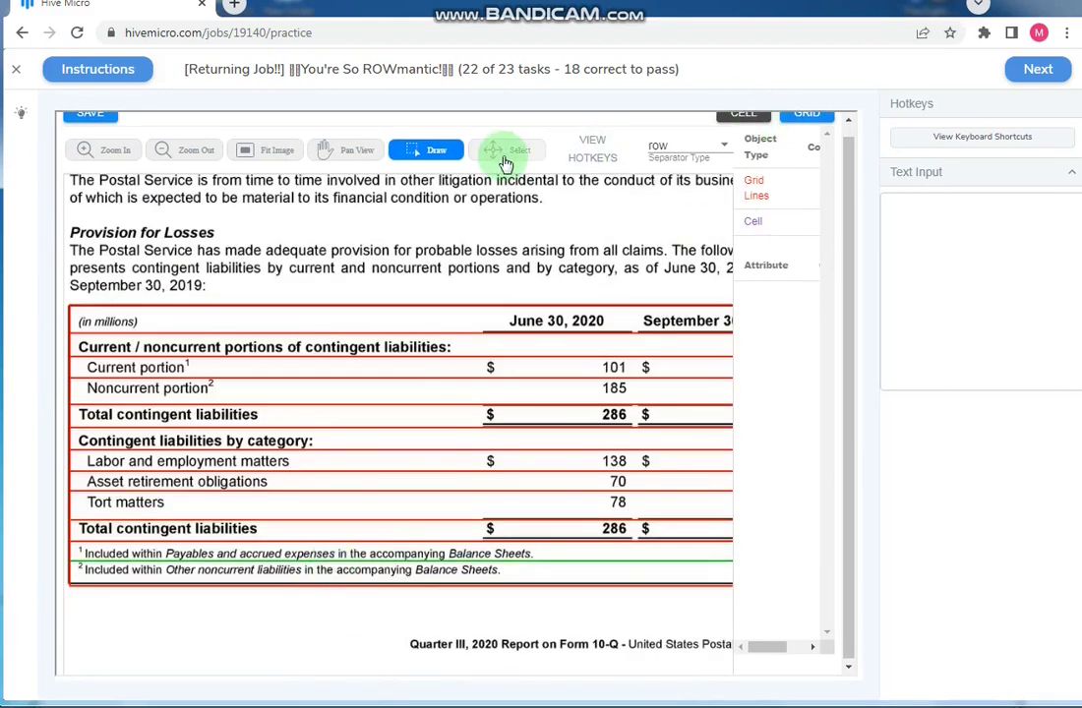
- Add a column line between the June and September columns and stop drawing
click(689, 146)
click(694, 196)
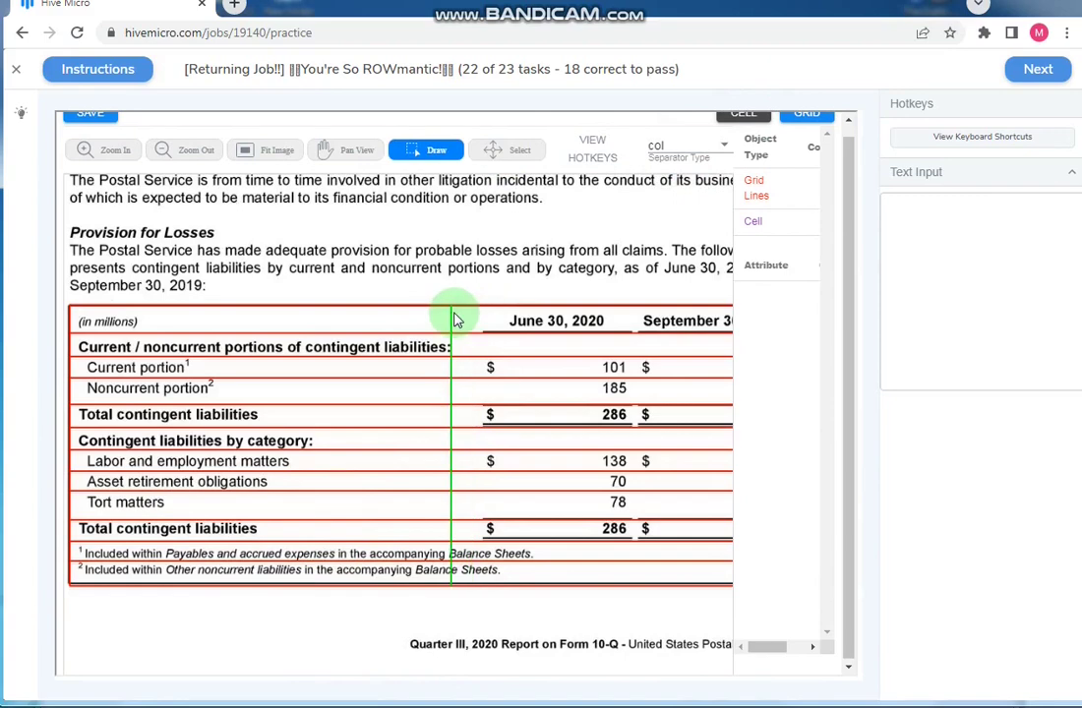
click(637, 324)
scroll(410, 433, down, 1)
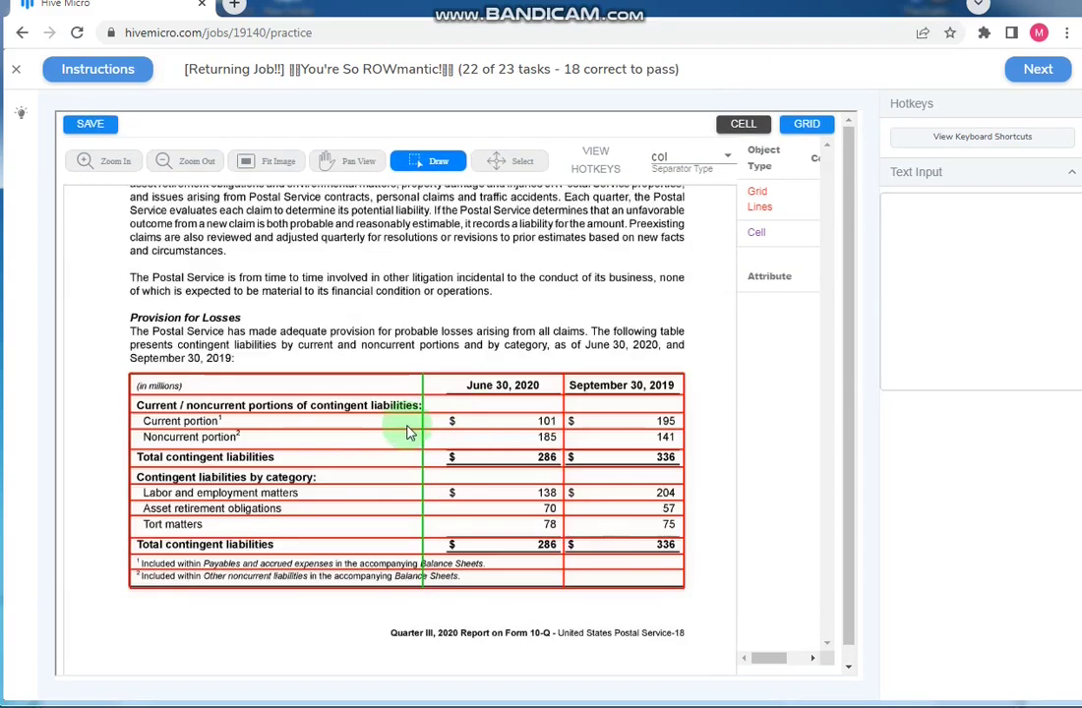
click(512, 161)
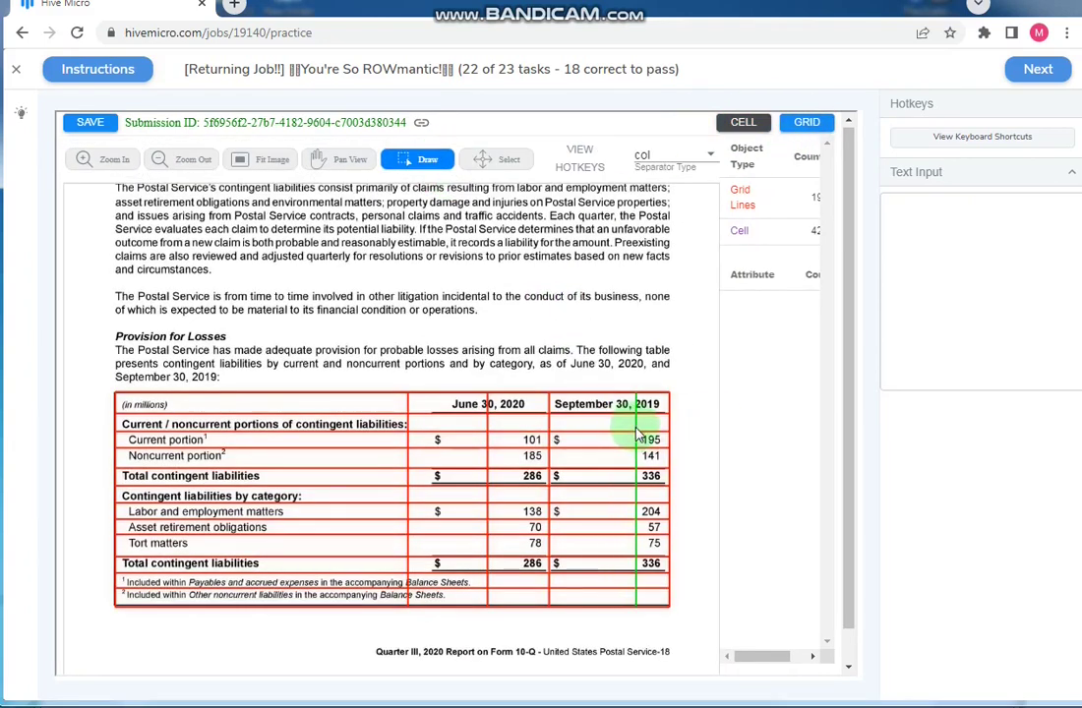
- Save the gridded liabilities table annotation
click(741, 126)
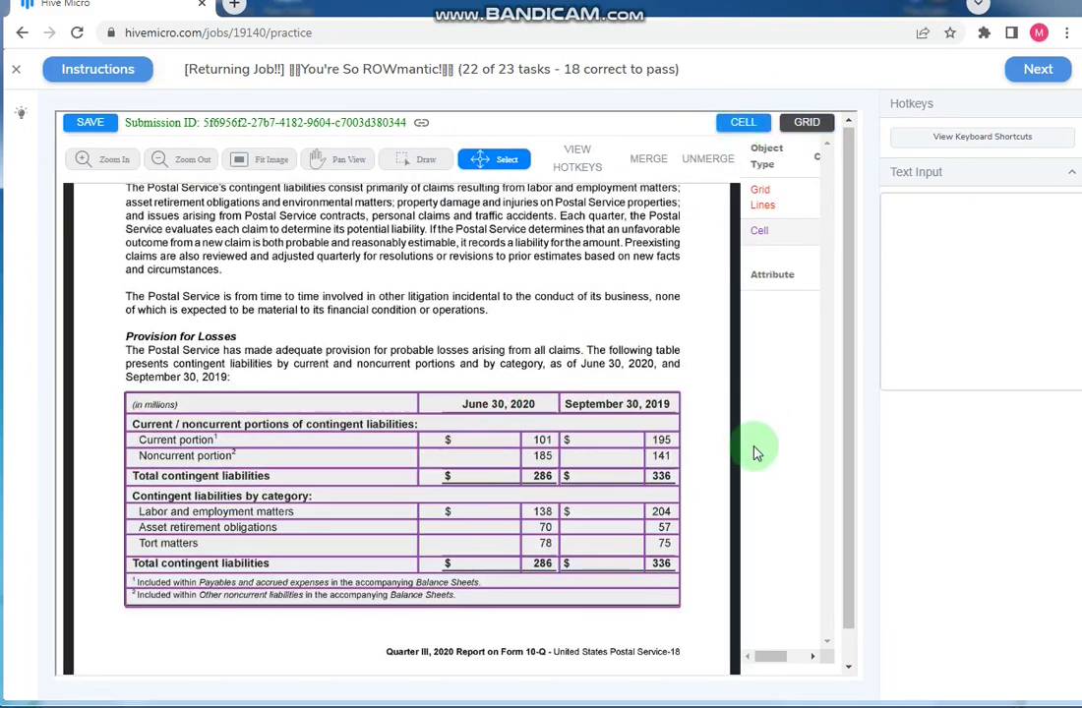
click(89, 122)
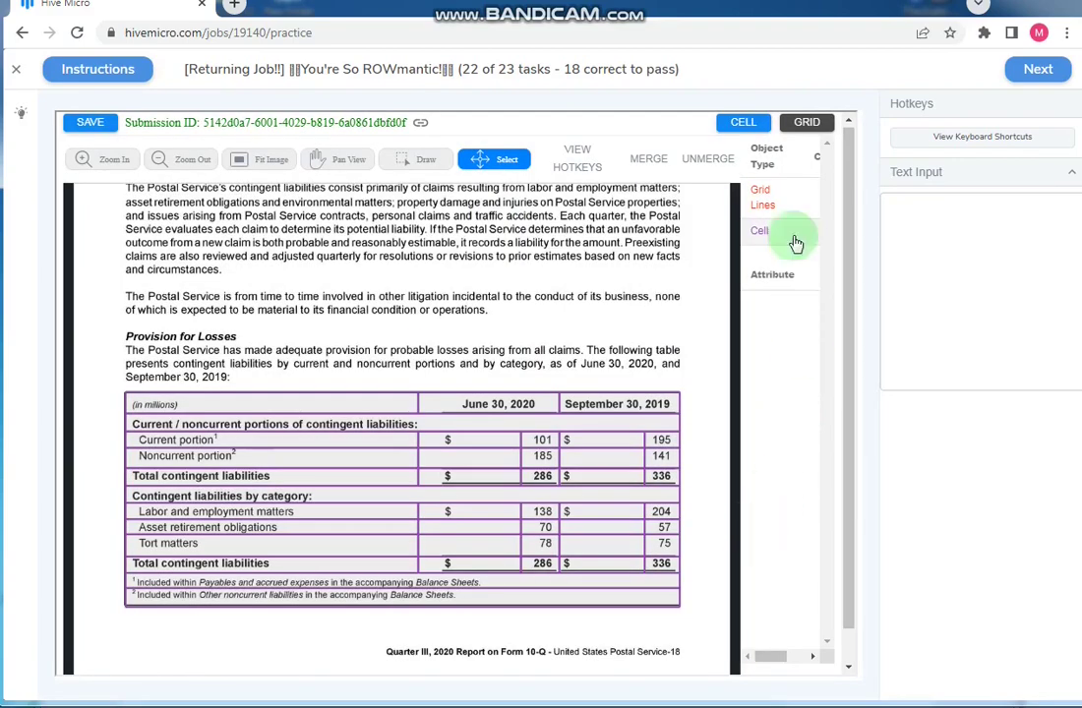
click(419, 159)
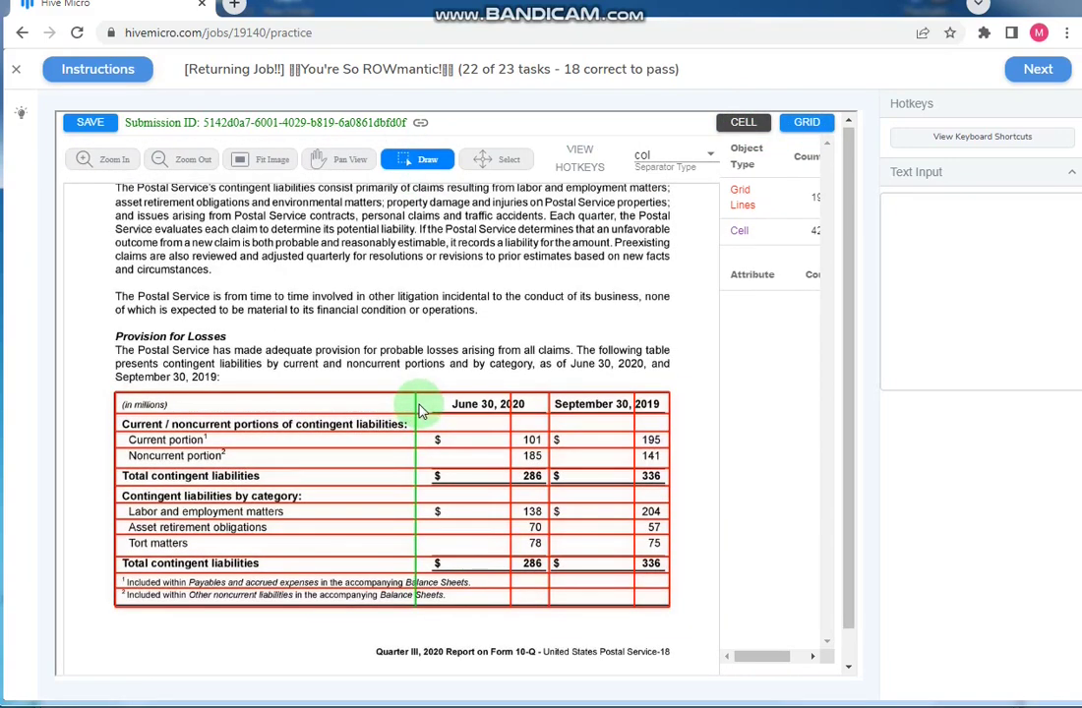
click(86, 120)
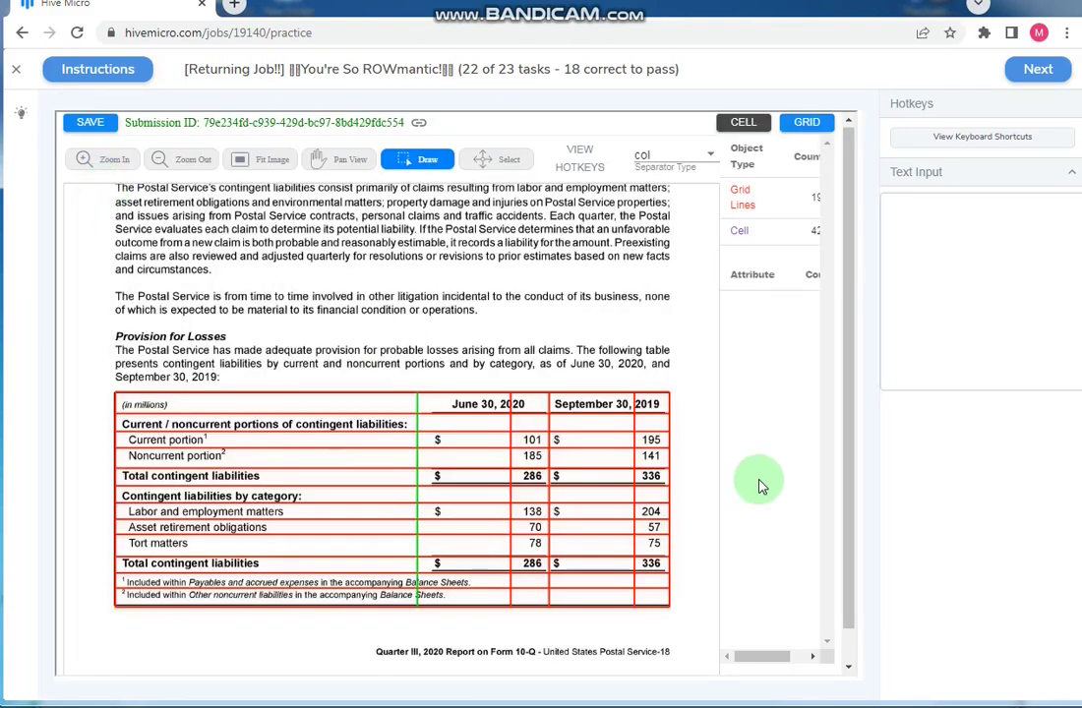
- Unmerge the Current / noncurrent portions row back into separate cells
click(742, 122)
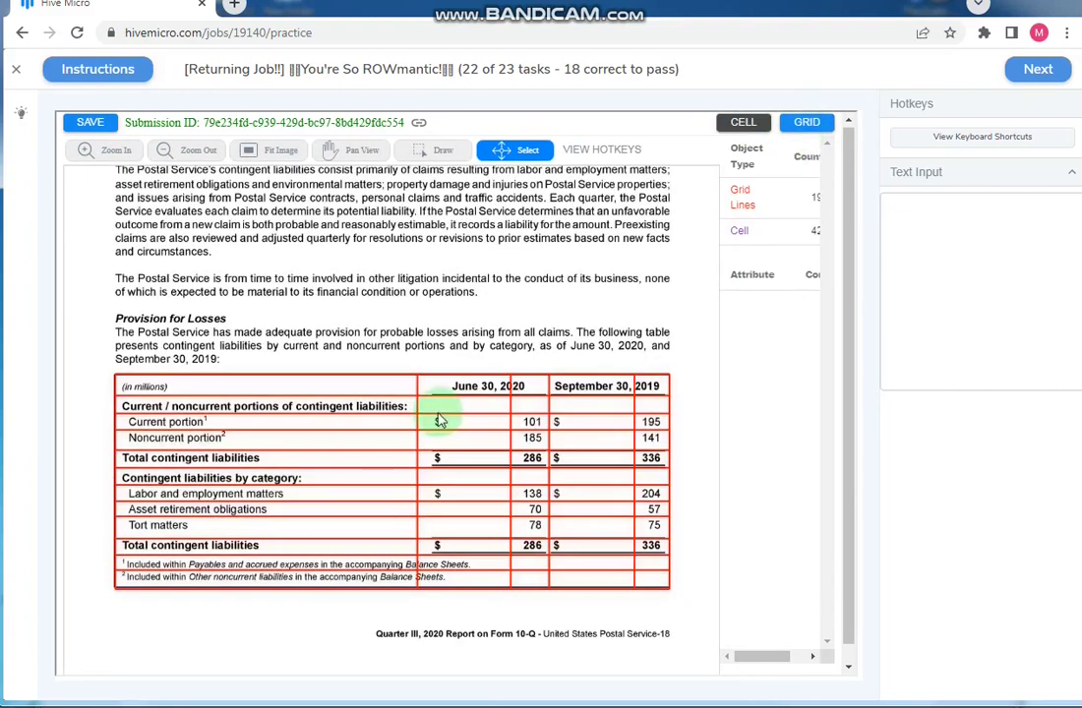
click(448, 424)
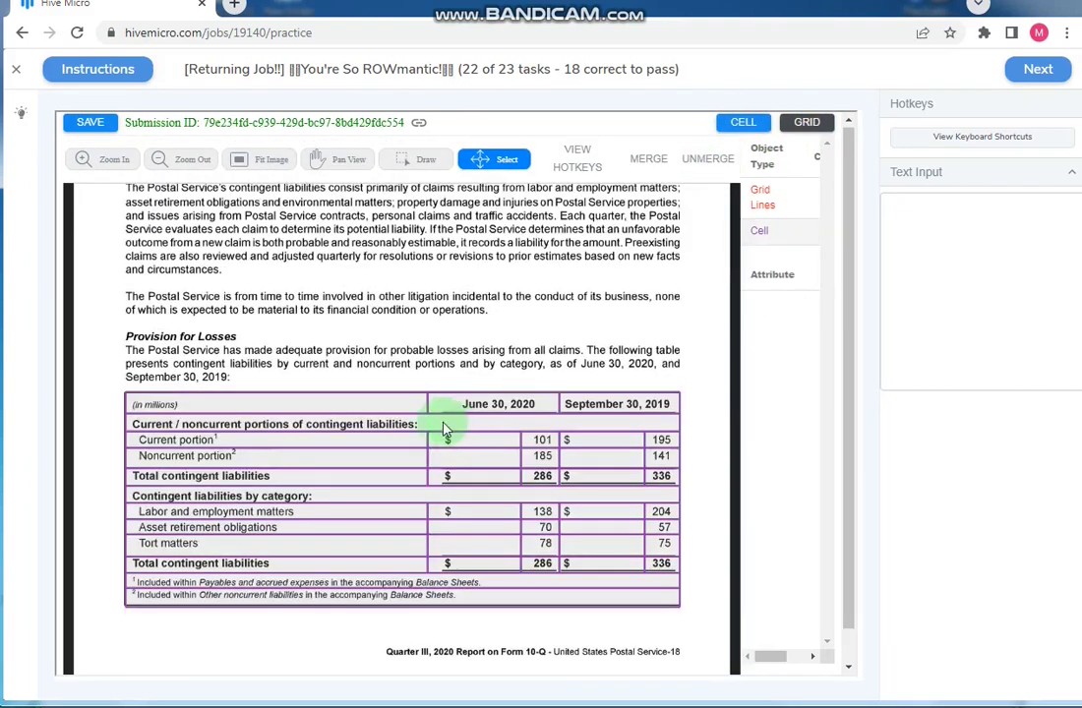
click(708, 161)
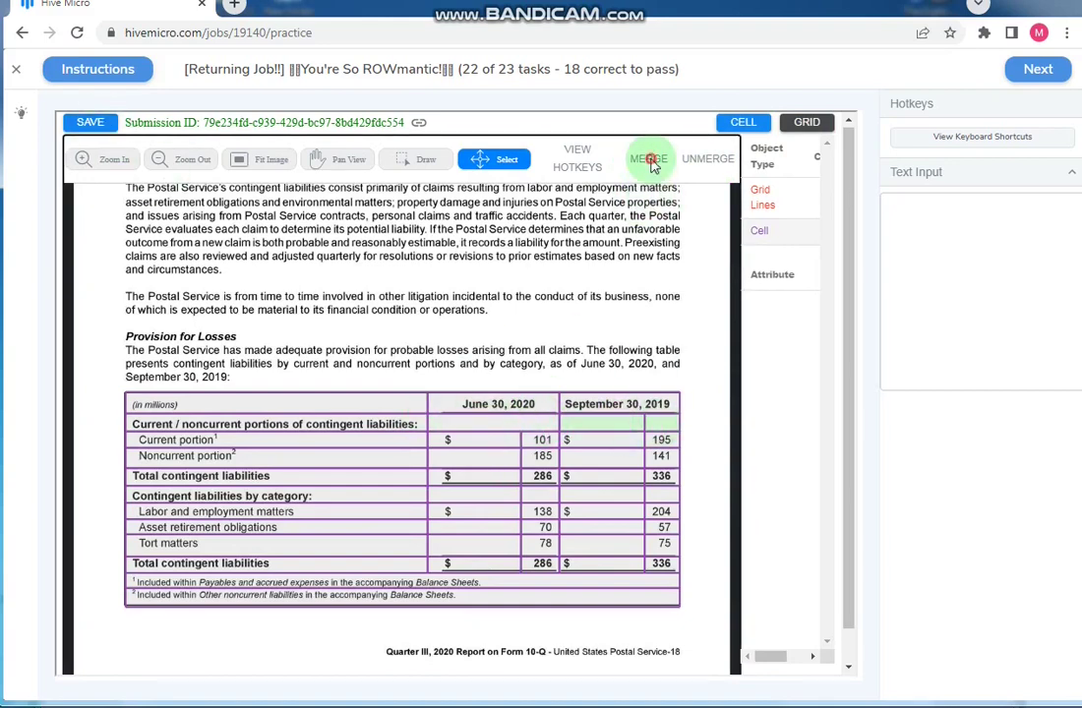
- Paste the submission ID into the answer field and submit
right_click(898, 216)
click(946, 316)
click(1034, 77)
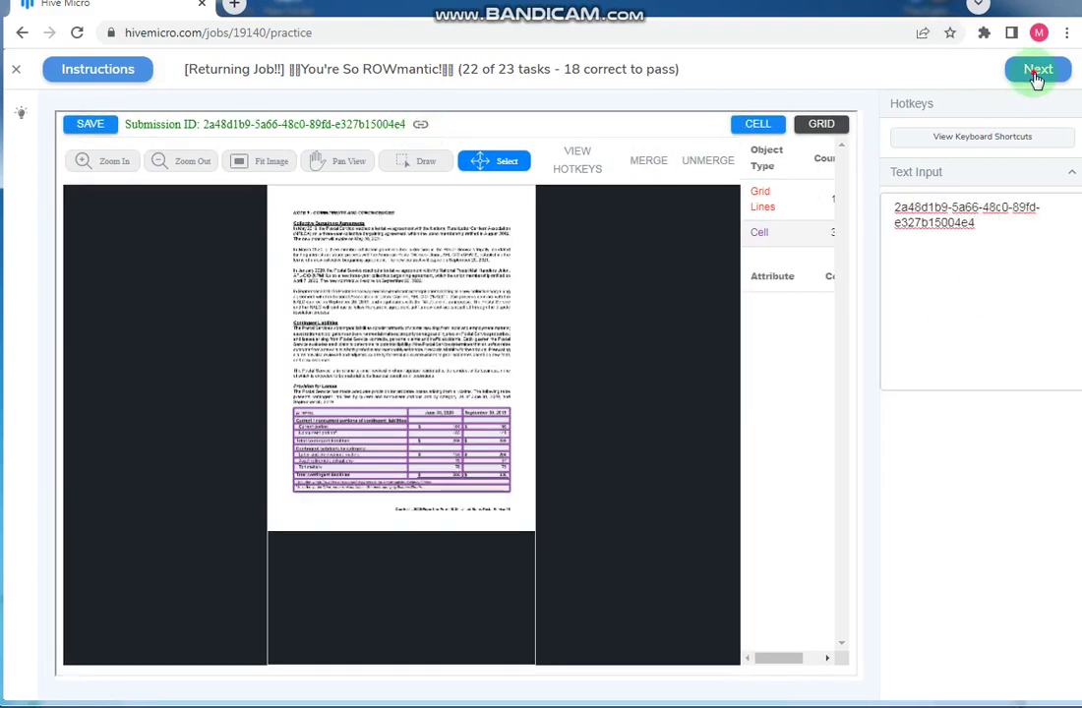
- Confirm the submission and dismiss the panel to reach task 23
click(1033, 68)
click(393, 111)
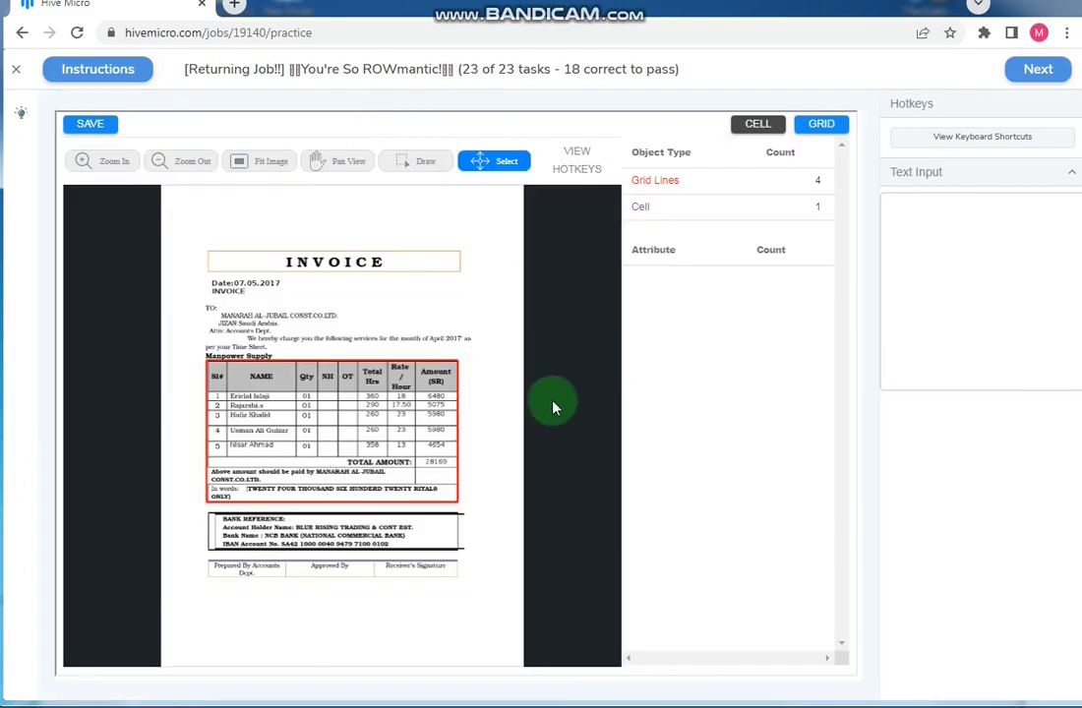
scroll(212, 575, up, 2)
scroll(239, 564, up, 2)
- Add row lines under the header, between data rows, around TOTAL AMOUNT and above In words
key(d)
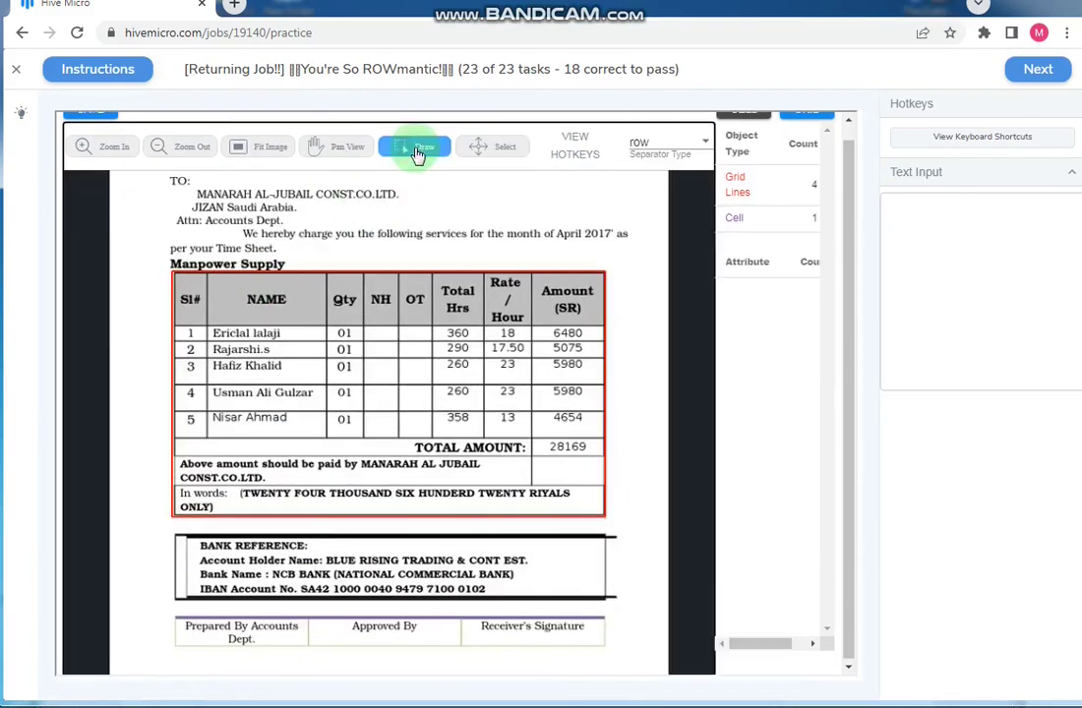
scroll(363, 386, up, 3)
click(403, 395)
click(413, 417)
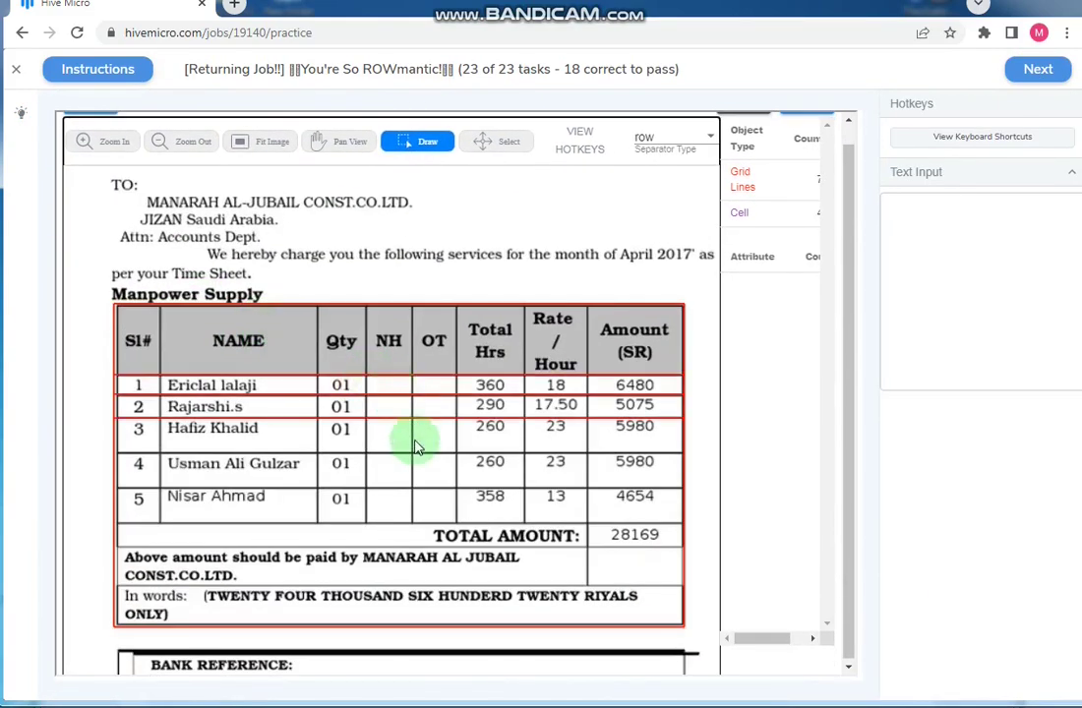
click(418, 453)
click(426, 482)
click(439, 522)
click(445, 540)
click(458, 588)
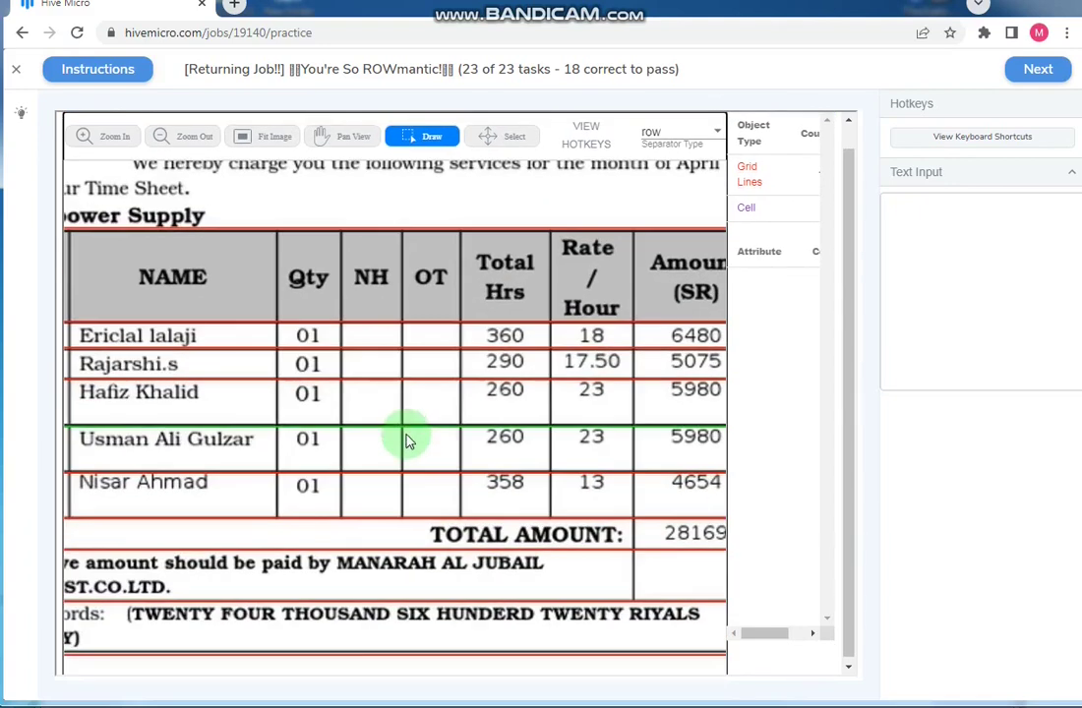
scroll(410, 439, up, 2)
scroll(413, 369, down, 2)
- Add column lines between Qty and NH and between NH and OT
click(678, 157)
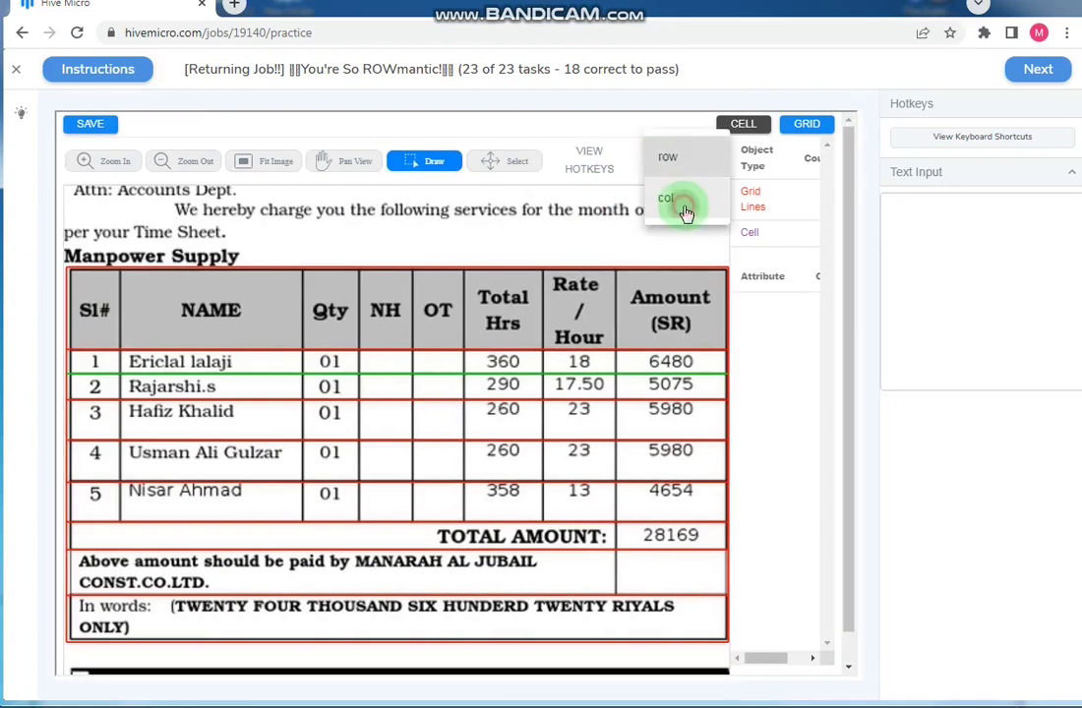
click(688, 209)
click(359, 311)
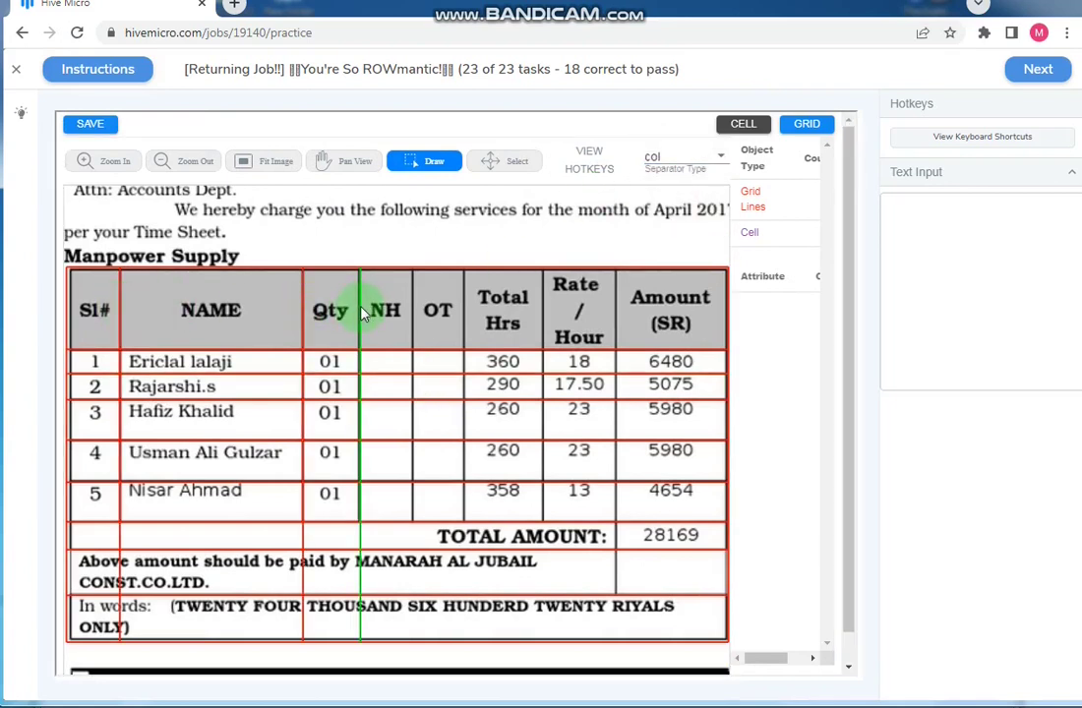
click(412, 310)
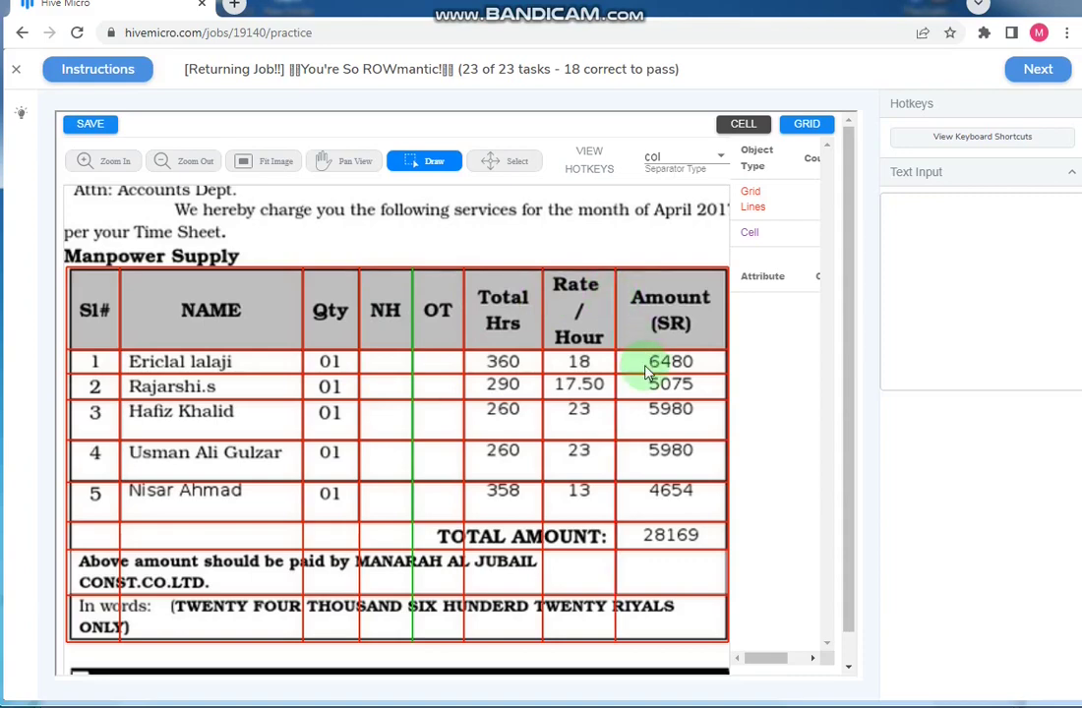
click(497, 161)
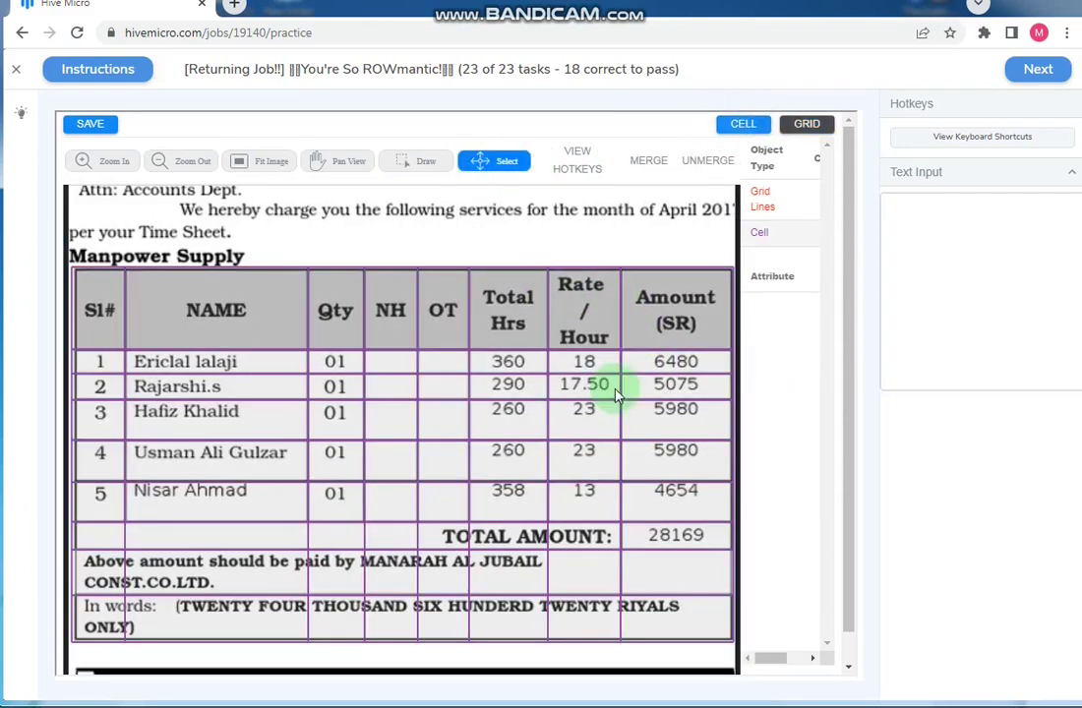
- Merge the Above amount row's text cells into a single cell
click(231, 581)
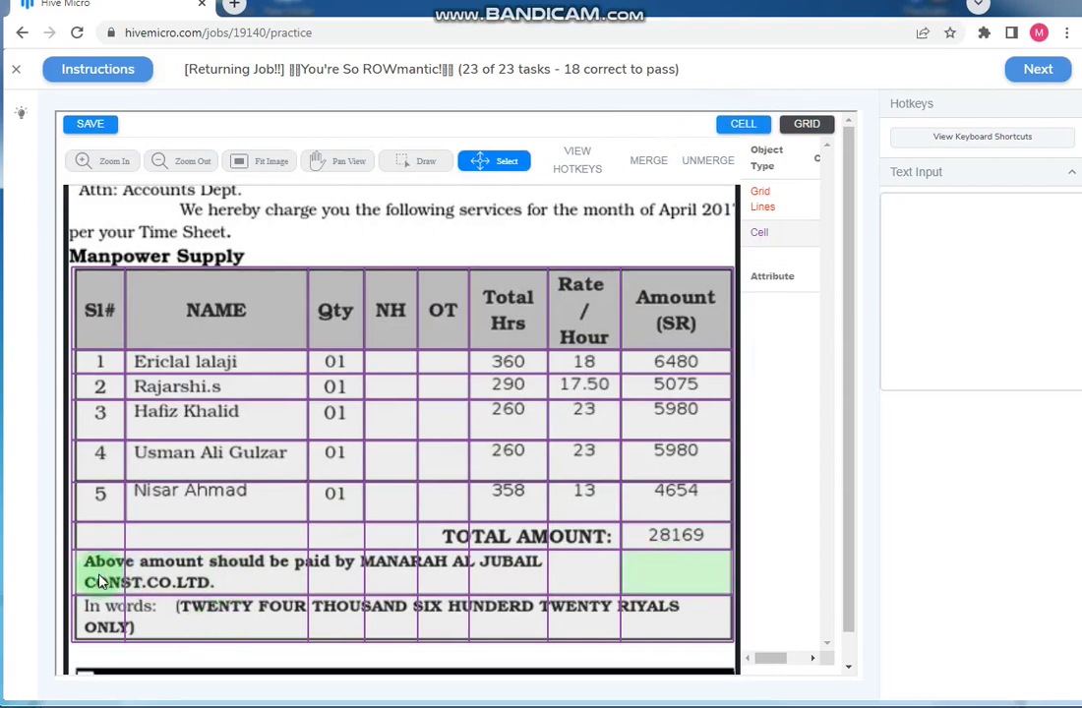
click(657, 571)
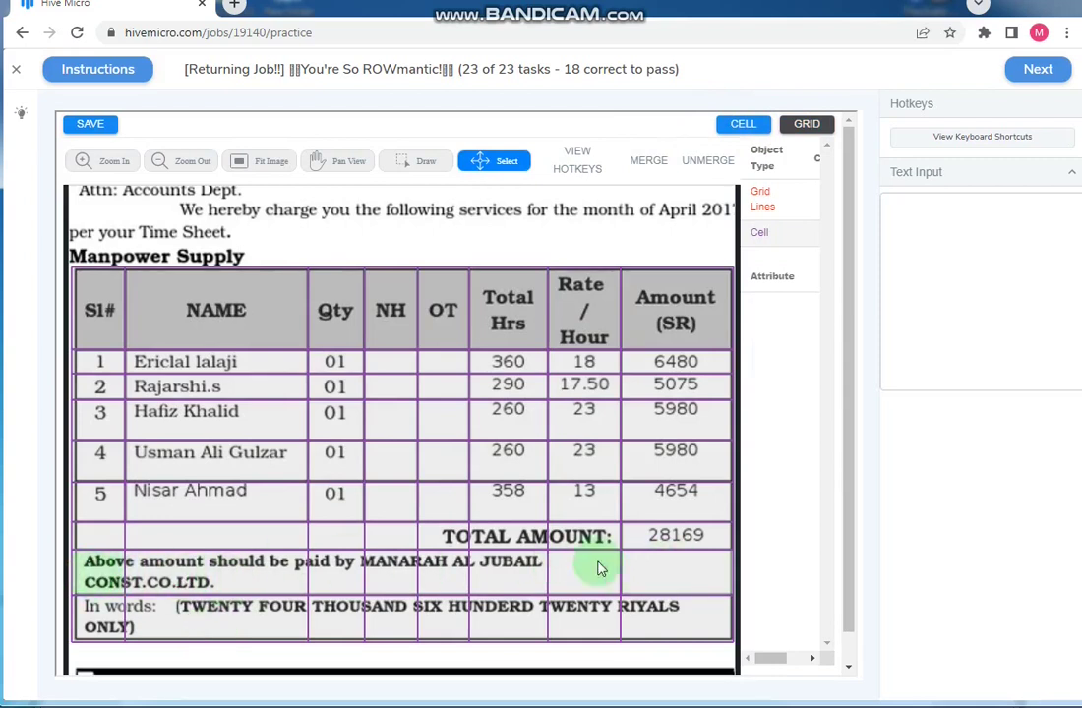
click(728, 123)
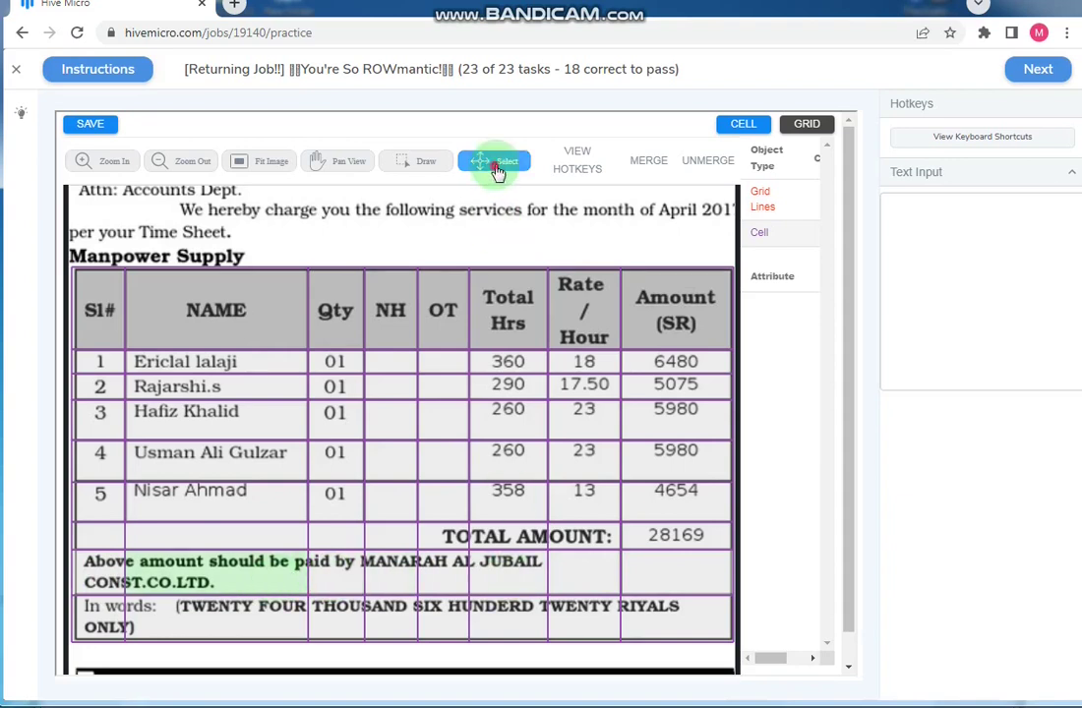
drag(93, 571, 669, 574)
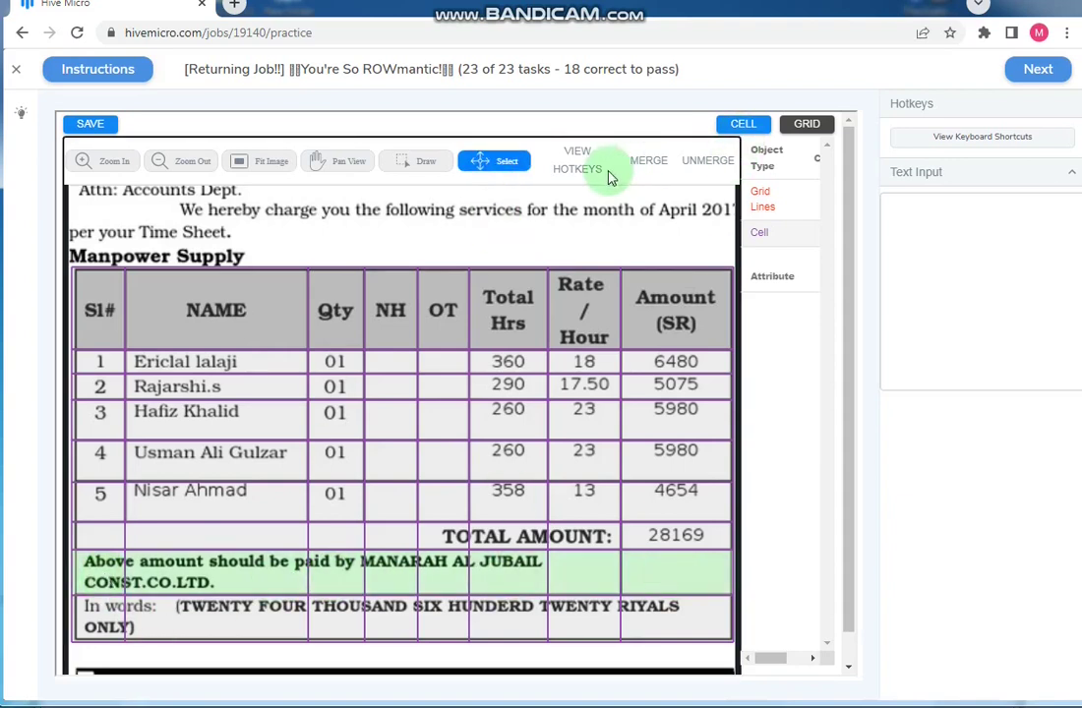
click(648, 160)
- Merge the In words row and the TOTAL AMOUNT label cells, then save the grid
drag(162, 630, 683, 634)
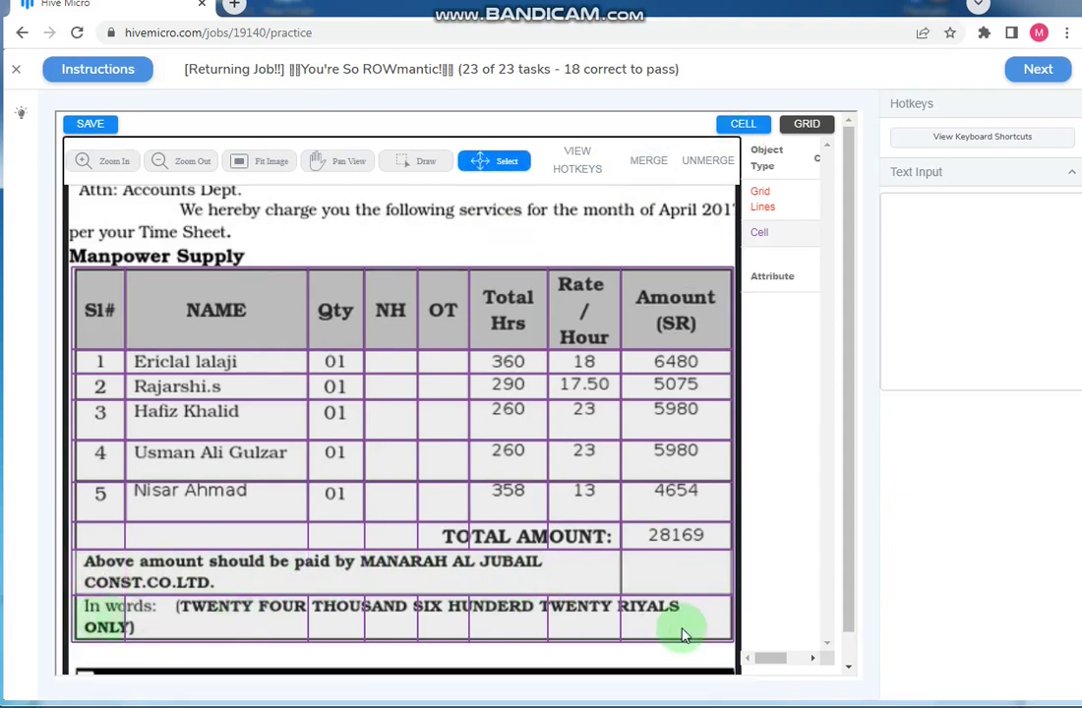
click(648, 167)
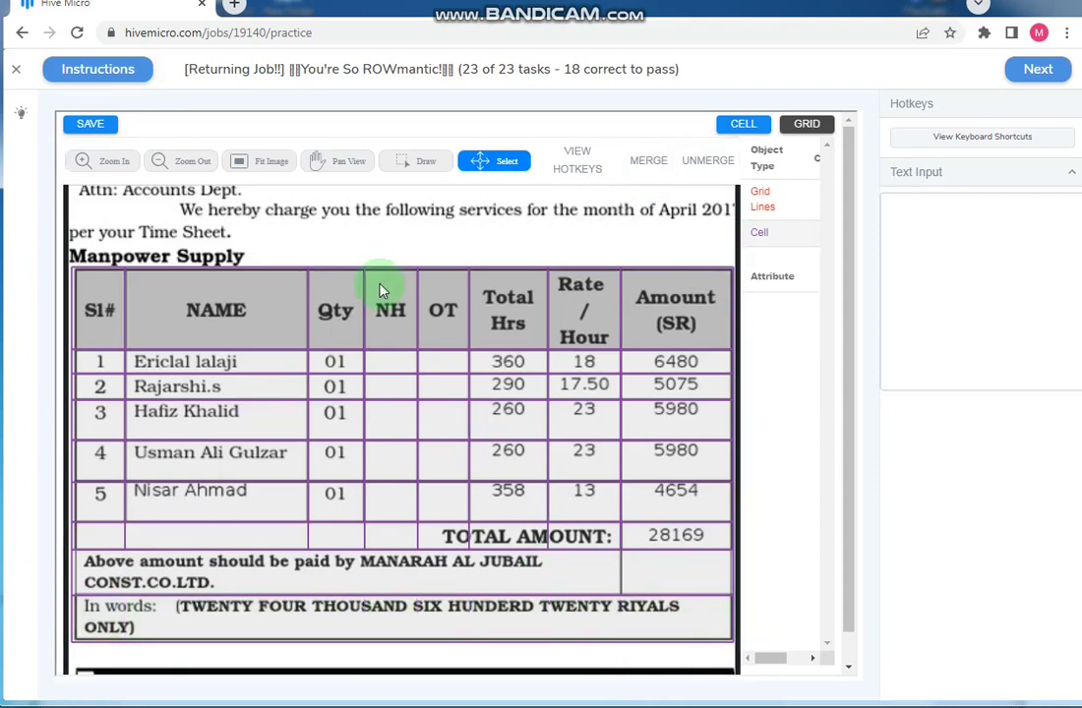
drag(98, 536, 603, 547)
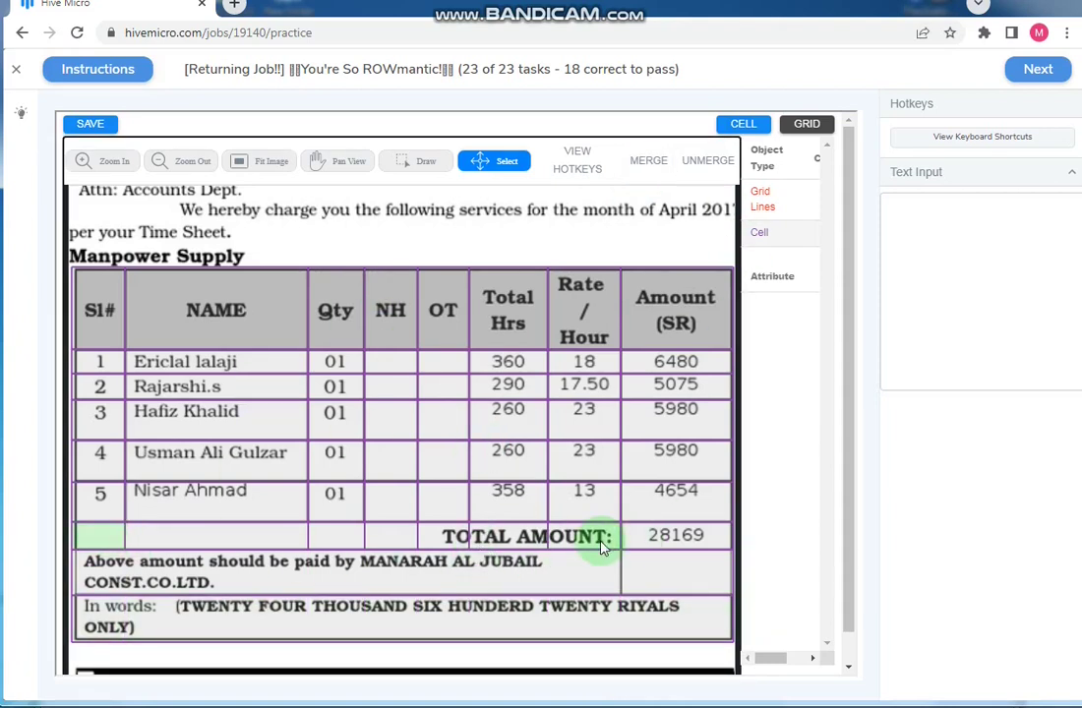
click(648, 160)
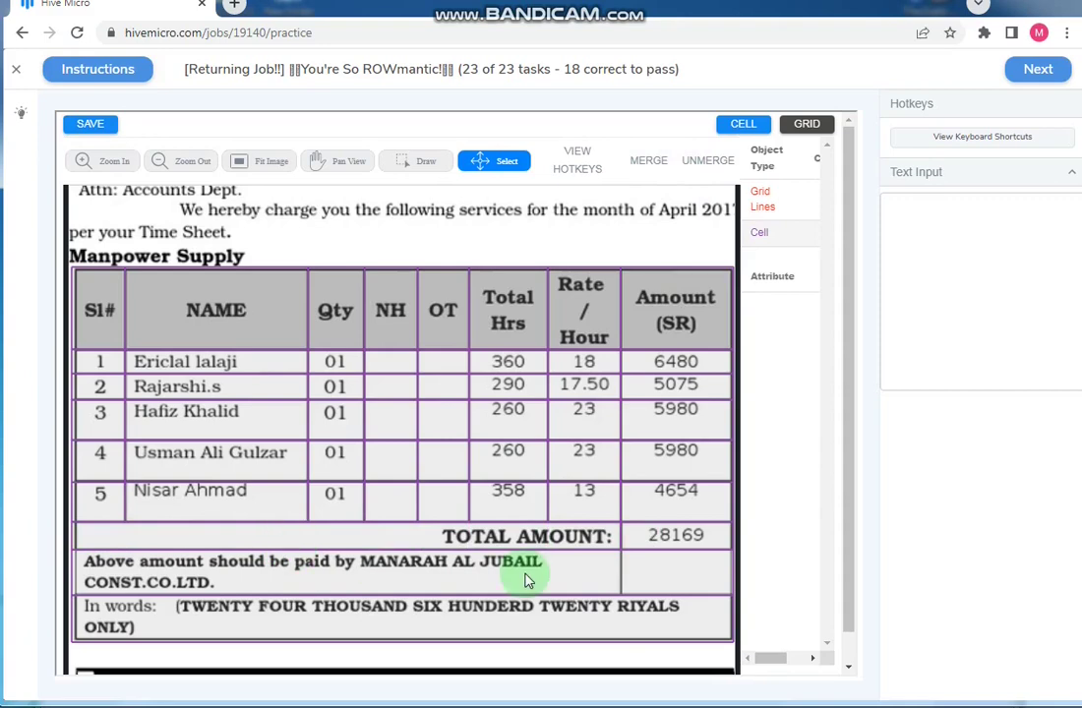
key(ctrl+s)
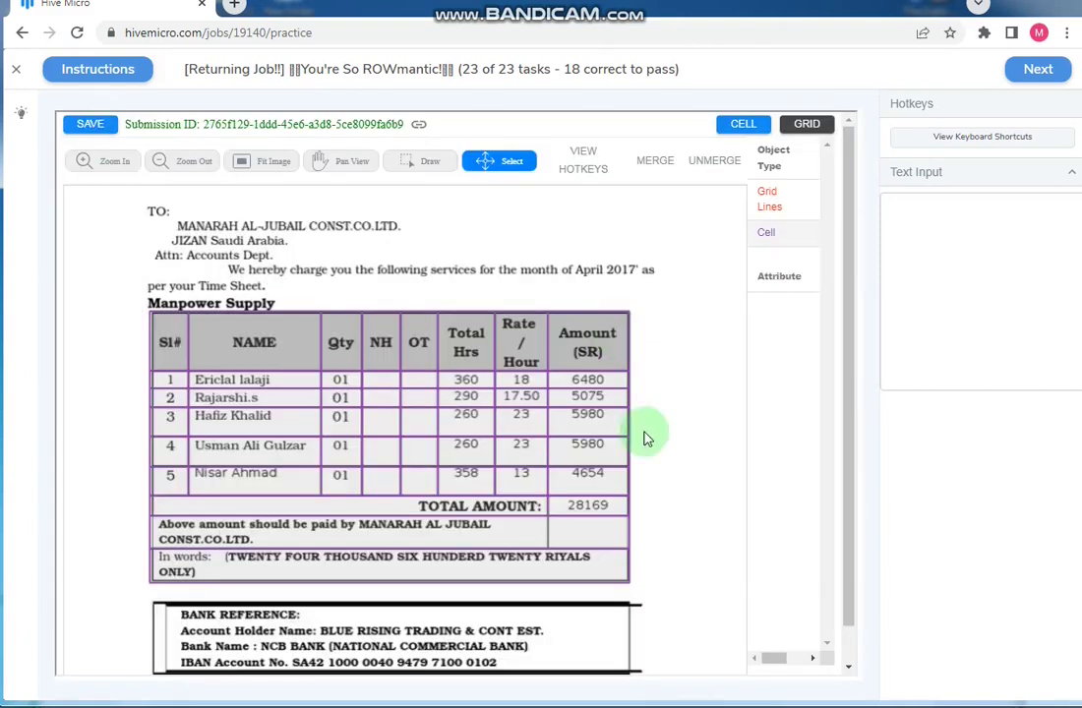
- Redo the Above amount row merge, leaving its amount cell separate
click(591, 538)
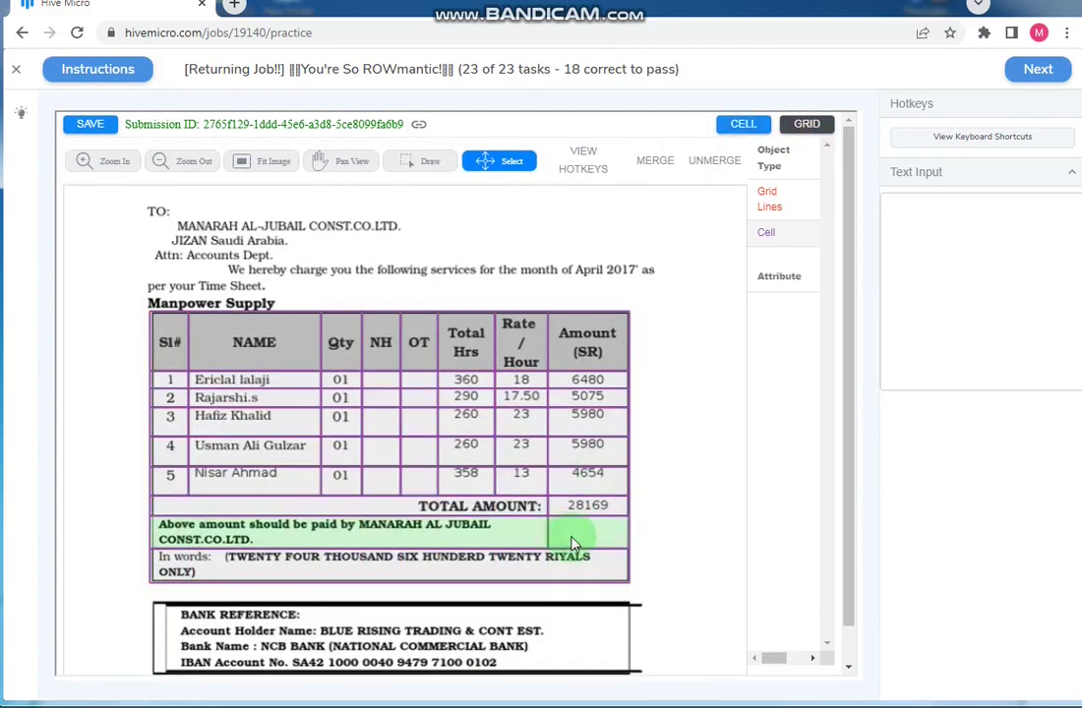
click(177, 539)
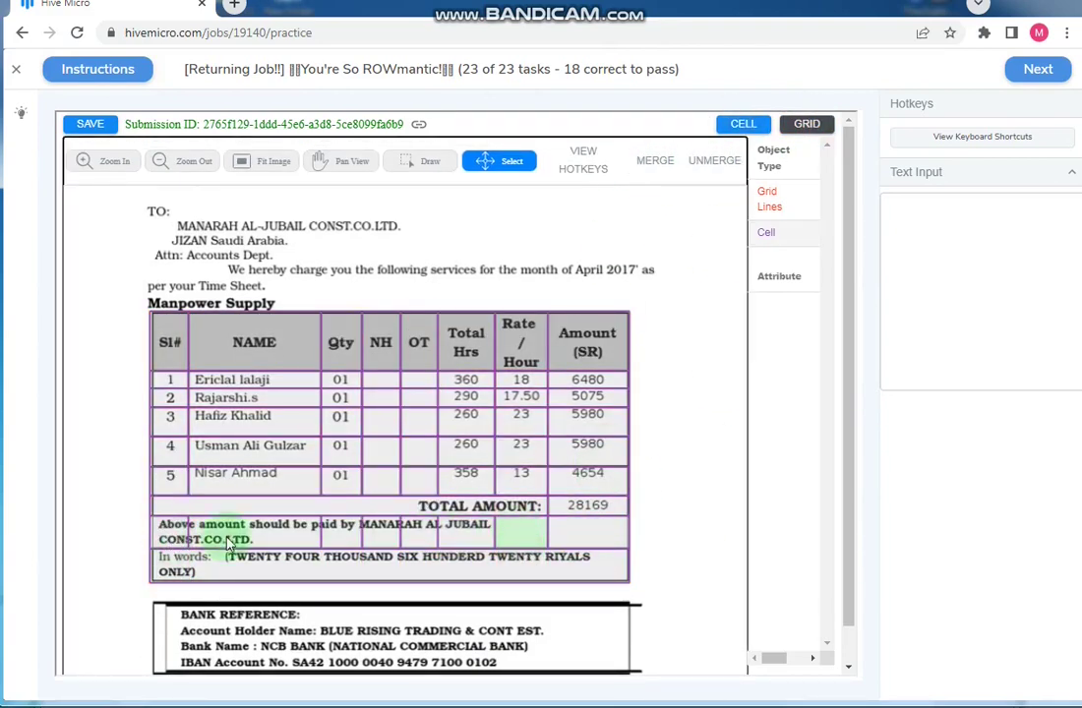
click(655, 160)
click(671, 551)
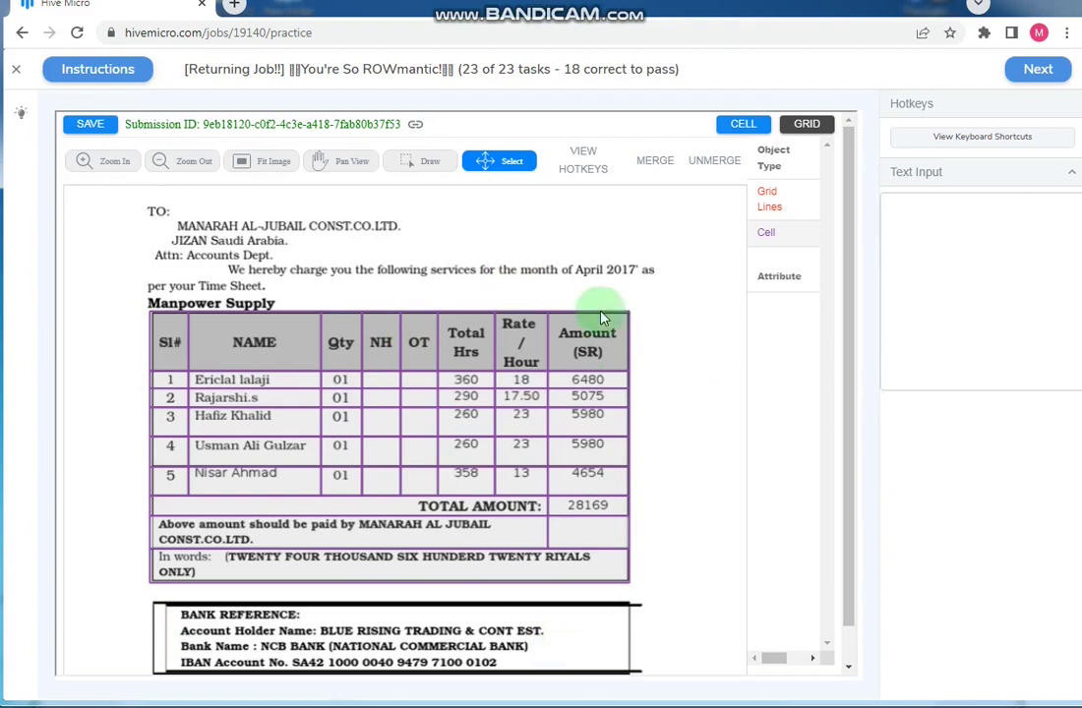
- Paste the submission ID into the answer field and submit the final task
click(853, 108)
click(933, 232)
text(9eb18120-c0f2-4c3e-a418-7fab80b37f53)
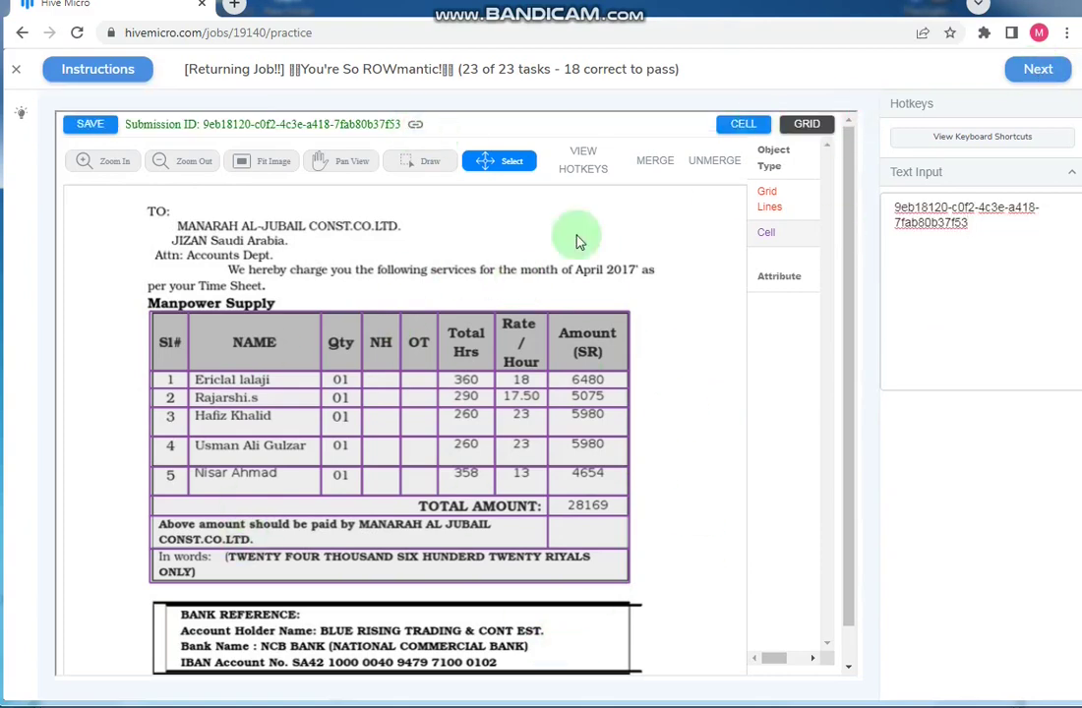
click(1043, 69)
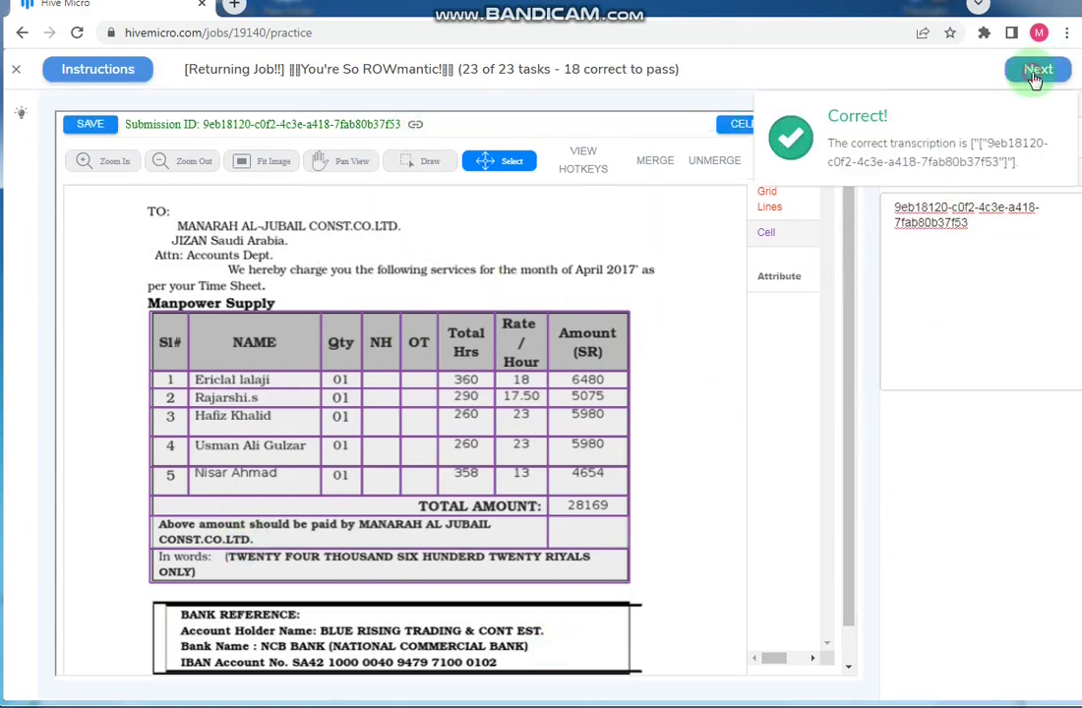
- Confirm the final submission and rate the job five stars
click(1035, 71)
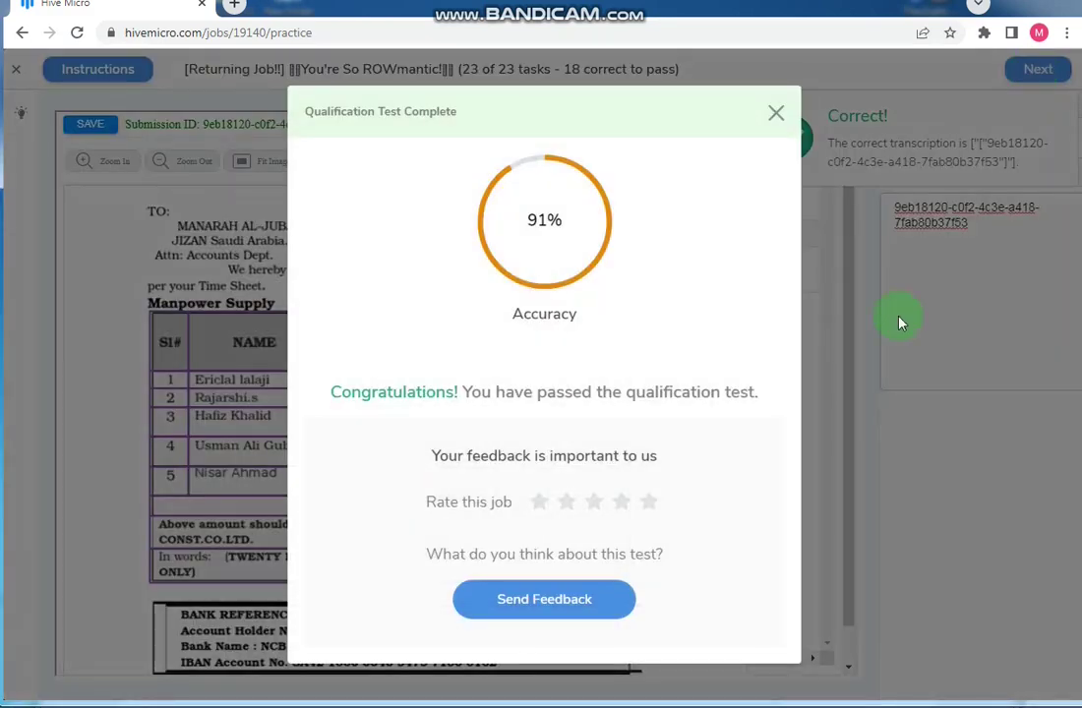
click(538, 501)
click(648, 502)
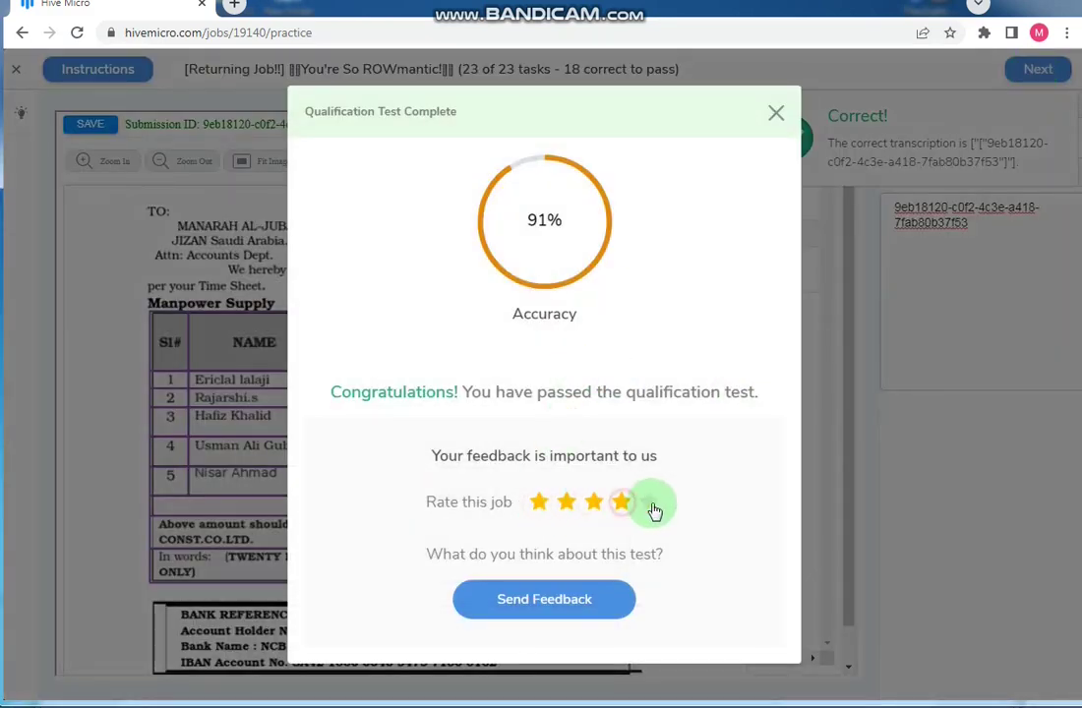
- Write and send feedback, then close the qualification test results
click(507, 609)
click(470, 580)
text(hard)
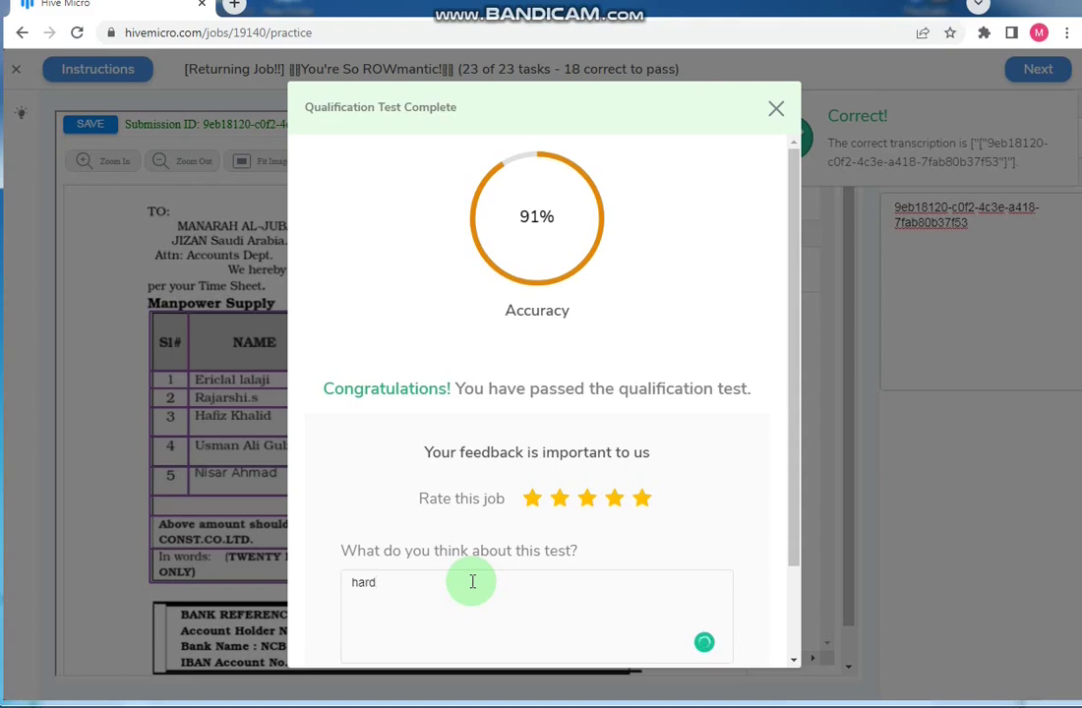
scroll(490, 546, down, 2)
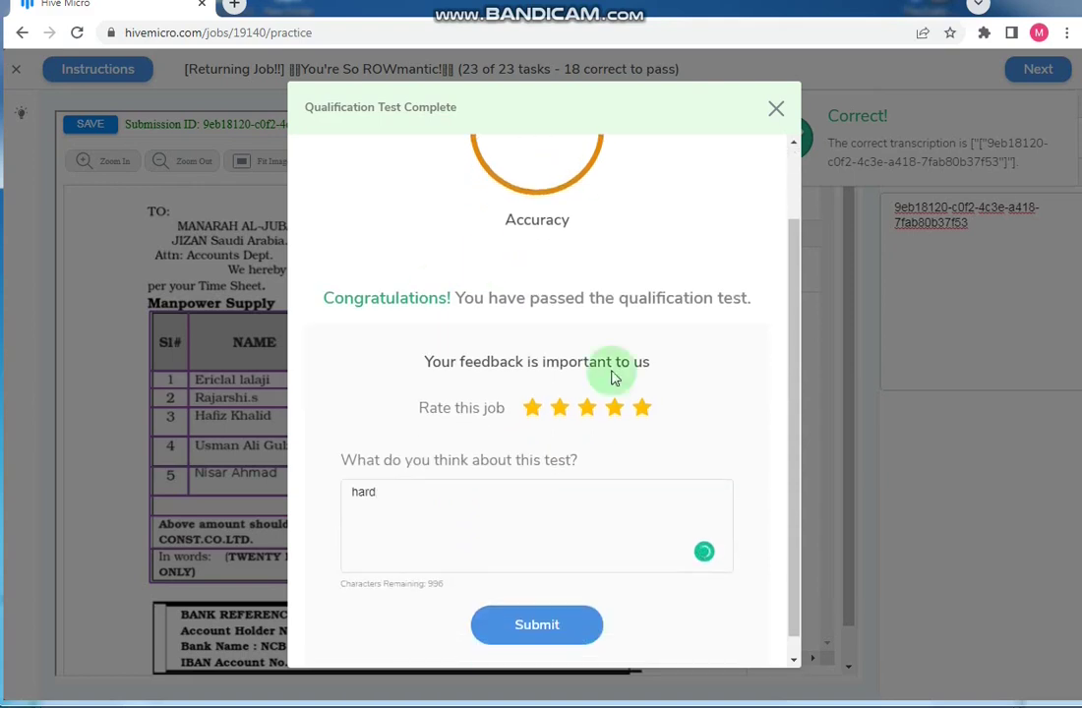
scroll(553, 646, up, 2)
scroll(543, 616, down, 2)
click(543, 605)
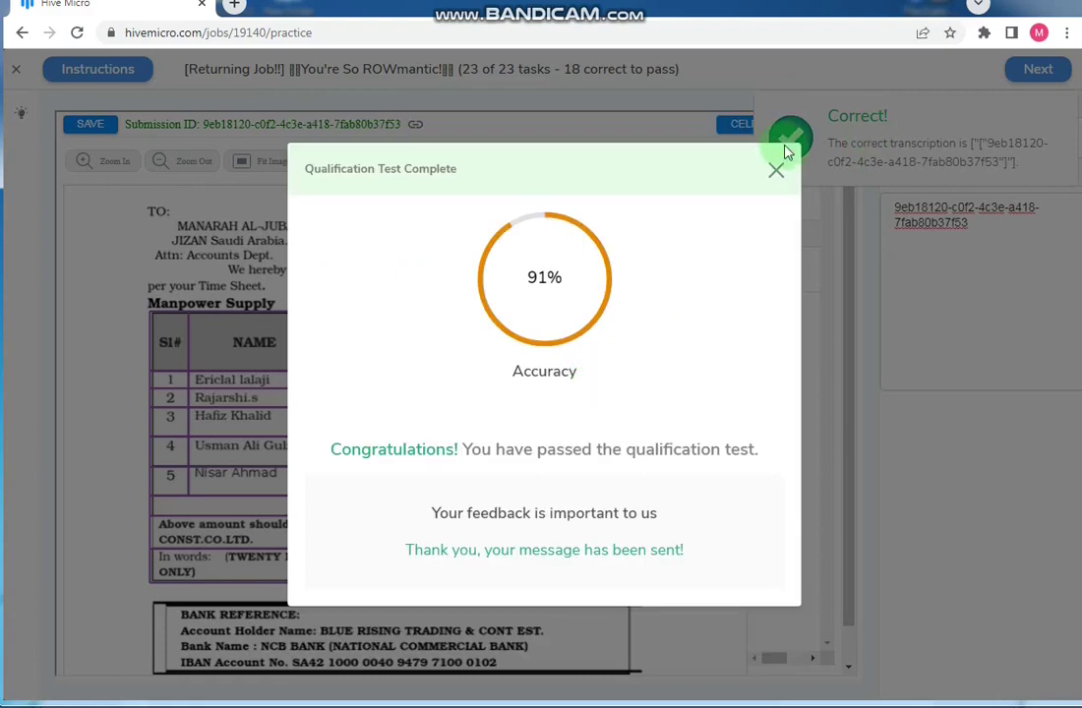
click(774, 169)
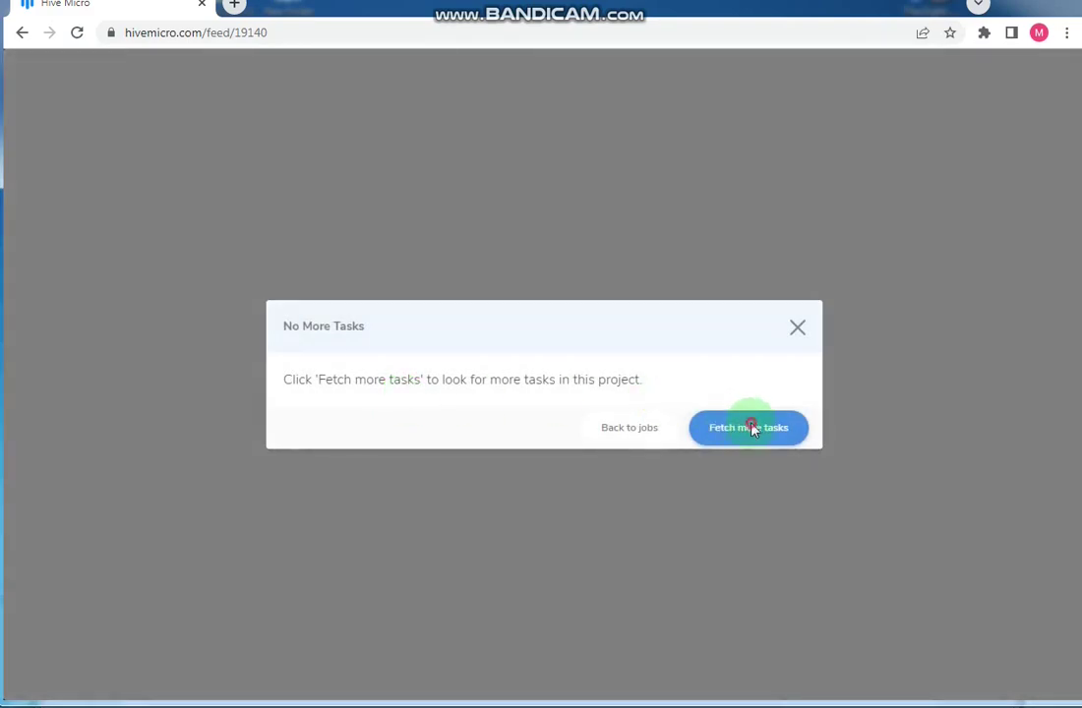
- Request more tasks four times until a paid $0.088 ROWmantic task with a journal table loads
click(762, 433)
click(716, 436)
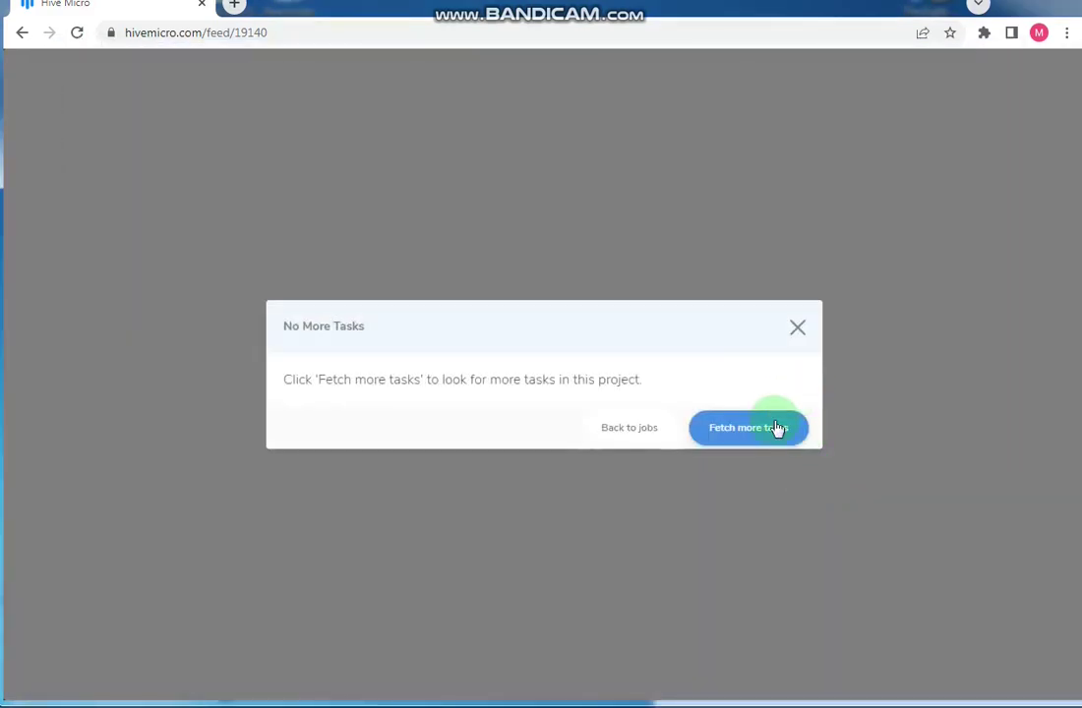
click(774, 428)
click(777, 433)
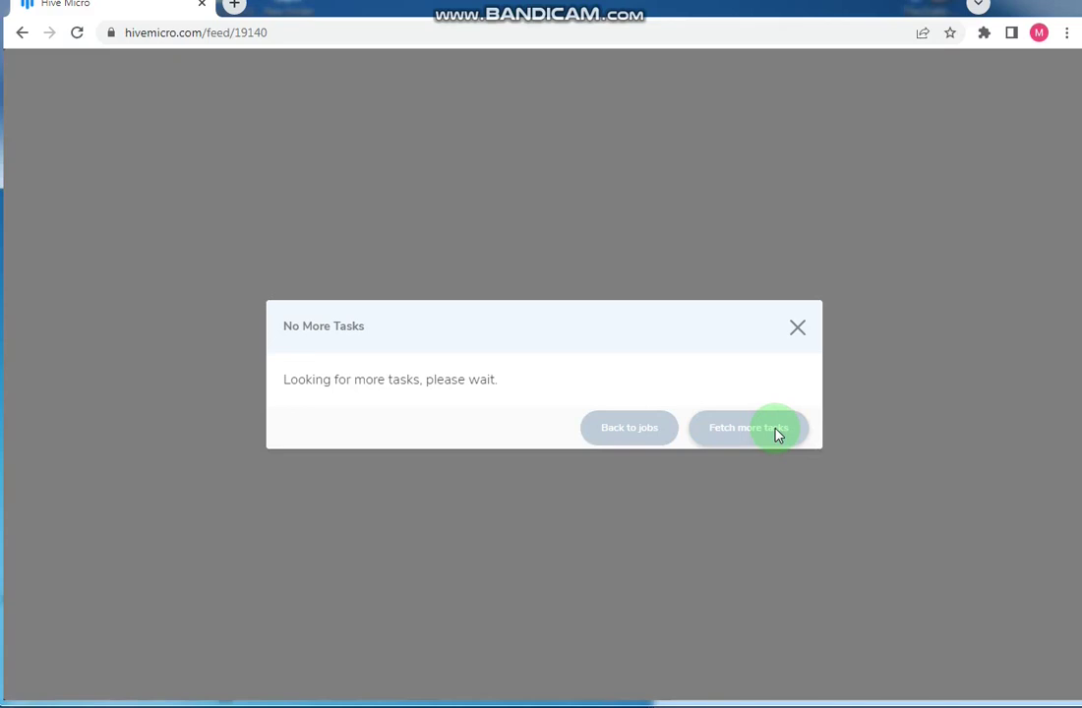
double_click(393, 69)
double_click(262, 61)
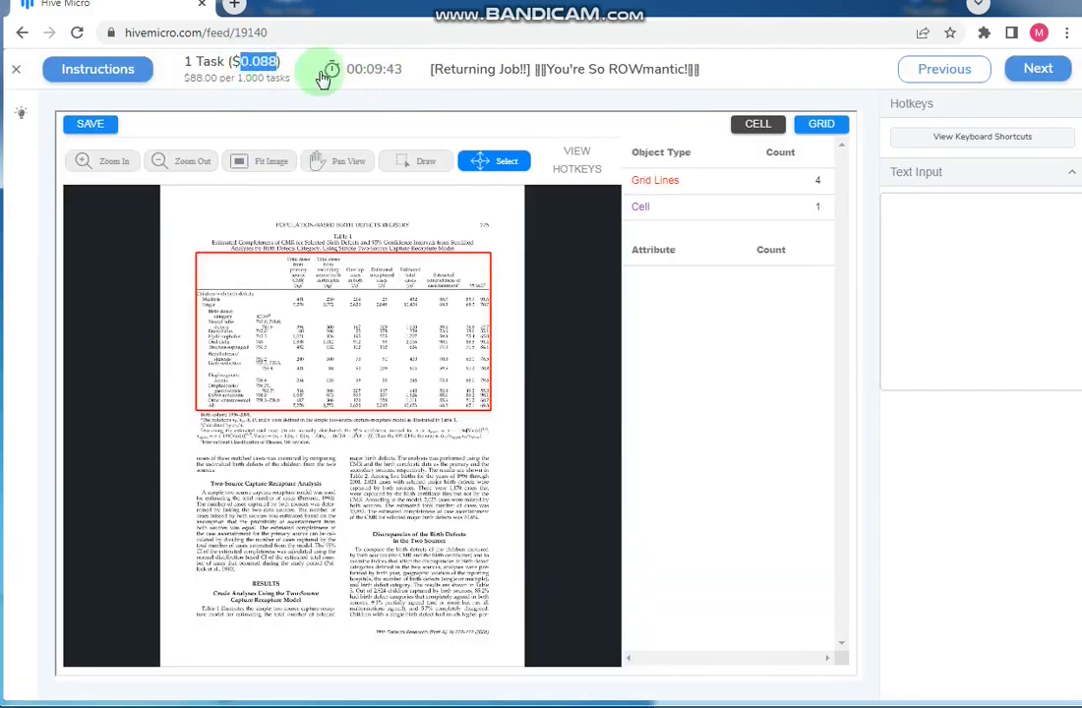
- With the Draw tool, add row lines under the headers, Children with birth defects and Multiple
click(285, 64)
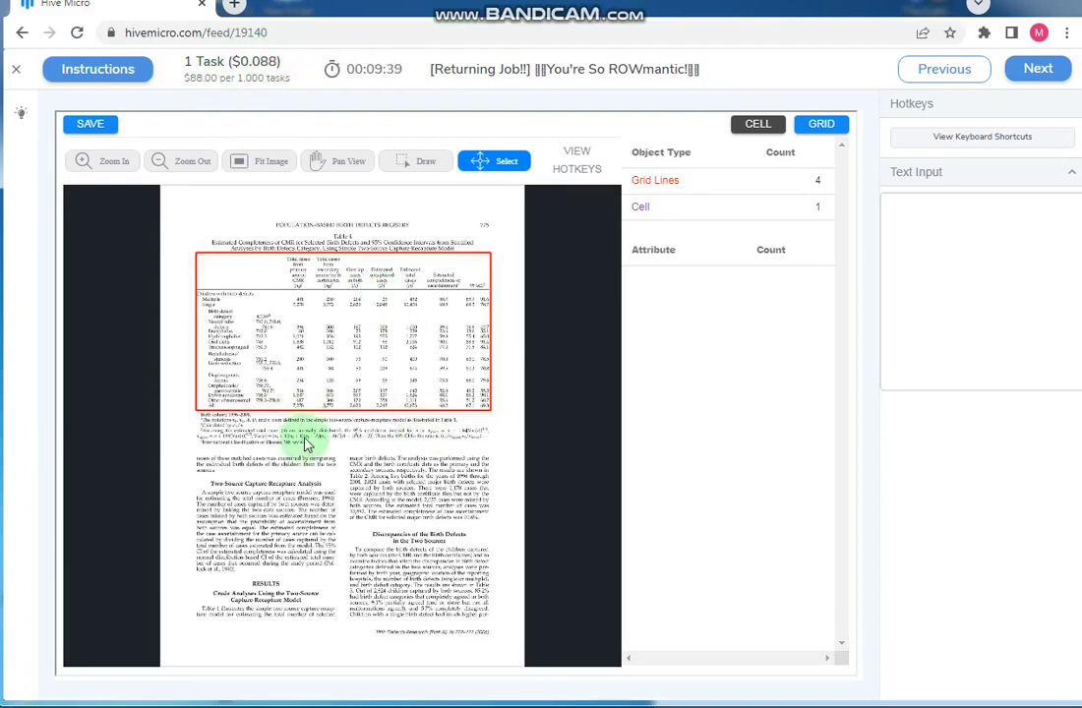
scroll(252, 310, up, 1)
scroll(252, 311, up, 1)
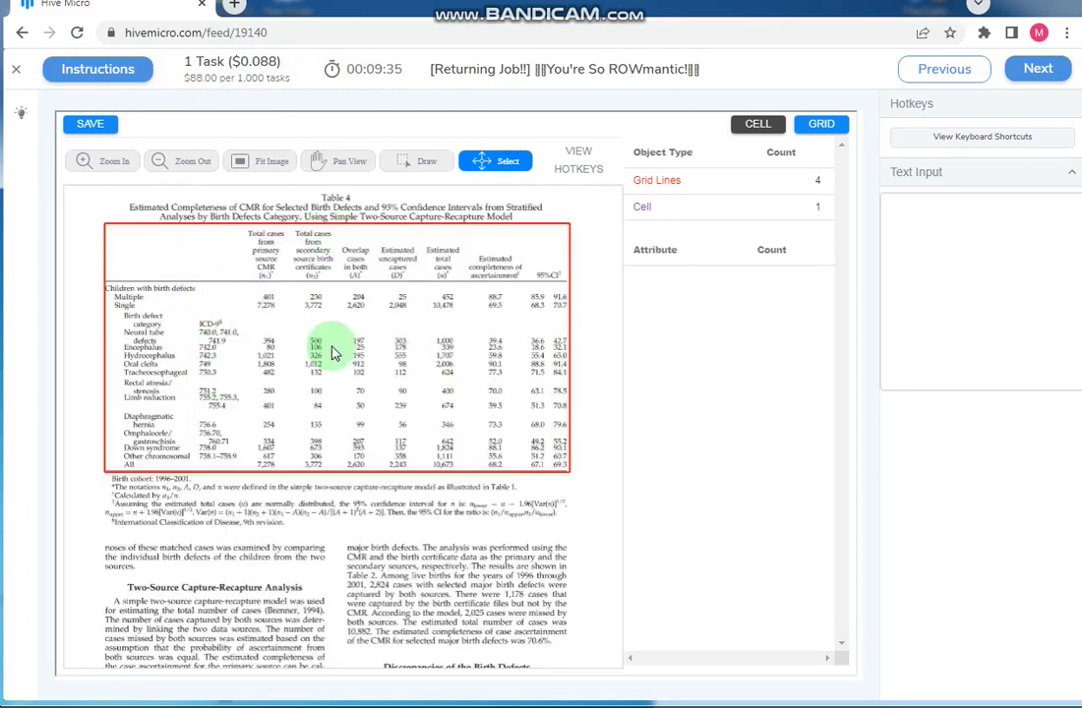
click(433, 162)
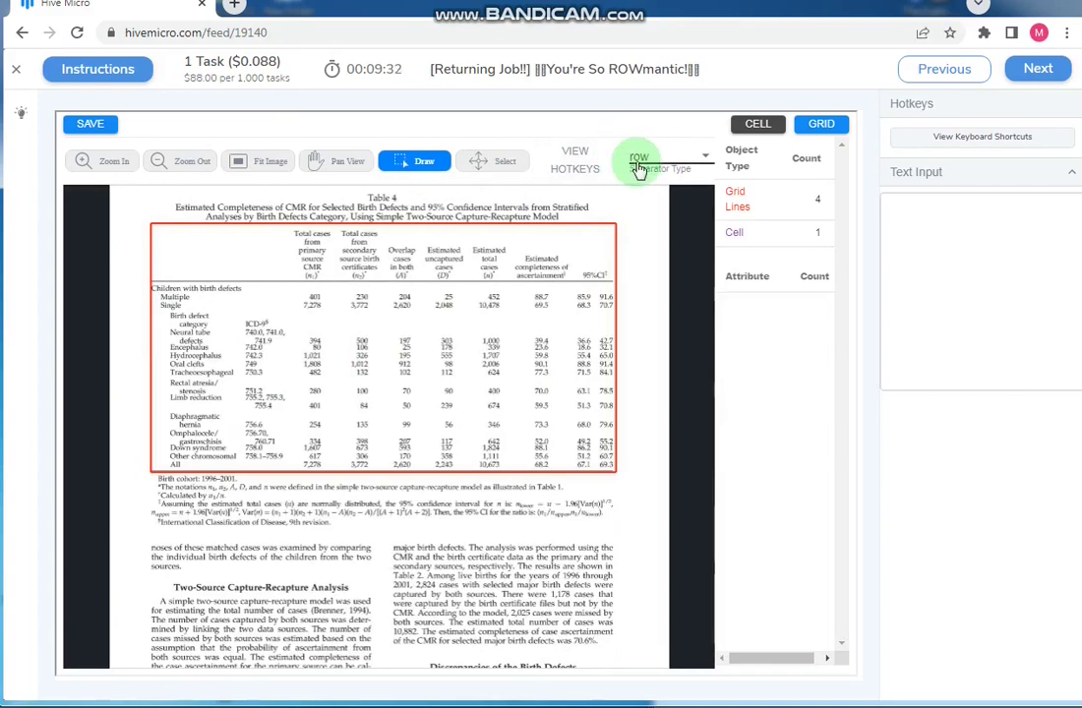
scroll(263, 287, up, 1)
scroll(265, 289, up, 1)
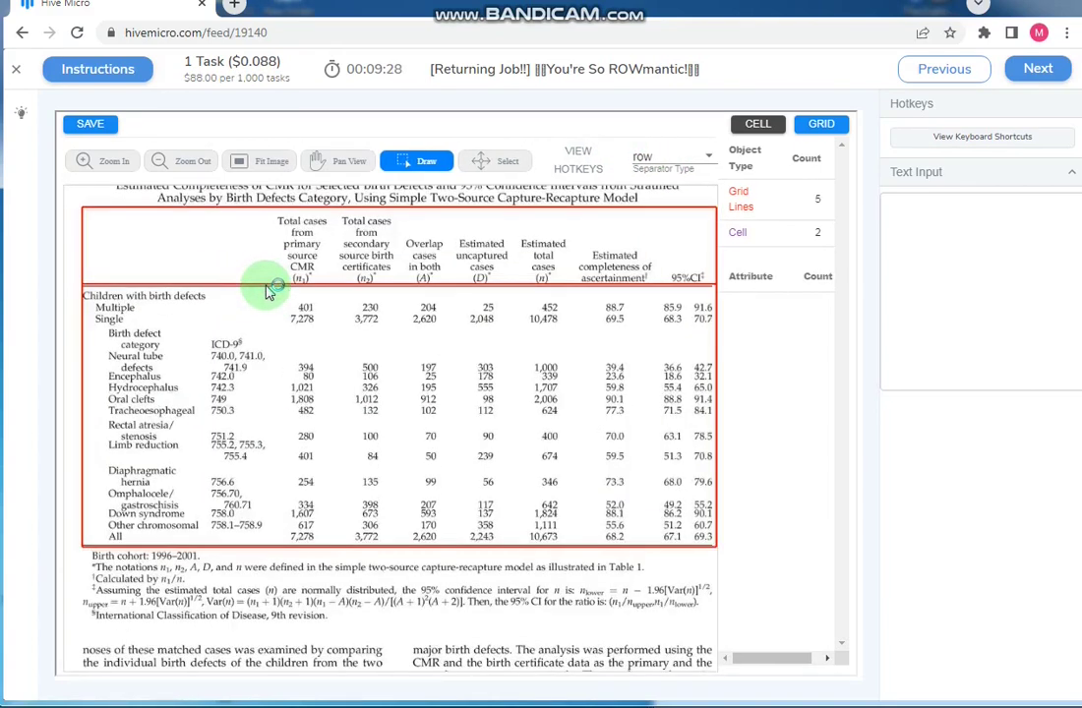
click(271, 285)
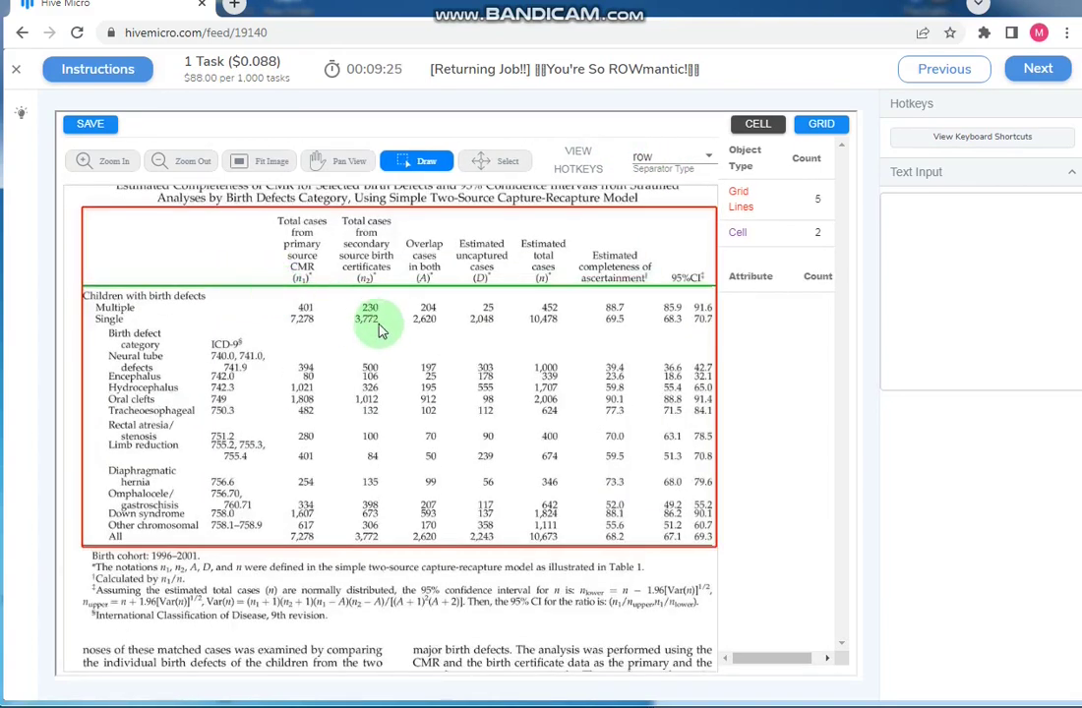
click(246, 302)
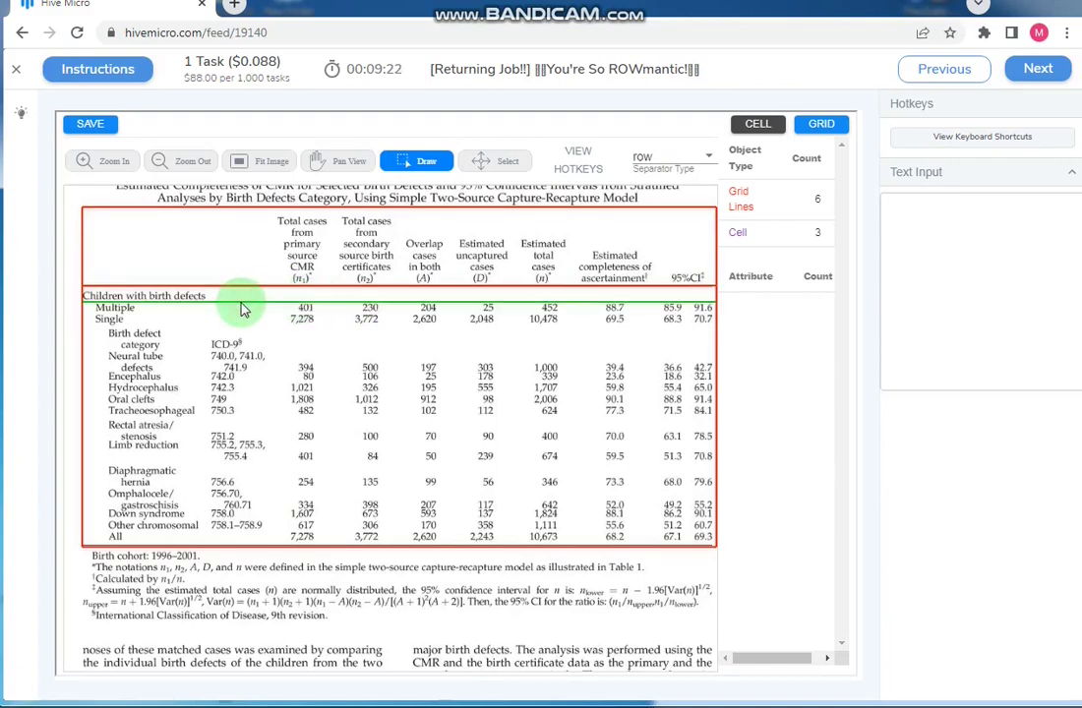
click(364, 313)
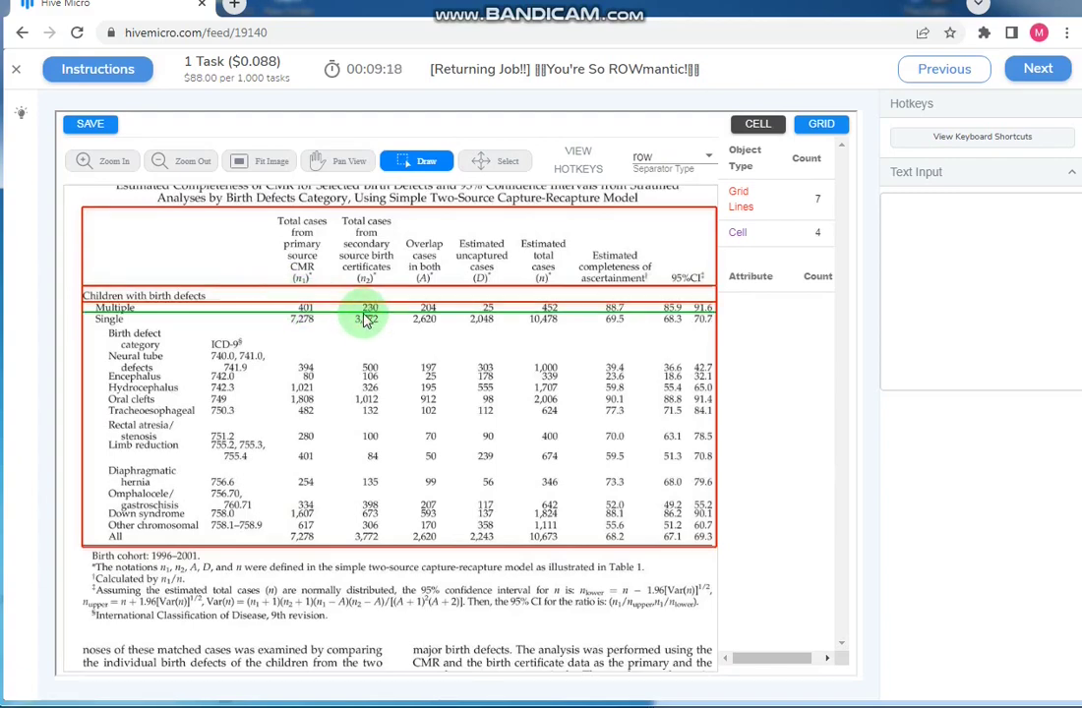
- Add row separators for Single, Birth defect, ICD-9, Neural tube, Hydrocephalus, Tracheoesophageal and Rectal atresia
scroll(182, 312, up, 2)
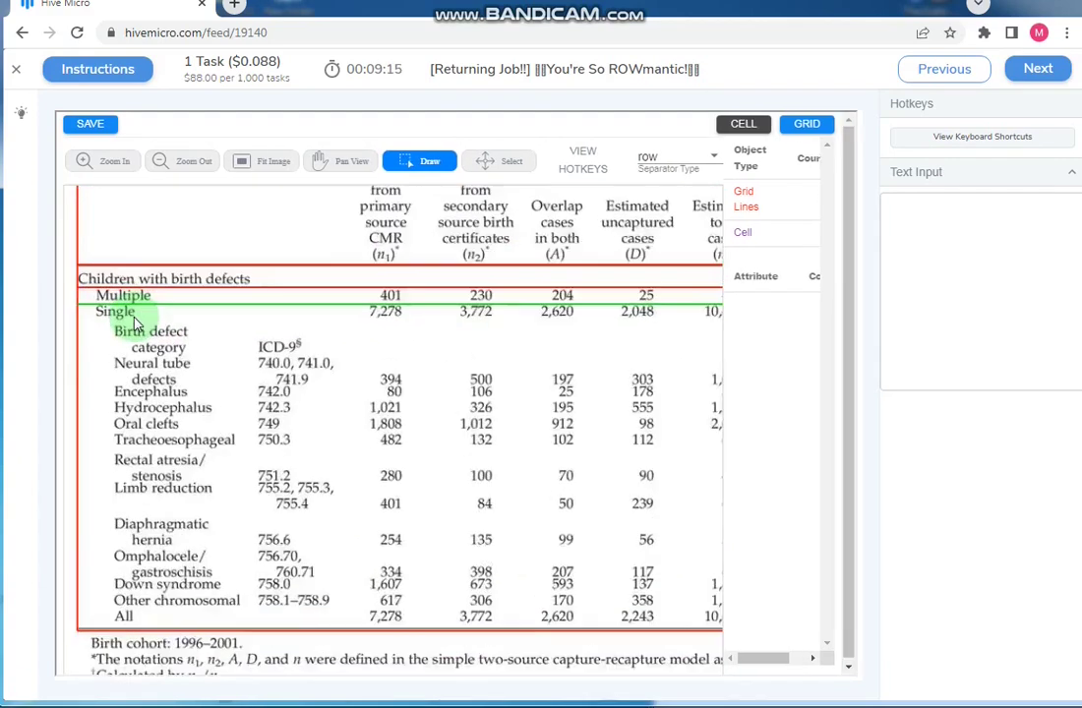
scroll(182, 312, down, 1)
click(317, 322)
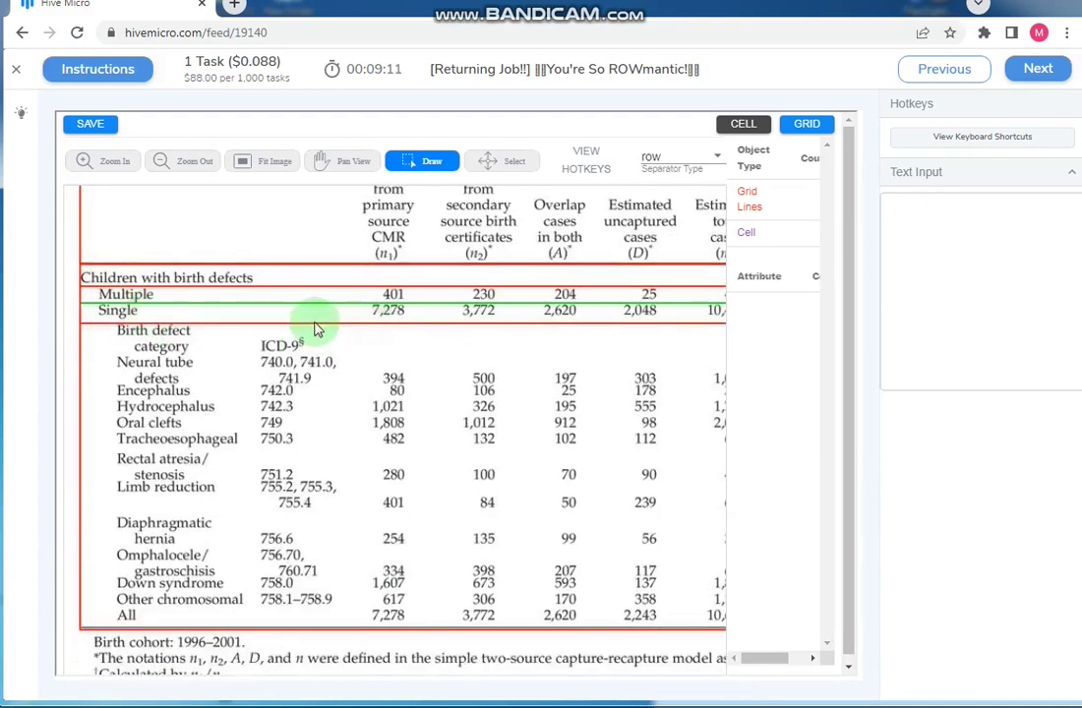
scroll(162, 344, down, 1)
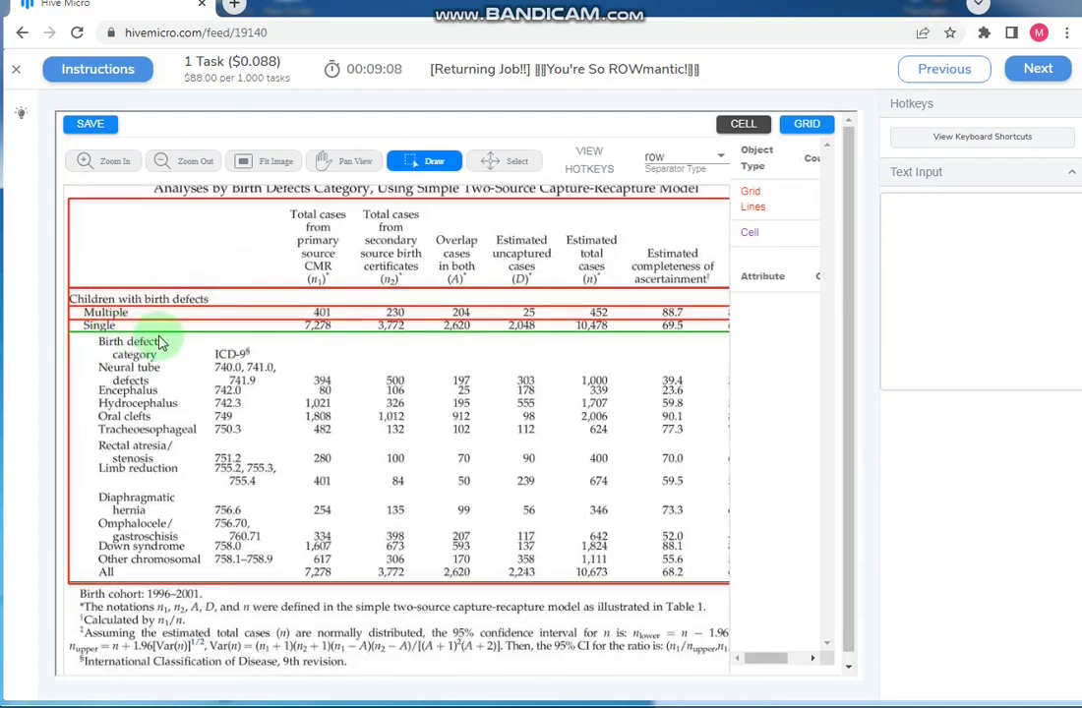
click(196, 345)
click(225, 359)
click(241, 372)
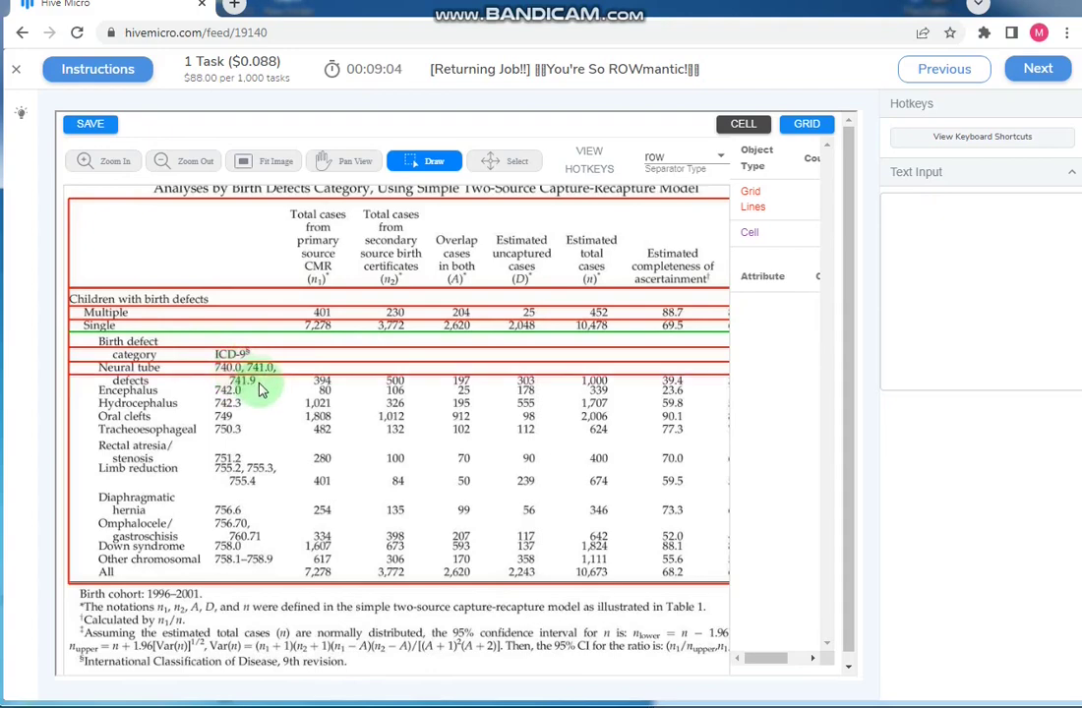
click(257, 384)
scroll(261, 391, up, 1)
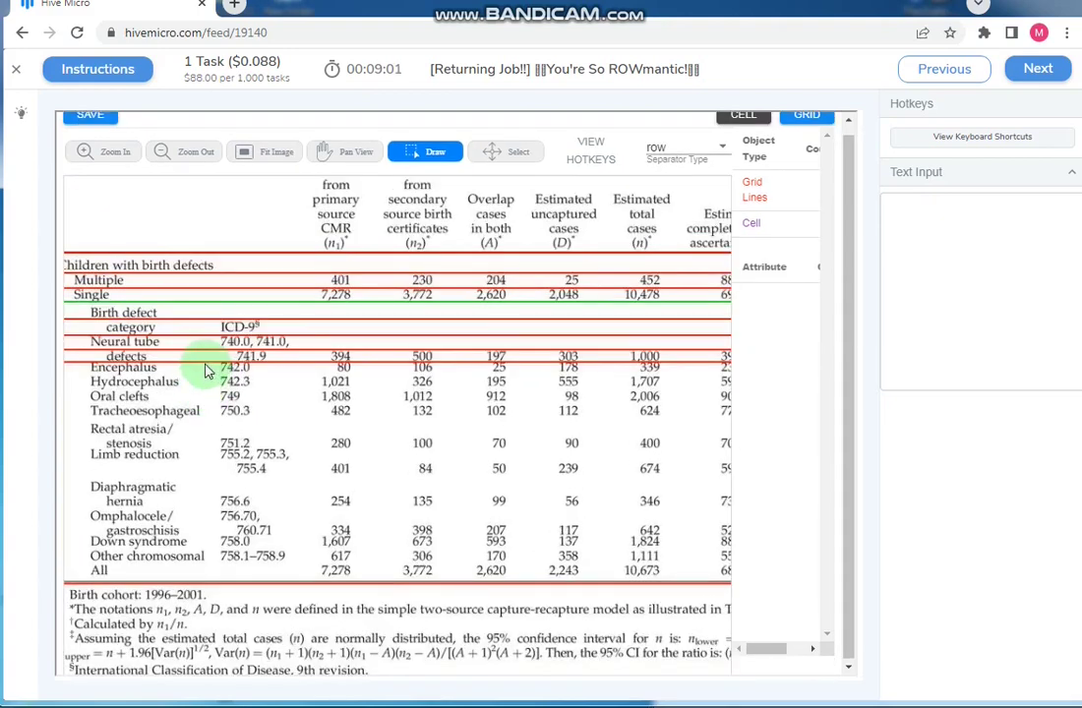
click(266, 336)
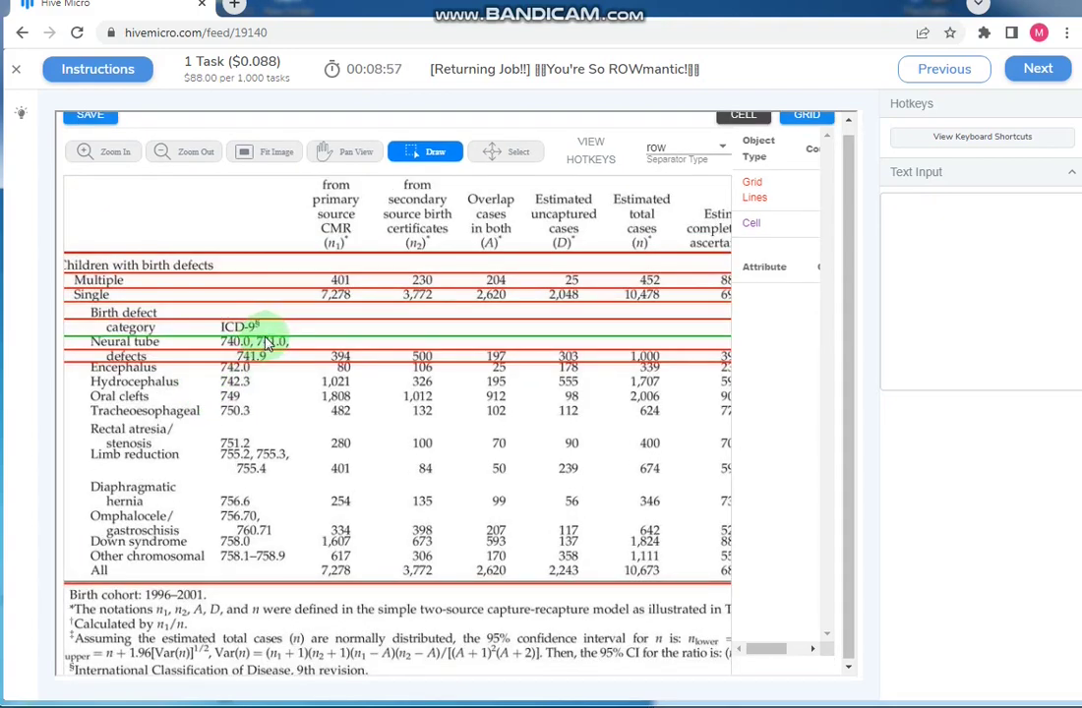
click(252, 389)
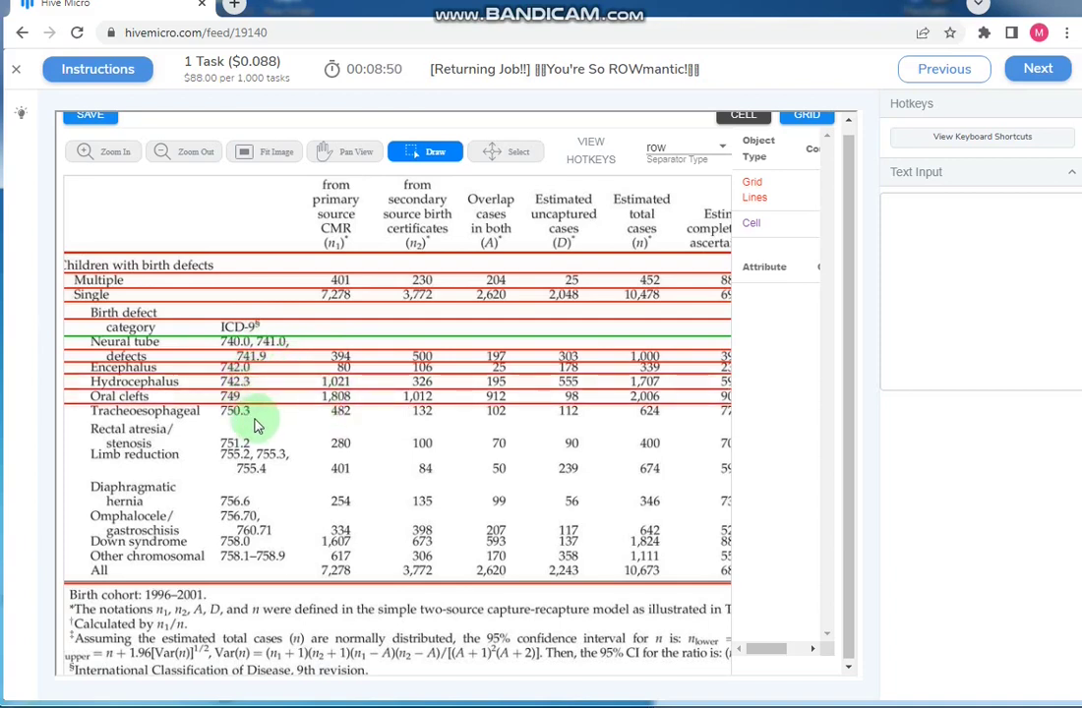
click(256, 421)
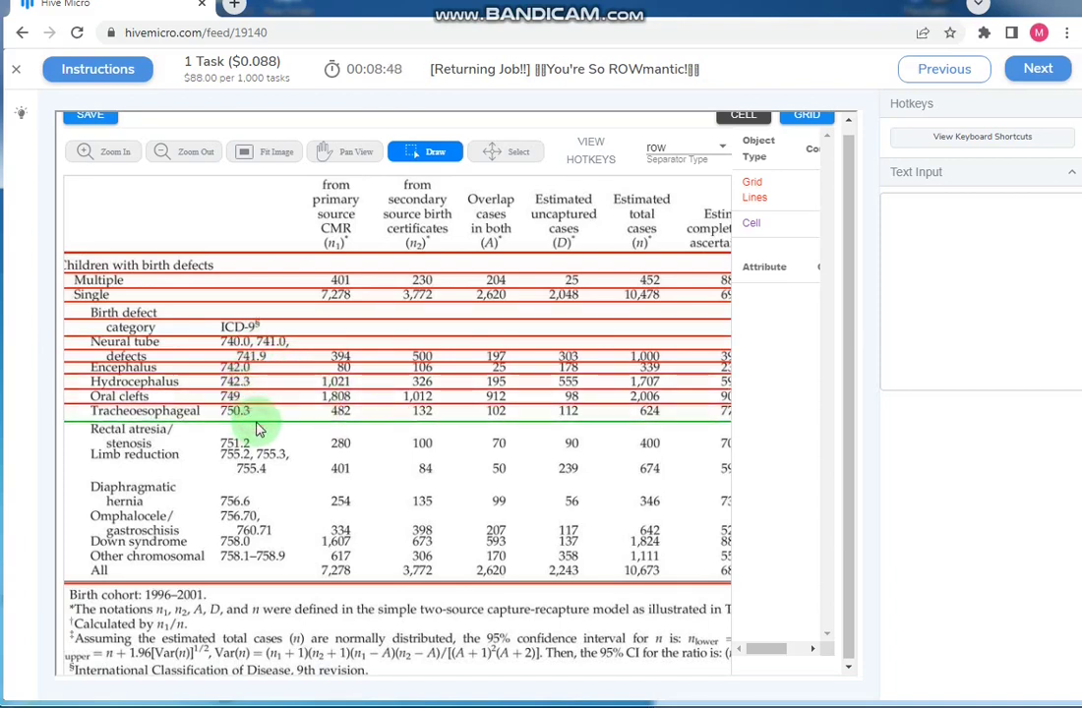
click(216, 452)
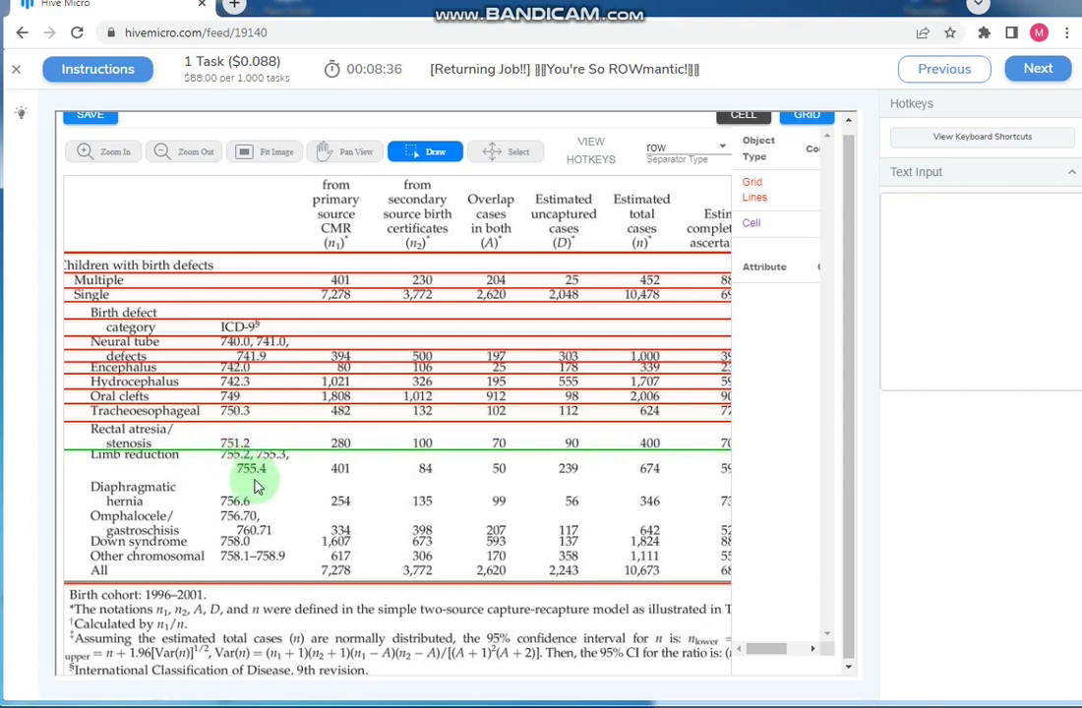
- Add row separators for Limb reduction, hernia, gastroschisis and Down syndrome, down to the All row
scroll(224, 433, down, 1)
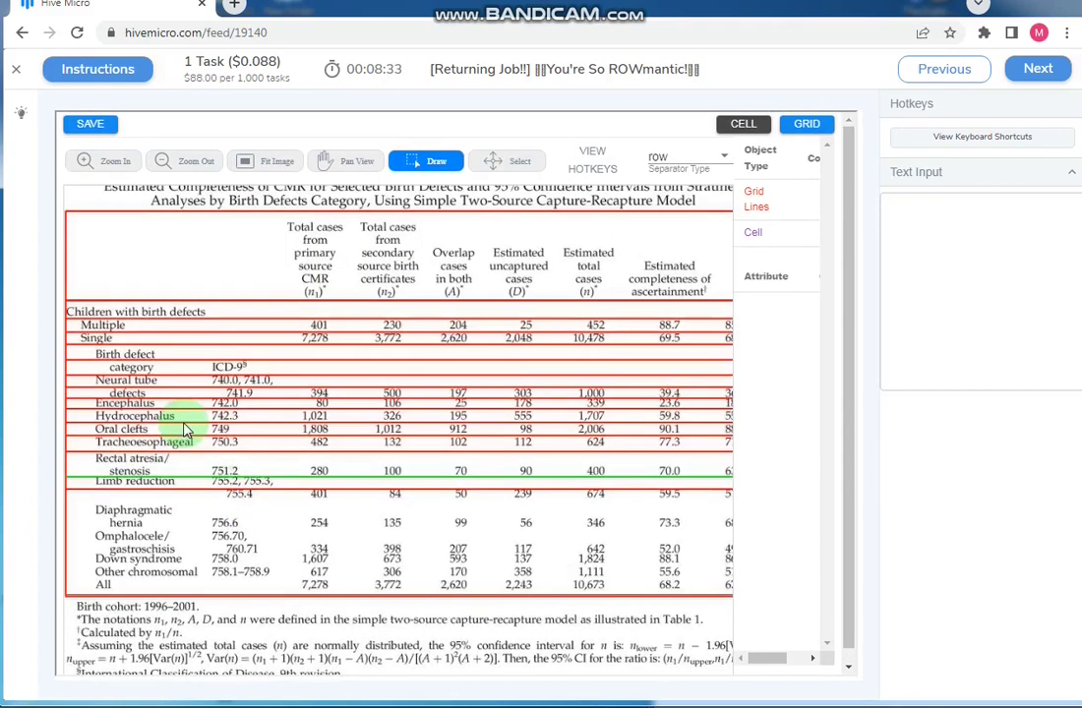
click(290, 494)
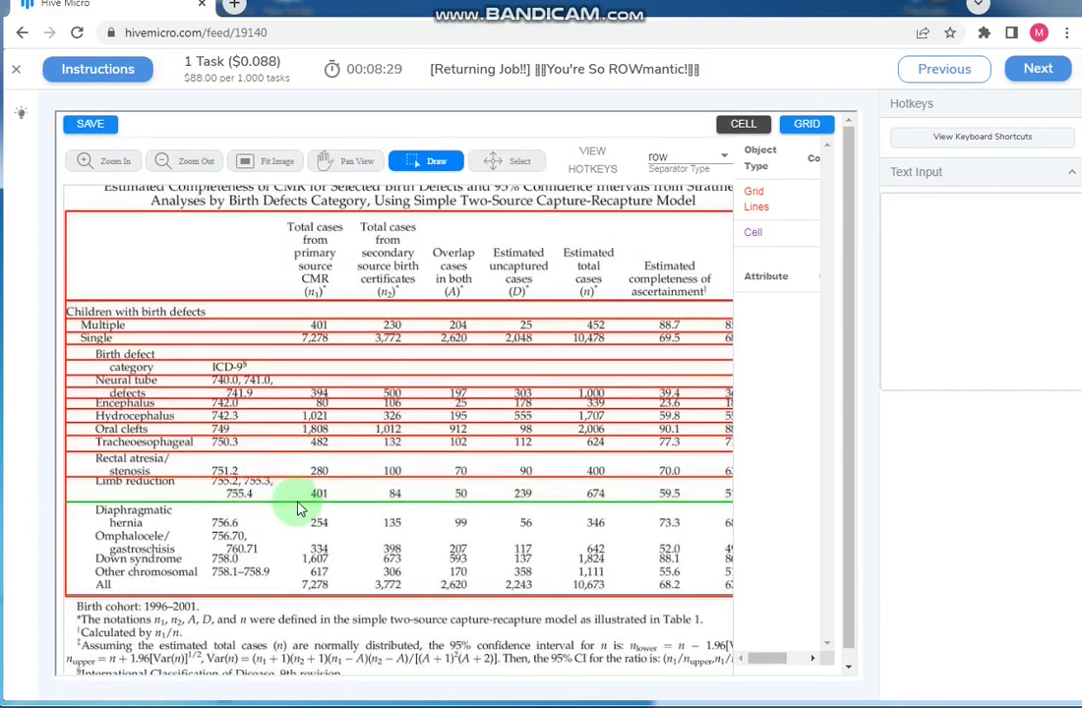
drag(290, 494, 260, 502)
click(259, 531)
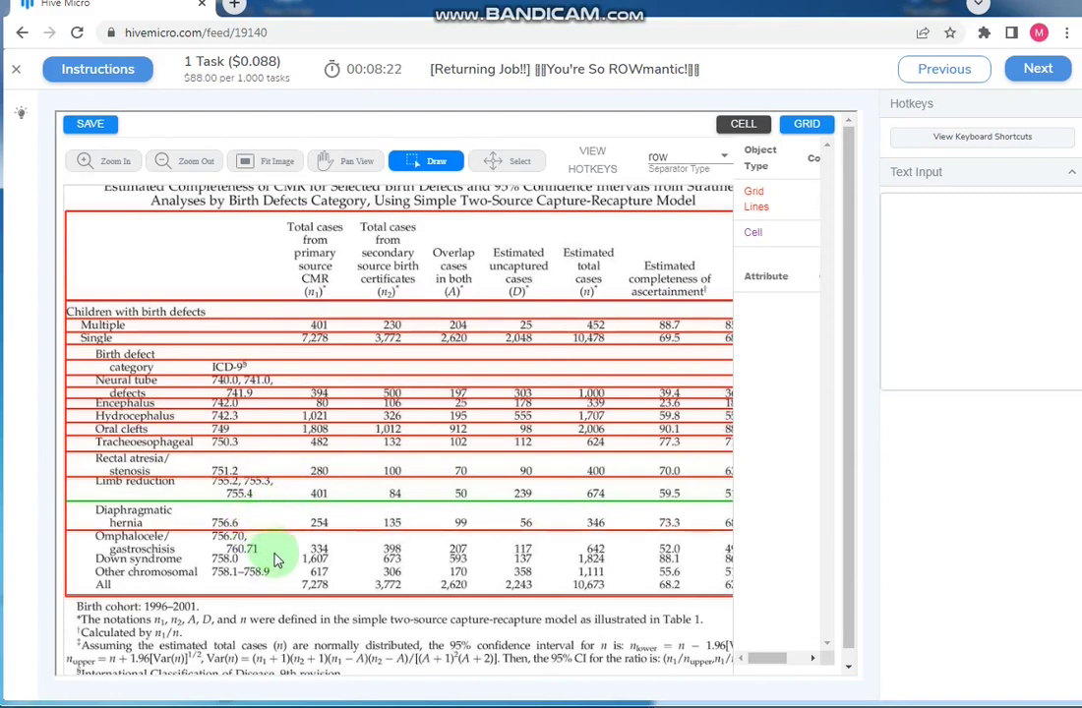
click(276, 553)
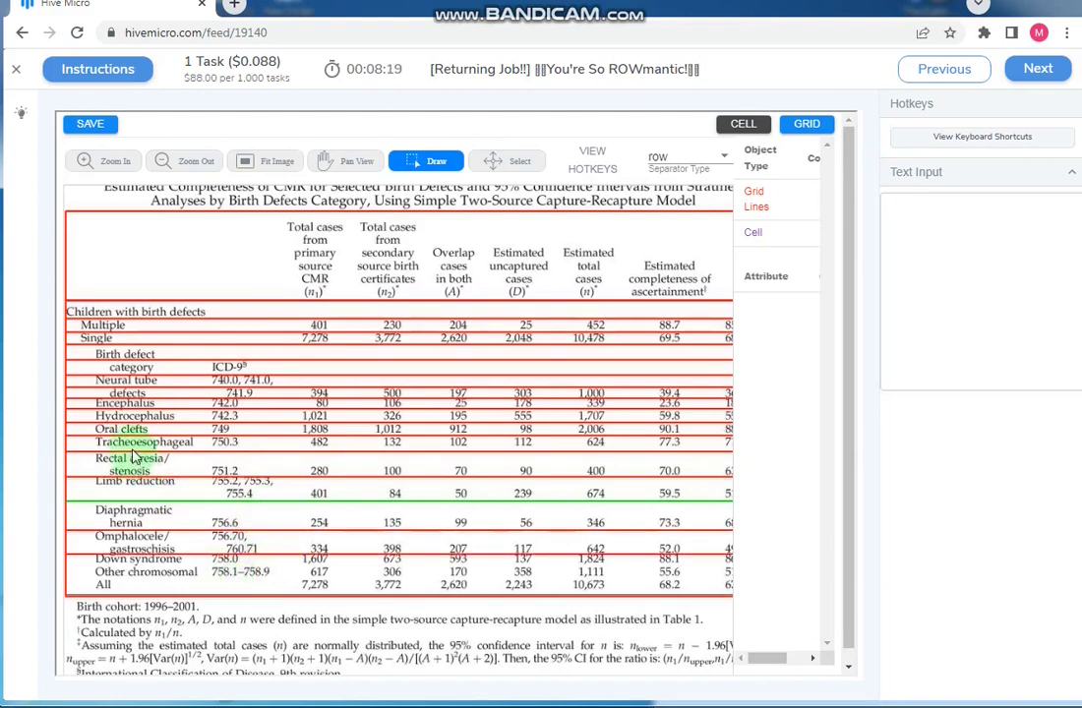
key(f)
scroll(266, 588, up, 3)
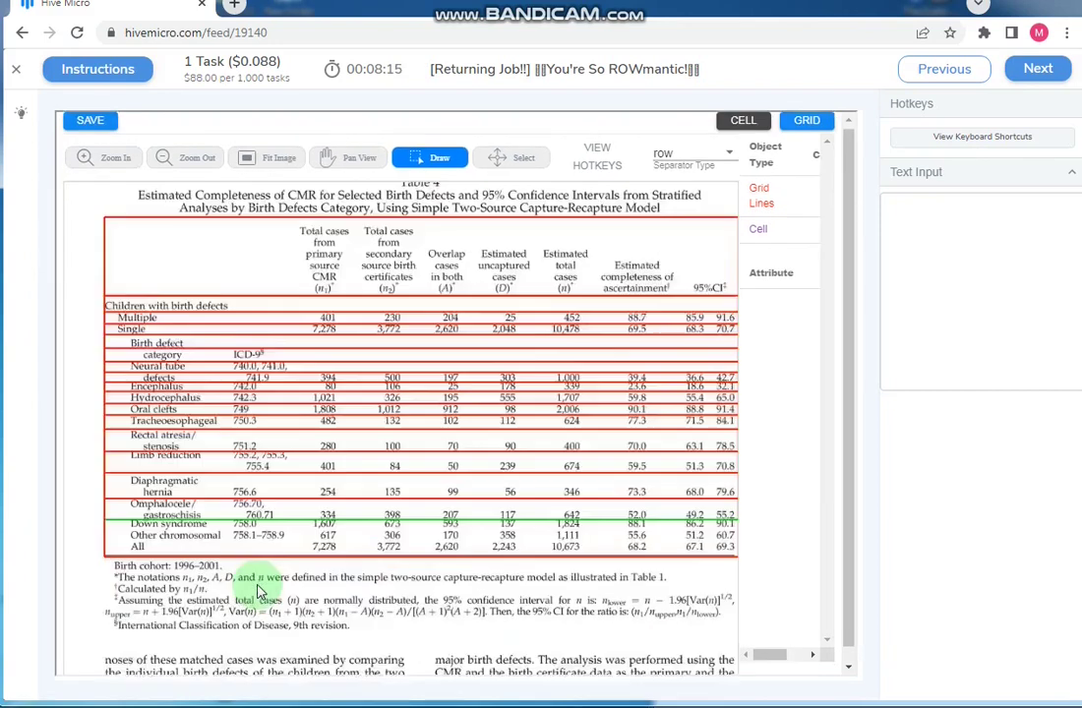
click(251, 423)
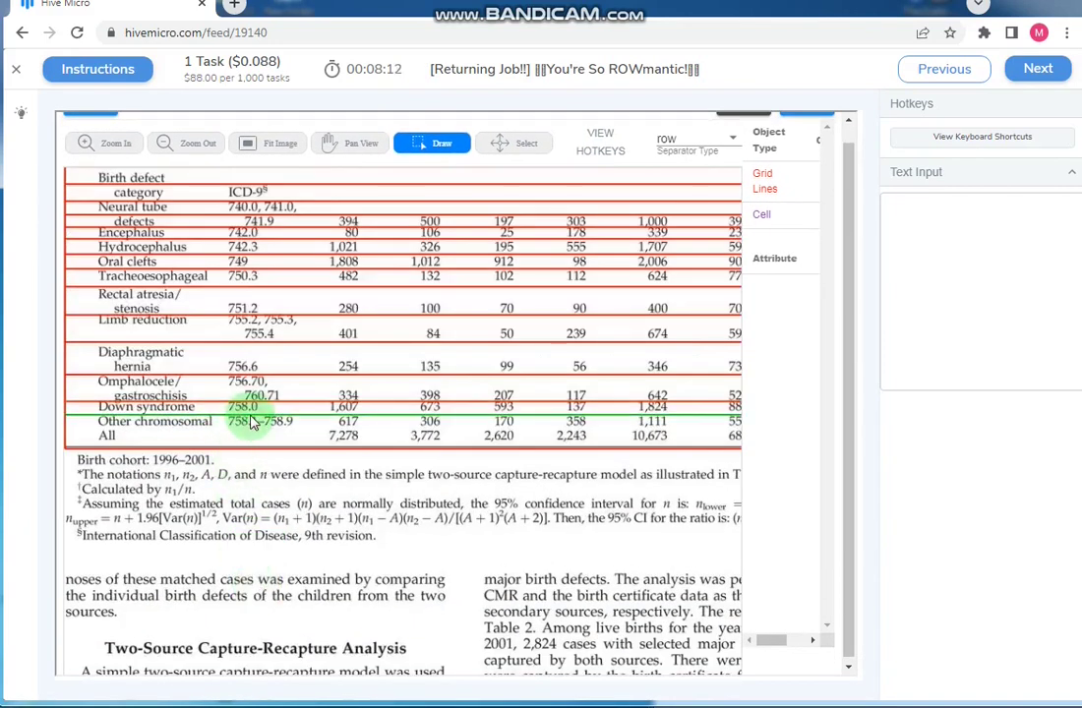
click(341, 439)
scroll(67, 413, down, 1)
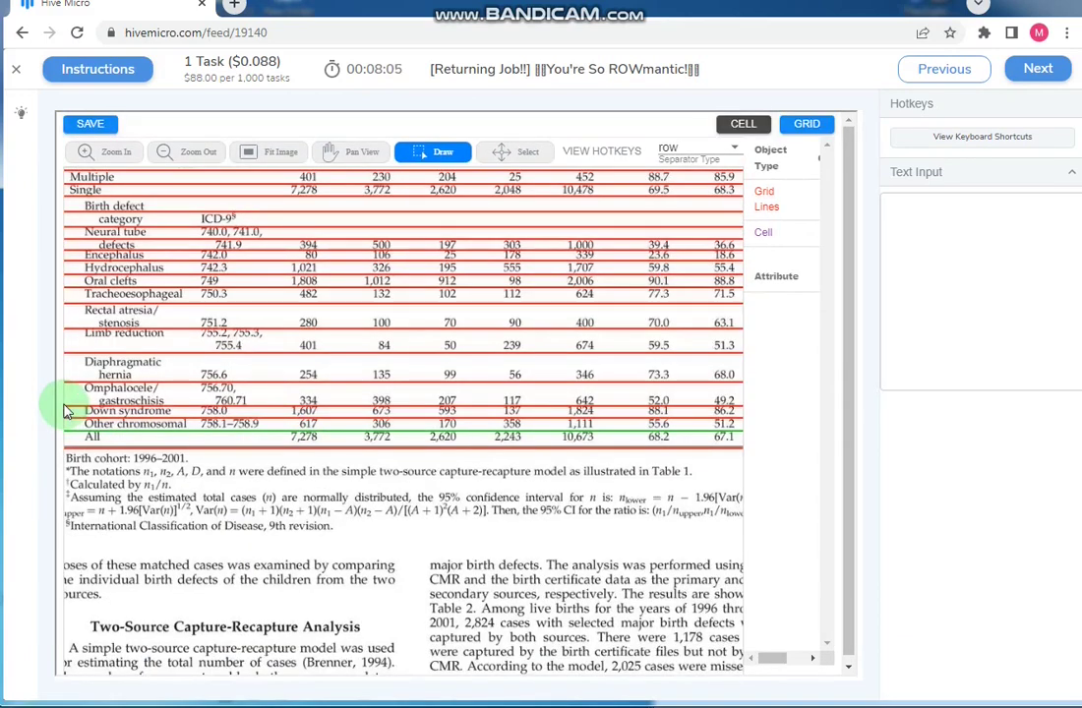
scroll(67, 411, down, 1)
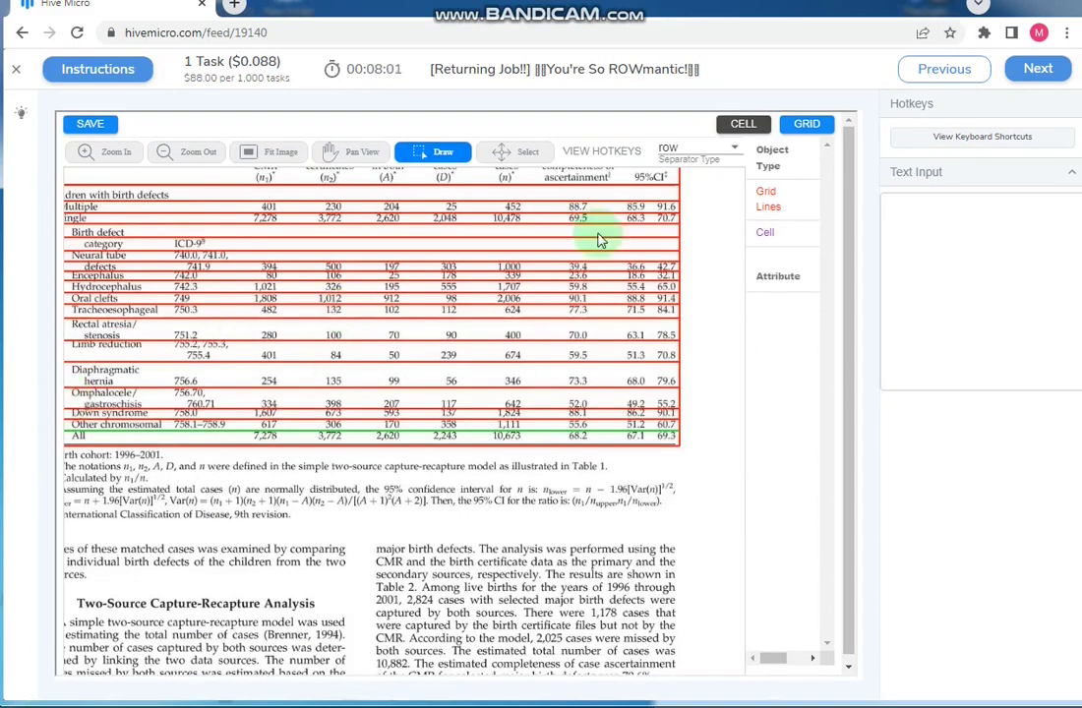
- Set the separator type to col for drawing column lines
click(704, 150)
click(678, 193)
scroll(384, 212, down, 1)
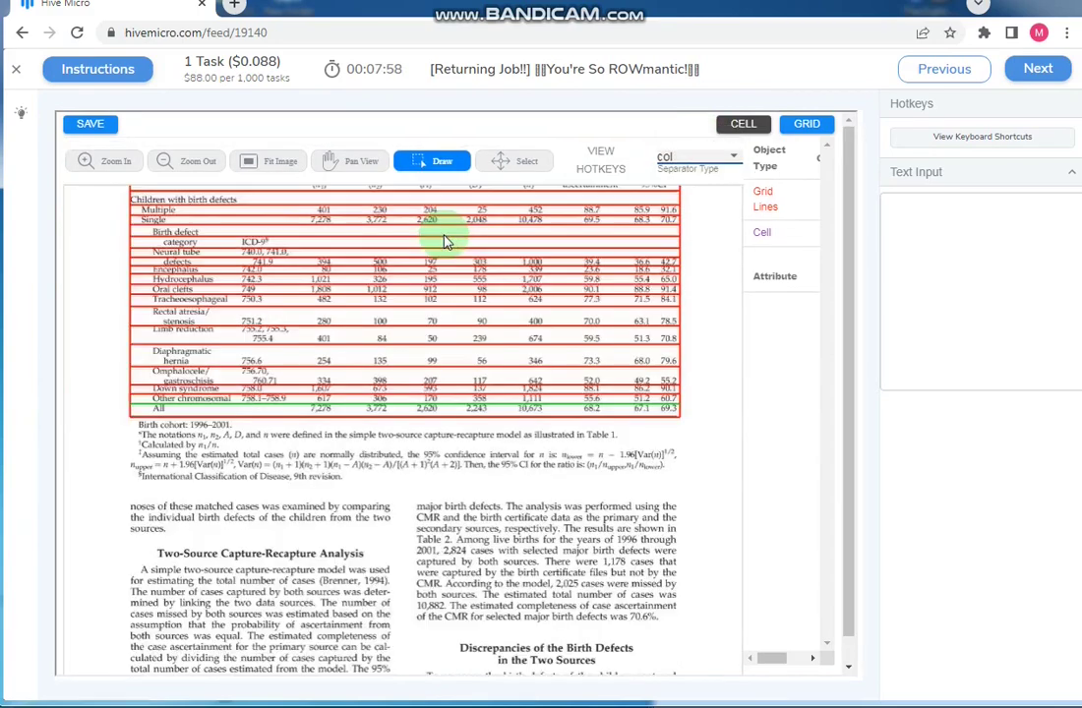
scroll(383, 211, down, 1)
scroll(187, 152, down, 1)
scroll(295, 221, up, 1)
scroll(256, 206, up, 1)
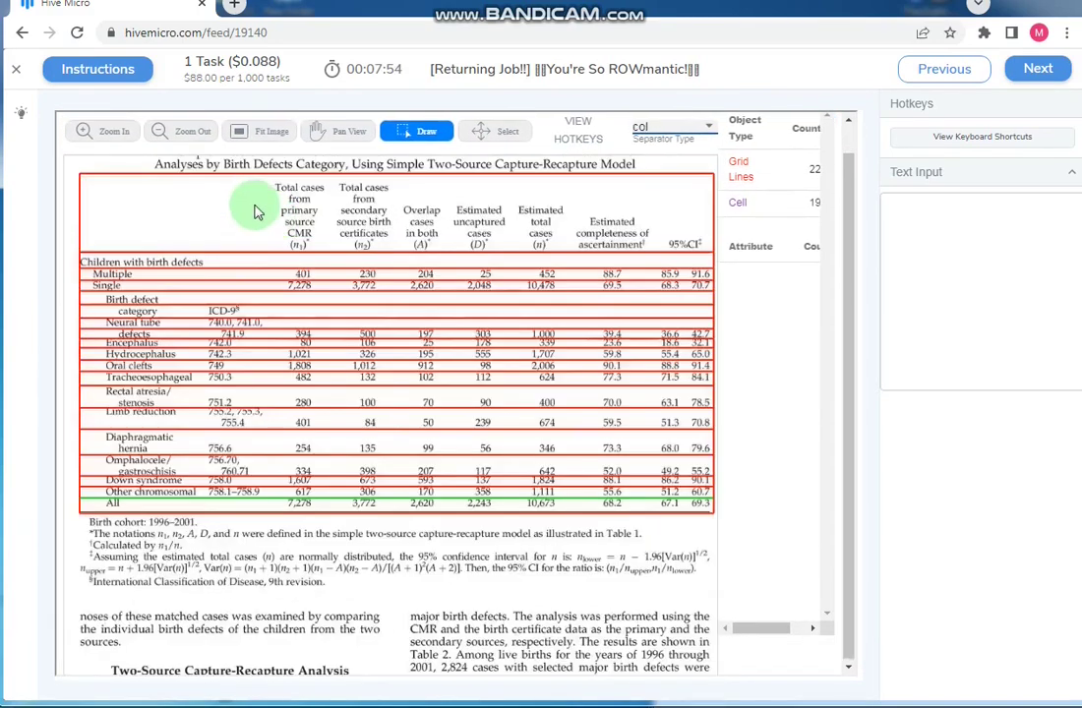
scroll(226, 256, up, 1)
scroll(221, 278, up, 1)
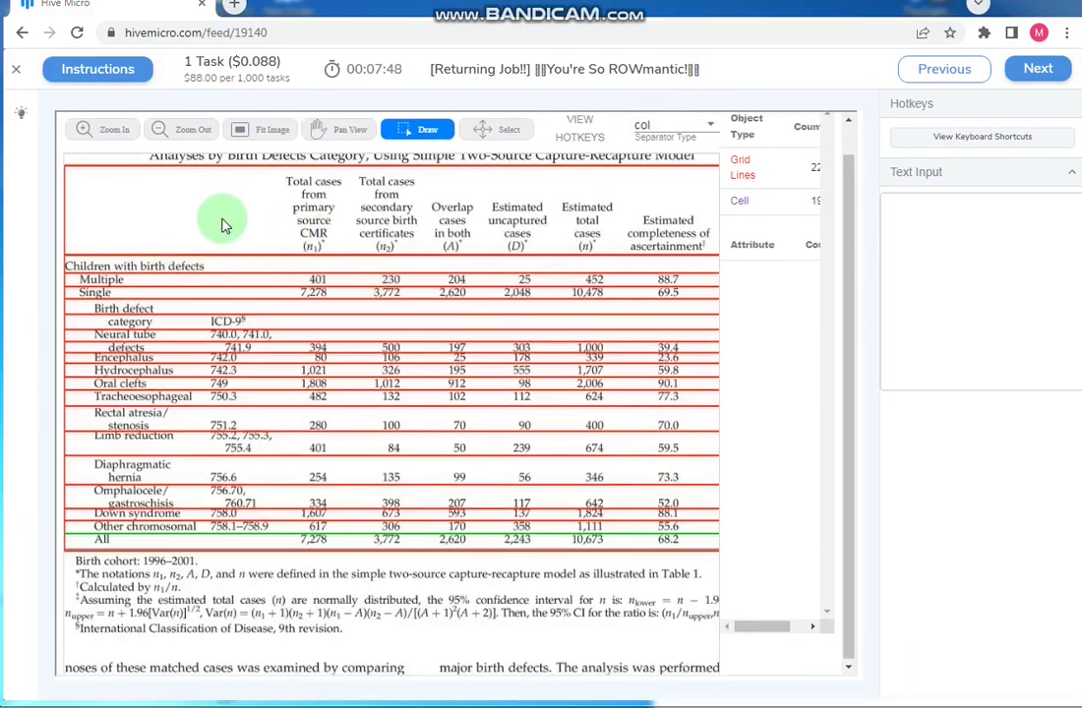
- Add column lines between every data column and between the two 95% CI bounds, then switch to Select
click(207, 229)
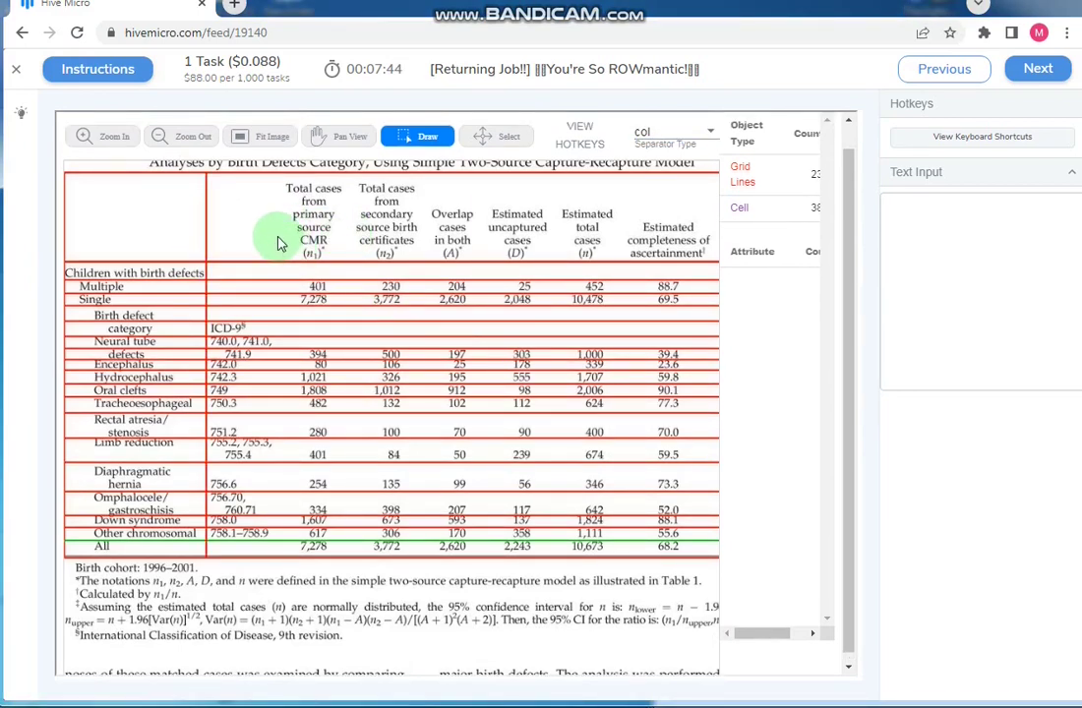
click(350, 236)
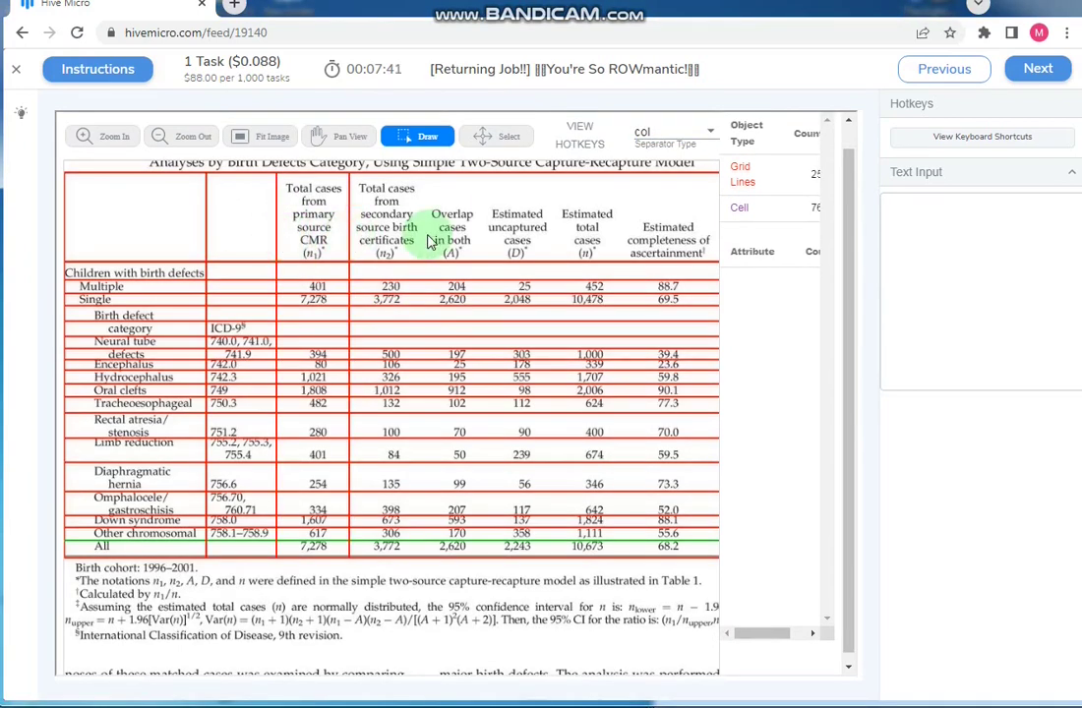
click(427, 239)
click(483, 241)
click(555, 242)
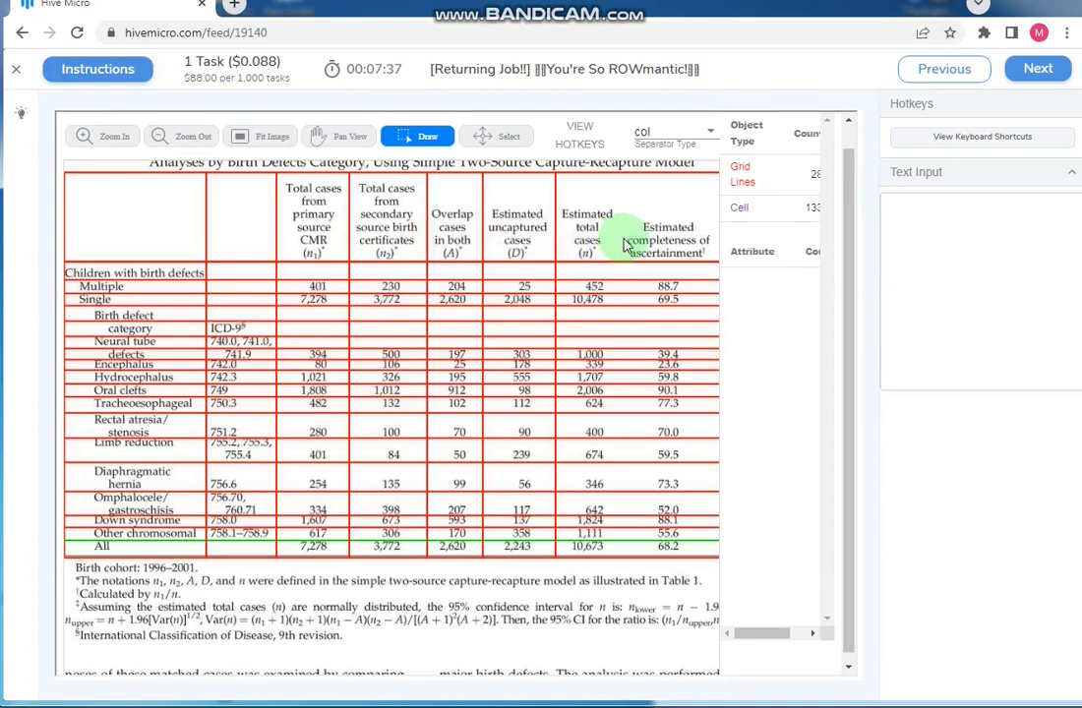
scroll(591, 277, down, 2)
scroll(600, 280, up, 1)
scroll(610, 257, up, 1)
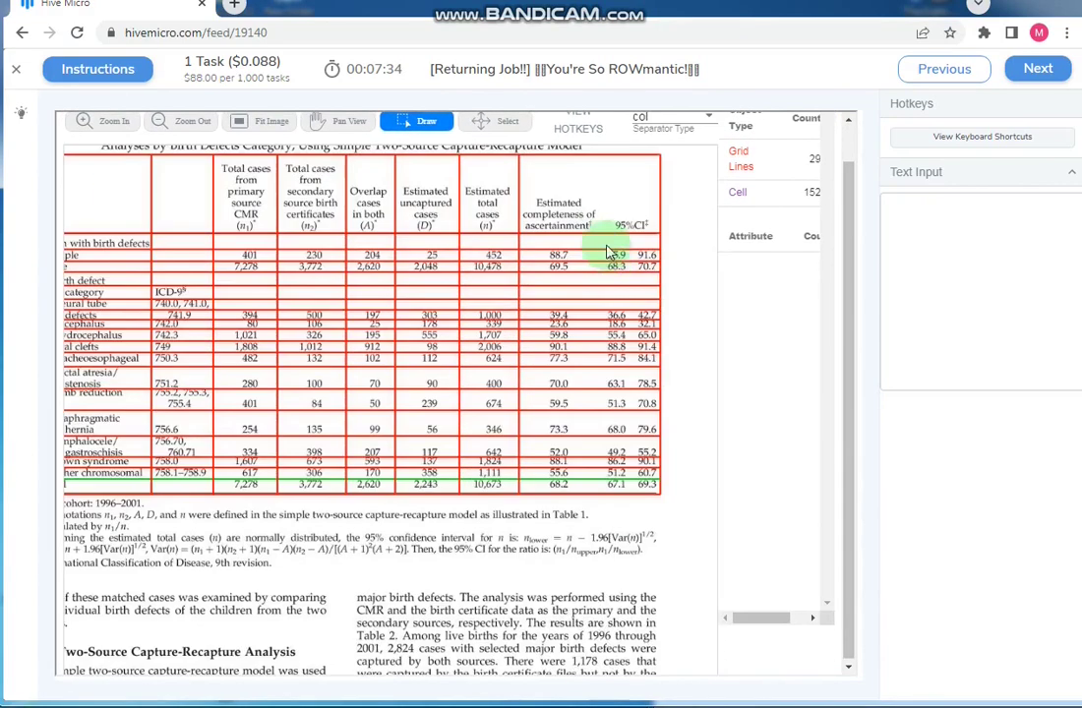
click(600, 226)
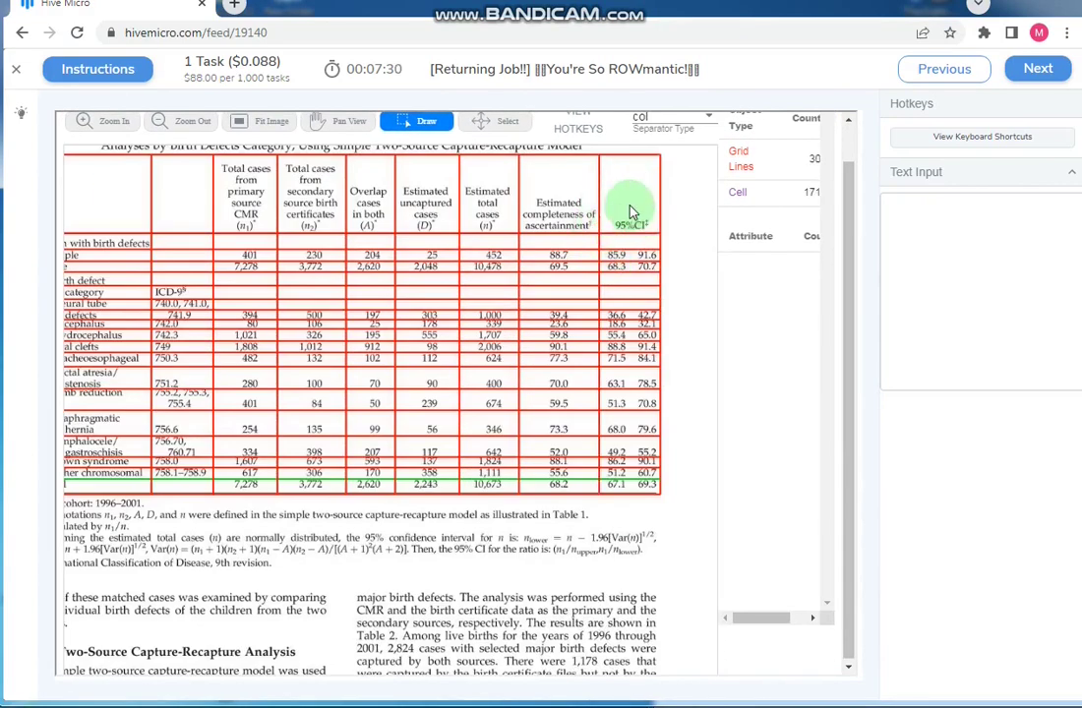
click(632, 202)
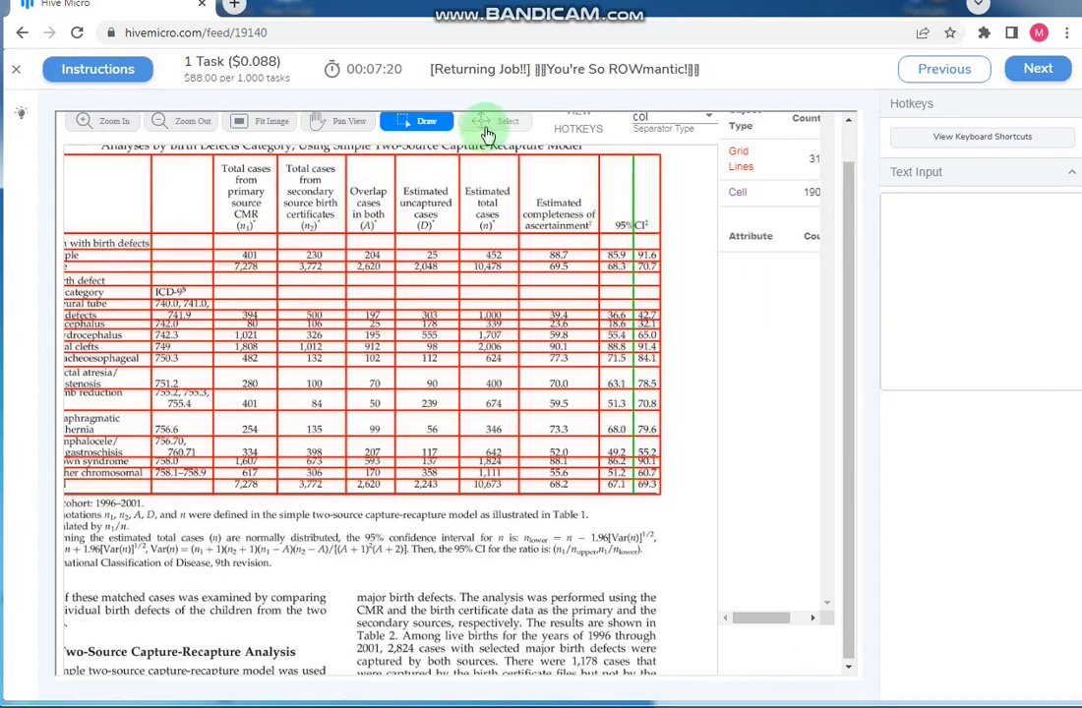
click(418, 118)
- Merge the Children with birth defects row into one cell across the table
click(345, 177)
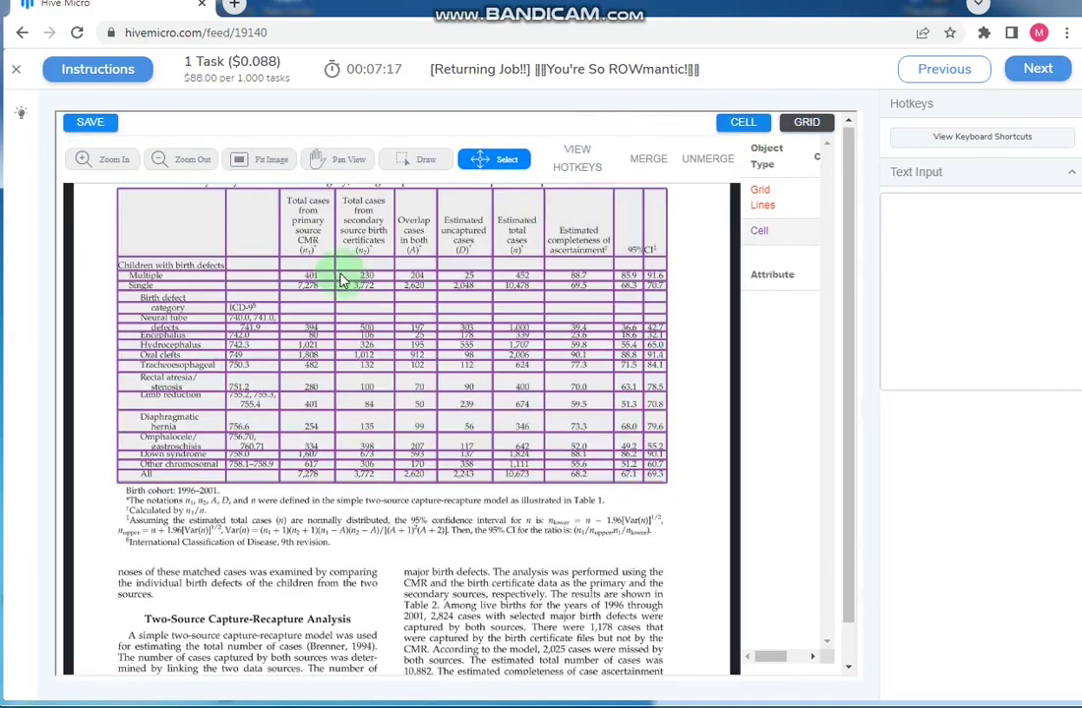
click(202, 267)
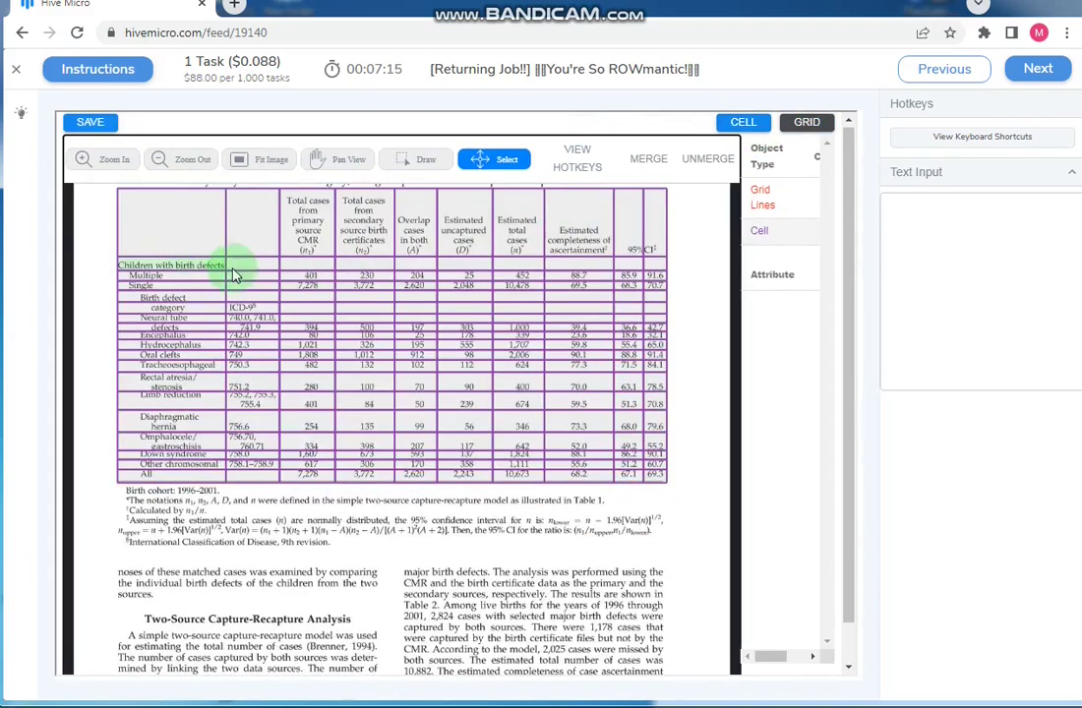
click(656, 271)
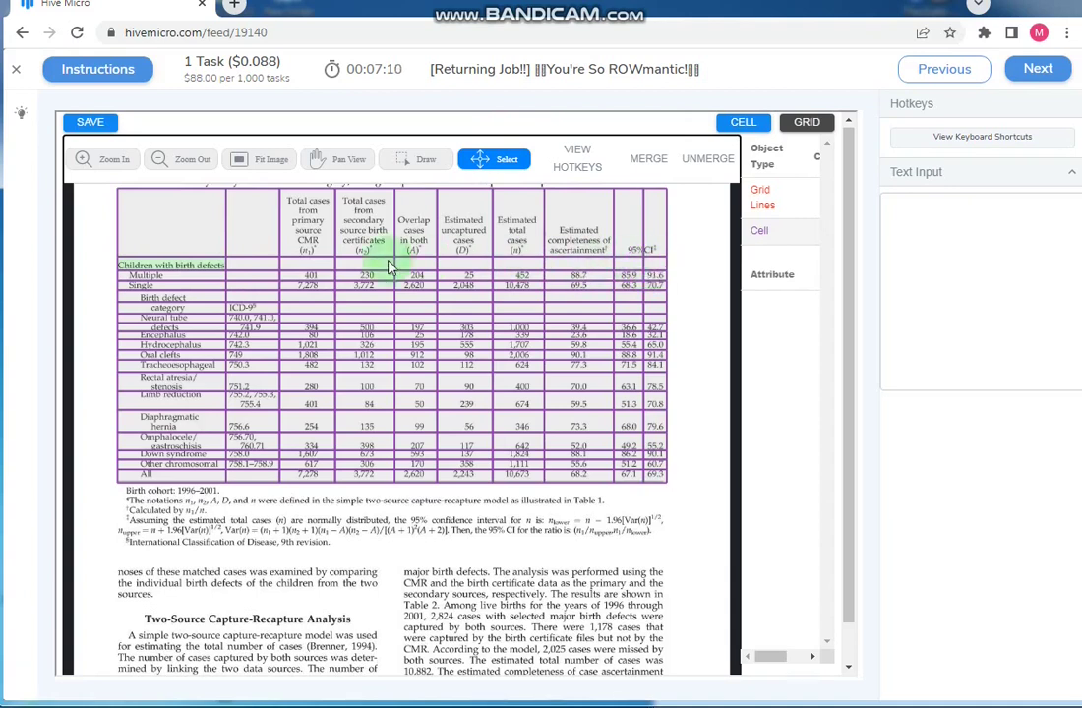
click(649, 159)
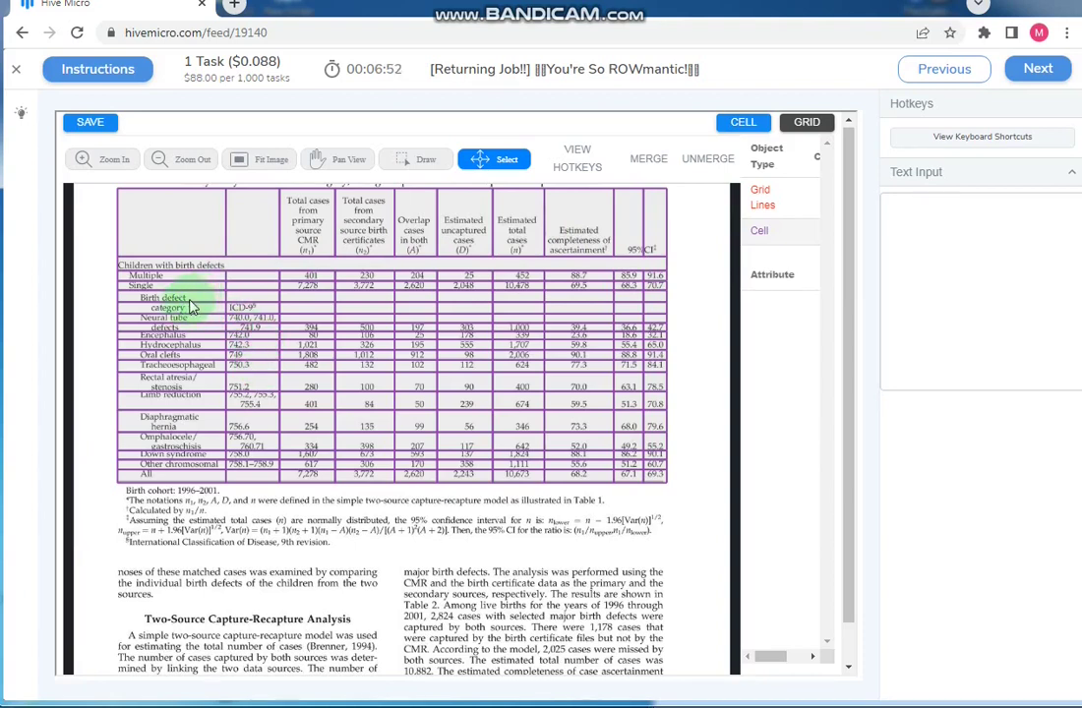
- Merge the Birth defect row into one cell and check the result
drag(214, 303, 657, 301)
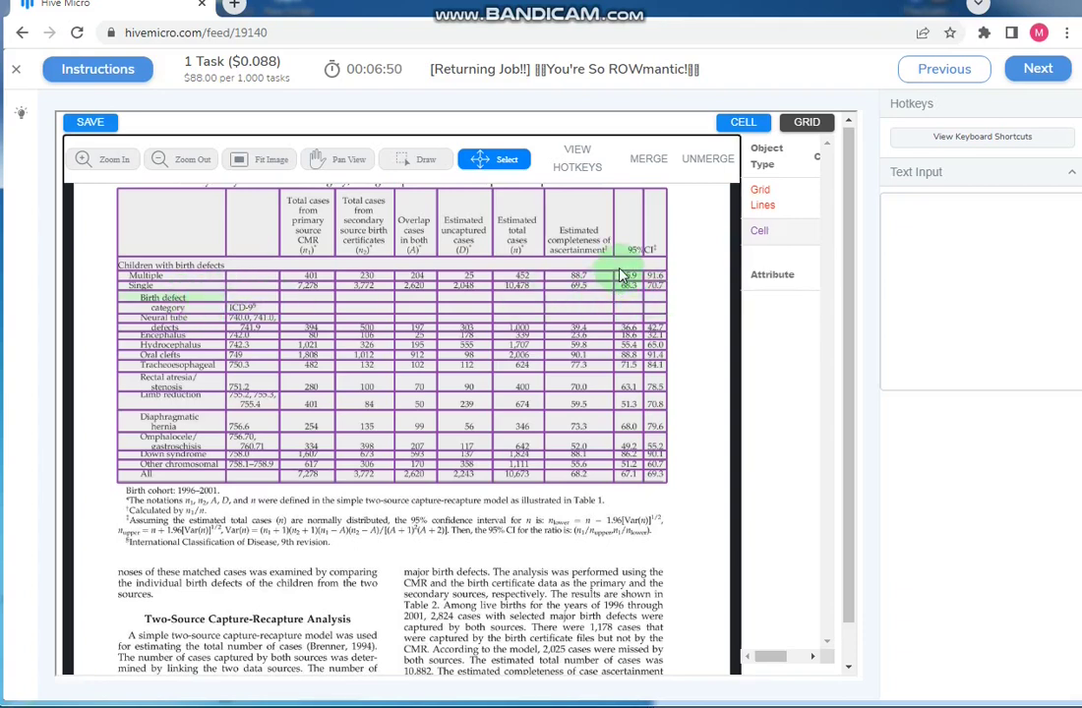
click(657, 163)
click(167, 305)
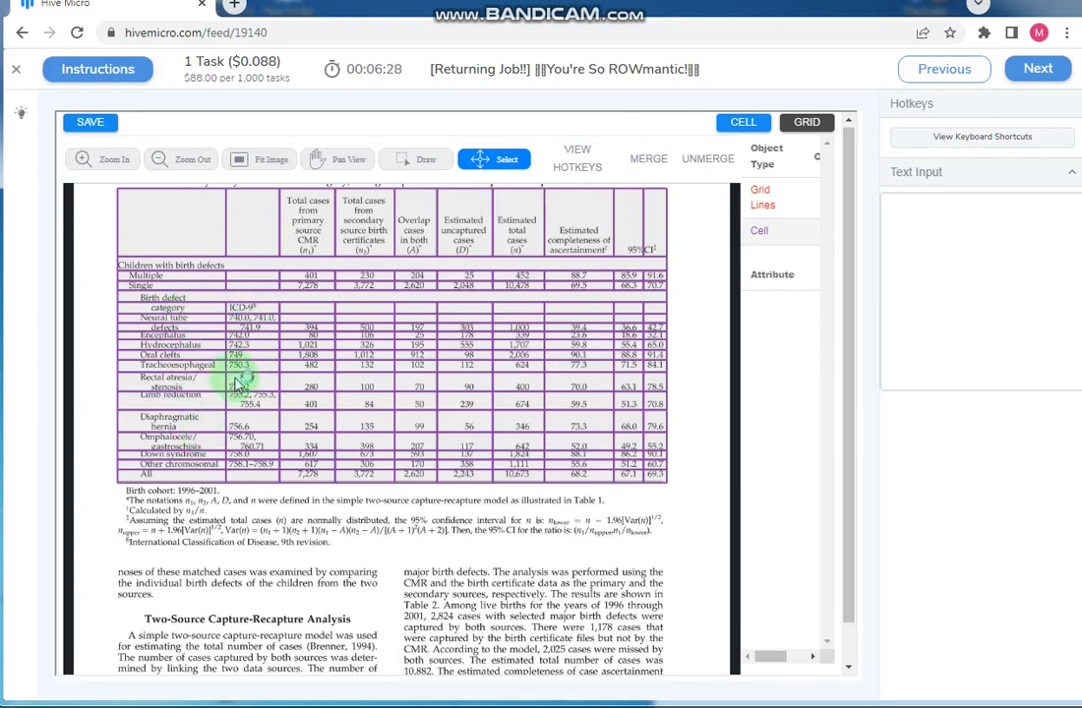
scroll(239, 388, down, 1)
scroll(246, 280, up, 1)
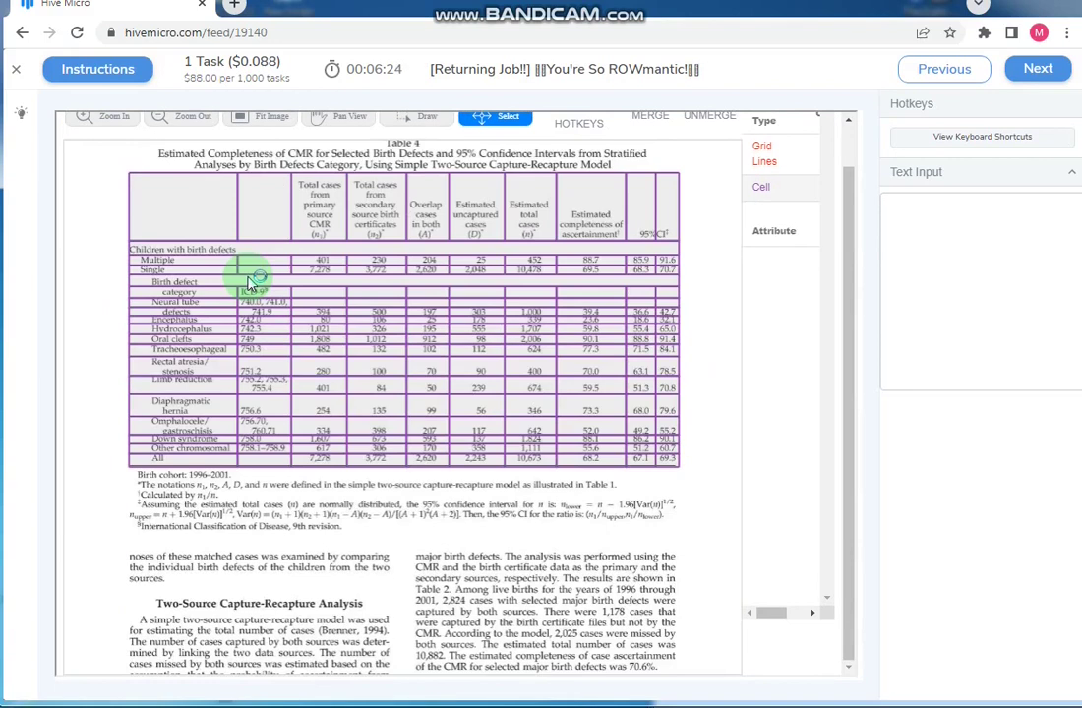
scroll(193, 213, up, 1)
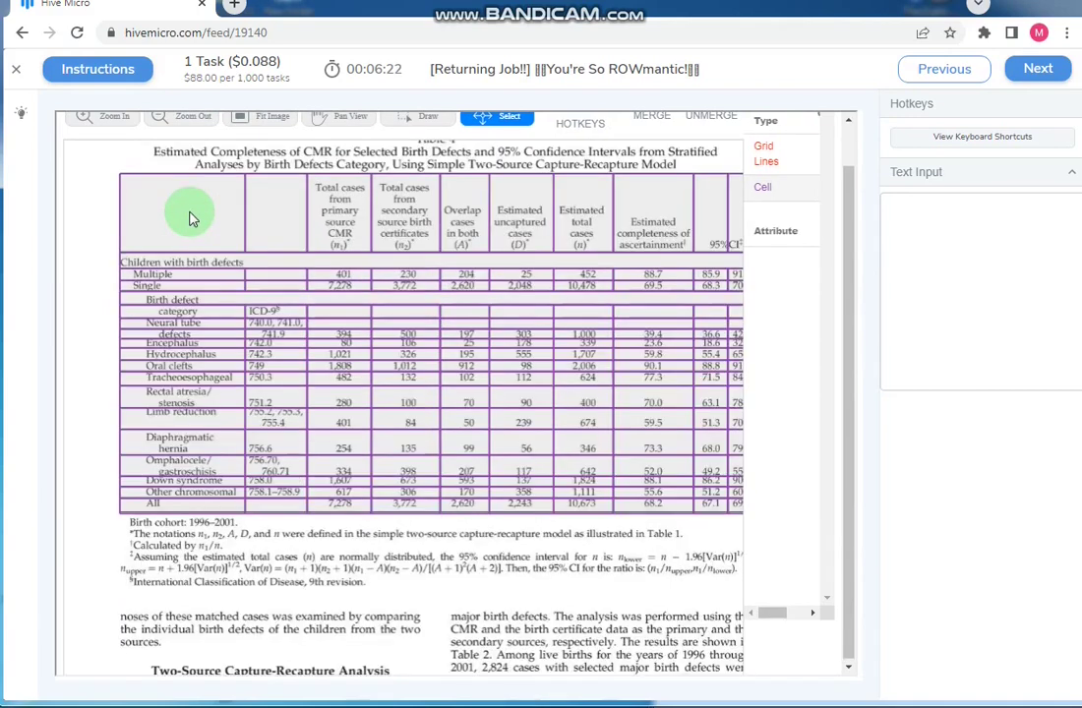
click(226, 303)
click(708, 115)
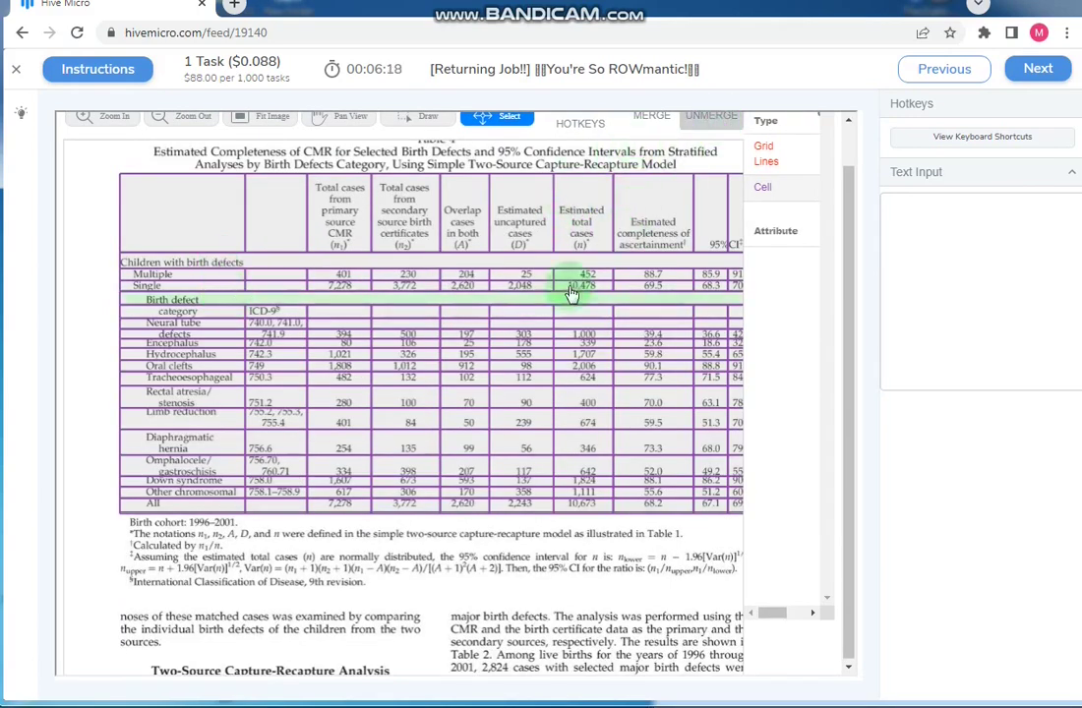
scroll(352, 394, down, 1)
scroll(340, 386, down, 1)
scroll(303, 334, down, 1)
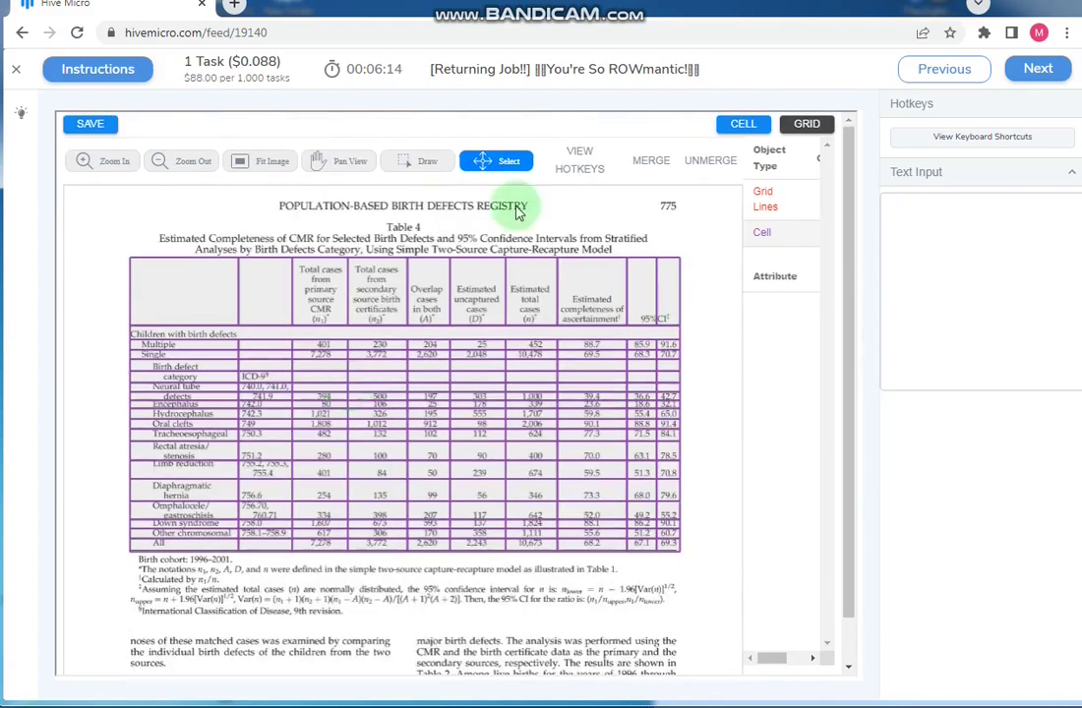
- Save the gridded table; the first submit attempt is refused for missing text
click(87, 124)
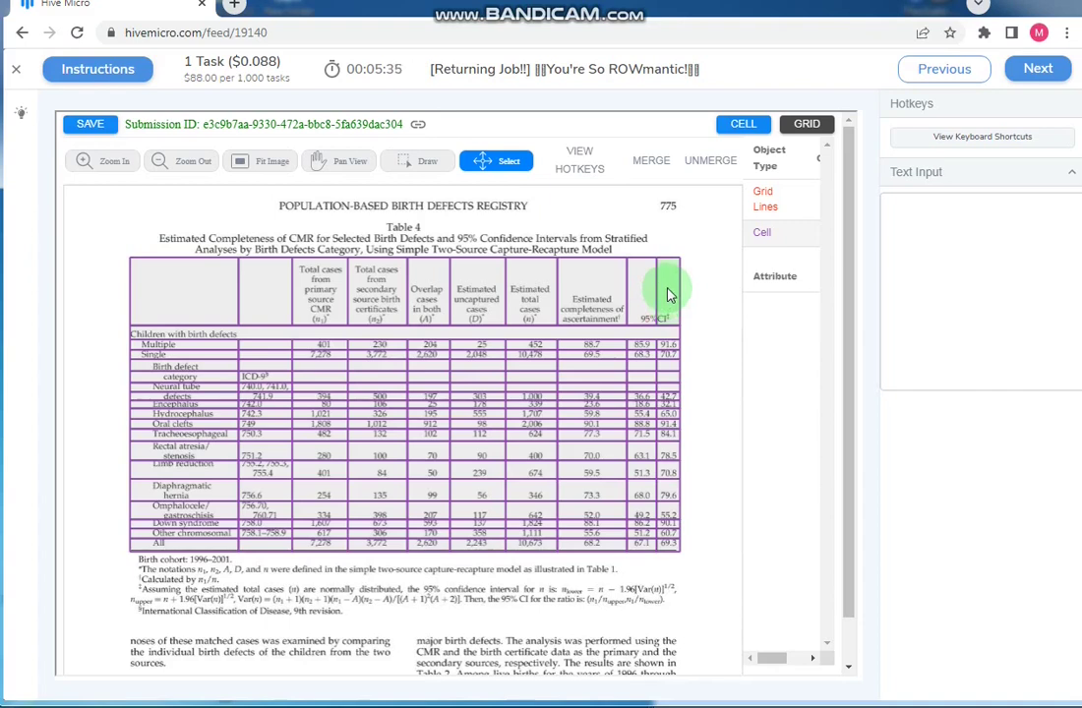
click(667, 293)
click(1037, 68)
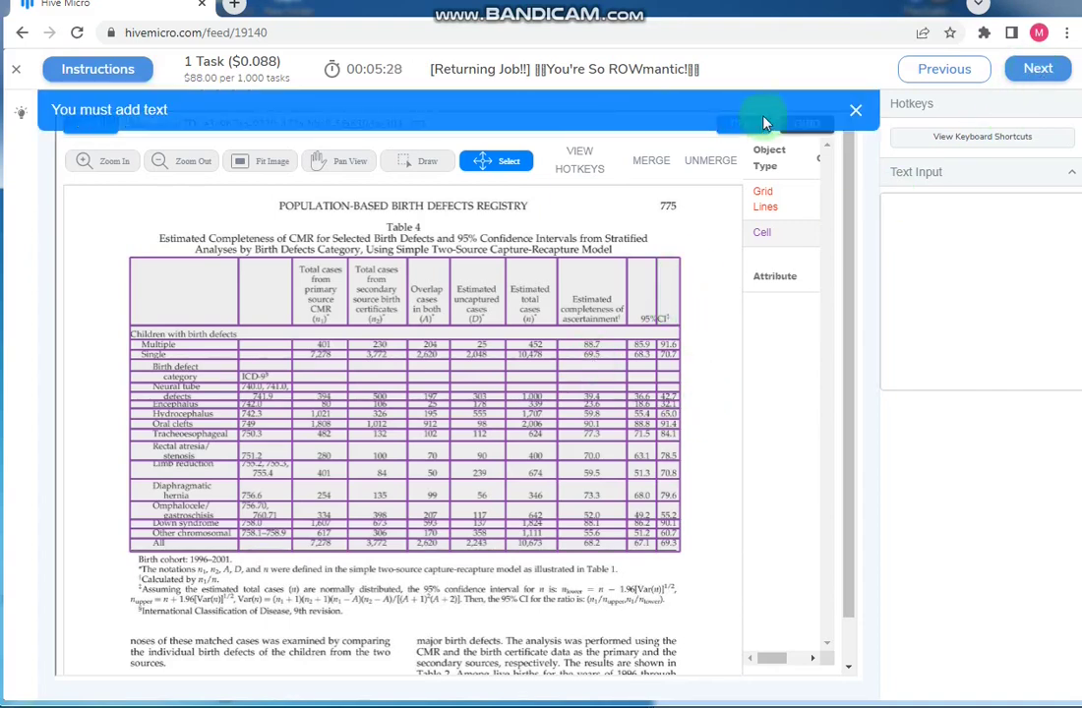
click(855, 110)
- Paste the submission ID into the Text Input field, submit the task and view Stats
click(923, 246)
right_click(923, 246)
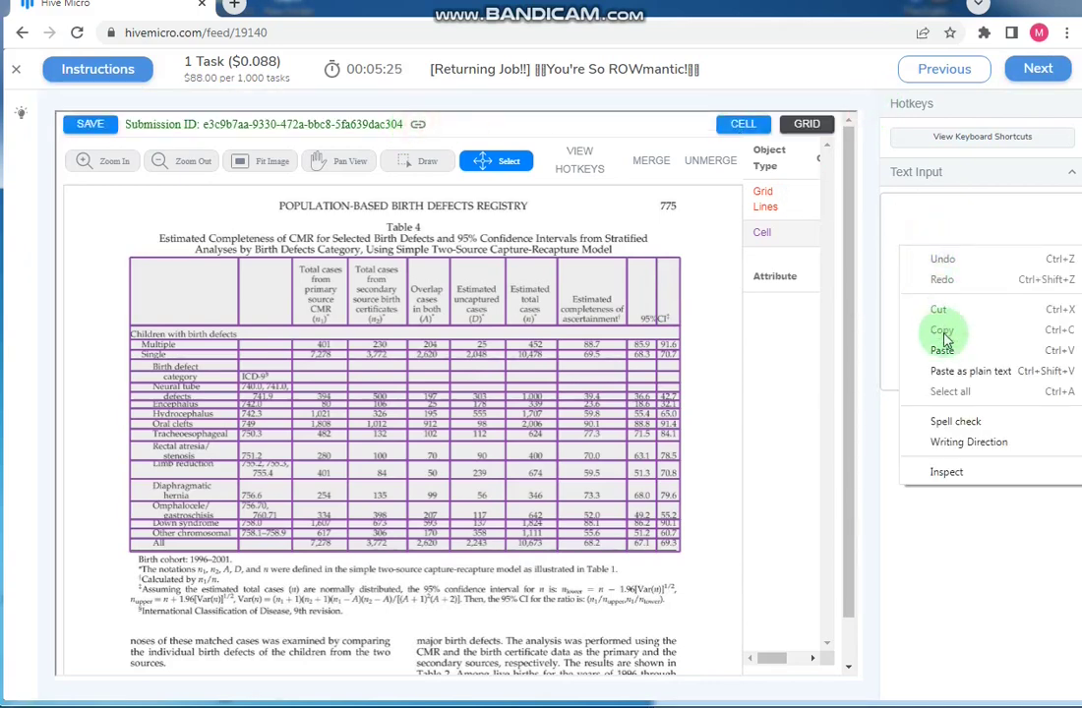
click(942, 350)
click(1038, 69)
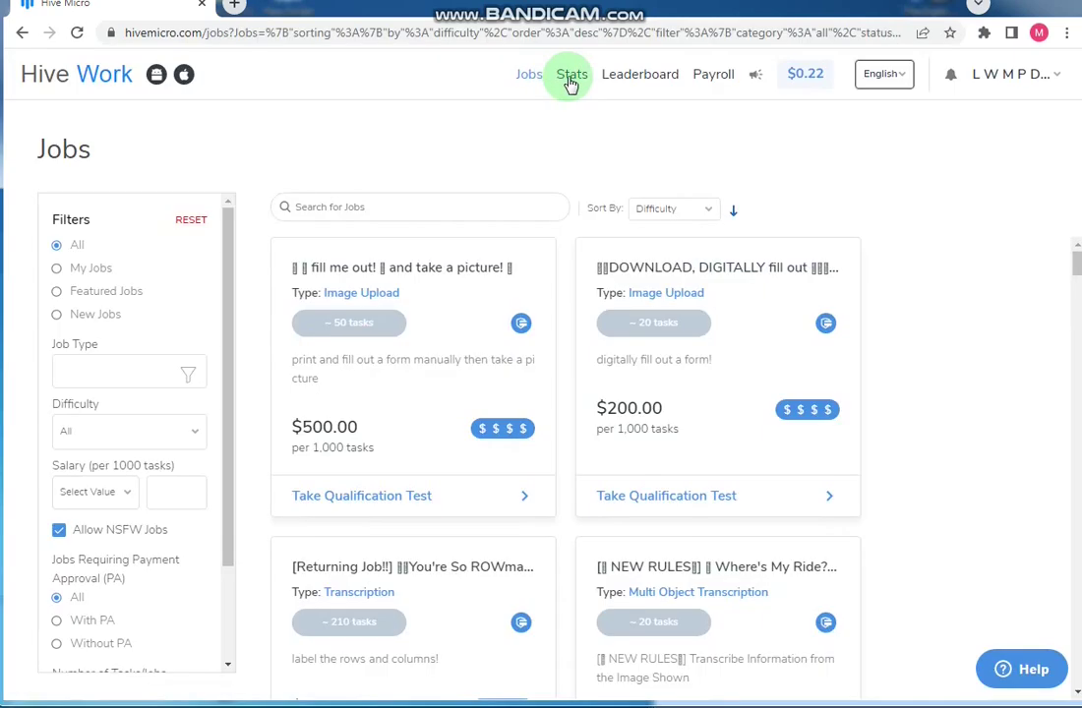
click(570, 77)
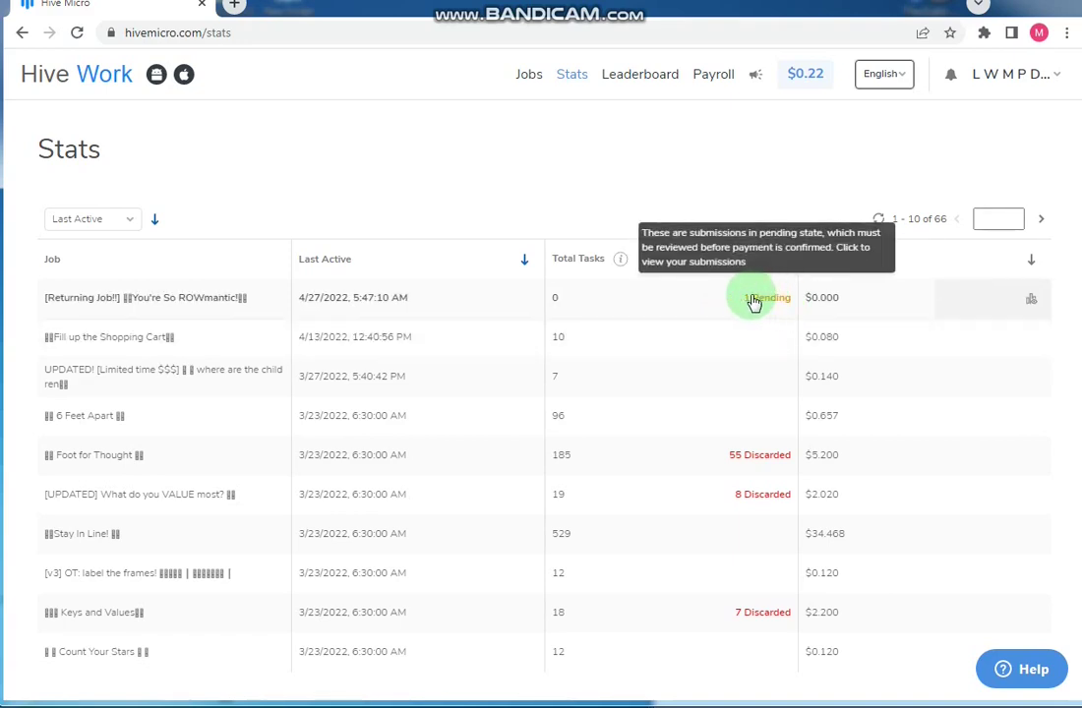
- Open the Jobs page and browse the available job cards and their per-1,000-task rates
click(528, 85)
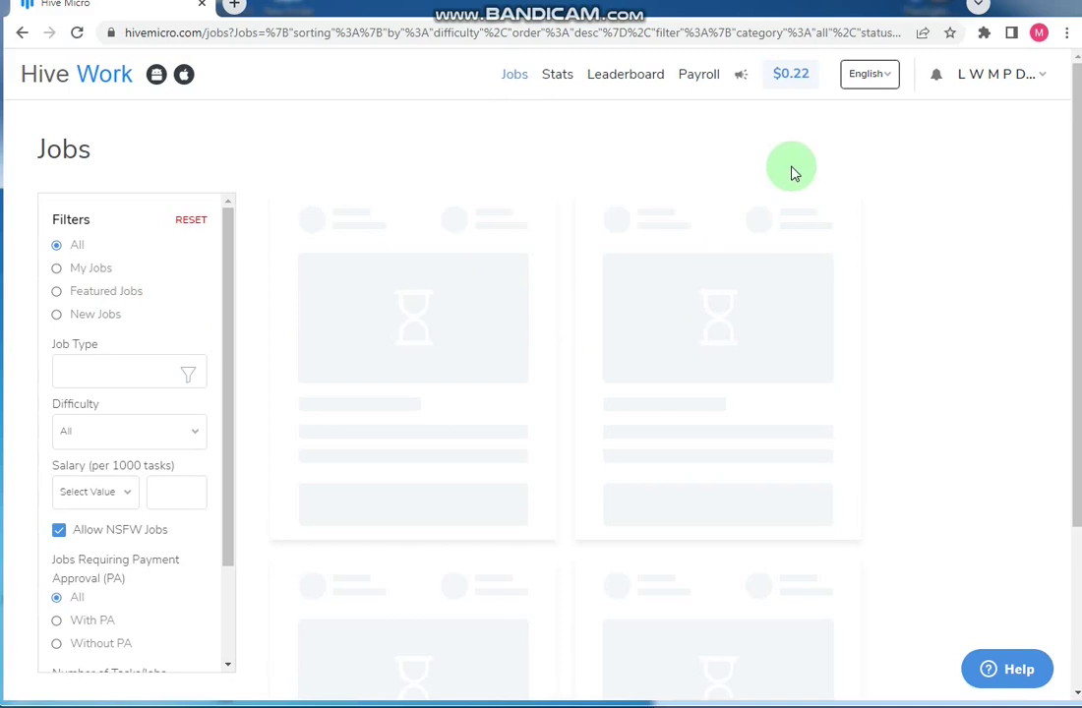
scroll(893, 308, down, 2)
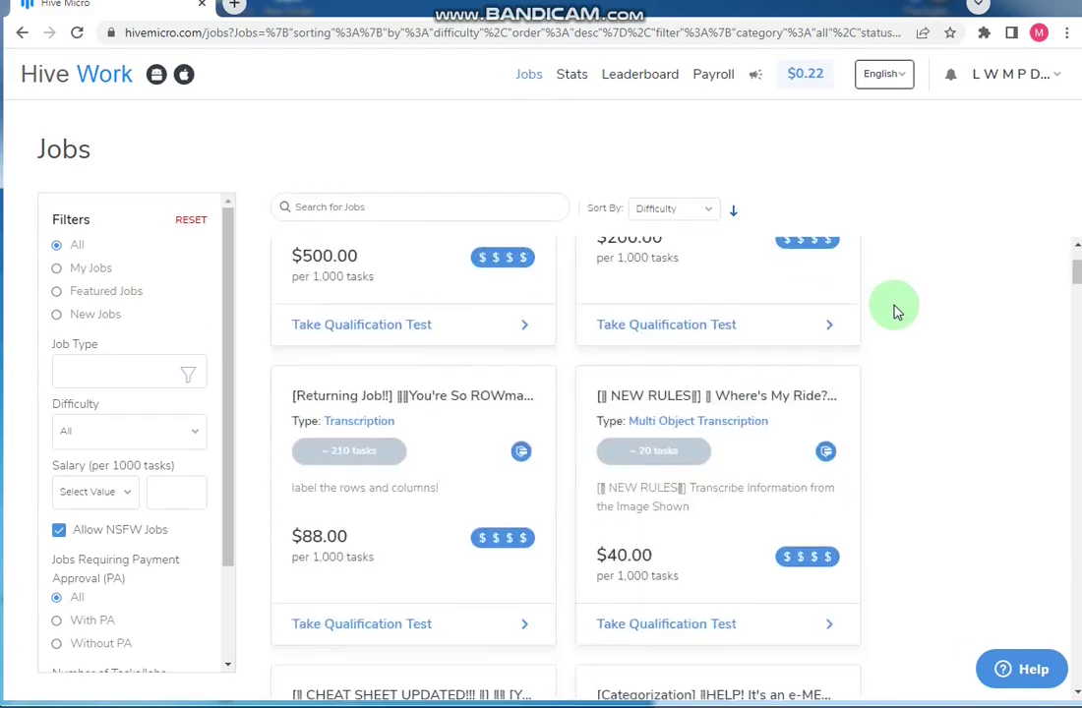
scroll(893, 308, up, 2)
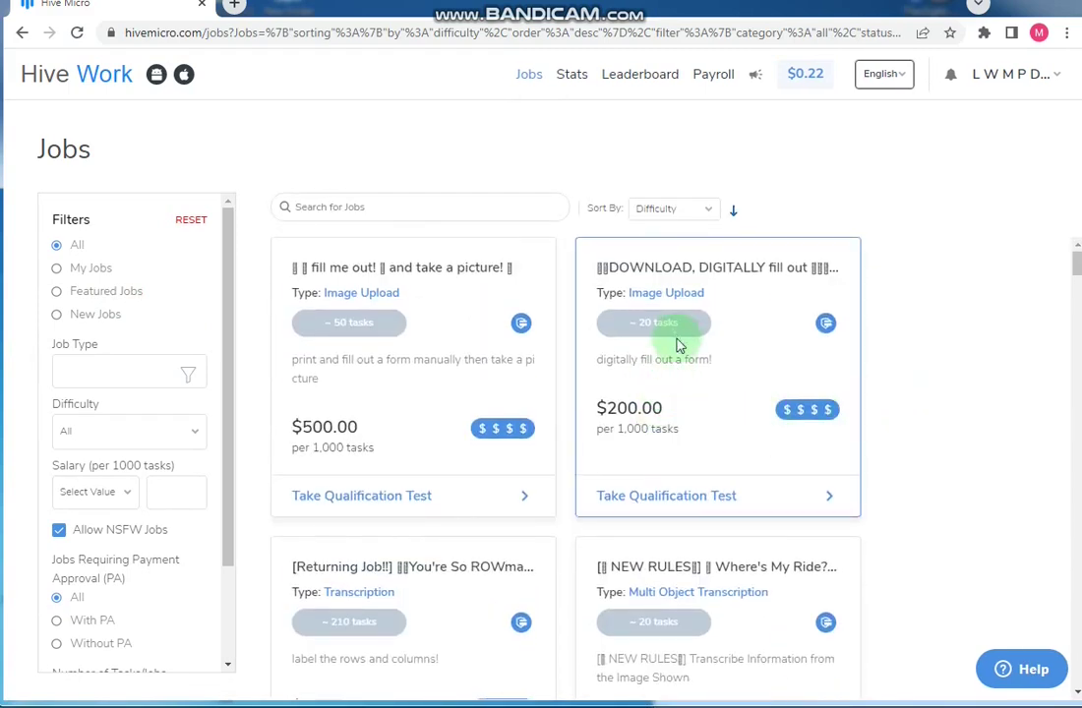
scroll(590, 364, down, 3)
scroll(476, 393, down, 2)
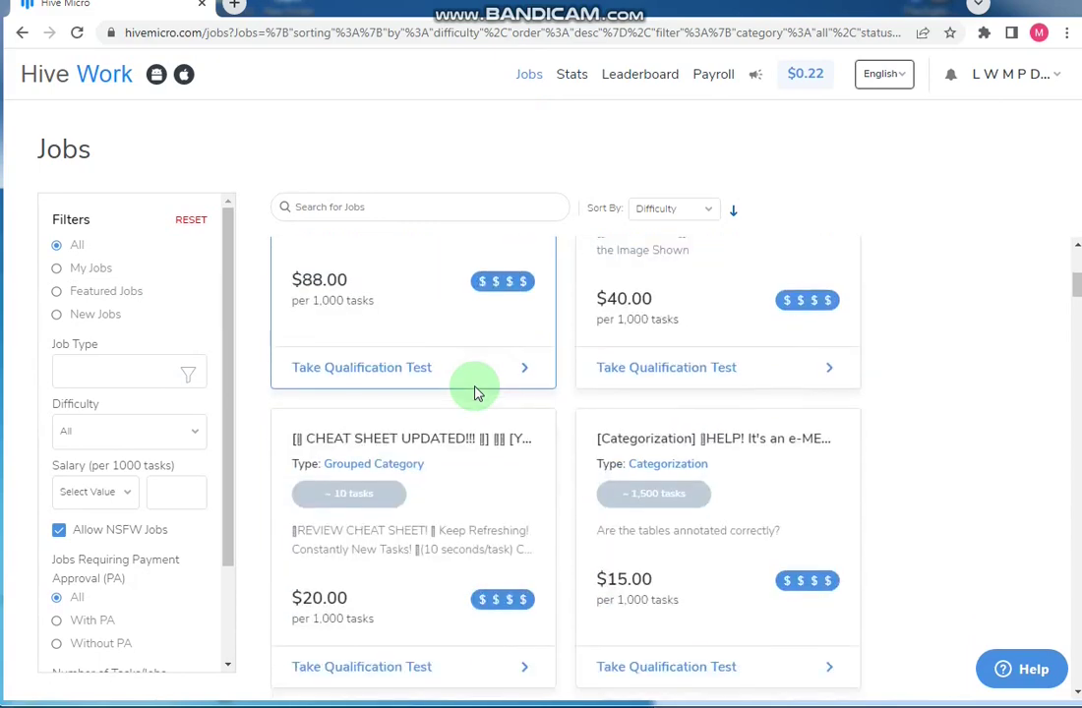
scroll(476, 394, up, 2)
scroll(476, 393, down, 1)
scroll(476, 392, up, 4)
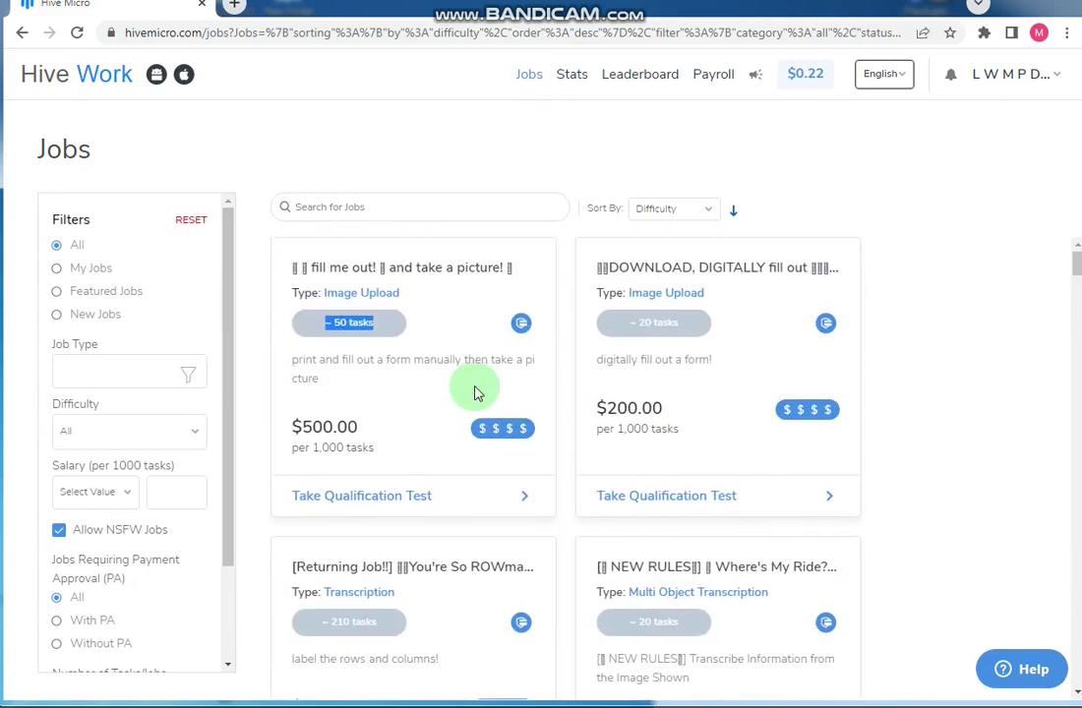